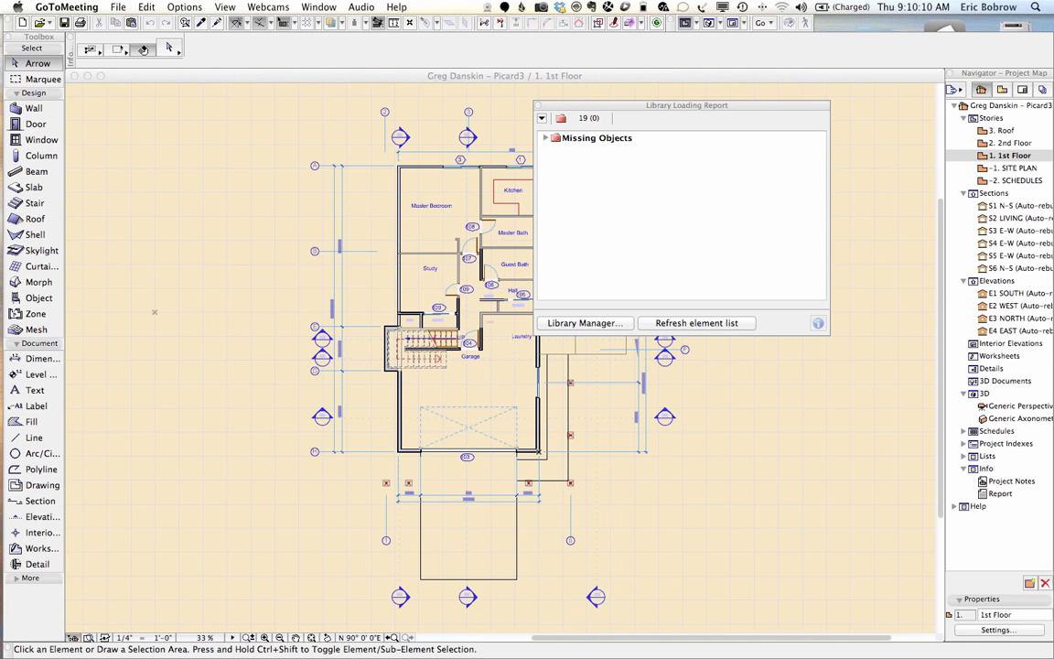
Switch to Mail and read the emailed question about stories, wall heights and sloping roofs
{"action": "key", "text": "super+Tab"}
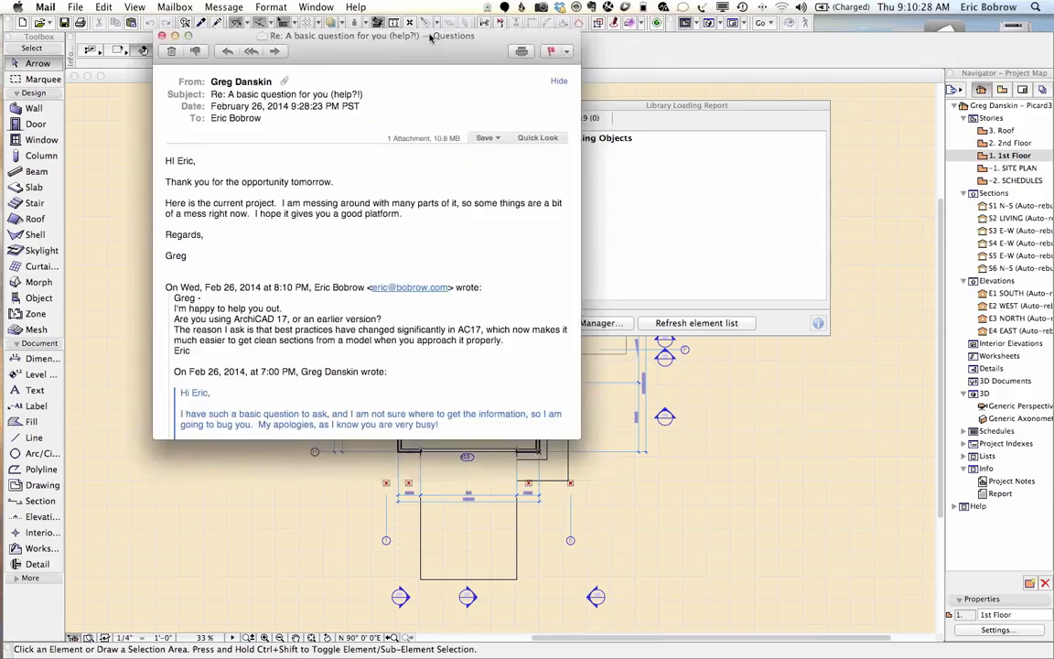
{"action": "left_click_drag", "start_coordinate": [431, 36], "coordinate": [441, 27]}
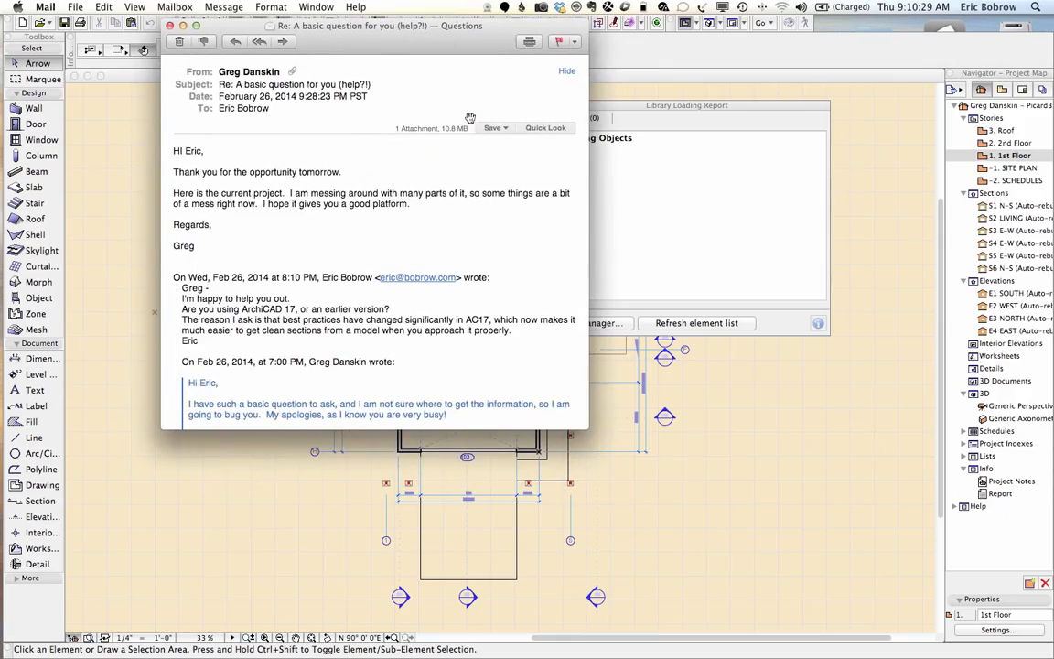
{"action": "scroll", "coordinate": [357, 283], "scroll_direction": "down", "scroll_amount": 1}
{"action": "scroll", "coordinate": [357, 283], "scroll_direction": "down", "scroll_amount": 5}
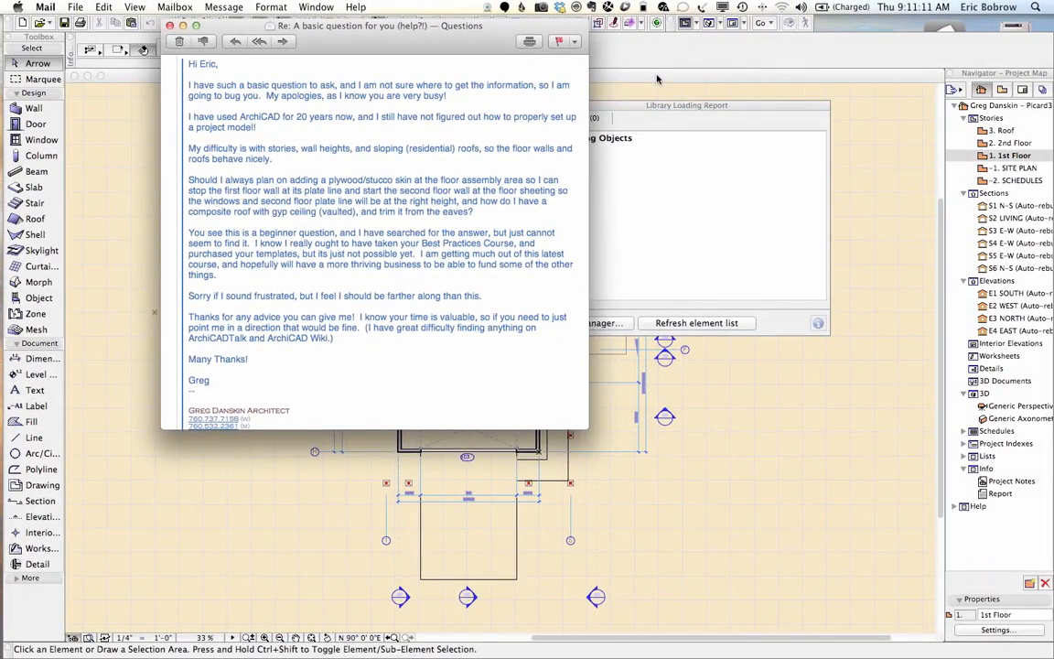
Return to ArchiCAD, check the Missing Objects list in the Library Loading Report and close the report
{"action": "left_click", "coordinate": [656, 80]}
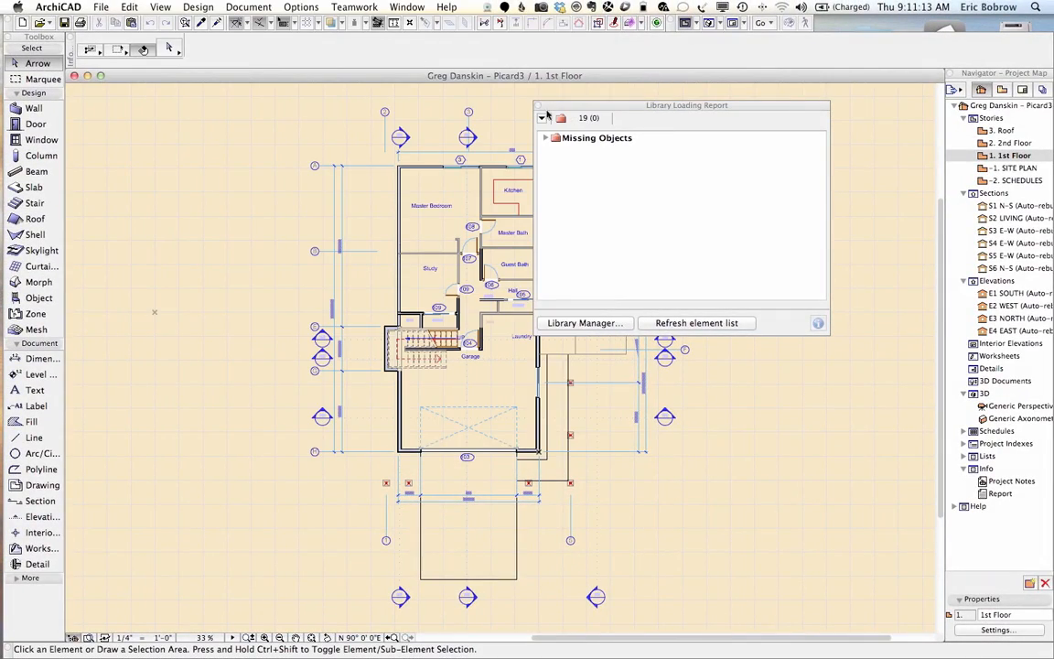
{"action": "left_click", "coordinate": [545, 138]}
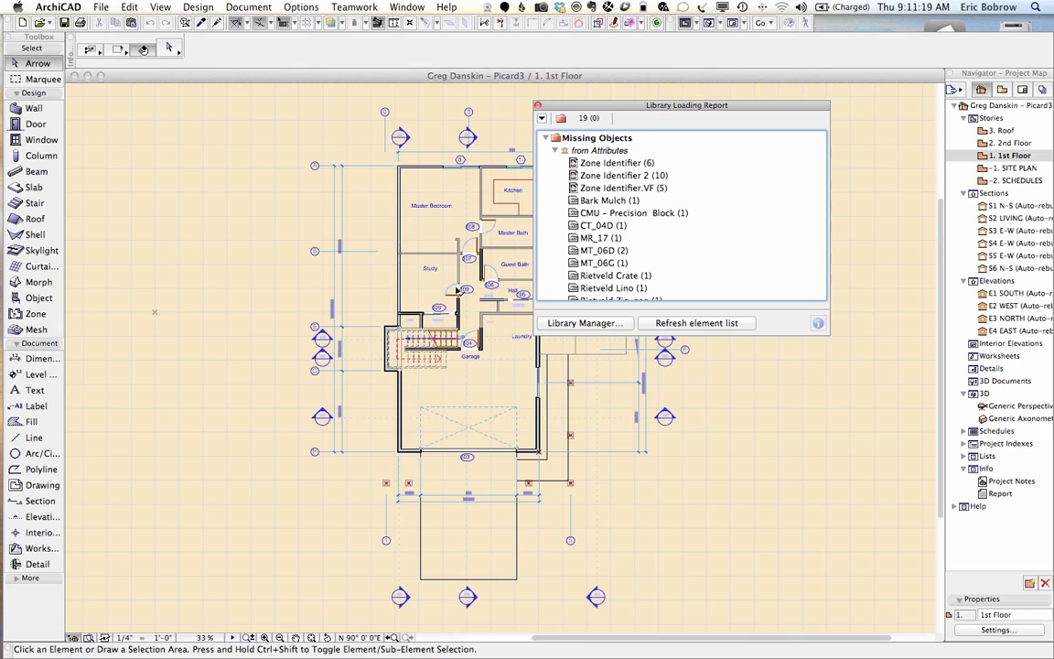
{"action": "left_click", "coordinate": [546, 137]}
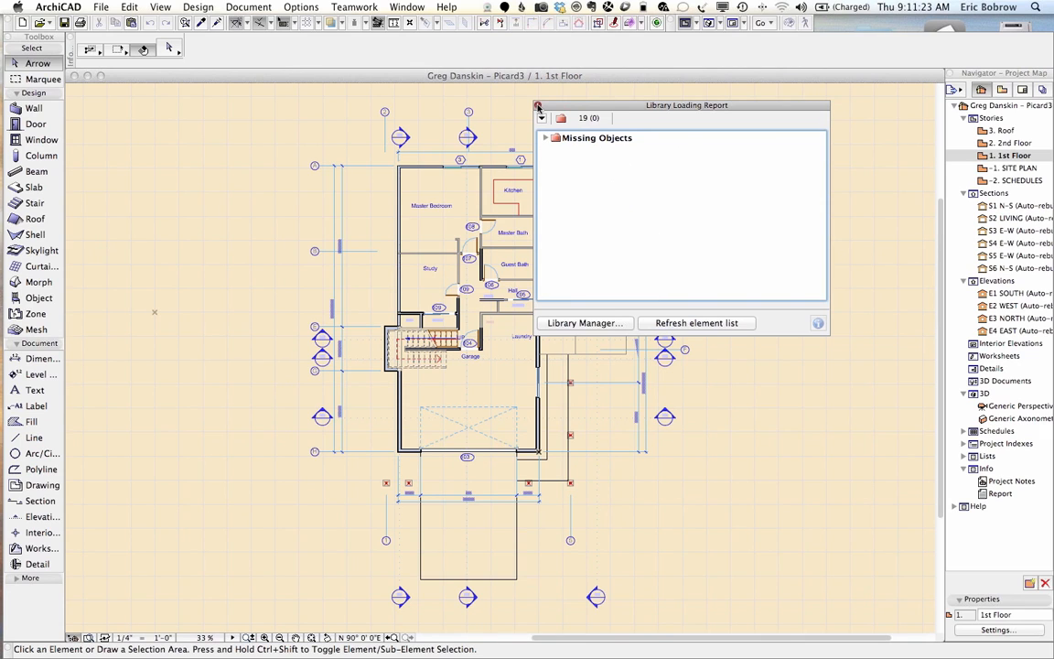
{"action": "left_click", "coordinate": [538, 107]}
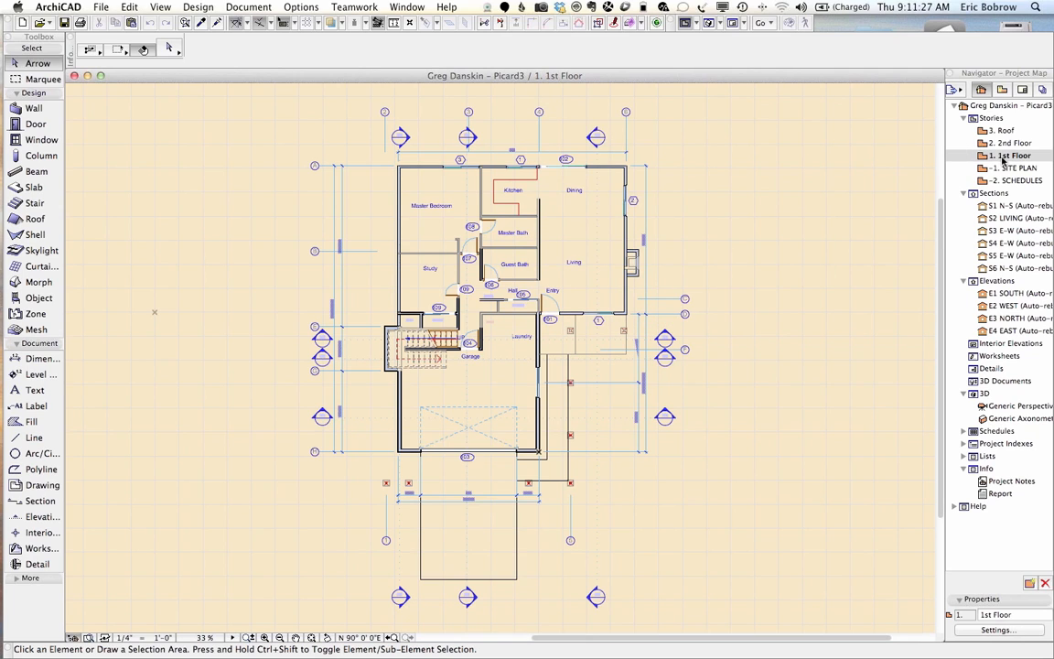
Review the saved 2nd Floor and Roof plan views from the View Map, ending on the 1st Floor Plan
{"action": "left_click", "coordinate": [1002, 88]}
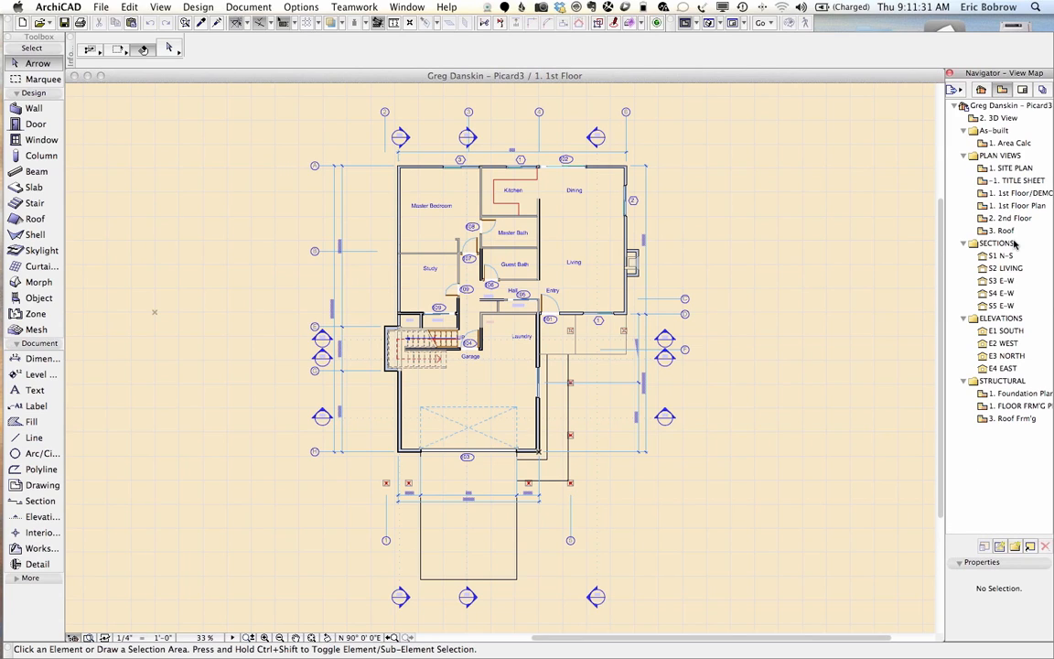
{"action": "left_click", "coordinate": [983, 209]}
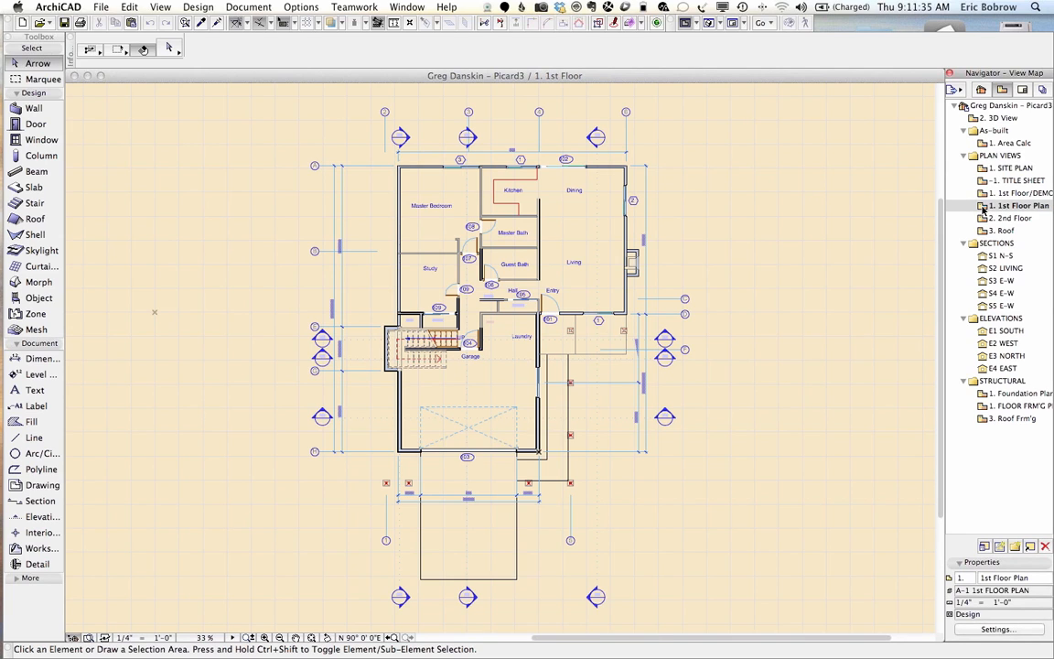
{"action": "double_click", "coordinate": [982, 220]}
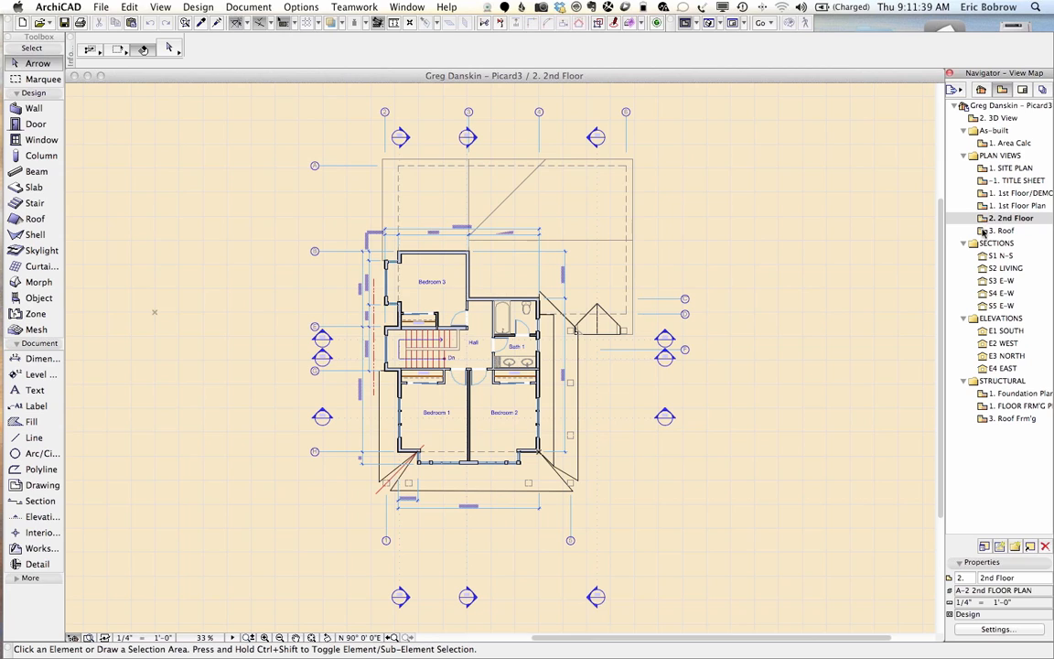
{"action": "double_click", "coordinate": [983, 232]}
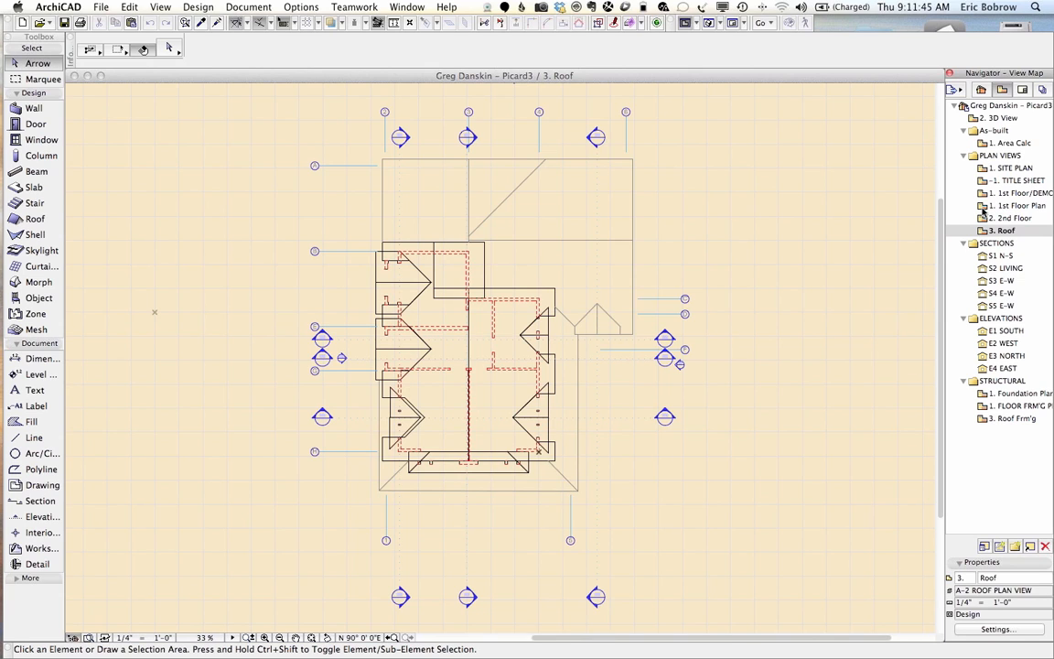
{"action": "double_click", "coordinate": [986, 205]}
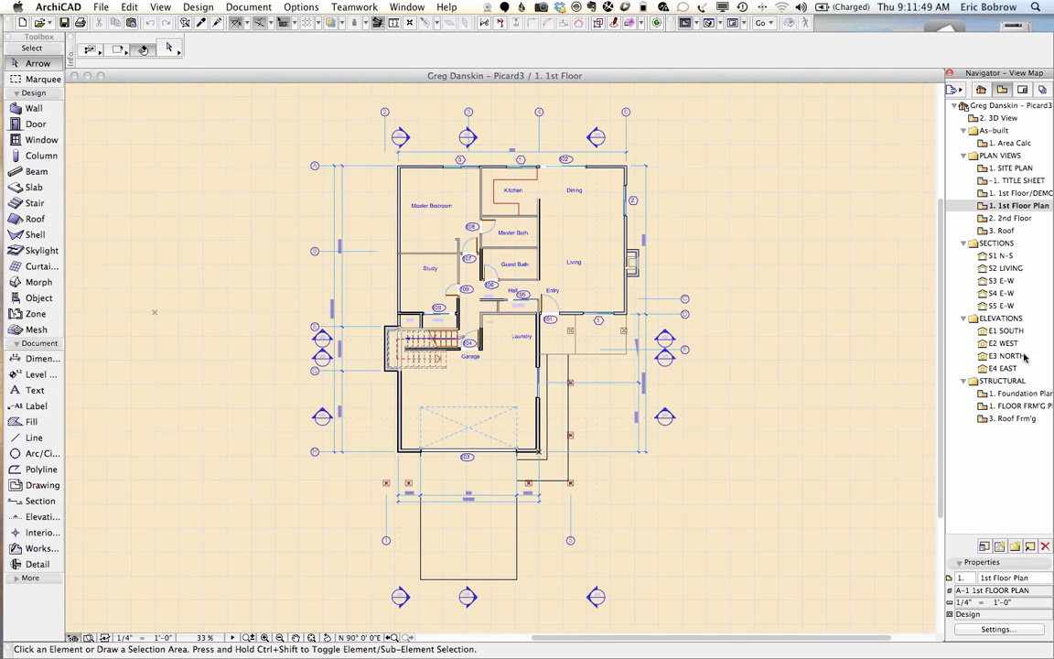
Open the saved 3D View, enlarge its window and fit the whole house in it
{"action": "left_click", "coordinate": [974, 119]}
{"action": "double_click", "coordinate": [973, 119]}
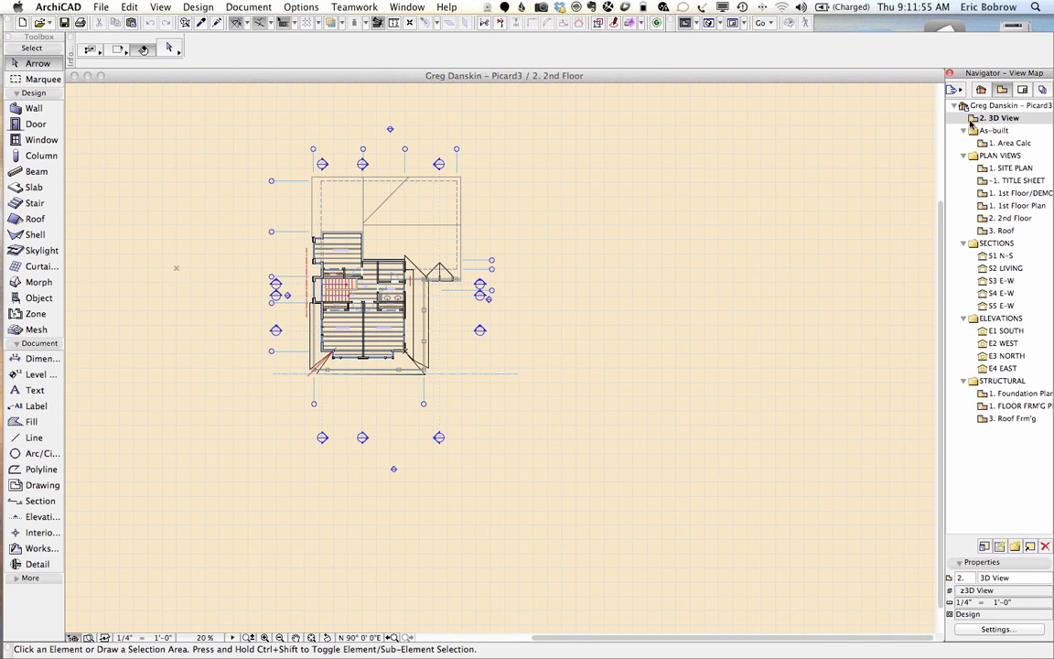
{"action": "double_click", "coordinate": [996, 118]}
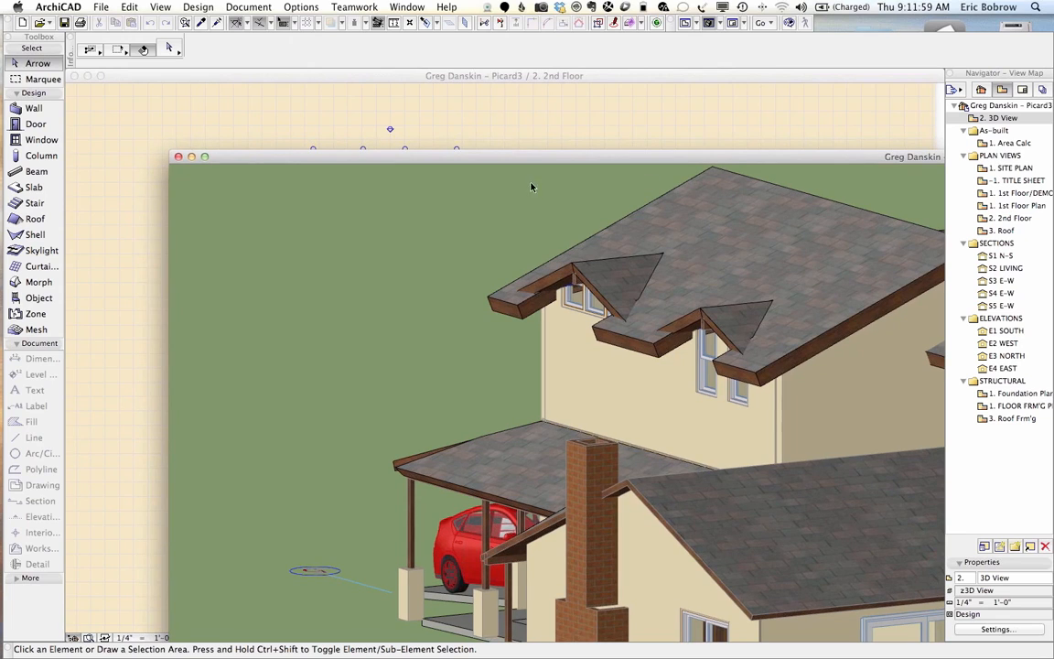
{"action": "left_click", "coordinate": [203, 157]}
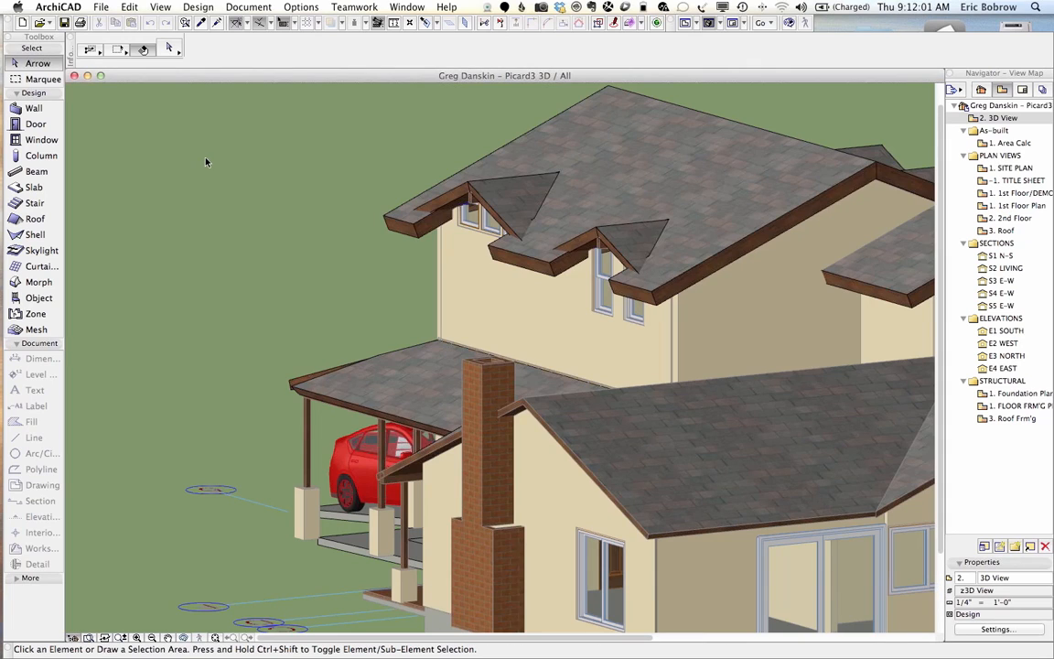
{"action": "left_click", "coordinate": [214, 638]}
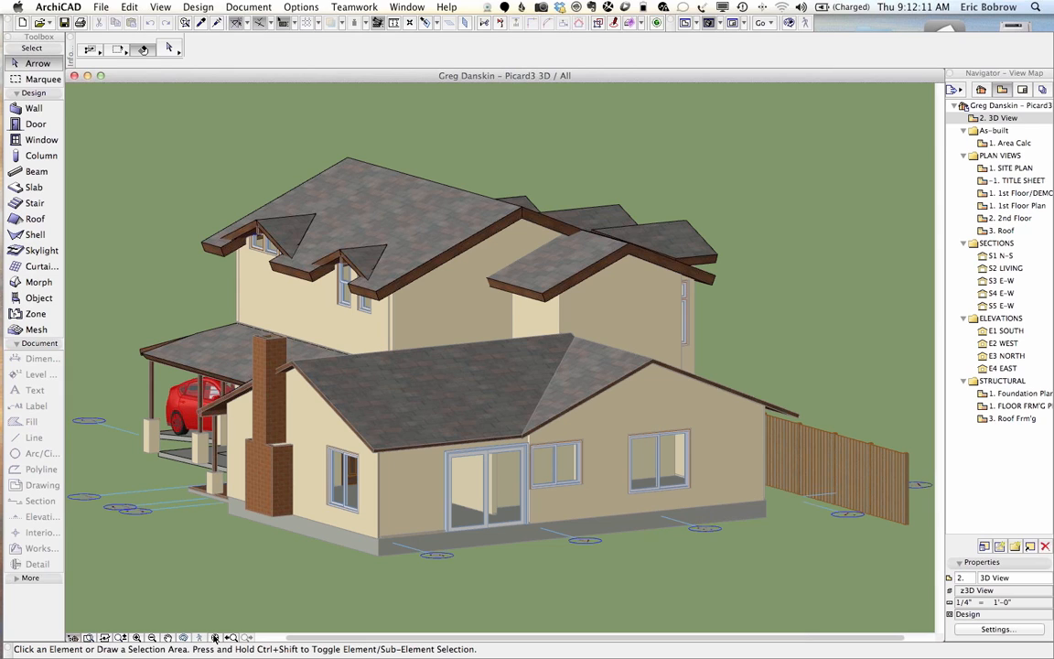
Examine the house model from the fence side, including the dormers and the second-floor exterior wall below them
{"action": "scroll", "coordinate": [303, 622], "scroll_direction": "down", "scroll_amount": 1}
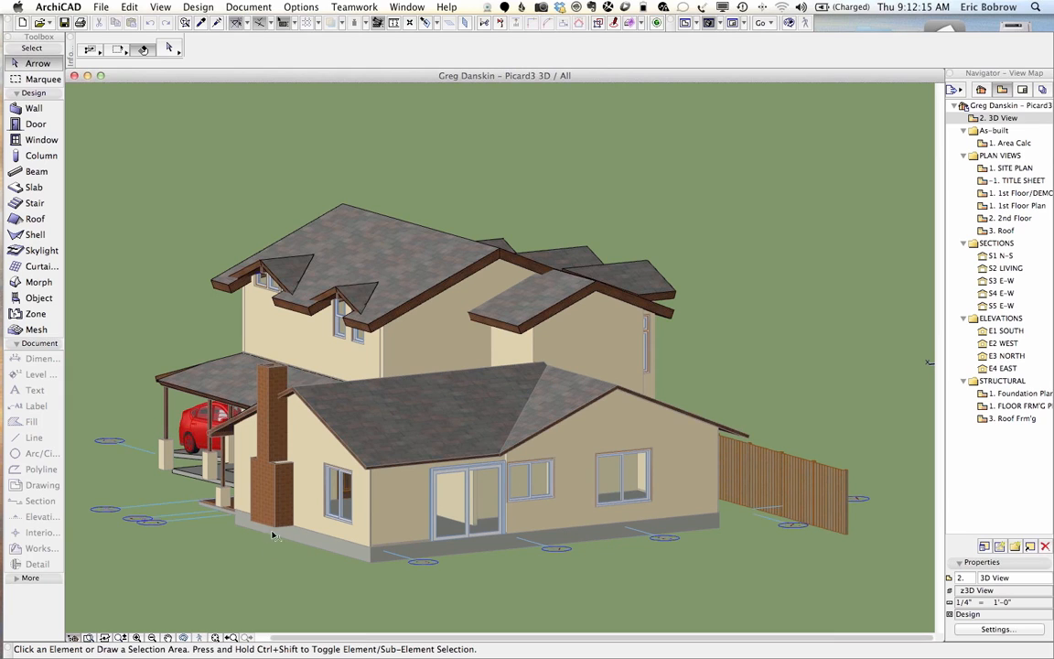
{"action": "mouse_move", "coordinate": [267, 533]}
{"action": "middle_click_drag", "start_coordinate": [757, 321], "coordinate": [463, 334], "text": "shift"}
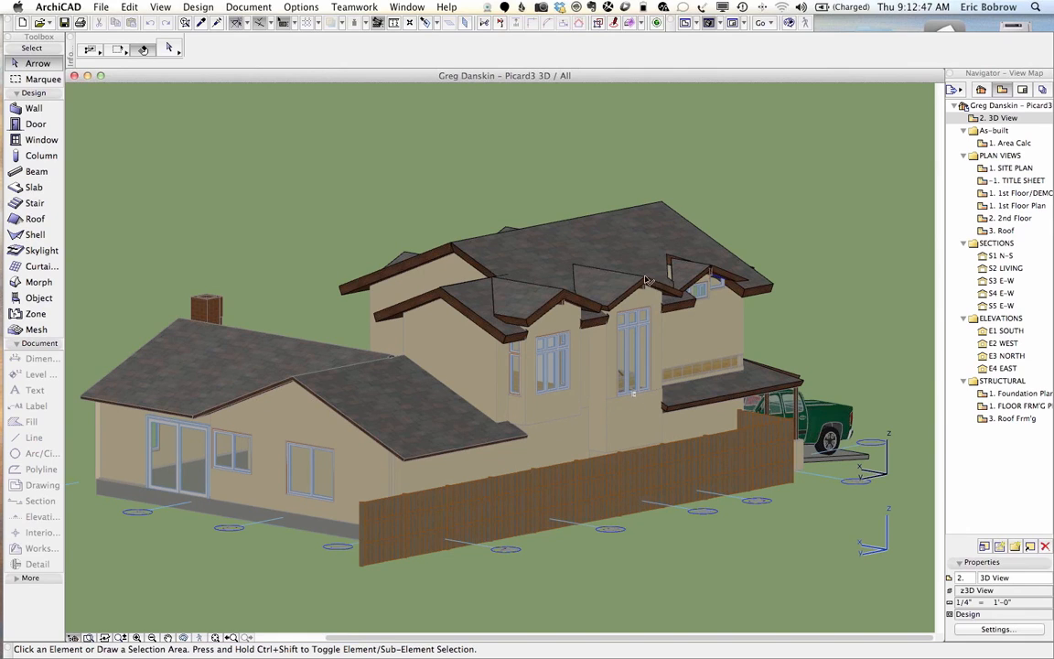
{"action": "mouse_move", "coordinate": [643, 279]}
{"action": "mouse_move", "coordinate": [703, 346]}
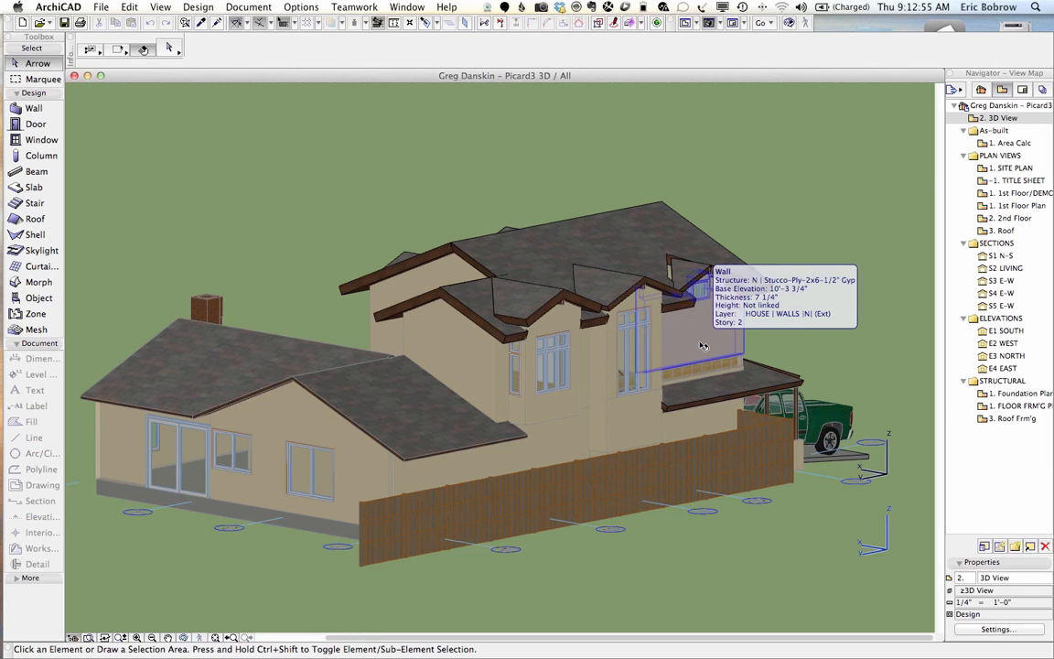
Open the S4 E-W section, enlarge its window and fit the full drawing in it
{"action": "left_click", "coordinate": [984, 293]}
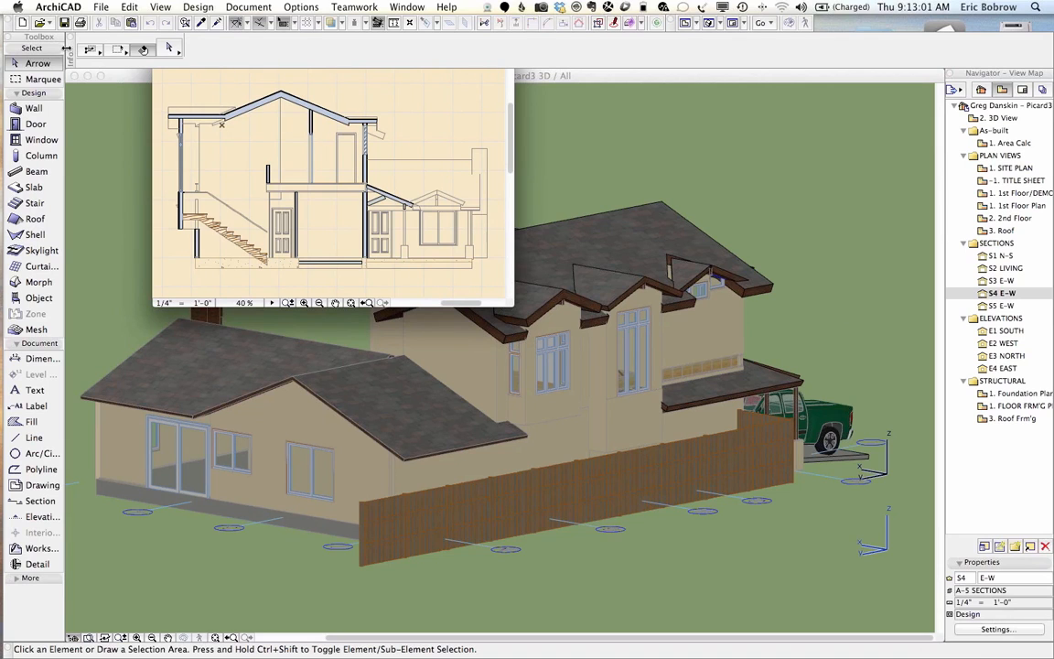
{"action": "left_click_drag", "start_coordinate": [70, 50], "coordinate": [109, 82]}
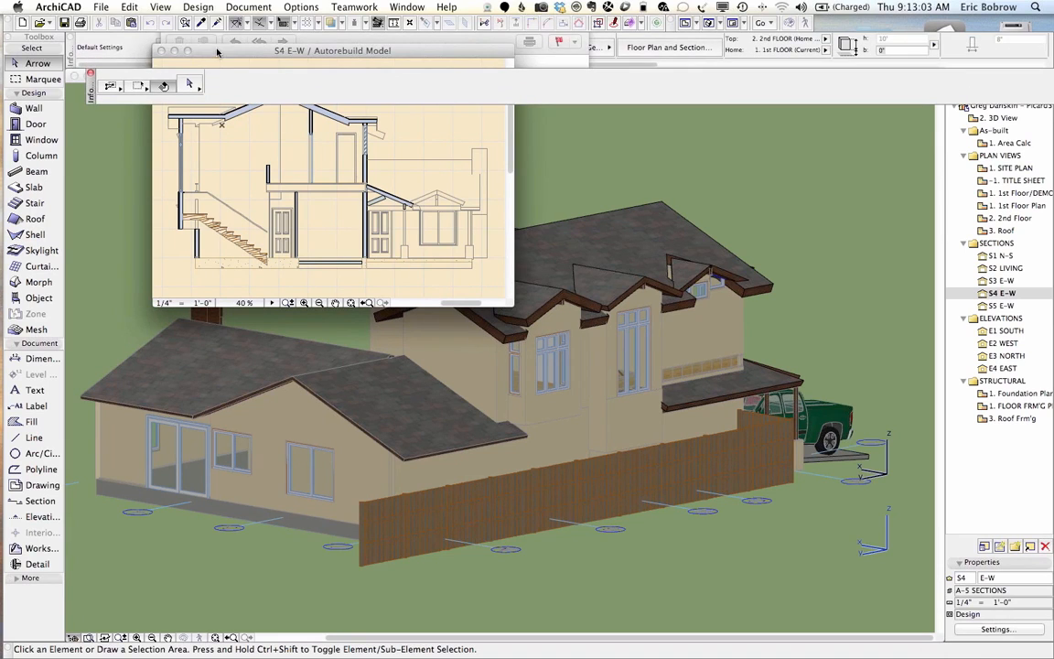
{"action": "left_click_drag", "start_coordinate": [216, 49], "coordinate": [218, 135]}
{"action": "left_click_drag", "start_coordinate": [91, 83], "coordinate": [66, 48]}
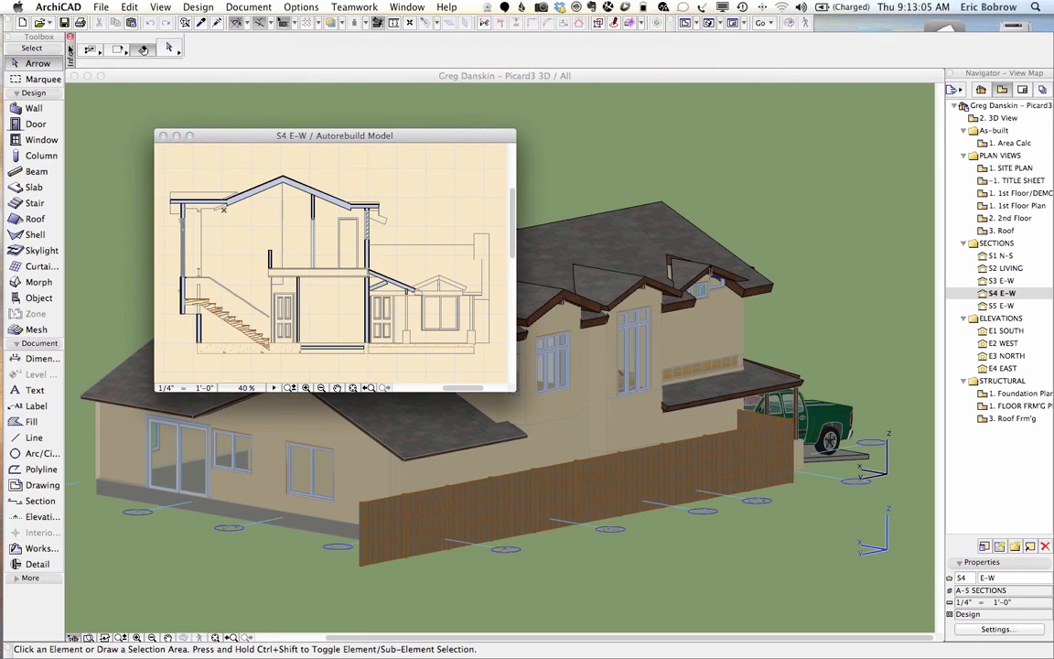
{"action": "left_click", "coordinate": [188, 136]}
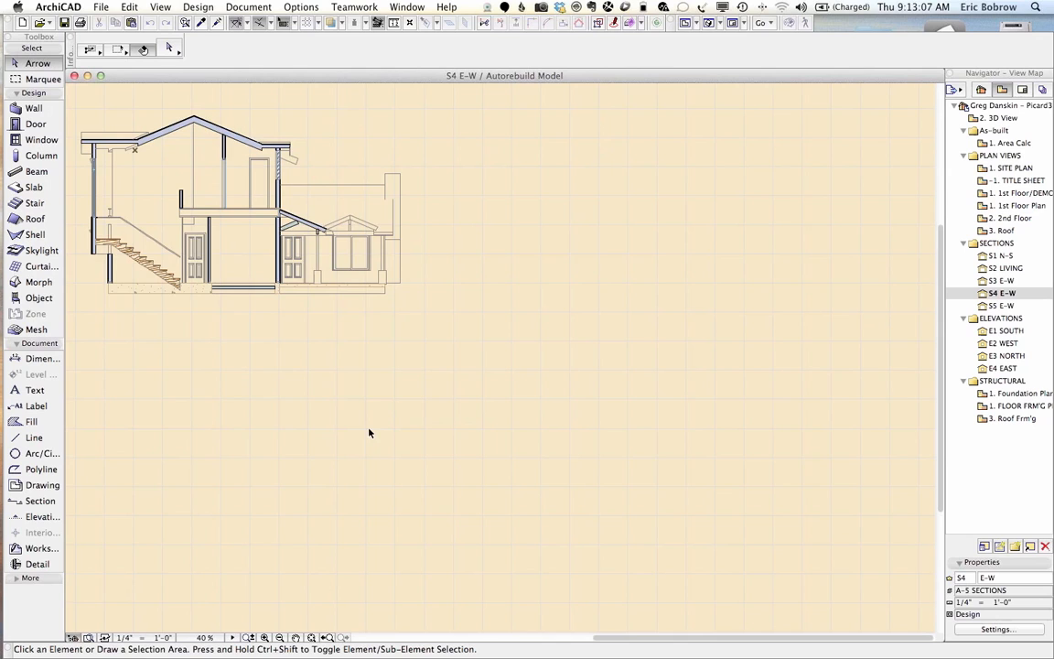
{"action": "left_click", "coordinate": [312, 637]}
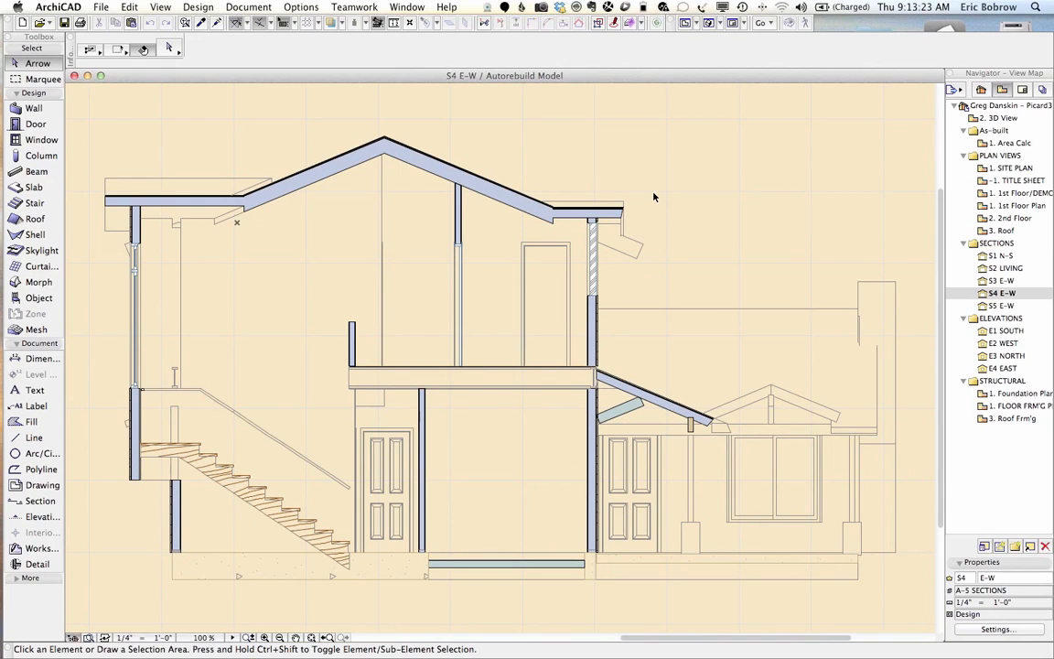
Examine the section where the exterior wall meets the second-floor framing and the lower porch roof
{"action": "mouse_move", "coordinate": [613, 473]}
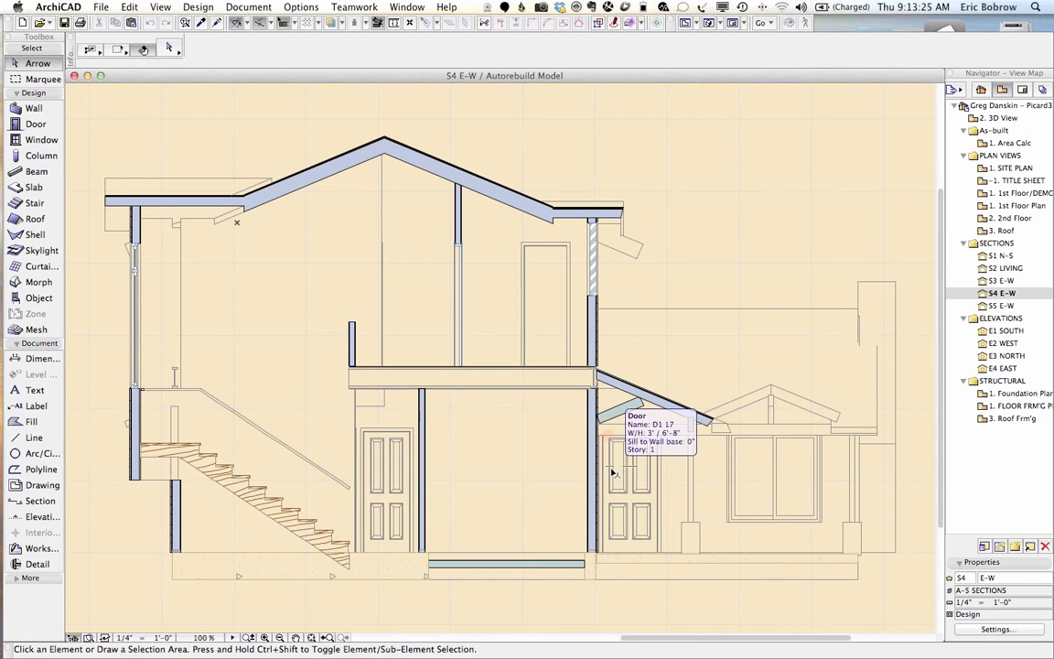
{"action": "scroll", "coordinate": [595, 378], "scroll_direction": "up", "scroll_amount": 3}
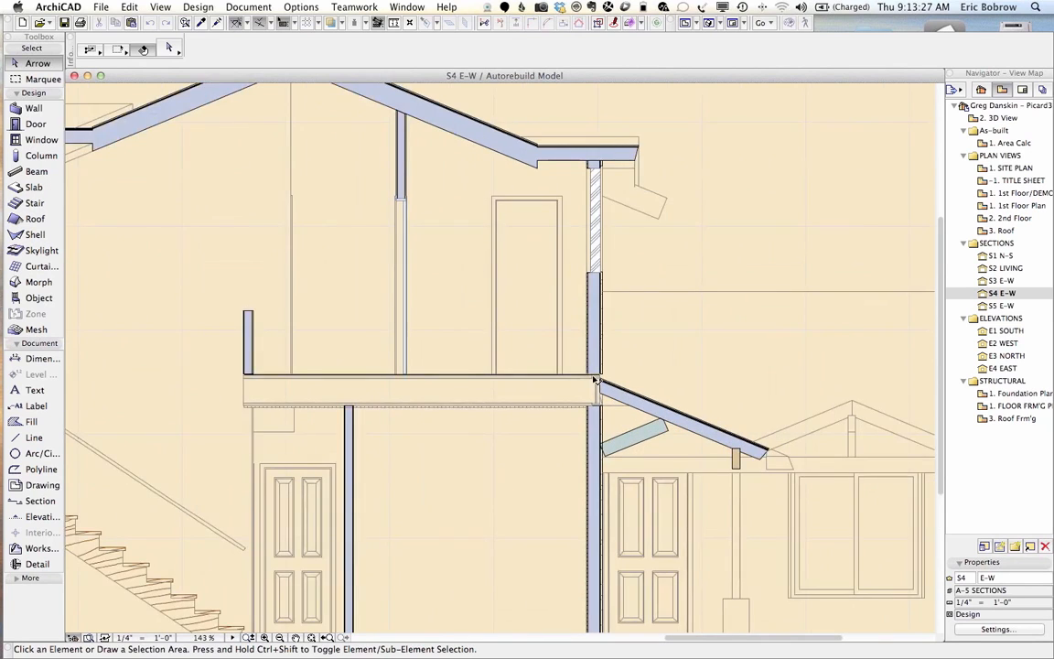
{"action": "scroll", "coordinate": [595, 378], "scroll_direction": "up", "scroll_amount": 8}
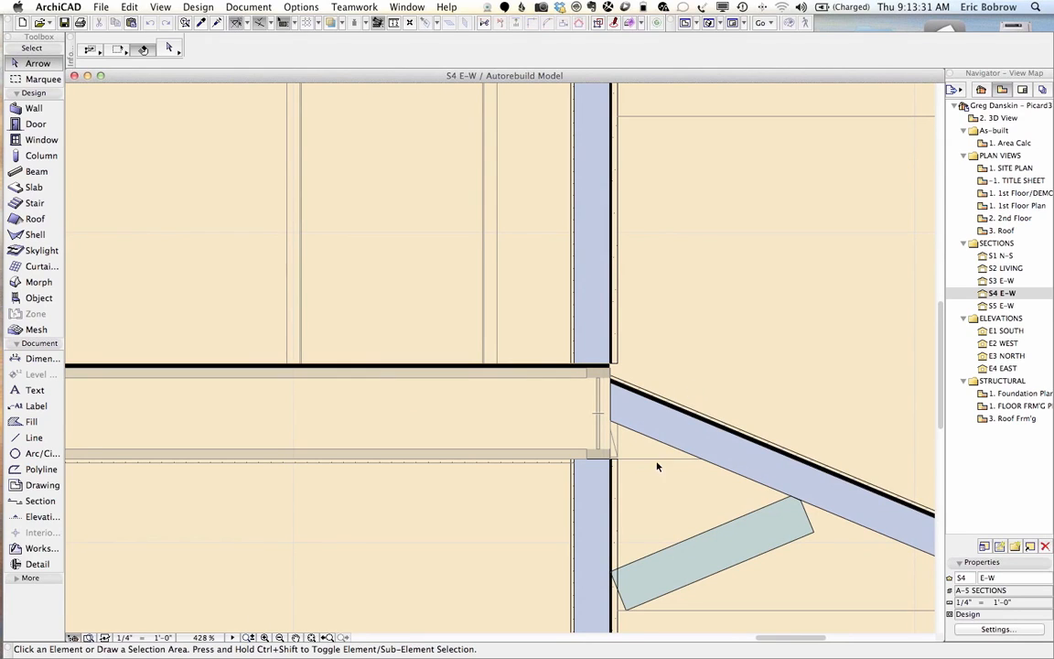
{"action": "scroll", "coordinate": [605, 428], "scroll_direction": "down", "scroll_amount": 1}
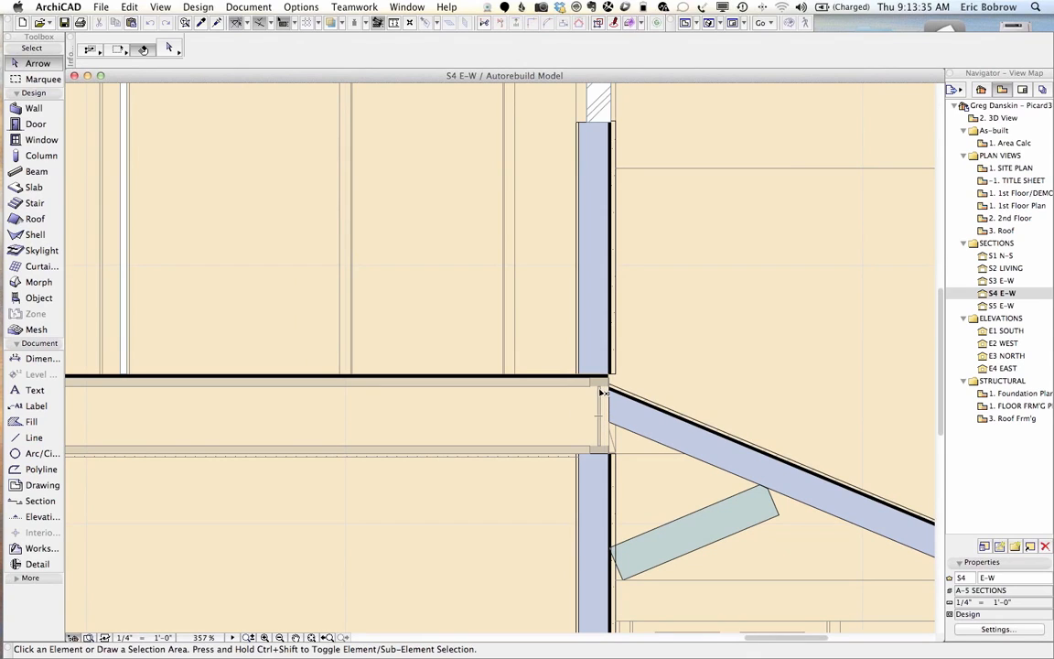
{"action": "mouse_move", "coordinate": [603, 391]}
{"action": "scroll", "coordinate": [718, 446], "scroll_direction": "down", "scroll_amount": 3}
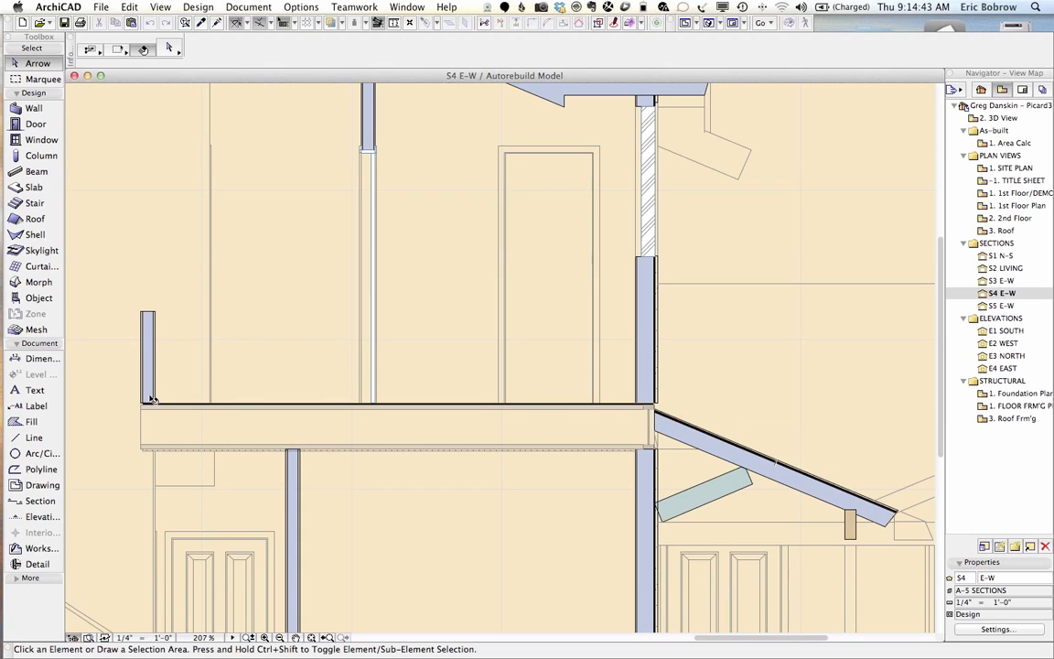
Inspect the interior wall beneath the second-floor framing by selecting it, and clear the selection
{"action": "mouse_move", "coordinate": [143, 407]}
{"action": "scroll", "coordinate": [298, 457], "scroll_direction": "up", "scroll_amount": 3}
{"action": "scroll", "coordinate": [298, 456], "scroll_direction": "up", "scroll_amount": 2}
{"action": "mouse_move", "coordinate": [298, 454]}
{"action": "middle_mouse_down"}
{"action": "mouse_move", "coordinate": [393, 447]}
{"action": "mouse_move", "coordinate": [496, 361]}
{"action": "mouse_move", "coordinate": [517, 359]}
{"action": "middle_mouse_up"}
{"action": "left_click", "coordinate": [495, 371]}
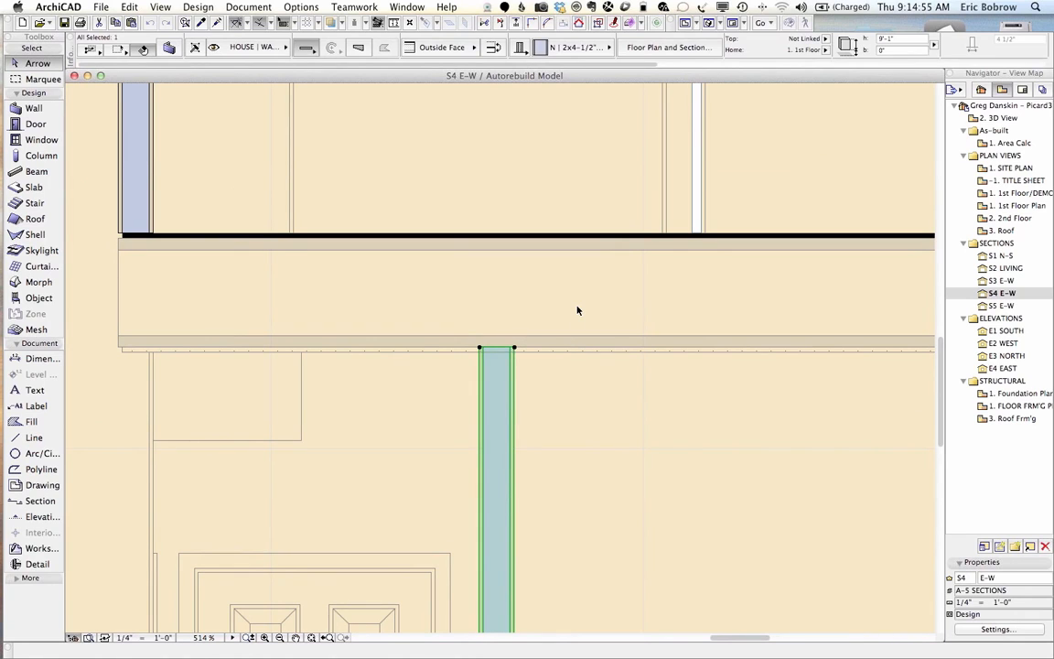
{"action": "left_click", "coordinate": [577, 311]}
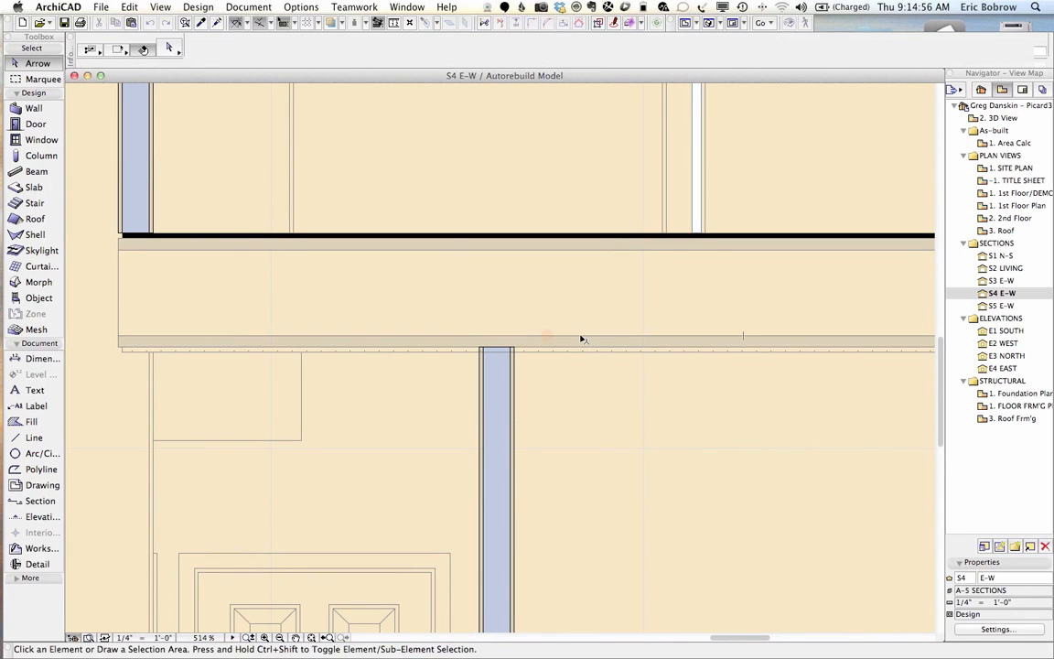
Select the second-floor wood I-joist and the plywood floor slab above it to inspect how they meet the wall
{"action": "left_click", "coordinate": [582, 340]}
{"action": "left_click", "coordinate": [582, 339]}
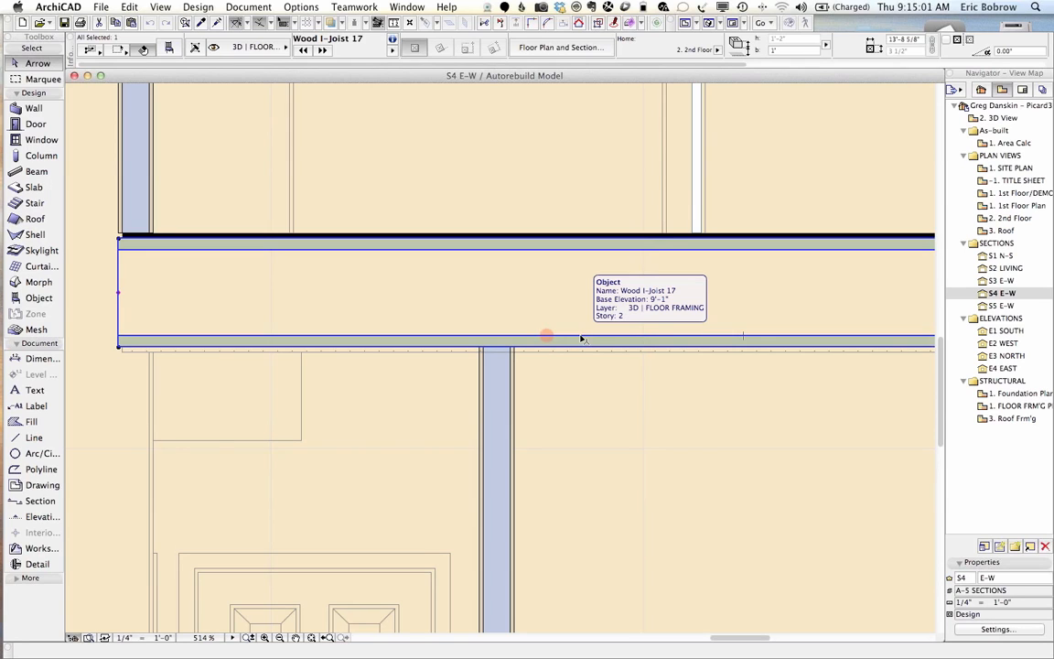
{"action": "scroll", "coordinate": [573, 322], "scroll_direction": "down", "scroll_amount": 4}
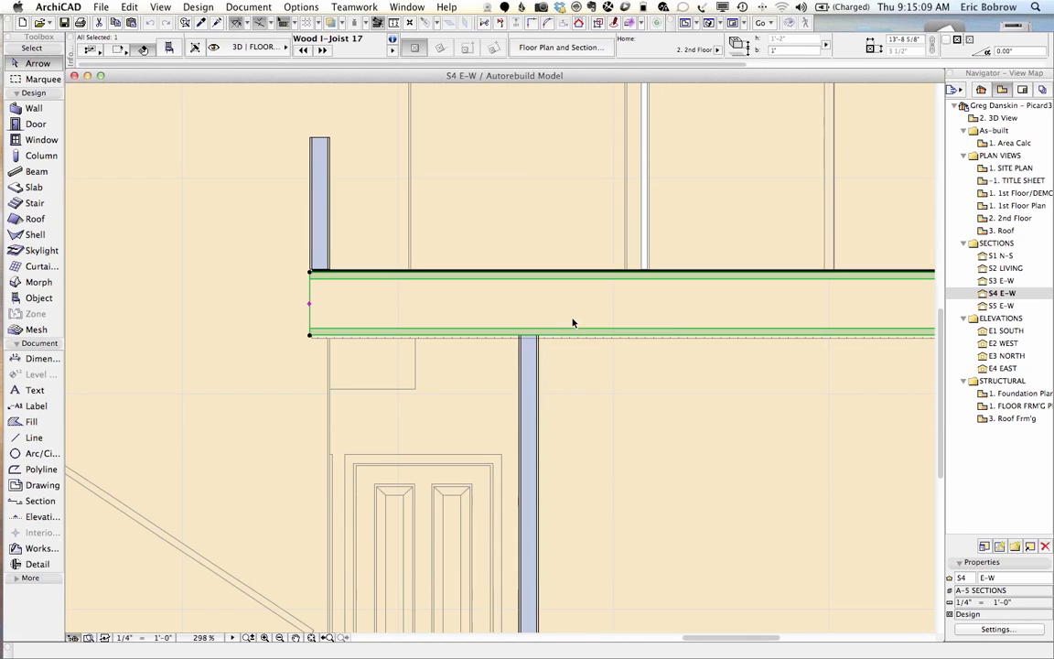
{"action": "left_click", "coordinate": [417, 332]}
{"action": "scroll", "coordinate": [306, 261], "scroll_direction": "up", "scroll_amount": 5}
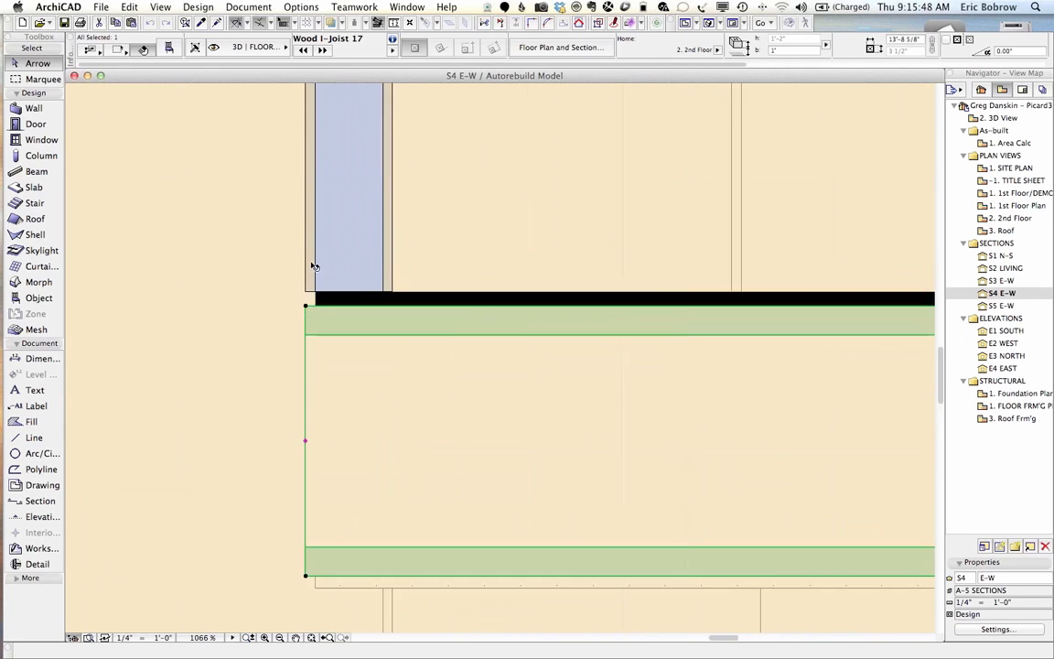
{"action": "left_click", "coordinate": [426, 298]}
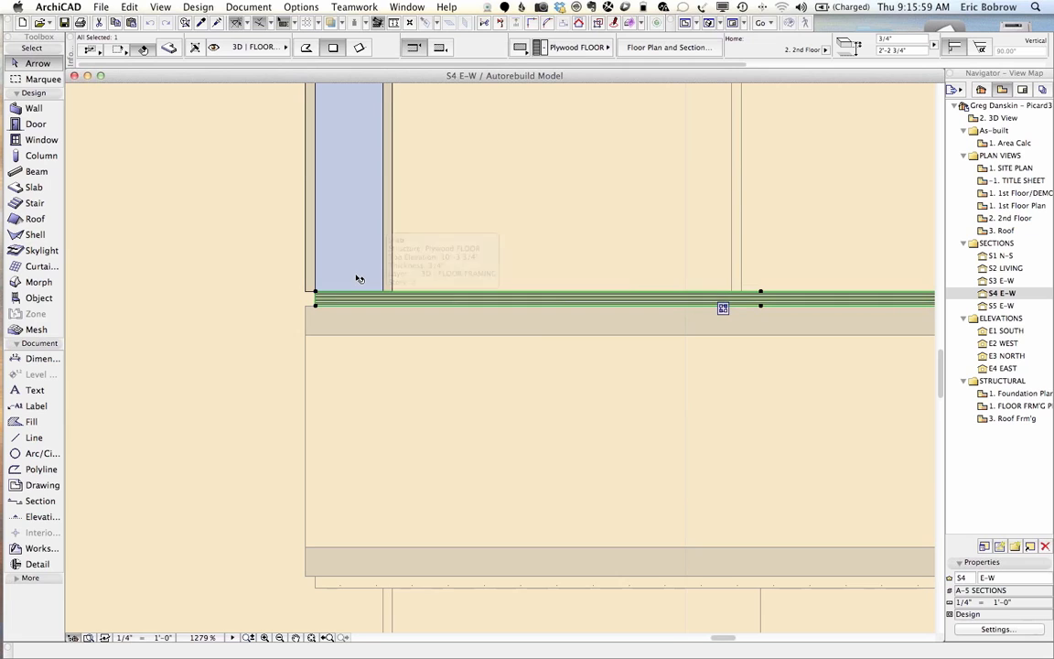
Examine the second-floor framing across to the exterior wall and porch roof, and clear the plywood slab selection
{"action": "scroll", "coordinate": [358, 279], "scroll_direction": "down", "scroll_amount": 1}
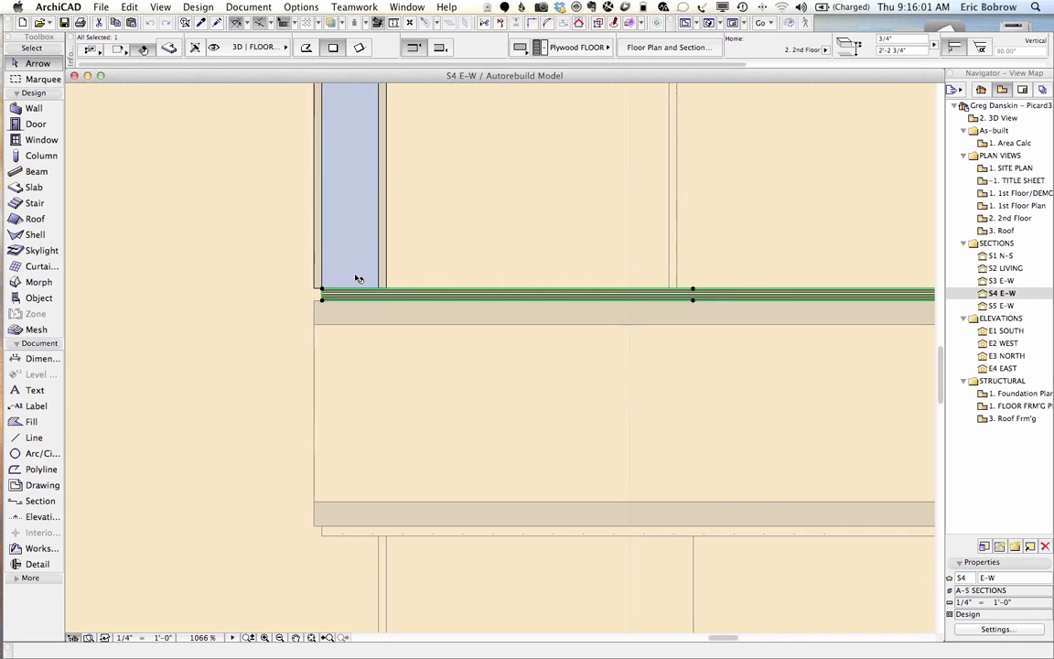
{"action": "scroll", "coordinate": [358, 278], "scroll_direction": "down", "scroll_amount": 7}
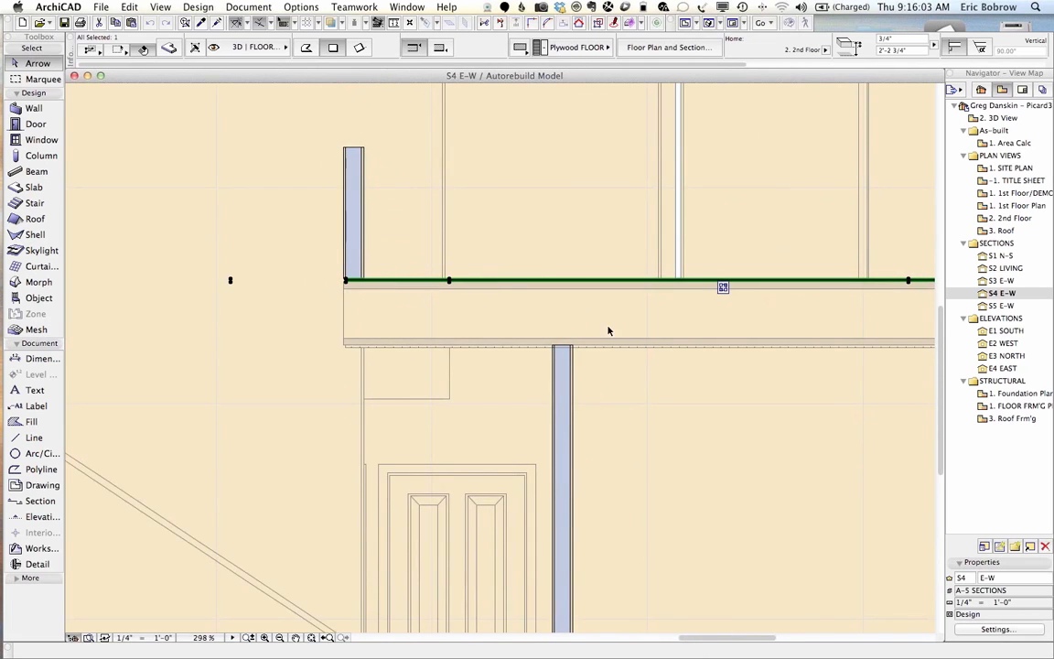
{"action": "scroll", "coordinate": [589, 333], "scroll_direction": "down", "scroll_amount": 2}
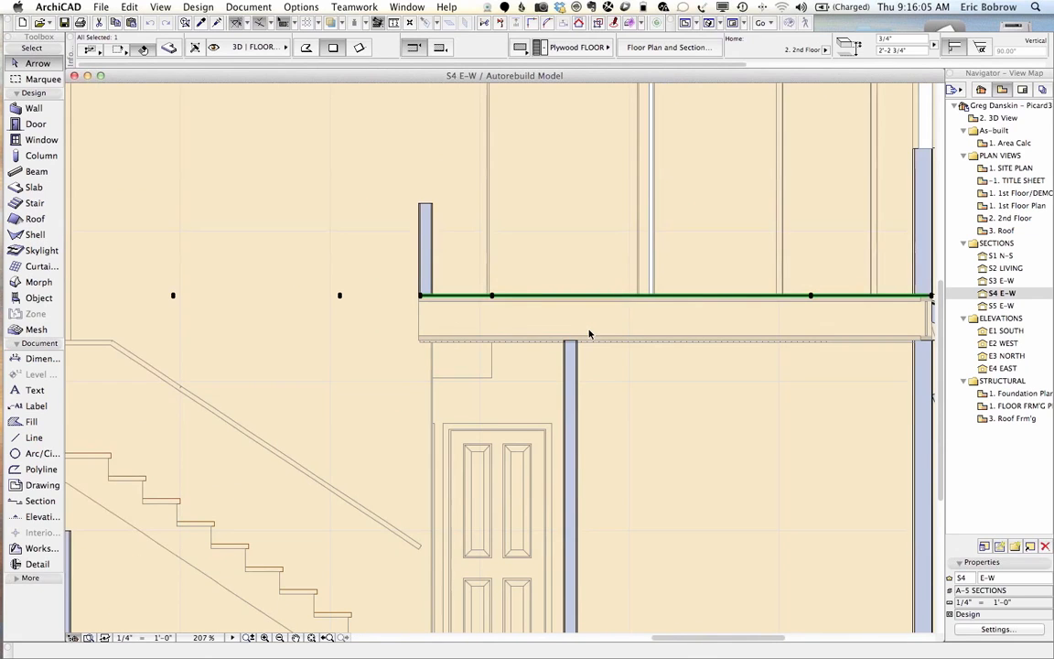
{"action": "middle_click_drag", "start_coordinate": [617, 326], "coordinate": [388, 287]}
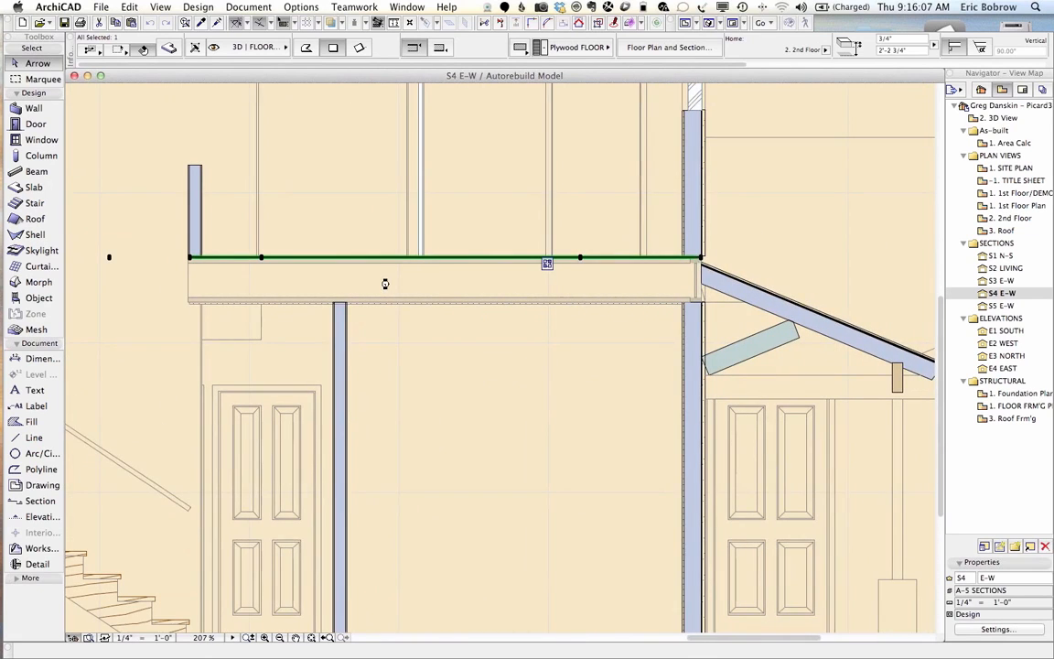
{"action": "left_click", "coordinate": [843, 236]}
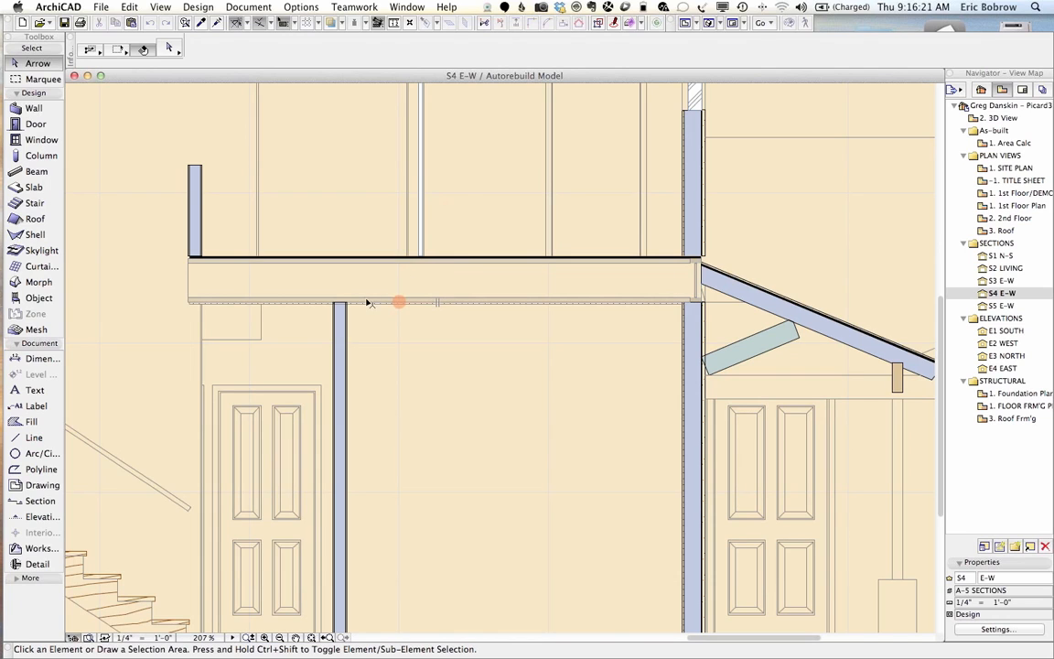
Select the gypsum board ceiling slab beneath the floor joist to inspect how it meets the interior wall
{"action": "scroll", "coordinate": [365, 307], "scroll_direction": "up", "scroll_amount": 3}
{"action": "scroll", "coordinate": [364, 307], "scroll_direction": "up", "scroll_amount": 5}
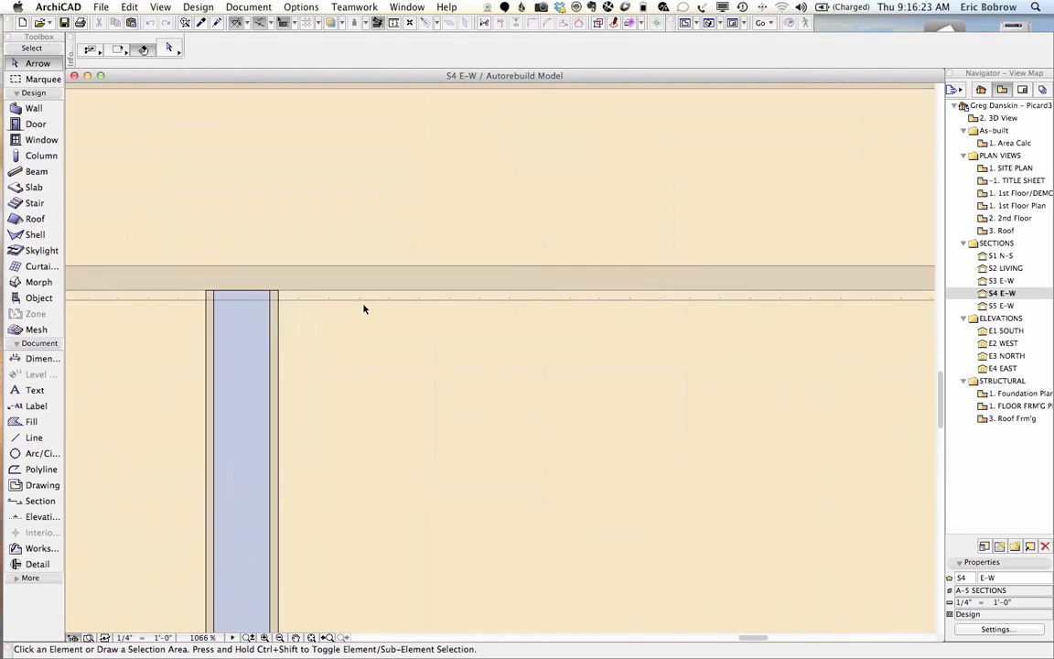
{"action": "left_click", "coordinate": [383, 300]}
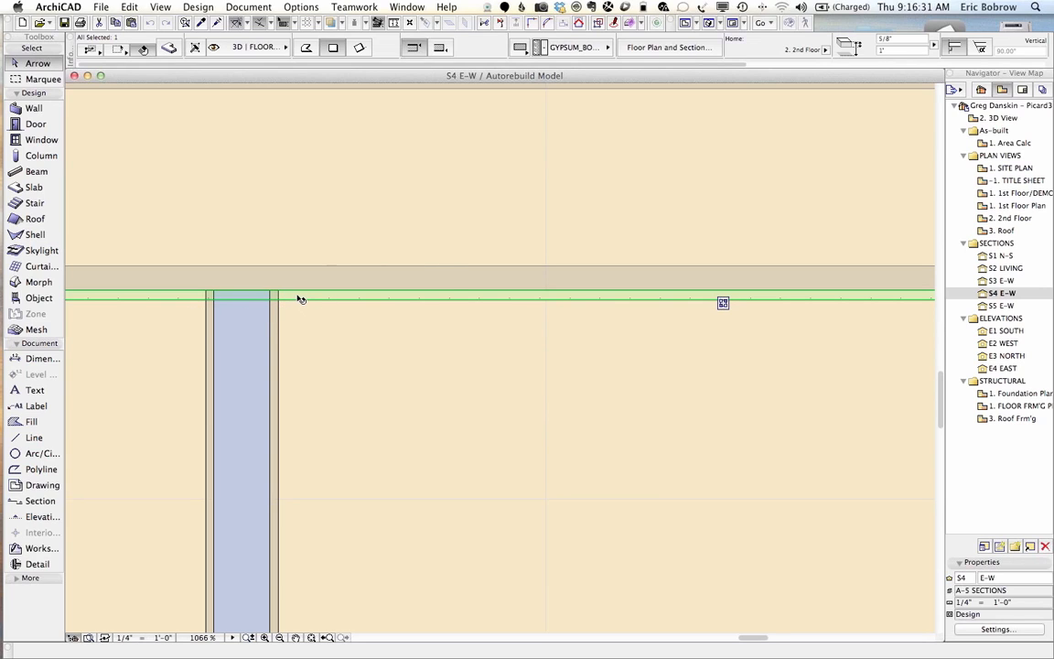
{"action": "mouse_move", "coordinate": [301, 299]}
{"action": "mouse_move", "coordinate": [269, 304]}
Turn off legacy intersection methods for model elements and symbolic floor-plan display for single-plane roofs in the Construction Elements project preferences
{"action": "left_click", "coordinate": [299, 8]}
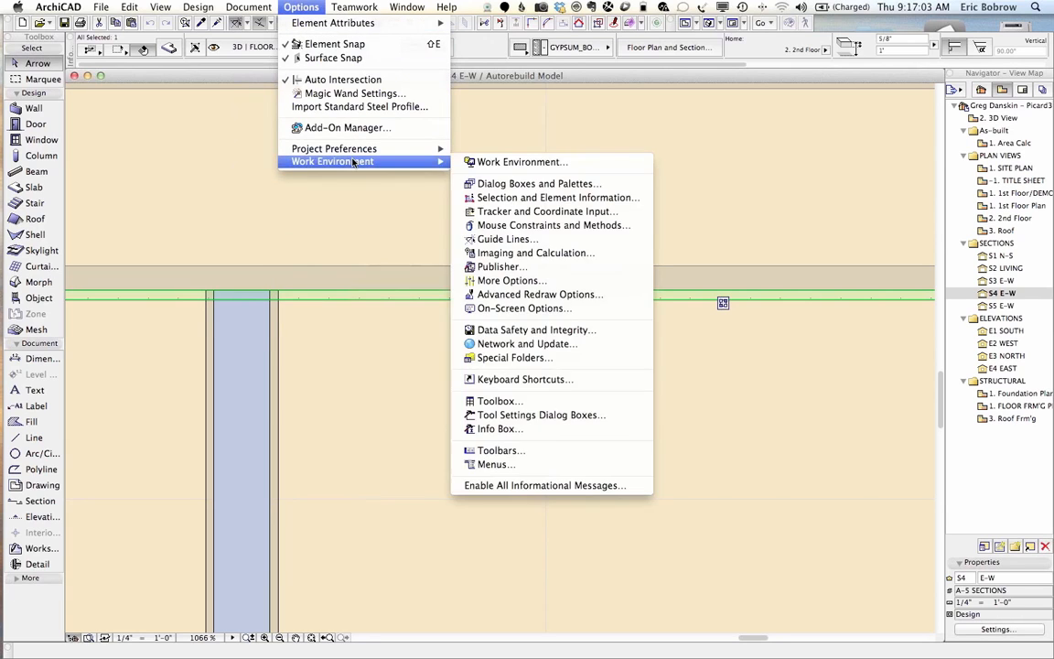
{"action": "mouse_move", "coordinate": [374, 148]}
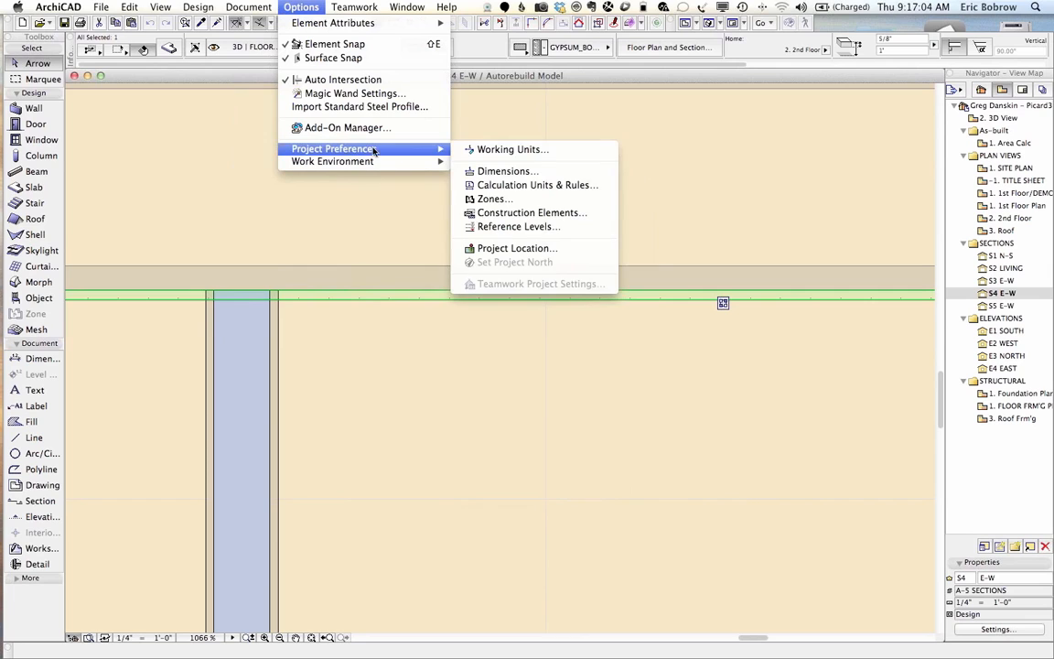
{"action": "left_click", "coordinate": [511, 213]}
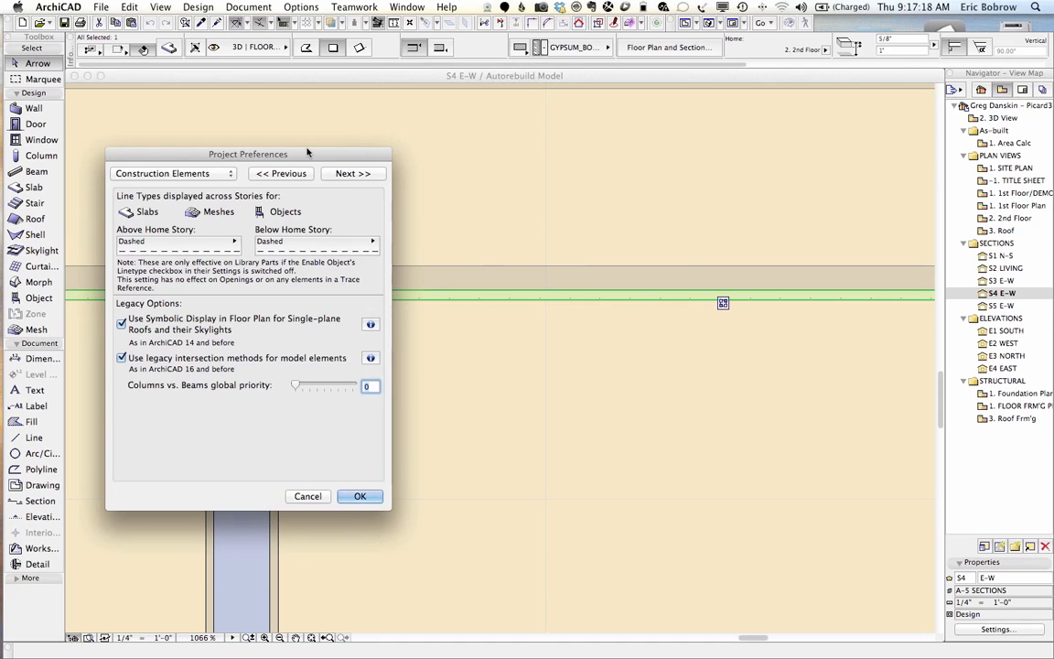
{"action": "left_click_drag", "start_coordinate": [307, 153], "coordinate": [643, 150]}
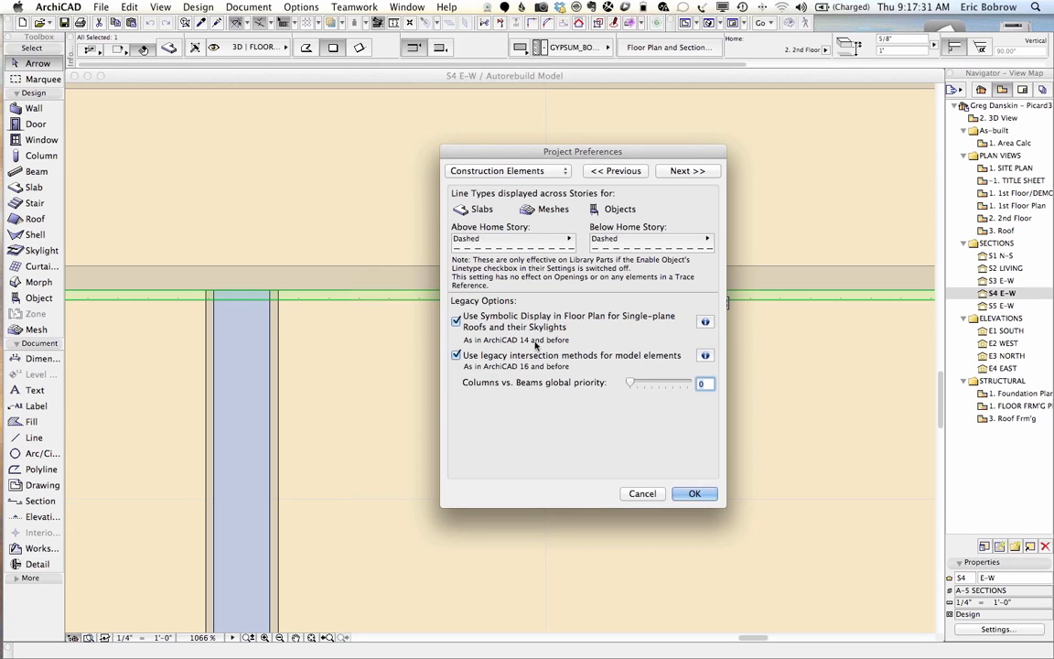
{"action": "left_click", "coordinate": [471, 357]}
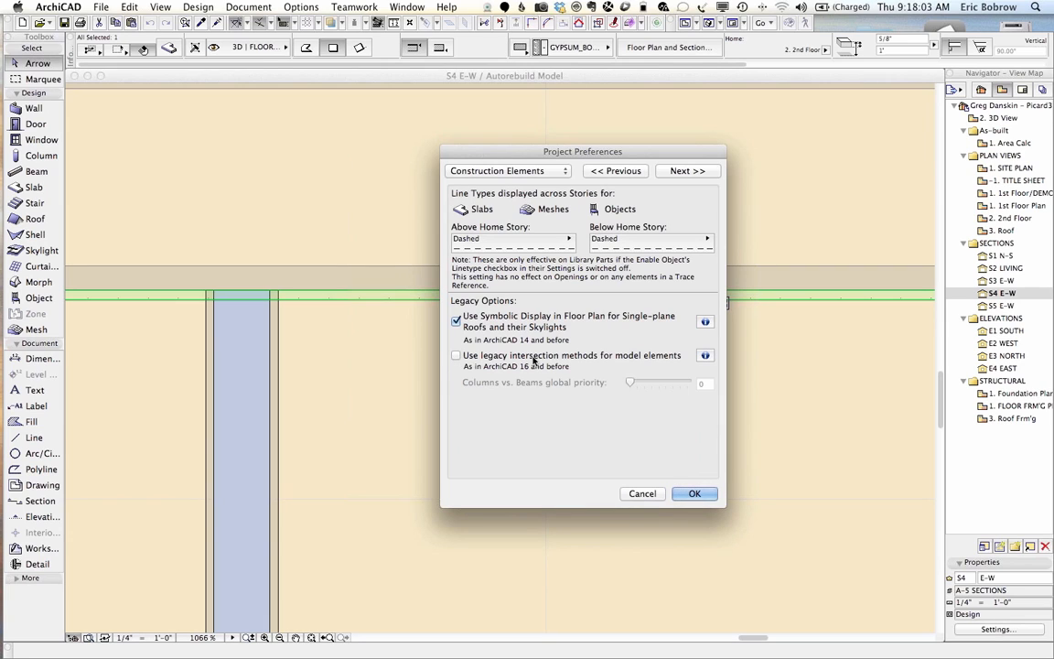
{"action": "left_click", "coordinate": [457, 321]}
{"action": "left_click", "coordinate": [695, 493]}
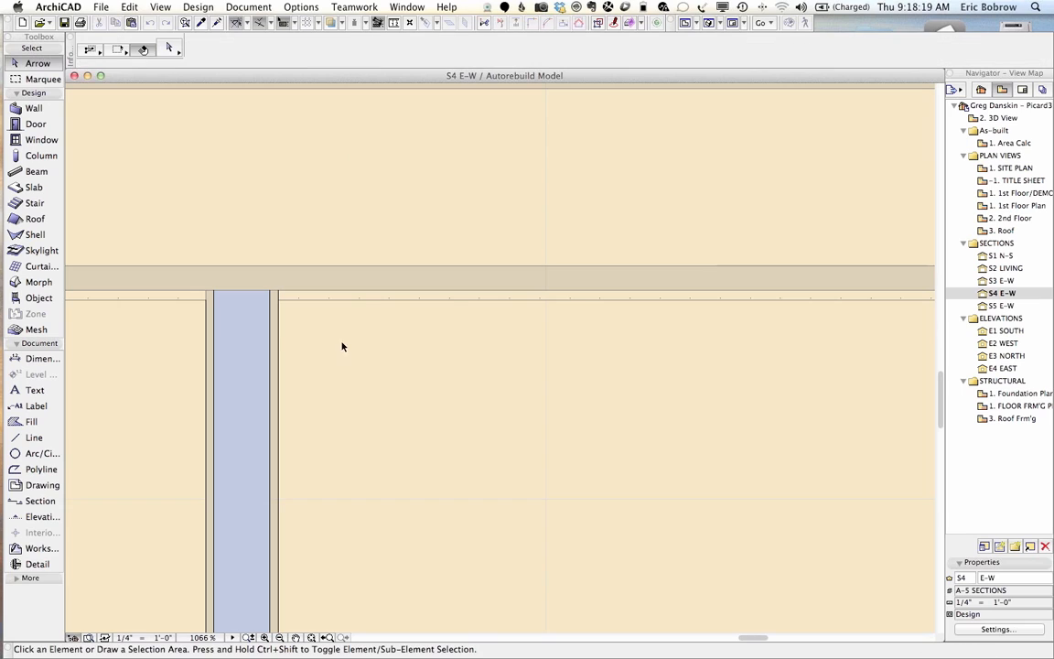
Inspect the ceiling slab's junction with the interior wall, and select the wall and slab together
{"action": "left_click", "coordinate": [302, 302]}
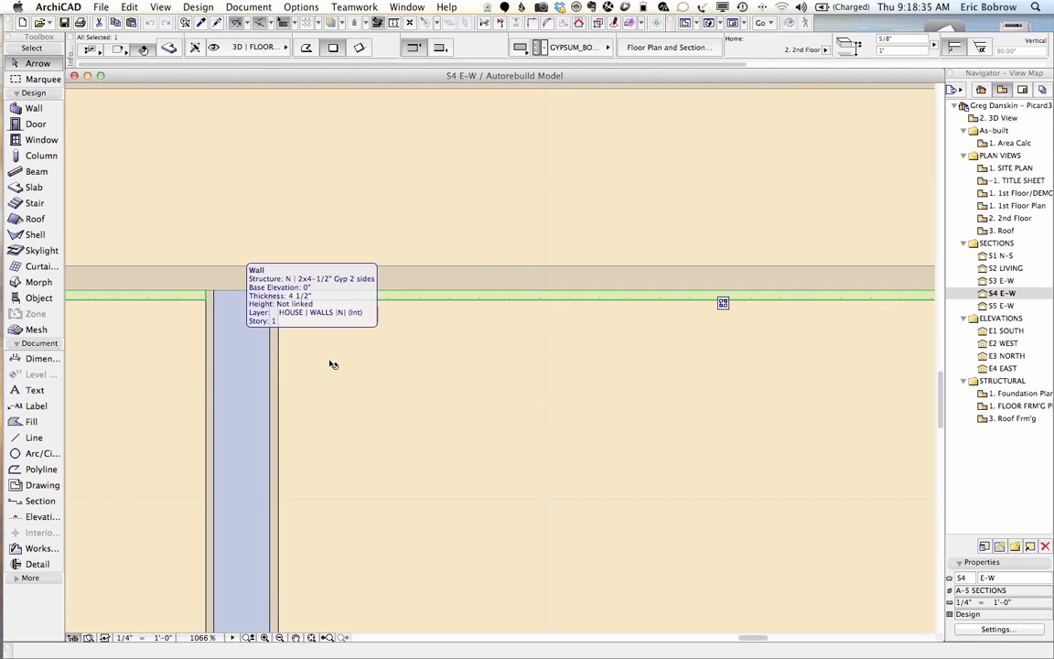
{"action": "left_click", "coordinate": [276, 294]}
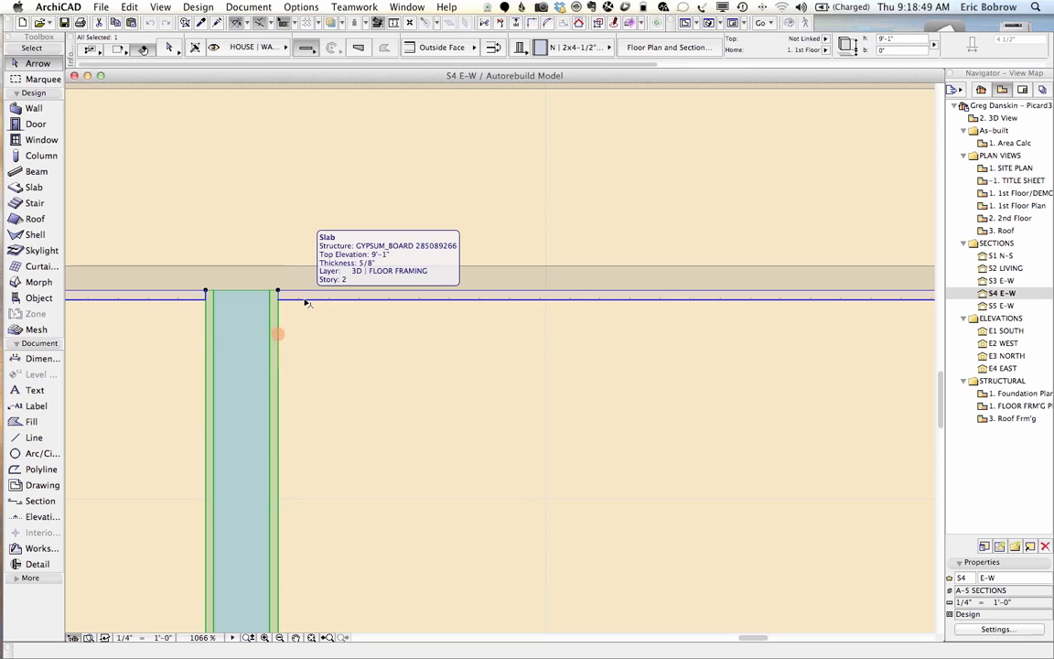
{"action": "left_click", "coordinate": [306, 302], "text": "shift"}
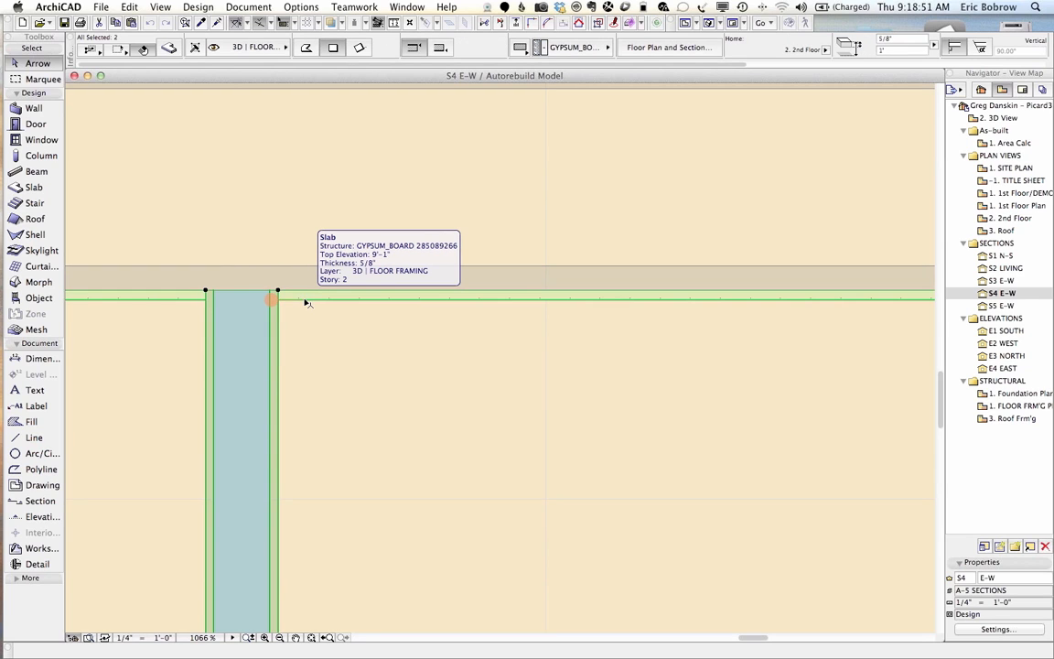
Open the Building Materials settings and look through the priority-sorted list for the materials used by the selected wall and ceiling slab
{"action": "left_click", "coordinate": [302, 7]}
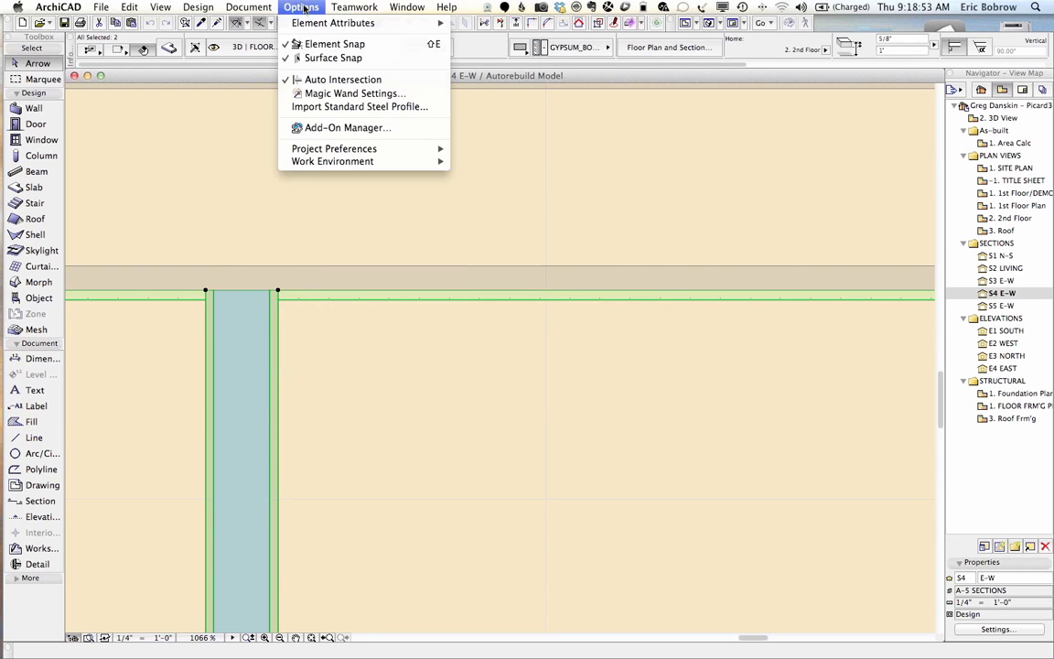
{"action": "mouse_move", "coordinate": [421, 23]}
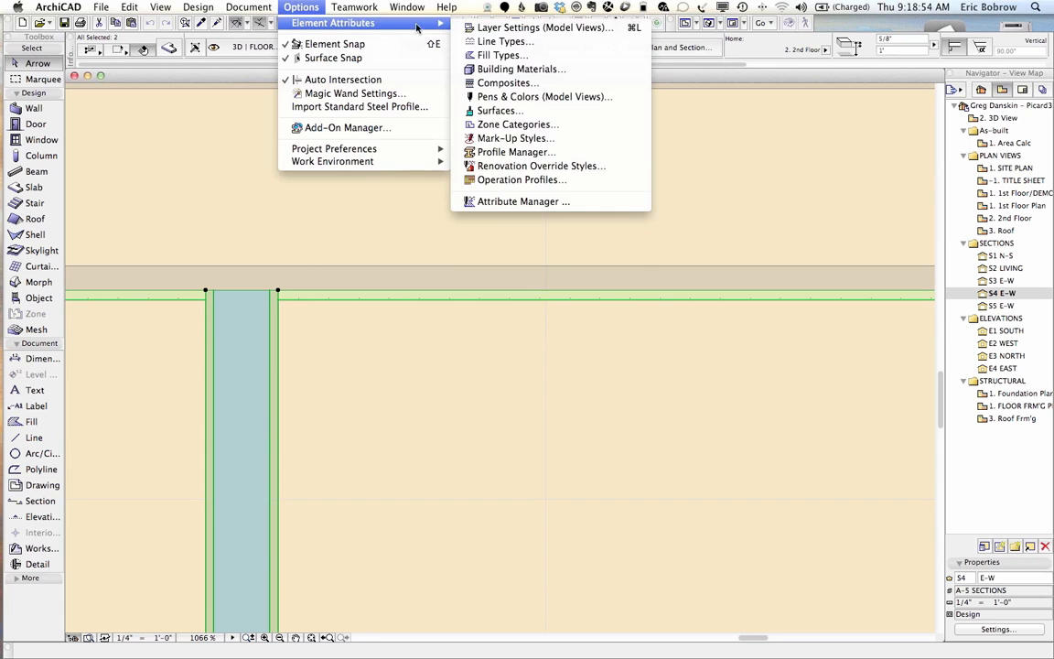
{"action": "left_click", "coordinate": [495, 72]}
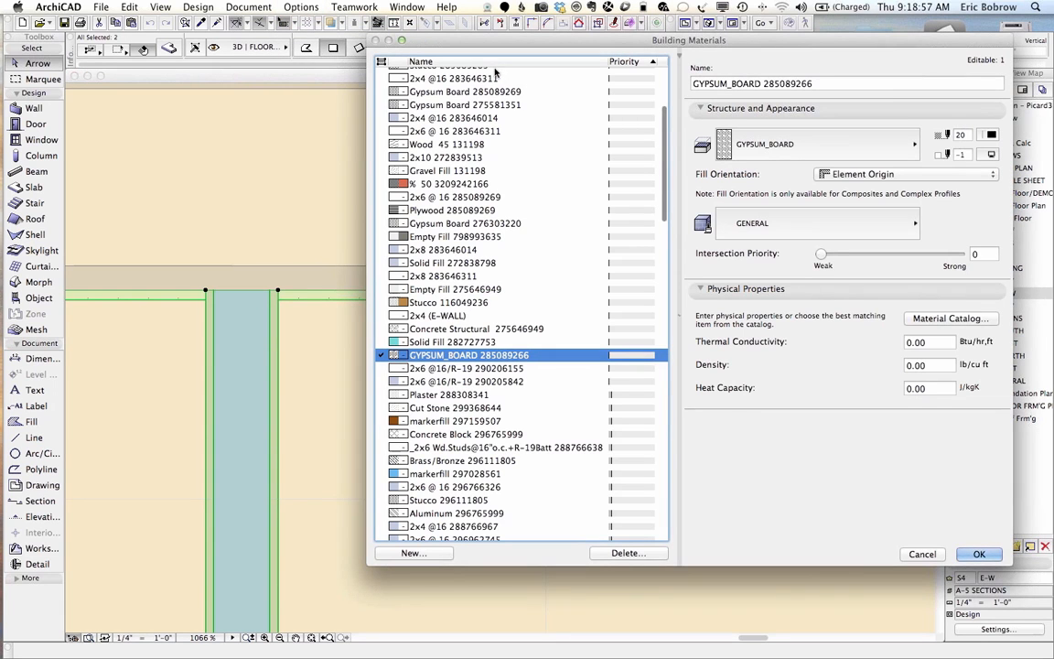
{"action": "scroll", "coordinate": [549, 274], "scroll_direction": "down", "scroll_amount": 5}
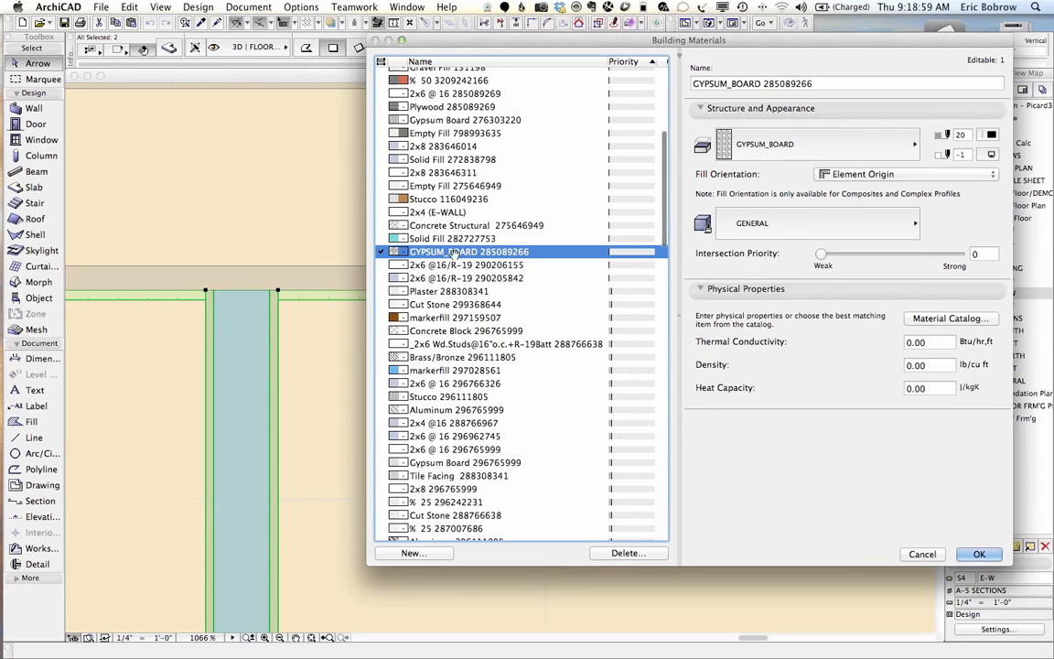
{"action": "scroll", "coordinate": [462, 254], "scroll_direction": "down", "scroll_amount": 10}
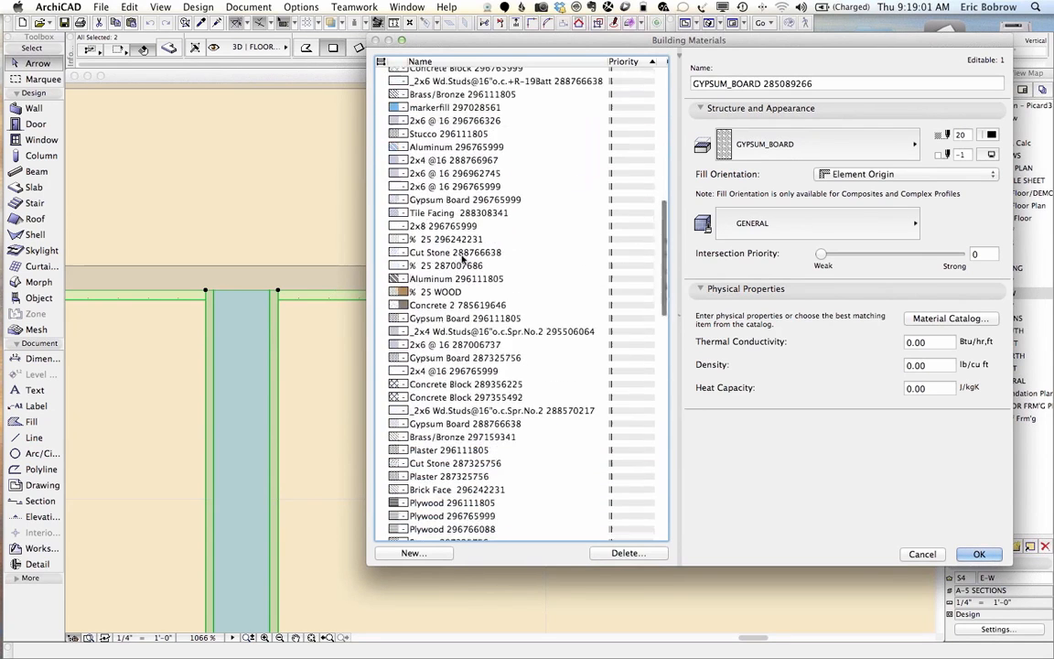
{"action": "scroll", "coordinate": [464, 259], "scroll_direction": "down", "scroll_amount": 5}
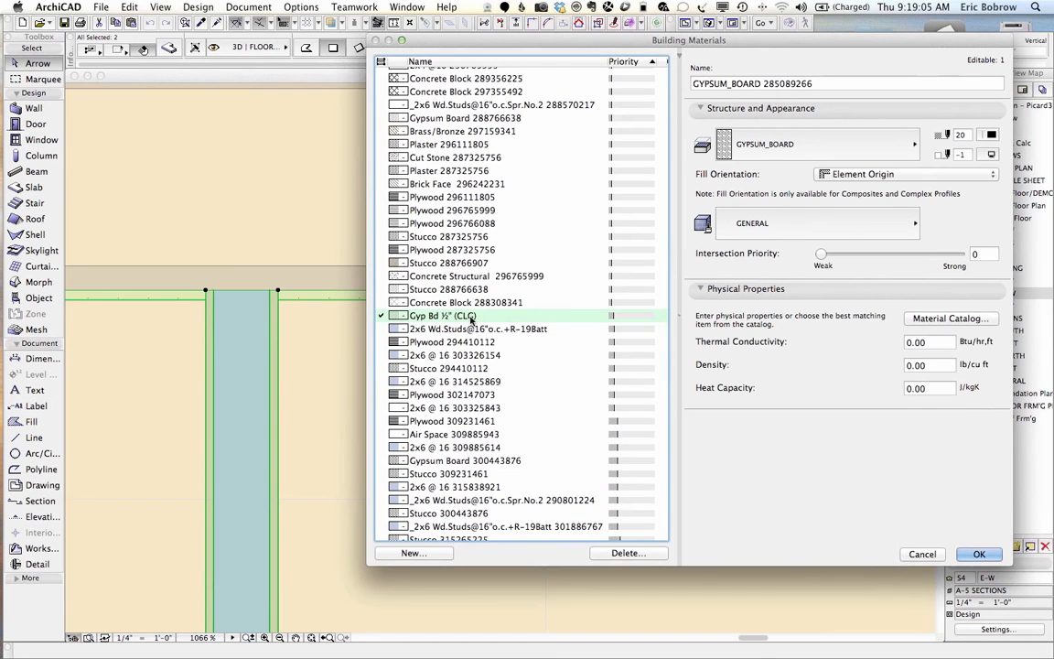
{"action": "scroll", "coordinate": [471, 318], "scroll_direction": "down", "scroll_amount": 5}
{"action": "scroll", "coordinate": [470, 317], "scroll_direction": "down", "scroll_amount": 3}
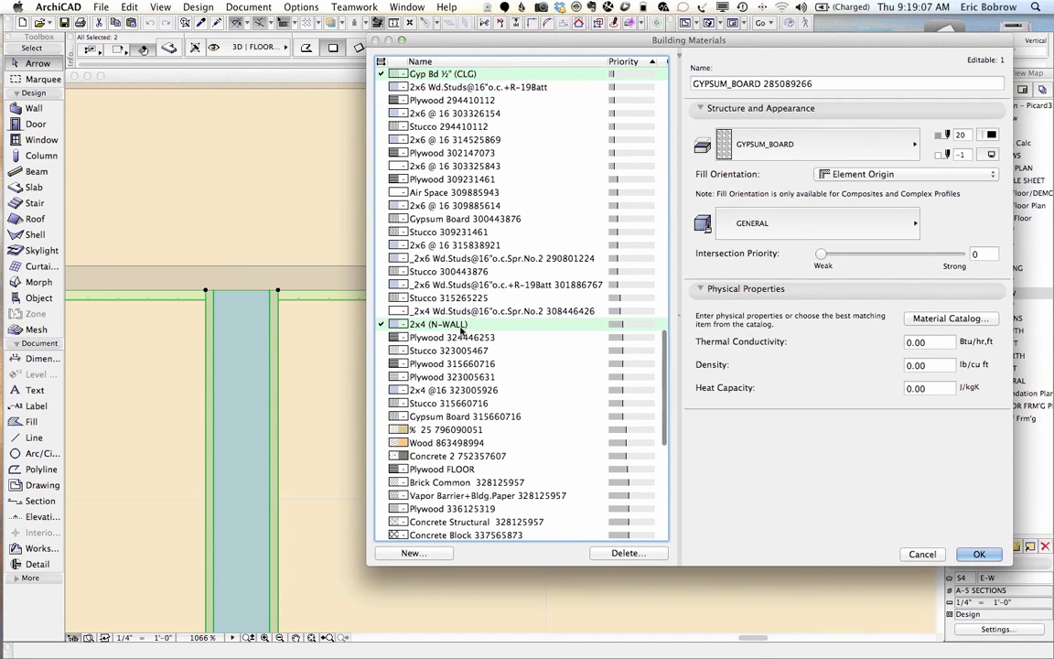
{"action": "scroll", "coordinate": [462, 331], "scroll_direction": "down", "scroll_amount": 9}
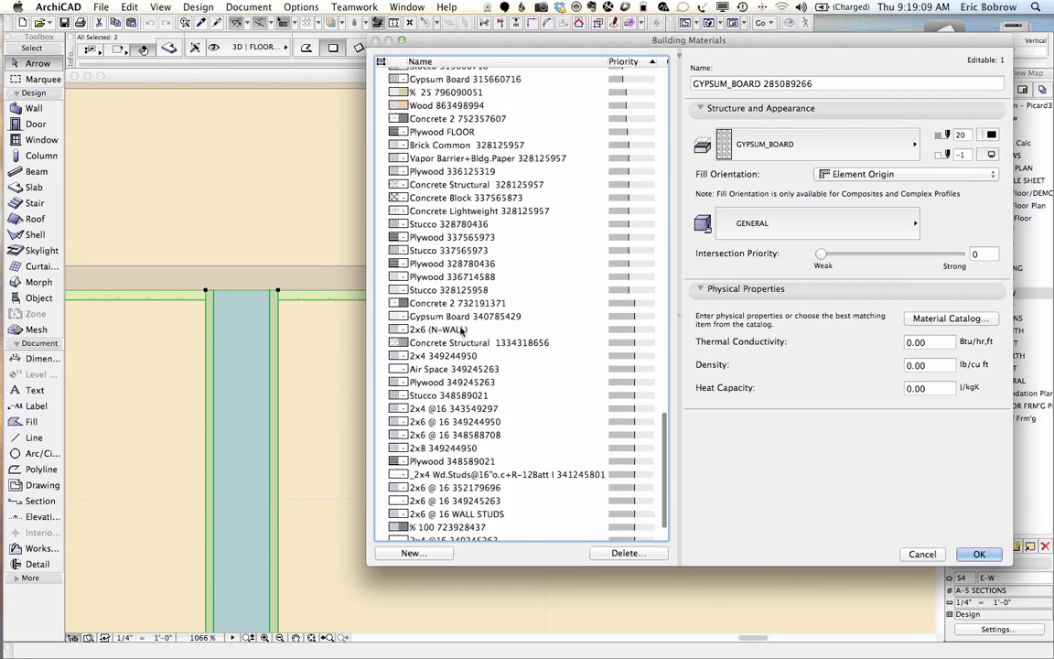
{"action": "scroll", "coordinate": [463, 332], "scroll_direction": "up", "scroll_amount": 3}
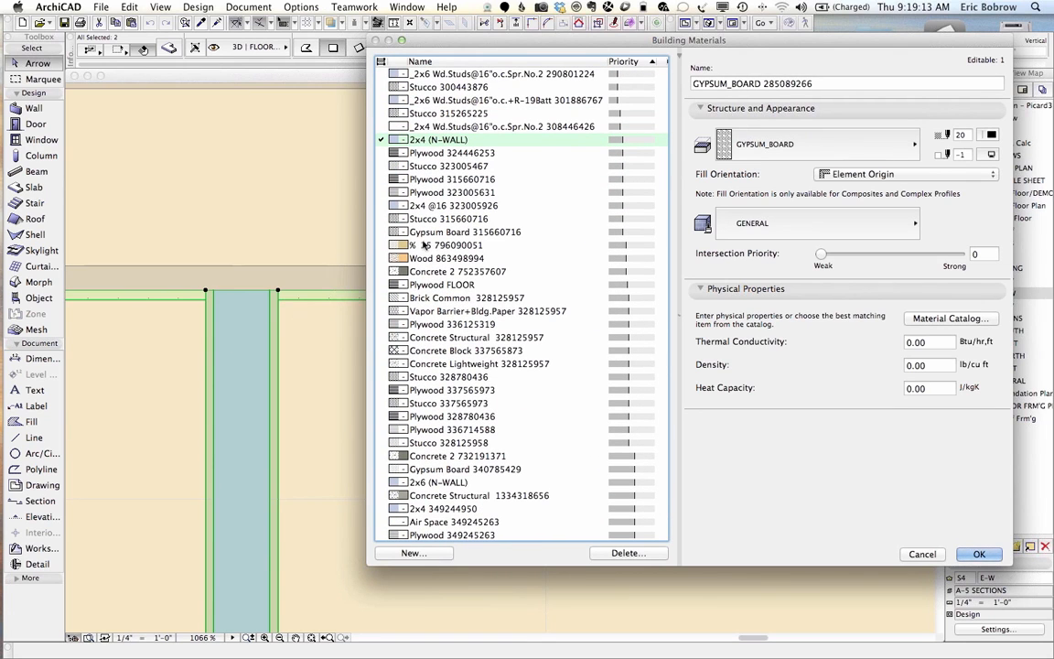
{"action": "scroll", "coordinate": [466, 194], "scroll_direction": "up", "scroll_amount": 1}
{"action": "scroll", "coordinate": [466, 194], "scroll_direction": "up", "scroll_amount": 3}
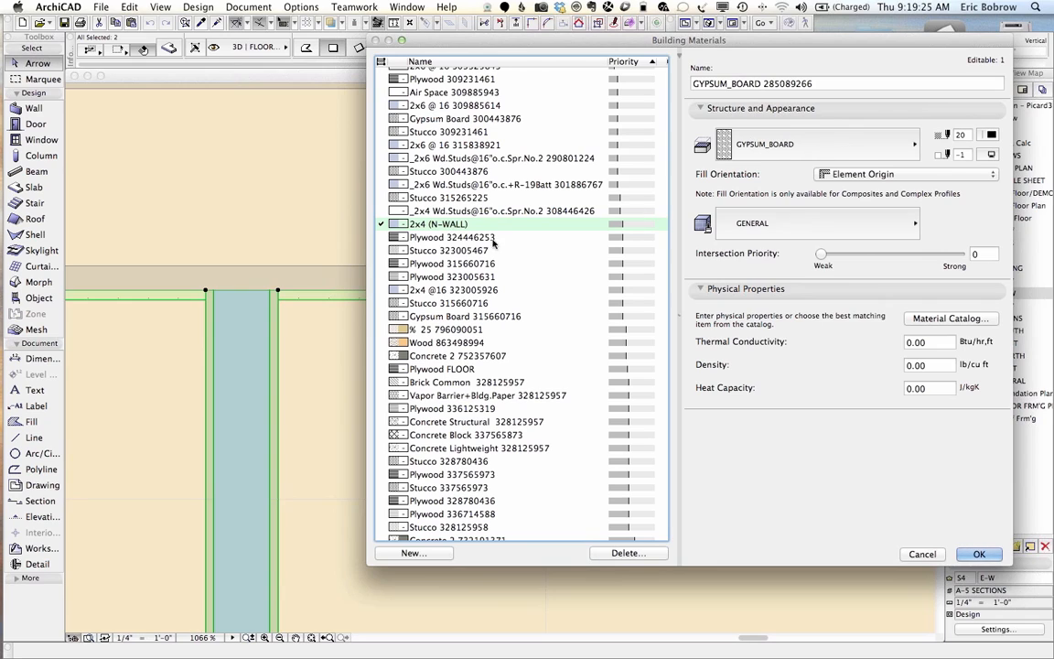
Compare the intersection priorities of 2x4 (N-WALL), Gyp Bd ½" (CLG) and GYPSUM_BOARD 285089266, and close the settings without changes
{"action": "left_click", "coordinate": [505, 222]}
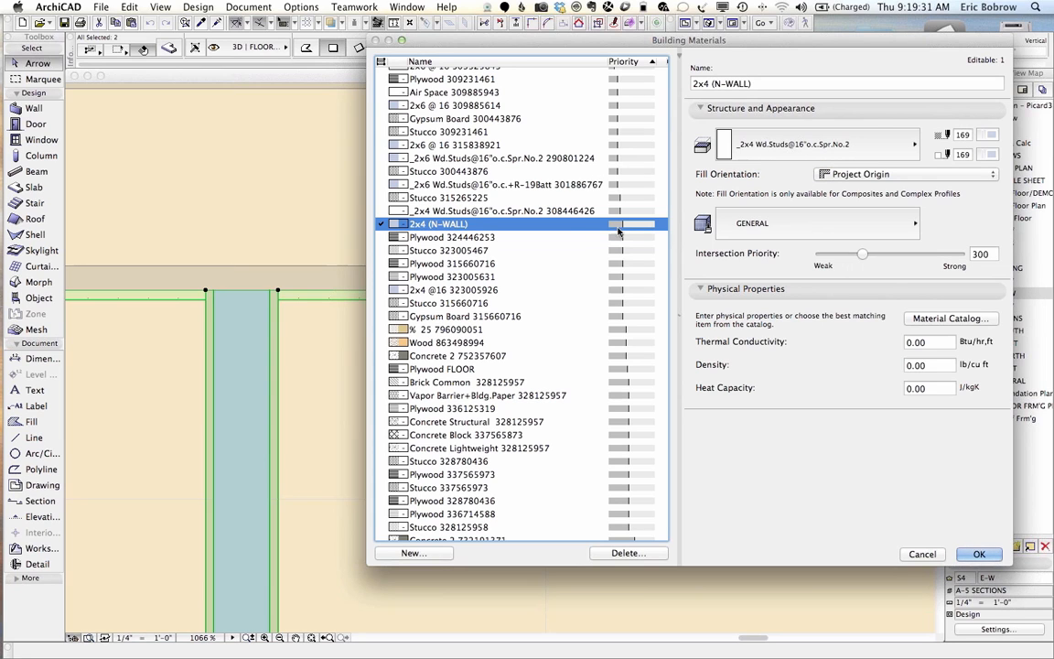
{"action": "scroll", "coordinate": [540, 213], "scroll_direction": "up", "scroll_amount": 6}
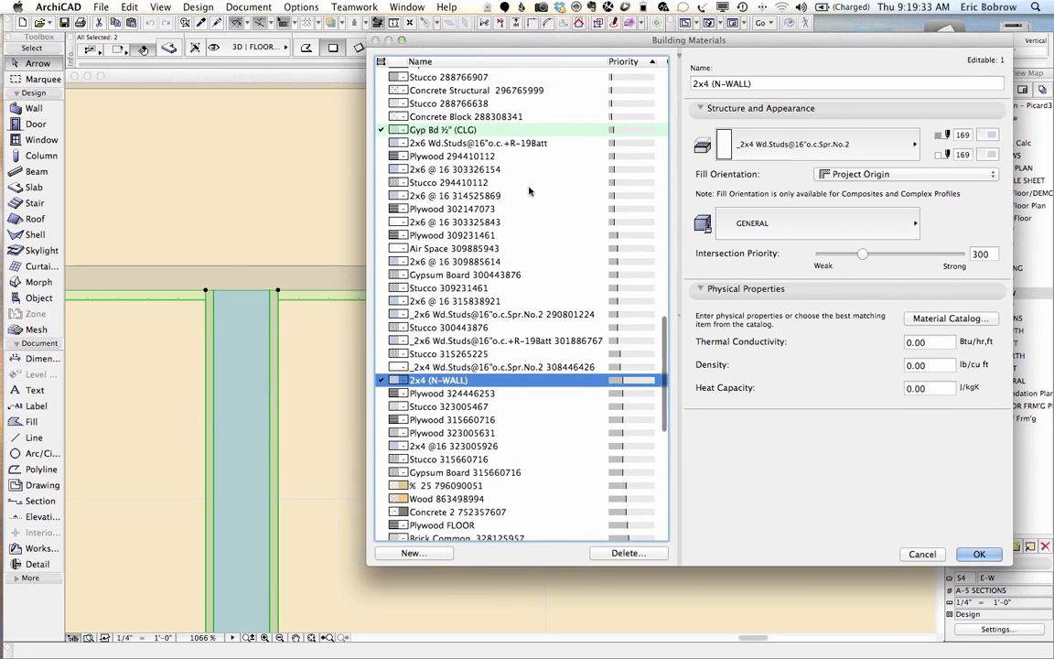
{"action": "left_click", "coordinate": [454, 129]}
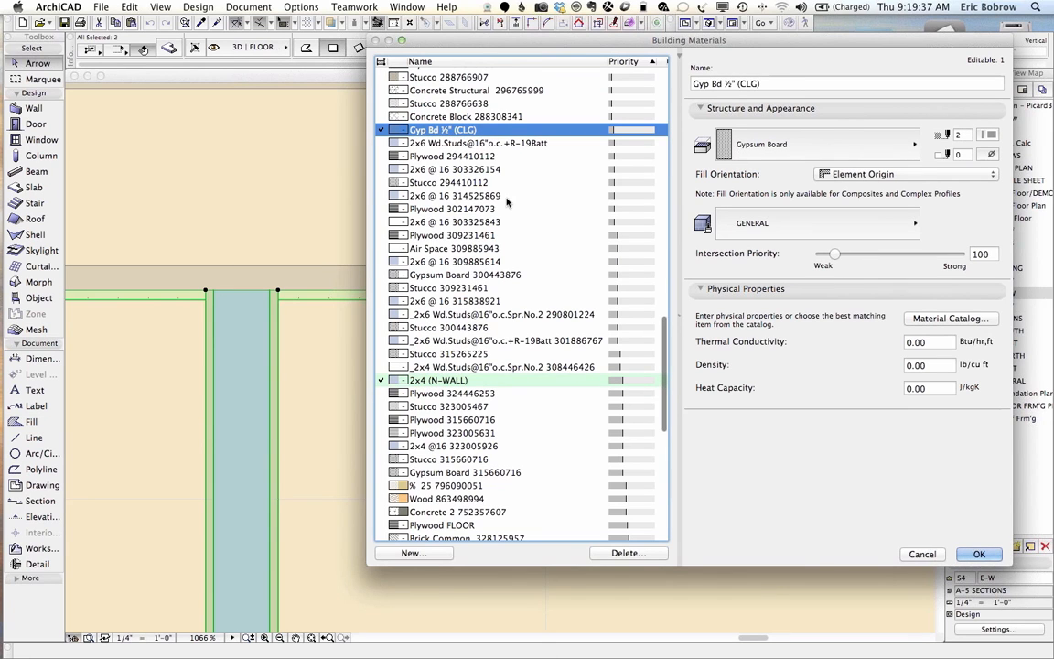
{"action": "scroll", "coordinate": [508, 203], "scroll_direction": "up", "scroll_amount": 5}
{"action": "scroll", "coordinate": [508, 202], "scroll_direction": "up", "scroll_amount": 15}
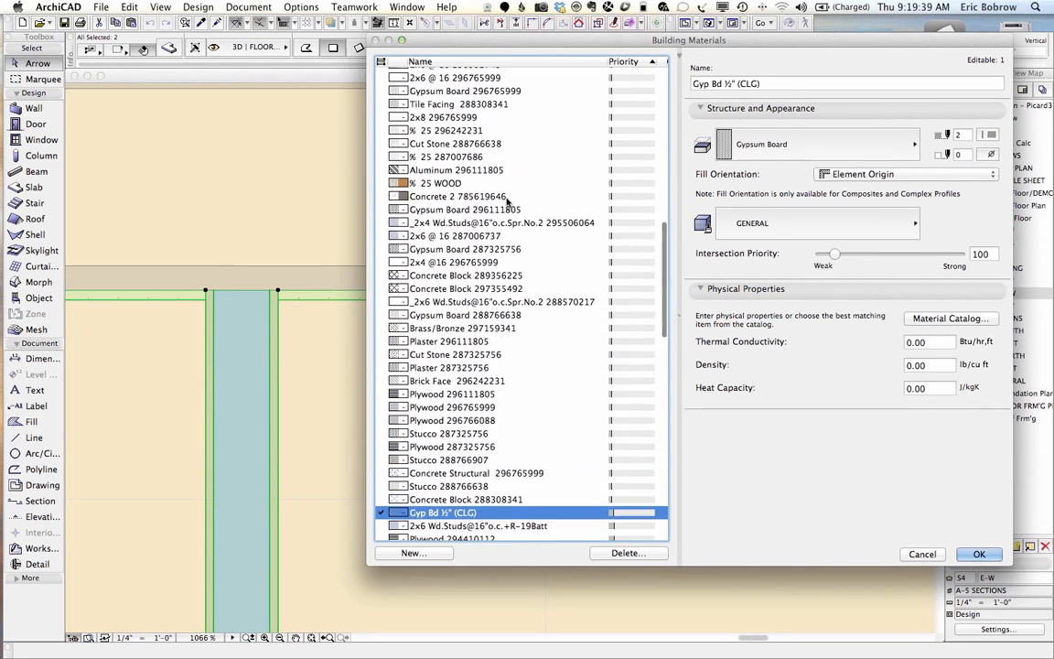
{"action": "scroll", "coordinate": [508, 202], "scroll_direction": "up", "scroll_amount": 6}
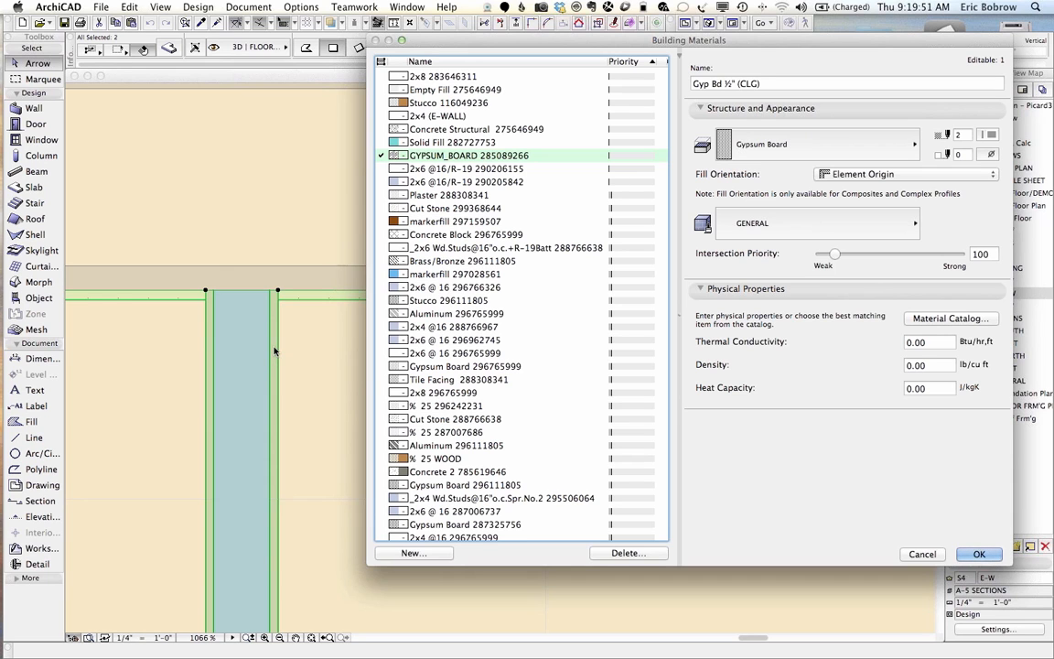
{"action": "scroll", "coordinate": [448, 210], "scroll_direction": "down", "scroll_amount": 5}
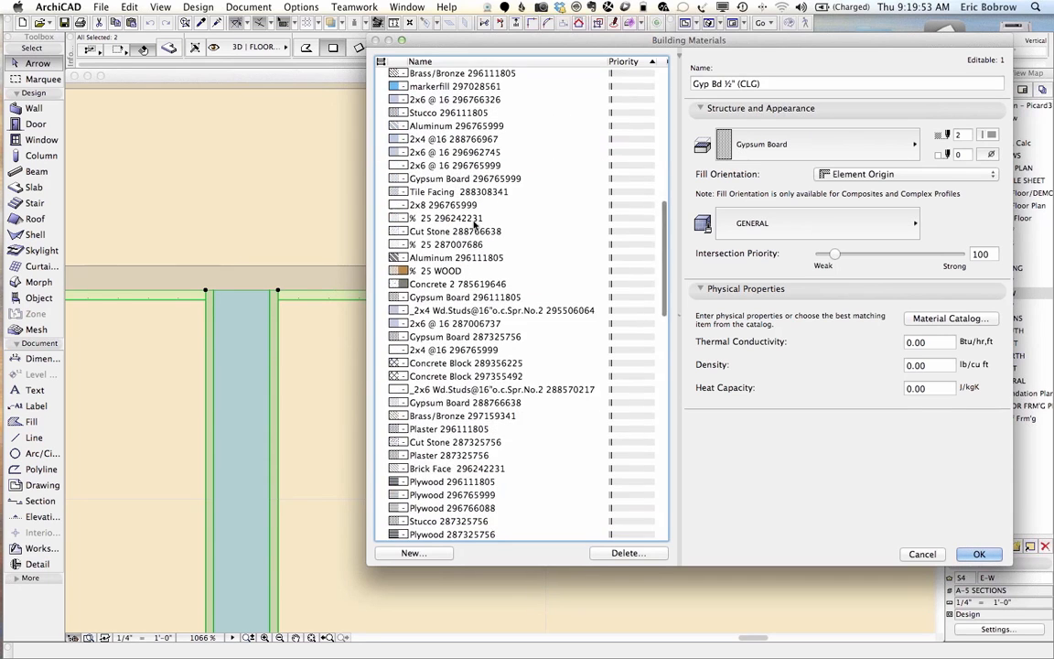
{"action": "scroll", "coordinate": [475, 224], "scroll_direction": "down", "scroll_amount": 5}
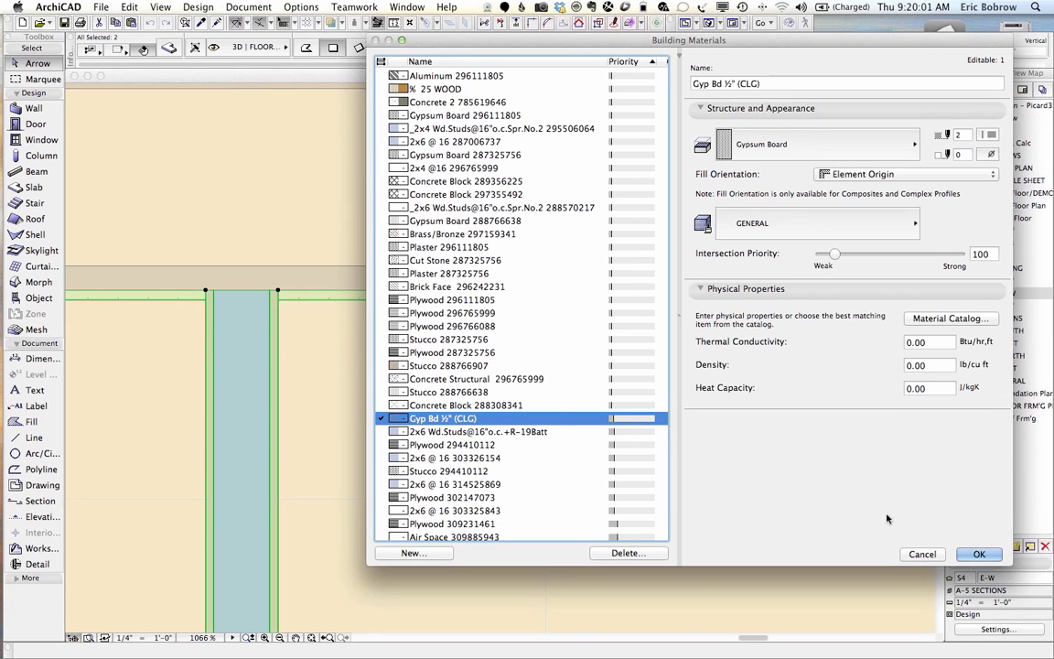
{"action": "left_click", "coordinate": [921, 554]}
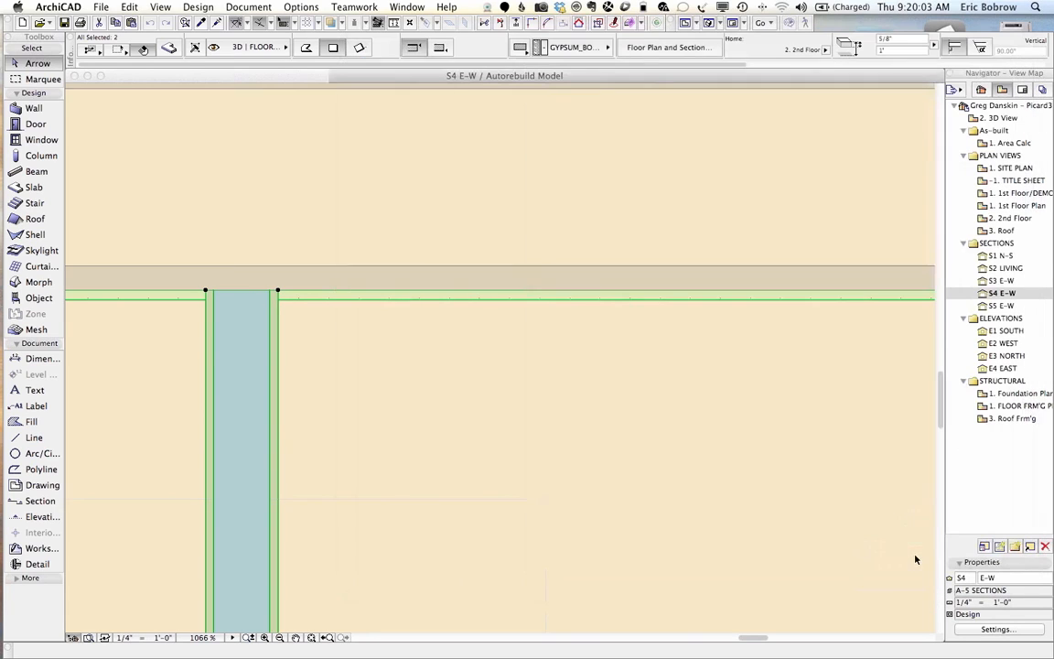
Select only the ceiling slab in the section and check which building material it uses, leaving the assignment as it is
{"action": "left_click", "coordinate": [448, 329]}
{"action": "left_click", "coordinate": [445, 300]}
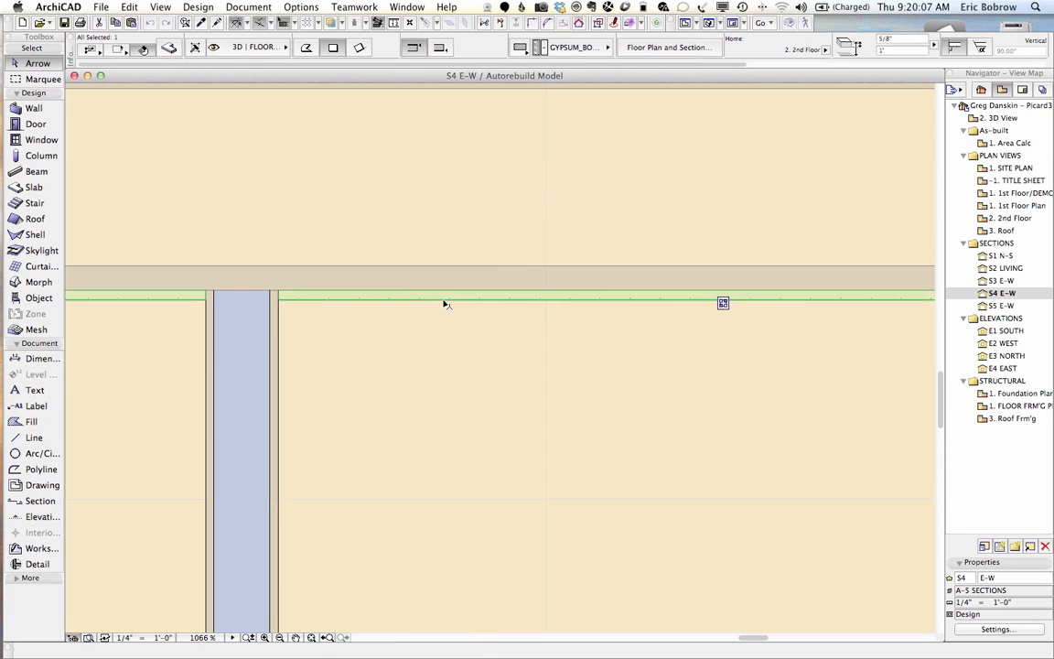
{"action": "left_click", "coordinate": [590, 53]}
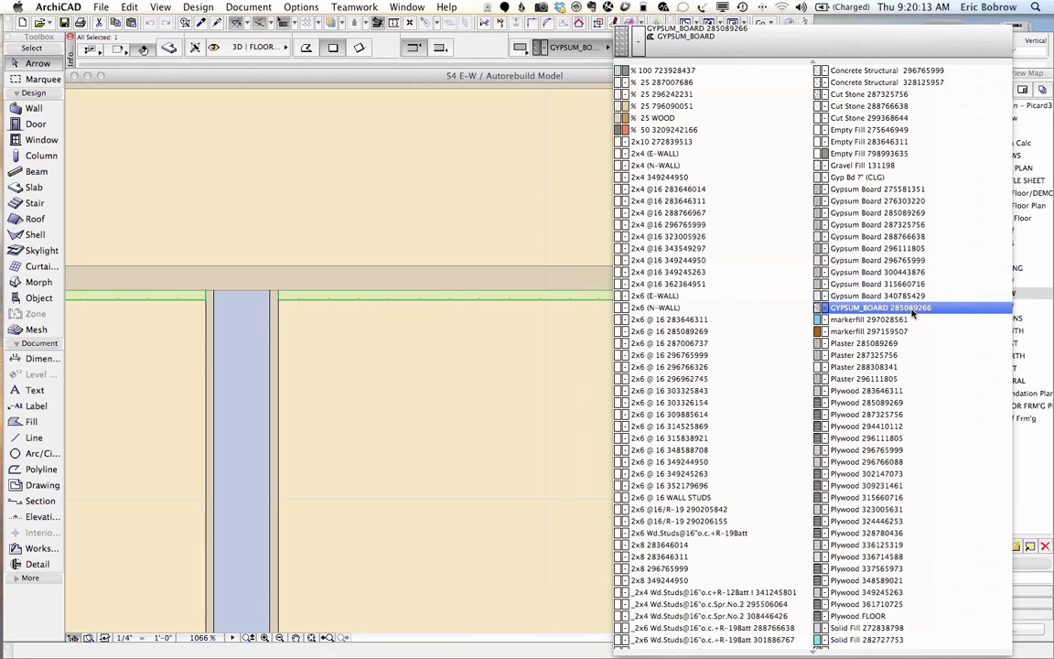
{"action": "left_click", "coordinate": [515, 335]}
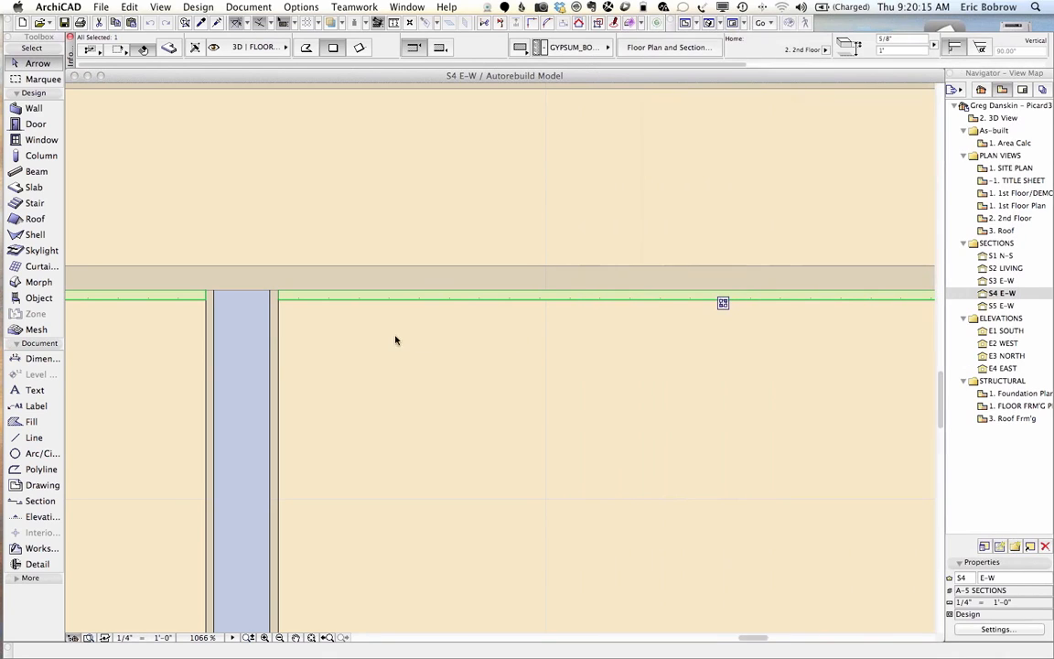
Open the composite structure of the interior wall for editing and examine its skins, keeping the wall in view
{"action": "left_click", "coordinate": [279, 363]}
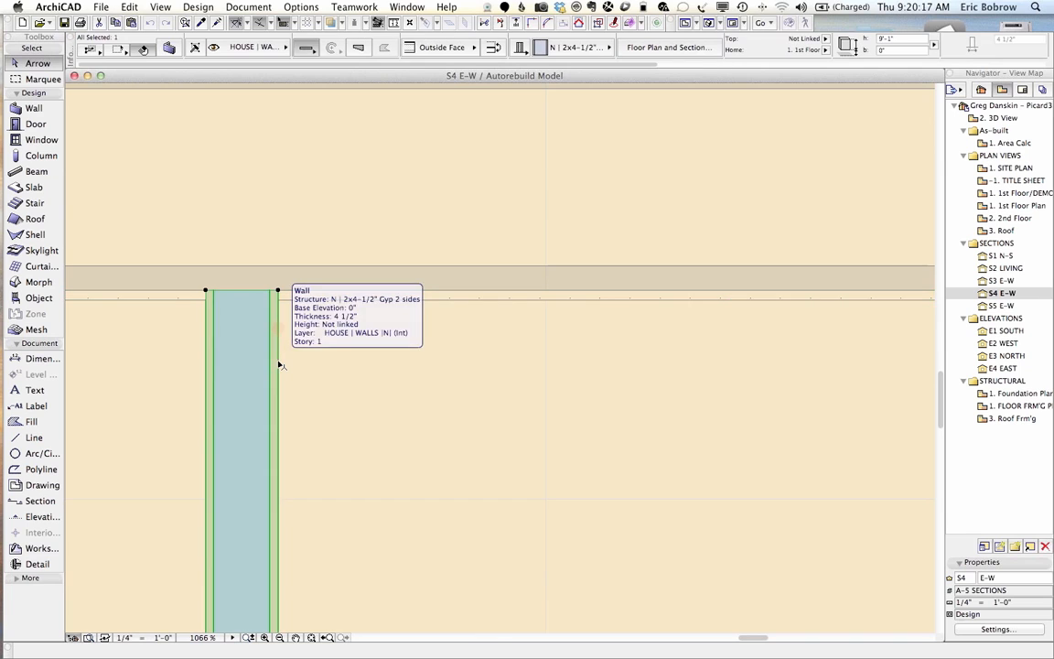
{"action": "right_click", "coordinate": [279, 363]}
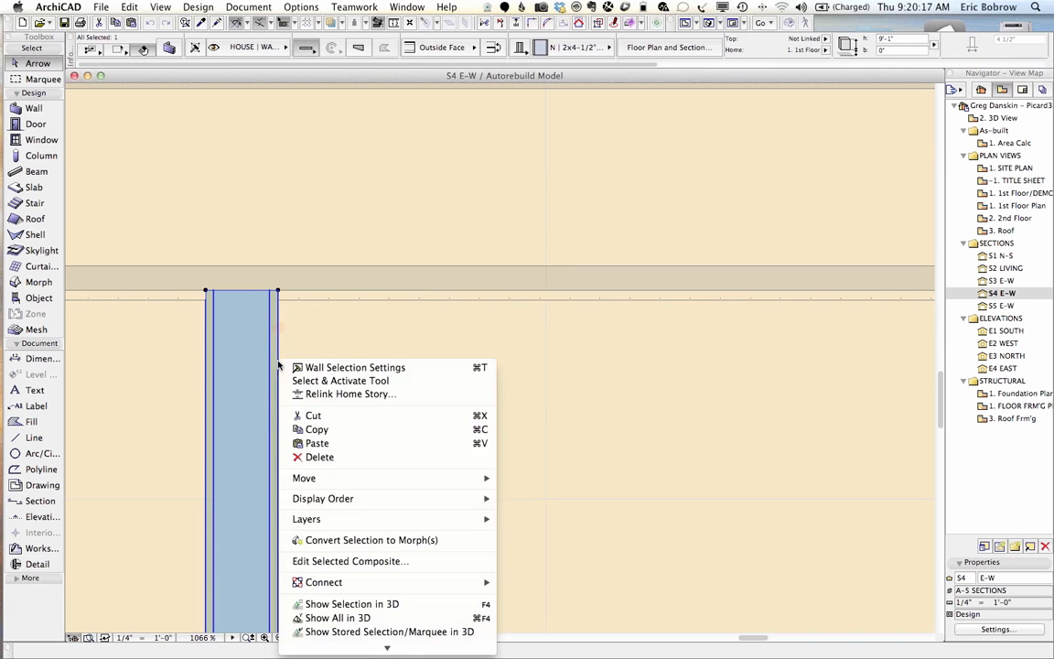
{"action": "left_click", "coordinate": [350, 561]}
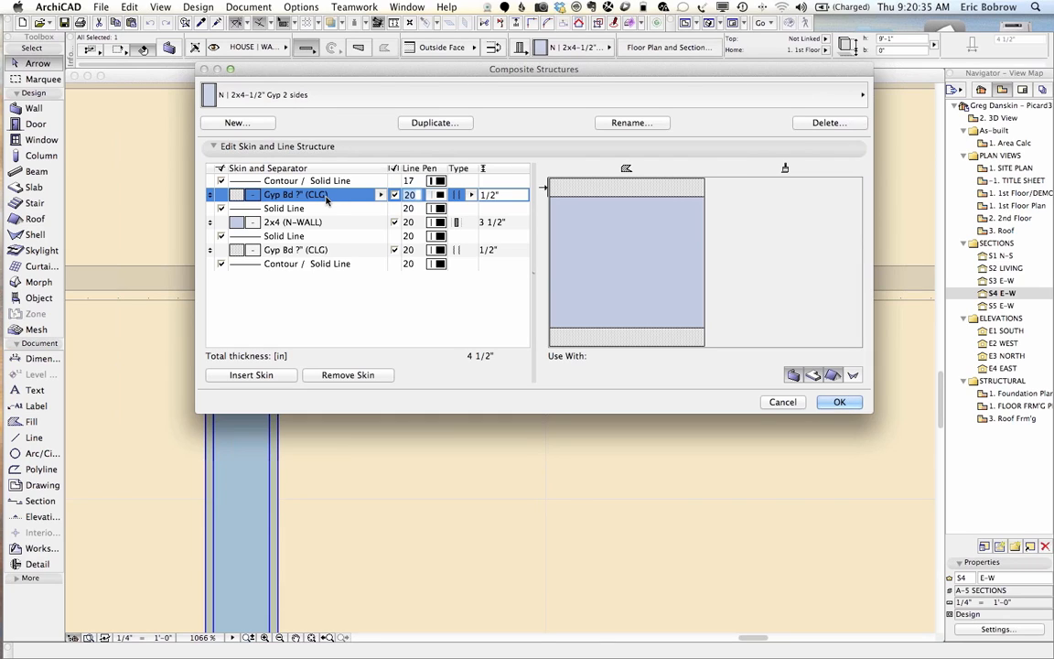
{"action": "left_click_drag", "start_coordinate": [336, 66], "coordinate": [521, 91]}
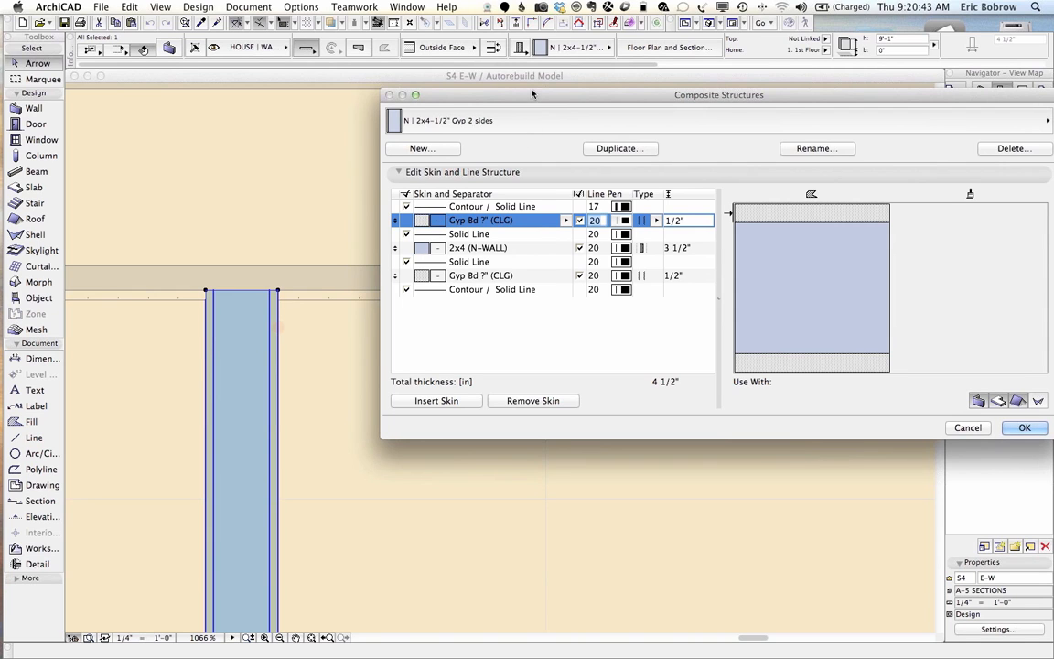
{"action": "left_click_drag", "start_coordinate": [481, 91], "coordinate": [471, 95]}
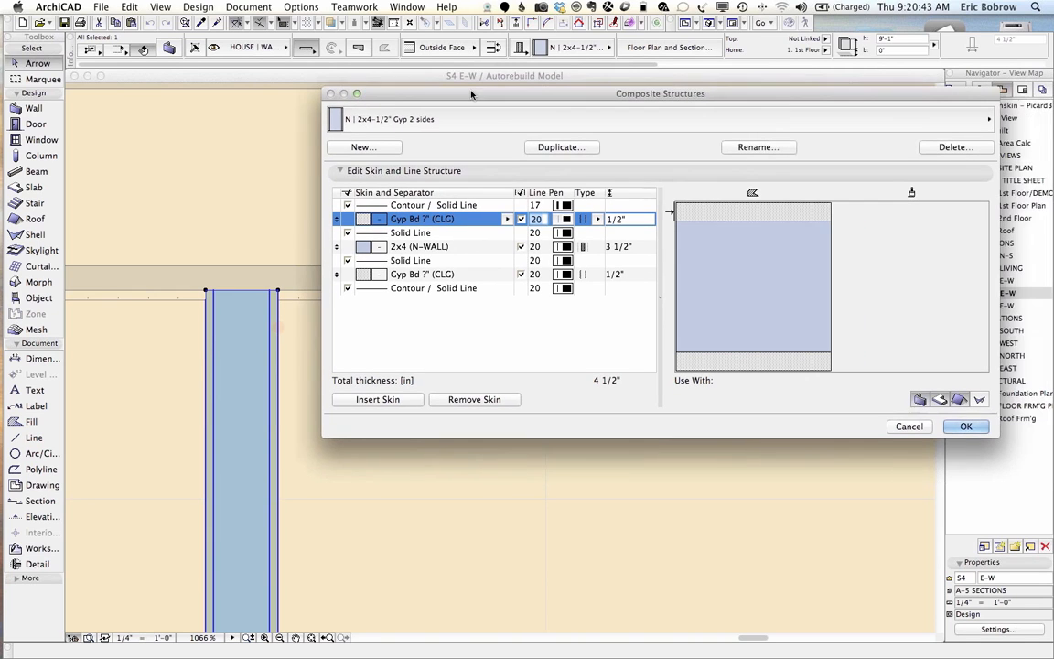
Try replacing the first gypsum skin of the wall composite with Gypsum Board 340785429, and discard the composite edits
{"action": "left_click", "coordinate": [507, 219]}
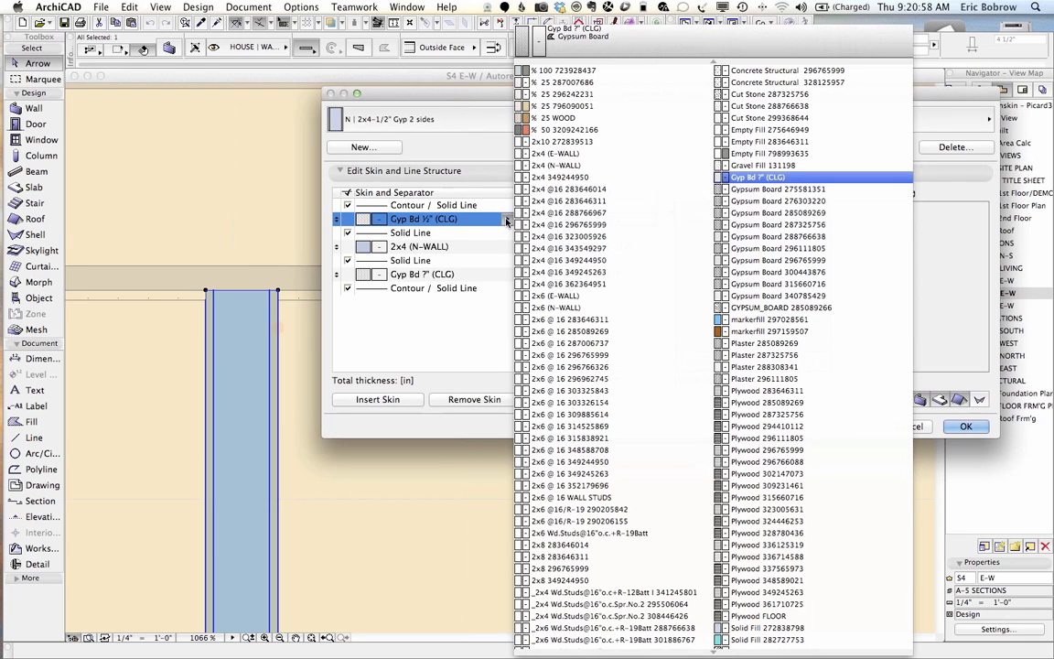
{"action": "left_click", "coordinate": [508, 221]}
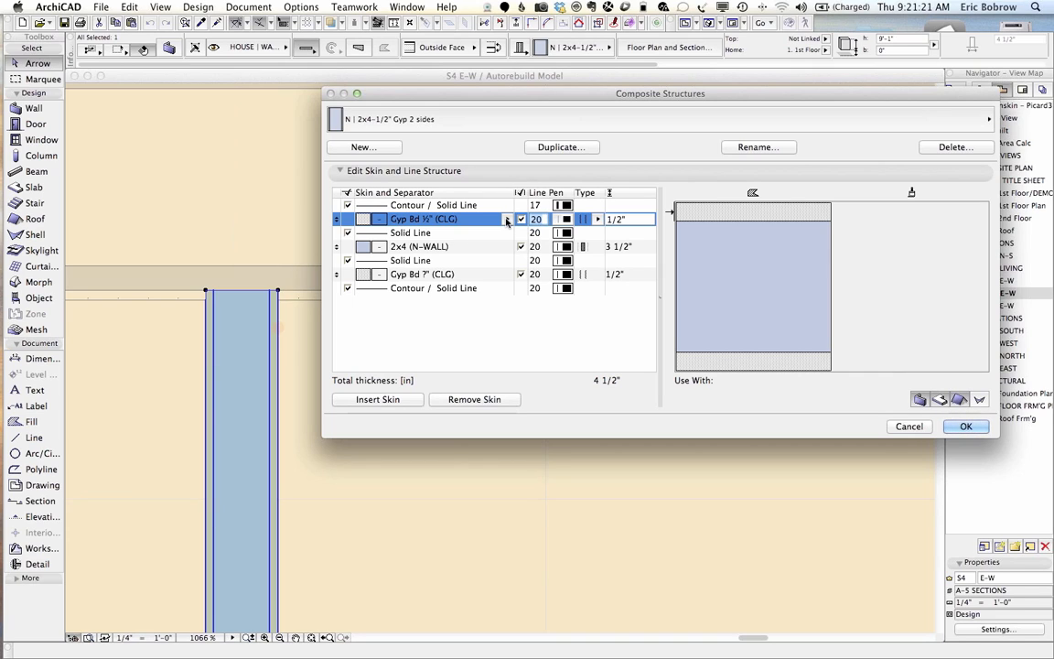
{"action": "left_click", "coordinate": [507, 221]}
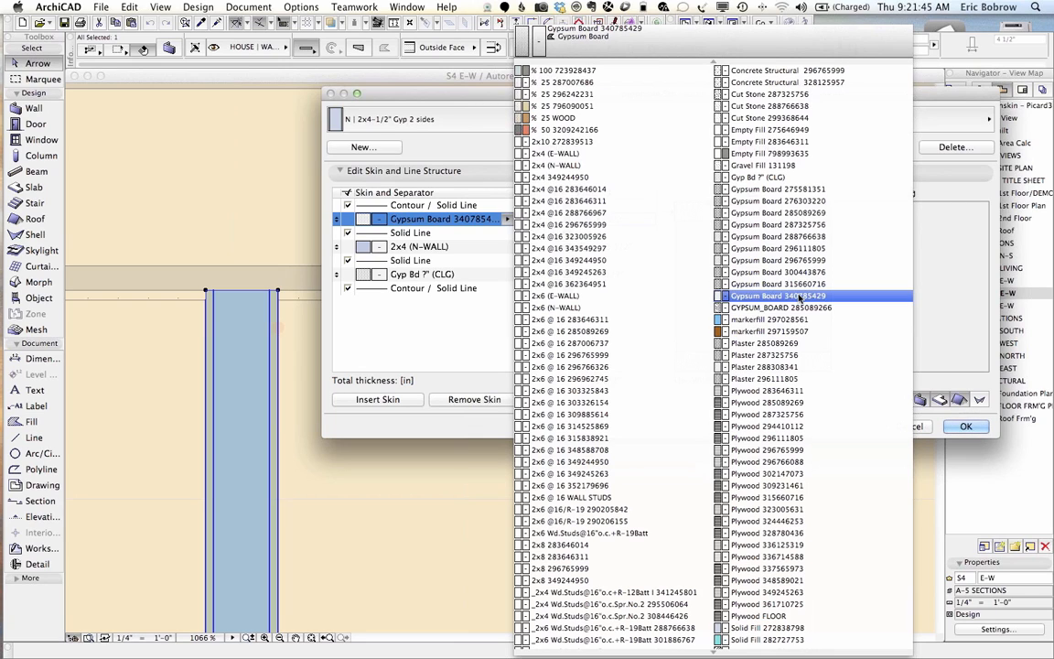
{"action": "left_click", "coordinate": [799, 298]}
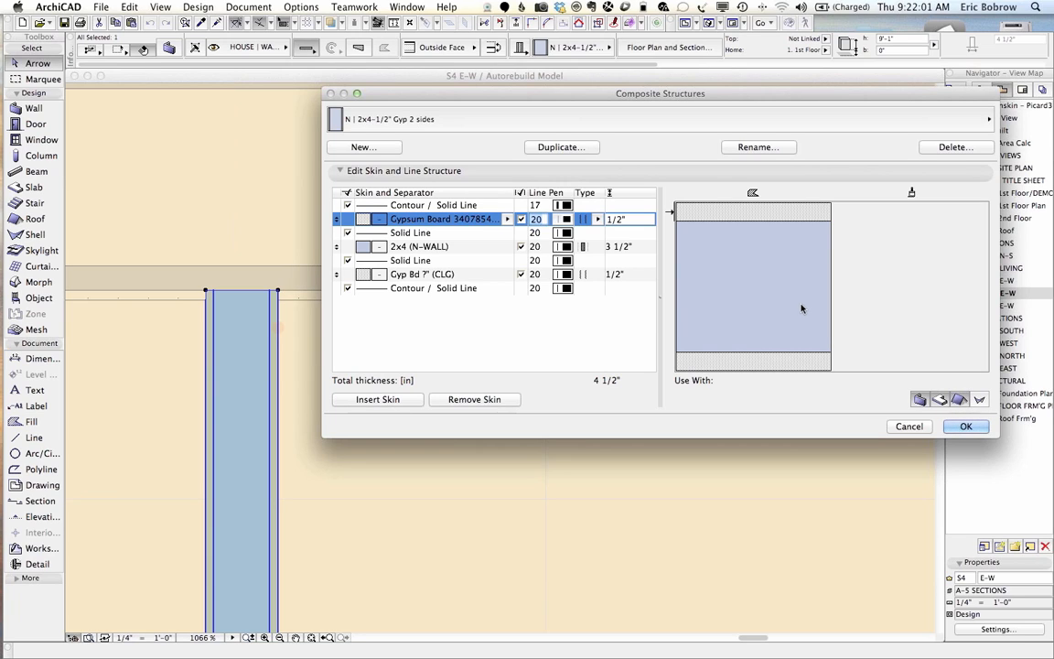
{"action": "left_click", "coordinate": [906, 428]}
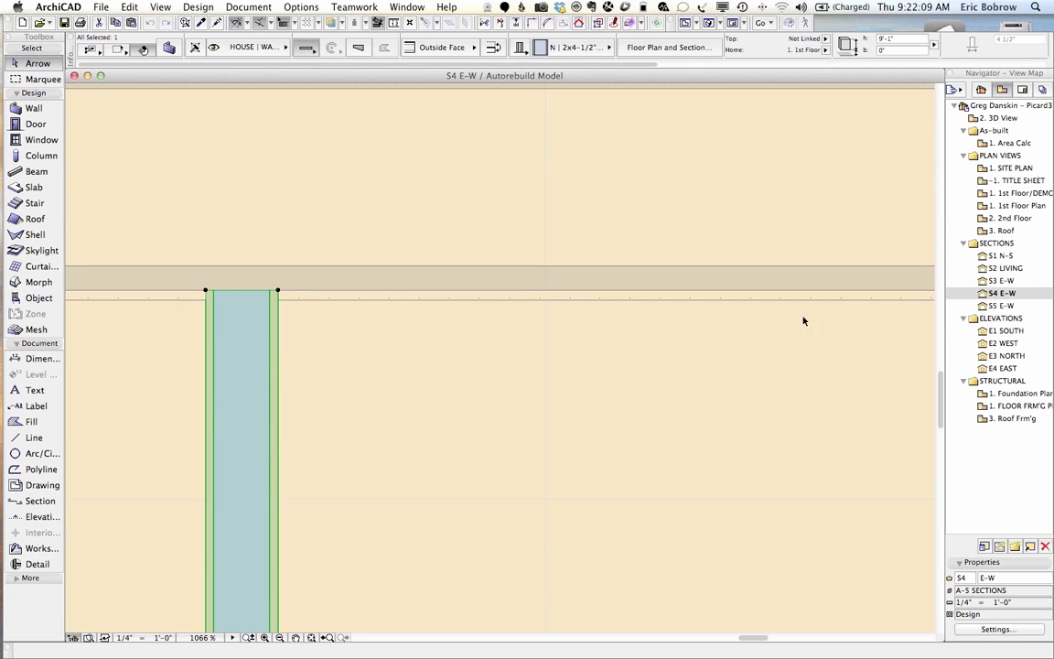
Open the Building Materials settings, sort them by name, and compare the intersection priorities of Gypsum Board 340785429 and Gypsum Board 275581351
{"action": "left_click", "coordinate": [298, 7]}
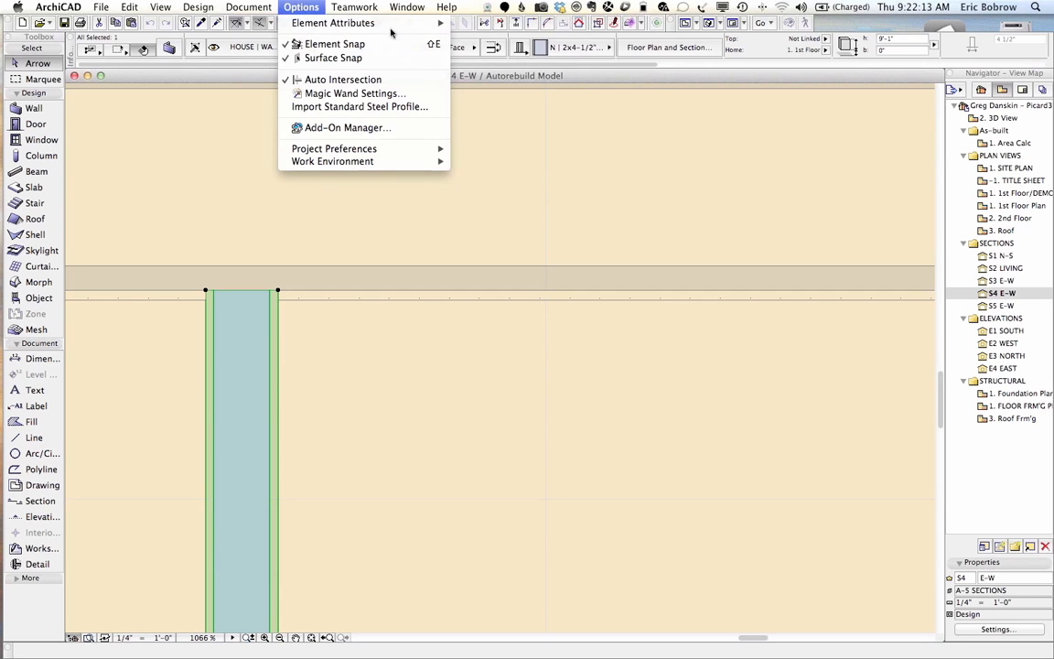
{"action": "mouse_move", "coordinate": [351, 24]}
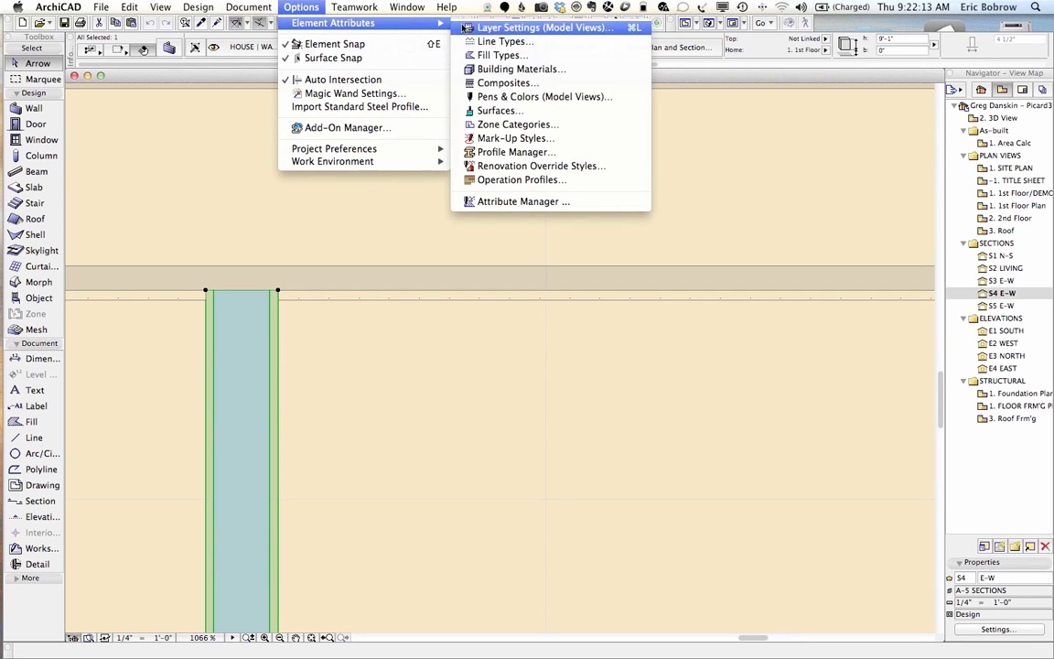
{"action": "left_click", "coordinate": [495, 69]}
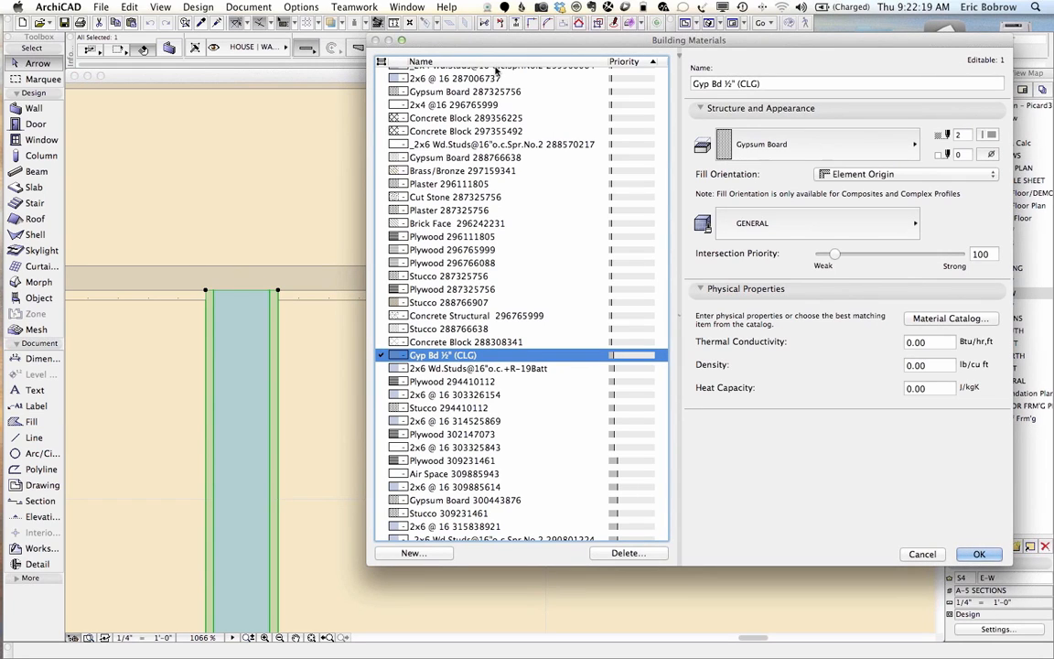
{"action": "left_click", "coordinate": [420, 62]}
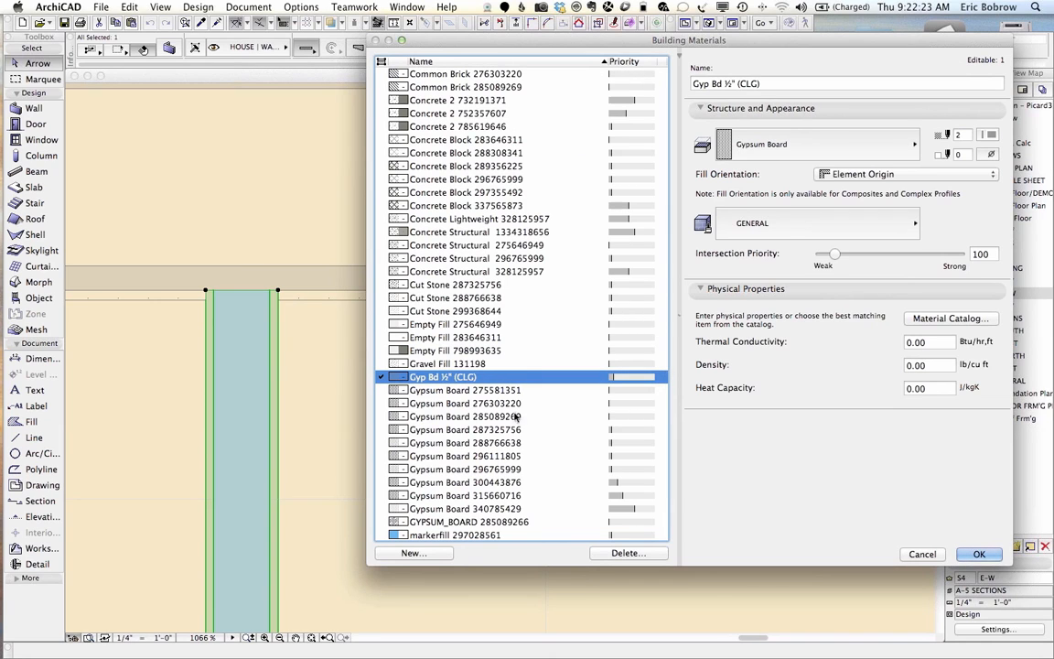
{"action": "scroll", "coordinate": [467, 375], "scroll_direction": "down", "scroll_amount": 3}
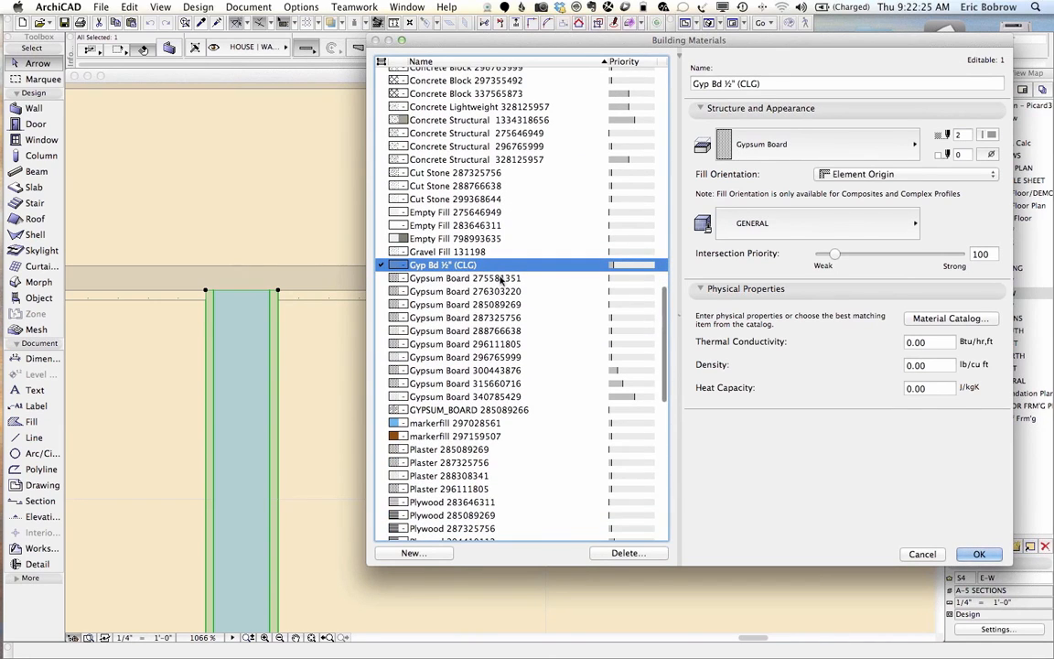
{"action": "left_click", "coordinate": [494, 400]}
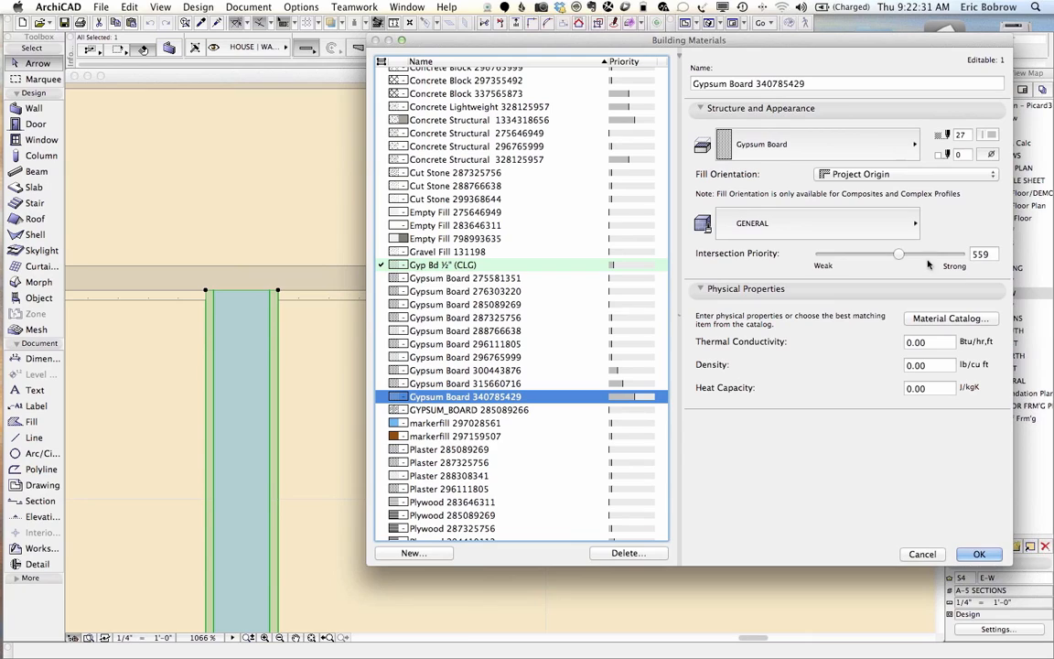
{"action": "left_click", "coordinate": [462, 277]}
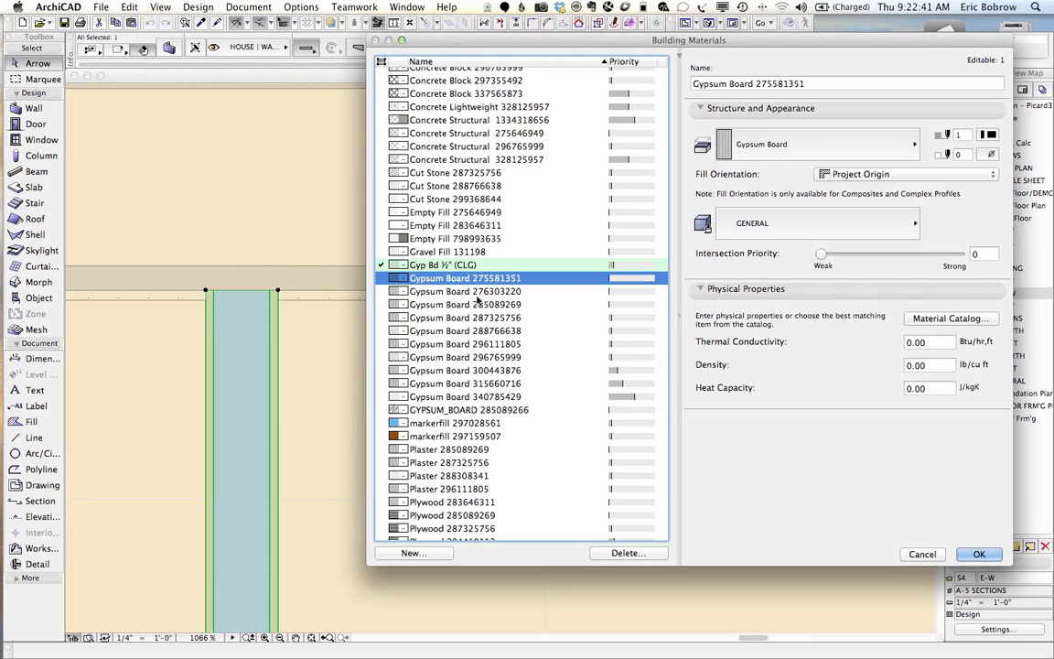
Delete the building materials from Gypsum Board 276303220 through Gypsum Board 340785429 and replace them with Gypsum Board 275581351
{"action": "left_click", "coordinate": [451, 292]}
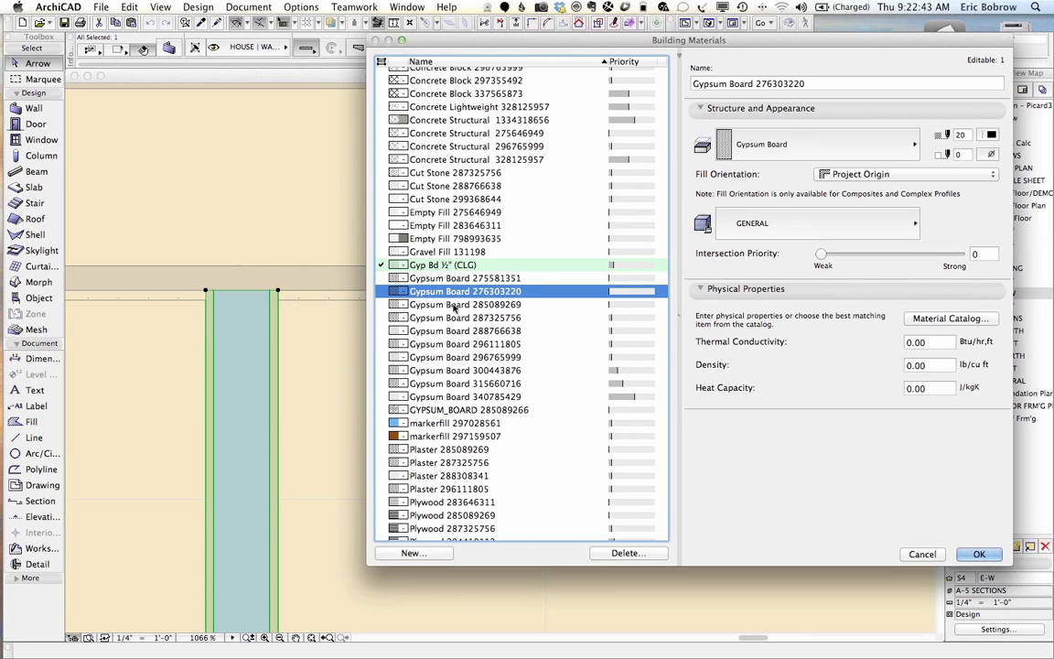
{"action": "left_click", "coordinate": [443, 397], "text": "shift"}
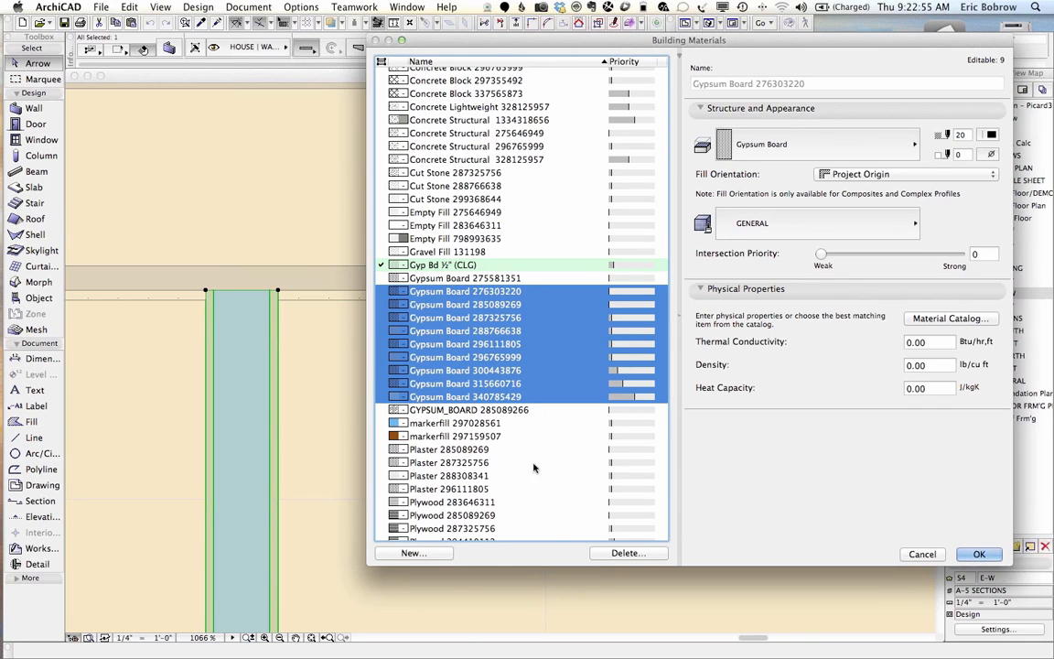
{"action": "left_click", "coordinate": [620, 554]}
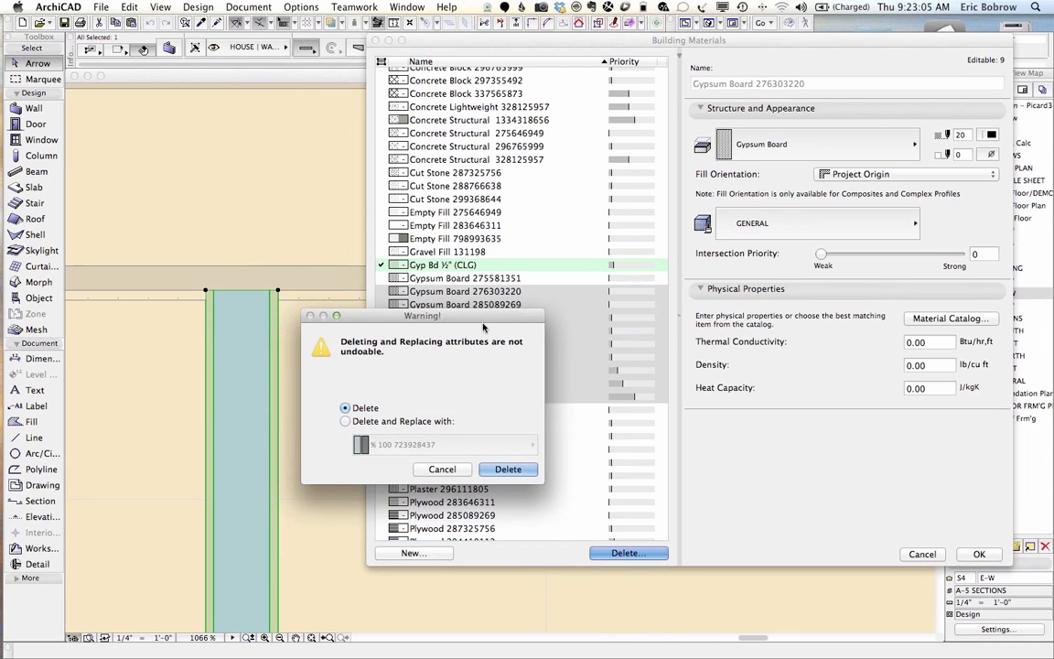
{"action": "left_click_drag", "start_coordinate": [483, 321], "coordinate": [300, 338]}
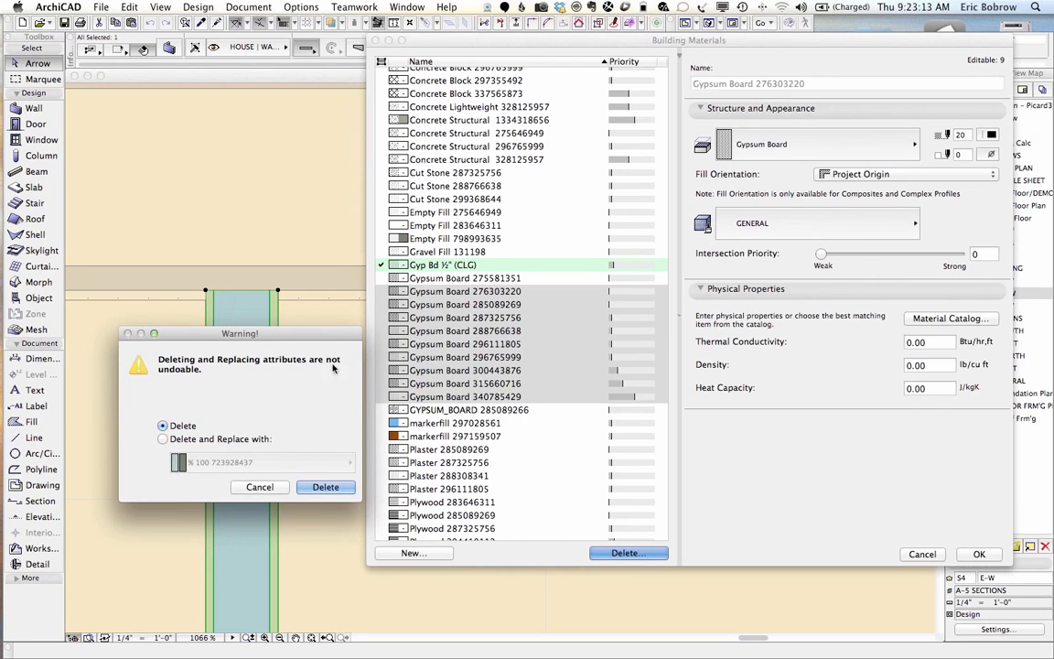
{"action": "left_click", "coordinate": [170, 440]}
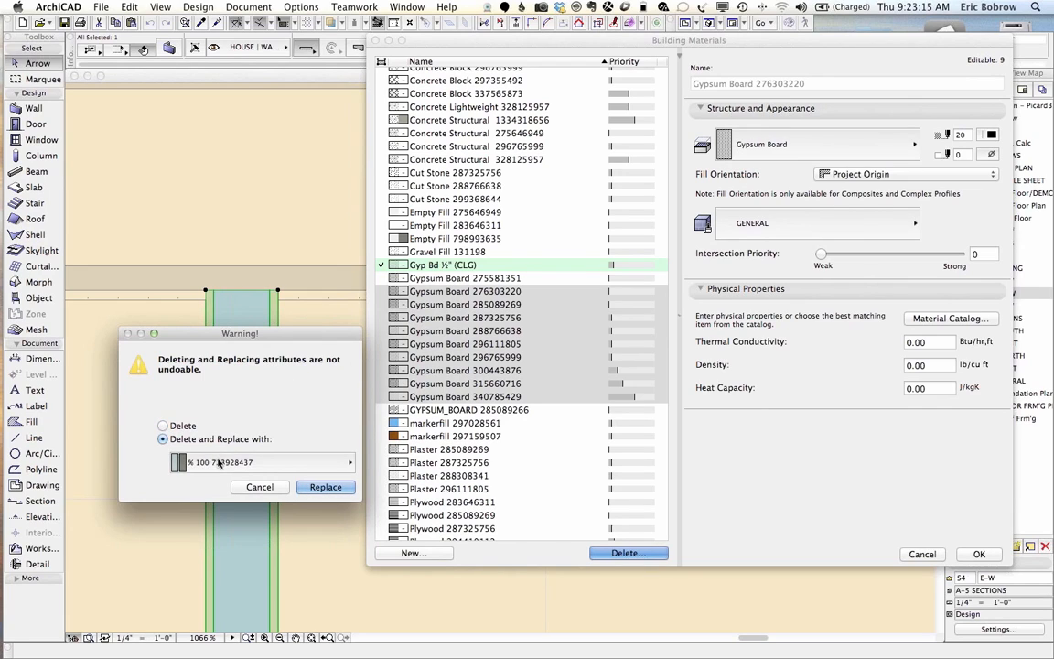
{"action": "left_click", "coordinate": [265, 462]}
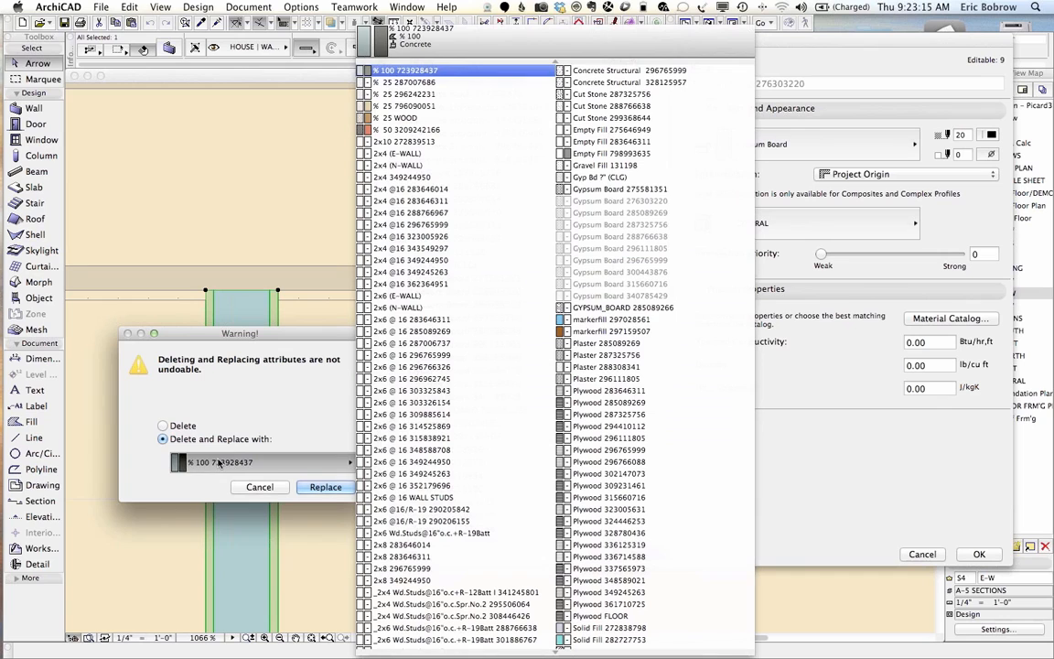
{"action": "left_click", "coordinate": [651, 188]}
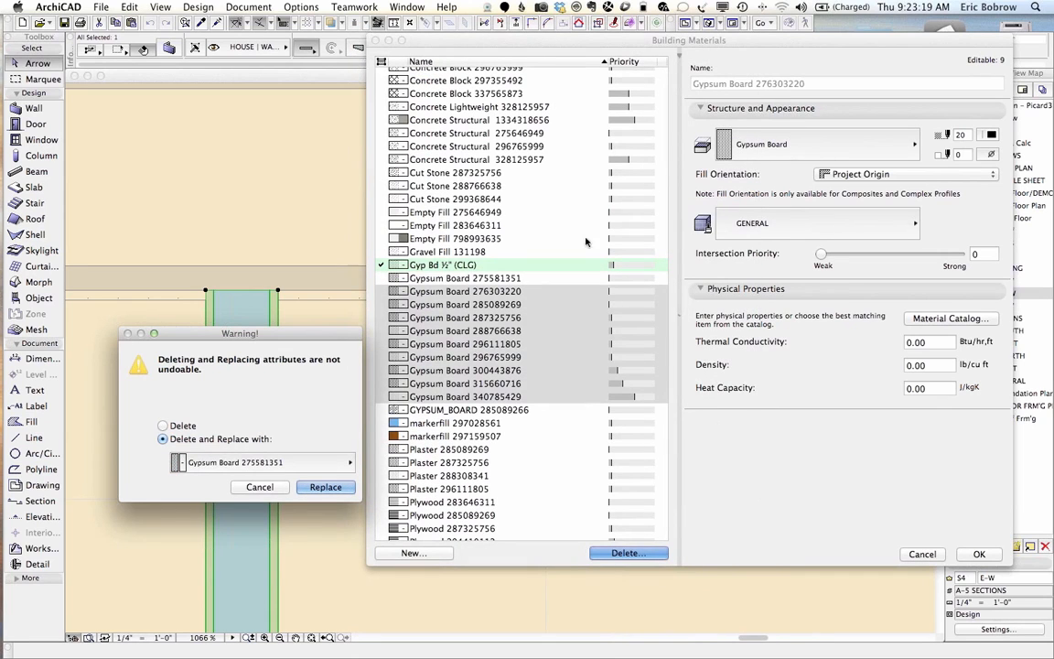
{"action": "left_click", "coordinate": [325, 487]}
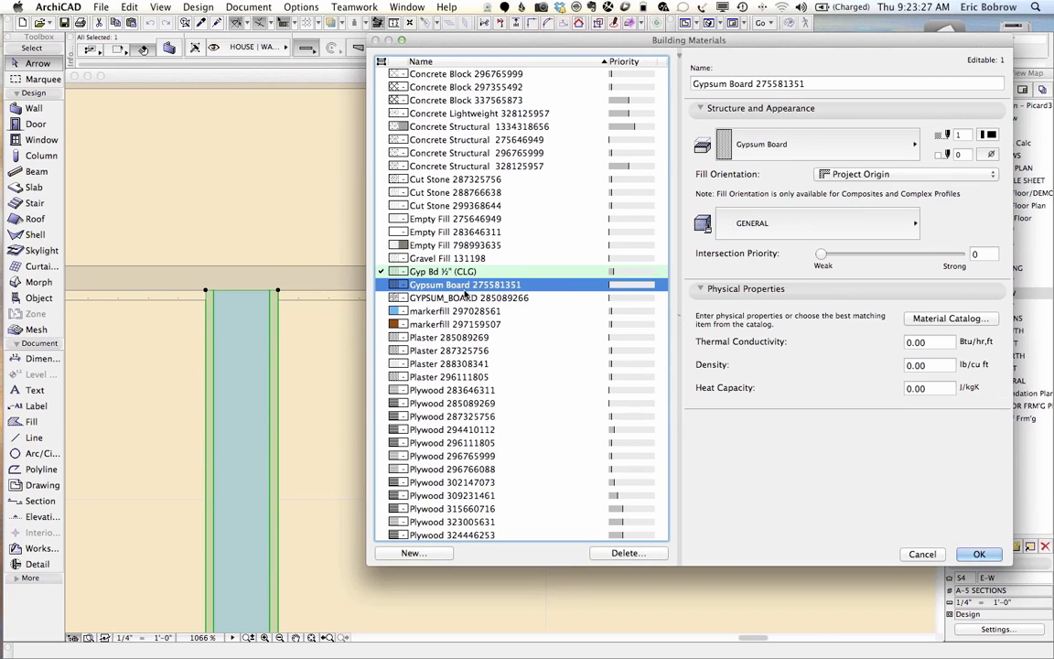
Delete the building material GYPSUM_BOARD 285089266 and replace it with Gypsum Board 275581351
{"action": "left_click", "coordinate": [452, 299]}
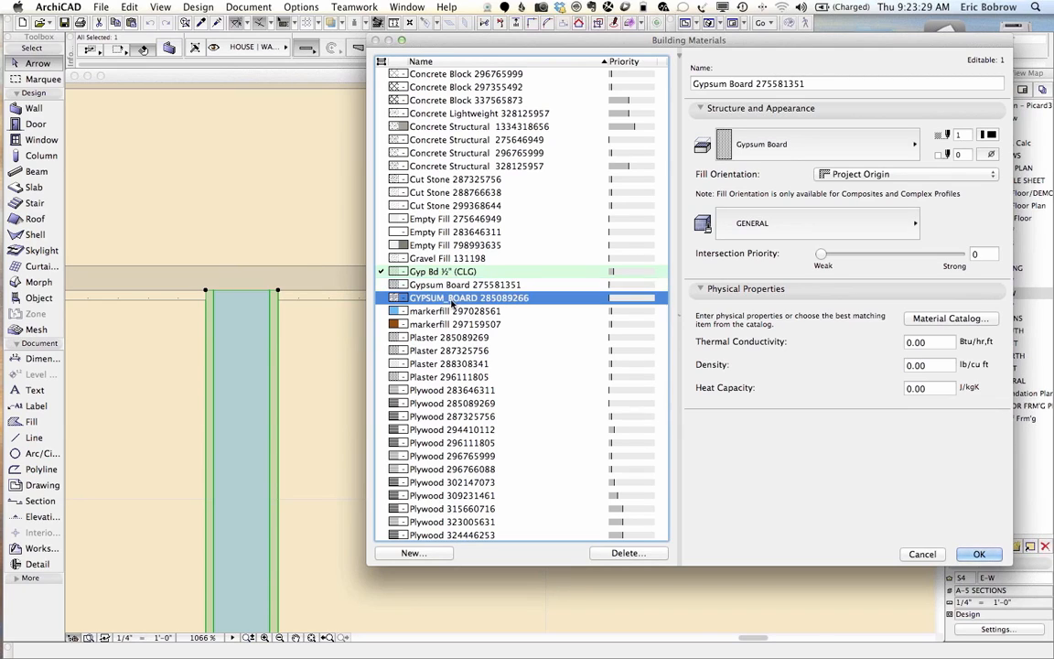
{"action": "left_click", "coordinate": [625, 554]}
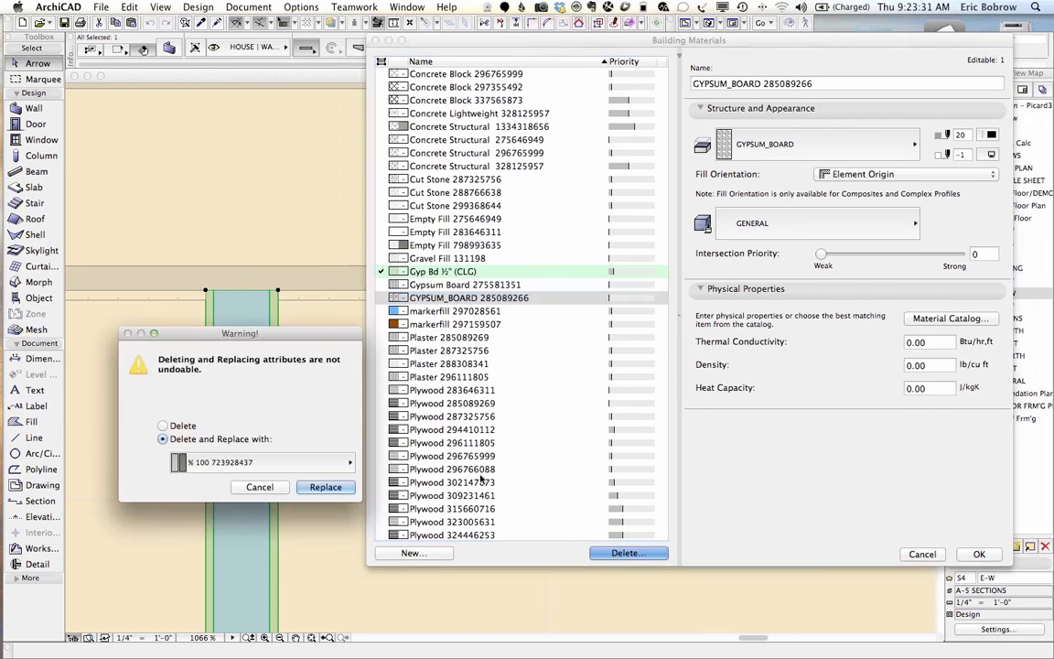
{"action": "left_click", "coordinate": [265, 462]}
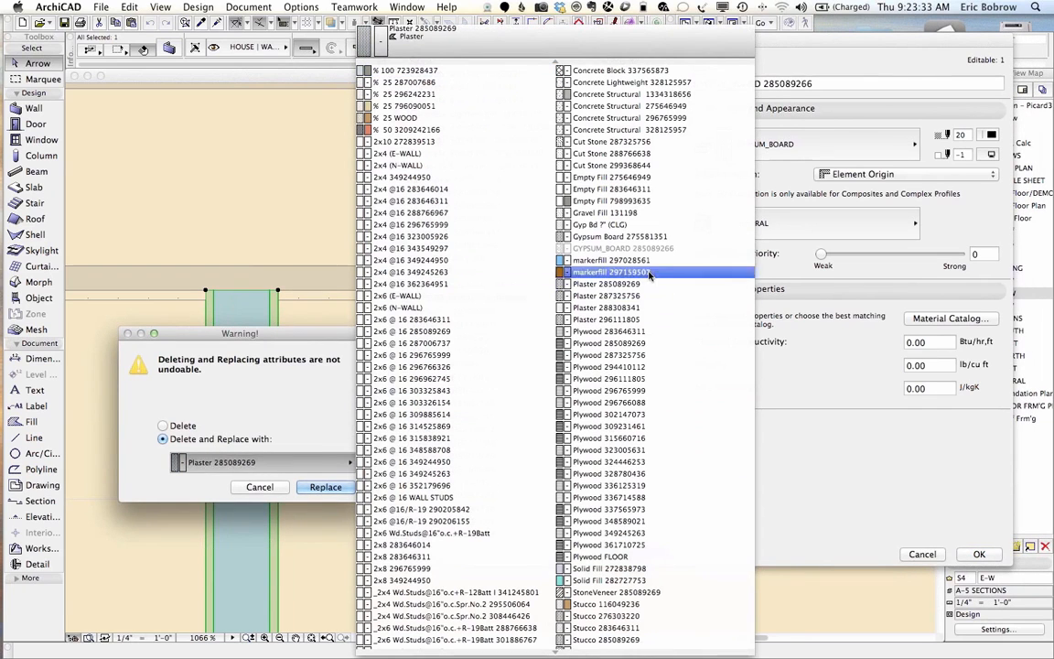
{"action": "left_click", "coordinate": [608, 236]}
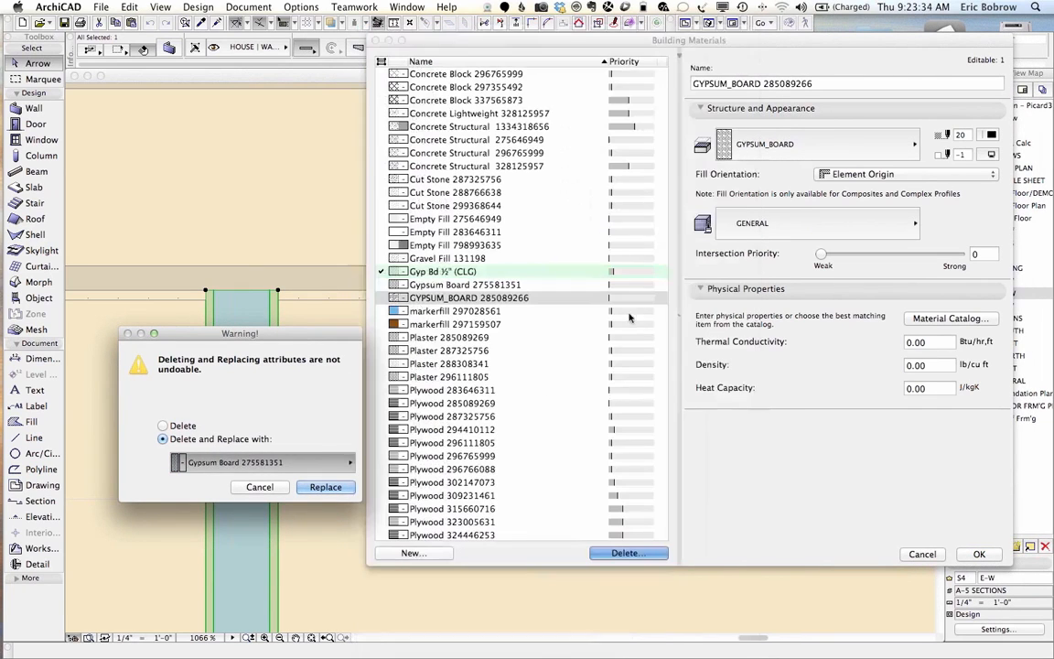
{"action": "left_click", "coordinate": [337, 489]}
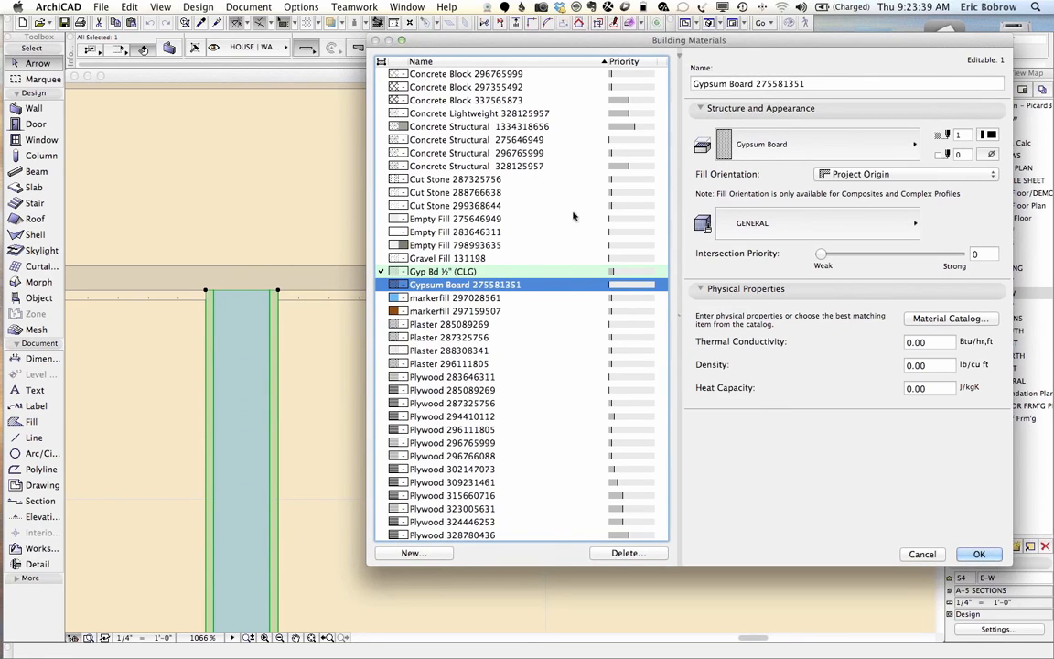
Rename the building material Gypsum Board 275581351 as Gypsum Board and confirm the Building Materials changes
{"action": "left_click", "coordinate": [753, 82]}
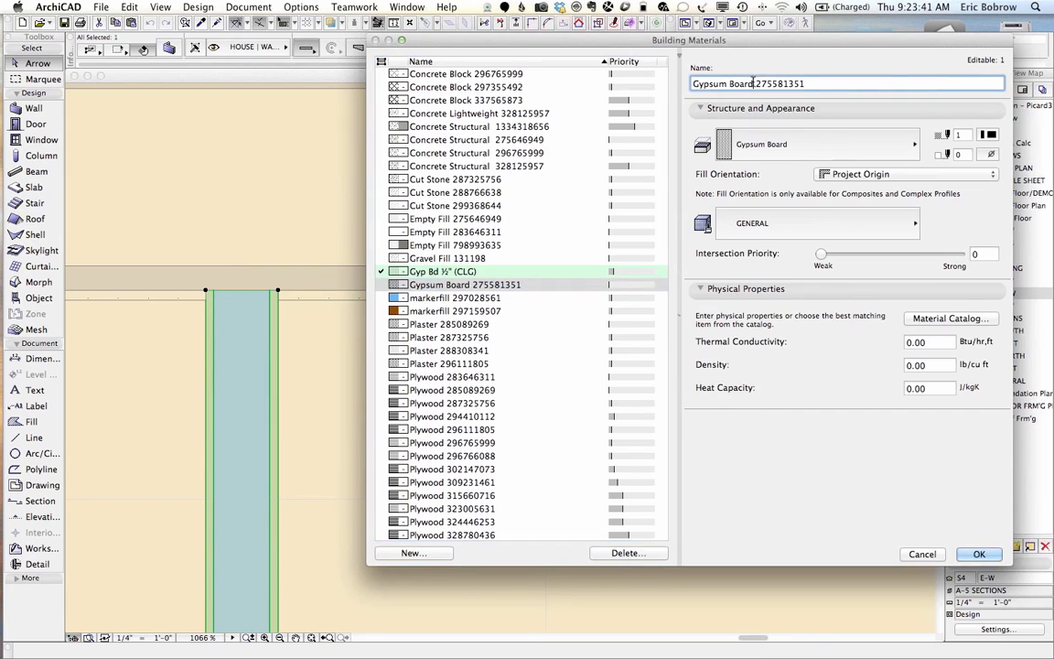
{"action": "left_click_drag", "start_coordinate": [755, 82], "coordinate": [881, 82]}
{"action": "key", "text": "BackSpace"}
{"action": "key", "text": "Return"}
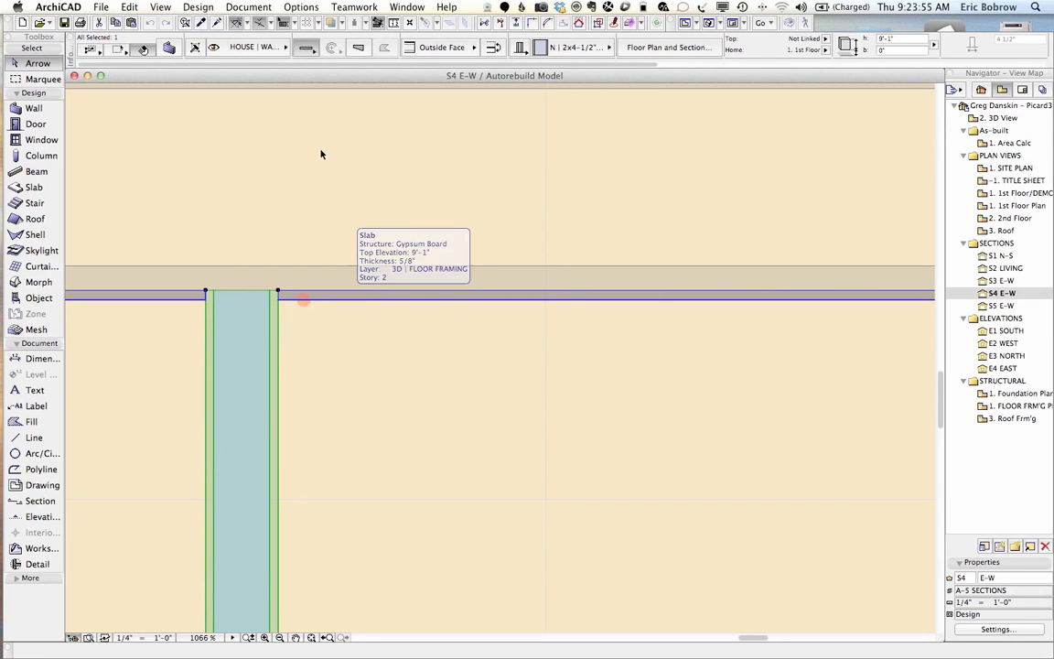
Open the Building Materials settings and set the cut fill pen of Gypsum Board to 2
{"action": "left_click", "coordinate": [299, 7]}
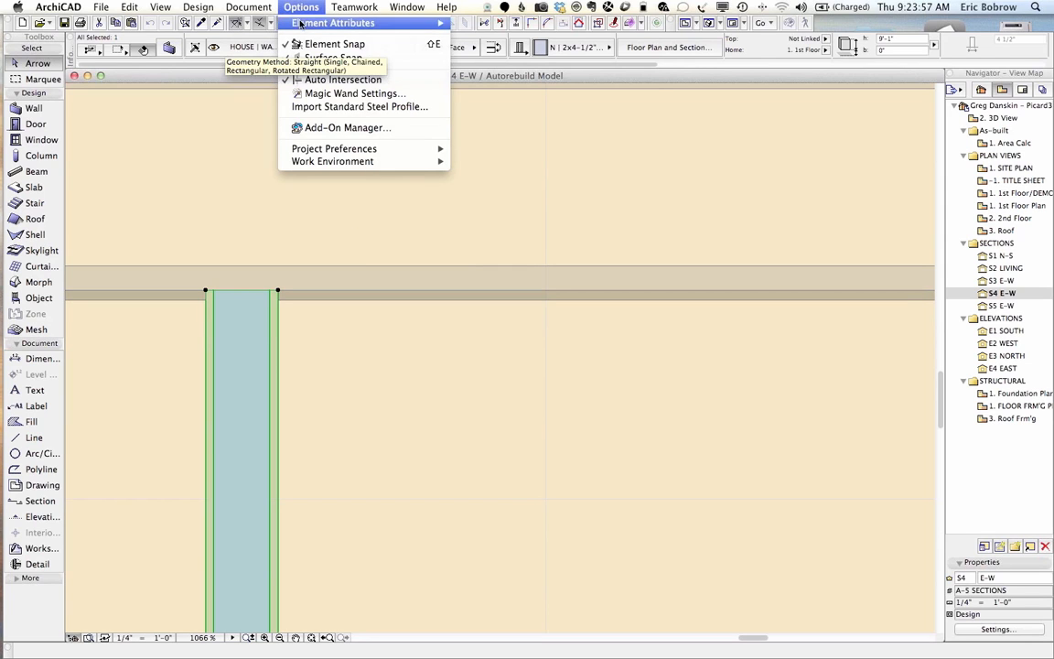
{"action": "mouse_move", "coordinate": [379, 24]}
{"action": "left_click", "coordinate": [503, 68]}
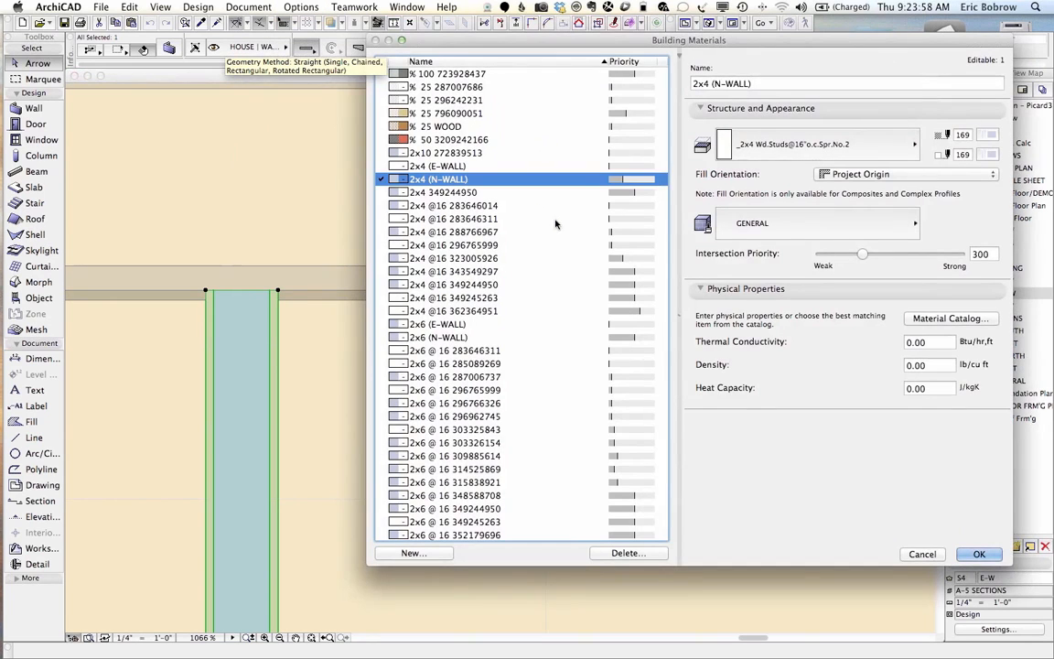
{"action": "scroll", "coordinate": [544, 342], "scroll_direction": "down", "scroll_amount": 10}
{"action": "scroll", "coordinate": [542, 341], "scroll_direction": "down", "scroll_amount": 6}
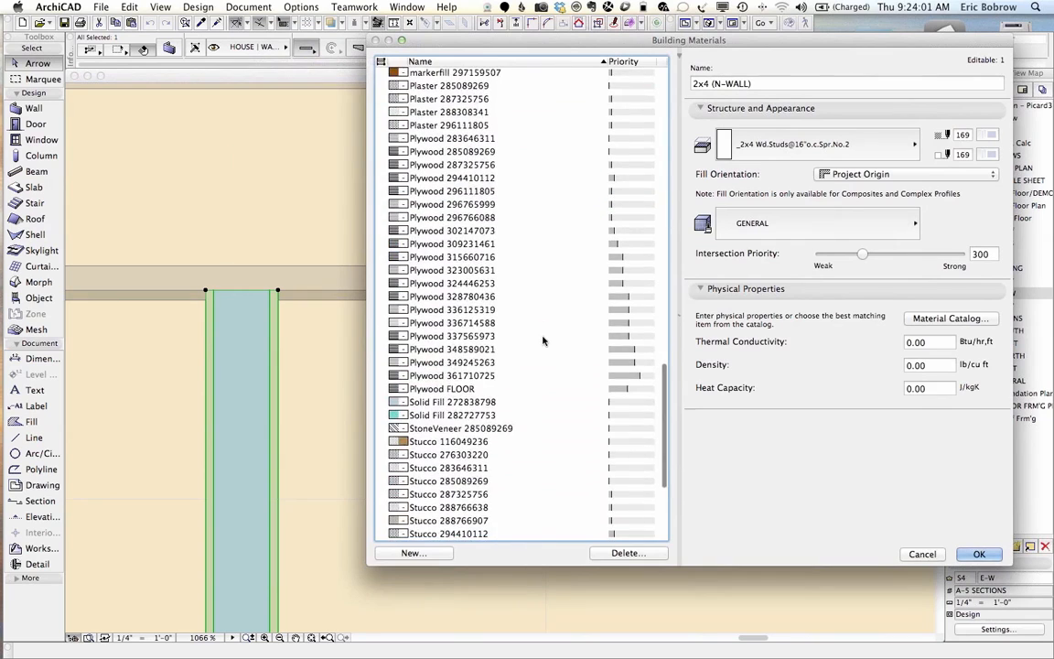
{"action": "scroll", "coordinate": [543, 341], "scroll_direction": "up", "scroll_amount": 6}
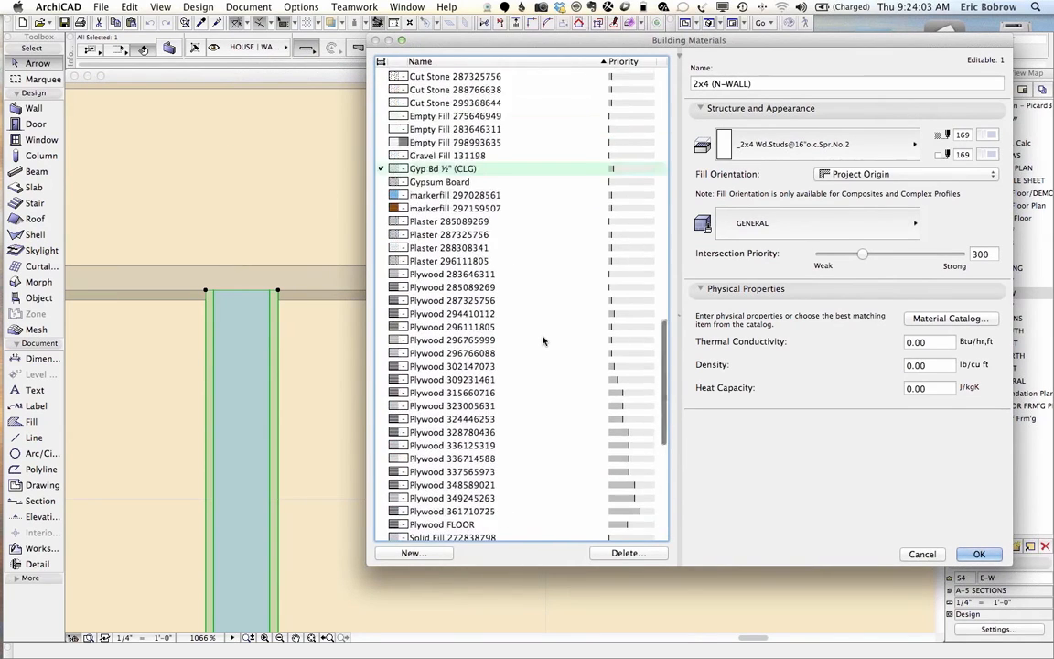
{"action": "left_click", "coordinate": [444, 239]}
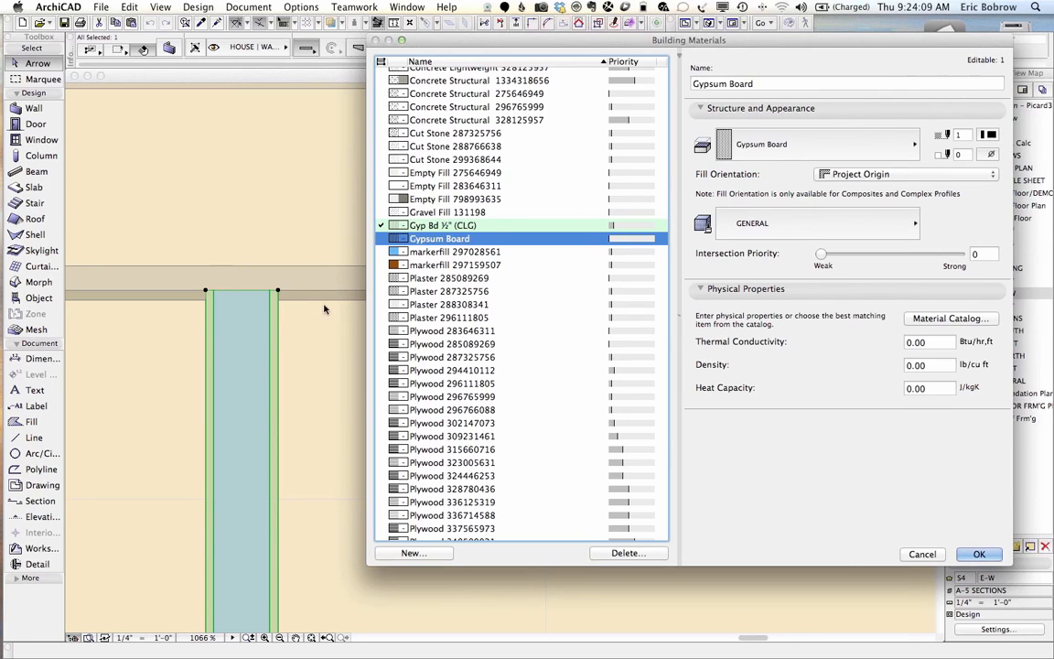
{"action": "left_click", "coordinate": [989, 134]}
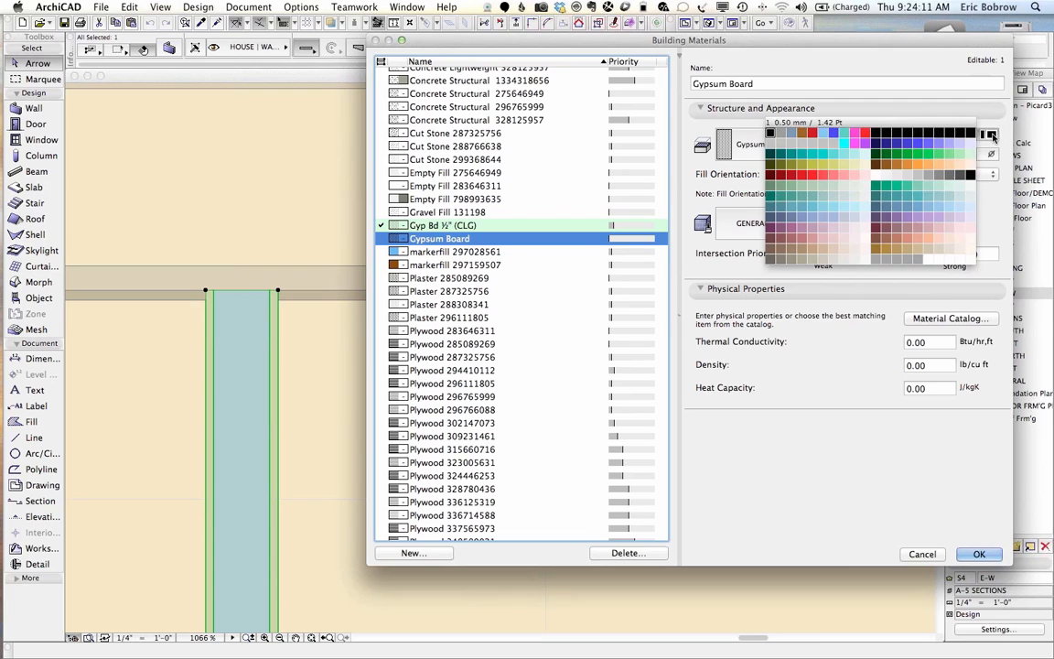
{"action": "left_click", "coordinate": [782, 134]}
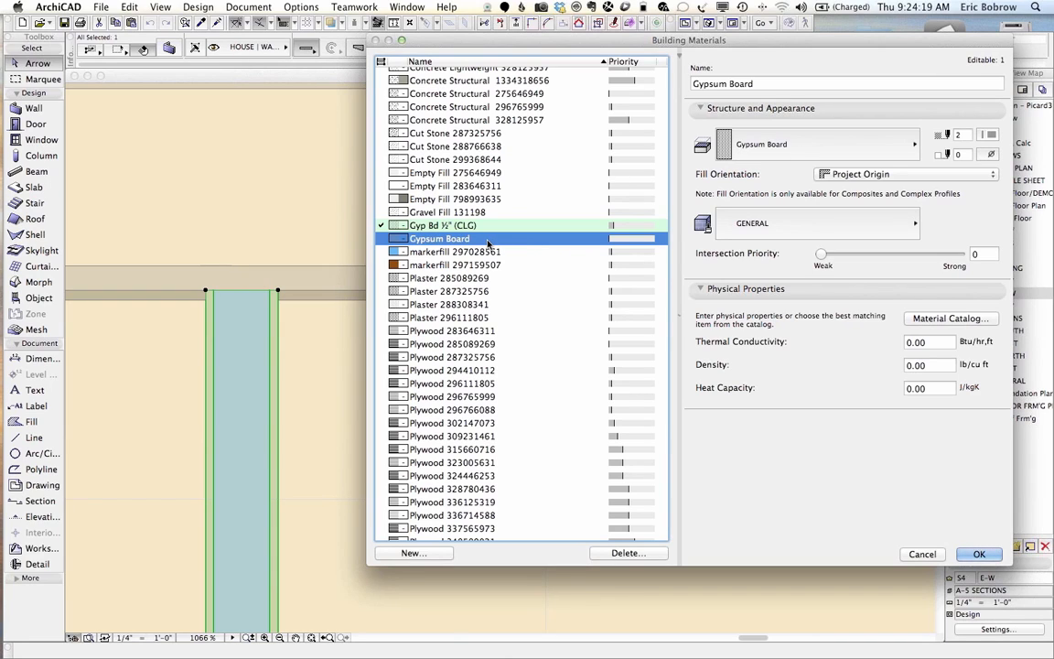
Compare the intersection priorities of Gypsum Board and Gyp Bd ½" (CLG), and confirm the Building Materials changes
{"action": "left_click", "coordinate": [459, 184]}
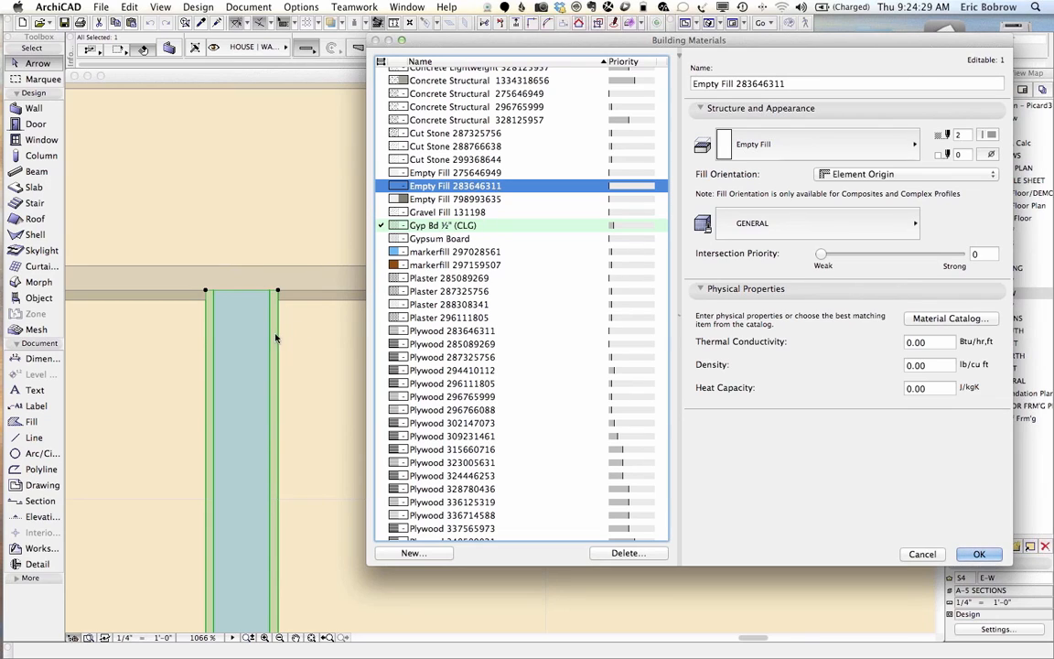
{"action": "left_click", "coordinate": [462, 238]}
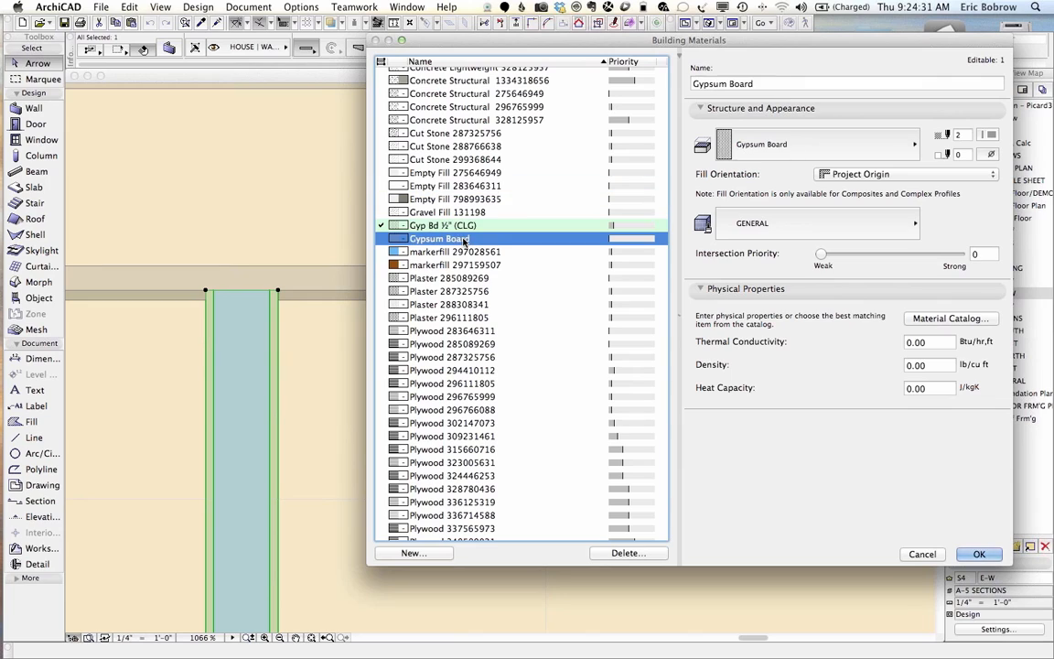
{"action": "left_click", "coordinate": [467, 226]}
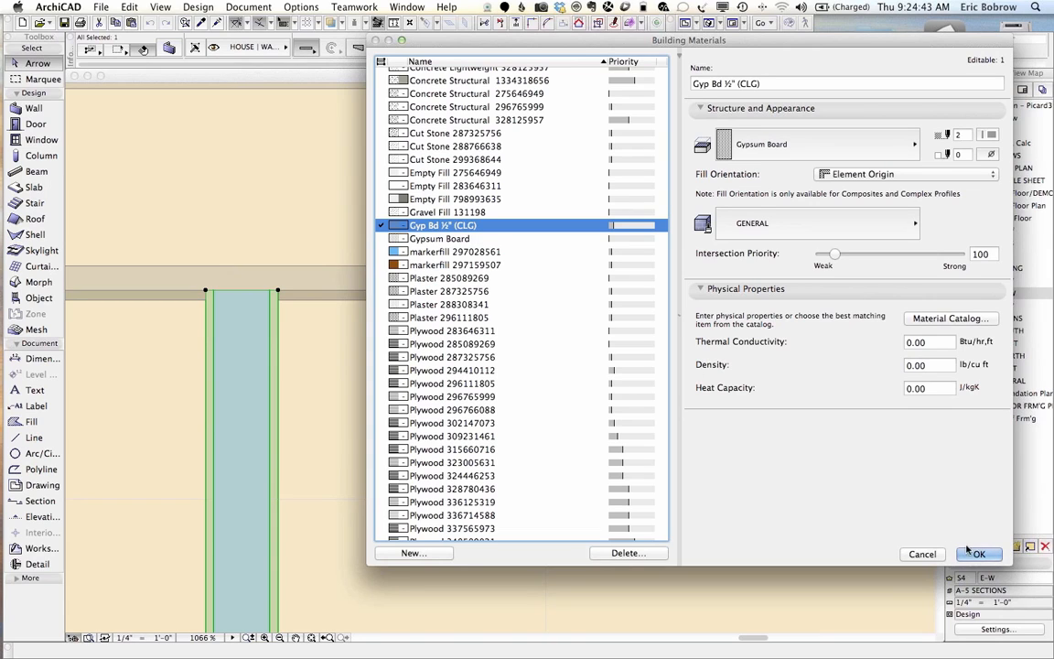
{"action": "key", "text": "Return"}
Edit the selected wall's composite, N | 2x4-1/2" Gyp 2 sides, assigning Gypsum Board to both of its outer 1/2" skins
{"action": "left_click", "coordinate": [254, 389]}
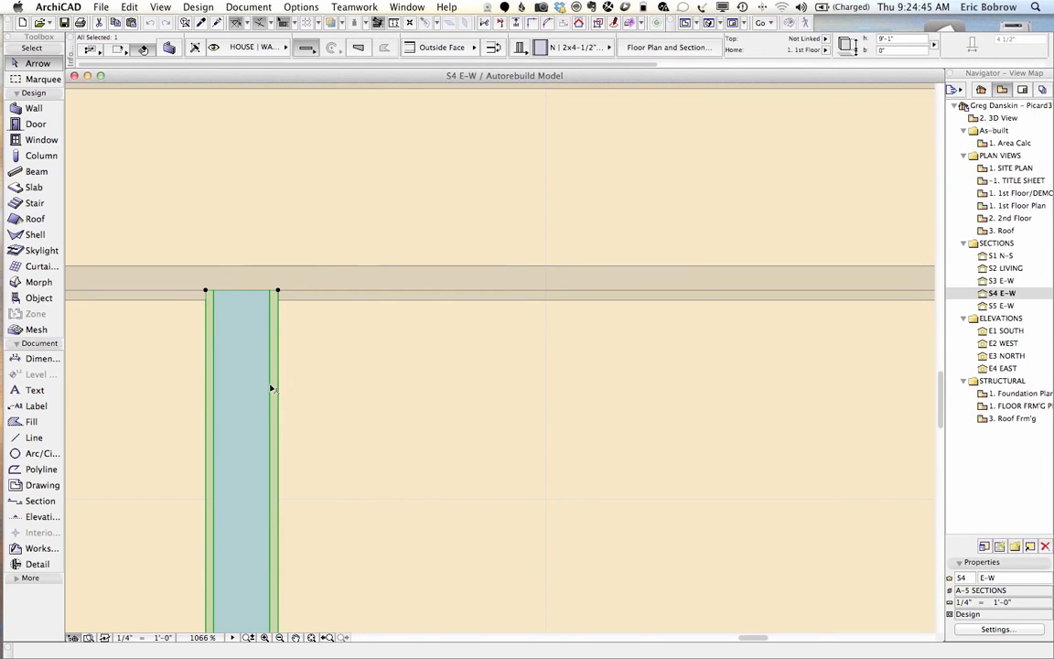
{"action": "left_click", "coordinate": [270, 387]}
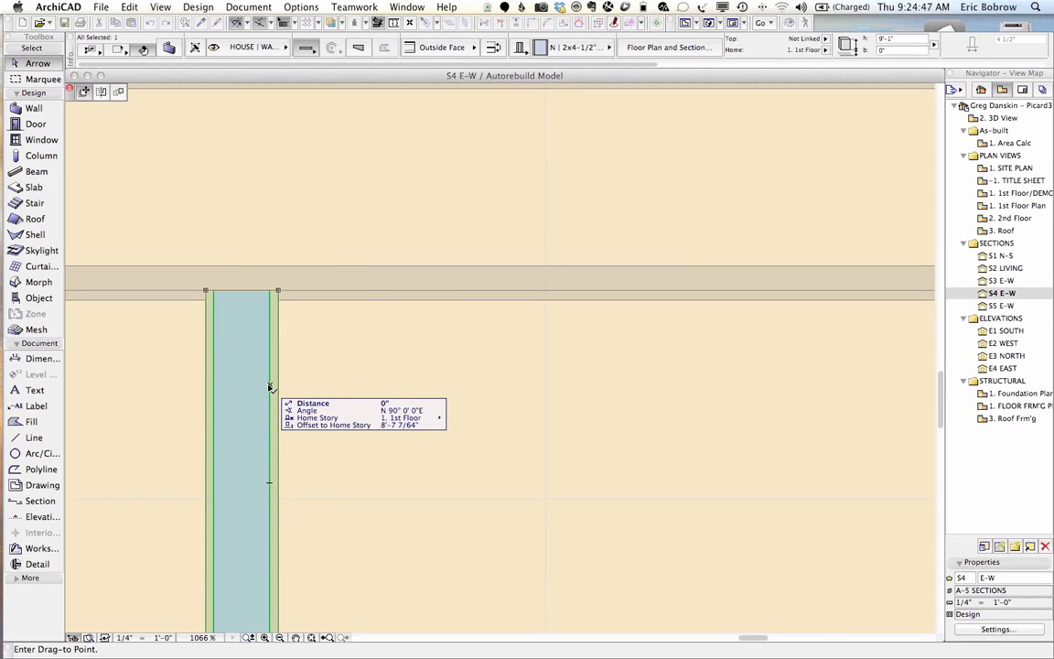
{"action": "key", "text": "Escape"}
{"action": "right_click", "coordinate": [270, 389]}
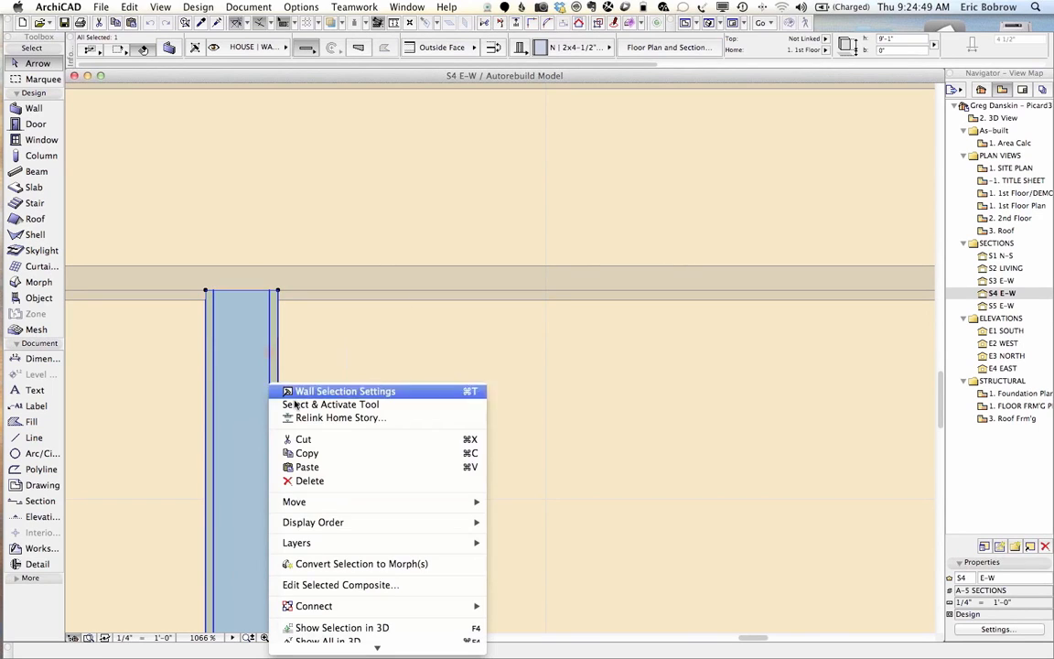
{"action": "mouse_move", "coordinate": [347, 607]}
{"action": "left_click", "coordinate": [341, 585]}
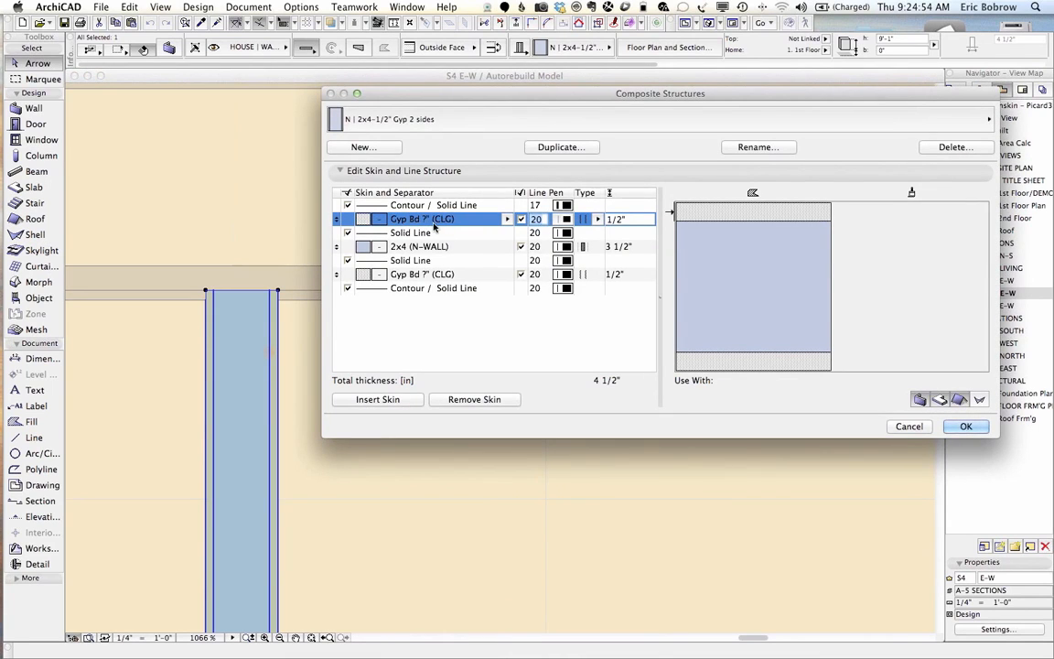
{"action": "left_click", "coordinate": [507, 219]}
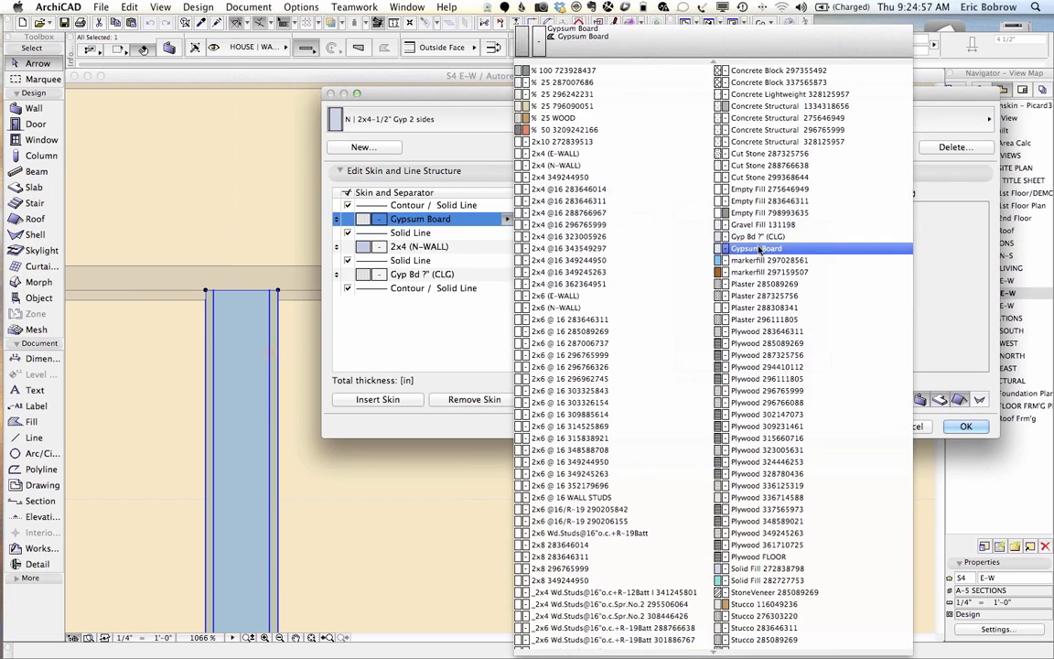
{"action": "left_click", "coordinate": [755, 248]}
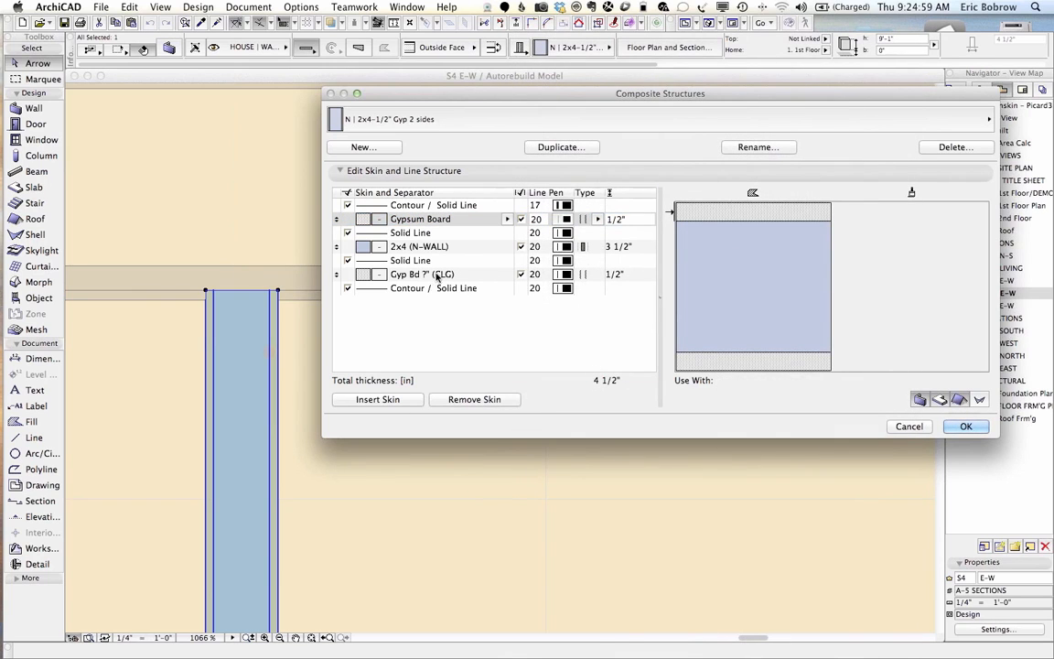
{"action": "left_click", "coordinate": [508, 273]}
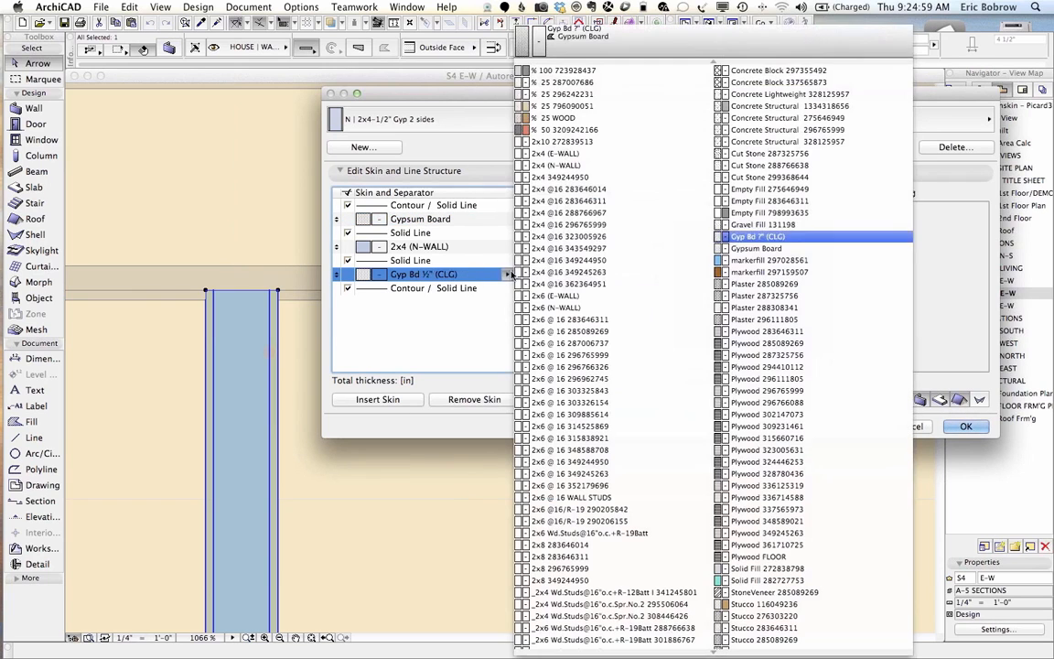
{"action": "left_click", "coordinate": [731, 248]}
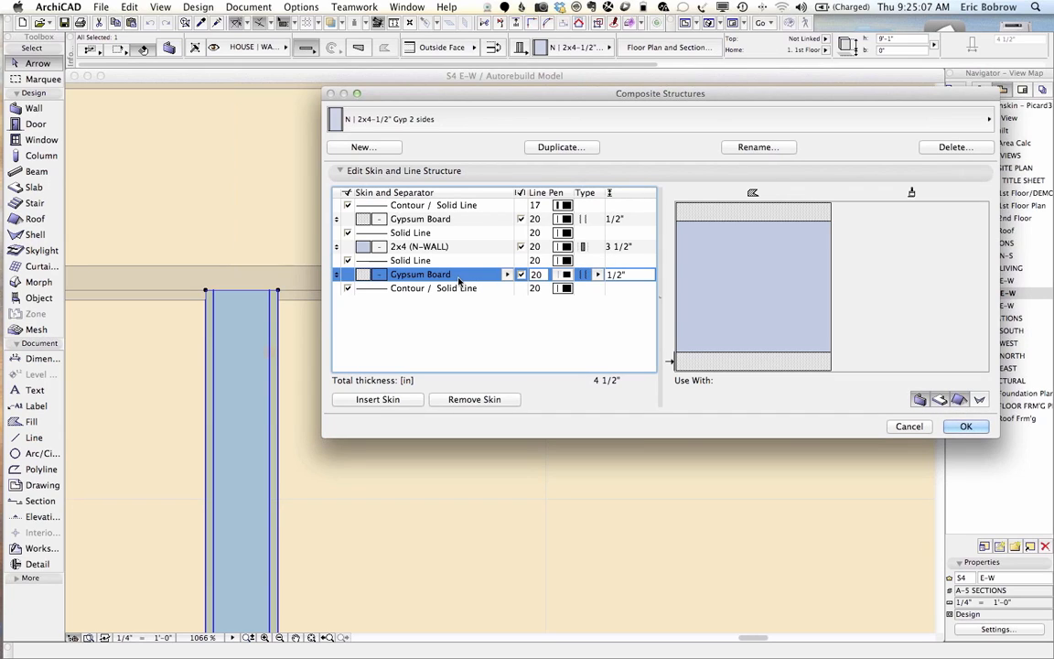
{"action": "left_click", "coordinate": [965, 426]}
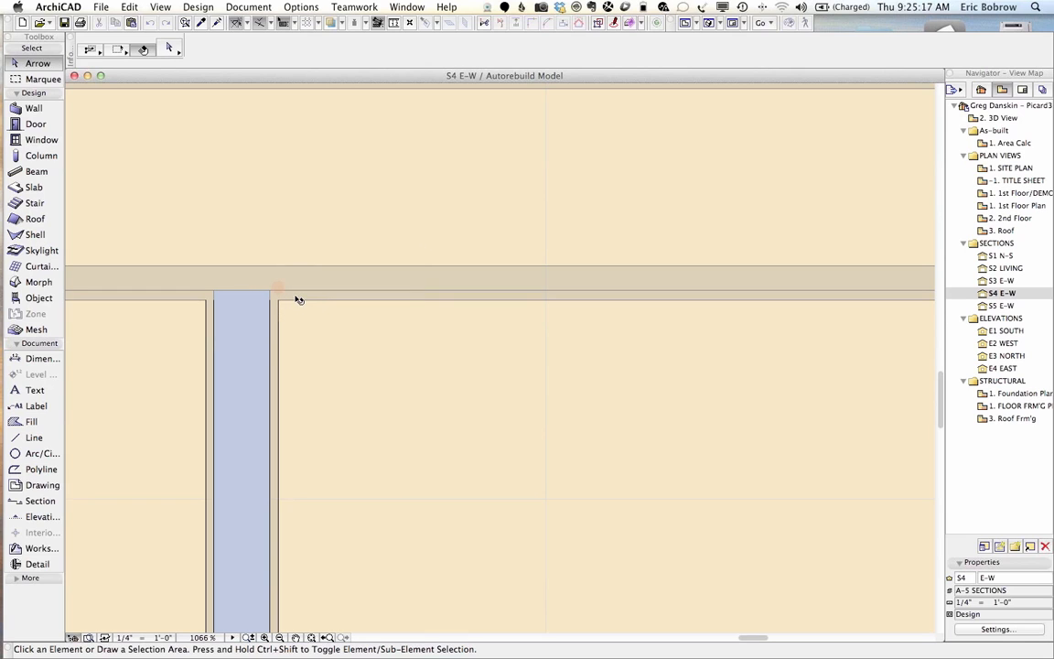
Change the 5/8" ceiling slab's building material to Gyp Bd ½" (CLG) and deselect the slab
{"action": "left_click", "coordinate": [357, 303]}
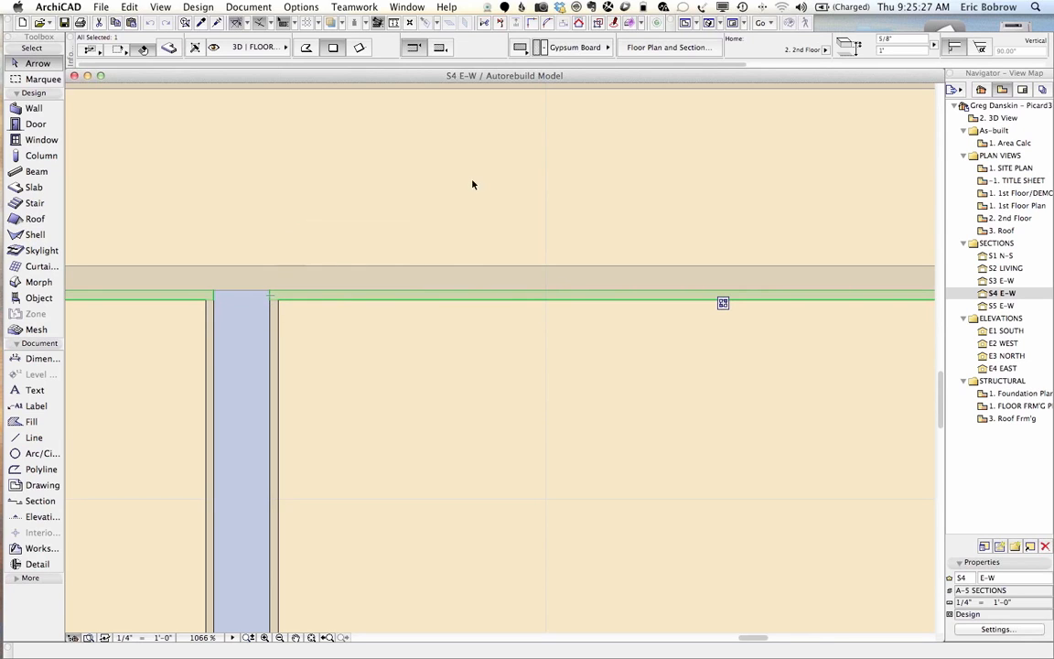
{"action": "left_click", "coordinate": [577, 47]}
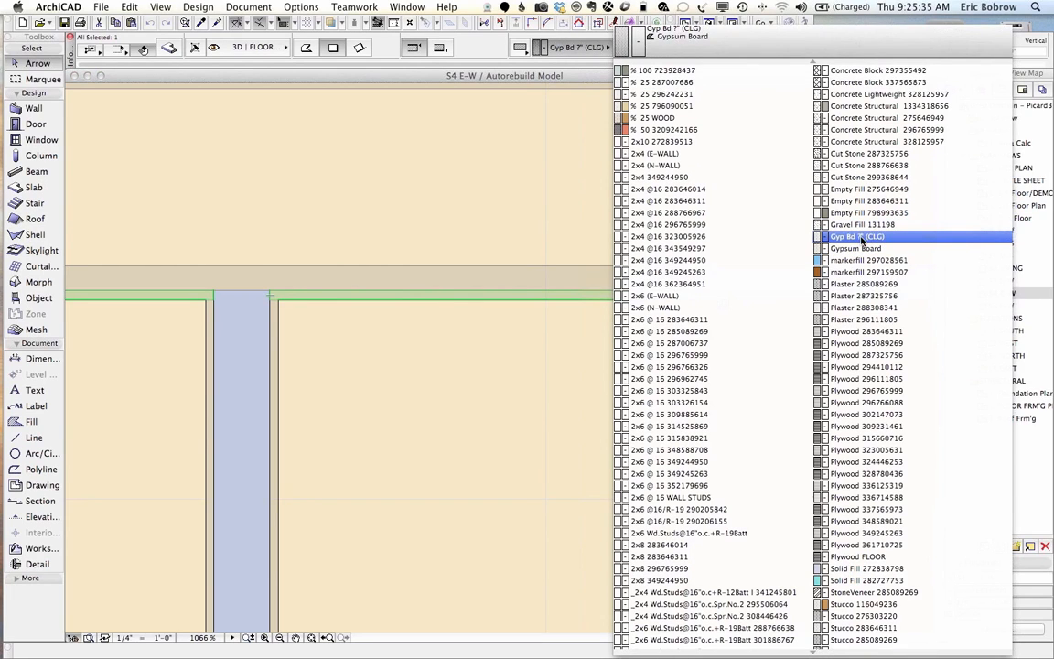
{"action": "left_click", "coordinate": [874, 238]}
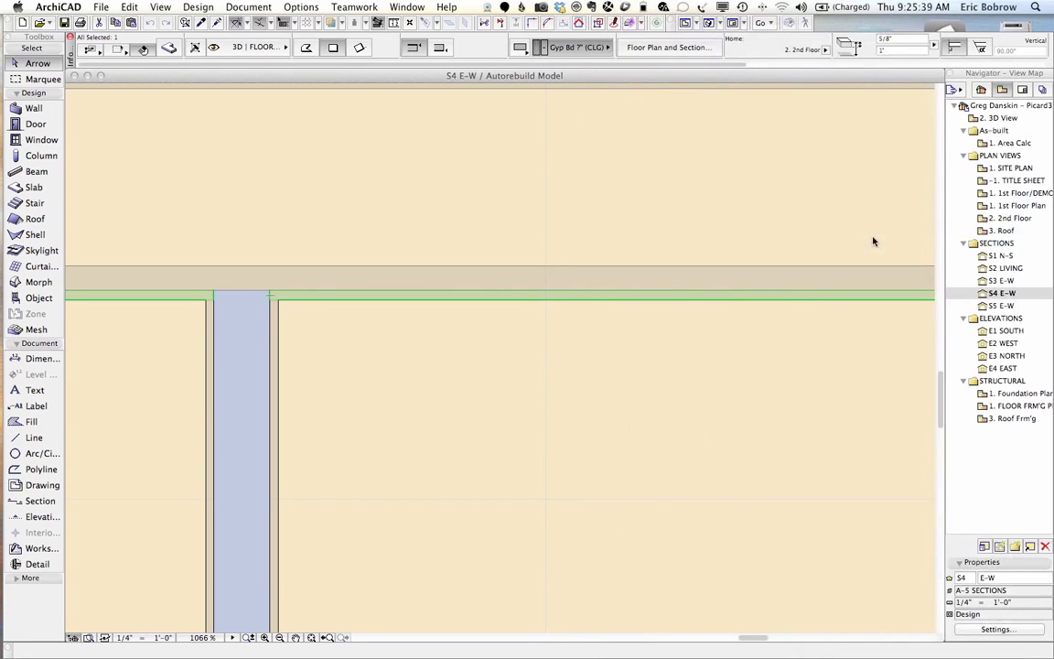
{"action": "left_click", "coordinate": [485, 340]}
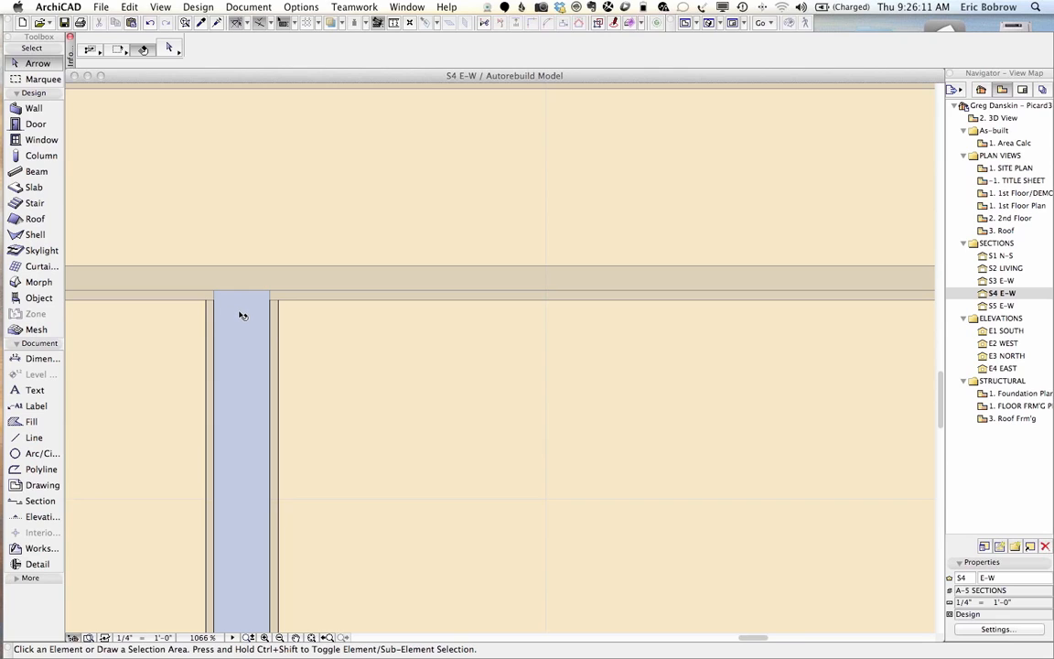
Examine the open end of the second-floor framing in section, where the low wall, subfloor, joist and ceiling meet
{"action": "scroll", "coordinate": [243, 315], "scroll_direction": "down", "scroll_amount": 3}
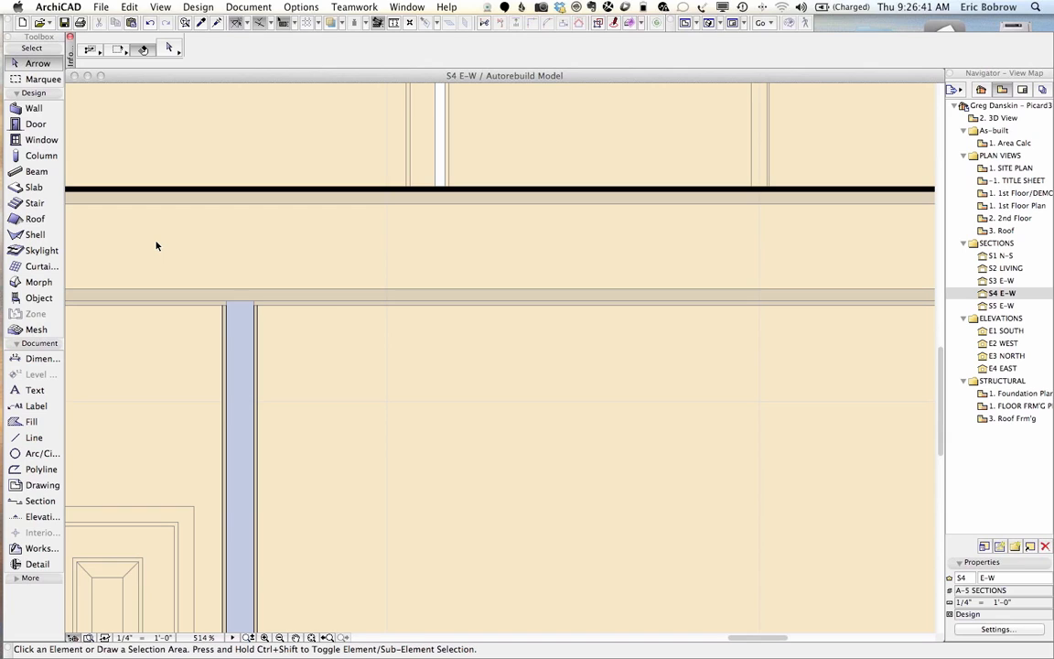
{"action": "mouse_move", "coordinate": [156, 245]}
{"action": "middle_mouse_down"}
{"action": "mouse_move", "coordinate": [647, 258]}
{"action": "mouse_move", "coordinate": [683, 275]}
{"action": "middle_mouse_up"}
{"action": "scroll", "coordinate": [388, 201], "scroll_direction": "up", "scroll_amount": 3}
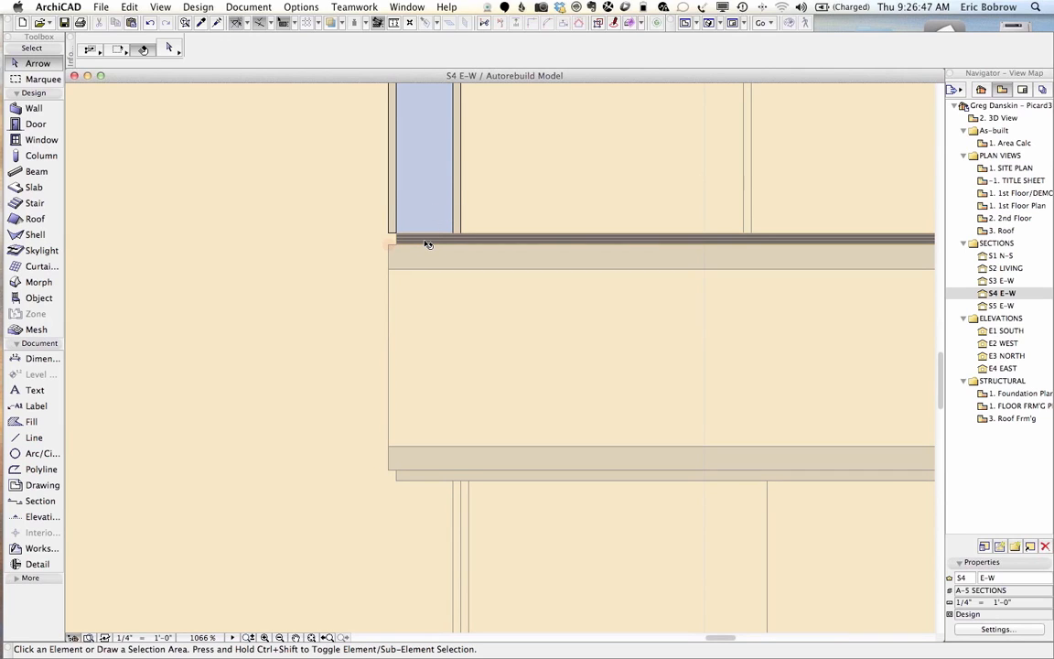
{"action": "mouse_move", "coordinate": [426, 240]}
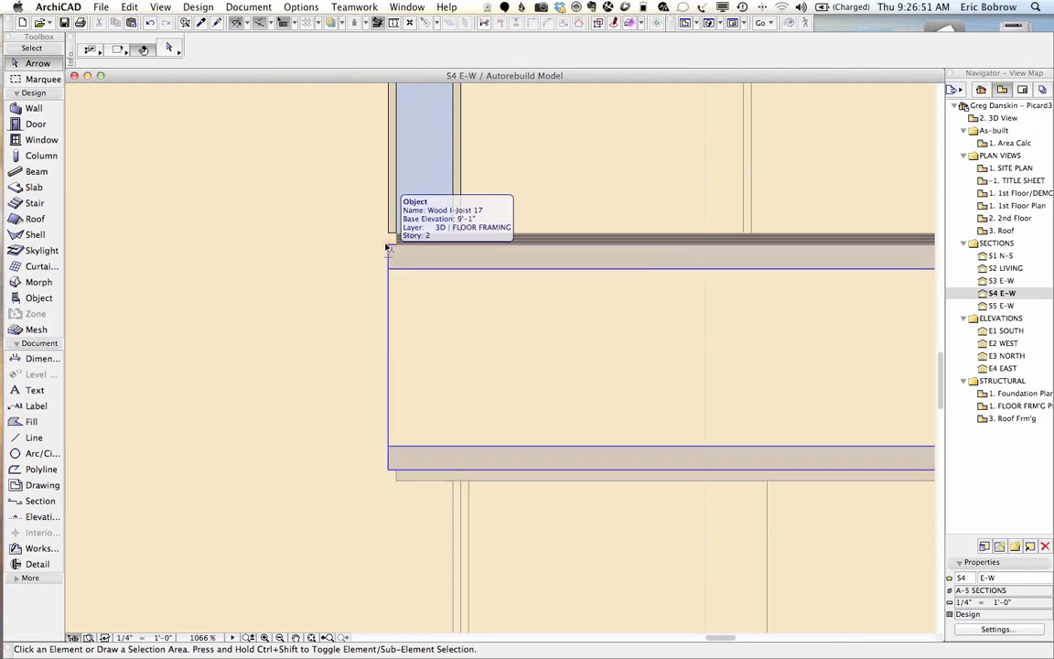
{"action": "scroll", "coordinate": [388, 256], "scroll_direction": "down", "scroll_amount": 1}
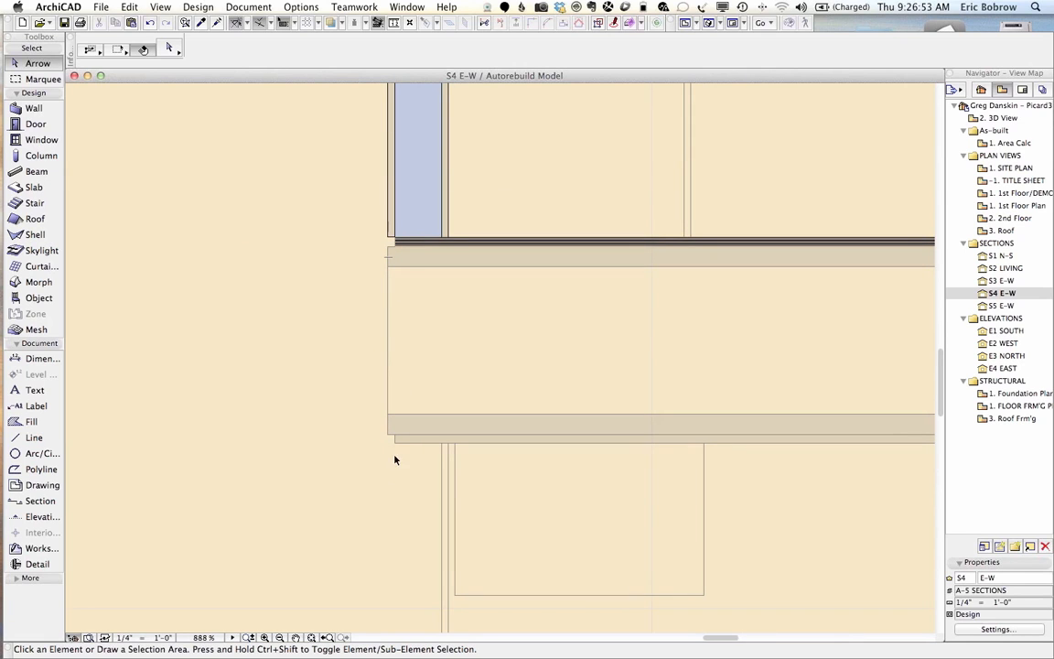
{"action": "scroll", "coordinate": [395, 448], "scroll_direction": "down", "scroll_amount": 10}
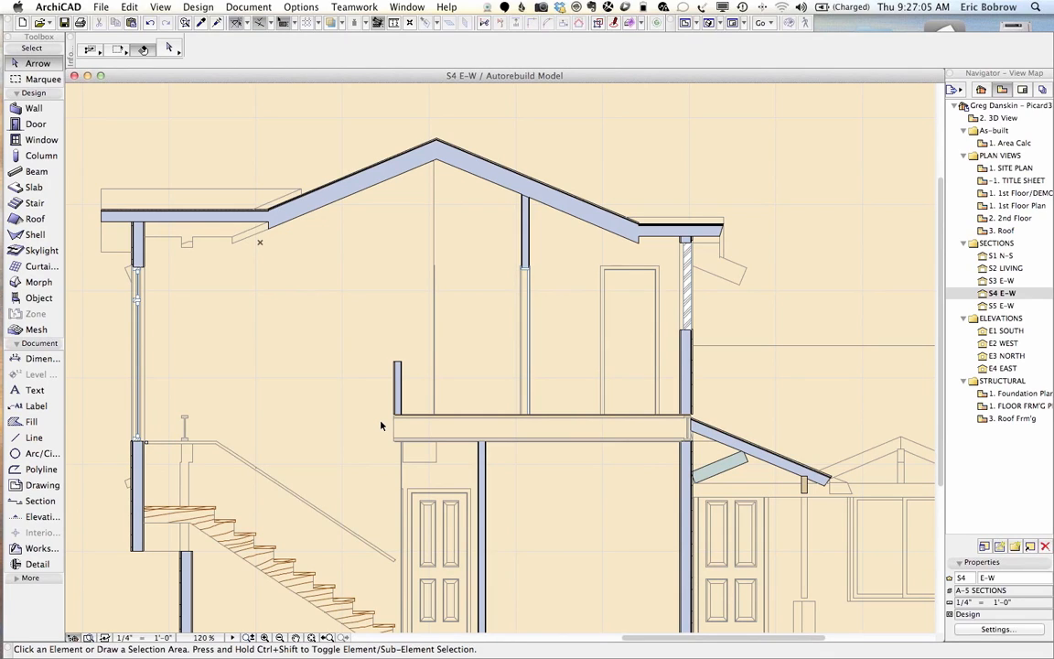
{"action": "scroll", "coordinate": [380, 424], "scroll_direction": "up", "scroll_amount": 5}
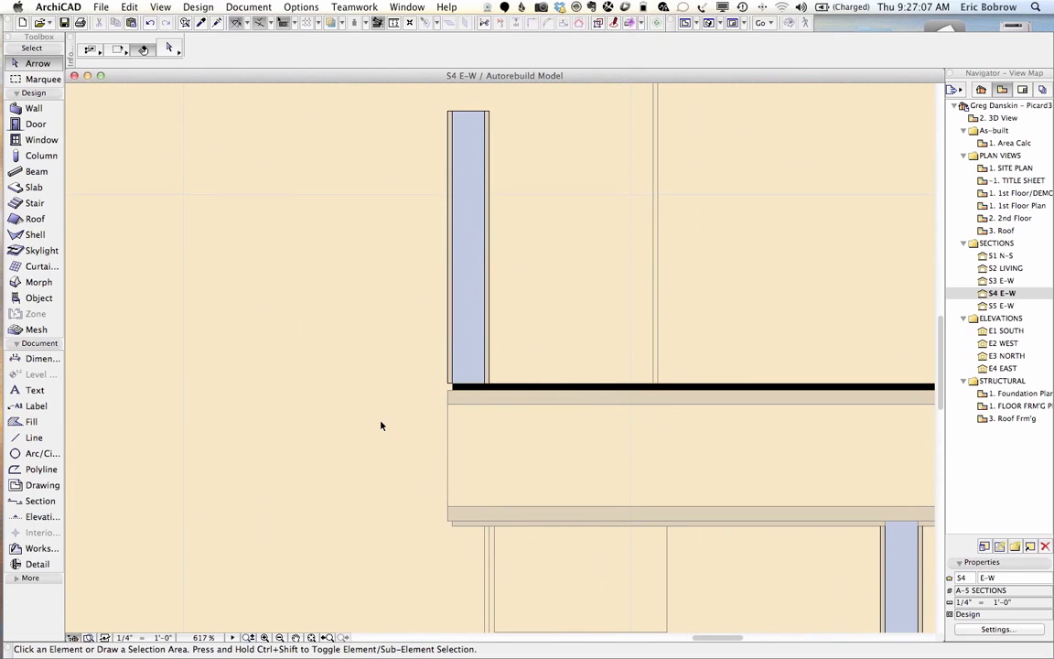
{"action": "left_click", "coordinate": [450, 405]}
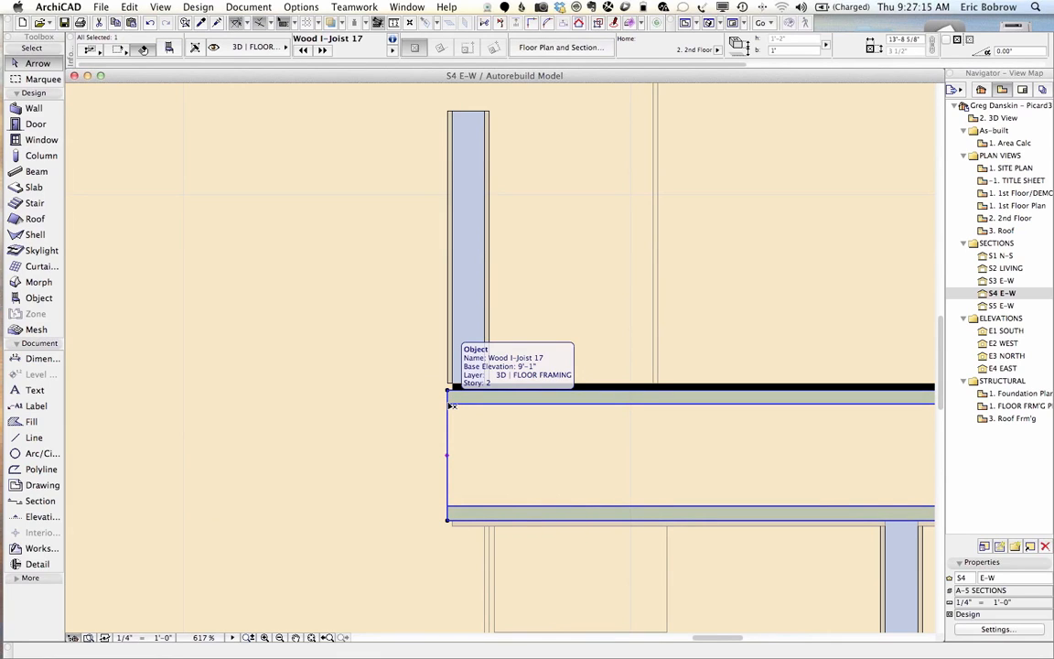
{"action": "left_click", "coordinate": [448, 458]}
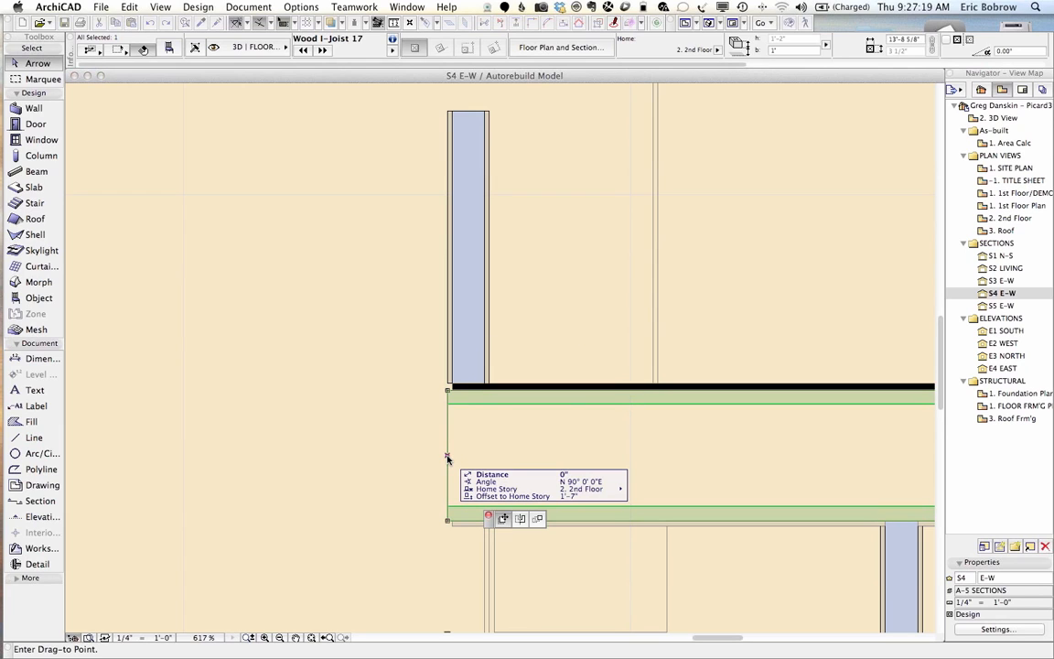
{"action": "middle_click", "coordinate": [448, 458]}
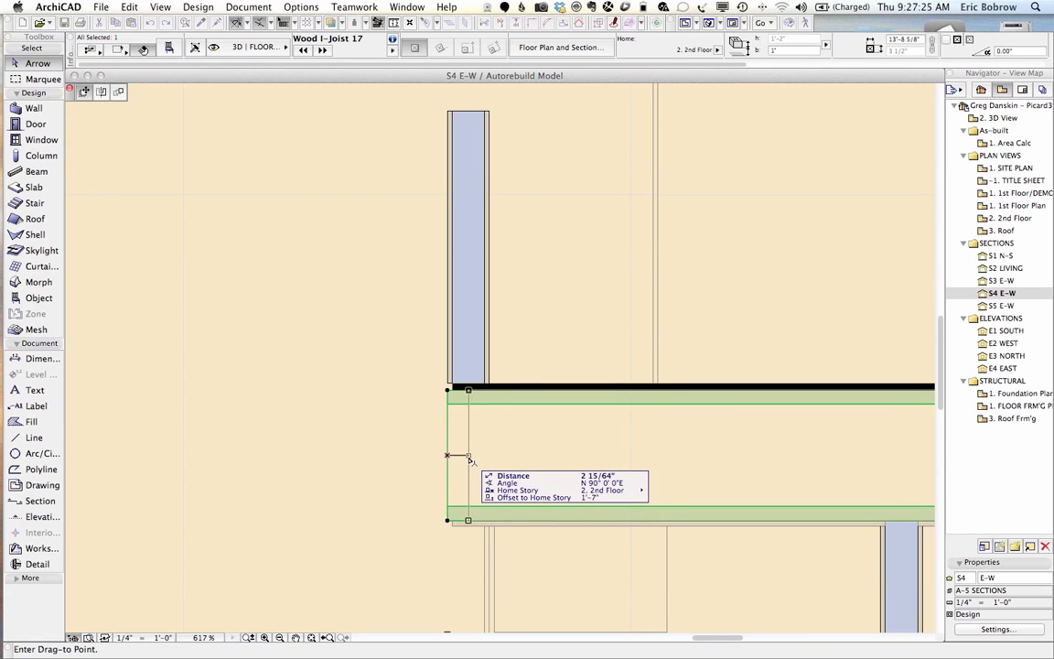
{"action": "key", "text": "Escape"}
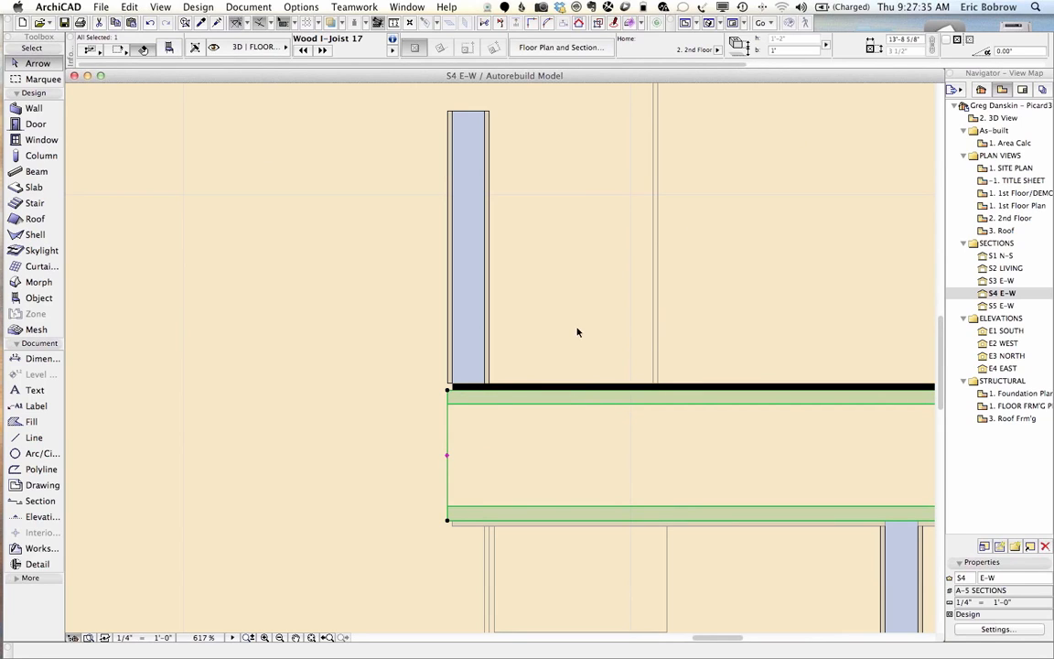
{"action": "left_click", "coordinate": [447, 458]}
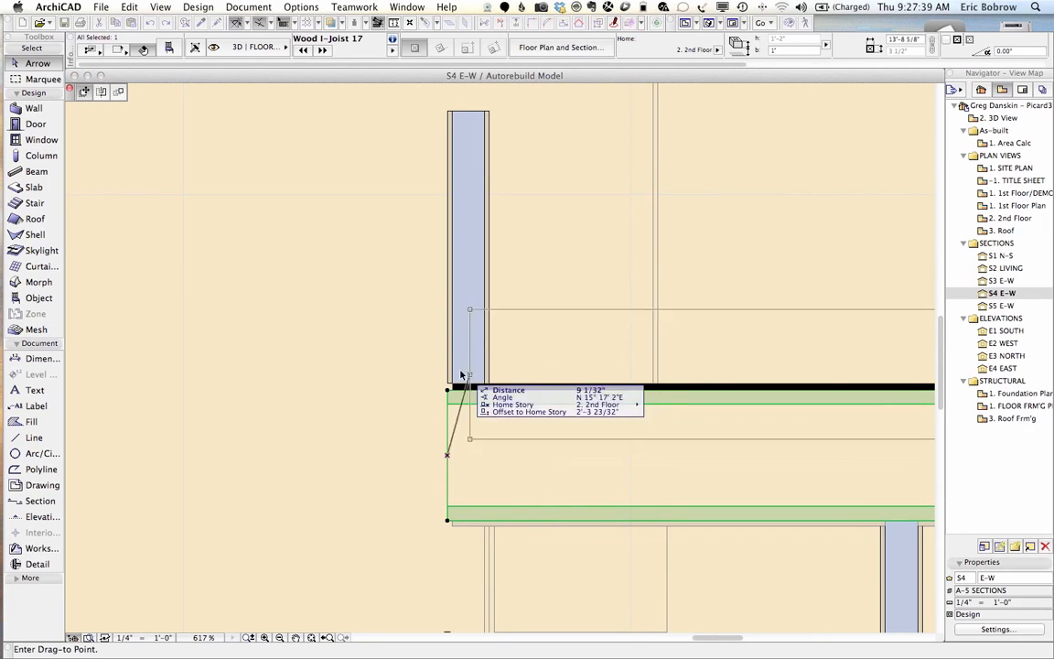
{"action": "key", "text": "Escape"}
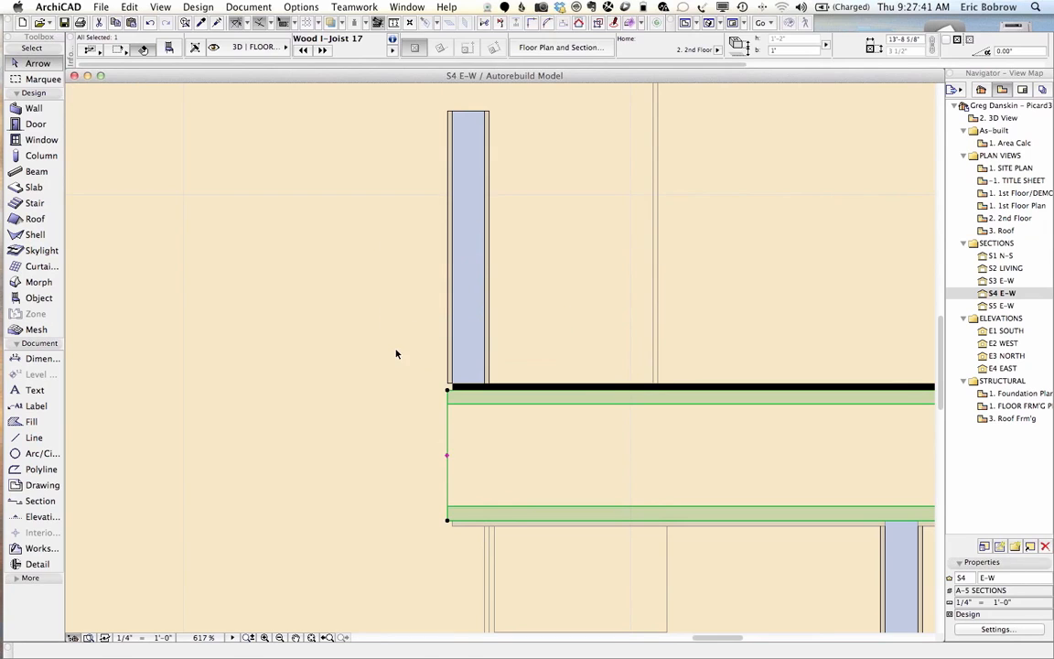
Deselect the joist, switch to the second-floor plan, and select and zoom to the S4 section marker on its home story
{"action": "key", "text": "Escape"}
{"action": "key", "text": "F2"}
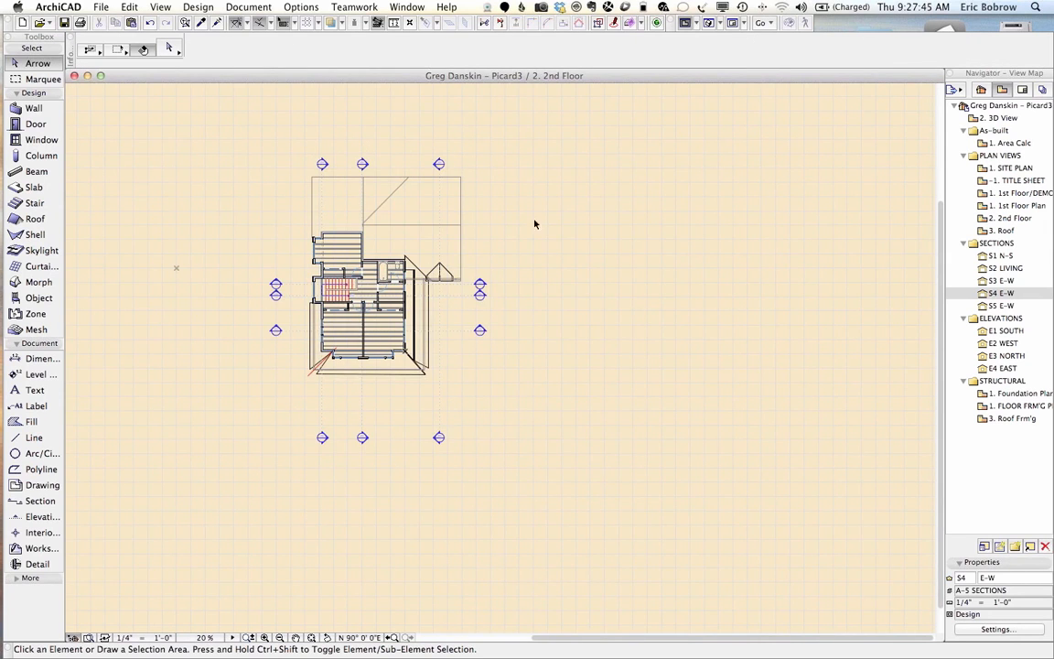
{"action": "right_click", "coordinate": [998, 295]}
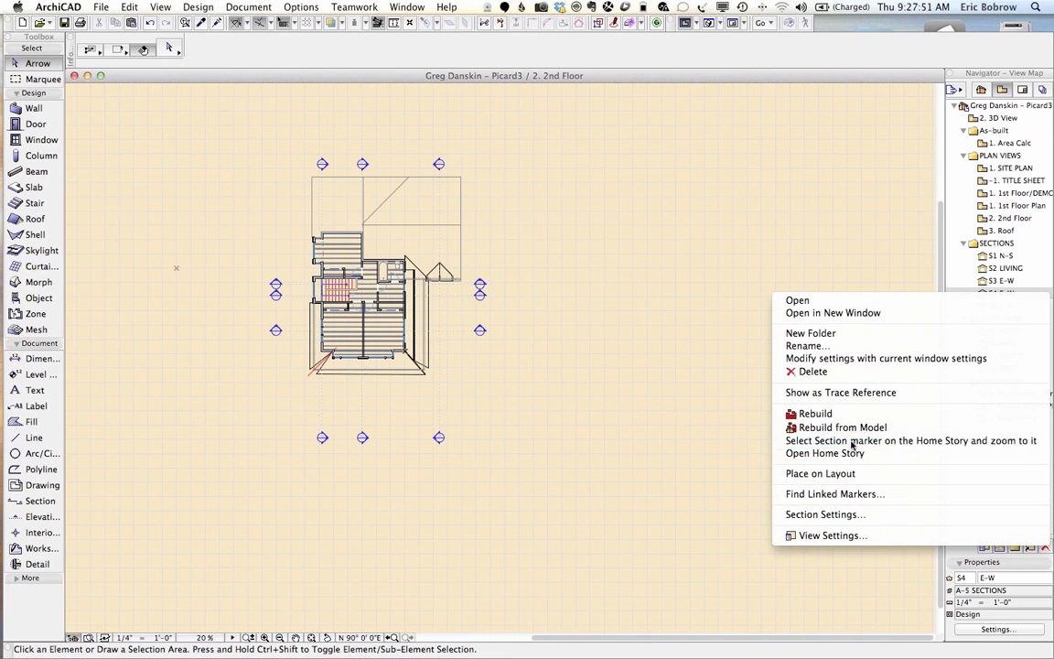
{"action": "left_click", "coordinate": [851, 441]}
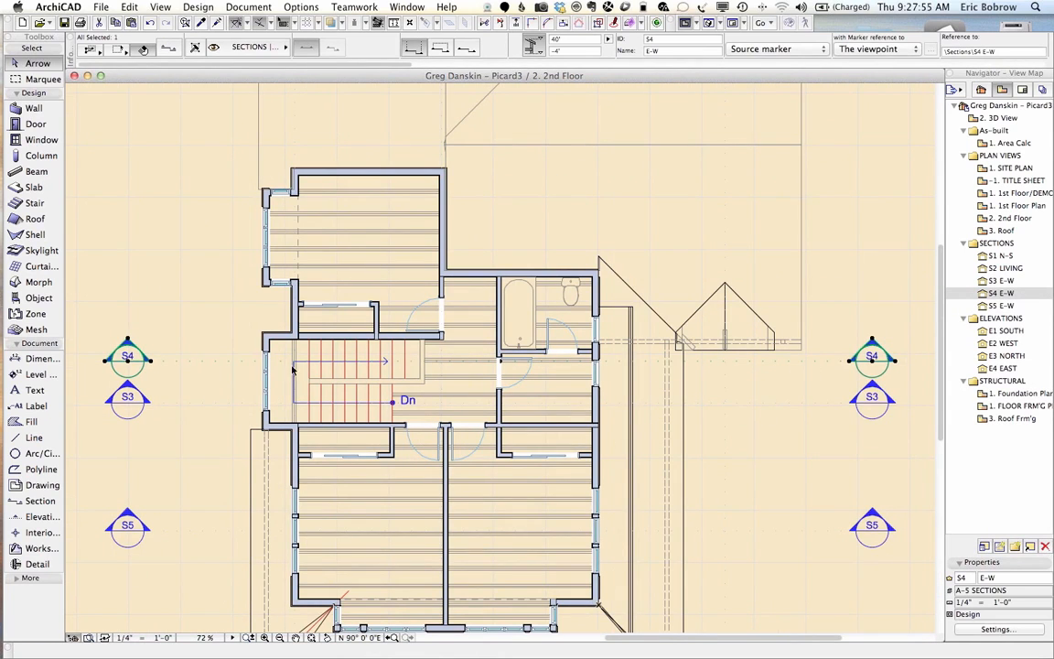
Inspect the ceiling slab's edge and the low wall's faces beside the stair opening in plan, selecting each element in turn
{"action": "scroll", "coordinate": [456, 387], "scroll_direction": "up", "scroll_amount": 3}
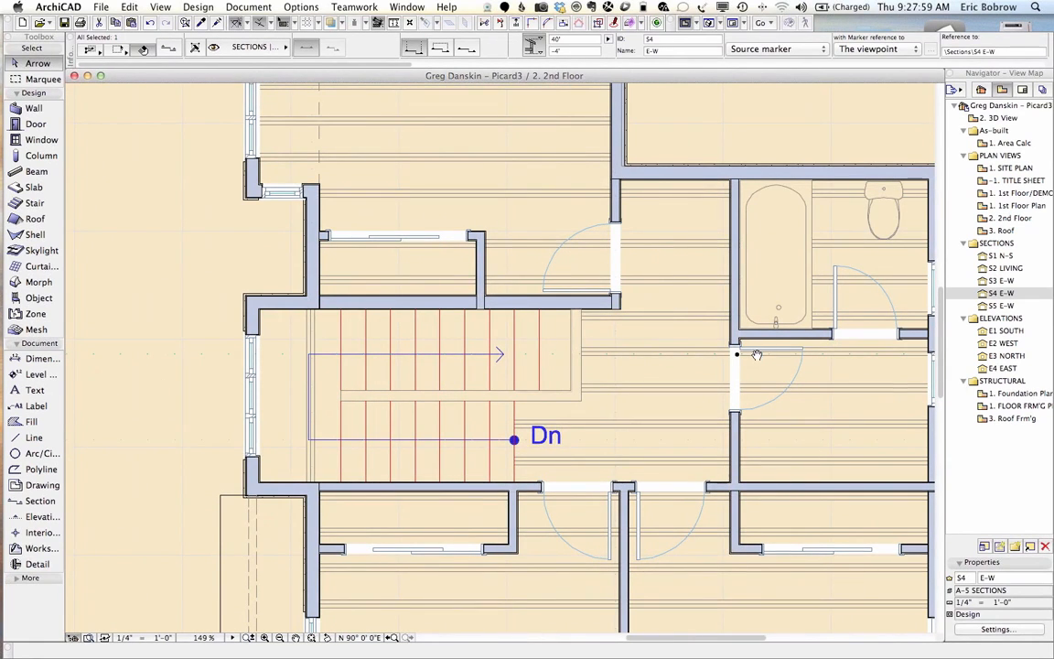
{"action": "scroll", "coordinate": [682, 401], "scroll_direction": "up", "scroll_amount": 3}
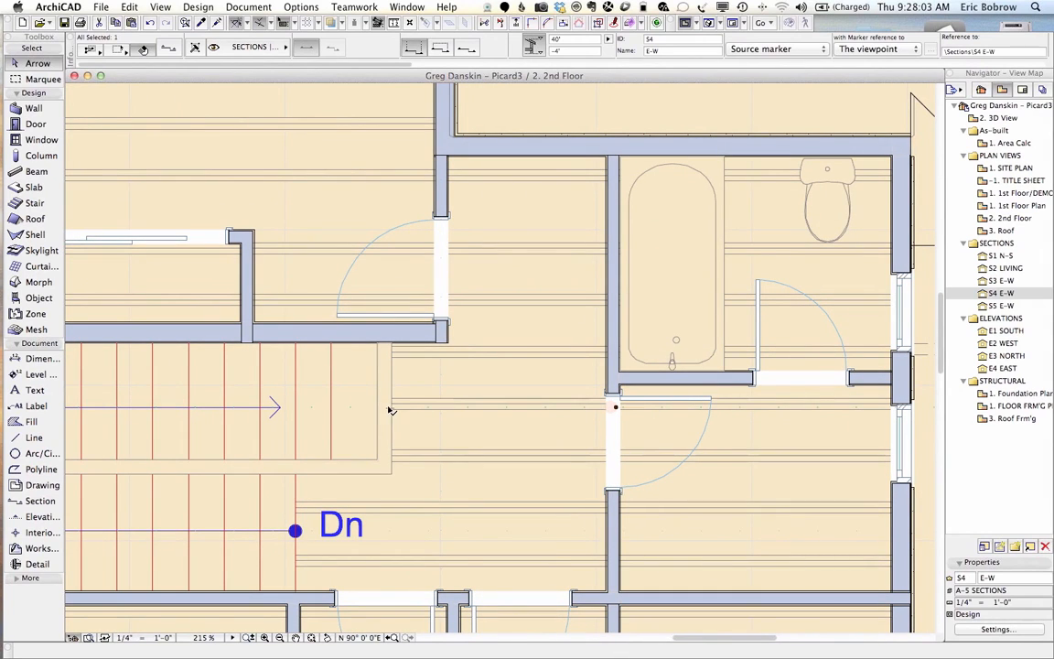
{"action": "left_click", "coordinate": [462, 407]}
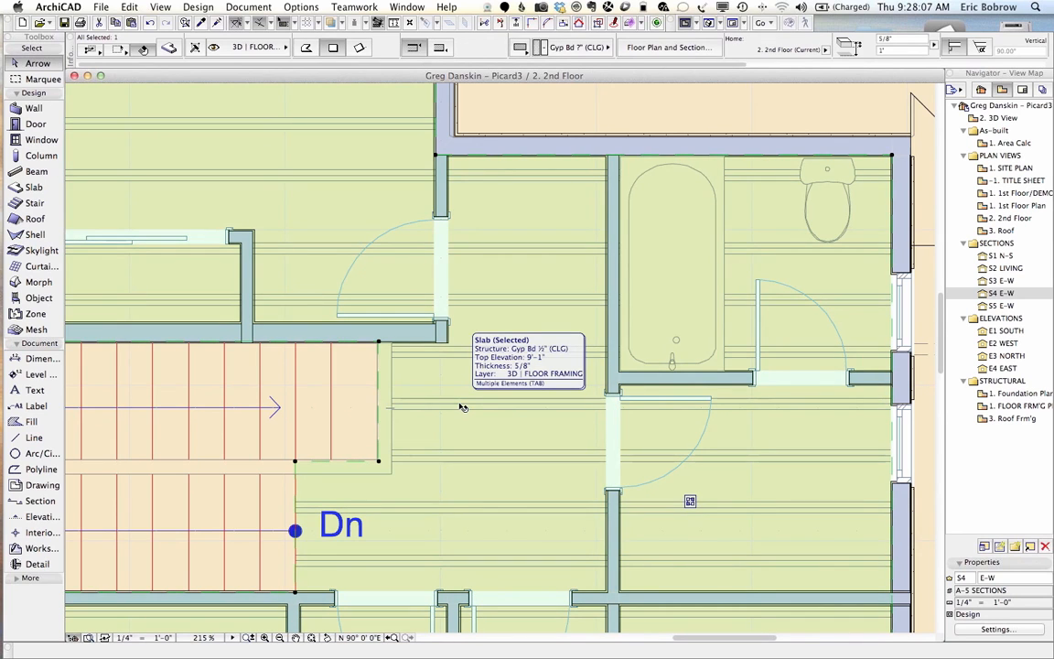
{"action": "scroll", "coordinate": [347, 407], "scroll_direction": "up", "scroll_amount": 5}
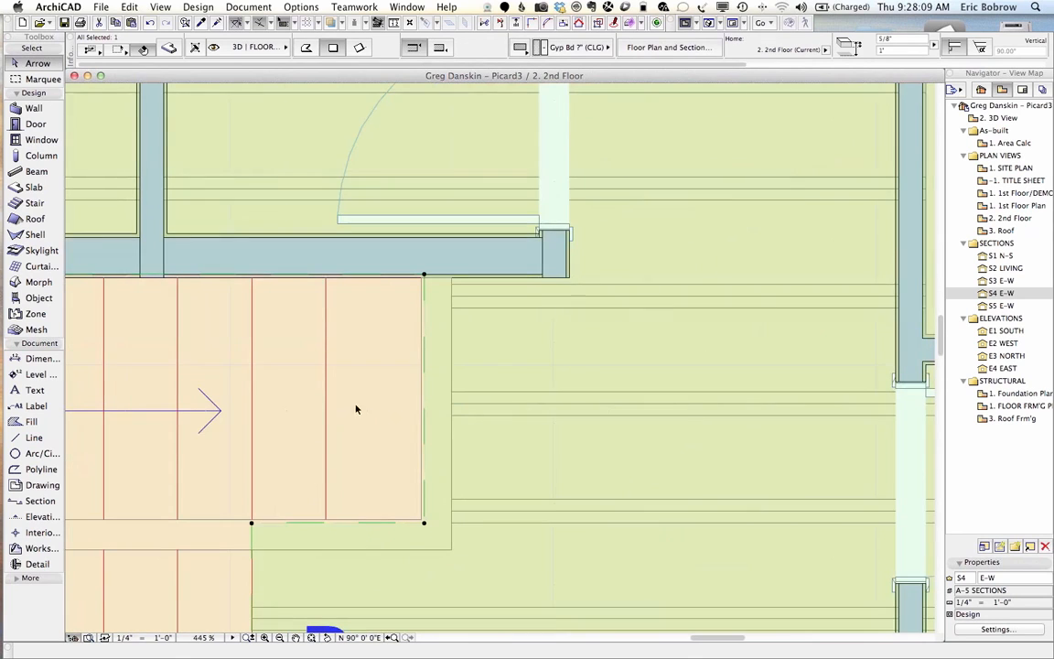
{"action": "left_click", "coordinate": [455, 357]}
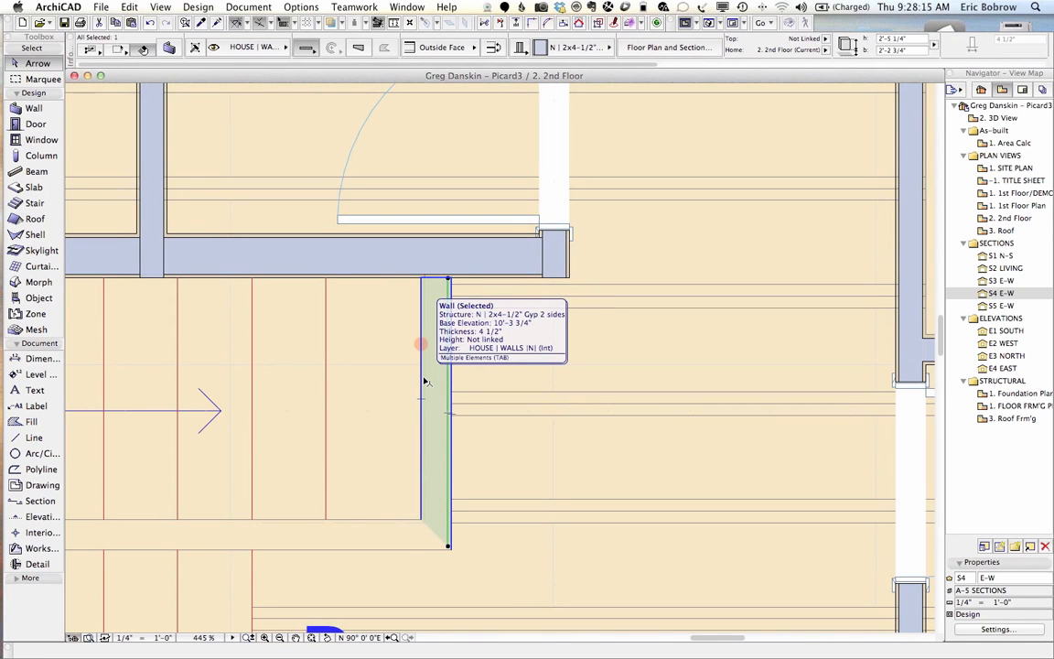
{"action": "scroll", "coordinate": [442, 372], "scroll_direction": "up", "scroll_amount": 3}
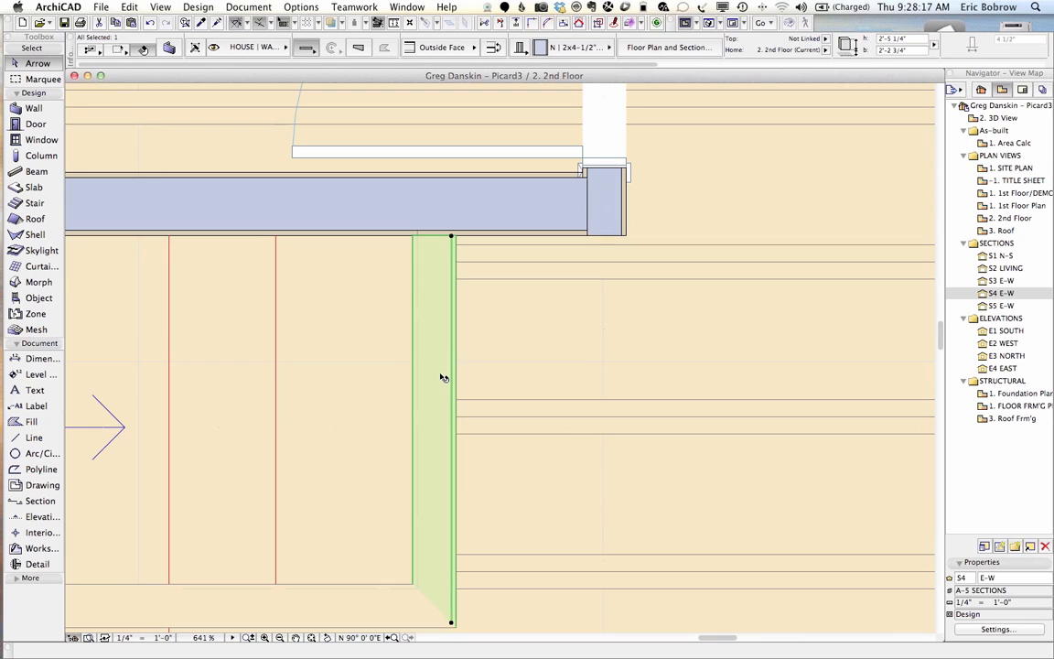
{"action": "scroll", "coordinate": [428, 369], "scroll_direction": "up", "scroll_amount": 3}
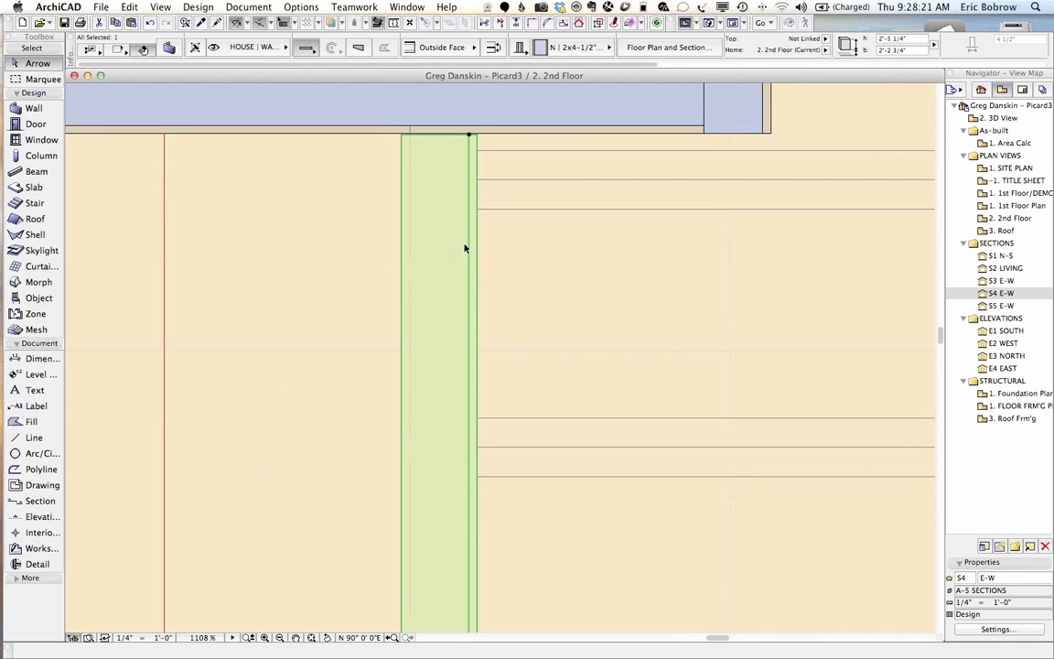
{"action": "left_click", "coordinate": [410, 254]}
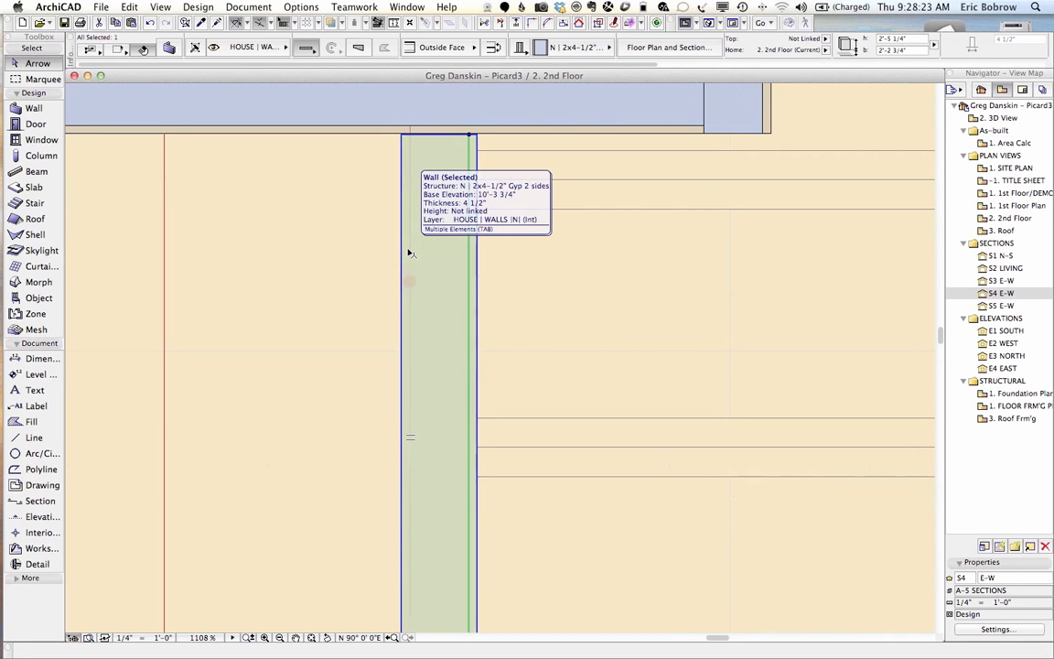
{"action": "key", "text": "Escape"}
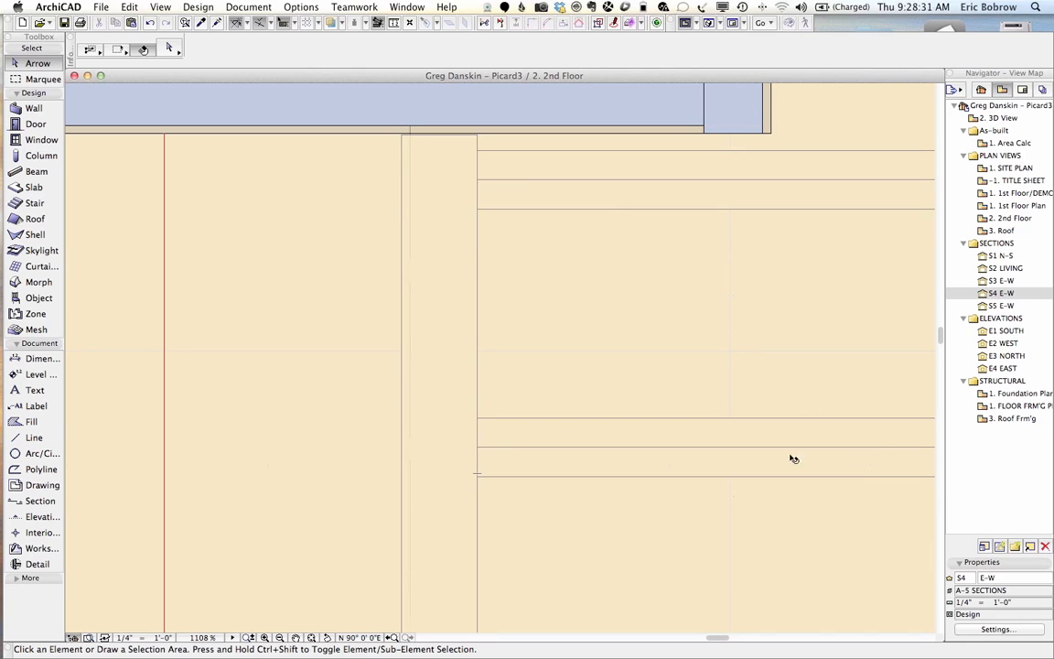
Show the Quick Options, try the Construction model view option and restore Design
{"action": "left_click", "coordinate": [105, 639]}
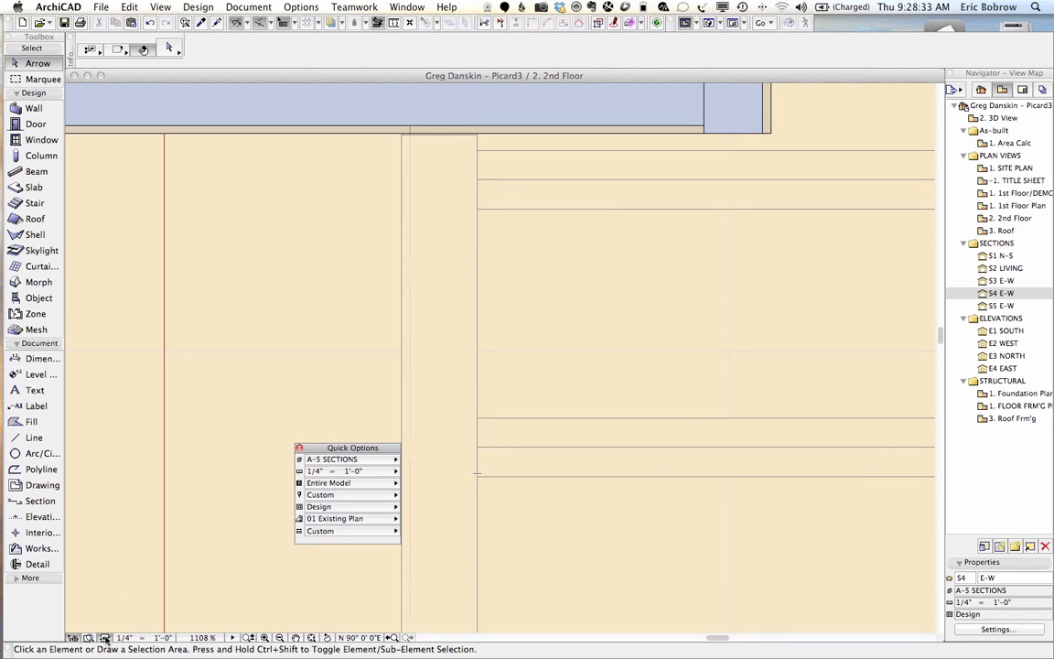
{"action": "left_click", "coordinate": [354, 506]}
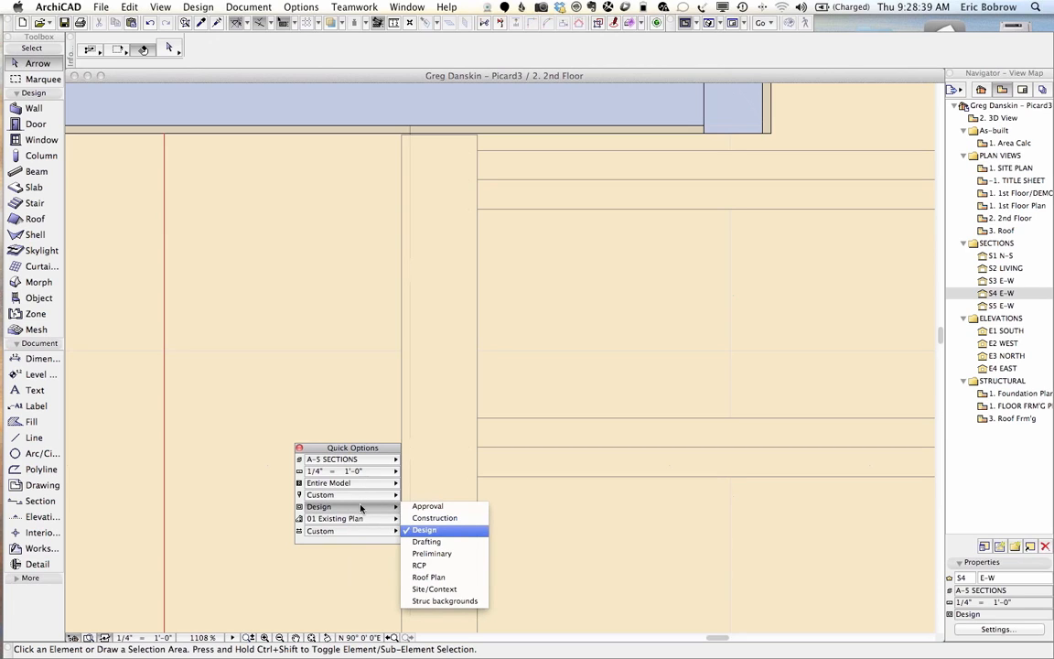
{"action": "left_click", "coordinate": [428, 518]}
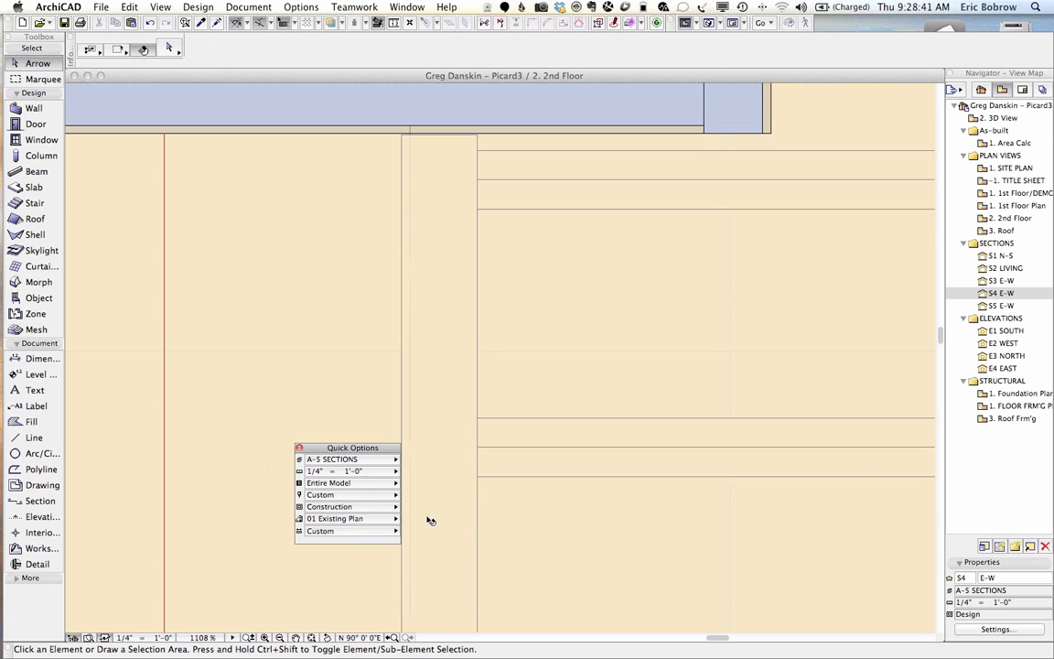
{"action": "left_click", "coordinate": [371, 510]}
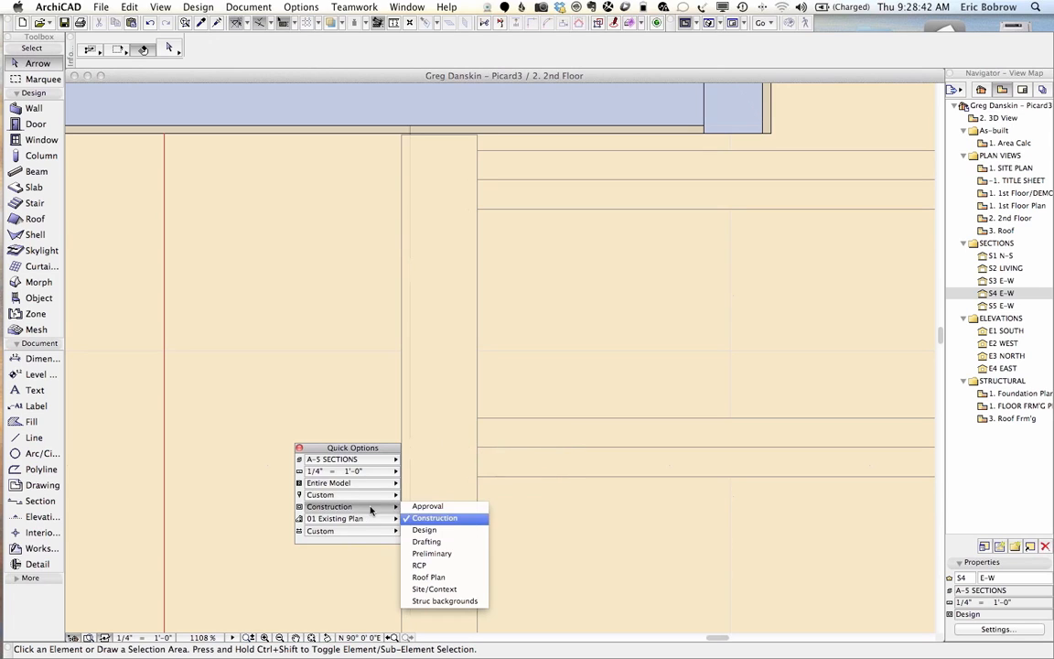
{"action": "left_click", "coordinate": [424, 530]}
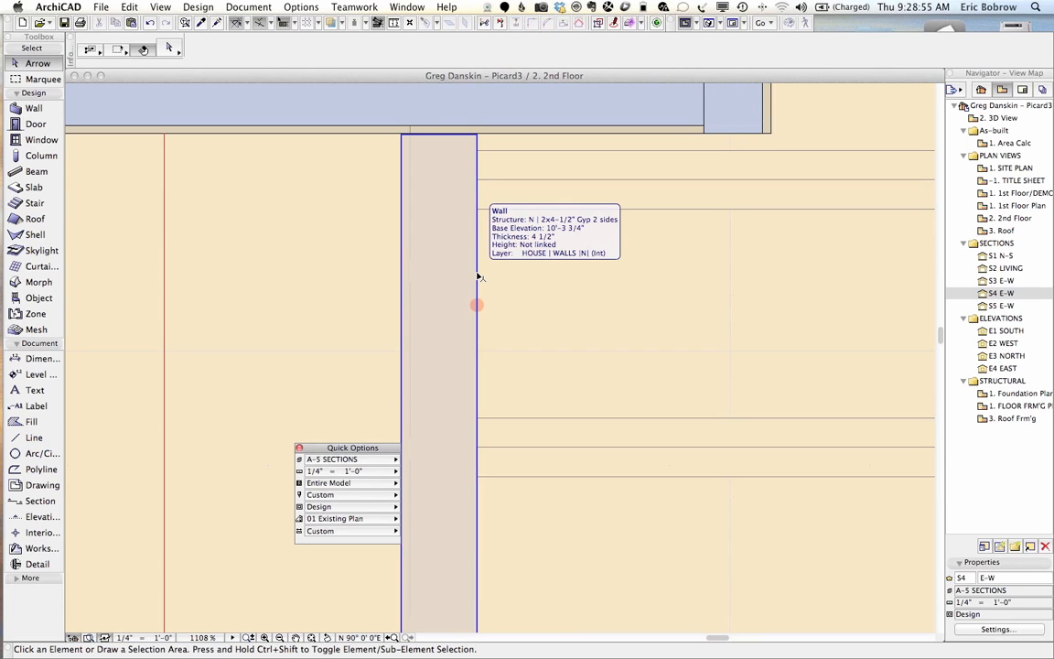
Shorten the I-joist under the low wall to the ceiling slab's edge, giving a 13'-8 1/8" beam length, and return to section S4 E-W
{"action": "left_click", "coordinate": [409, 292]}
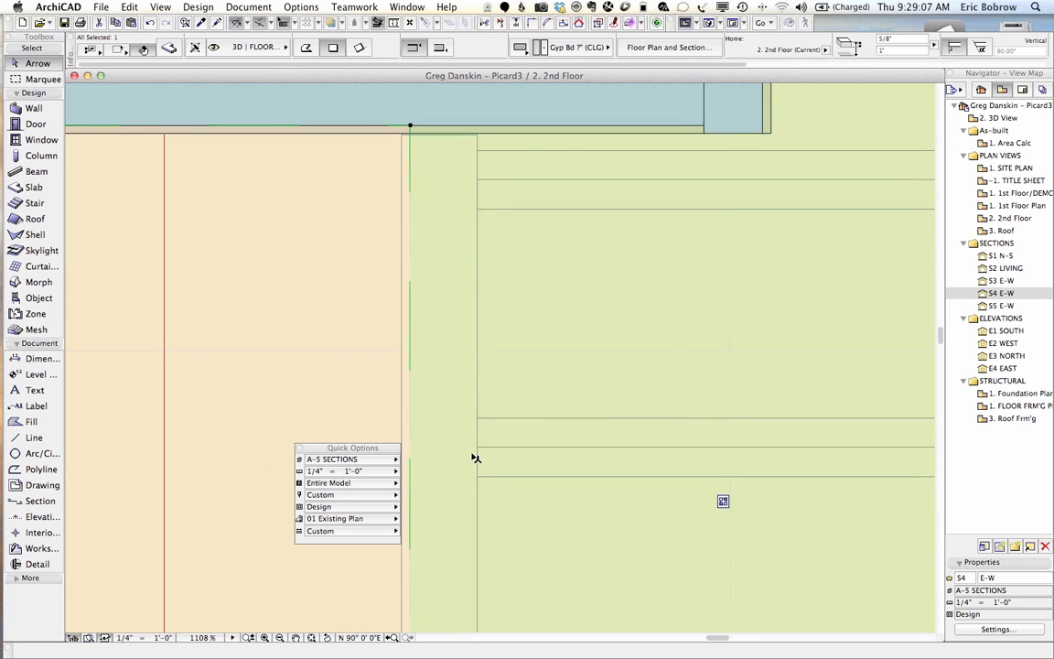
{"action": "left_click", "coordinate": [405, 450]}
{"action": "left_click_drag", "start_coordinate": [374, 447], "coordinate": [348, 447]}
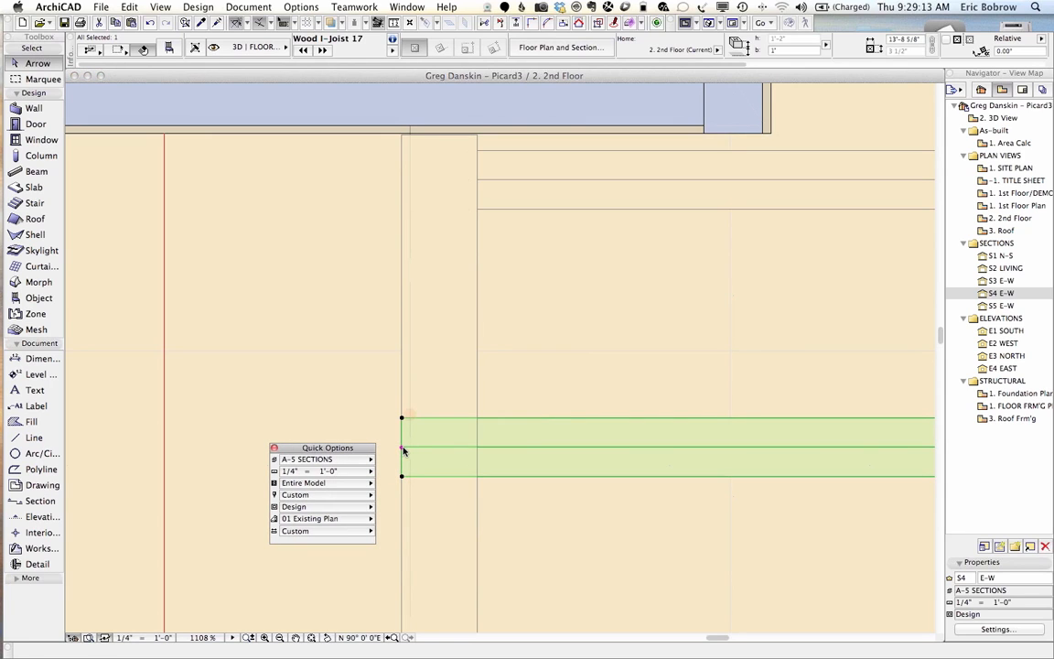
{"action": "left_click", "coordinate": [404, 449]}
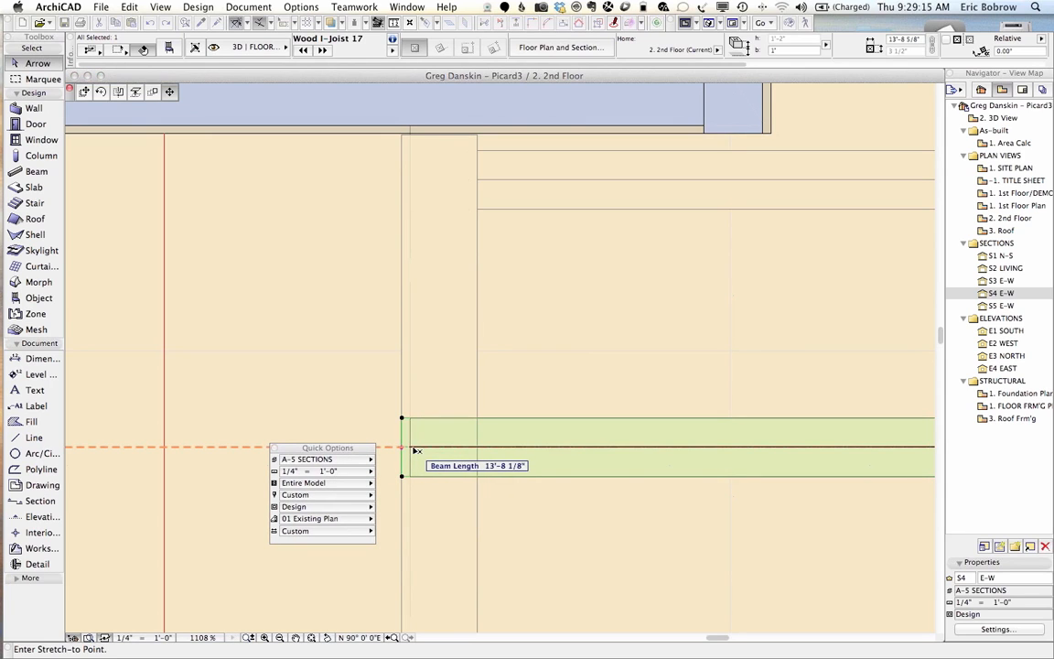
{"action": "left_click", "coordinate": [410, 449]}
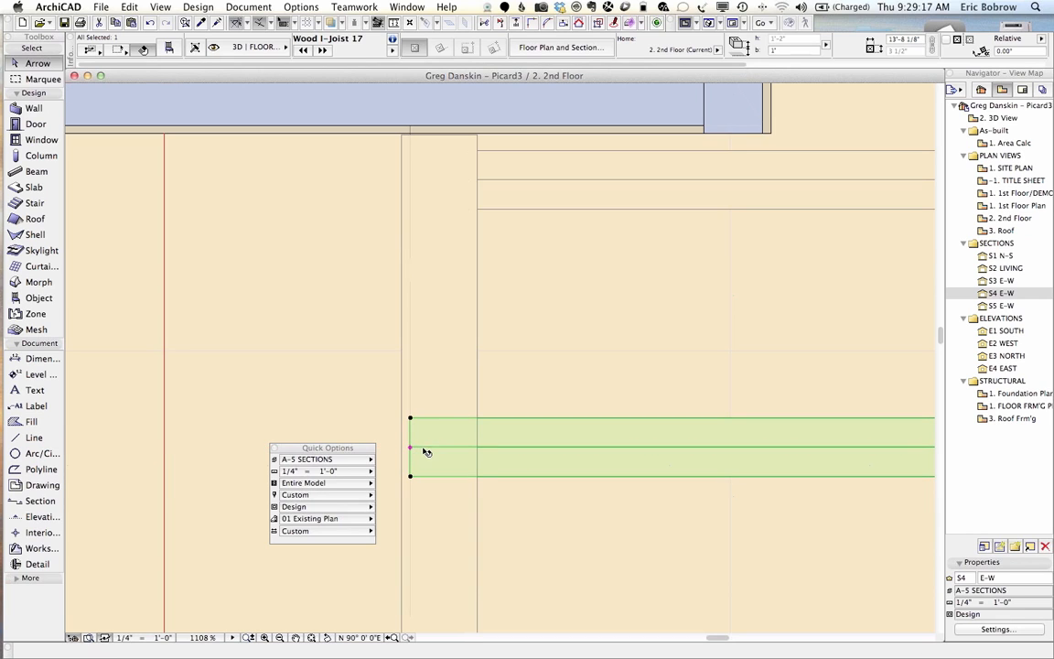
{"action": "left_click", "coordinate": [407, 7]}
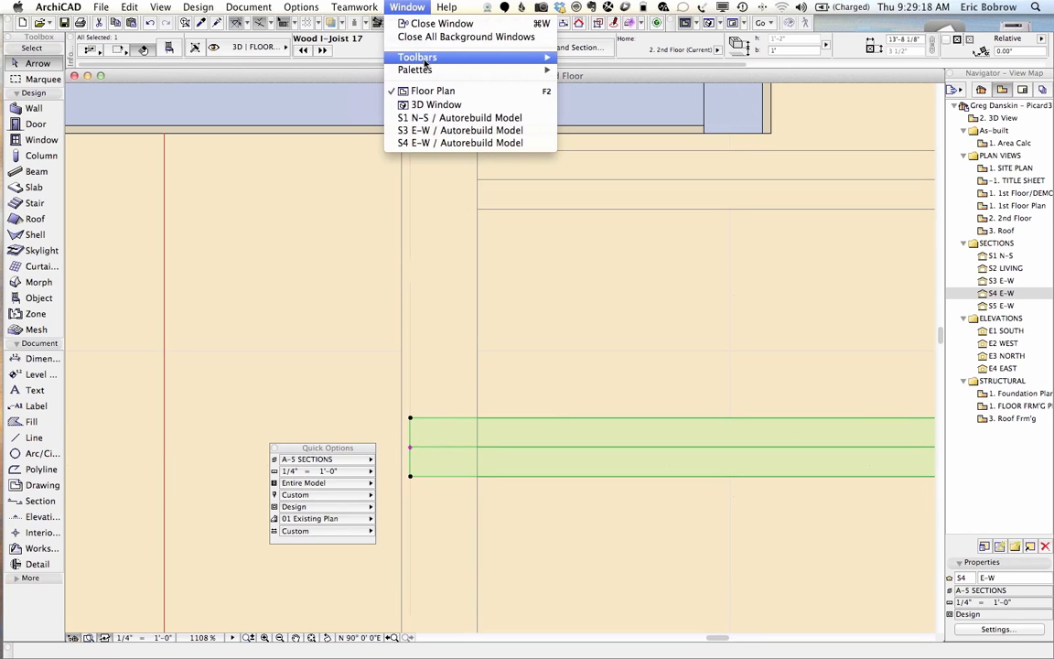
{"action": "left_click", "coordinate": [421, 143]}
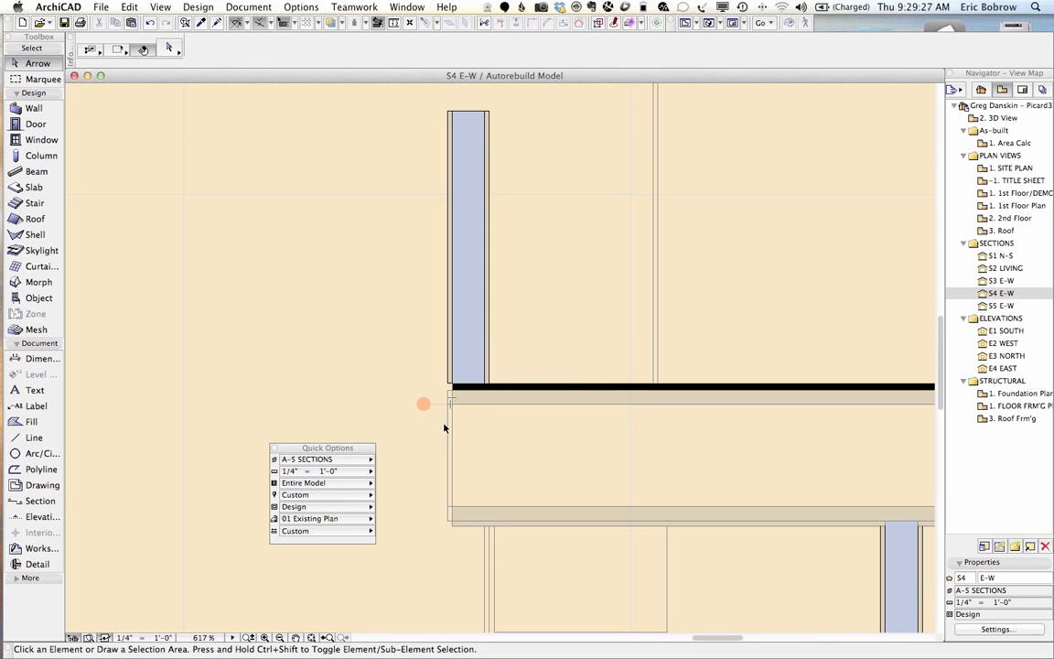
Try moving the low wall down to the top of the joist, at a base offset of 2'-2"
{"action": "left_click", "coordinate": [465, 365]}
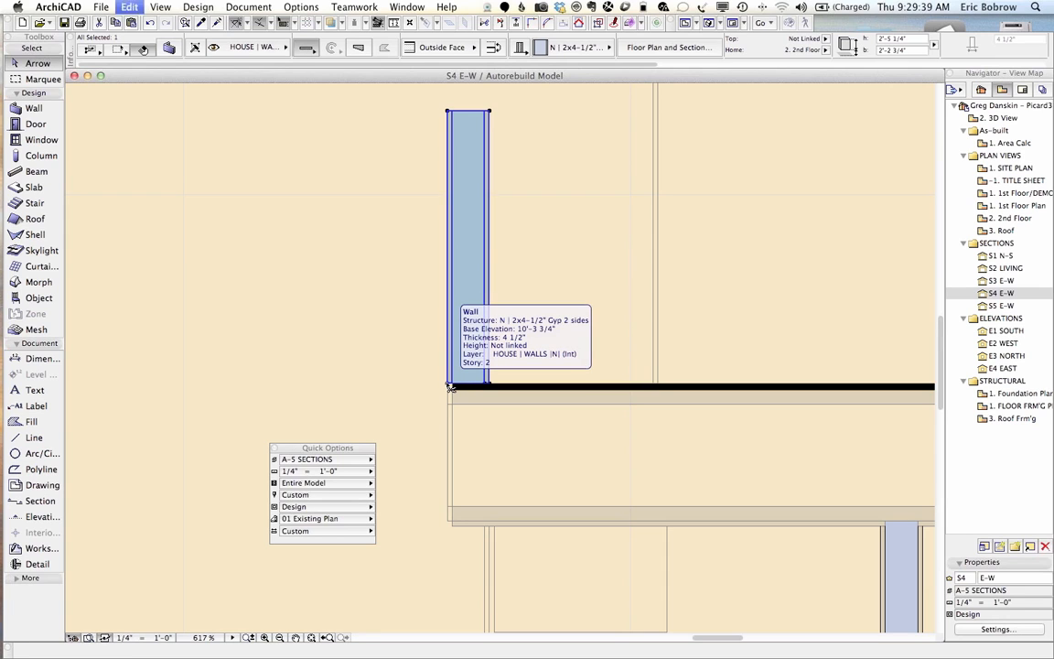
{"action": "left_click", "coordinate": [449, 385]}
{"action": "left_click", "coordinate": [450, 393]}
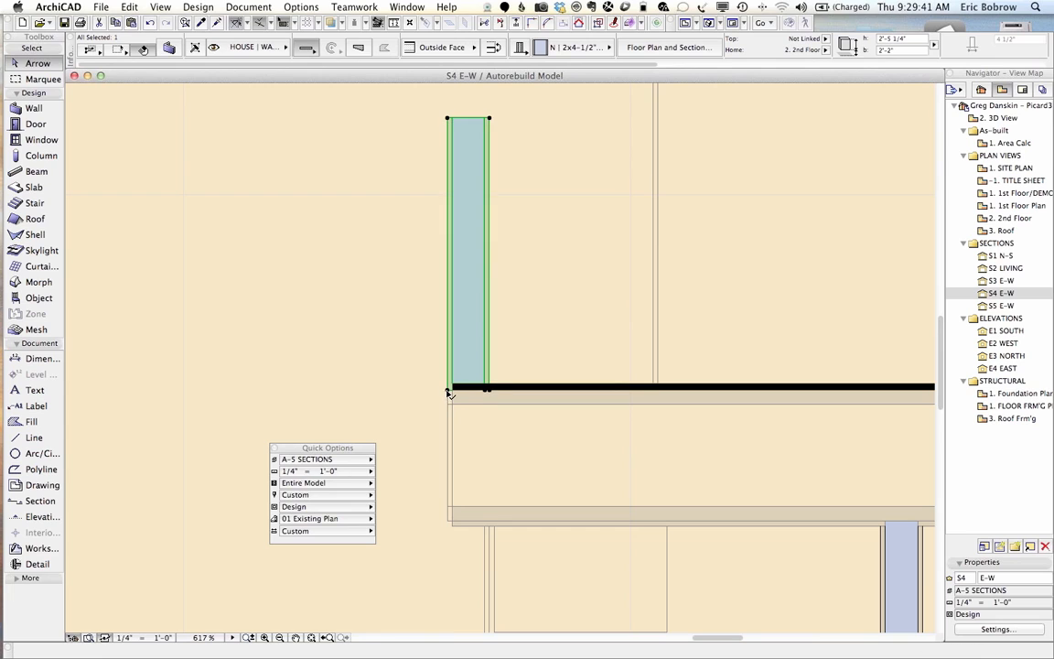
{"action": "scroll", "coordinate": [429, 397], "scroll_direction": "up", "scroll_amount": 2}
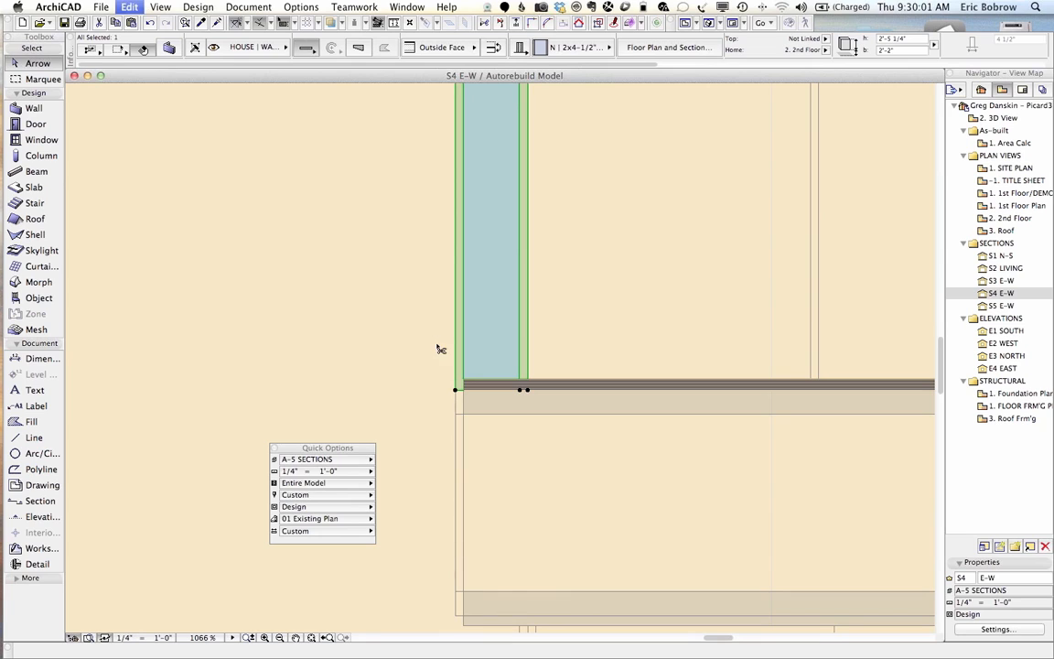
{"action": "scroll", "coordinate": [433, 309], "scroll_direction": "down", "scroll_amount": 5}
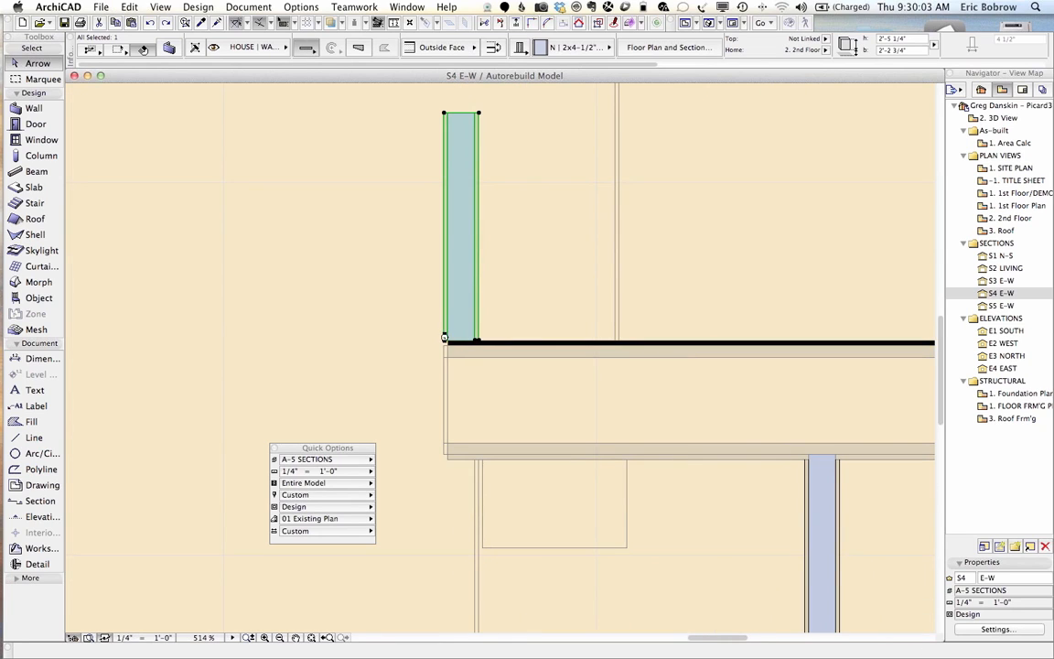
Try stretching the low wall's bottom down to the ceiling's underside, for a height of 3'-8 5/8", and check it against the plywood floor slab
{"action": "left_click", "coordinate": [443, 341]}
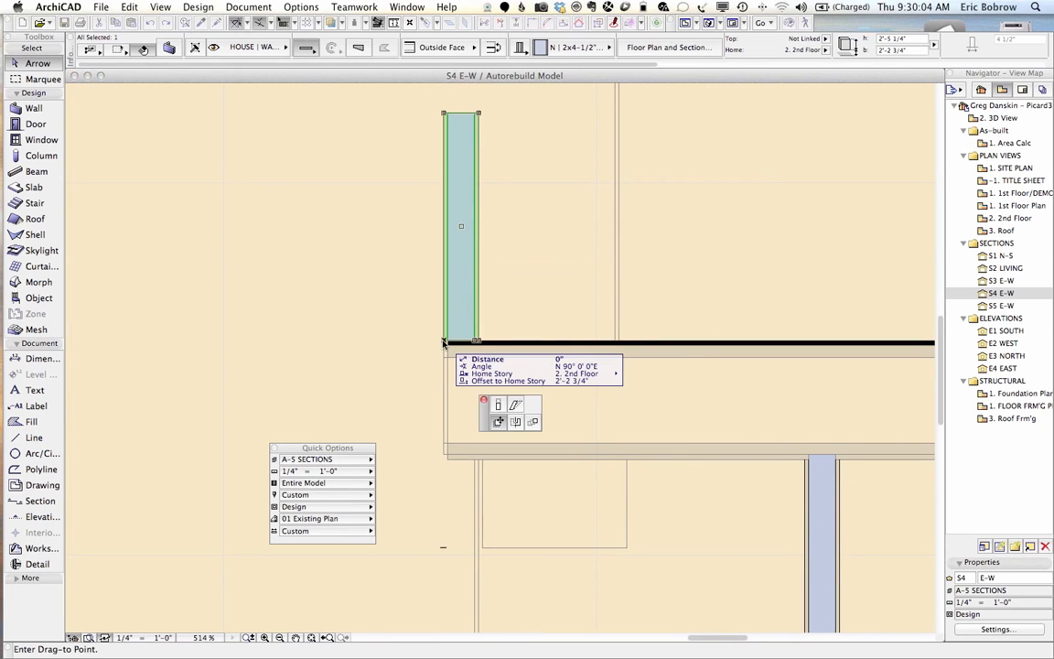
{"action": "left_click", "coordinate": [498, 403]}
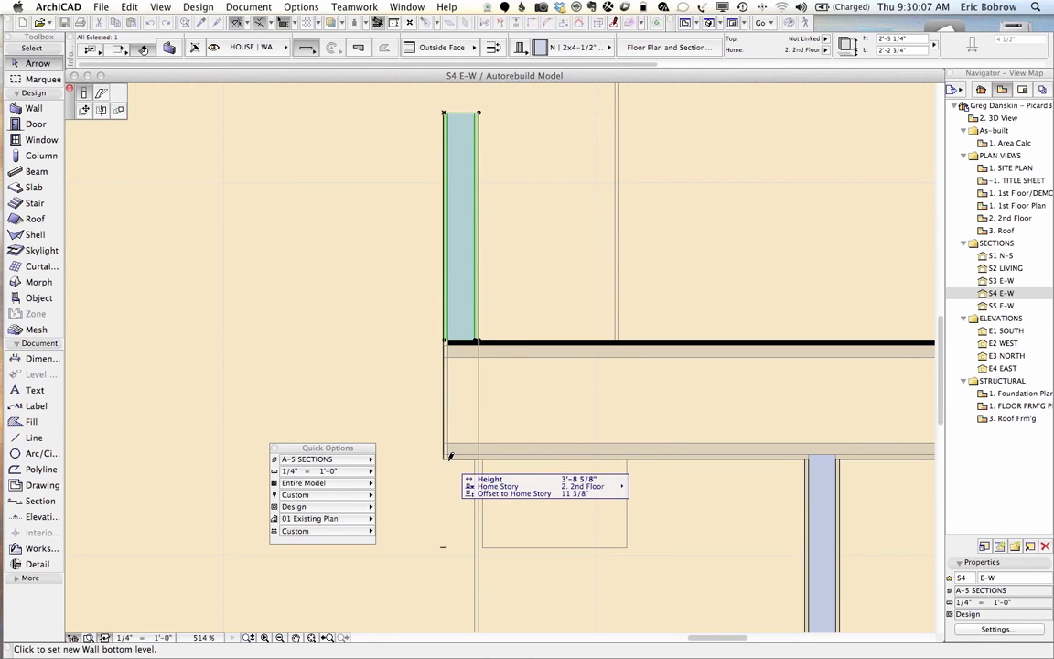
{"action": "left_click", "coordinate": [450, 455]}
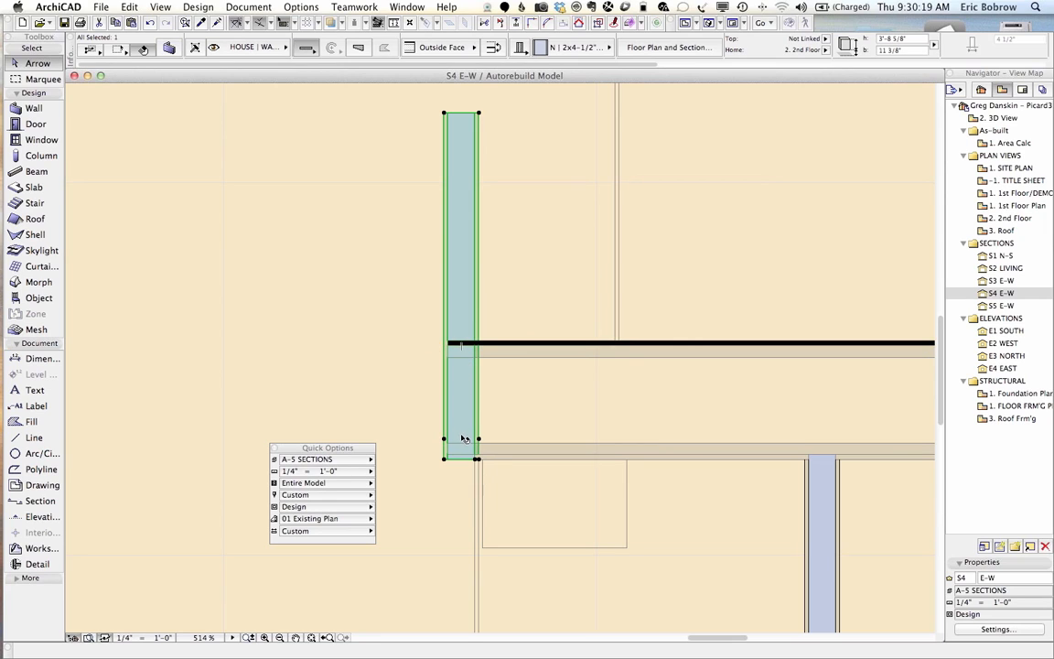
{"action": "left_click", "coordinate": [487, 346]}
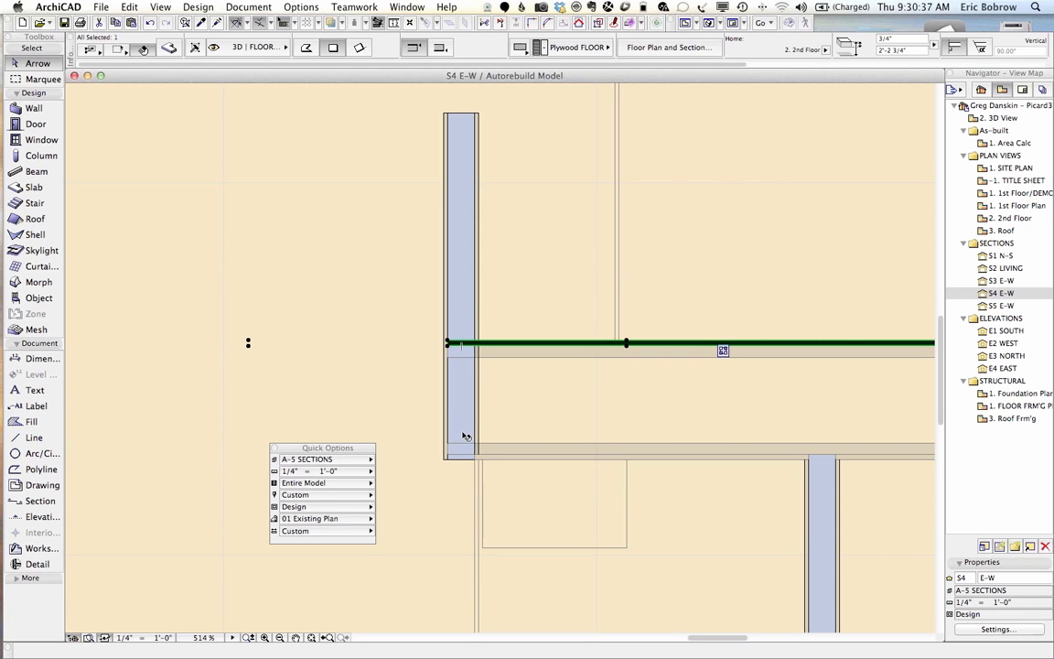
{"action": "mouse_move", "coordinate": [465, 437]}
{"action": "left_click", "coordinate": [472, 369], "text": "shift"}
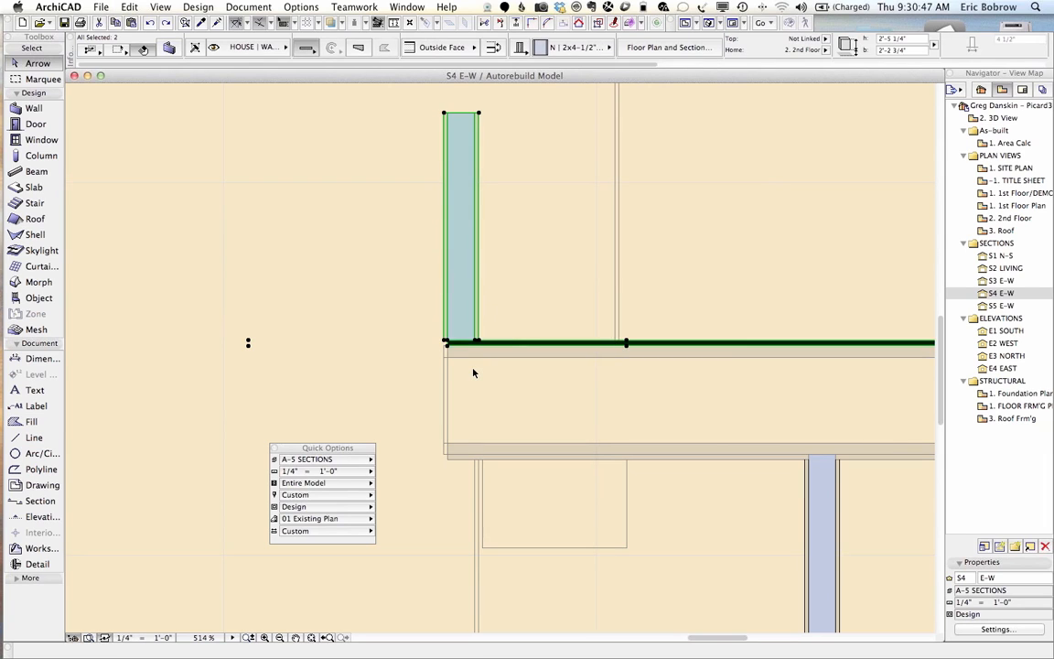
Clear the selection in the section, return to the second-floor plan and deselect the low wall and joist there
{"action": "key", "text": "Escape"}
{"action": "mouse_move", "coordinate": [501, 346]}
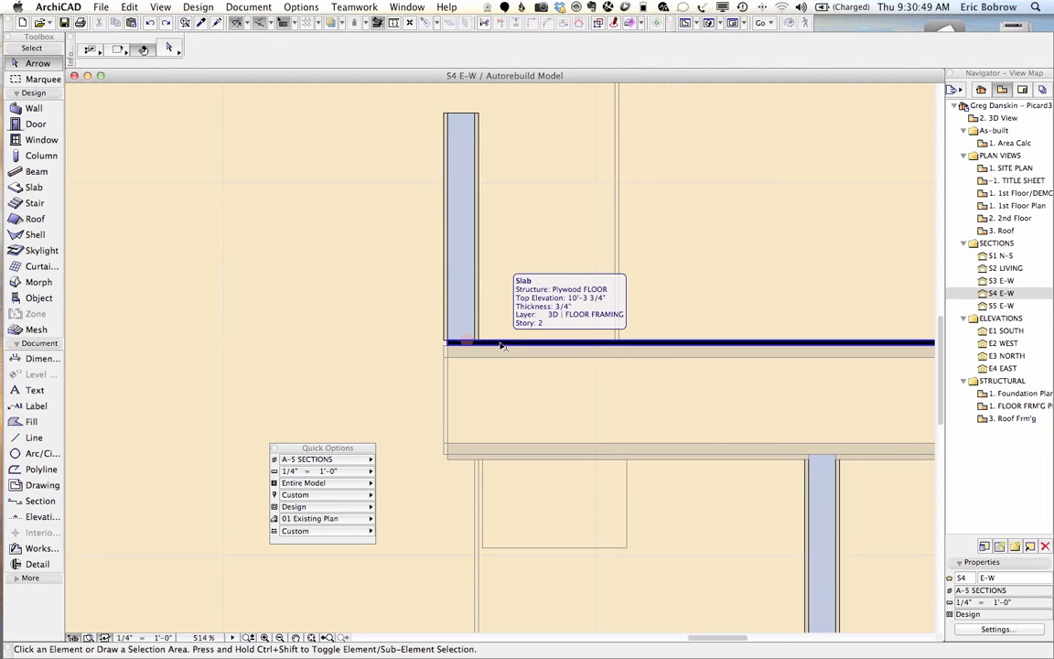
{"action": "key", "text": "F2"}
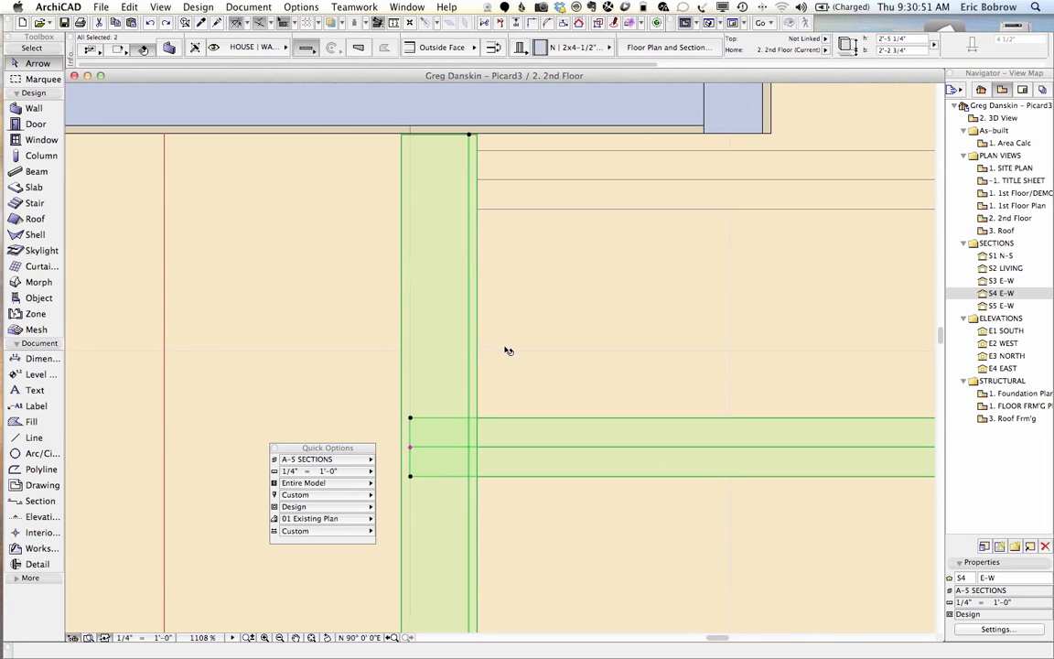
{"action": "key", "text": "Escape"}
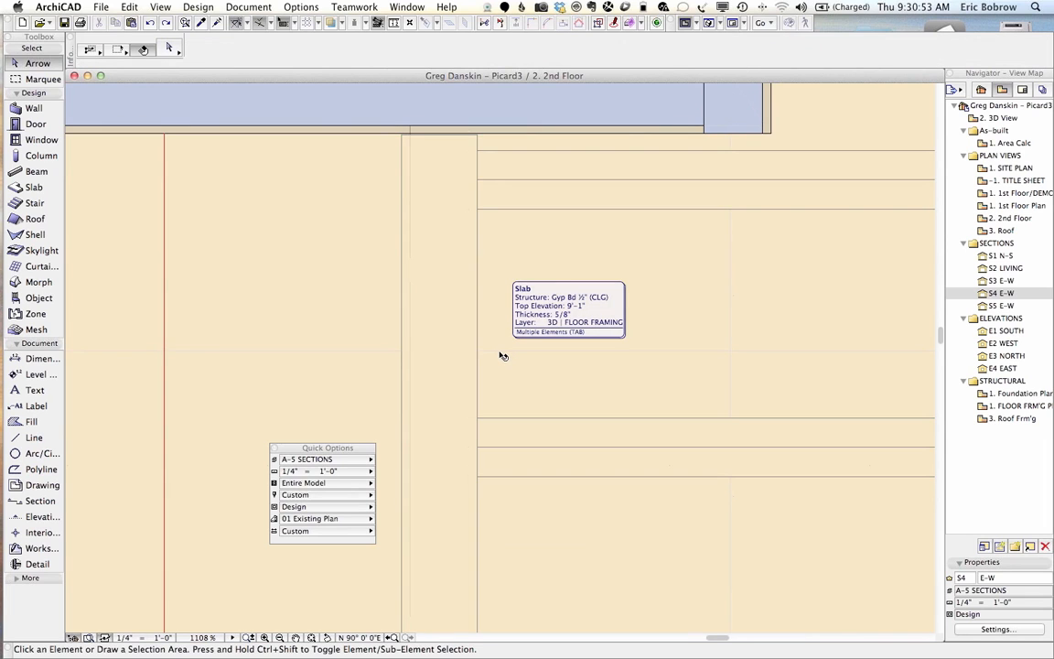
Select the gypsum ceiling slab and the plywood floor slab in turn on the second-floor plan to compare their structures and edges
{"action": "left_click", "coordinate": [502, 356]}
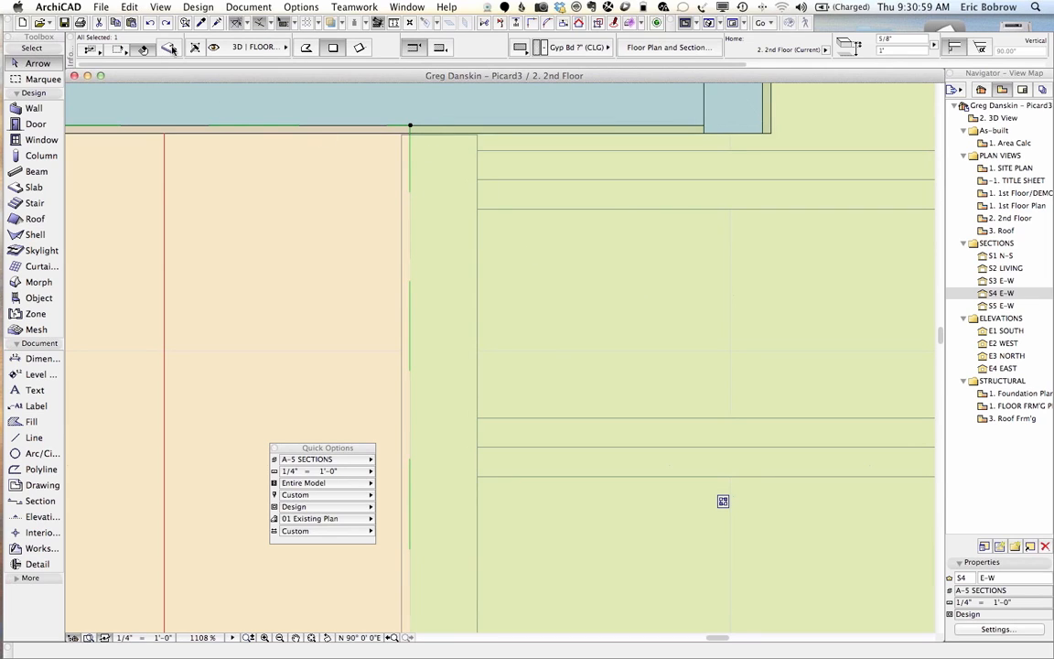
{"action": "left_click", "coordinate": [520, 47]}
{"action": "left_click", "coordinate": [521, 49]}
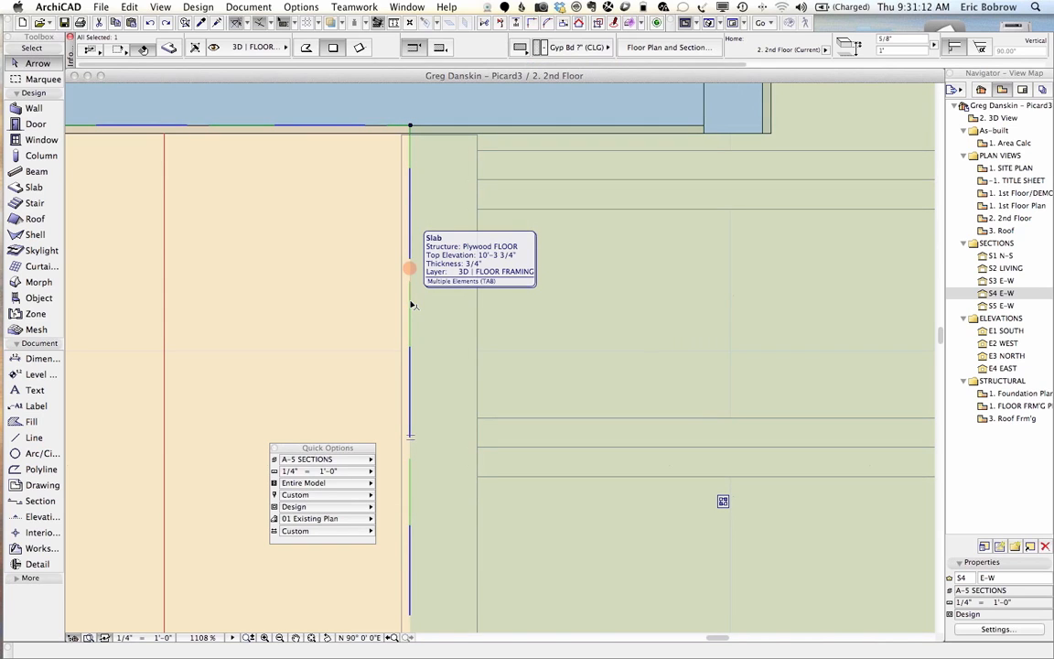
{"action": "left_click", "coordinate": [413, 305]}
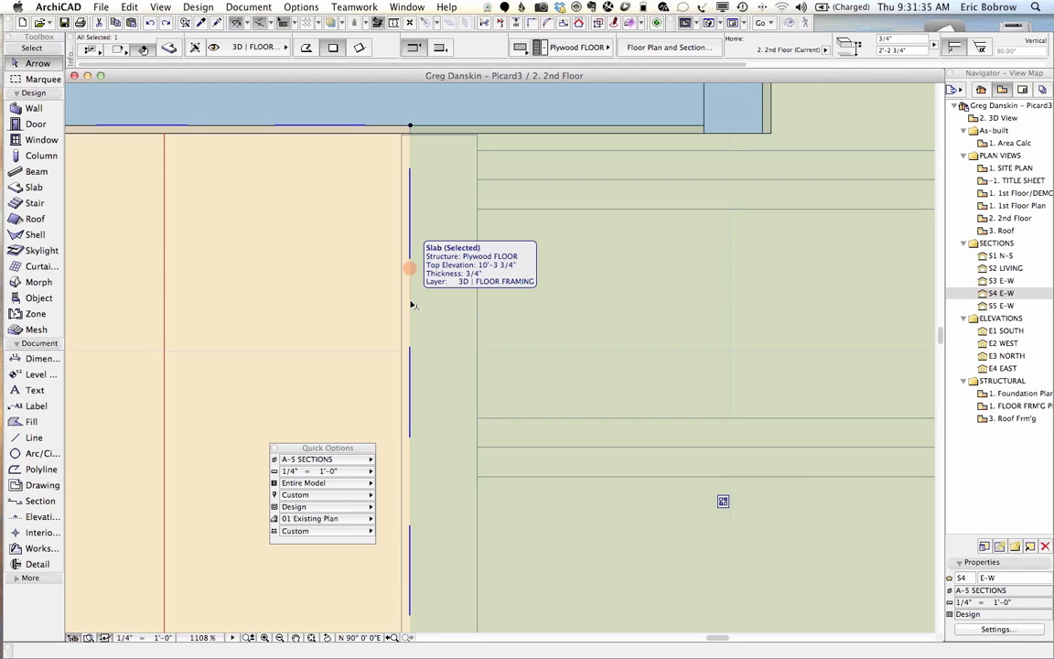
{"action": "key", "text": "Escape"}
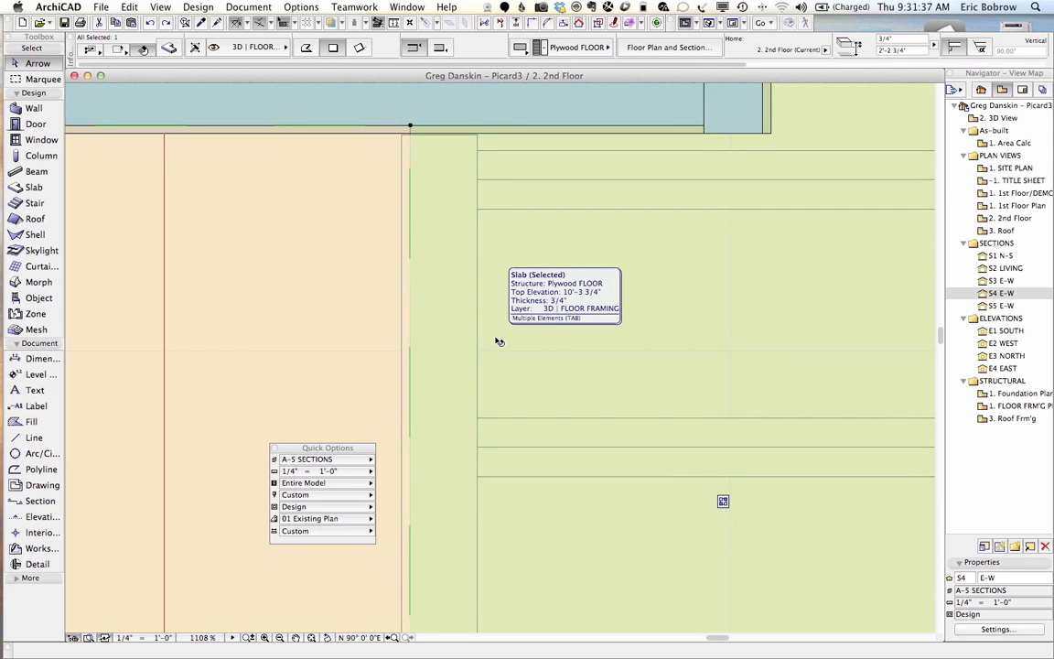
{"action": "left_click", "coordinate": [497, 342]}
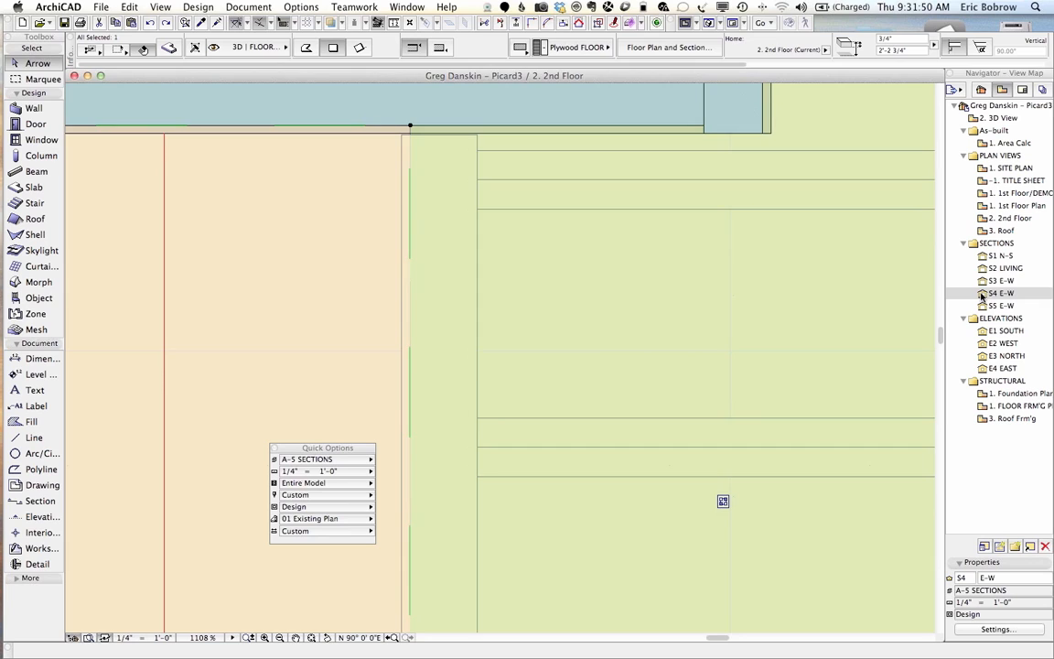
Return to section S4 E-W and examine where the first-floor interior wall meets the ceiling and floor framing
{"action": "double_click", "coordinate": [987, 293]}
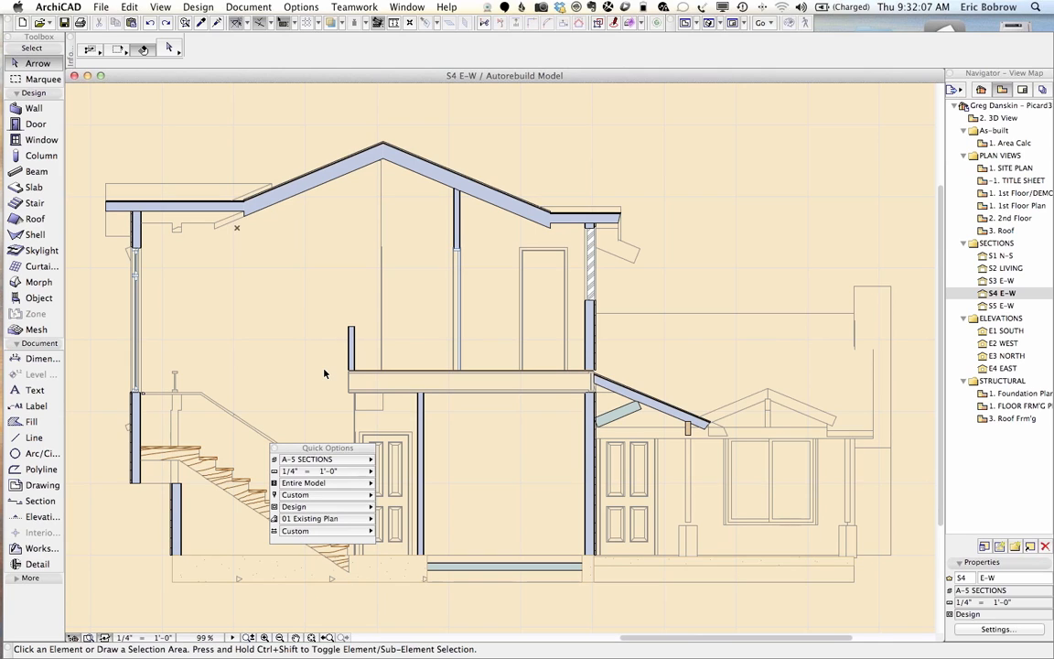
{"action": "mouse_move", "coordinate": [383, 405]}
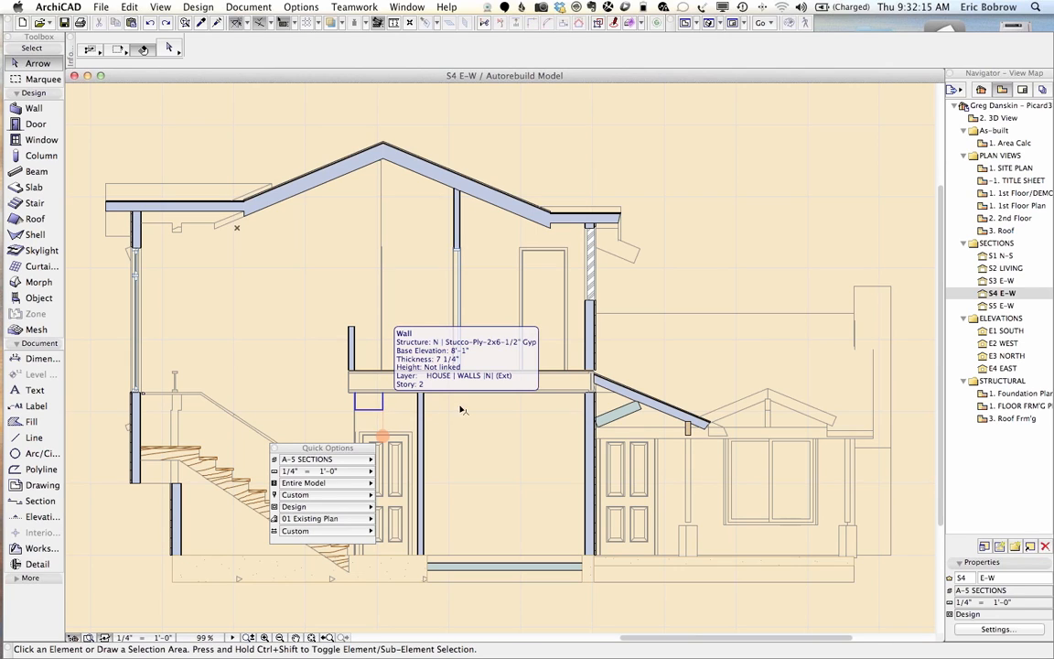
{"action": "scroll", "coordinate": [384, 402], "scroll_direction": "up", "scroll_amount": 8}
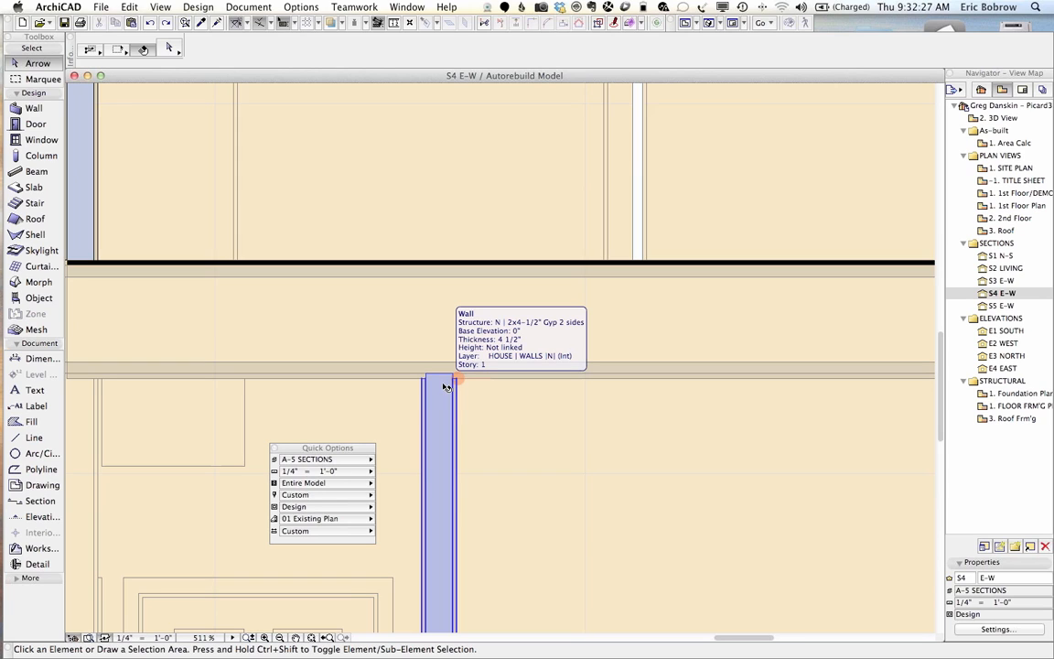
{"action": "scroll", "coordinate": [444, 386], "scroll_direction": "down", "scroll_amount": 3}
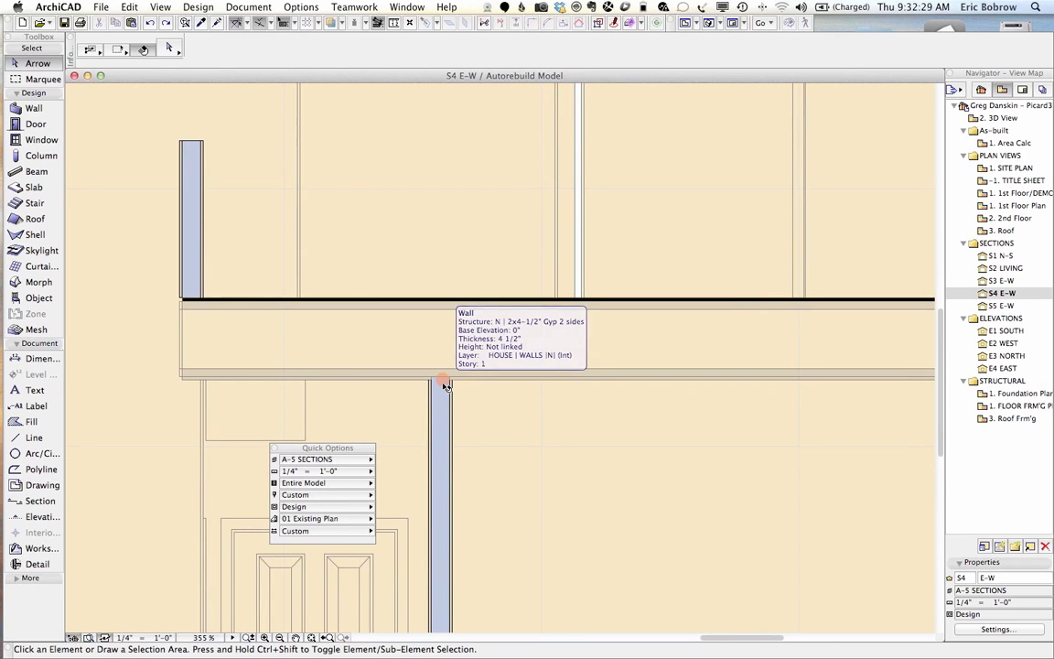
{"action": "left_click", "coordinate": [444, 387]}
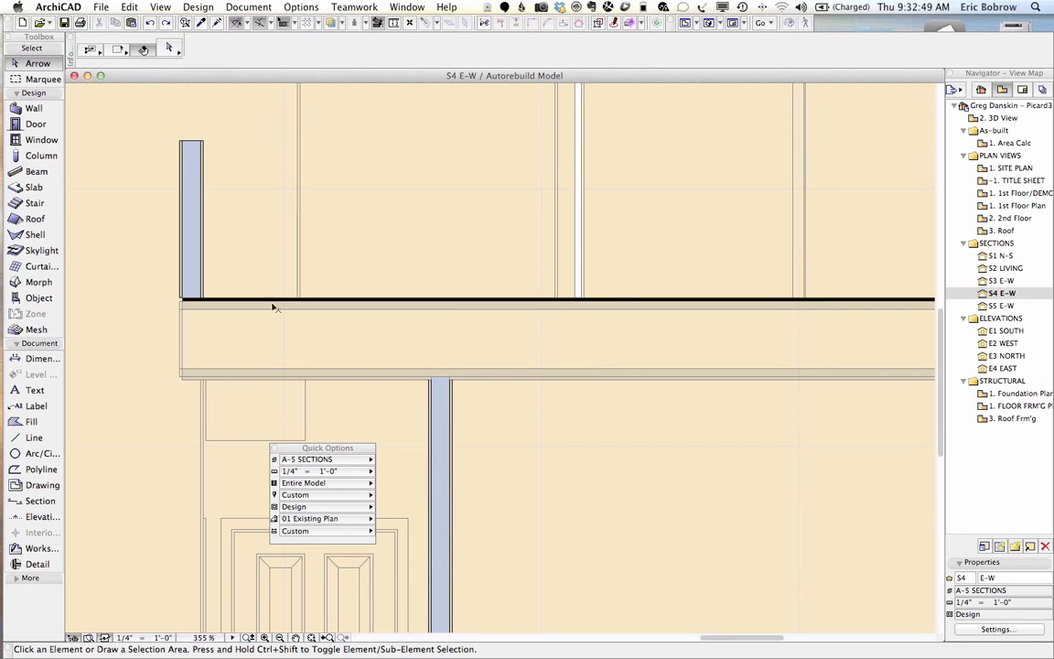
Measure the overall floor assembly depth, the ceiling thickness and the plywood thickness at the floor edge below the low wall
{"action": "scroll", "coordinate": [189, 325], "scroll_direction": "up", "scroll_amount": 5}
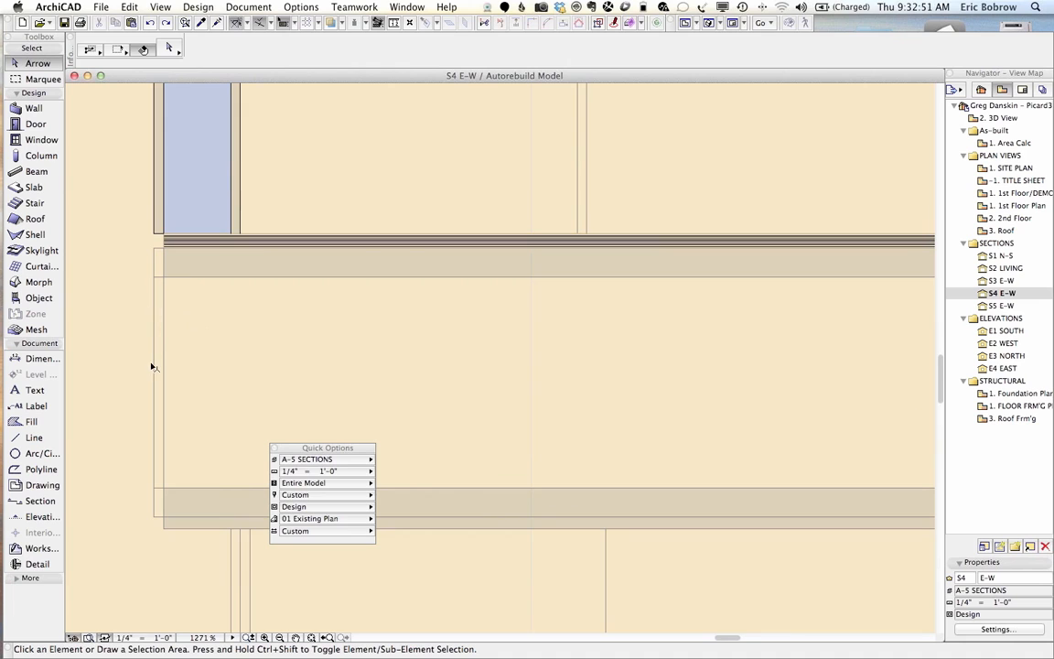
{"action": "key", "text": "m"}
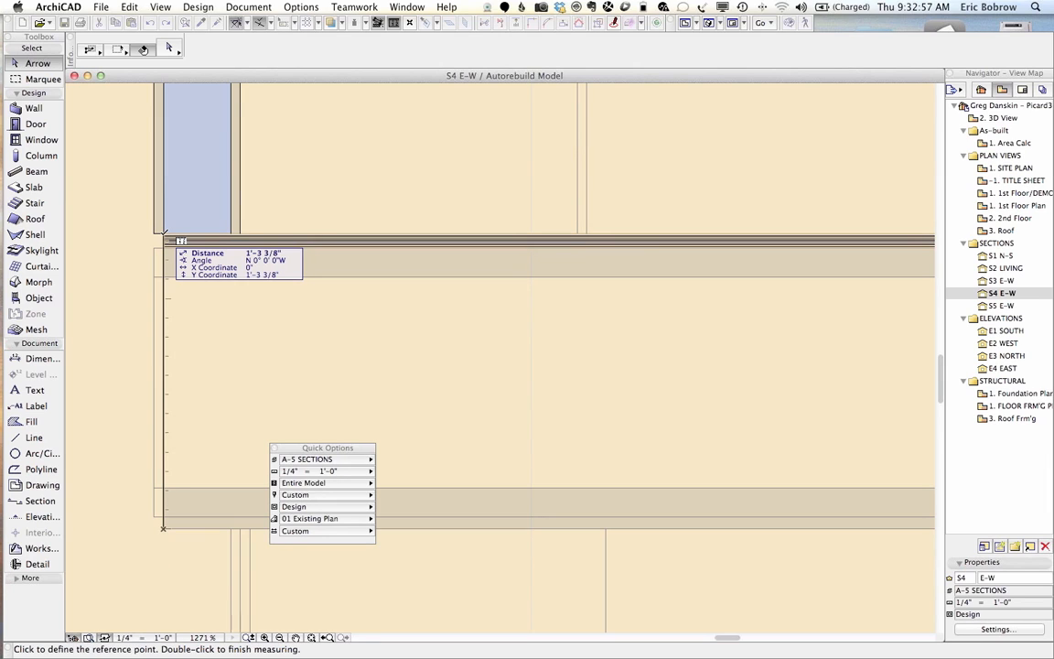
{"action": "left_click", "coordinate": [164, 236]}
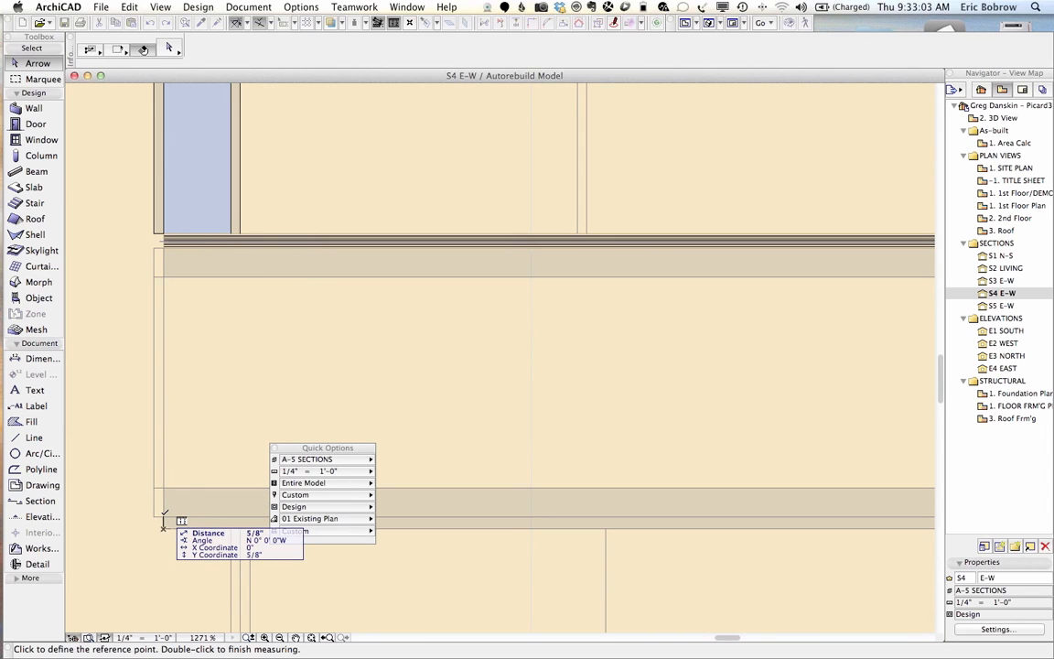
{"action": "key", "text": "Escape"}
{"action": "key", "text": "m"}
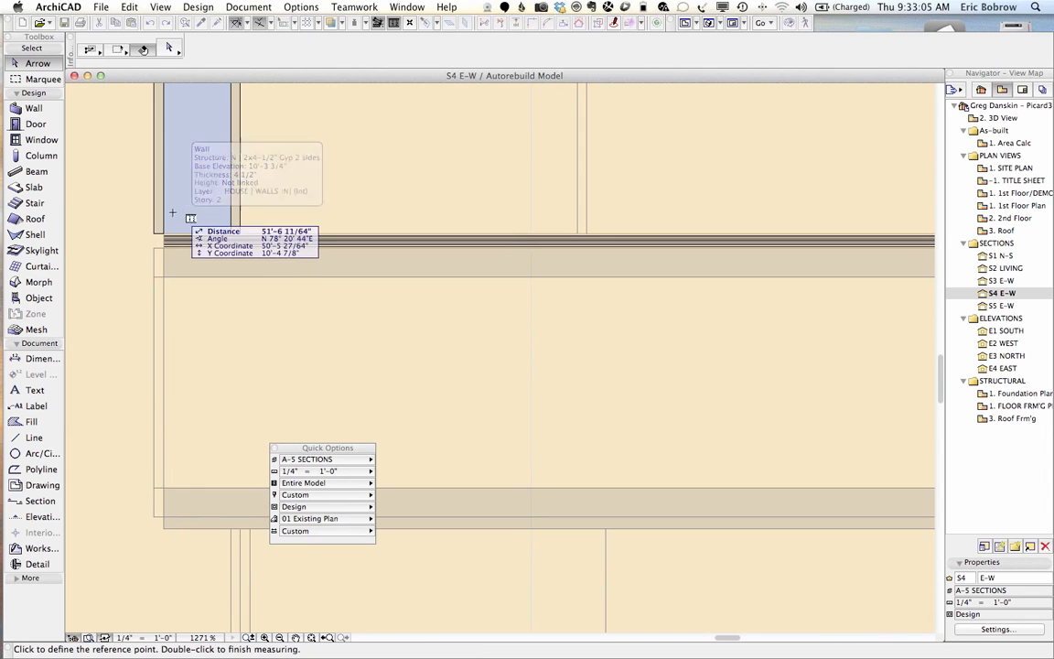
{"action": "left_click", "coordinate": [163, 234]}
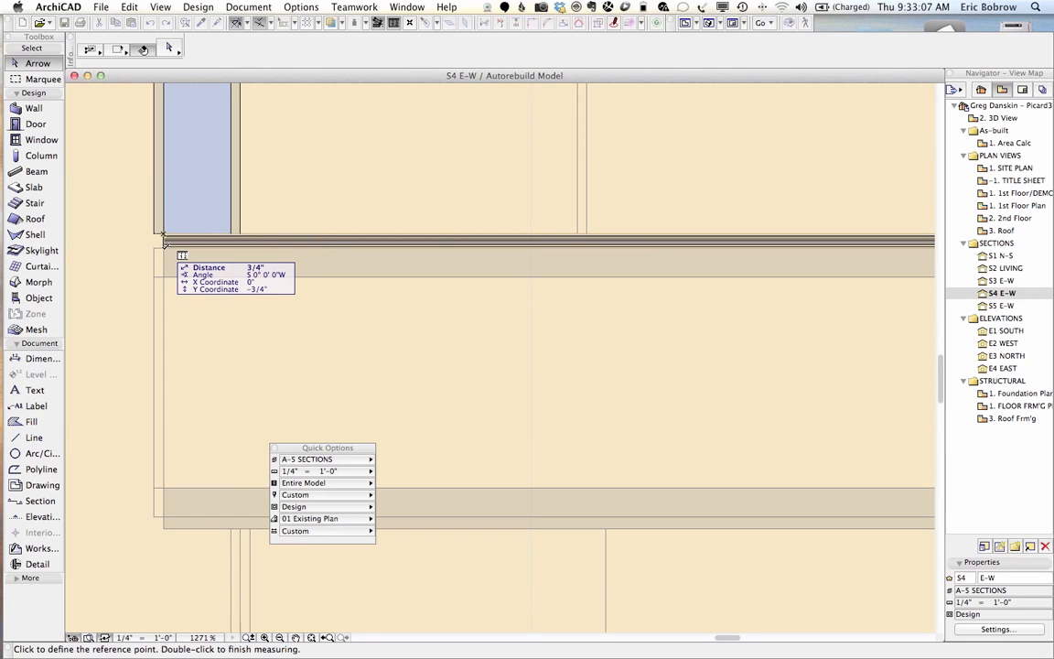
{"action": "key", "text": "Escape"}
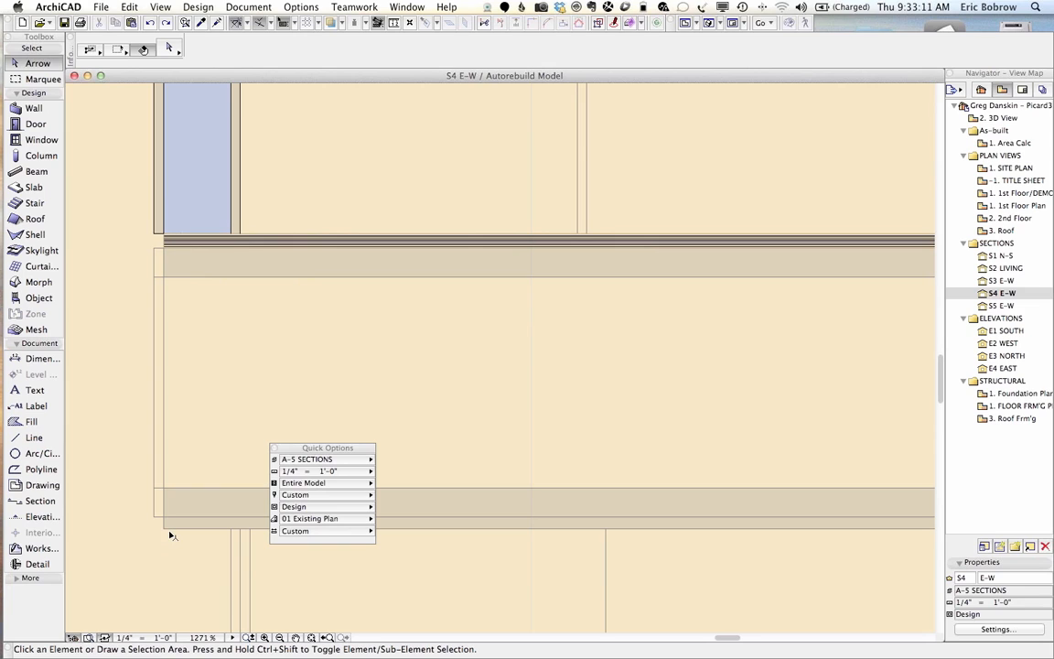
Review the existing composite structures and create a new composite named "N Floor Test"
{"action": "mouse_move", "coordinate": [169, 537]}
{"action": "left_click", "coordinate": [296, 9]}
{"action": "mouse_move", "coordinate": [302, 22]}
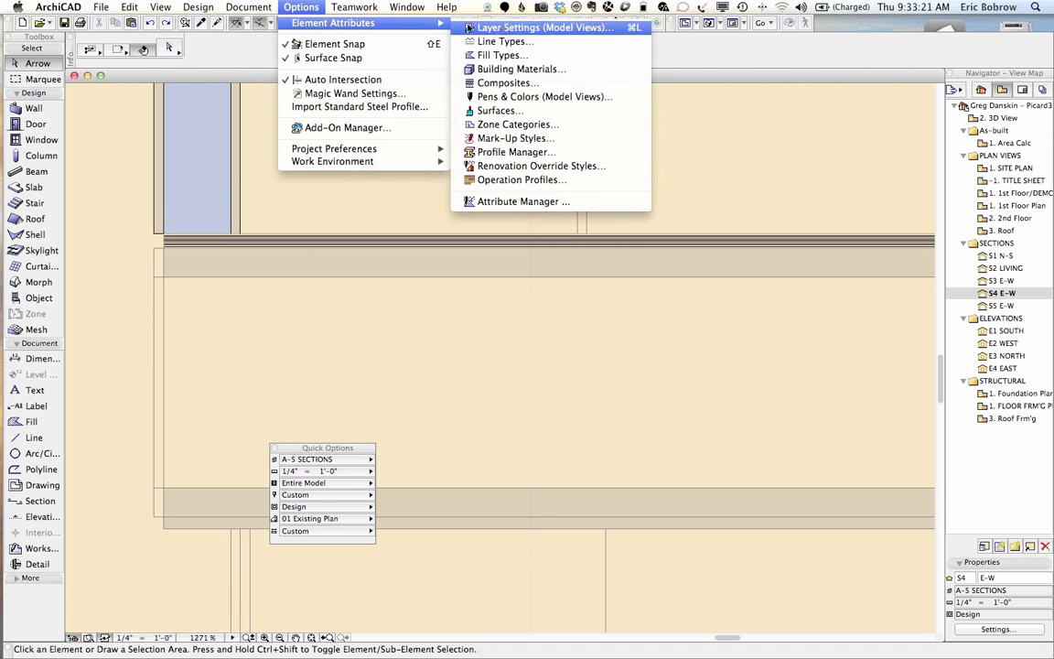
{"action": "left_click", "coordinate": [517, 81]}
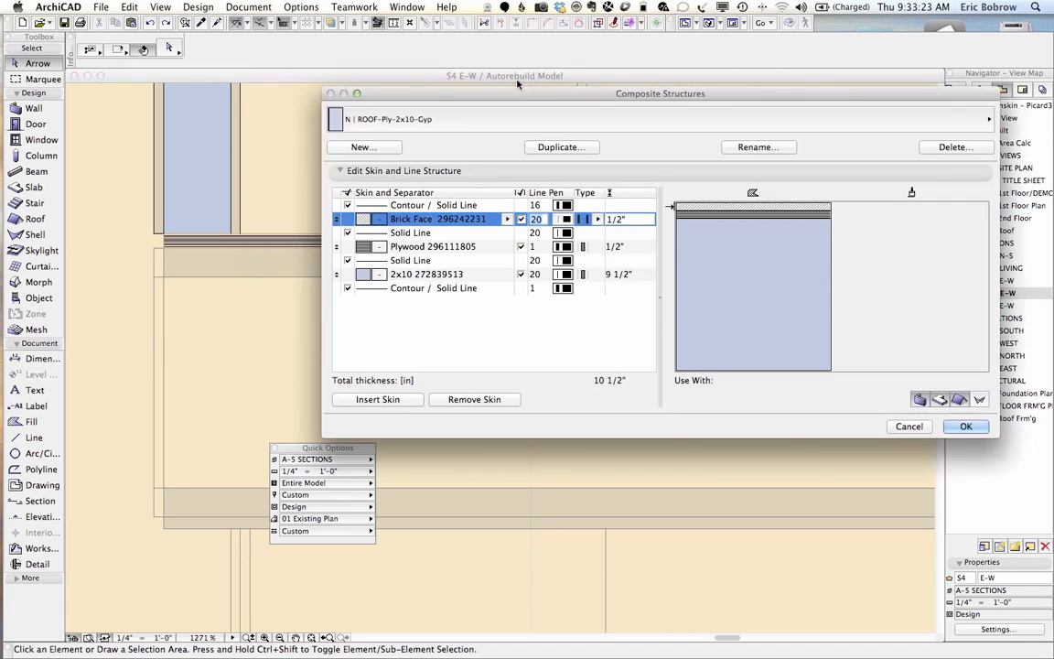
{"action": "left_click", "coordinate": [424, 111]}
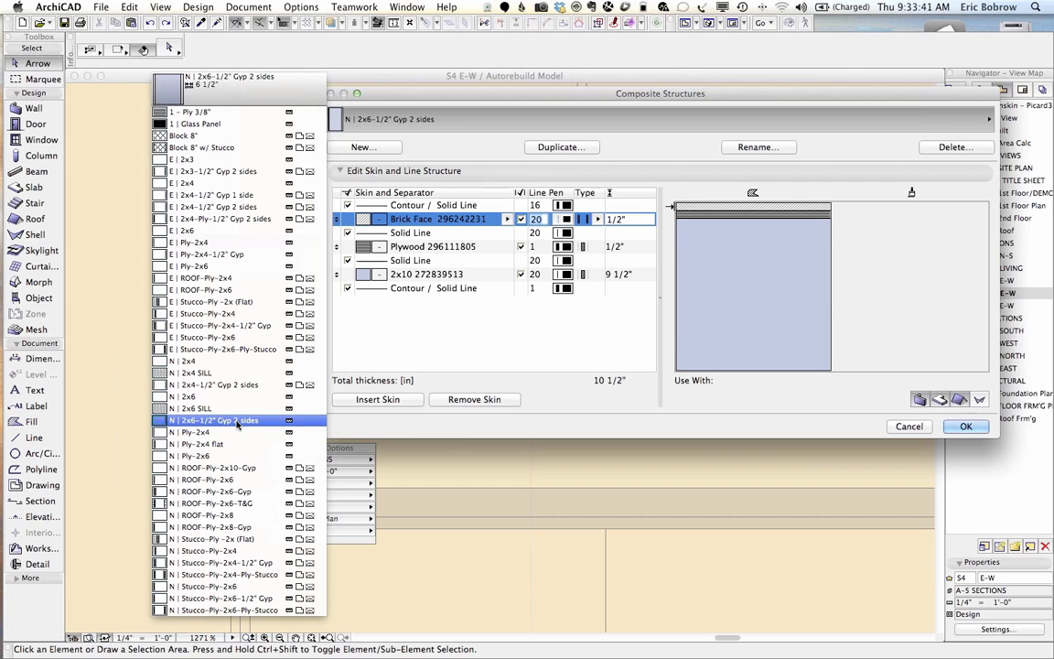
{"action": "key", "text": "Escape"}
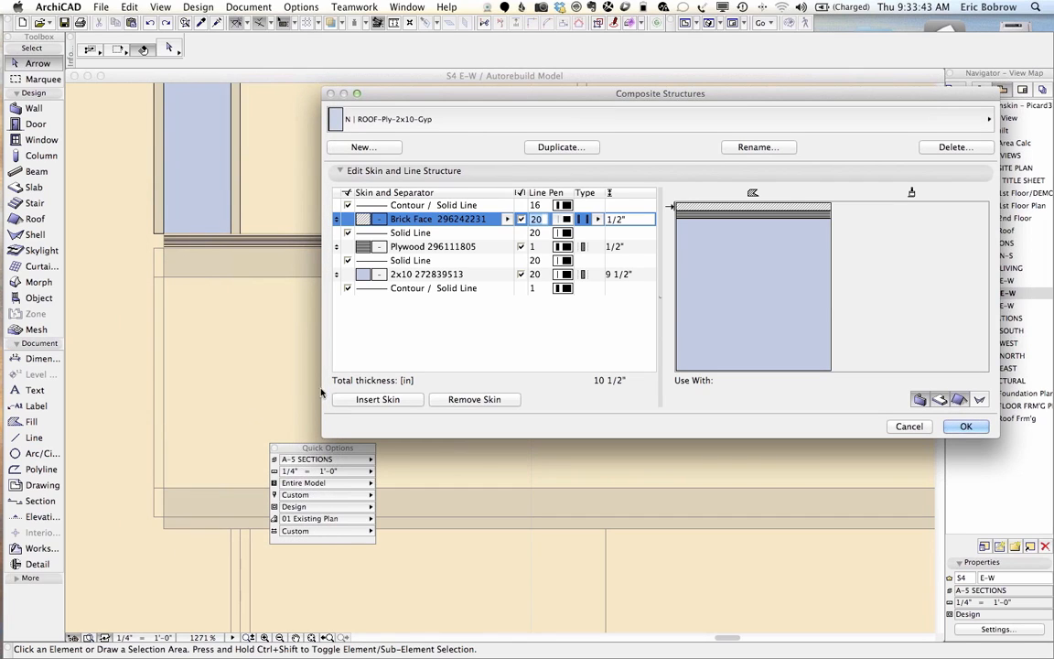
{"action": "left_click", "coordinate": [362, 147]}
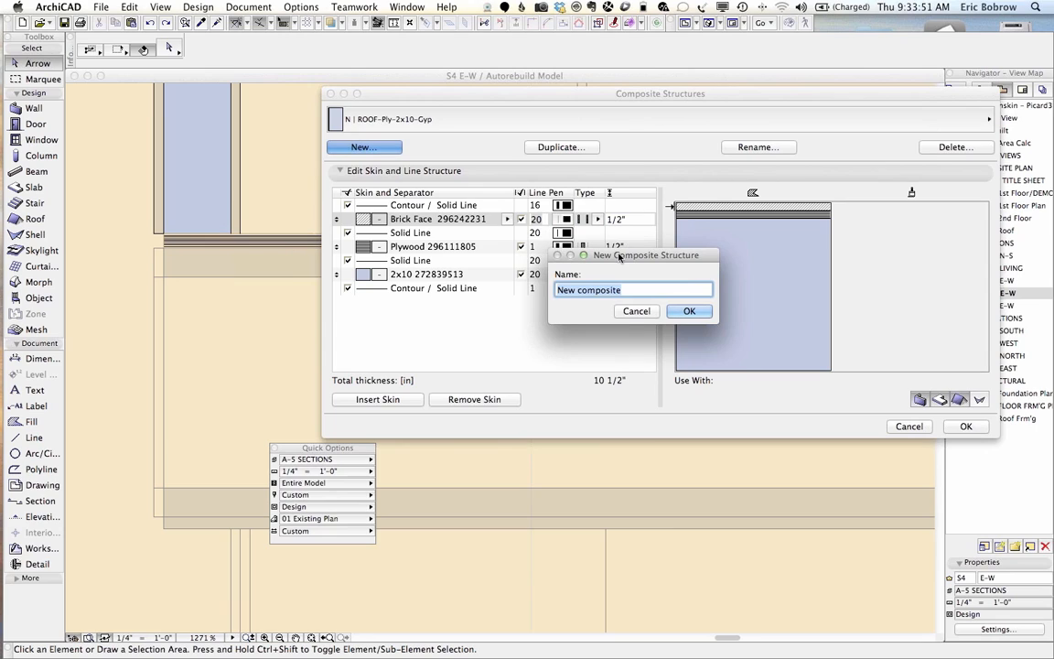
{"action": "type", "text": "N"}
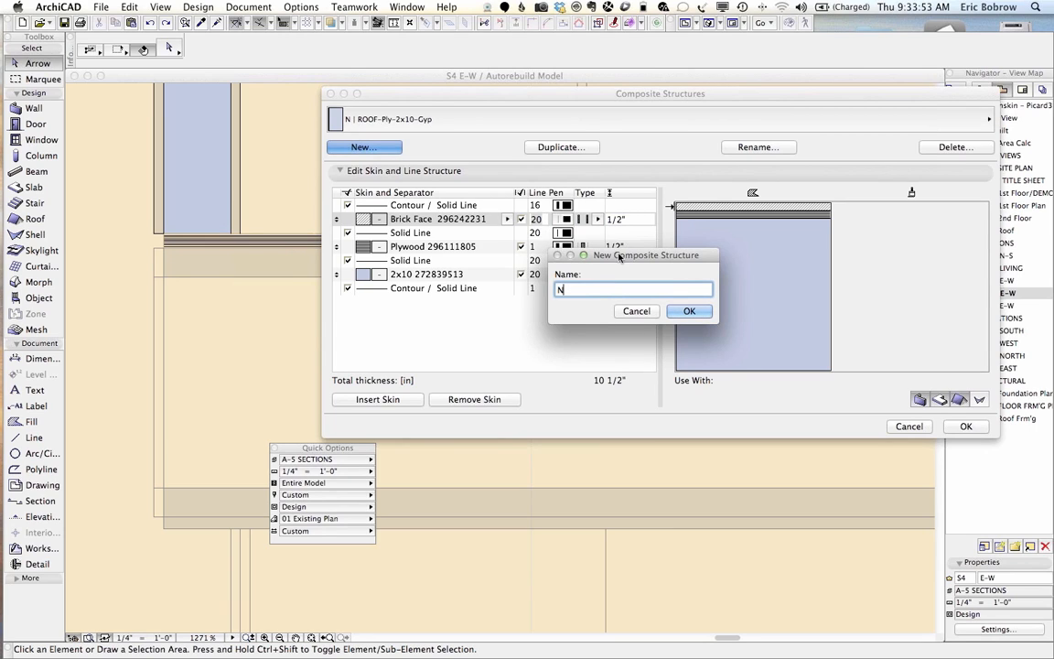
{"action": "type", "text": " Floor Test"}
{"action": "left_click", "coordinate": [686, 311]}
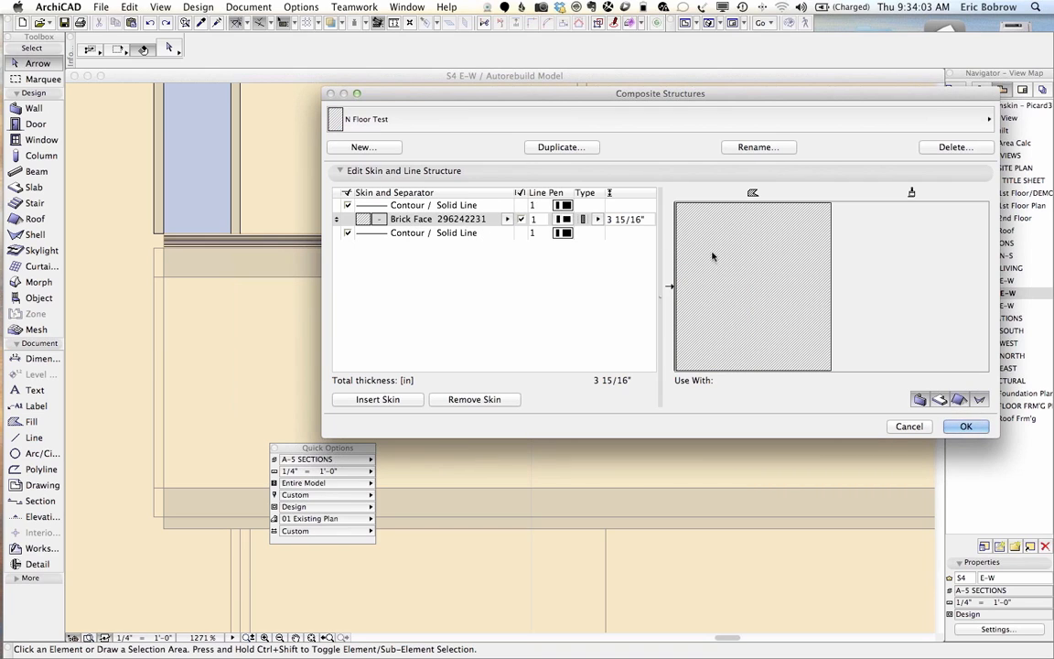
Set the composite's first skin to Plywood FLOOR with a thickness of 3/4"
{"action": "left_click", "coordinate": [507, 220]}
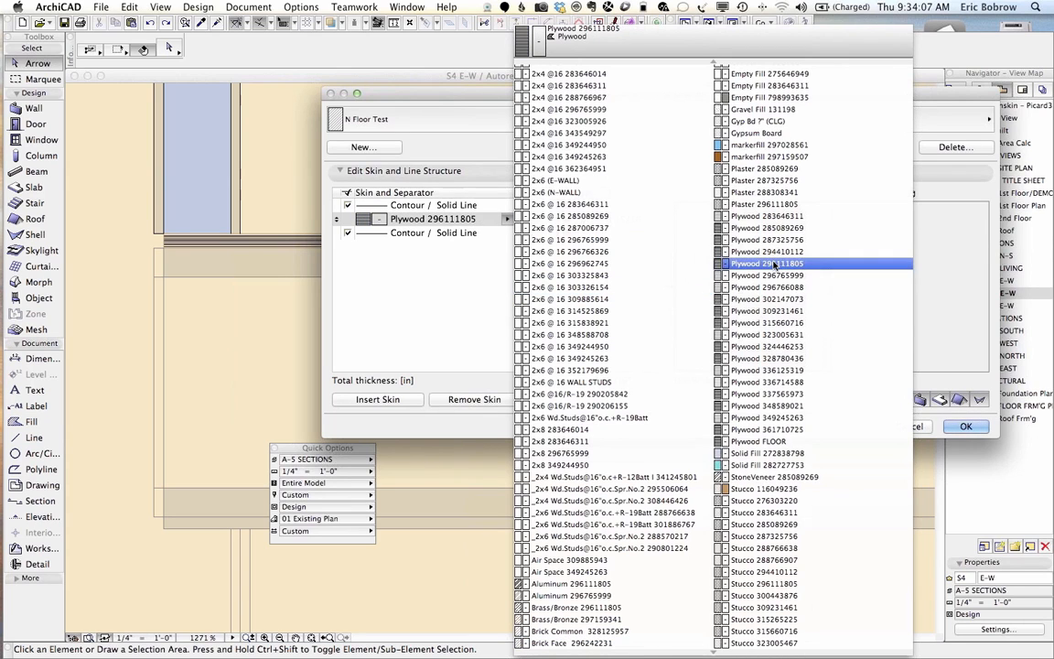
{"action": "left_click", "coordinate": [759, 441]}
{"action": "left_click", "coordinate": [638, 218]}
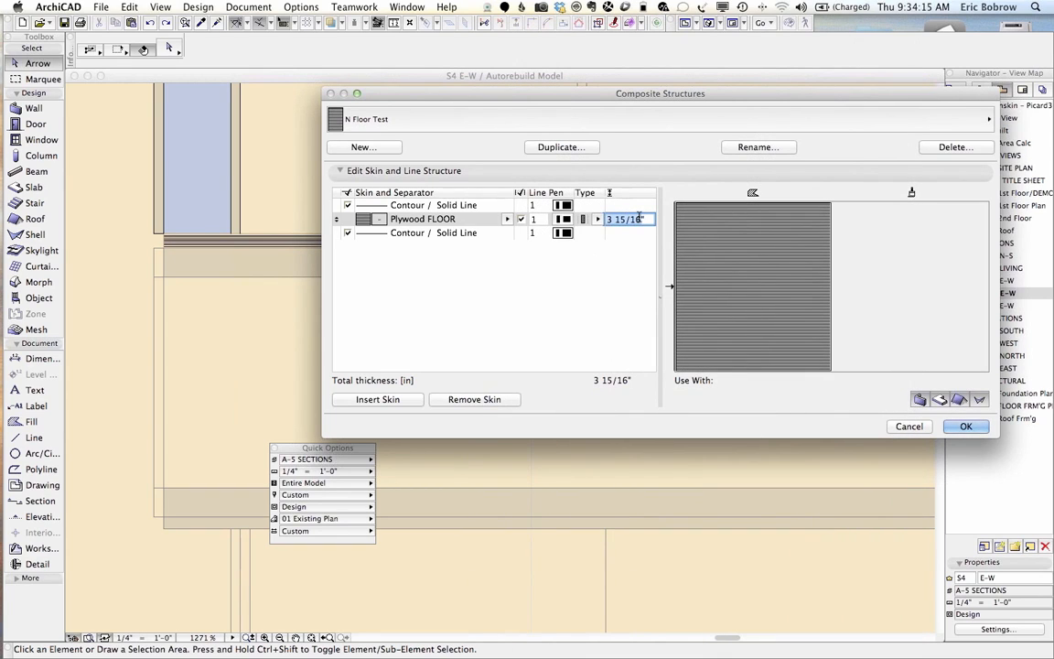
{"action": "type", "text": "3/4"}
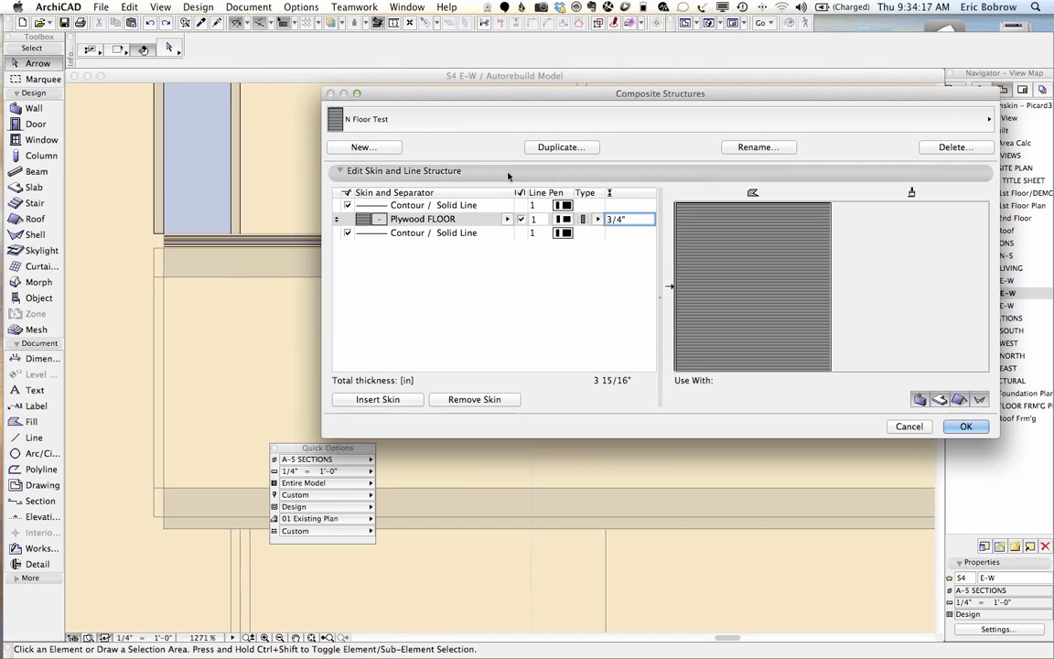
{"action": "key", "text": "Return"}
Insert a second skin below the plywood, using Air Space 309885943 with a thickness of 14"
{"action": "left_click", "coordinate": [378, 400]}
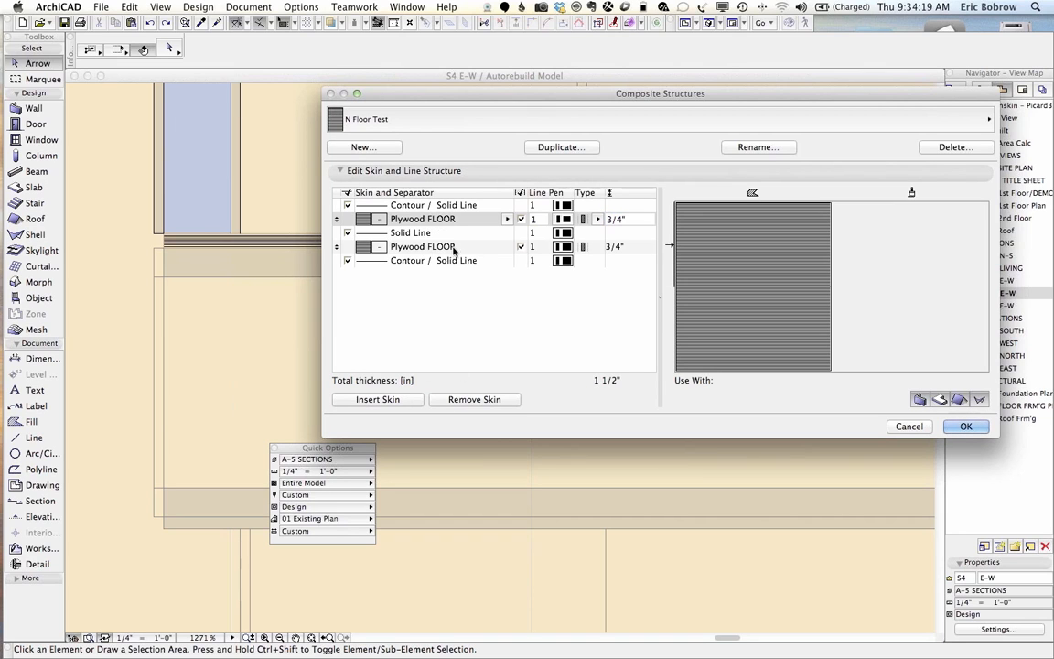
{"action": "left_click", "coordinate": [500, 249]}
{"action": "left_click", "coordinate": [503, 248]}
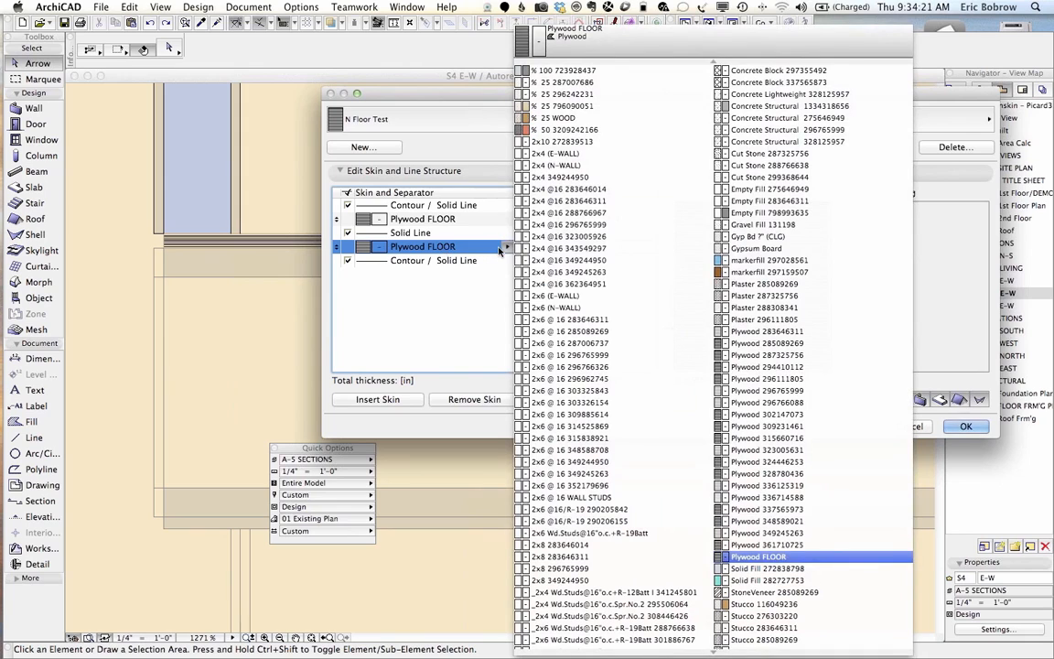
{"action": "left_click", "coordinate": [683, 261]}
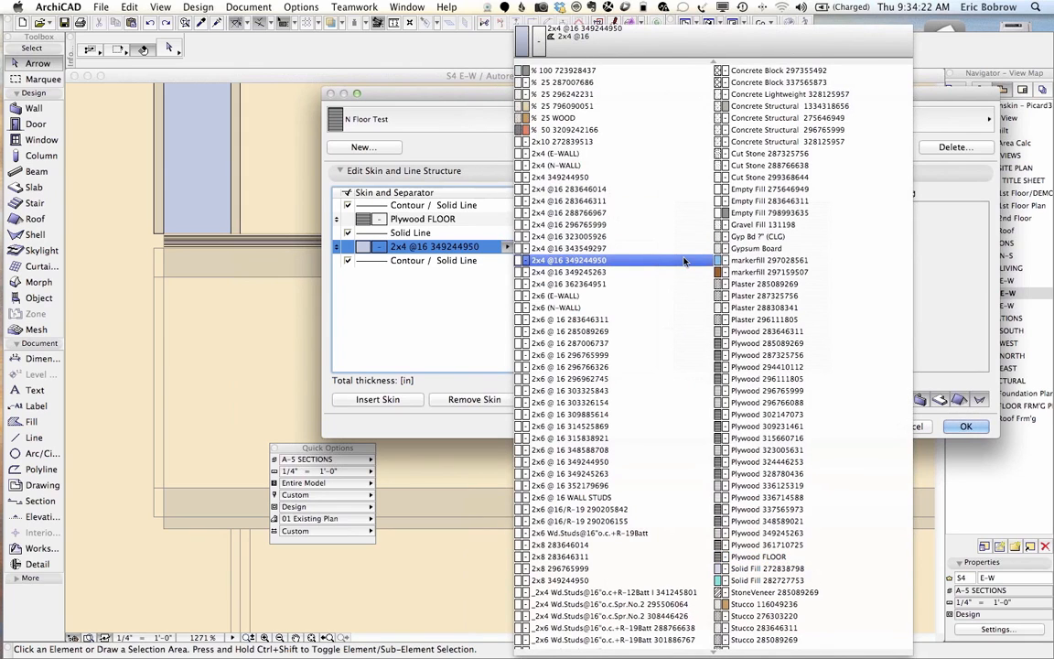
{"action": "left_click", "coordinate": [612, 165]}
{"action": "scroll", "coordinate": [611, 166], "scroll_direction": "down", "scroll_amount": 6}
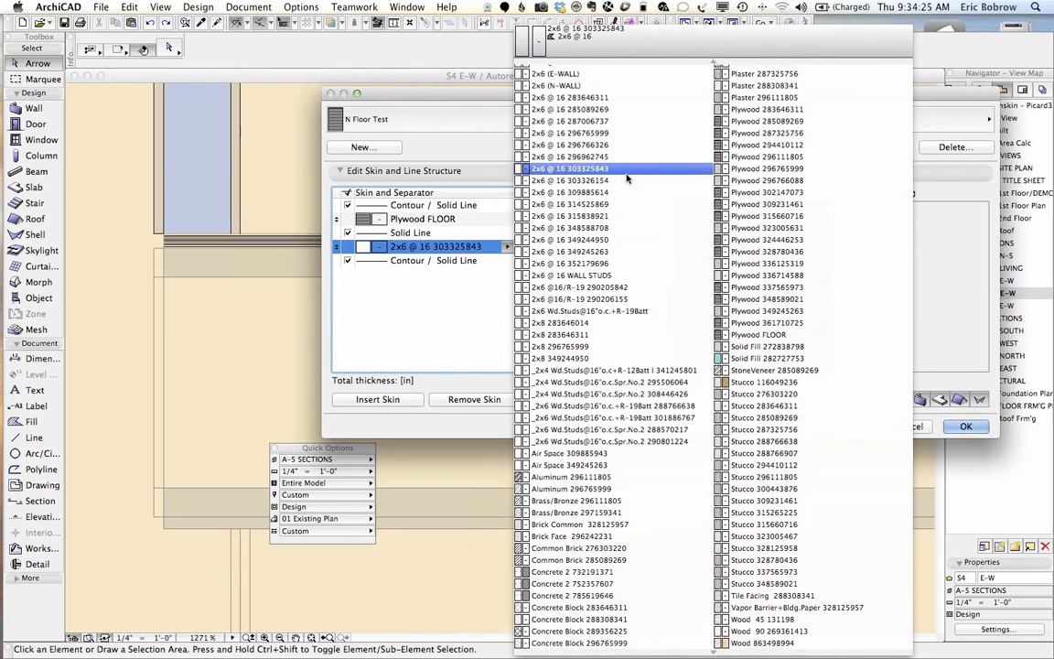
{"action": "left_click", "coordinate": [626, 181]}
{"action": "left_click", "coordinate": [568, 454]}
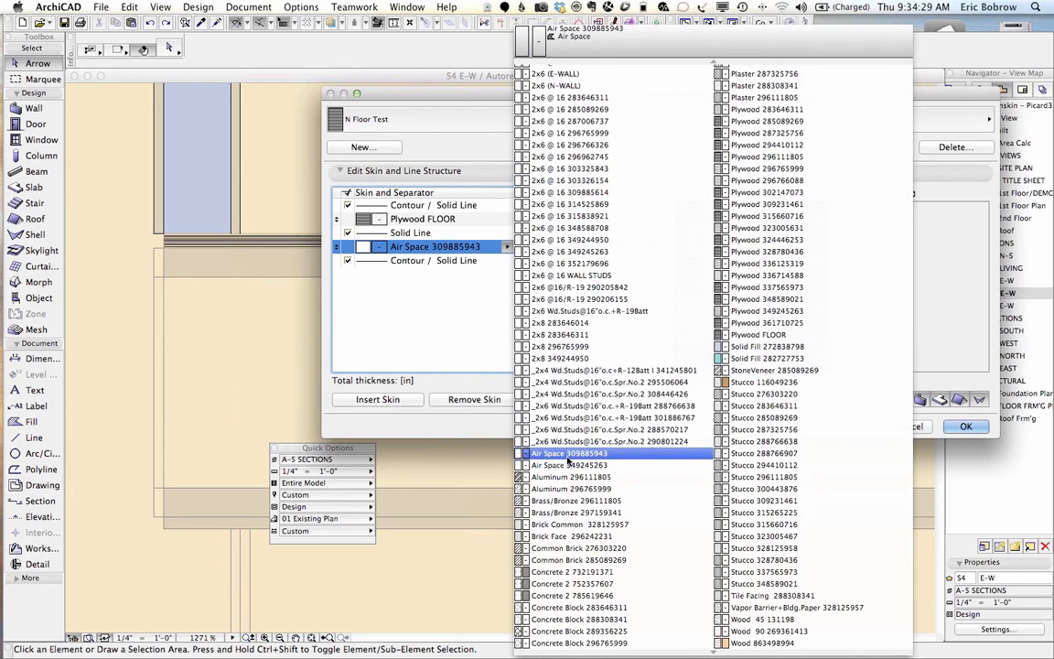
{"action": "left_click", "coordinate": [568, 457]}
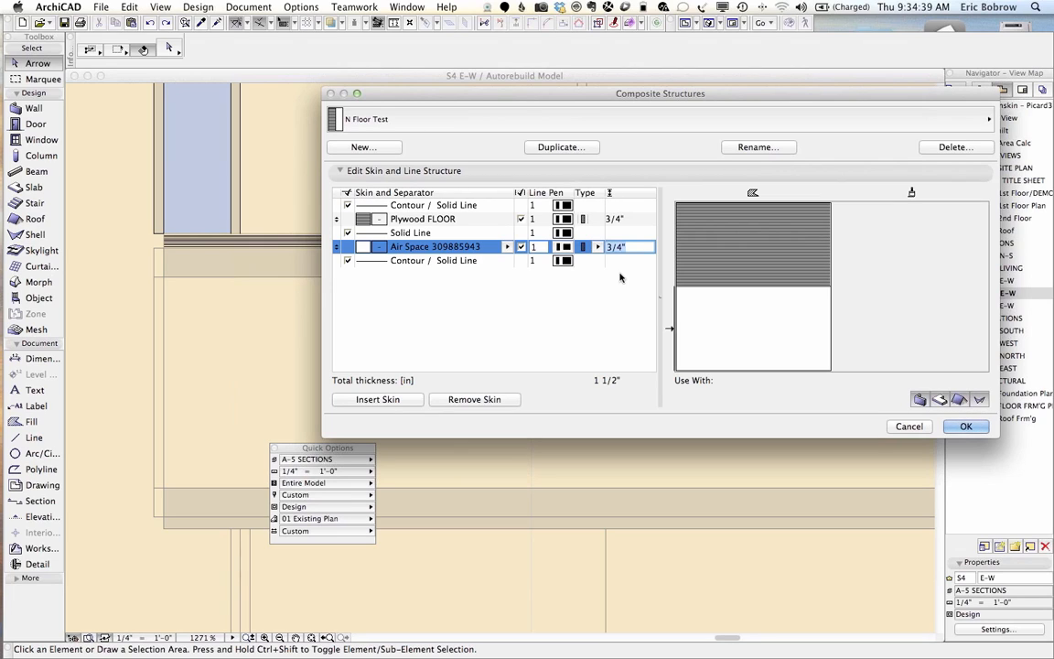
{"action": "type", "text": "14\""}
{"action": "left_click", "coordinate": [572, 289]}
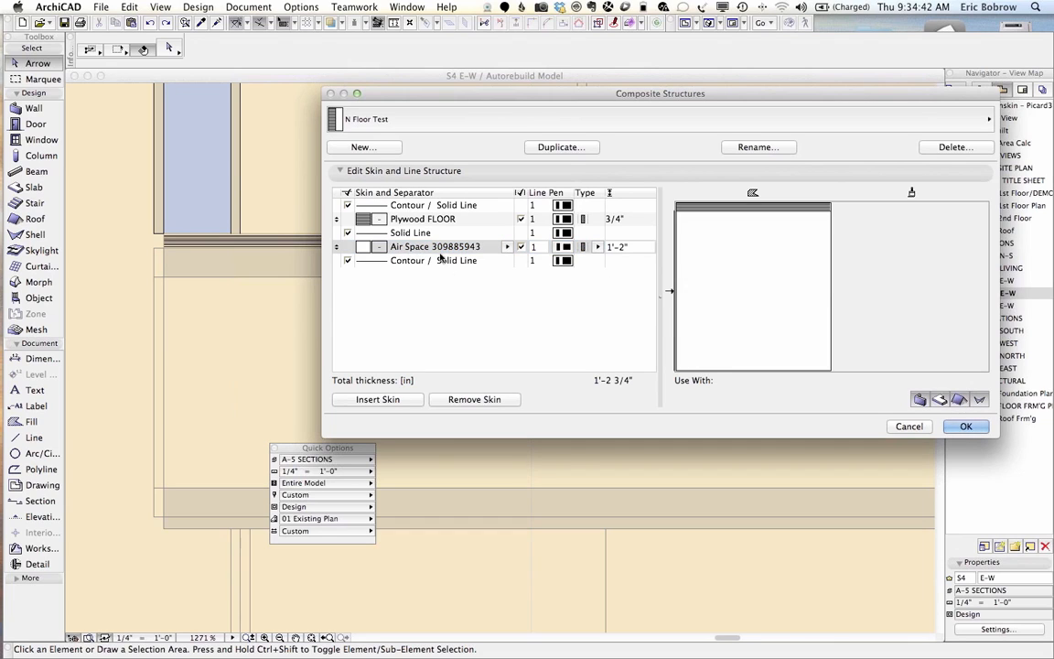
{"action": "left_click", "coordinate": [363, 147]}
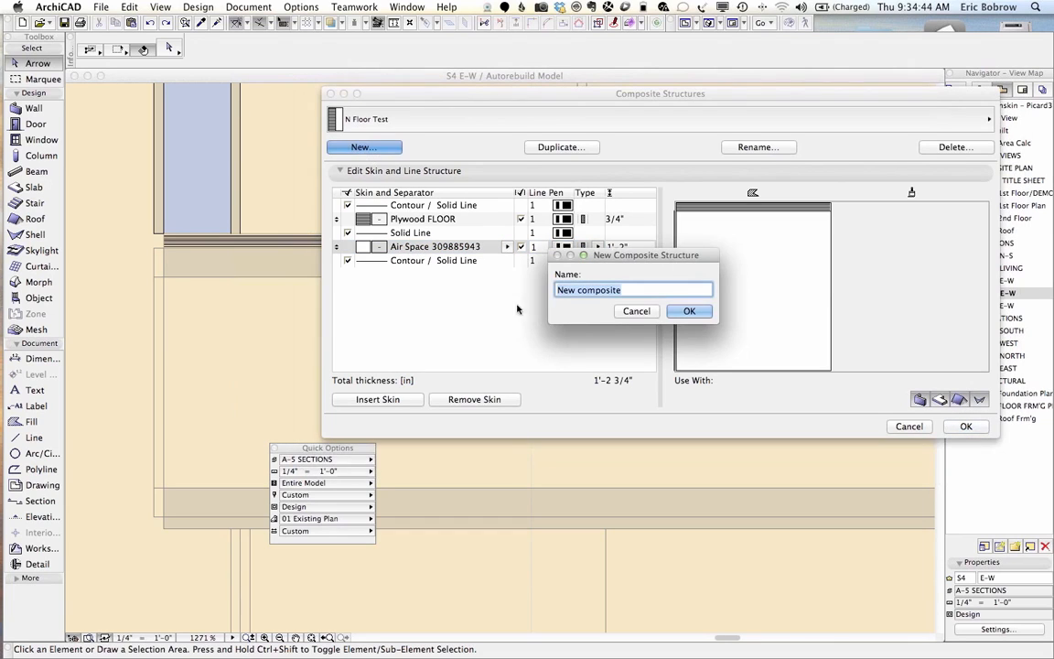
{"action": "left_click", "coordinate": [636, 311]}
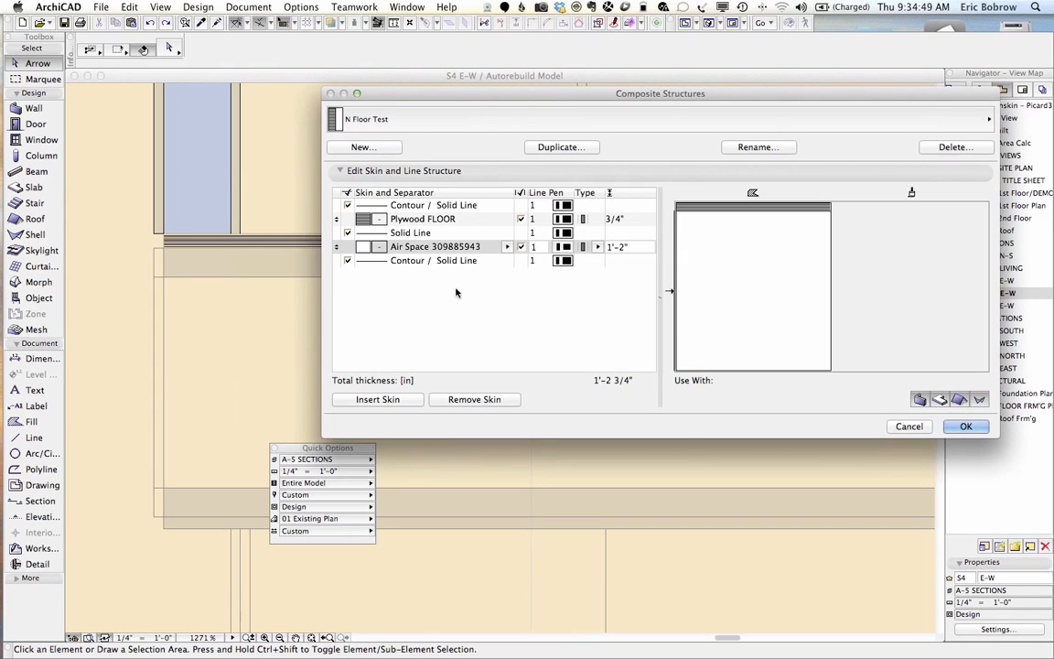
Insert a third skin below the air space, using the Gyp Bd (CLG) material with a thickness of 5/8"
{"action": "left_click", "coordinate": [375, 400]}
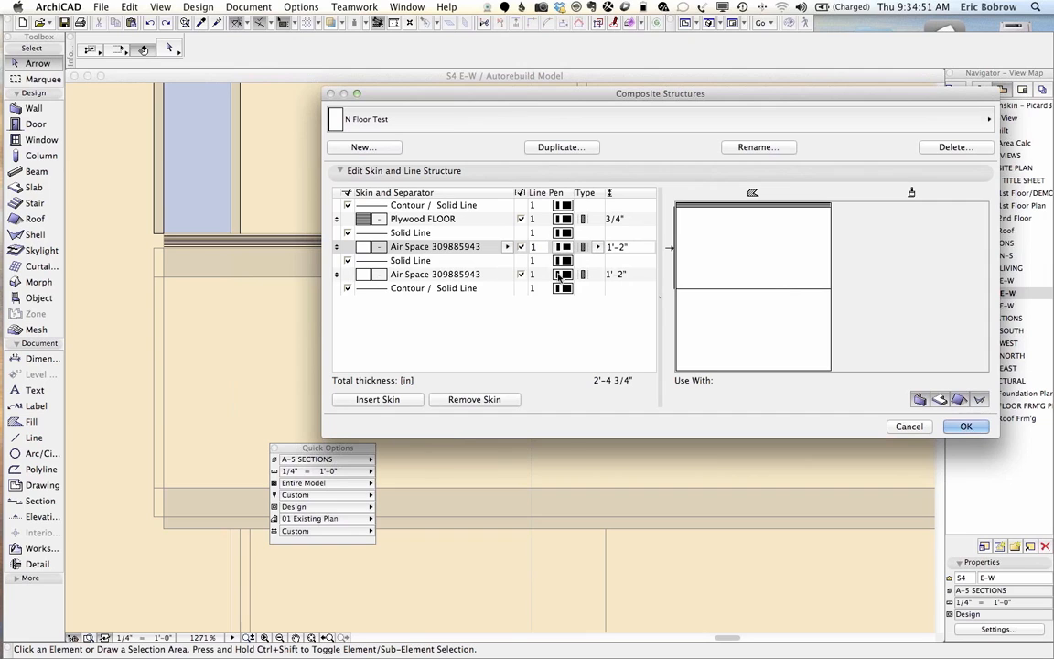
{"action": "left_click", "coordinate": [479, 277]}
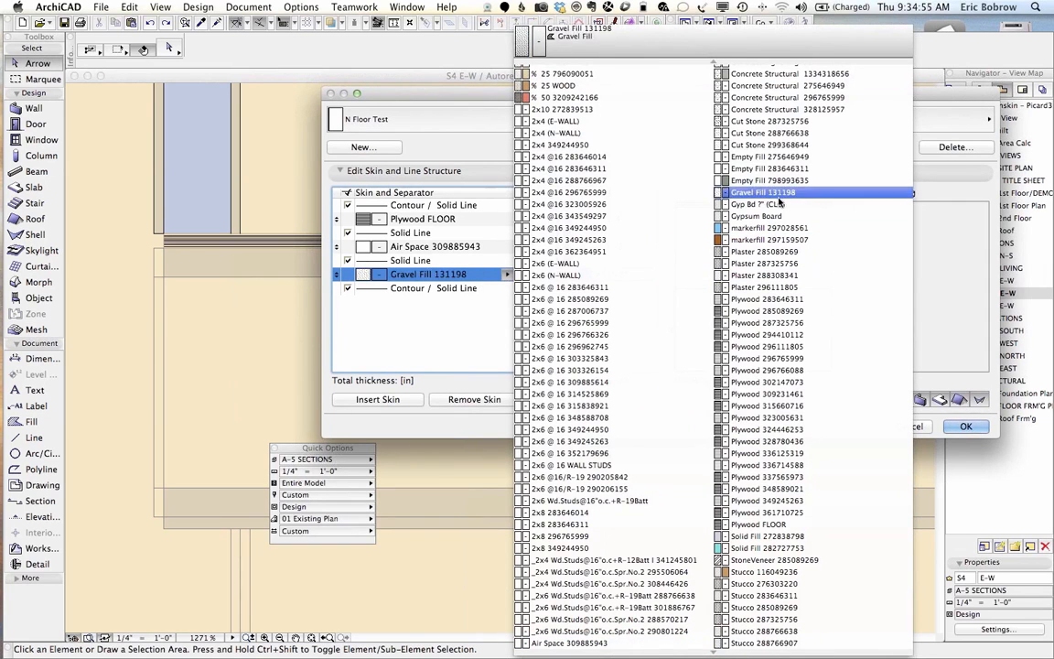
{"action": "left_click", "coordinate": [773, 207]}
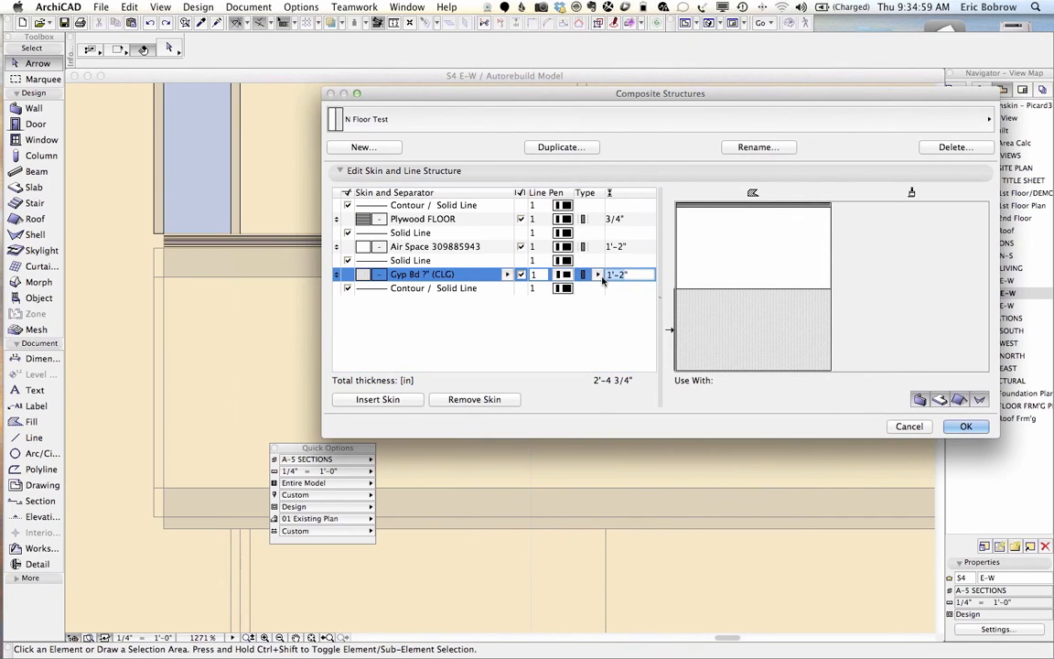
{"action": "type", "text": "5/8"}
{"action": "left_click", "coordinate": [617, 332]}
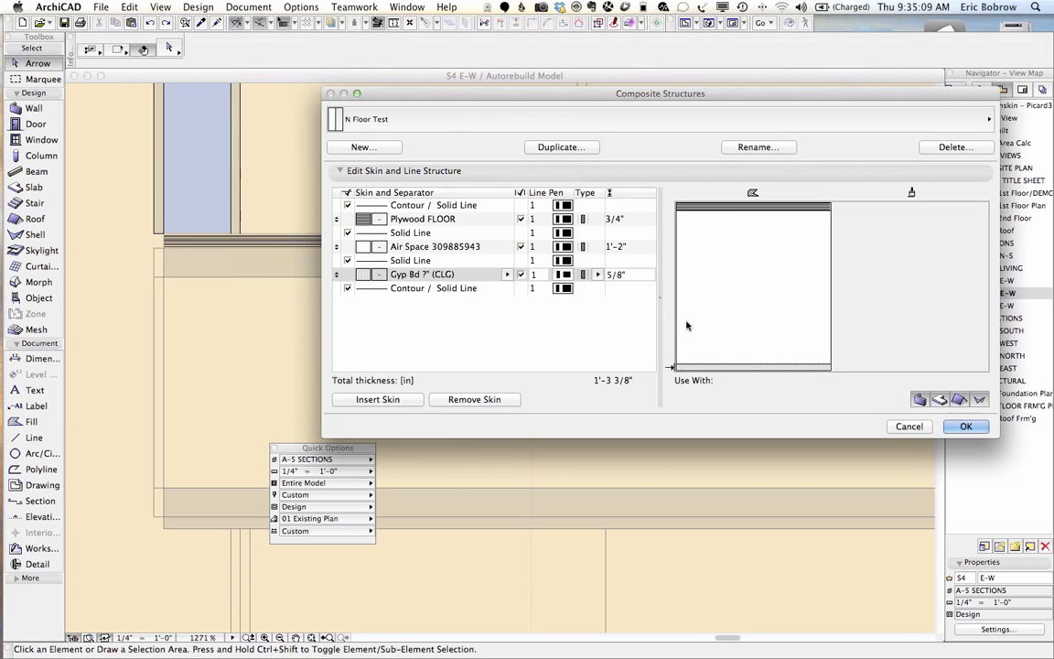
Set the skin type of both the Plywood FLOOR and Gyp Bd (CLG) skins to Finish, keeping the air space as Core
{"action": "left_click", "coordinate": [584, 247]}
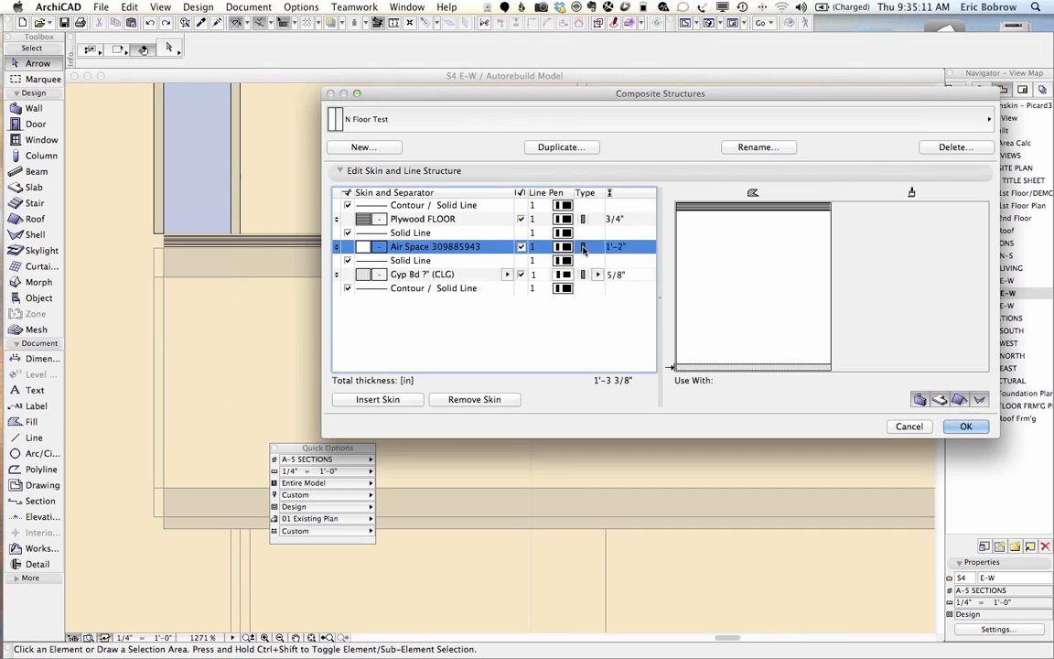
{"action": "left_click", "coordinate": [597, 248]}
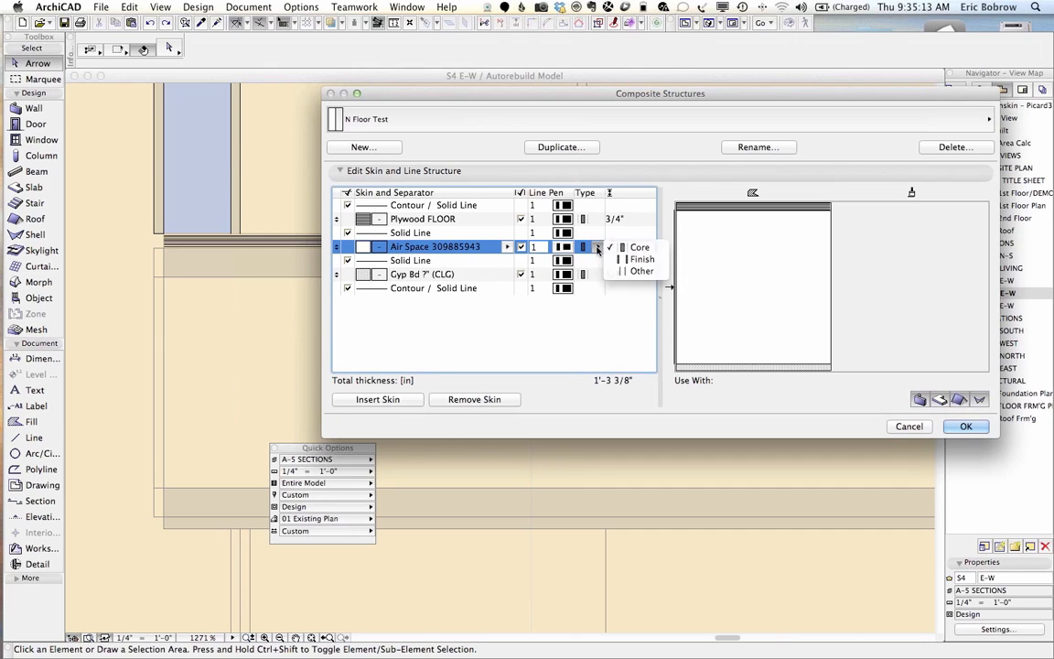
{"action": "left_click", "coordinate": [597, 249]}
{"action": "left_click", "coordinate": [584, 219]}
{"action": "left_click", "coordinate": [599, 220]}
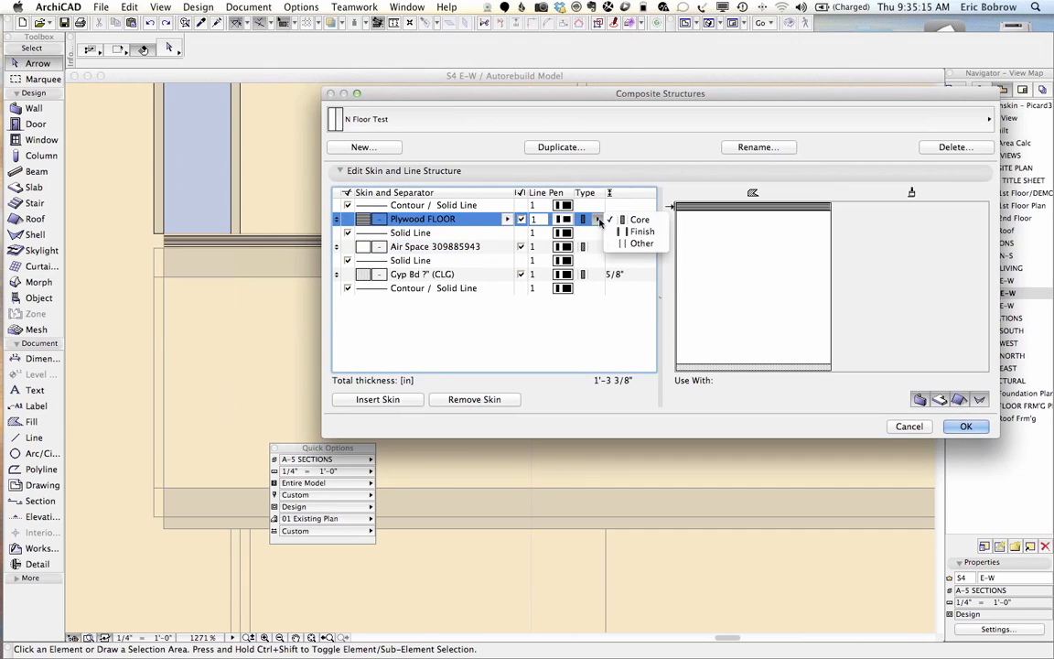
{"action": "left_click", "coordinate": [640, 232]}
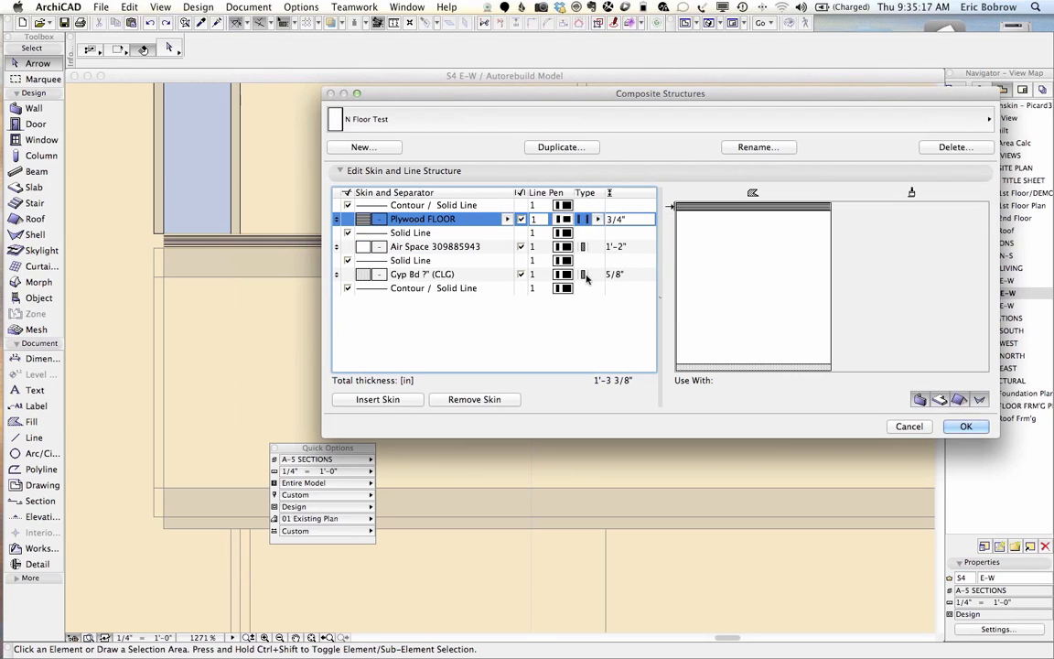
{"action": "left_click", "coordinate": [584, 273]}
{"action": "left_click", "coordinate": [597, 276]}
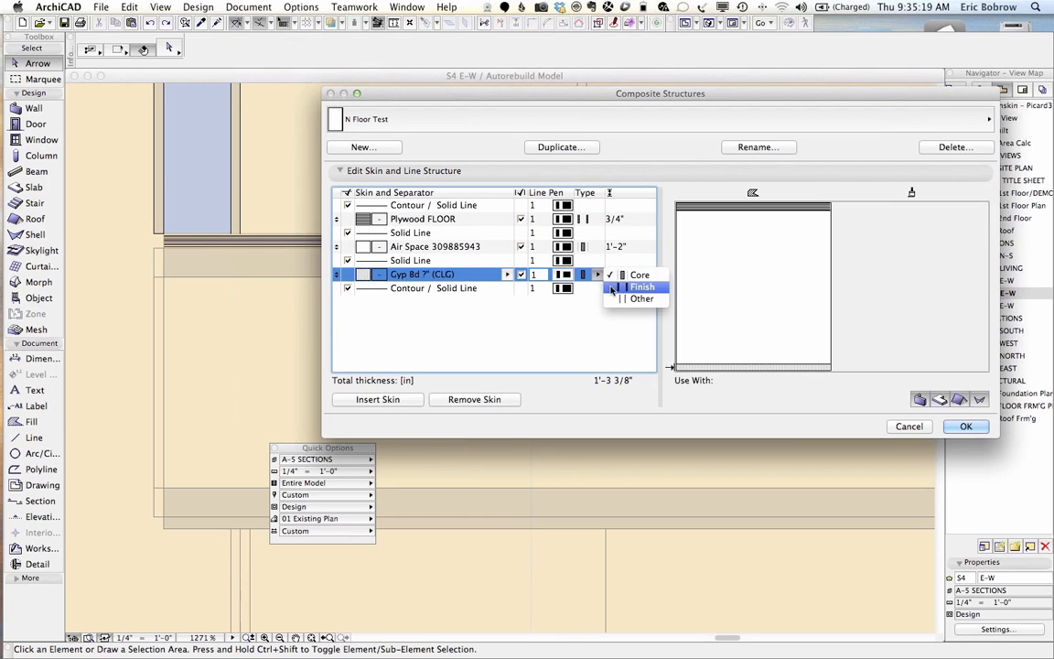
{"action": "left_click", "coordinate": [612, 290]}
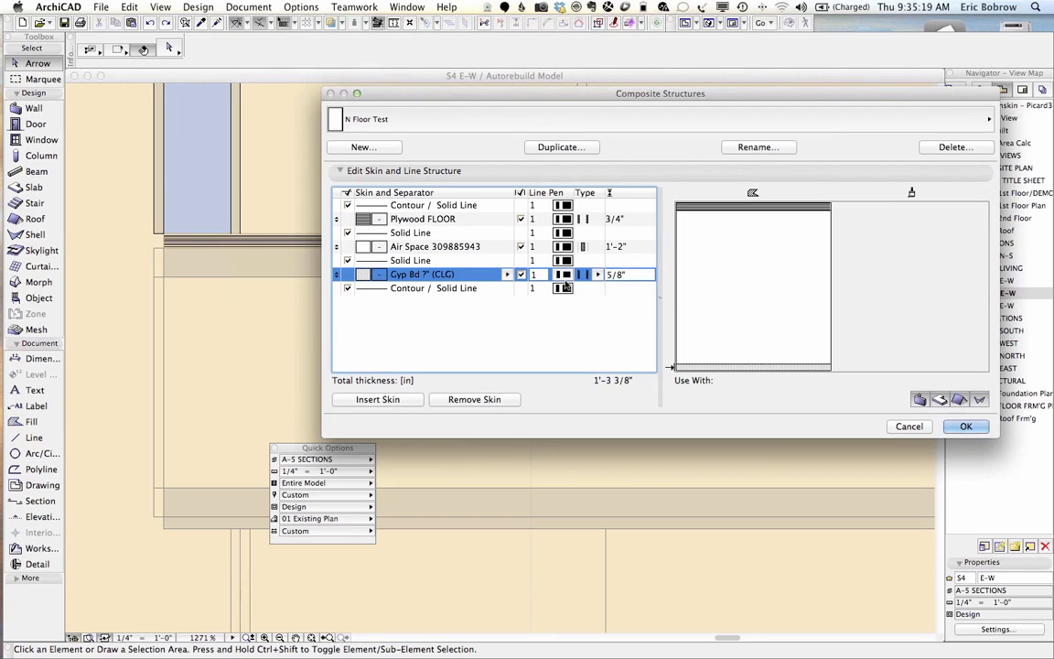
Set the Plywood FLOOR skin's type to Core and save the composite structure
{"action": "left_click", "coordinate": [588, 220]}
{"action": "left_click", "coordinate": [597, 219]}
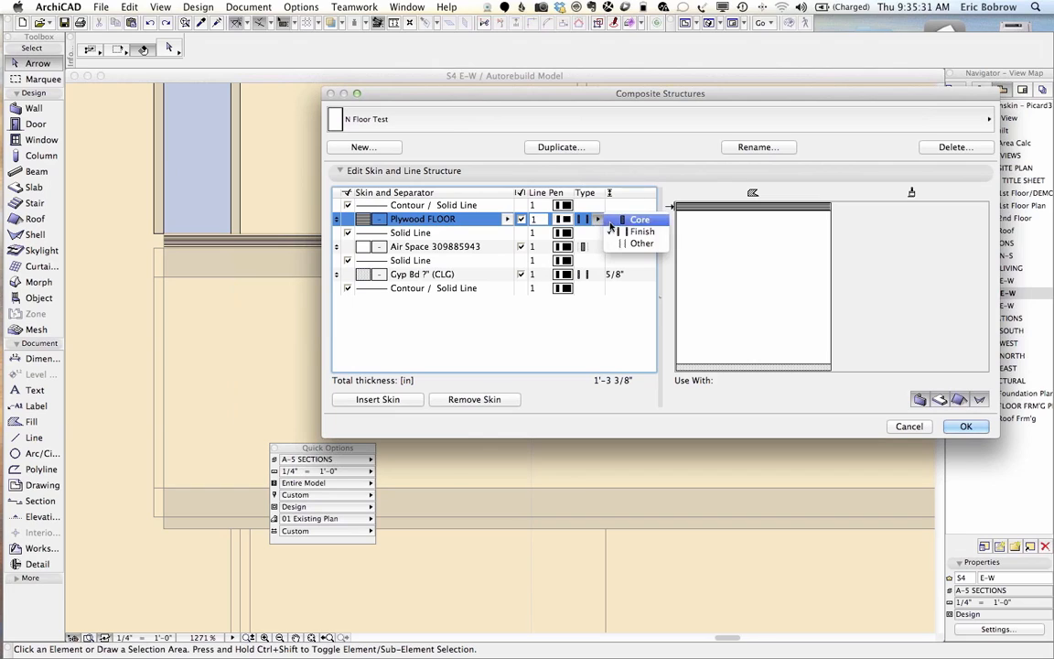
{"action": "left_click", "coordinate": [640, 243]}
{"action": "left_click", "coordinate": [597, 220]}
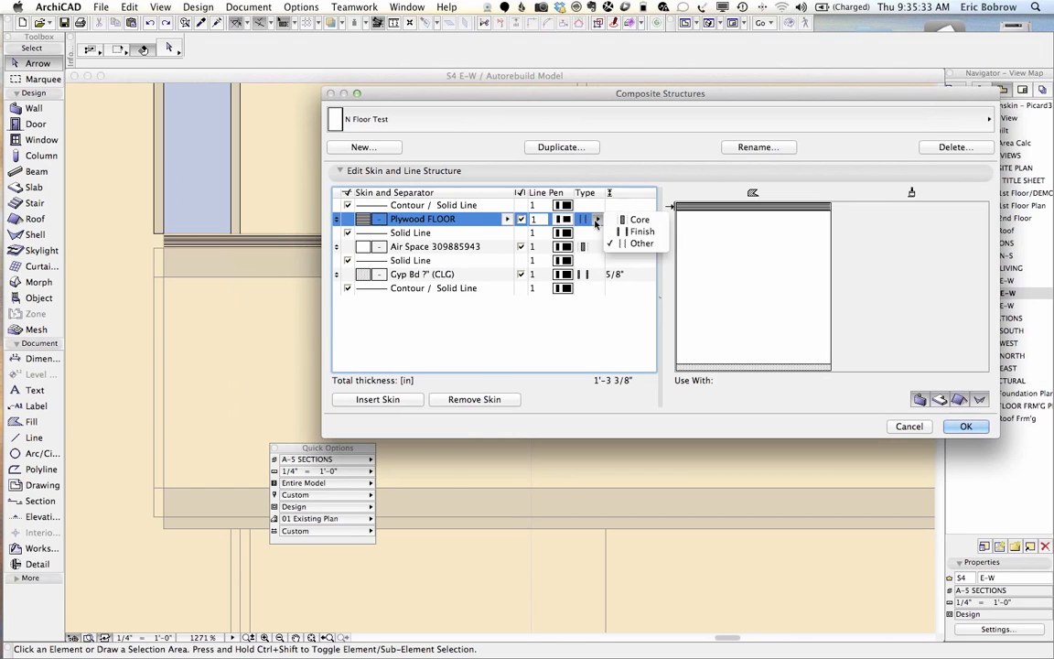
{"action": "left_click", "coordinate": [633, 231]}
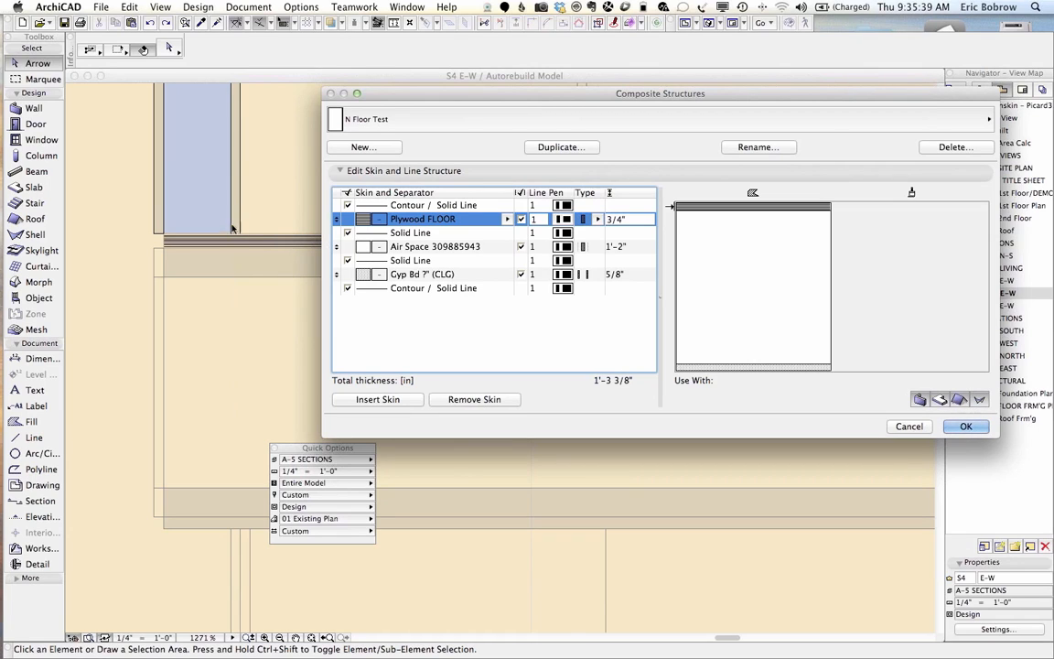
{"action": "left_click", "coordinate": [964, 426]}
On the 2nd Floor plan, offset the selected plywood slab's edge about 1'-1" away from the stair, past the low wall
{"action": "key", "text": "F2"}
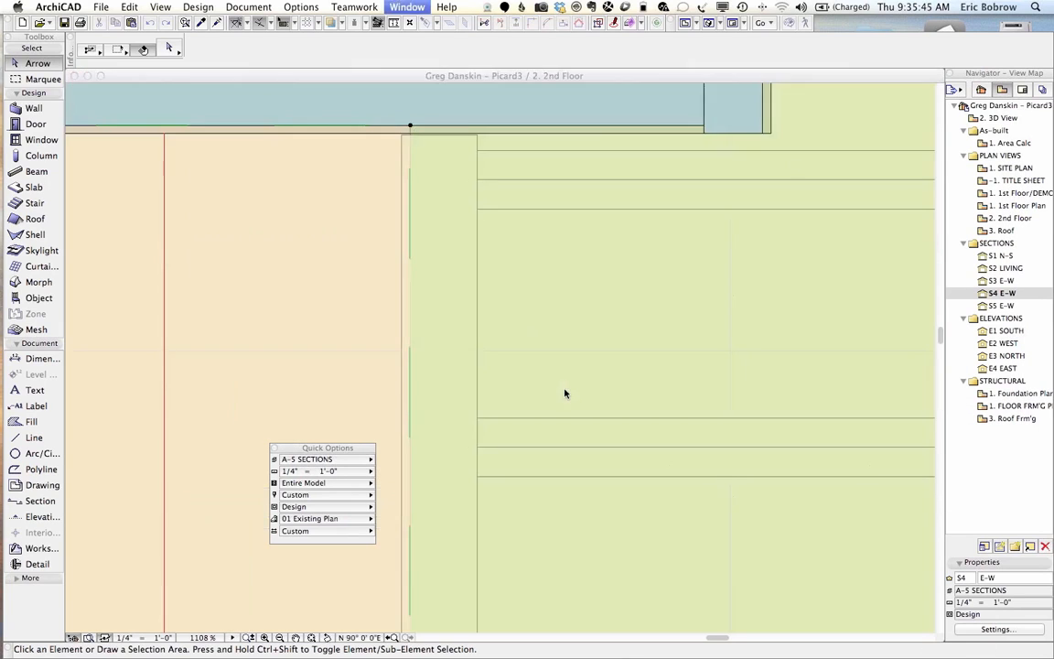
{"action": "scroll", "coordinate": [522, 364], "scroll_direction": "down", "scroll_amount": 3}
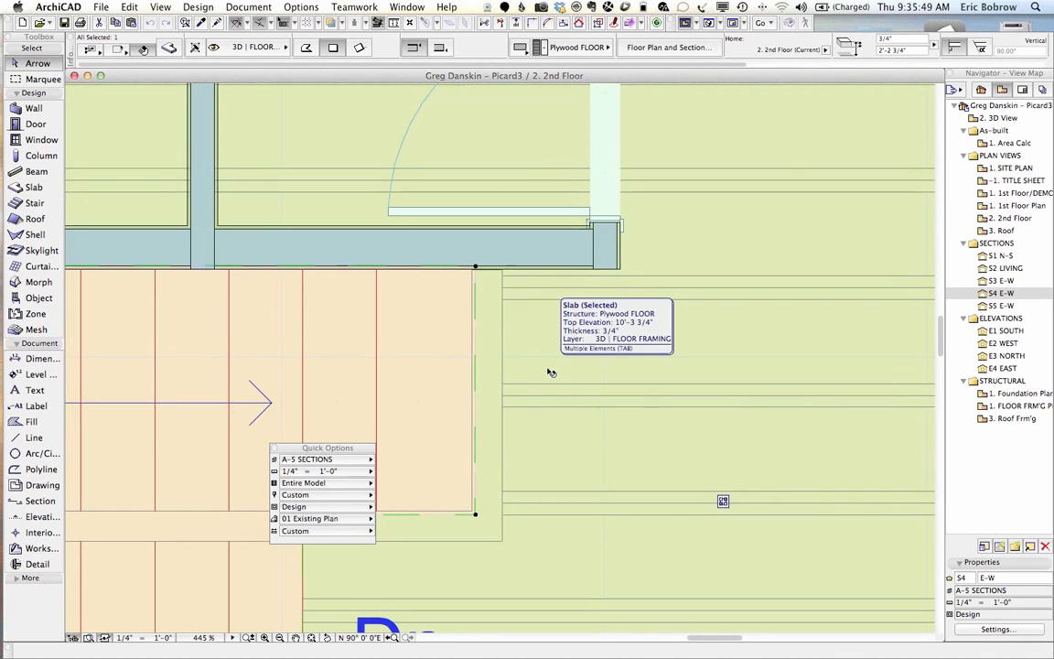
{"action": "scroll", "coordinate": [549, 371], "scroll_direction": "down", "scroll_amount": 2}
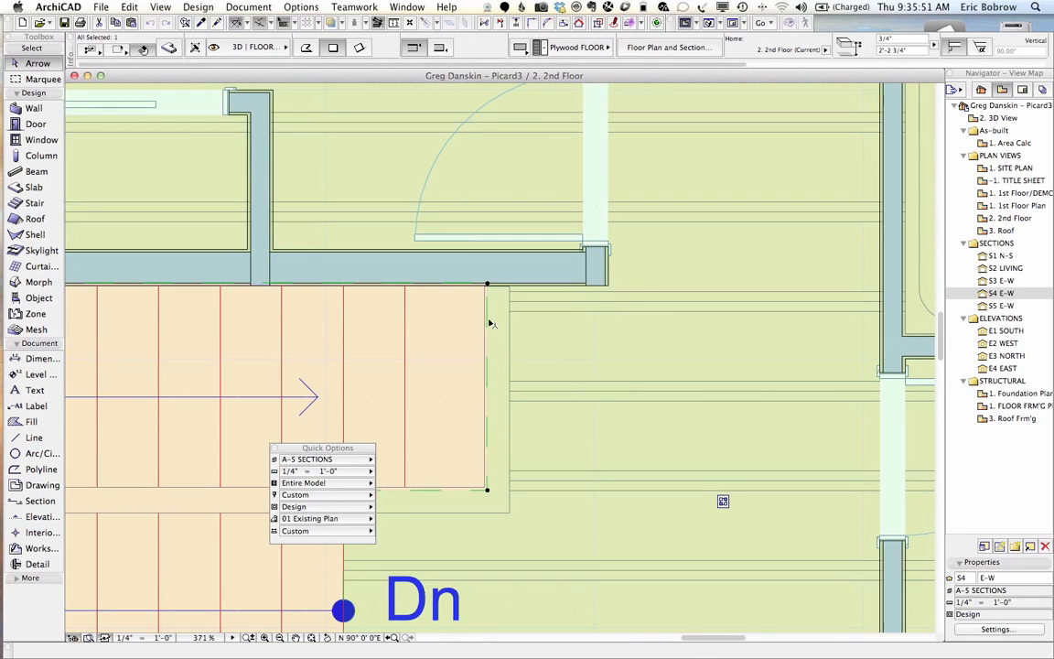
{"action": "left_click", "coordinate": [490, 316]}
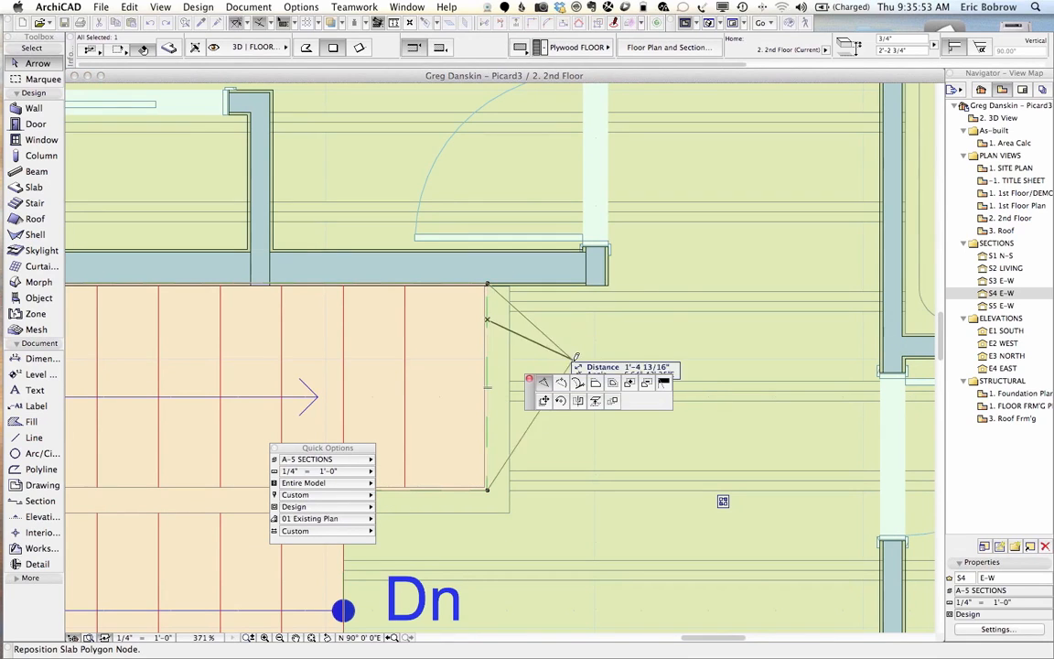
{"action": "left_click", "coordinate": [595, 382]}
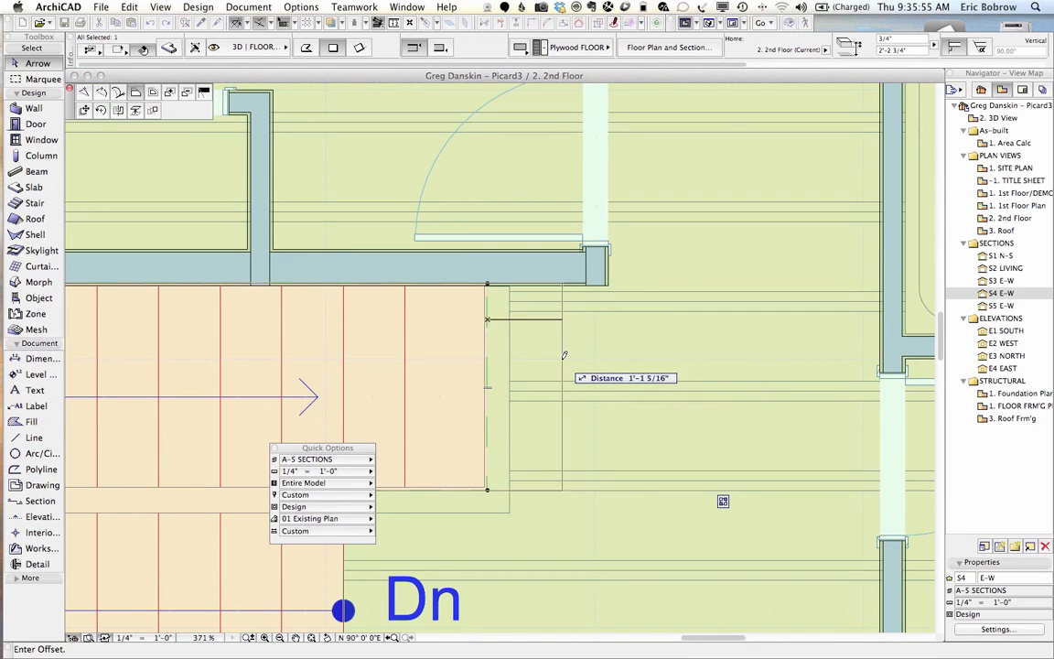
{"action": "left_click", "coordinate": [561, 363]}
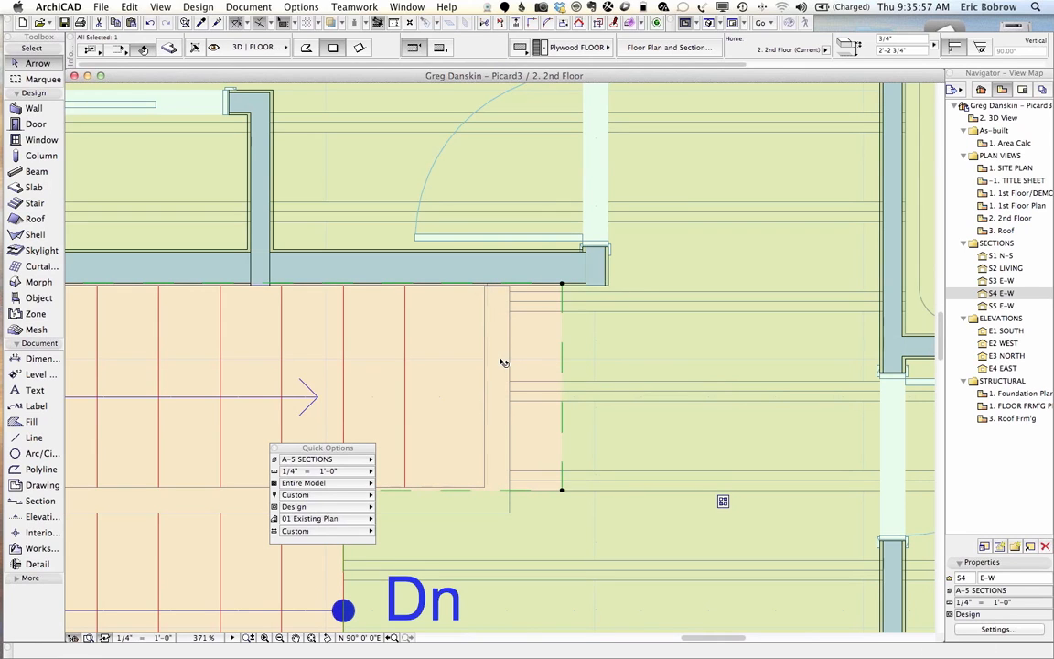
{"action": "key", "text": "Escape"}
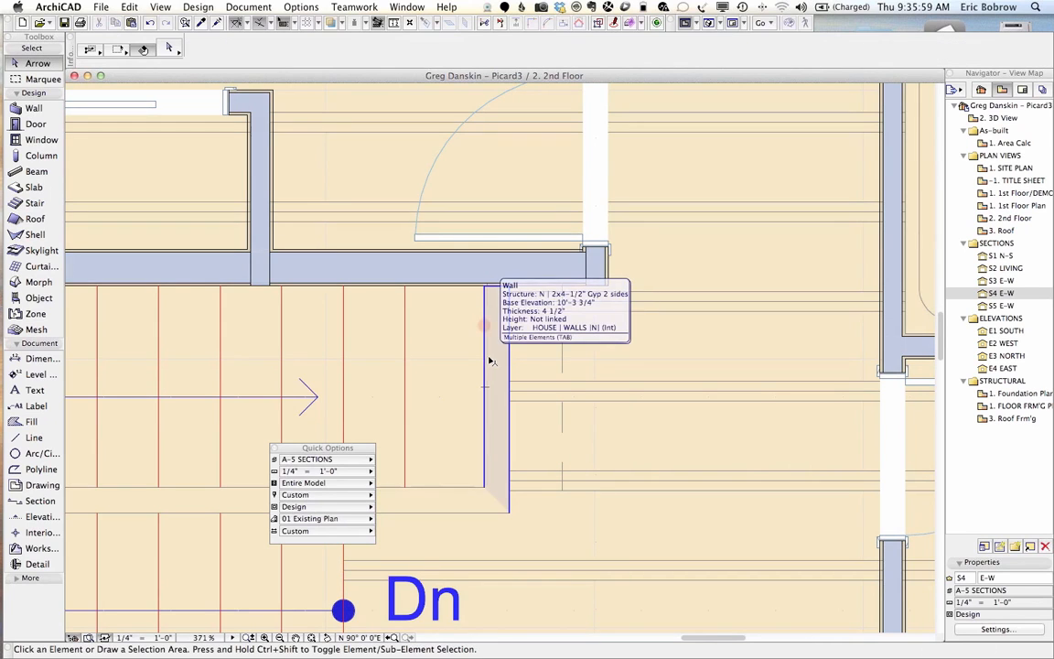
Select the Gyp Bd (CLG) ceiling slab under the low wall and offset its stair-side edge to just short of the plywood slab's edge
{"action": "key", "text": "Tab"}
{"action": "left_click", "coordinate": [490, 356]}
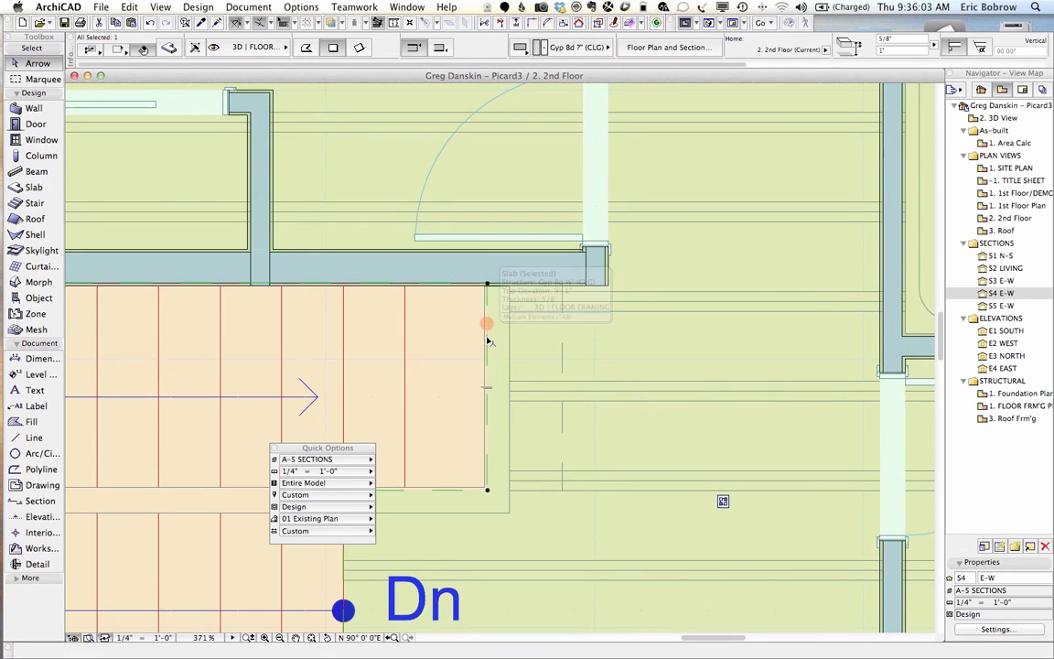
{"action": "left_click", "coordinate": [487, 339]}
{"action": "left_click", "coordinate": [541, 346]}
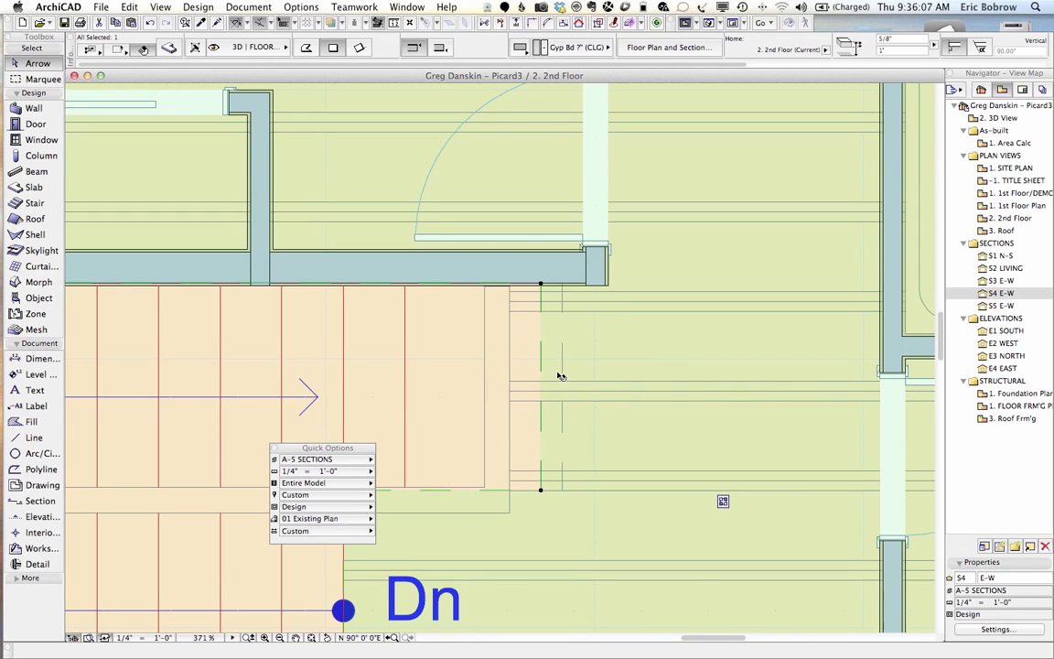
{"action": "key", "text": "Escape"}
Set up the Slab tool with the N Floor Test composite and an elevation of 0" relative to the 2nd Floor
{"action": "scroll", "coordinate": [560, 376], "scroll_direction": "down", "scroll_amount": 2}
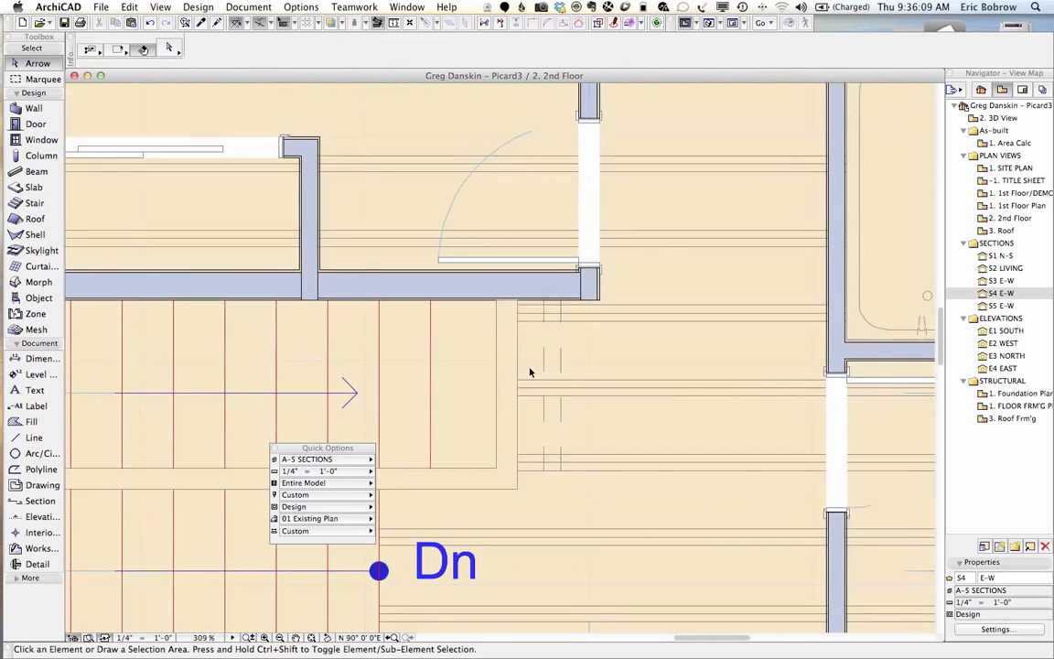
{"action": "left_click", "coordinate": [35, 188]}
{"action": "left_click", "coordinate": [519, 47]}
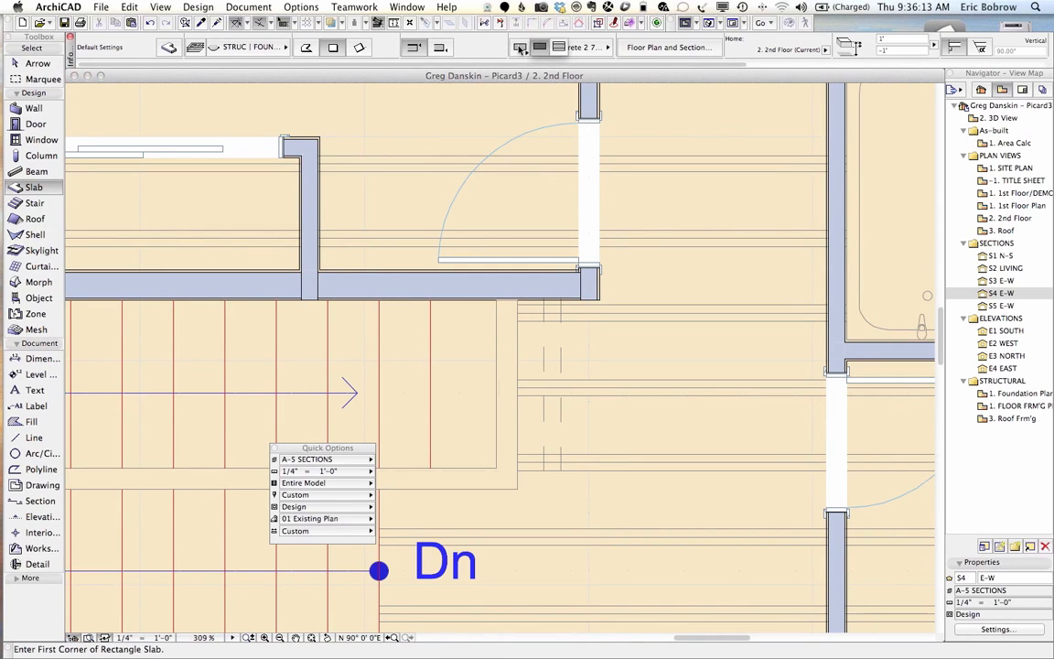
{"action": "left_click", "coordinate": [561, 47]}
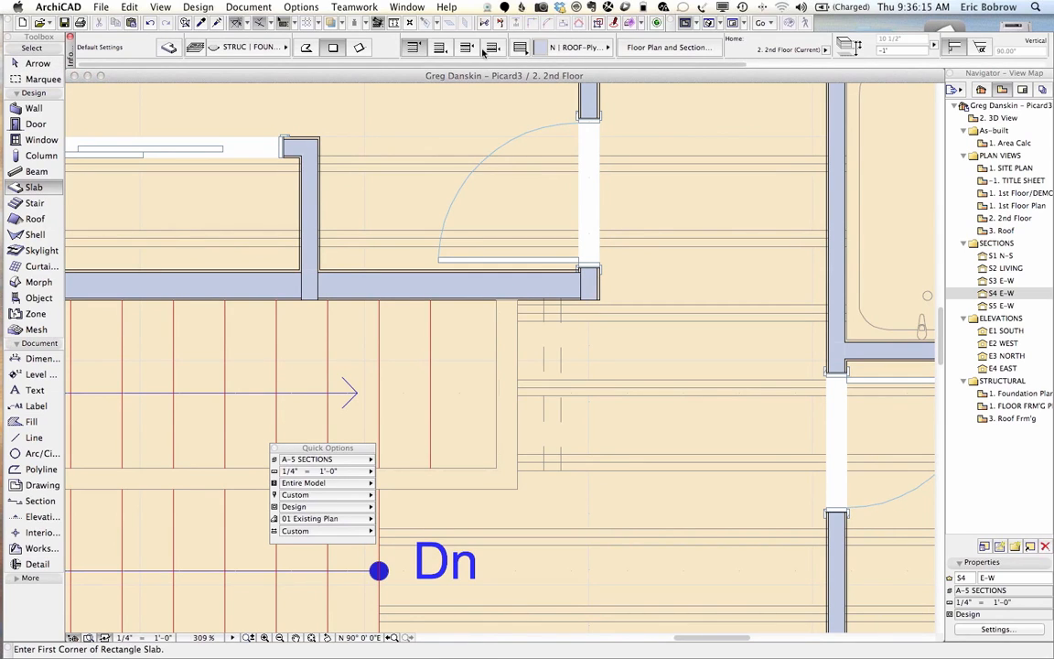
{"action": "left_click", "coordinate": [574, 49]}
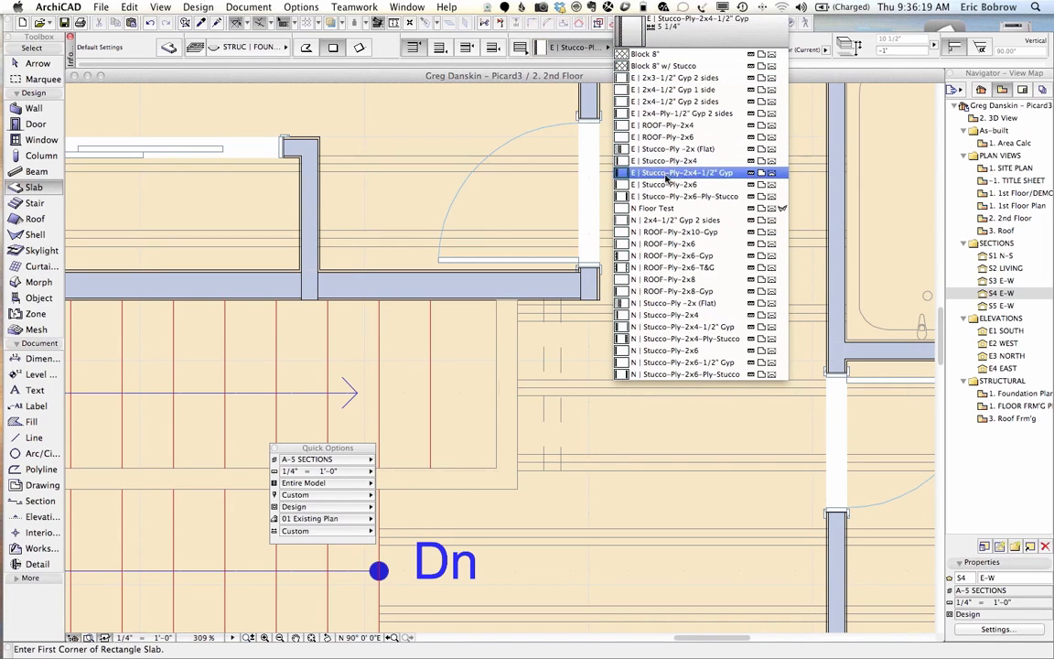
{"action": "left_click", "coordinate": [667, 209]}
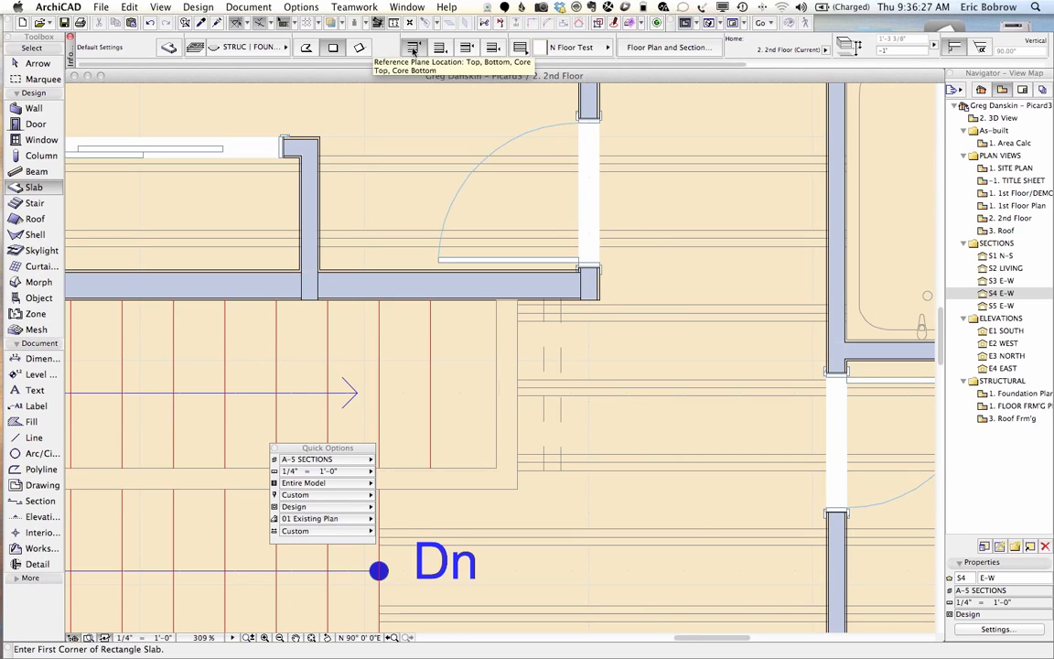
{"action": "left_click", "coordinate": [899, 50]}
Set the Slab tool's layer to 3D | FLOOR FRAMING in place of the hidden foundation footings layer
{"action": "left_click", "coordinate": [500, 301]}
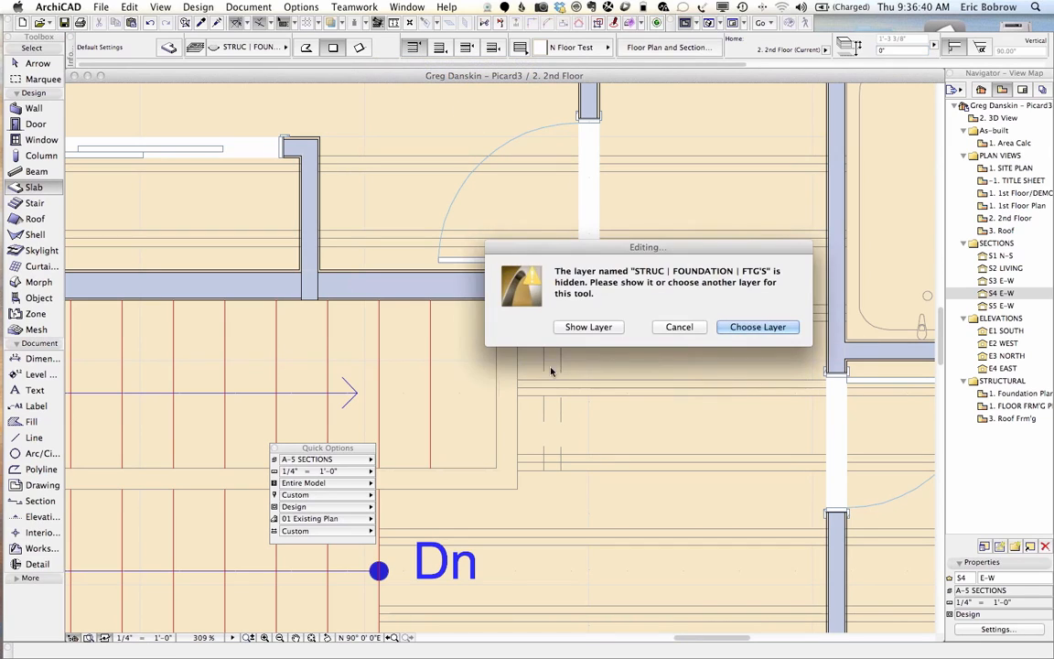
{"action": "left_click", "coordinate": [678, 326]}
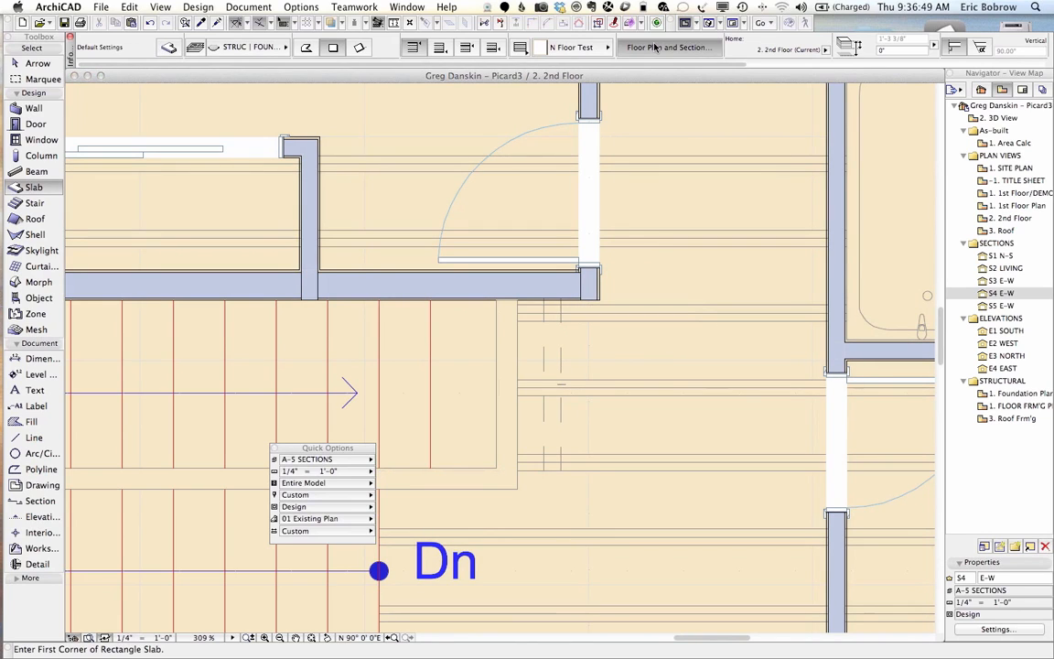
{"action": "left_click", "coordinate": [230, 46]}
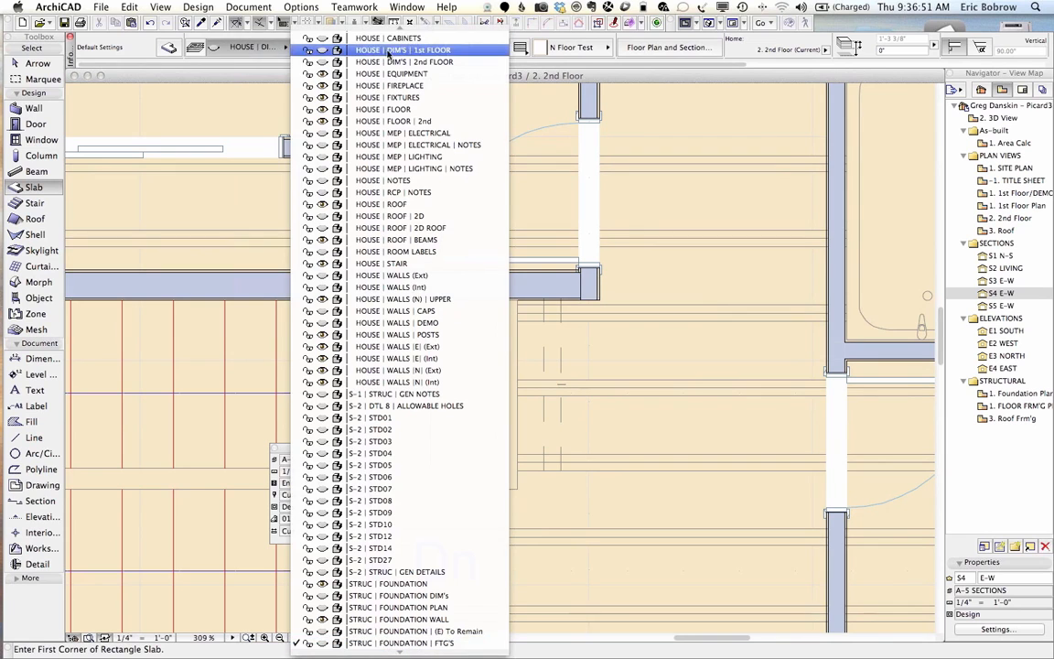
{"action": "scroll", "coordinate": [389, 55], "scroll_direction": "up", "scroll_amount": 5}
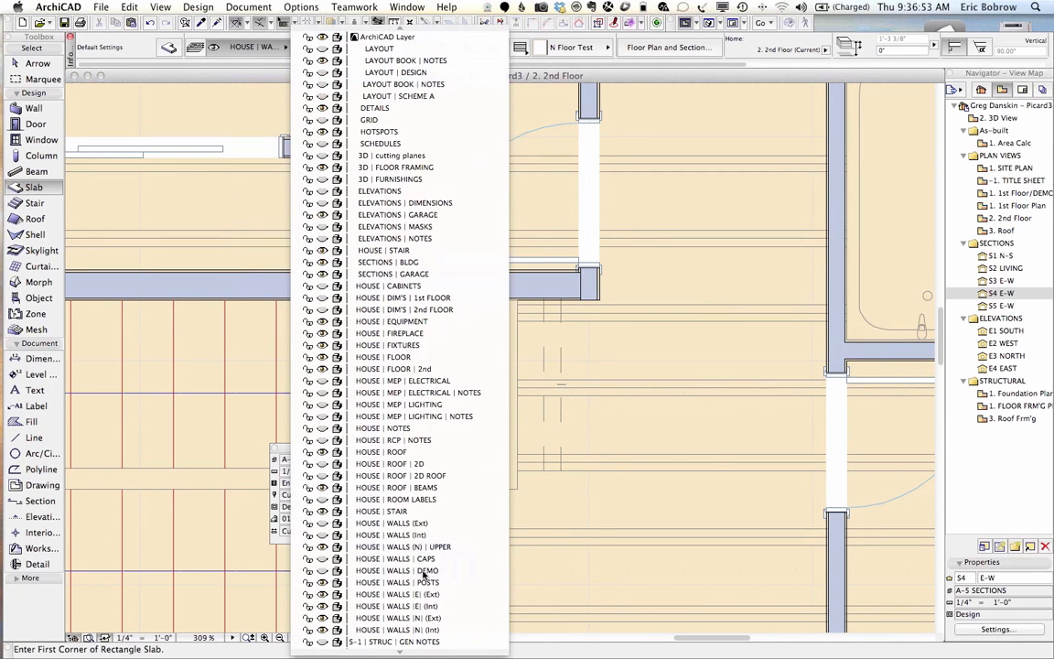
{"action": "left_click", "coordinate": [376, 166]}
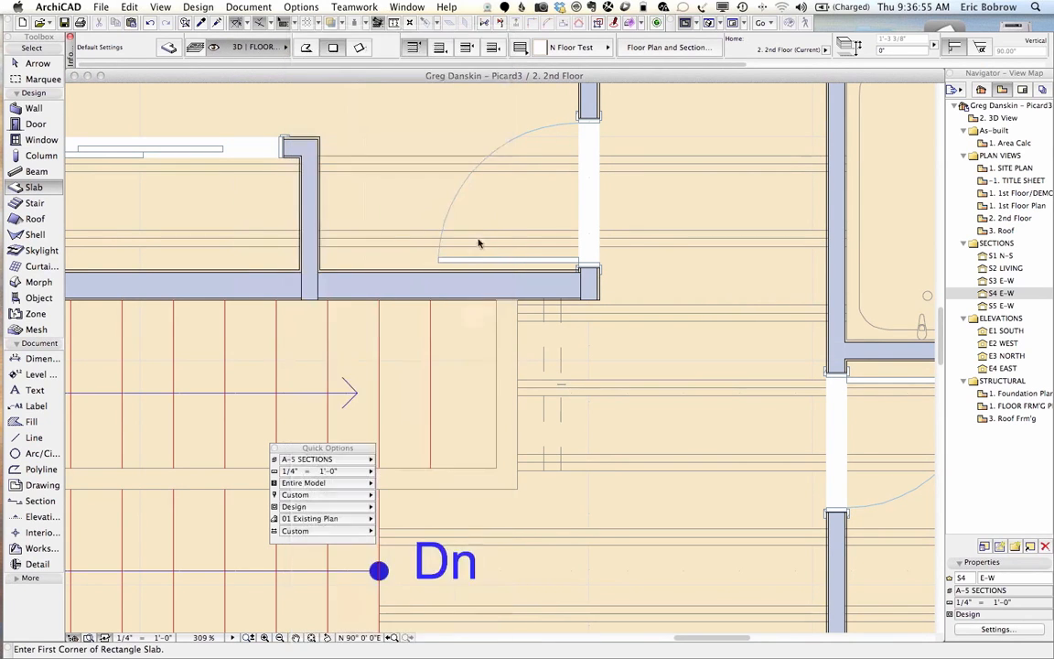
Draw a rectangular slab from the low wall's stair-side corner at the upper wall to the far end of the offset plywood slab edge
{"action": "left_click", "coordinate": [496, 300]}
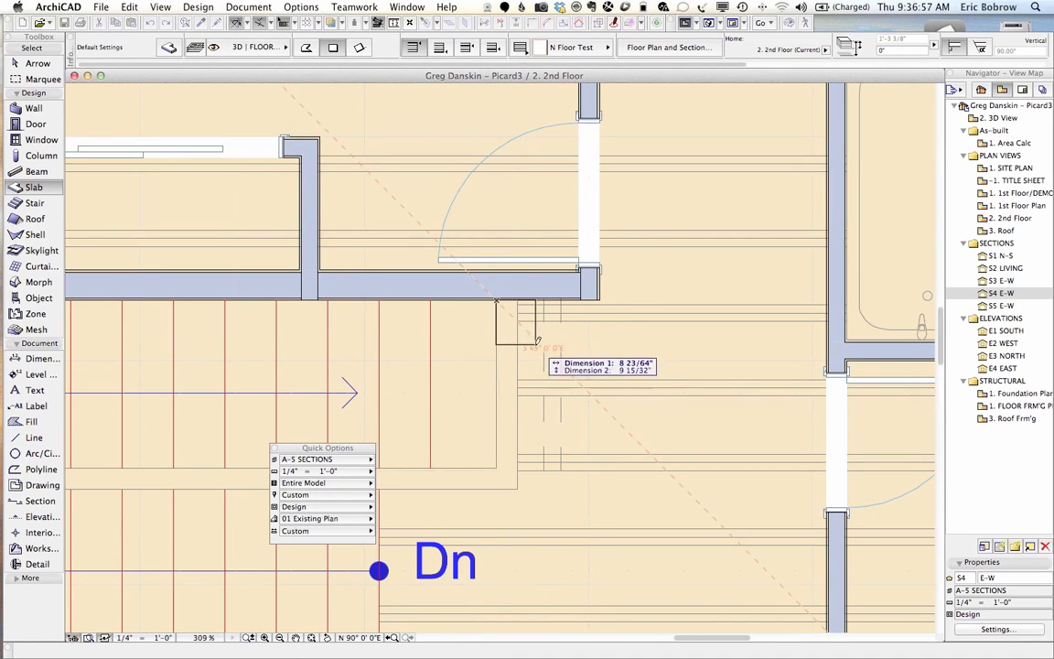
{"action": "left_click", "coordinate": [561, 466]}
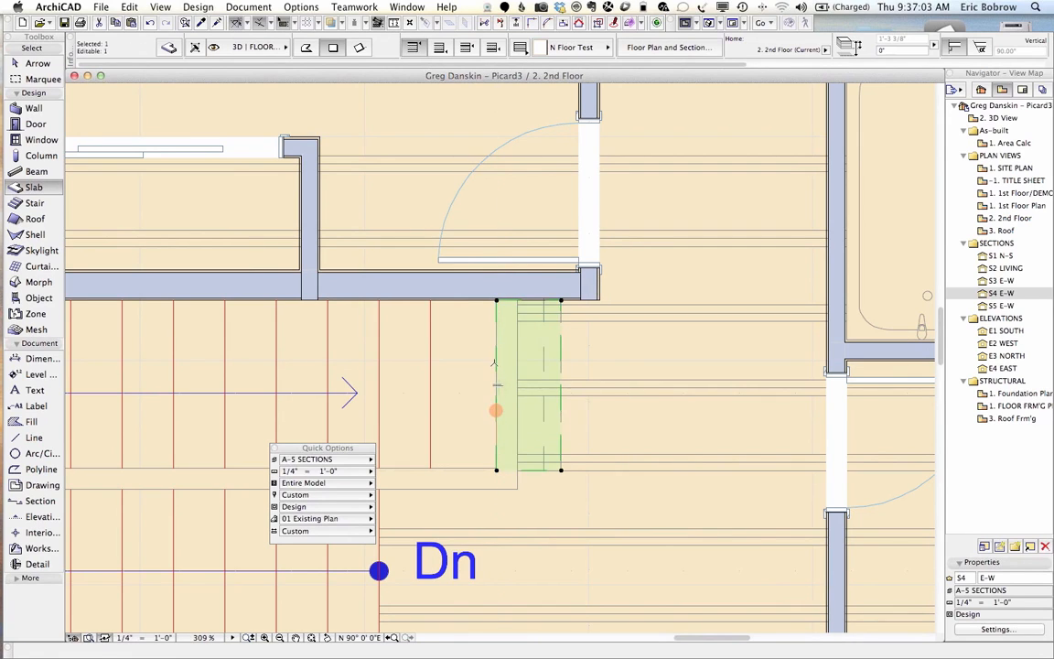
{"action": "scroll", "coordinate": [491, 362], "scroll_direction": "up", "scroll_amount": 5}
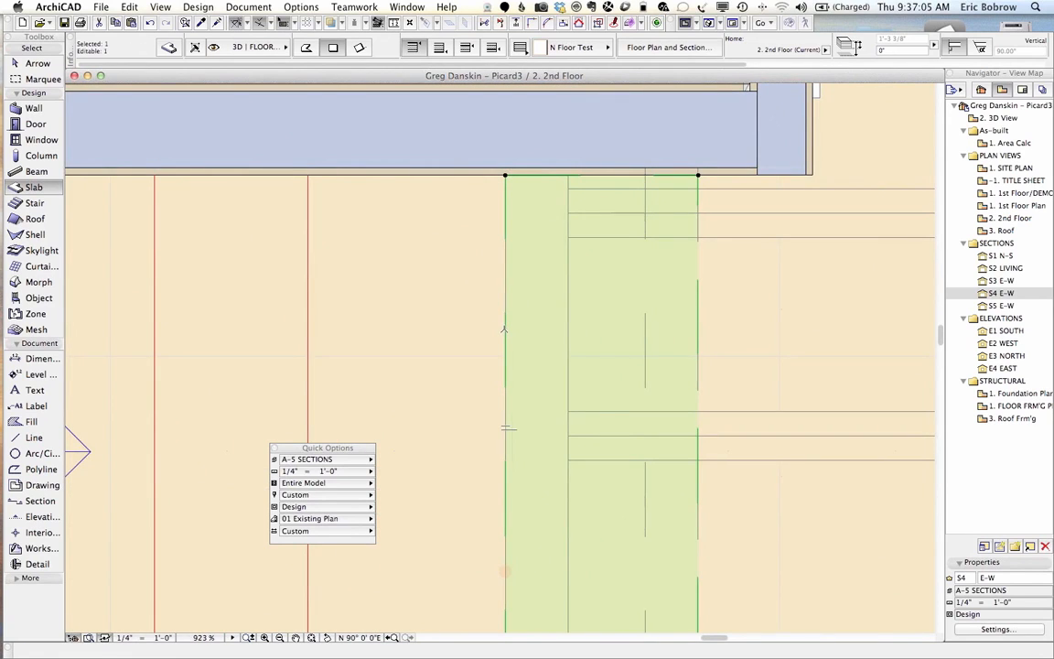
Offset the new composite slab's stair-side edge slightly inward, by the thickness of the low wall's outer skin
{"action": "left_click", "coordinate": [503, 329]}
{"action": "left_click", "coordinate": [510, 327]}
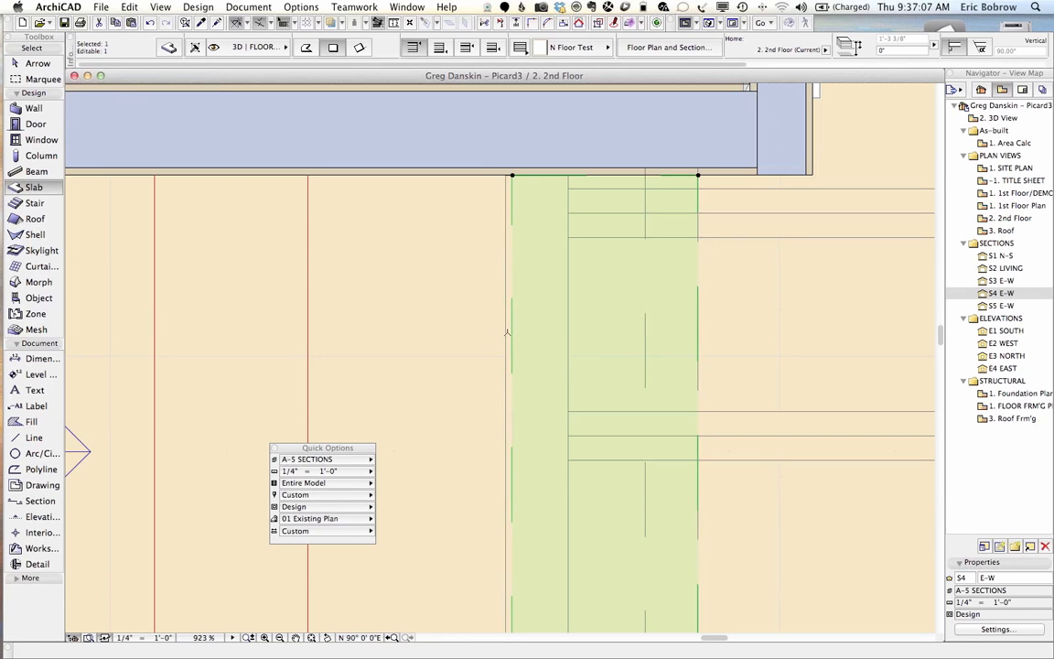
{"action": "key", "text": "Escape"}
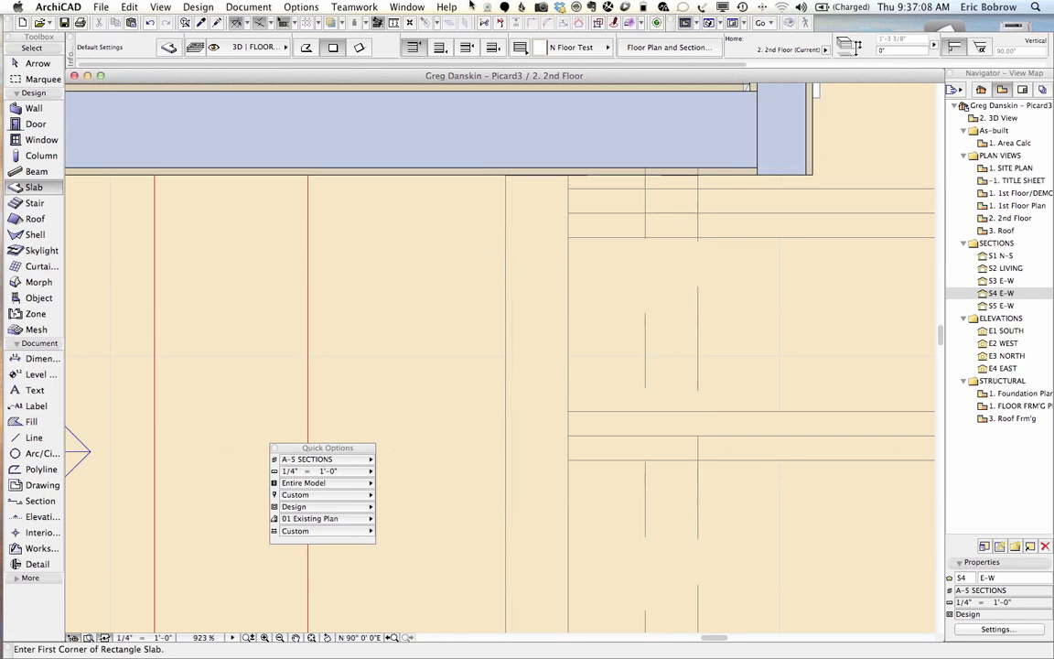
Open the S4 E-W section and bring the composite test slab beneath the floor framing into view
{"action": "left_click", "coordinate": [407, 7]}
{"action": "mouse_move", "coordinate": [420, 74]}
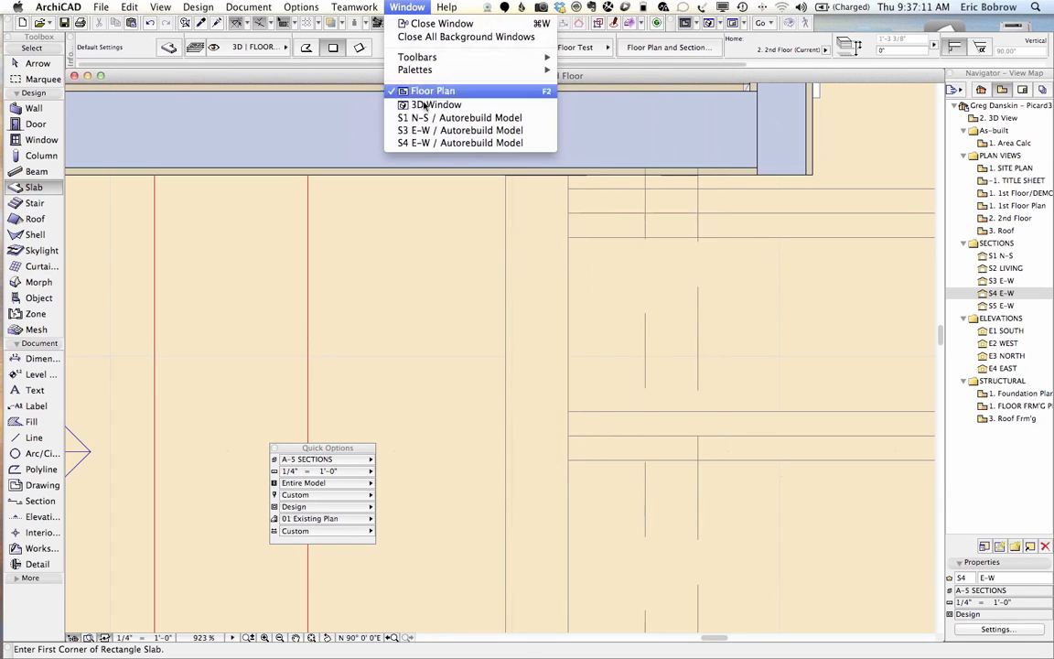
{"action": "left_click", "coordinate": [435, 143]}
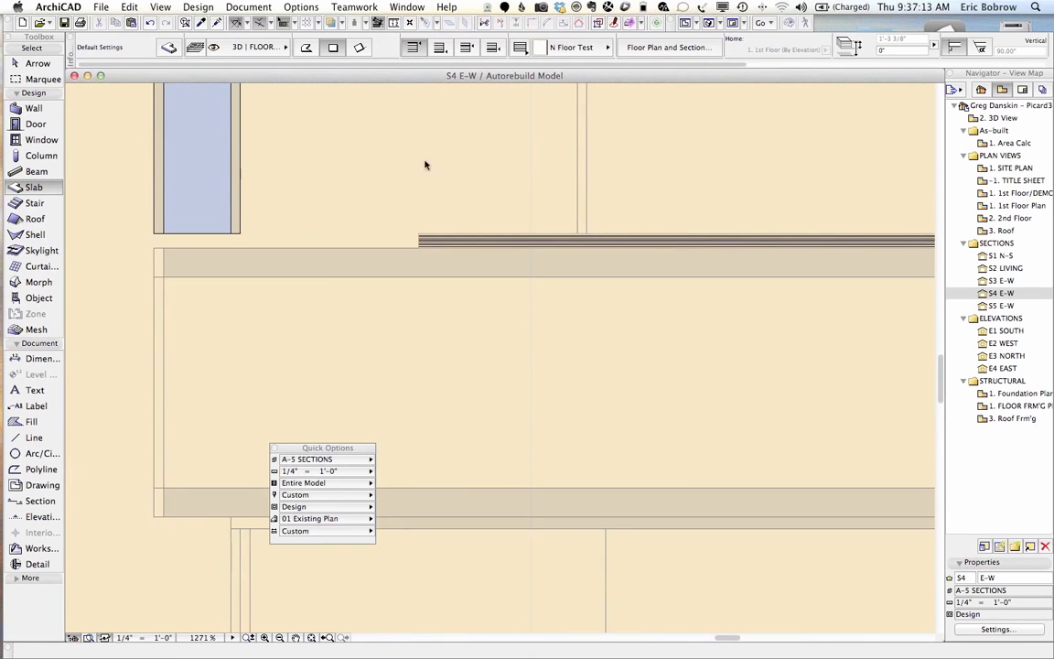
{"action": "scroll", "coordinate": [249, 367], "scroll_direction": "down", "scroll_amount": 3}
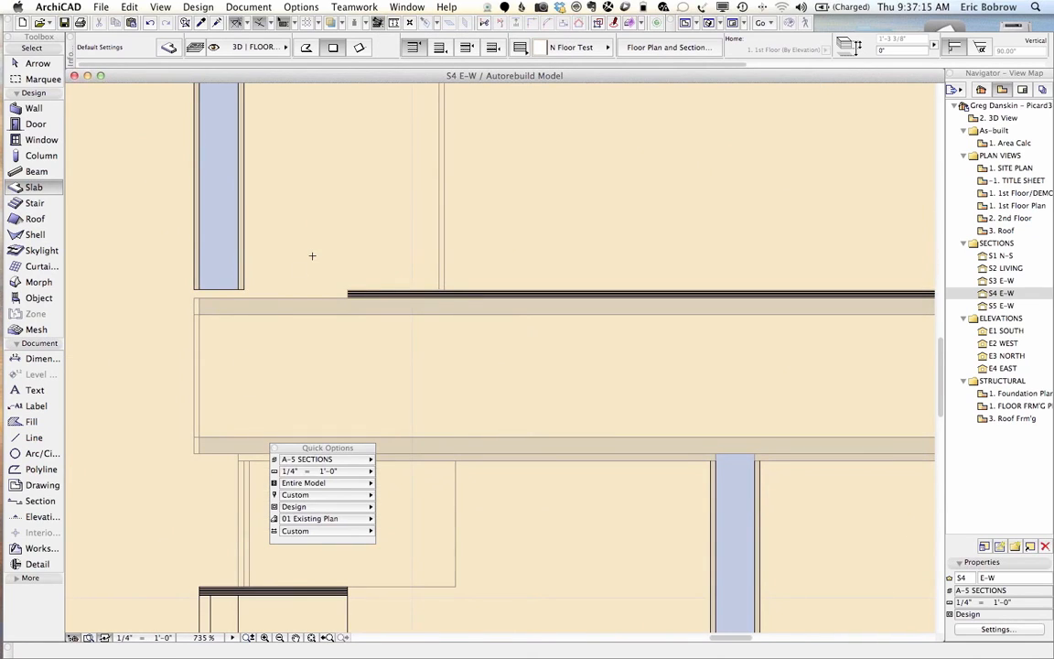
{"action": "key", "text": "shift"}
{"action": "scroll", "coordinate": [362, 320], "scroll_direction": "down", "scroll_amount": 1}
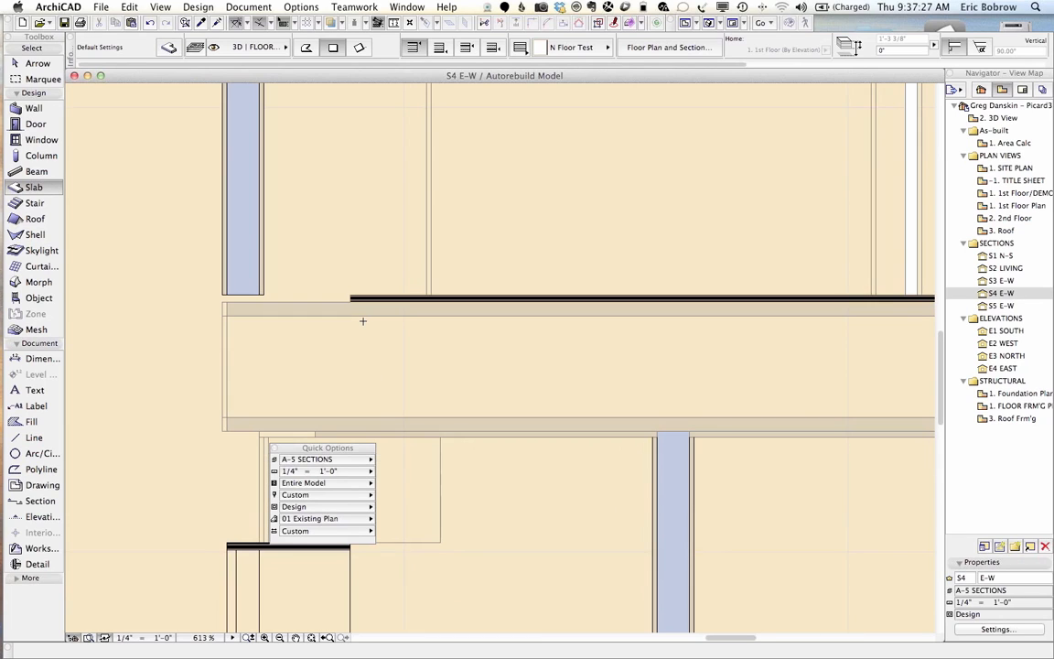
{"action": "left_click", "coordinate": [442, 547], "text": "shift"}
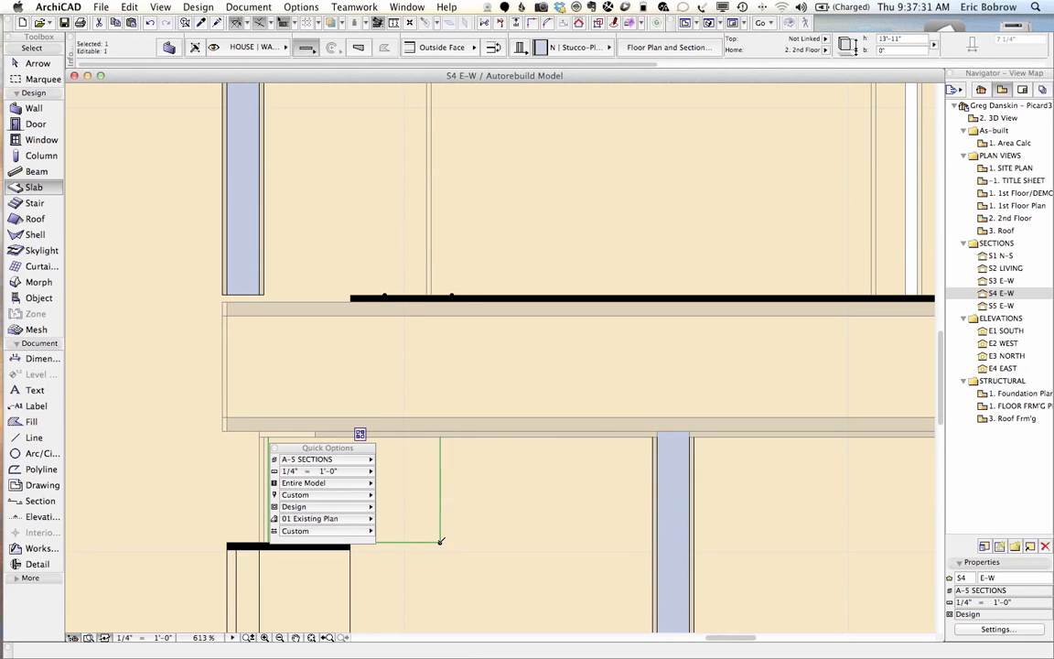
{"action": "key", "text": "Escape"}
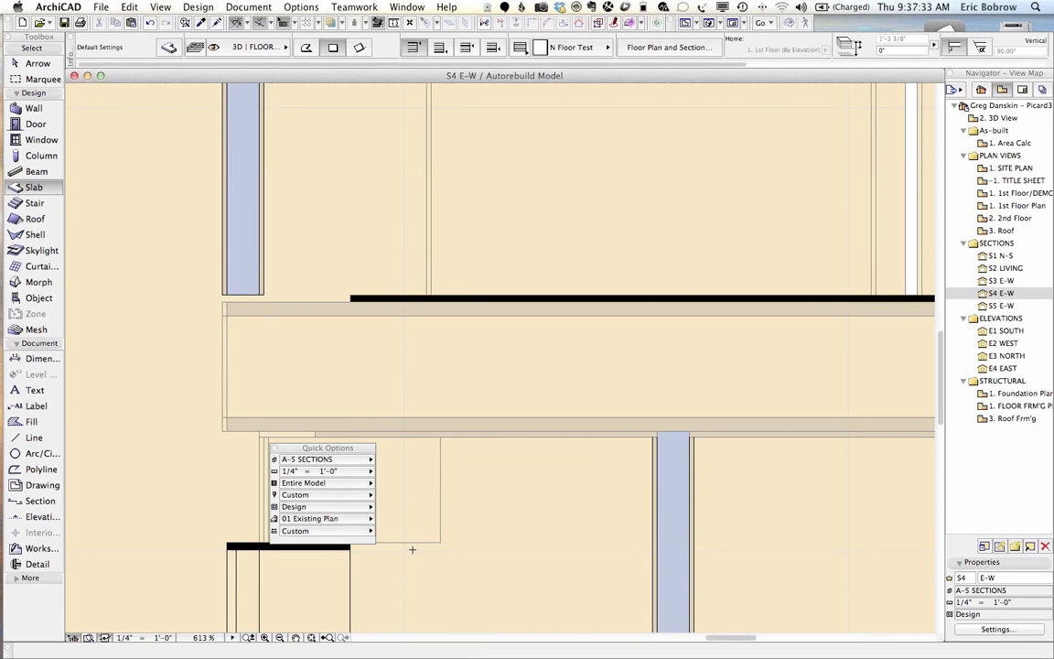
{"action": "middle_click_drag", "start_coordinate": [418, 551], "coordinate": [534, 383]}
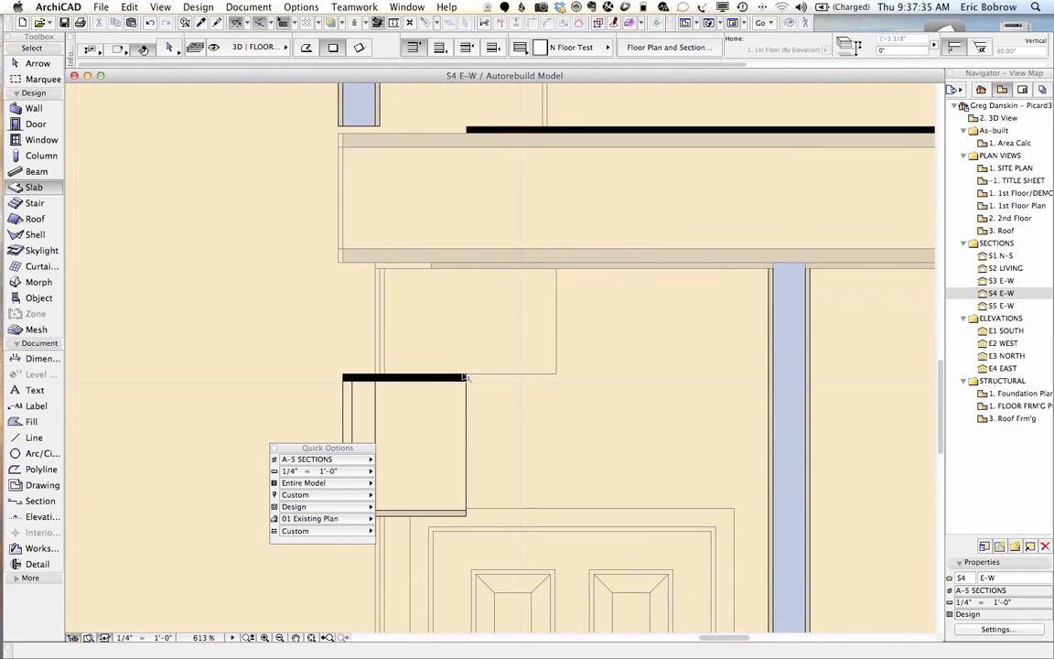
Move the composite test slab straight up so its top lines up with the top of the plywood floor
{"action": "left_click", "coordinate": [469, 375], "text": "shift"}
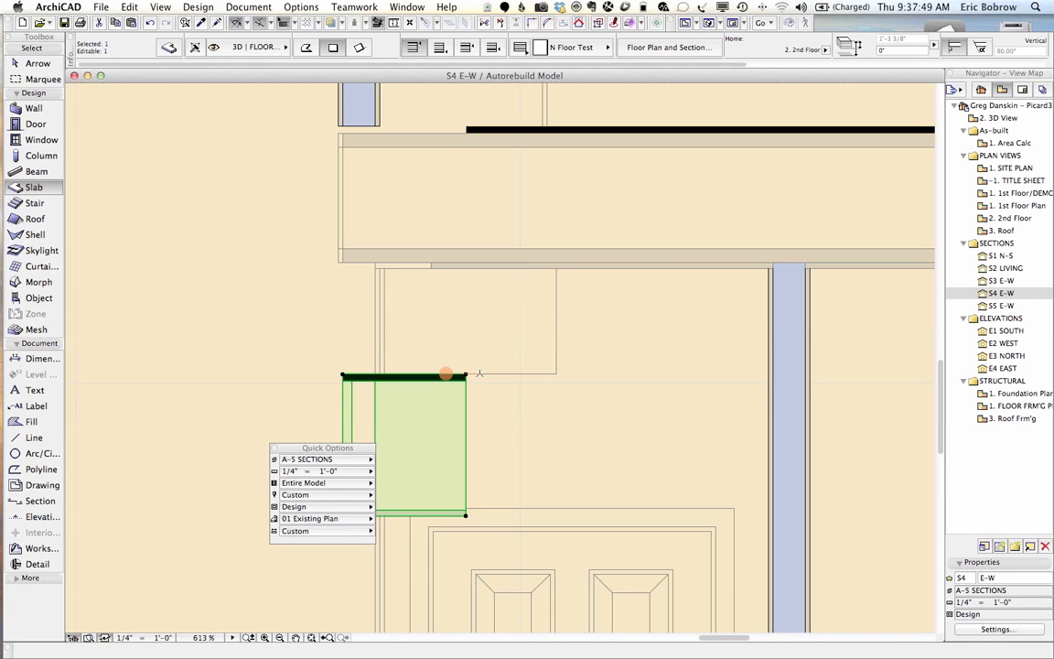
{"action": "scroll", "coordinate": [480, 373], "scroll_direction": "down", "scroll_amount": 10}
{"action": "scroll", "coordinate": [480, 374], "scroll_direction": "up", "scroll_amount": 4}
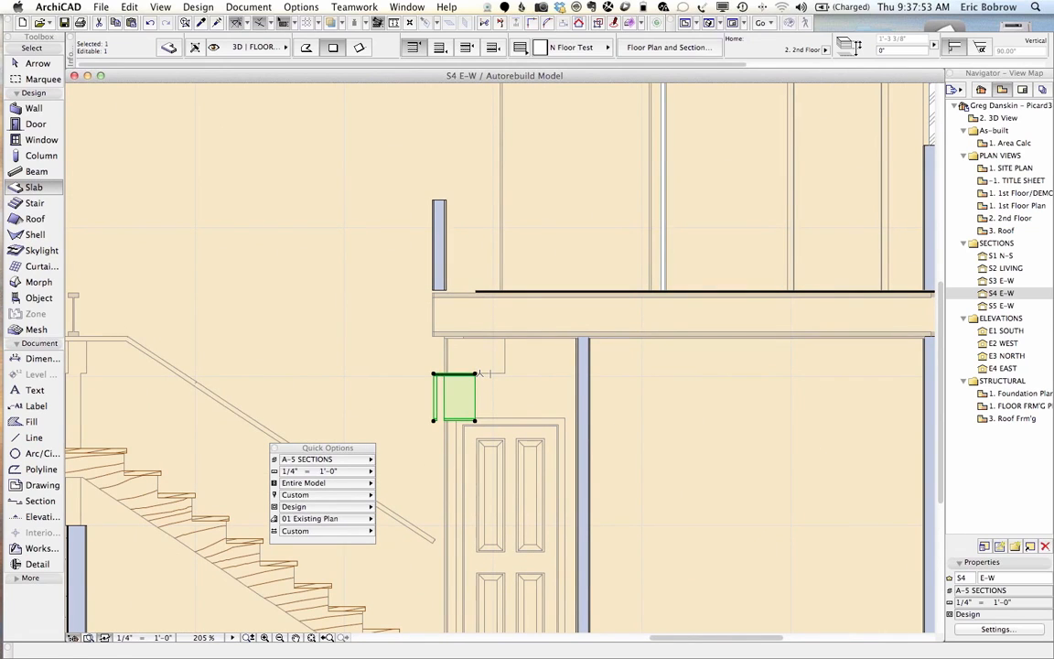
{"action": "key", "text": "super+d"}
{"action": "left_click", "coordinate": [475, 373]}
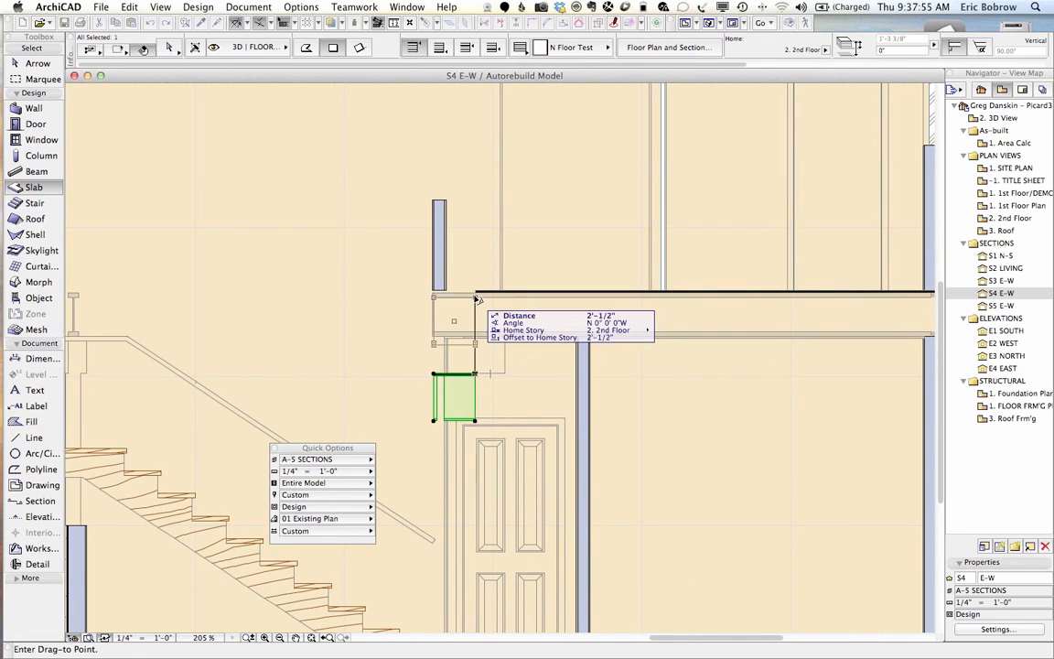
{"action": "left_click", "coordinate": [475, 293]}
{"action": "scroll", "coordinate": [455, 310], "scroll_direction": "up", "scroll_amount": 10}
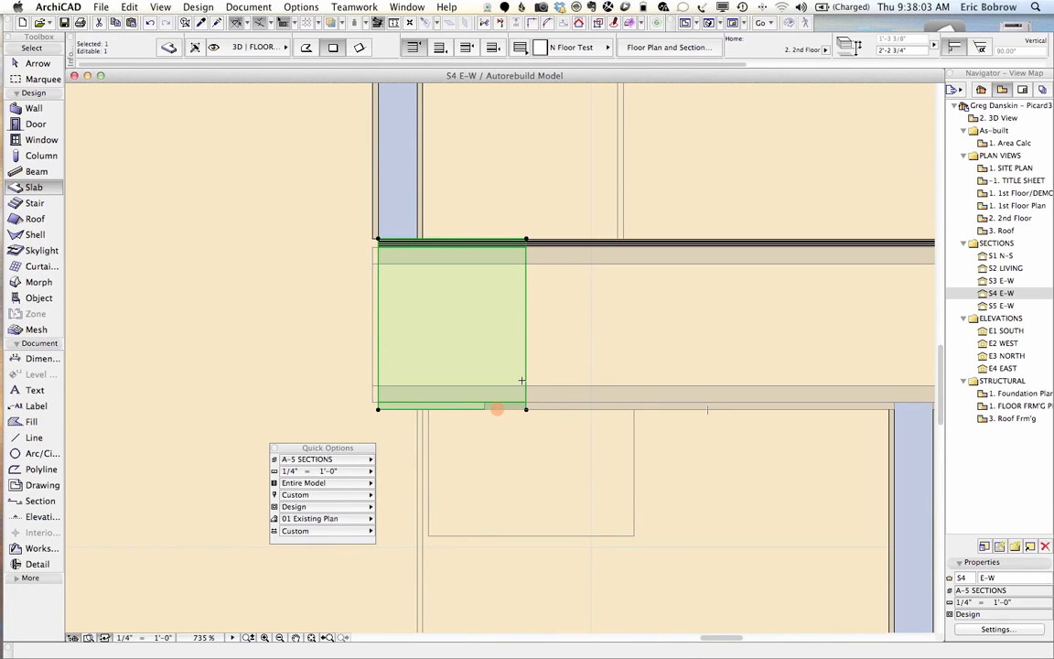
{"action": "key", "text": "Escape"}
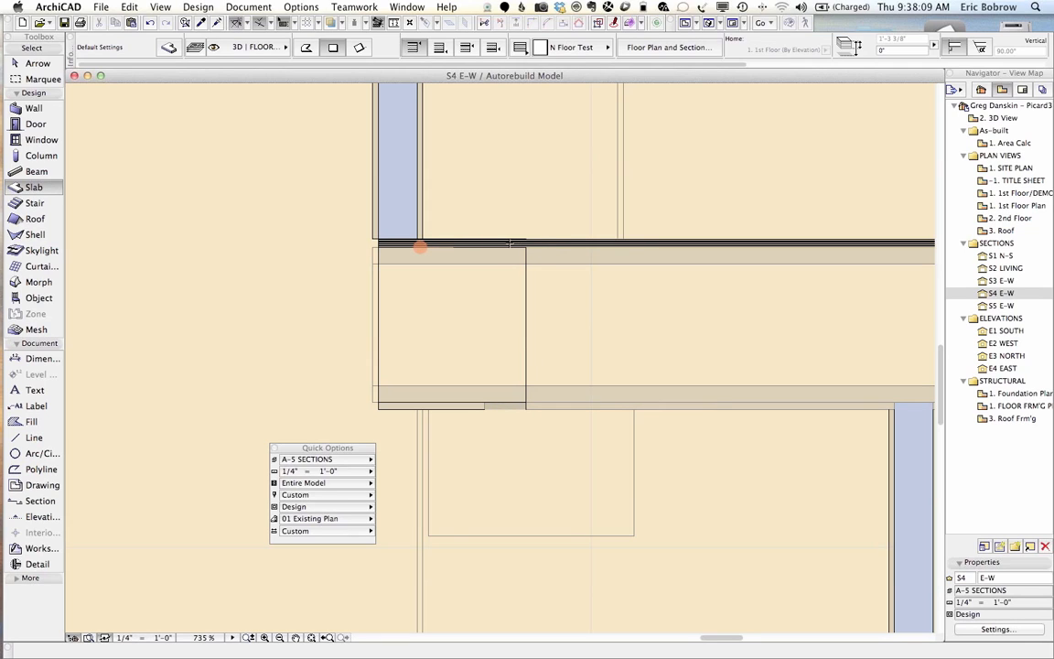
Stretch the base of the low wall above the slab down to the underside of the composite slab
{"action": "scroll", "coordinate": [506, 244], "scroll_direction": "up", "scroll_amount": 3}
{"action": "scroll", "coordinate": [506, 244], "scroll_direction": "down", "scroll_amount": 2}
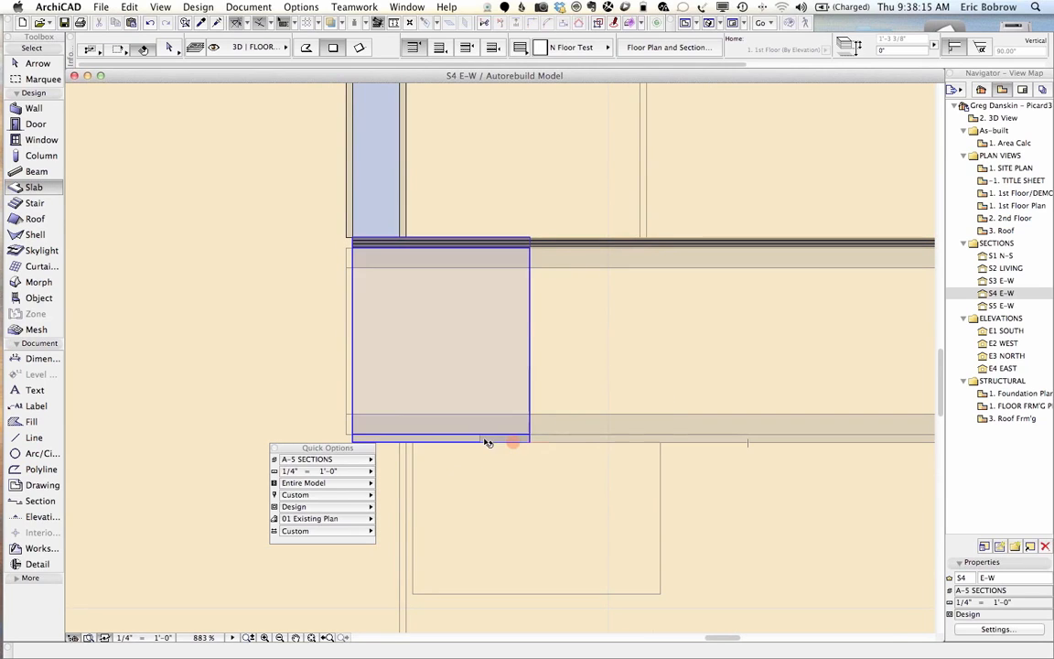
{"action": "left_click", "coordinate": [513, 441], "text": "shift"}
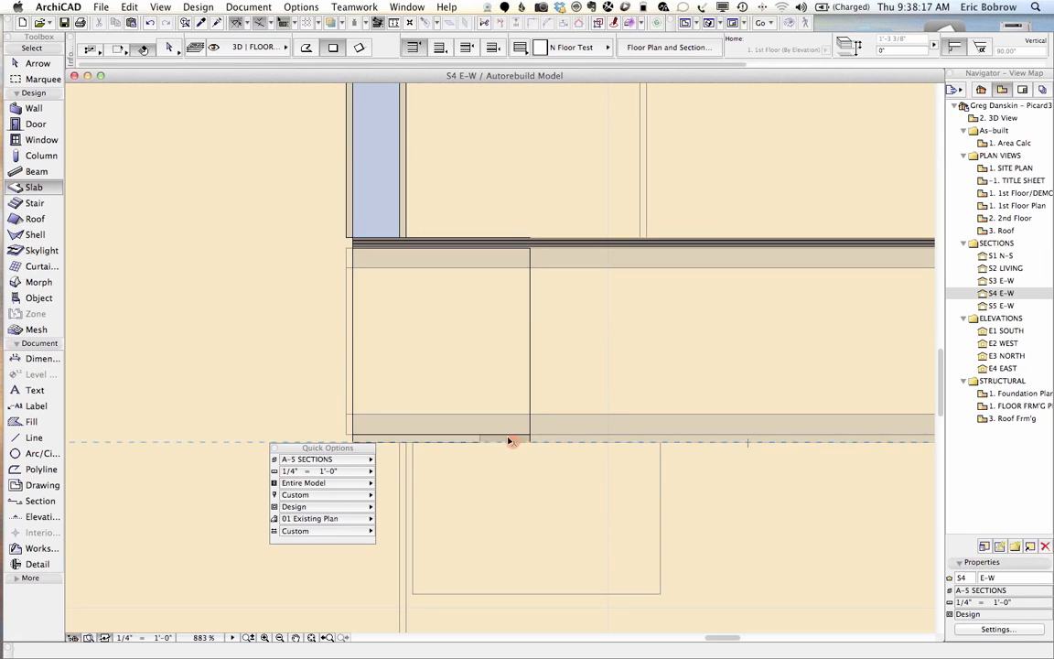
{"action": "left_click", "coordinate": [514, 442], "text": "shift"}
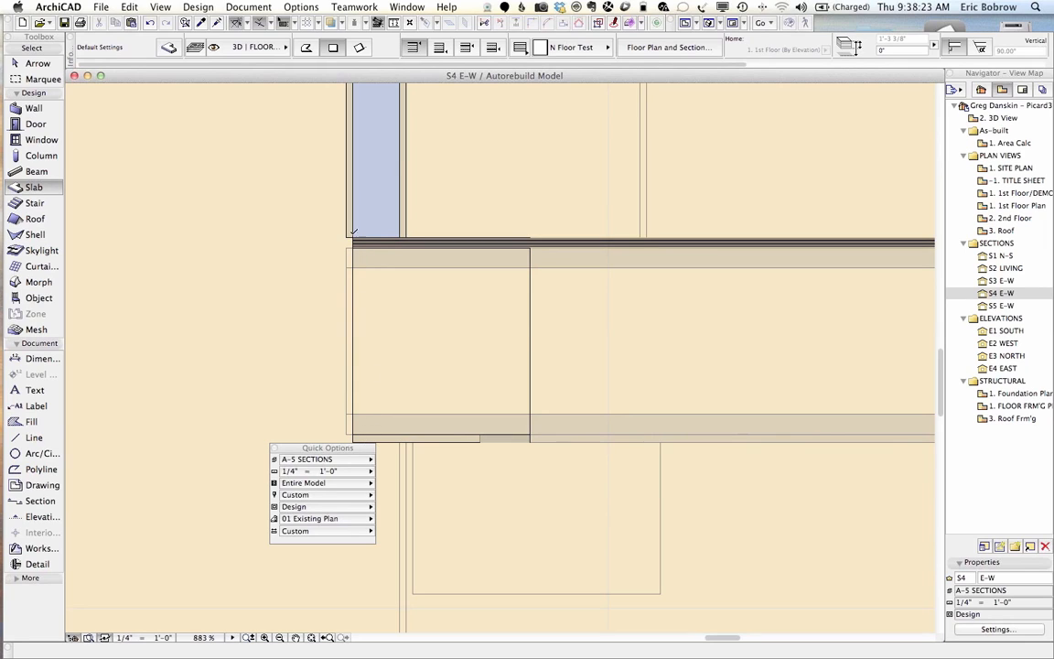
{"action": "key", "text": "shift"}
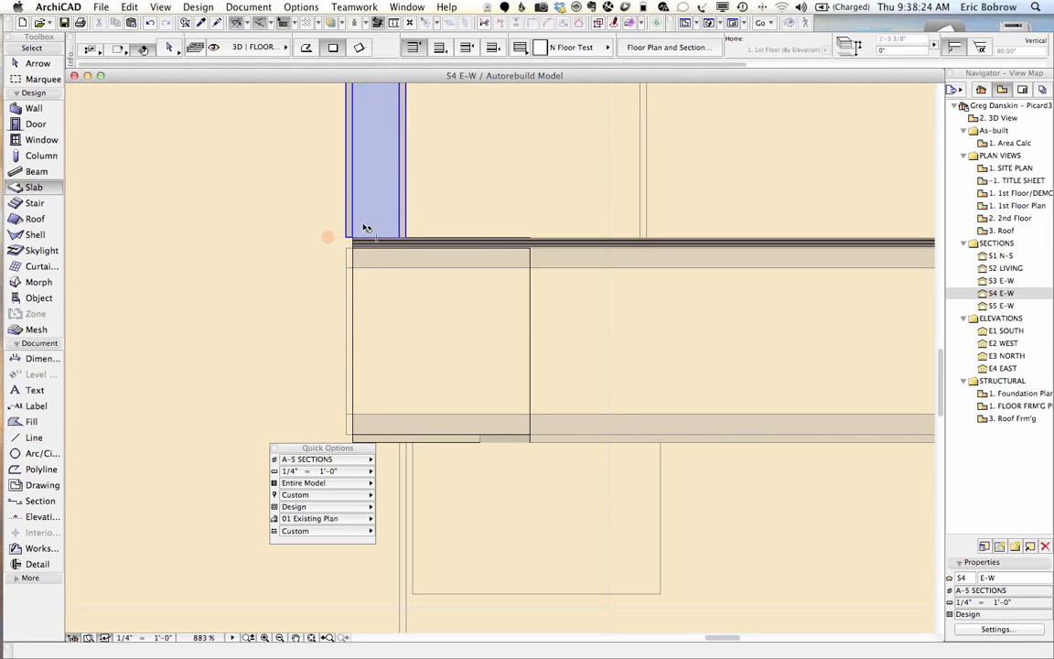
{"action": "left_click", "coordinate": [366, 228], "text": "shift"}
{"action": "left_click", "coordinate": [347, 238]}
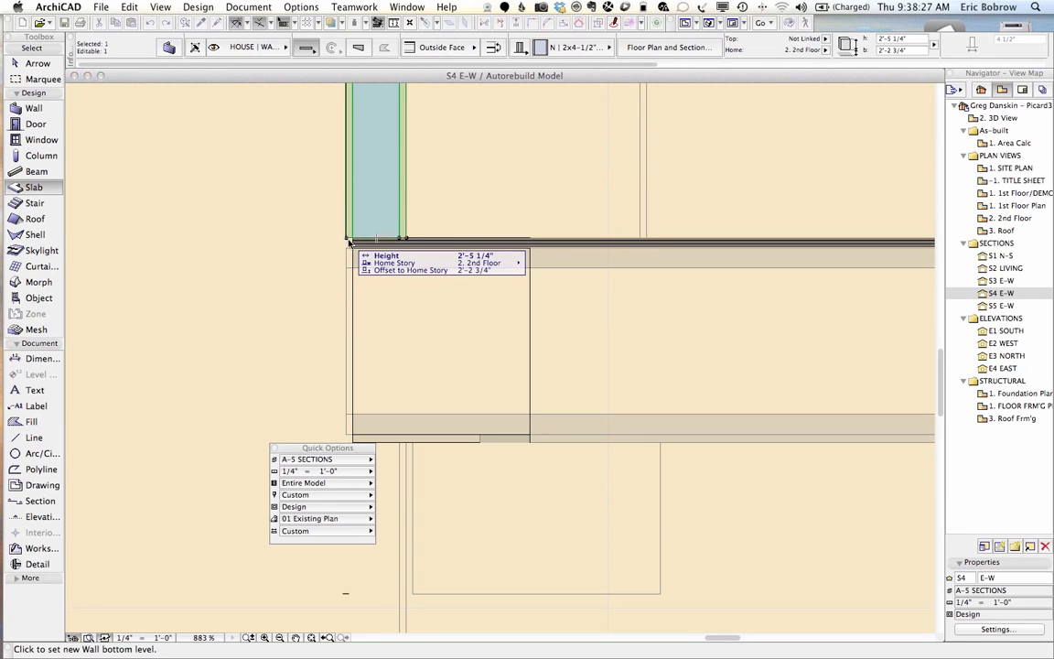
{"action": "left_click", "coordinate": [355, 438]}
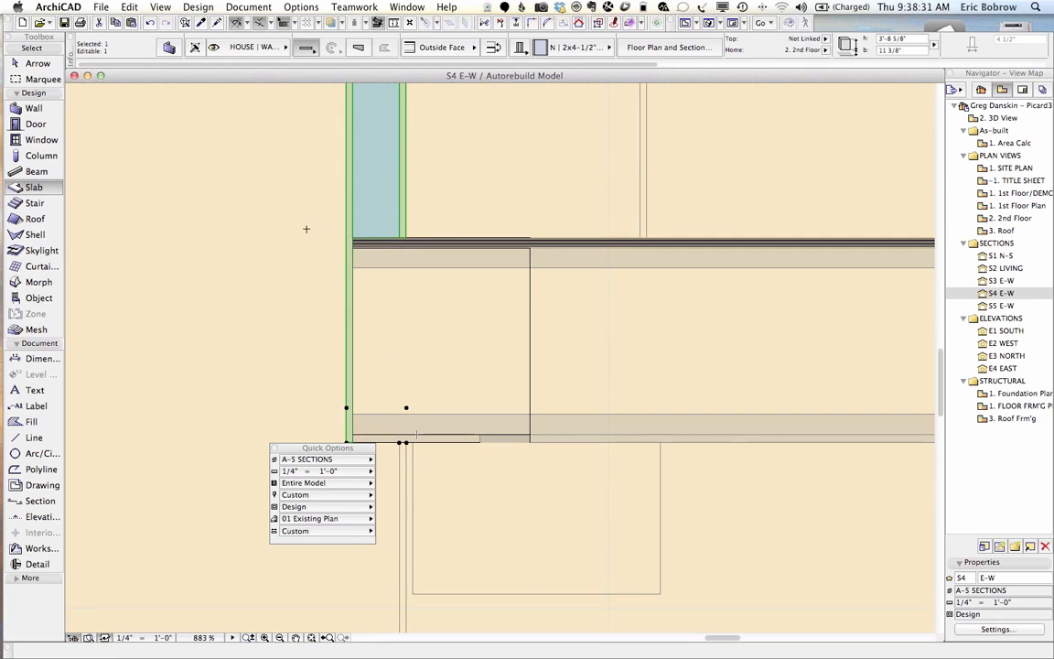
{"action": "middle_click_drag", "start_coordinate": [308, 227], "coordinate": [391, 207]}
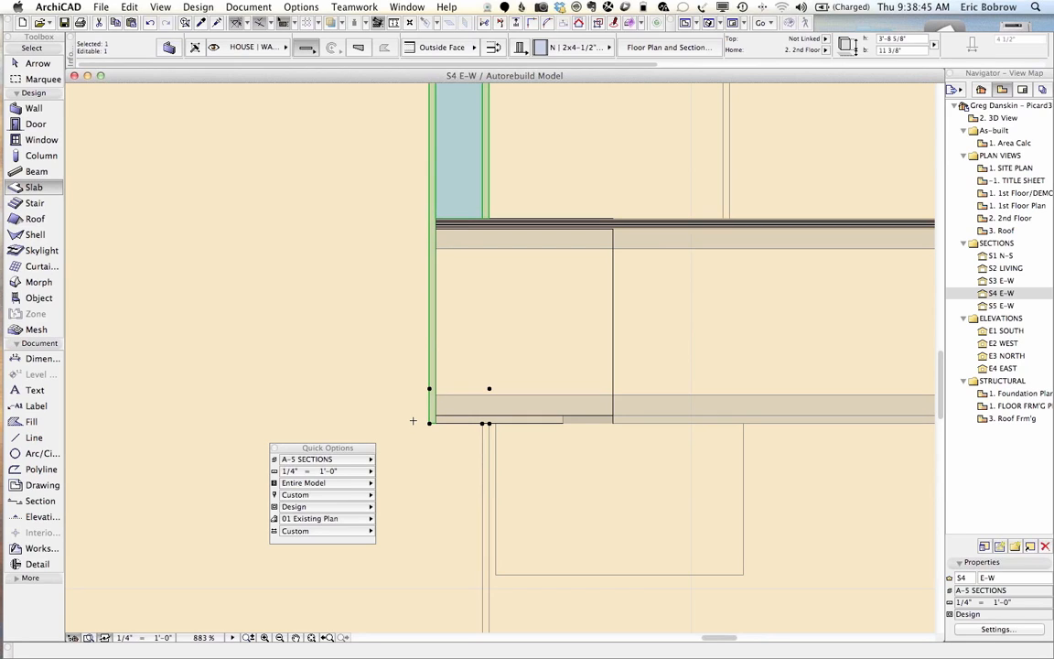
{"action": "key", "text": "Escape"}
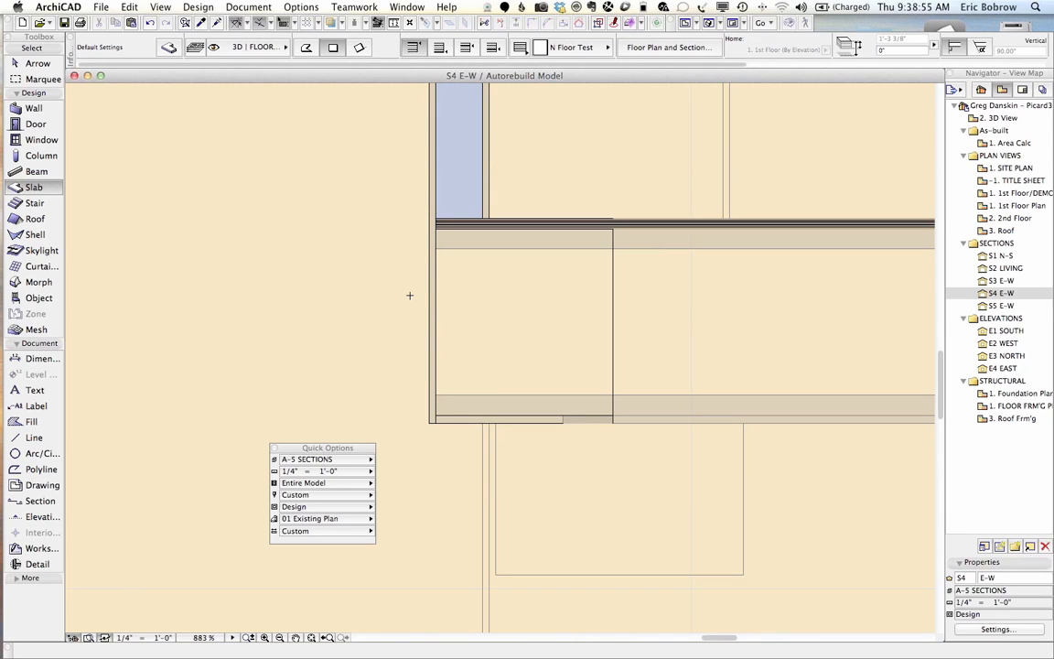
Examine in section how the extended low wall wraps the end of the composite slab, up close and across the whole building
{"action": "left_click", "coordinate": [474, 192]}
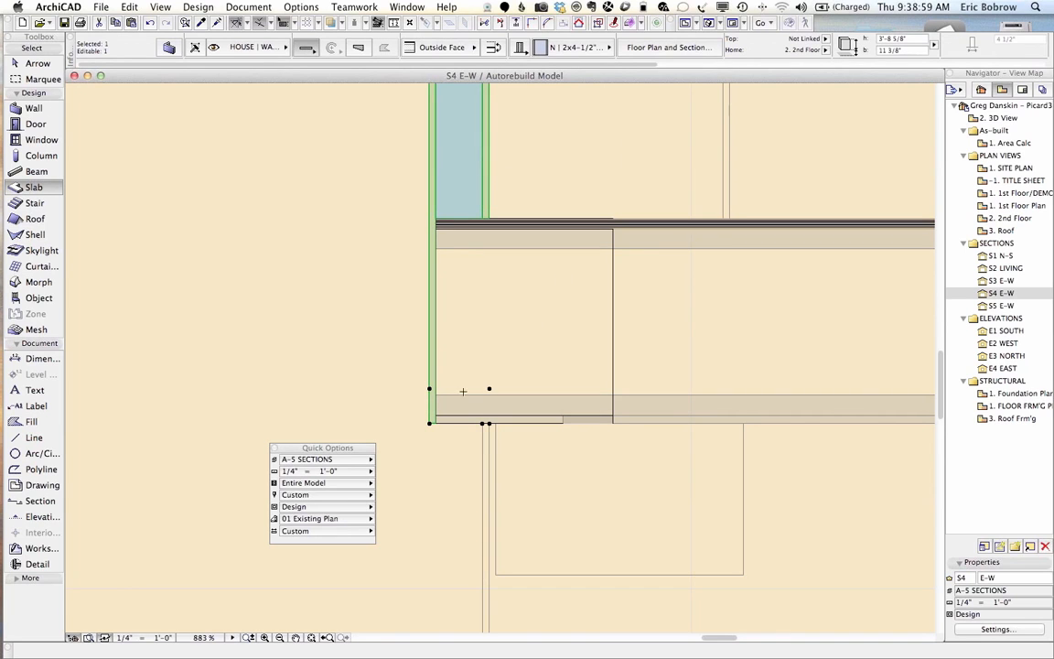
{"action": "scroll", "coordinate": [420, 297], "scroll_direction": "down", "scroll_amount": 5}
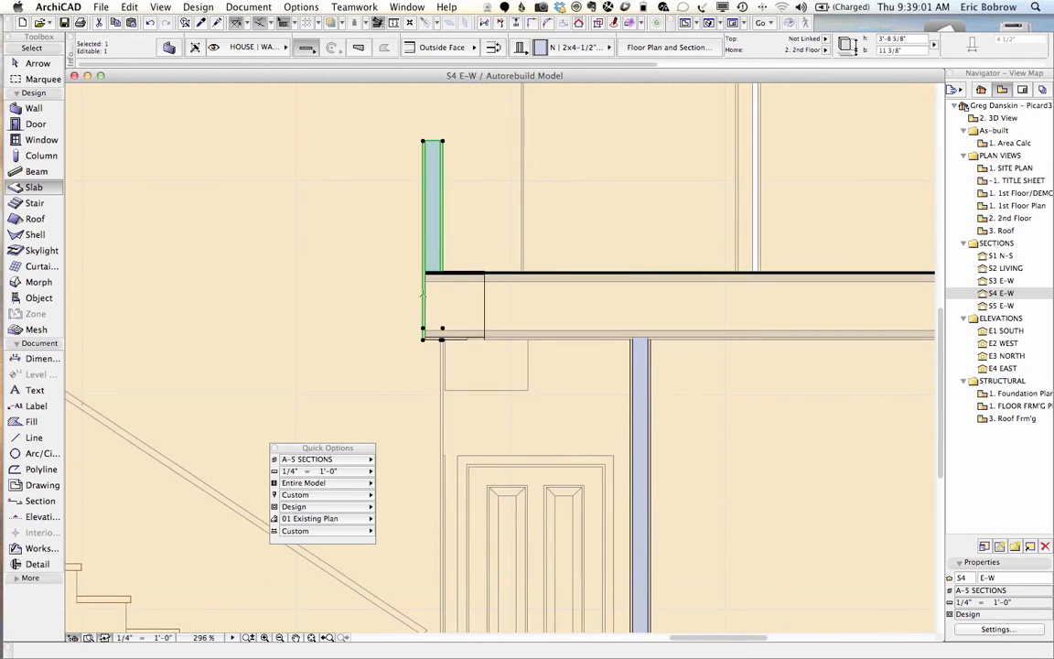
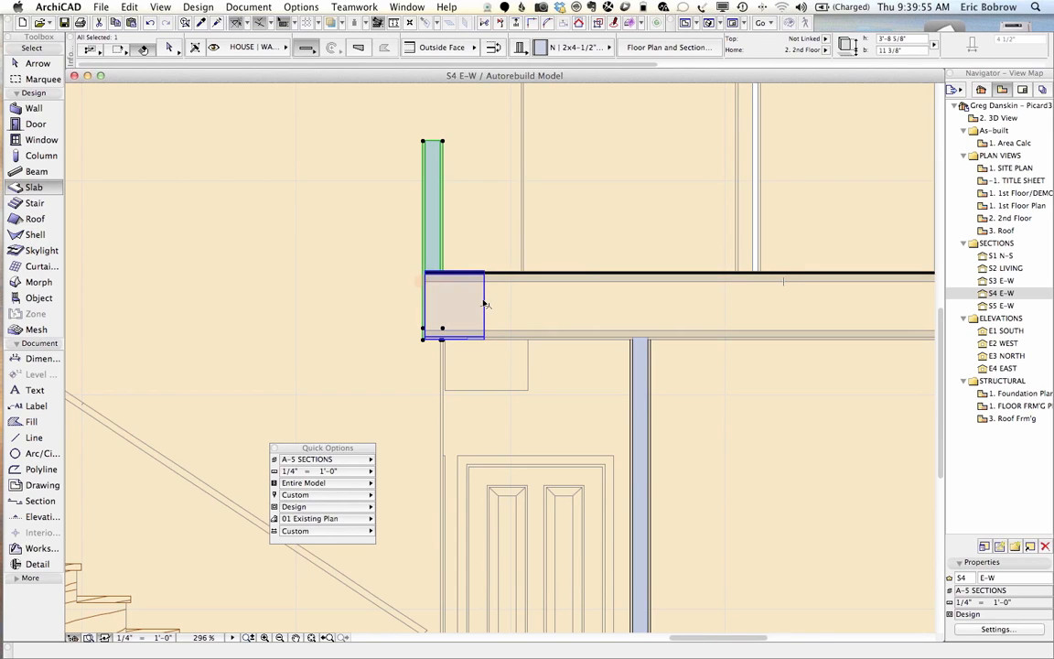
{"action": "left_click", "coordinate": [446, 290]}
{"action": "scroll", "coordinate": [424, 281], "scroll_direction": "up", "scroll_amount": 5}
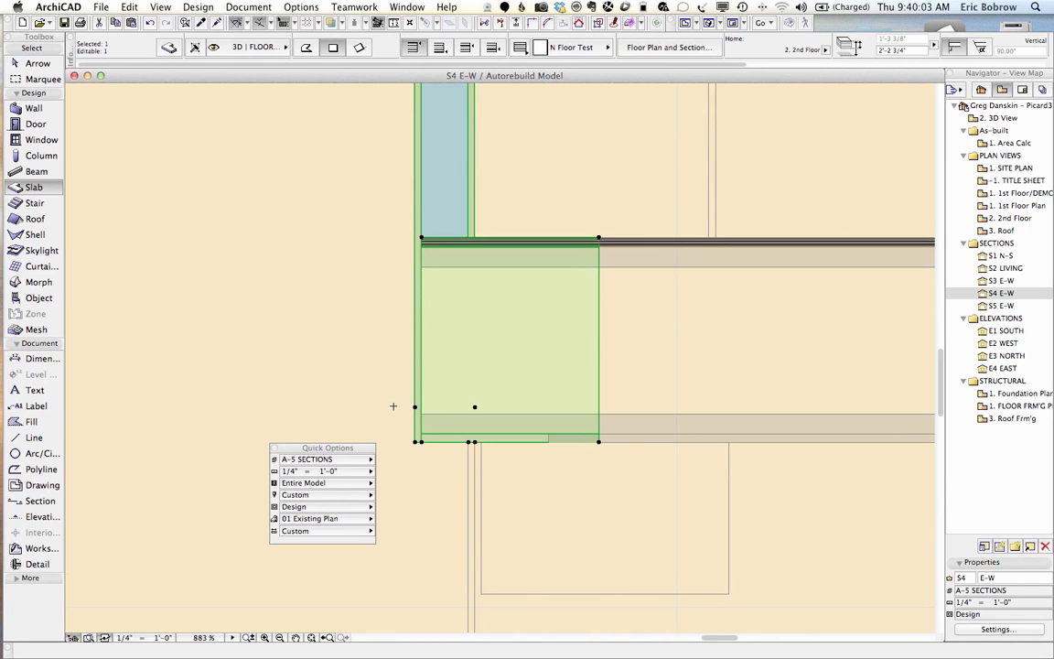
{"action": "key", "text": "Escape"}
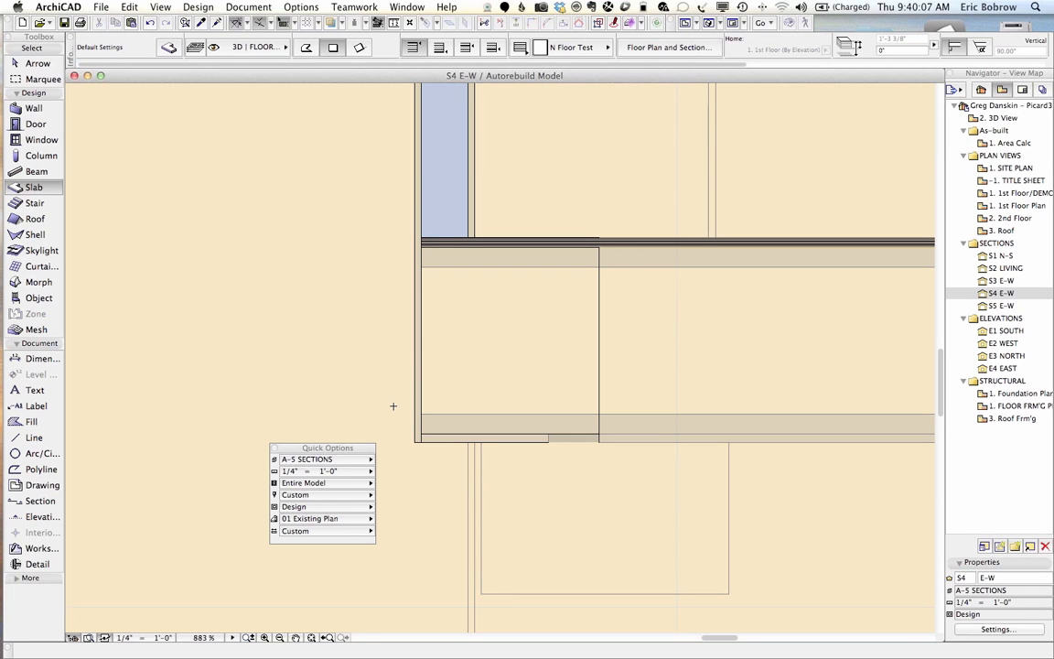
{"action": "scroll", "coordinate": [393, 405], "scroll_direction": "down", "scroll_amount": 5}
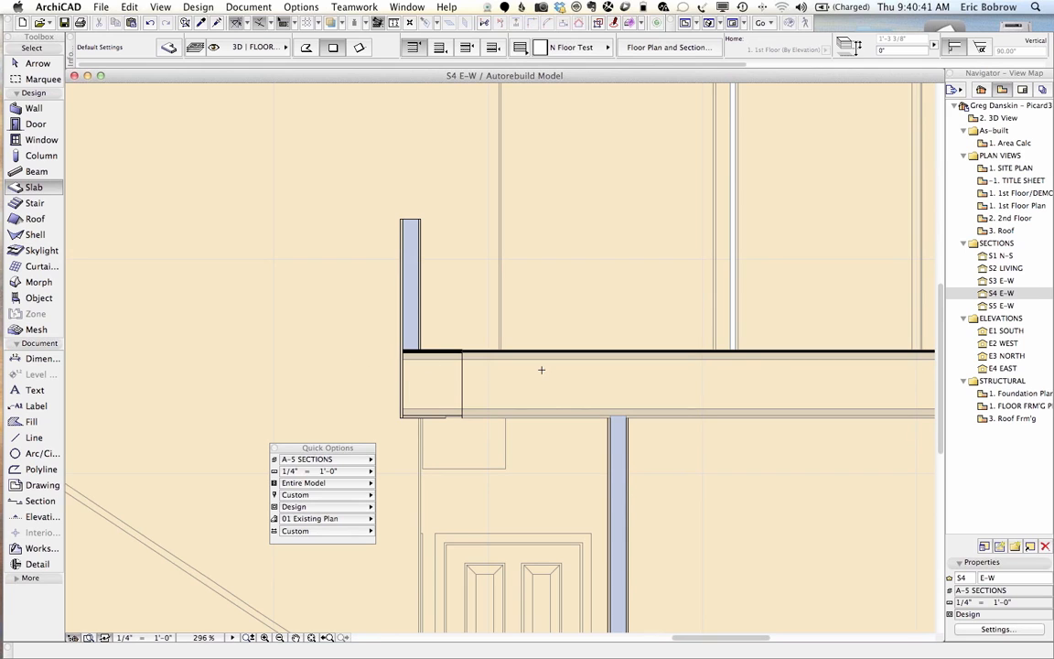
{"action": "scroll", "coordinate": [542, 369], "scroll_direction": "down", "scroll_amount": 5}
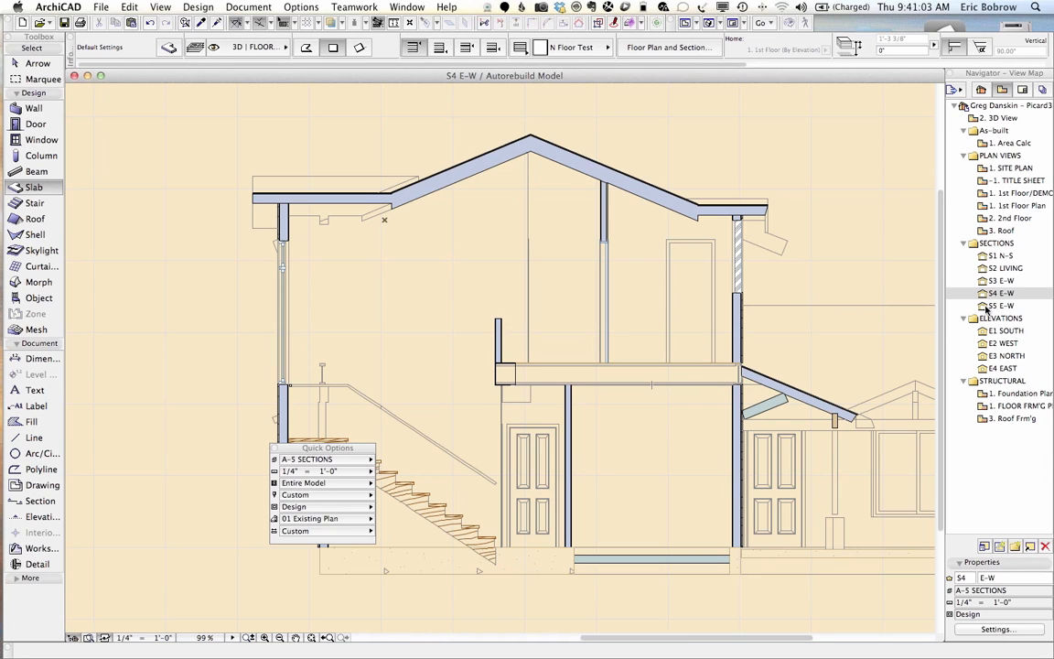
Return to the 2nd Floor plan and review the whole floor layout with its section markers
{"action": "key", "text": "F2"}
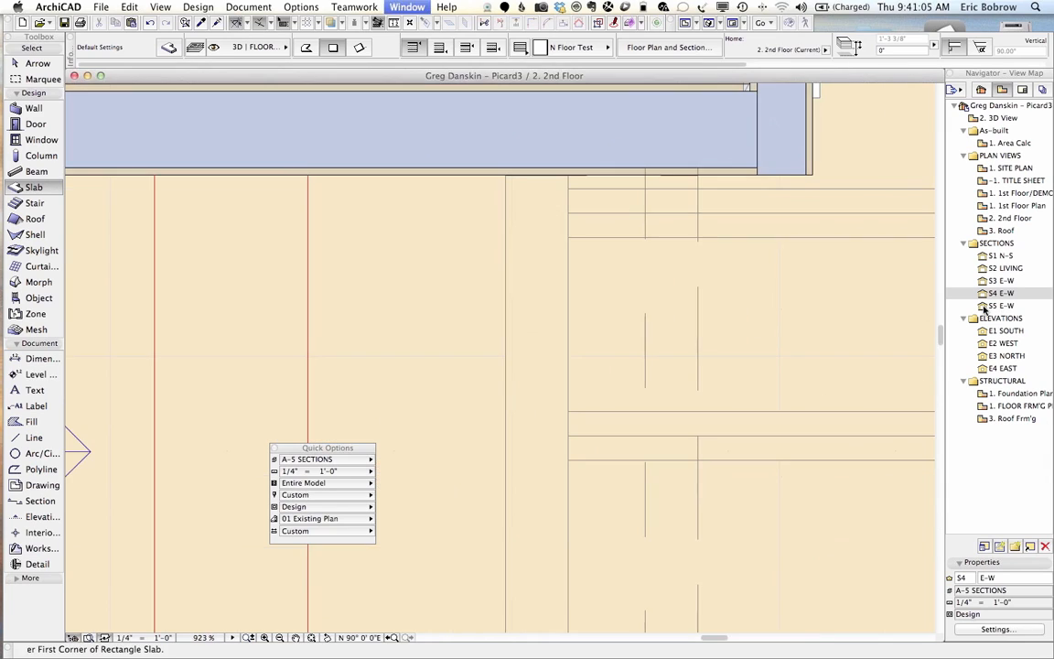
{"action": "key", "text": "super+apostrophe"}
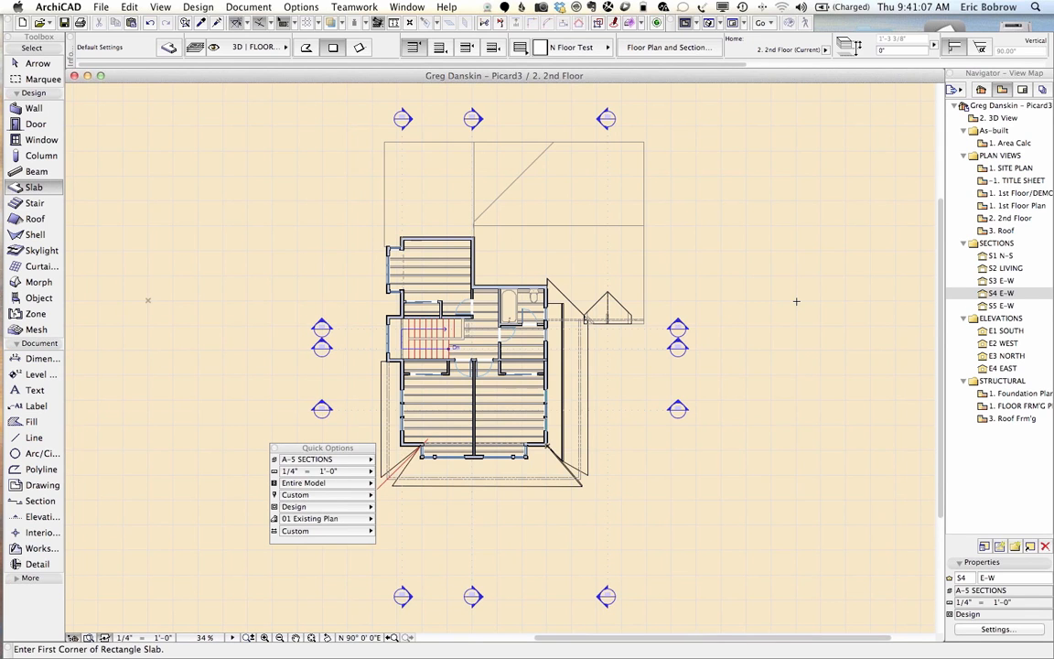
{"action": "scroll", "coordinate": [443, 336], "scroll_direction": "up", "scroll_amount": 5}
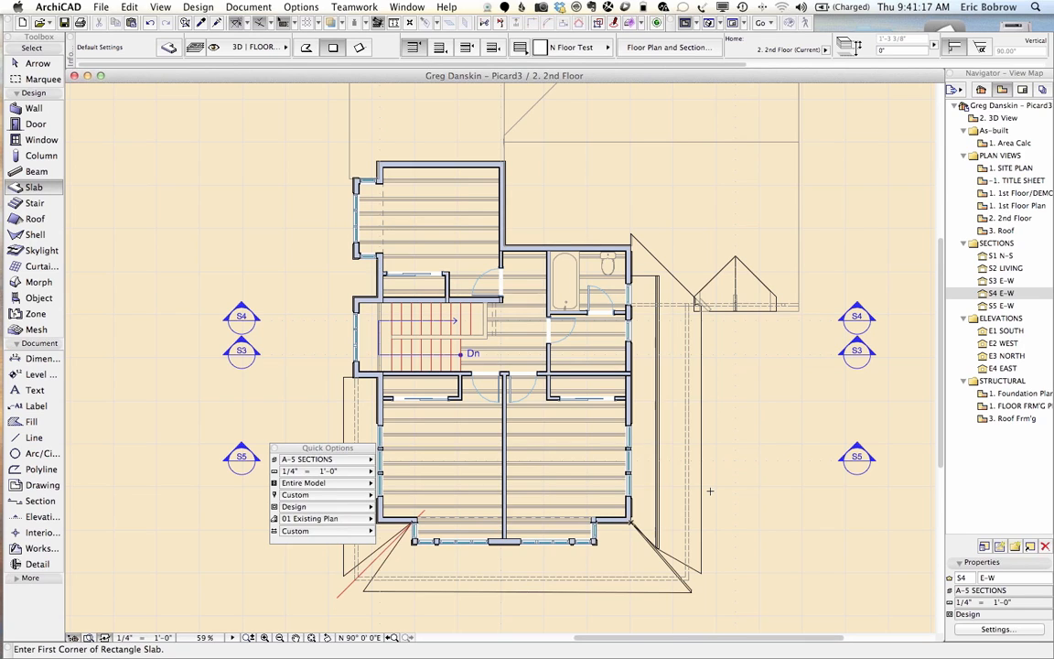
{"action": "left_click", "coordinate": [710, 491]}
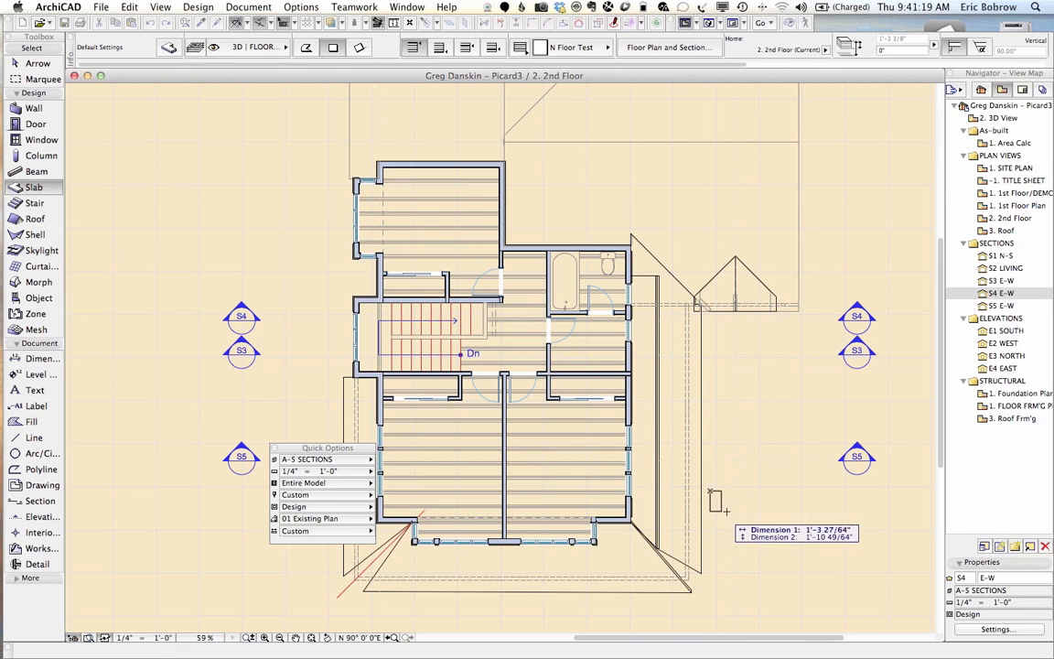
{"action": "key", "text": "Escape"}
{"action": "middle_click_drag", "start_coordinate": [755, 474], "coordinate": [779, 440]}
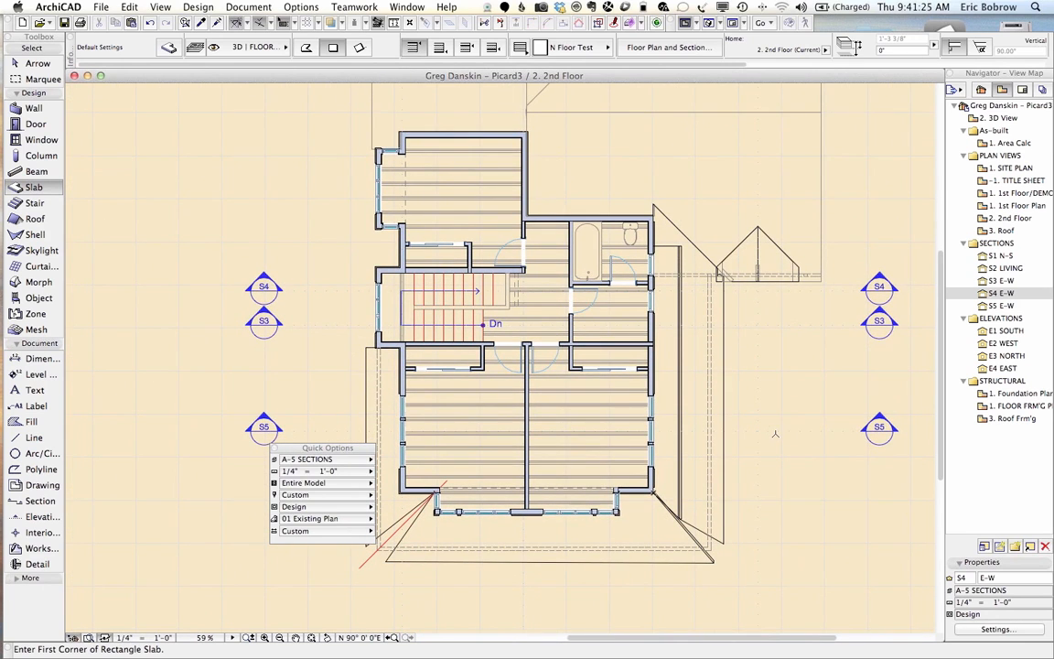
{"action": "key", "text": "shift"}
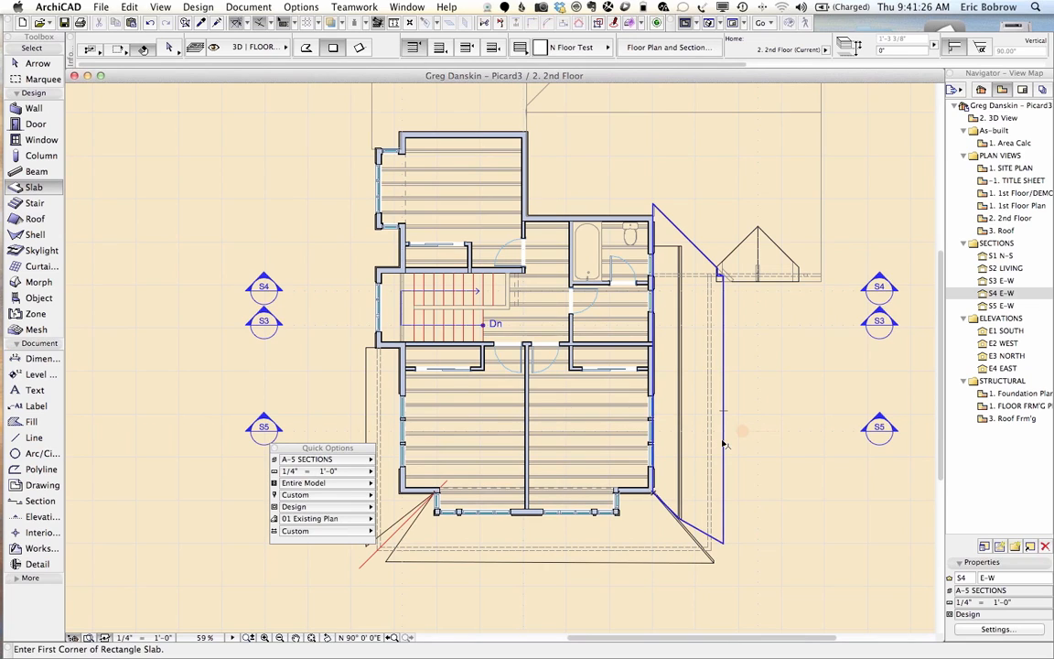
{"action": "left_click", "coordinate": [723, 444], "text": "shift"}
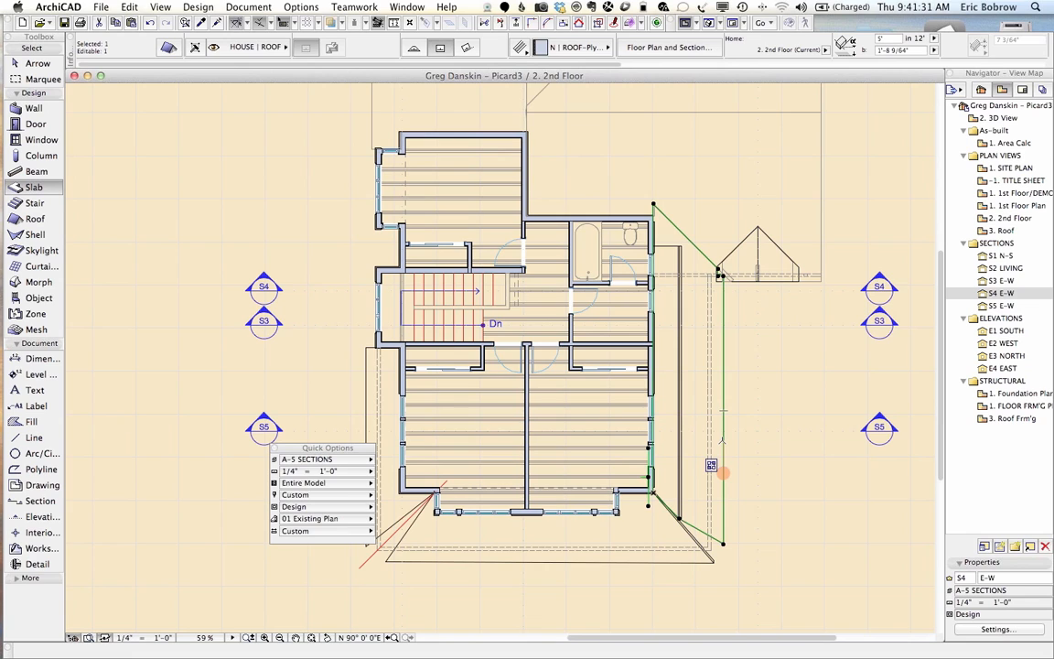
{"action": "key", "text": "super+d"}
{"action": "left_click", "coordinate": [723, 441]}
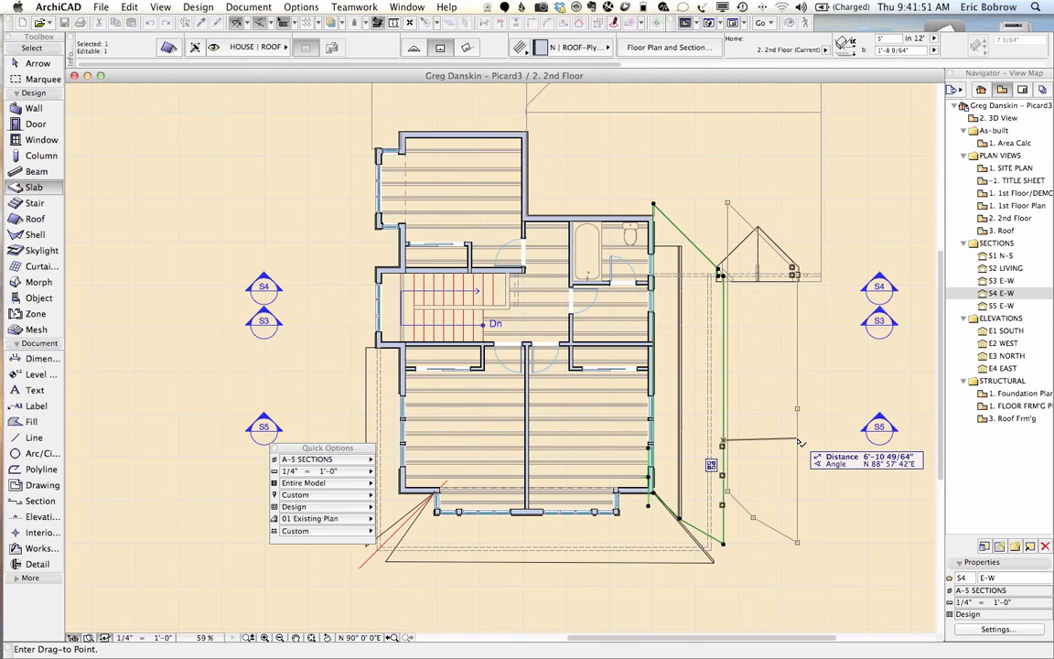
{"action": "key", "text": "Escape"}
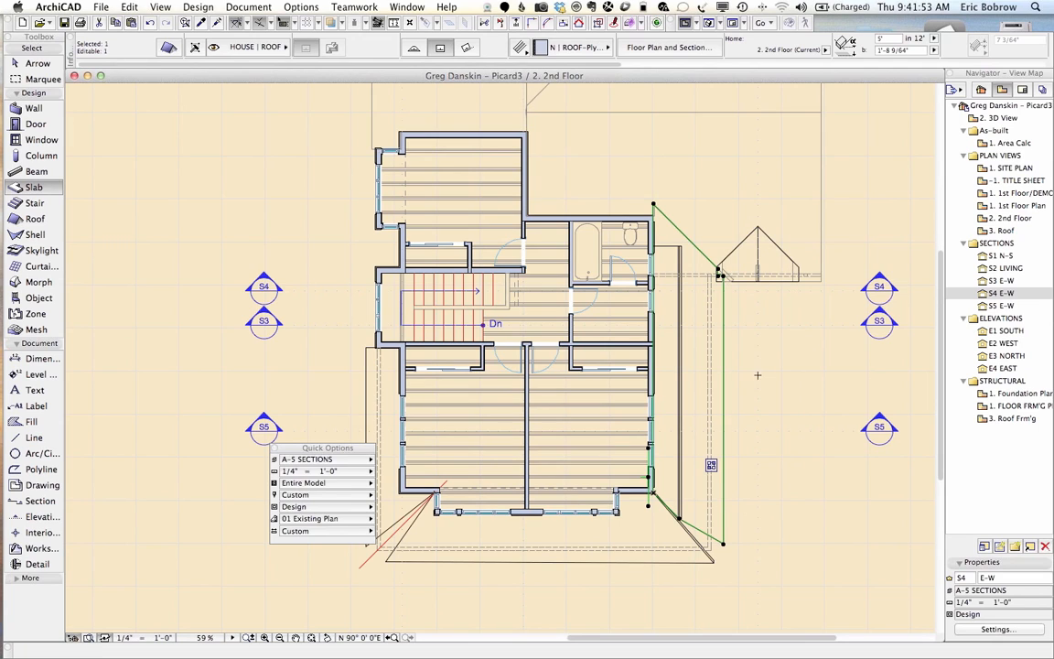
Change the project's working angle unit to decimal degrees
{"action": "left_click", "coordinate": [302, 7]}
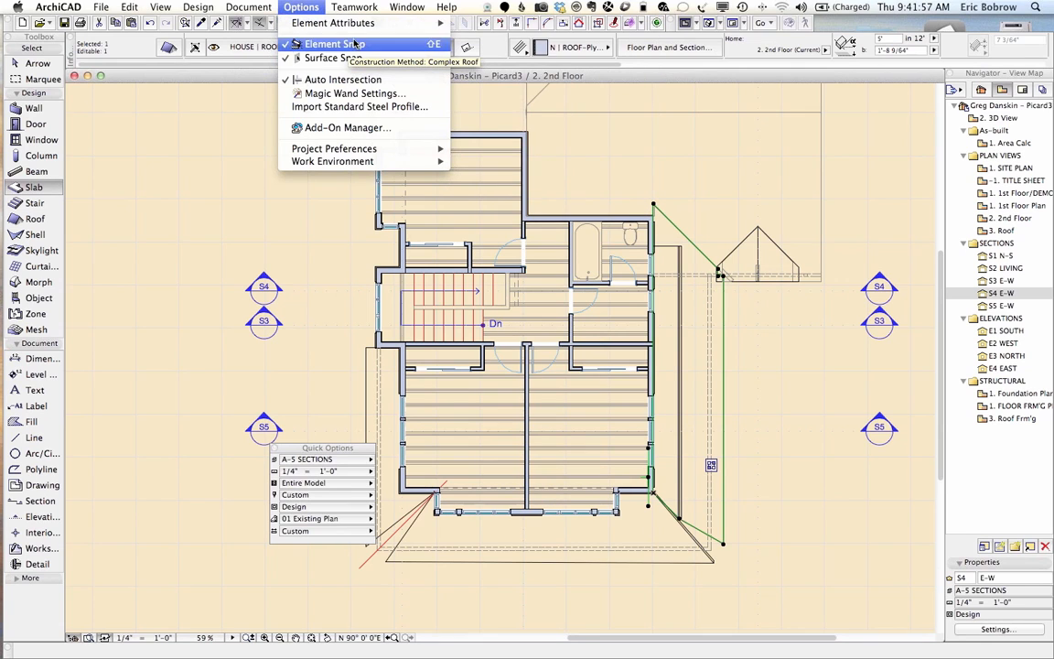
{"action": "mouse_move", "coordinate": [420, 151]}
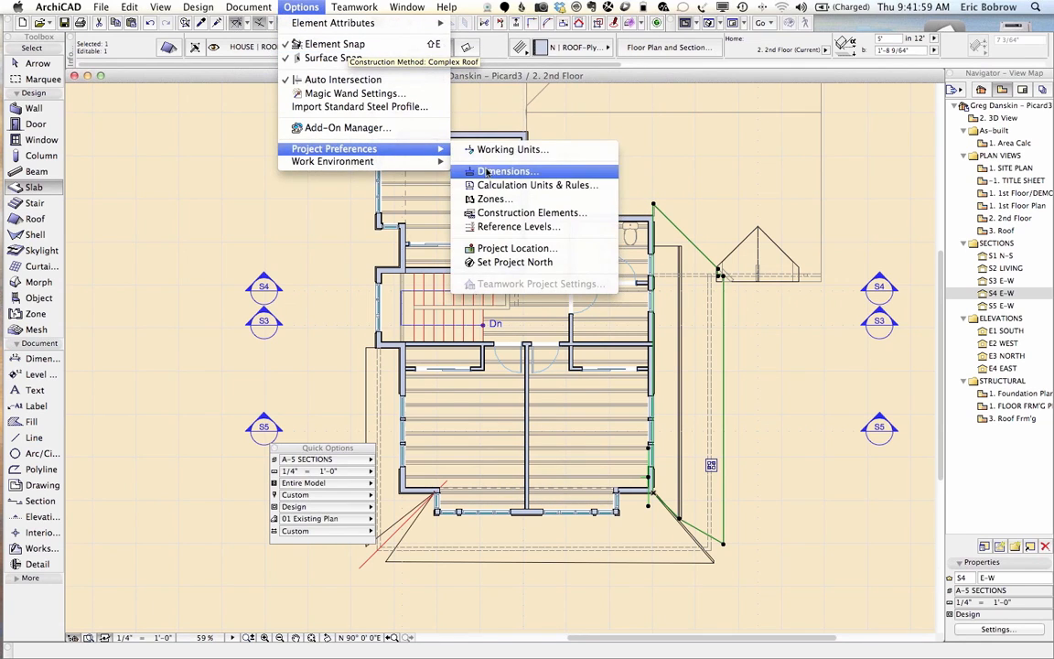
{"action": "left_click", "coordinate": [492, 151]}
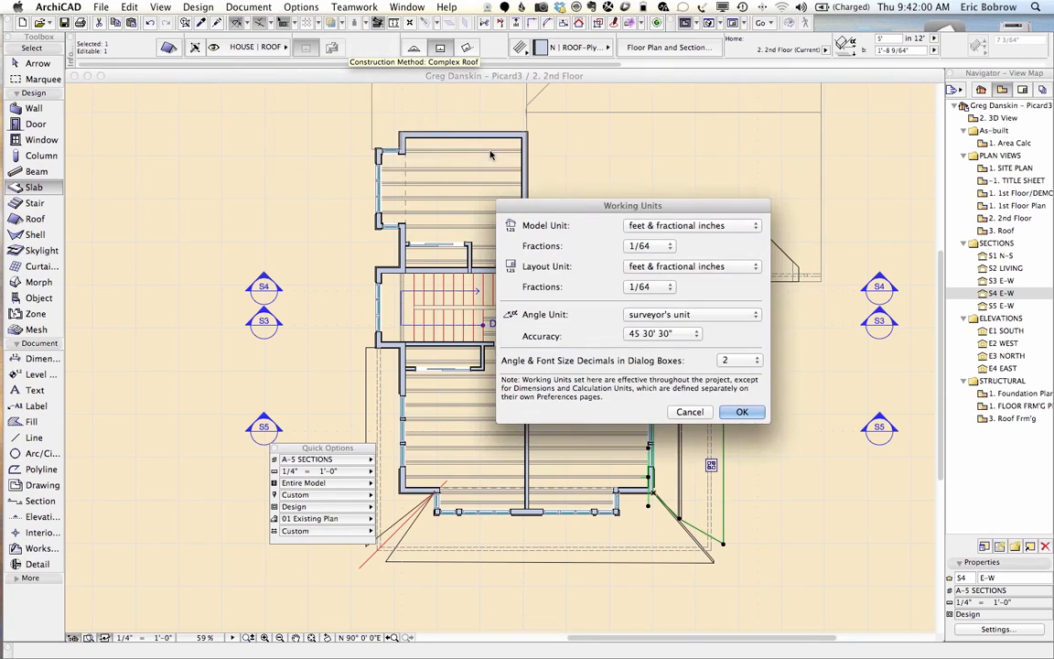
{"action": "left_click", "coordinate": [673, 315]}
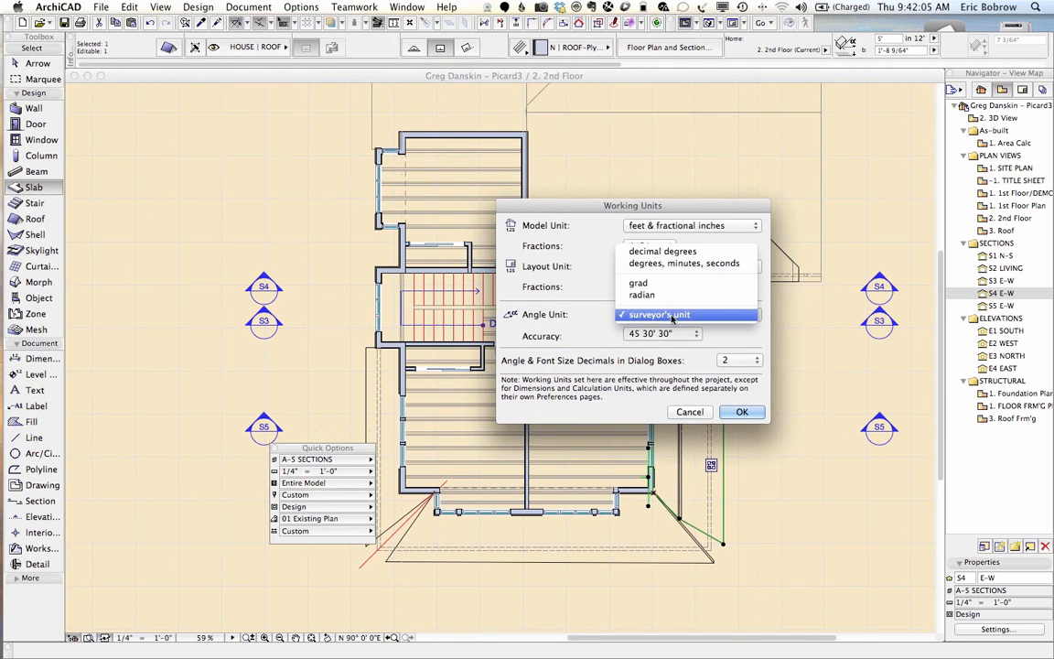
{"action": "left_click", "coordinate": [669, 257]}
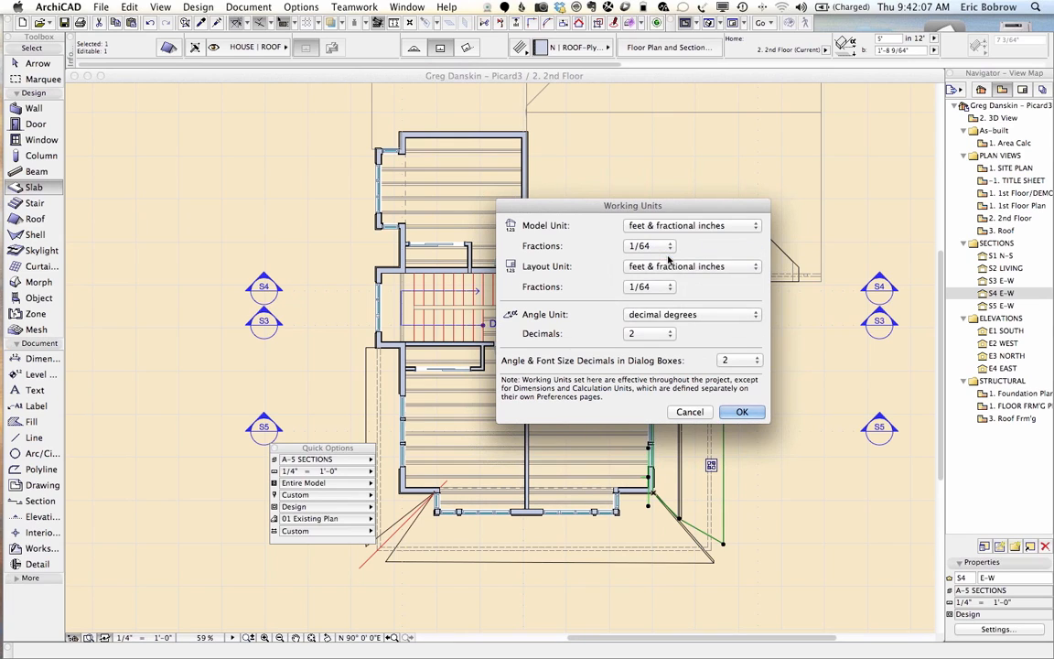
{"action": "left_click", "coordinate": [741, 414]}
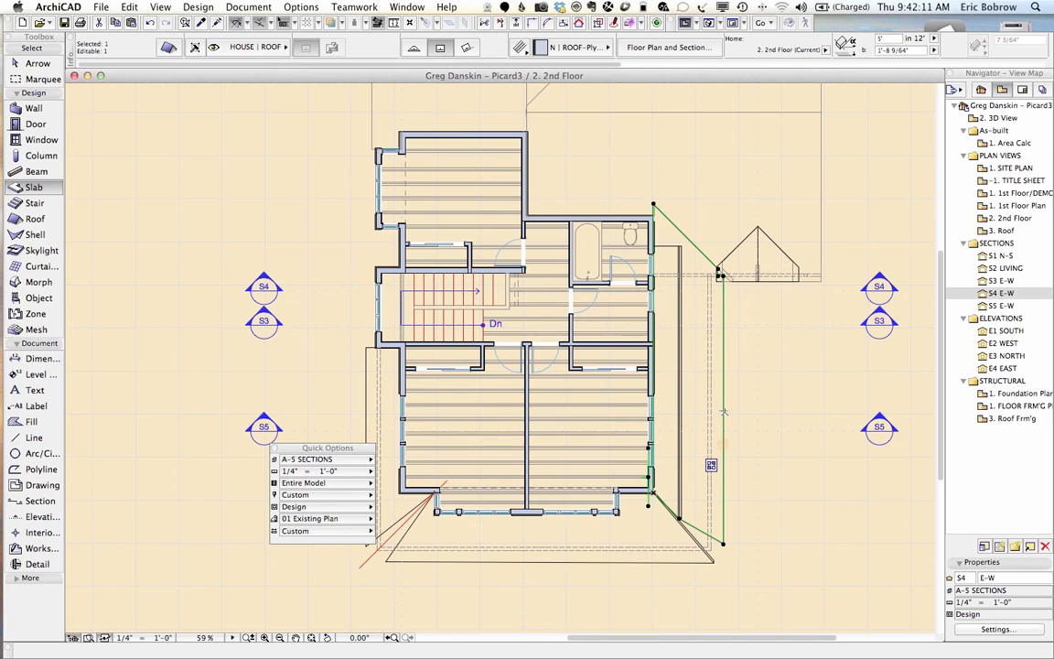
Review the mouse constraint preferences, guide line preferences and enabled guide line types that govern dragging the selected roof
{"action": "left_click", "coordinate": [723, 412]}
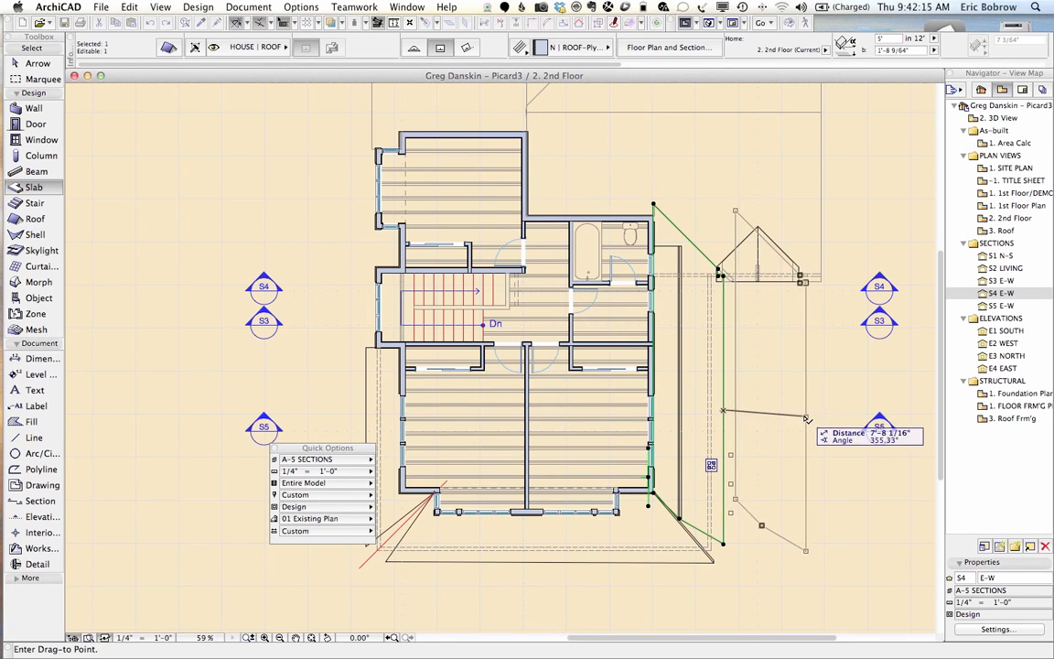
{"action": "left_click", "coordinate": [806, 412]}
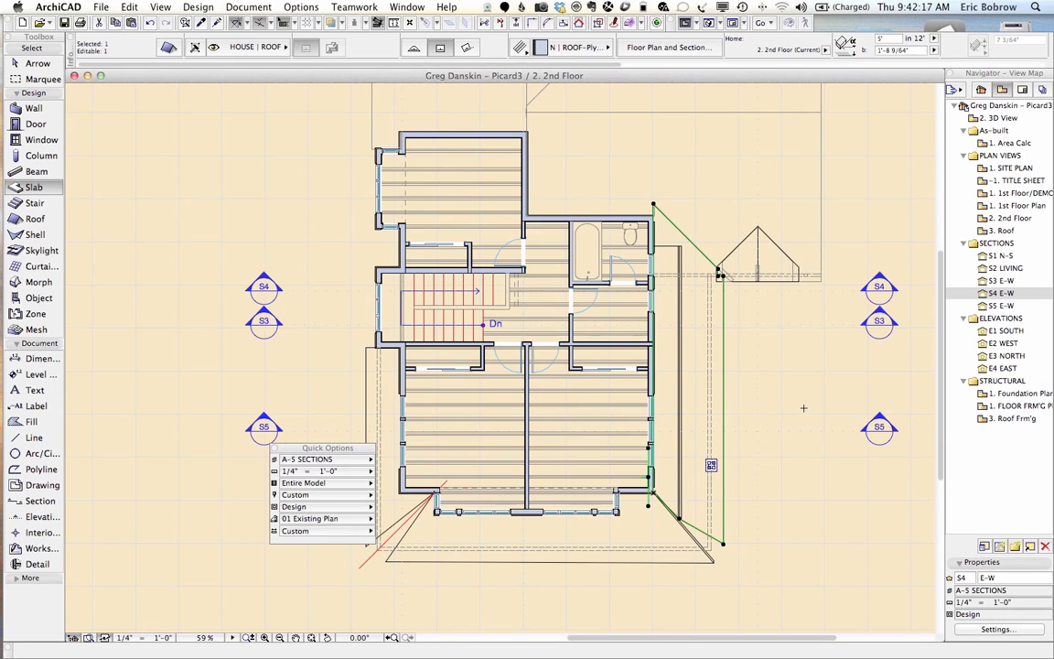
{"action": "left_click", "coordinate": [301, 6]}
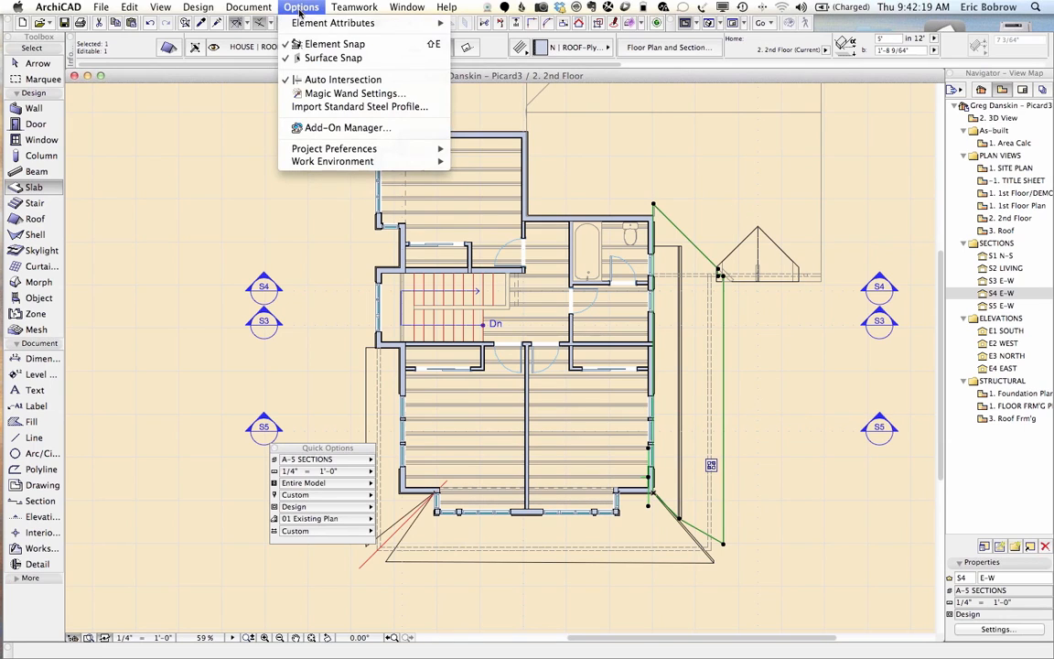
{"action": "mouse_move", "coordinate": [330, 160]}
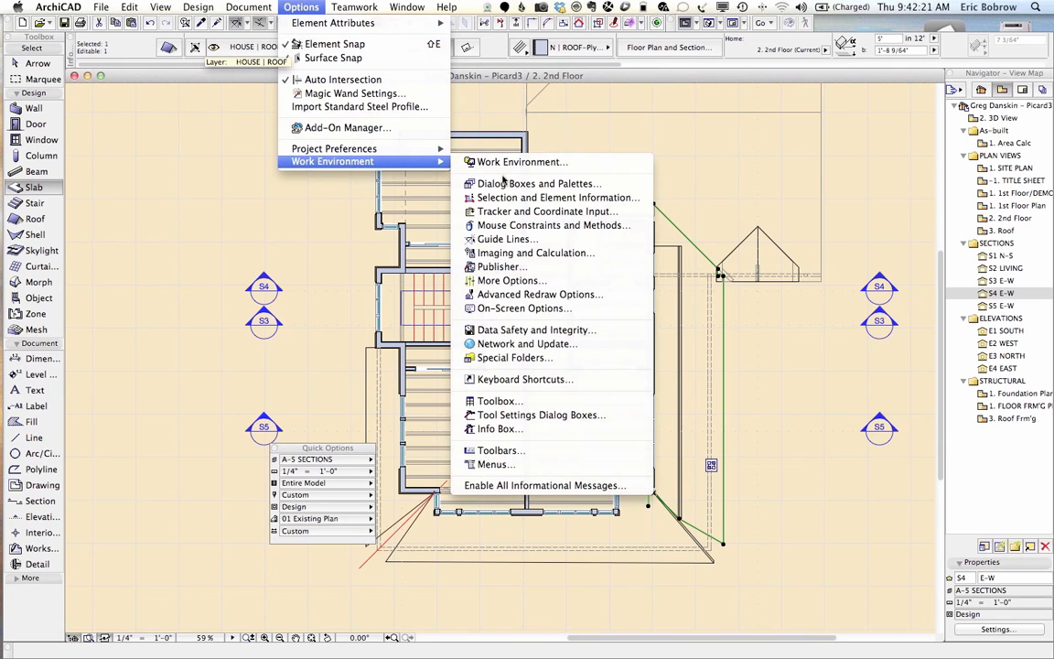
{"action": "left_click", "coordinate": [512, 225]}
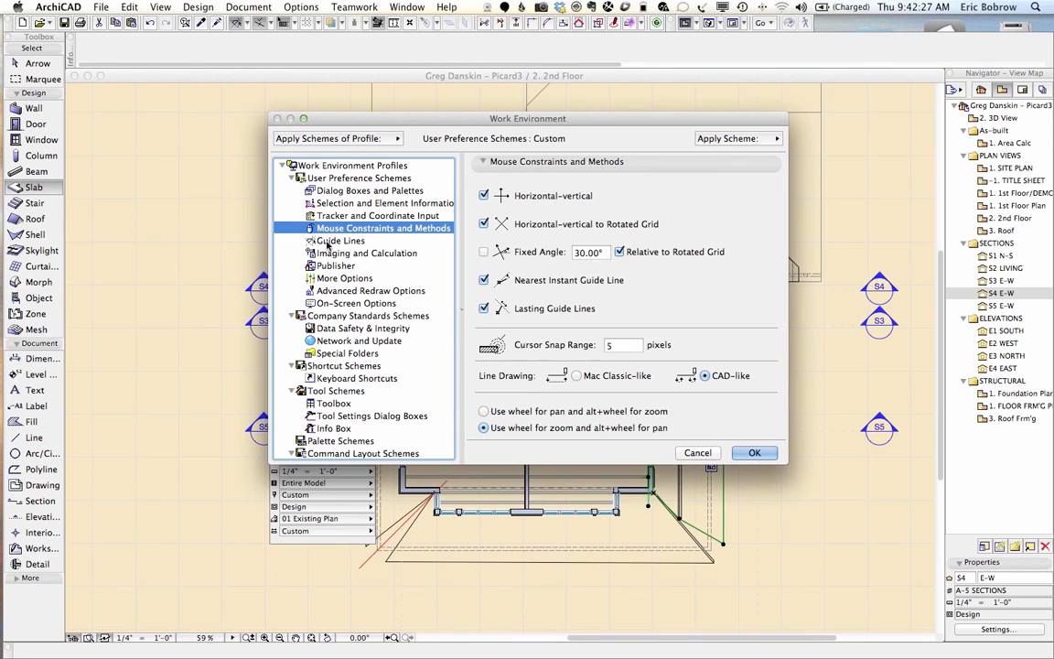
{"action": "left_click", "coordinate": [370, 242]}
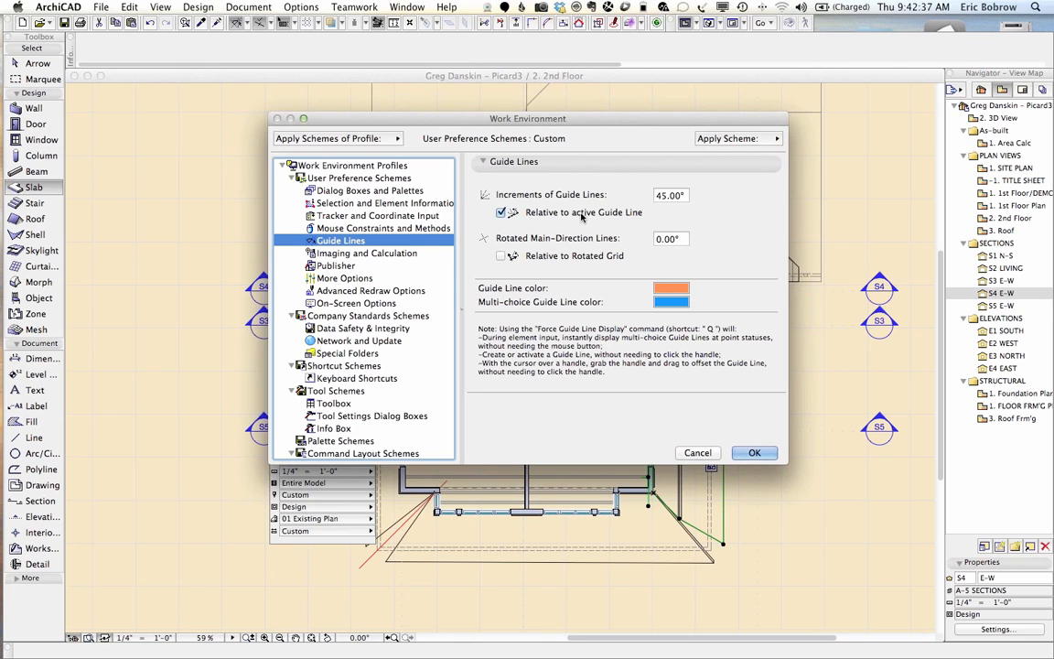
{"action": "left_click", "coordinate": [380, 229]}
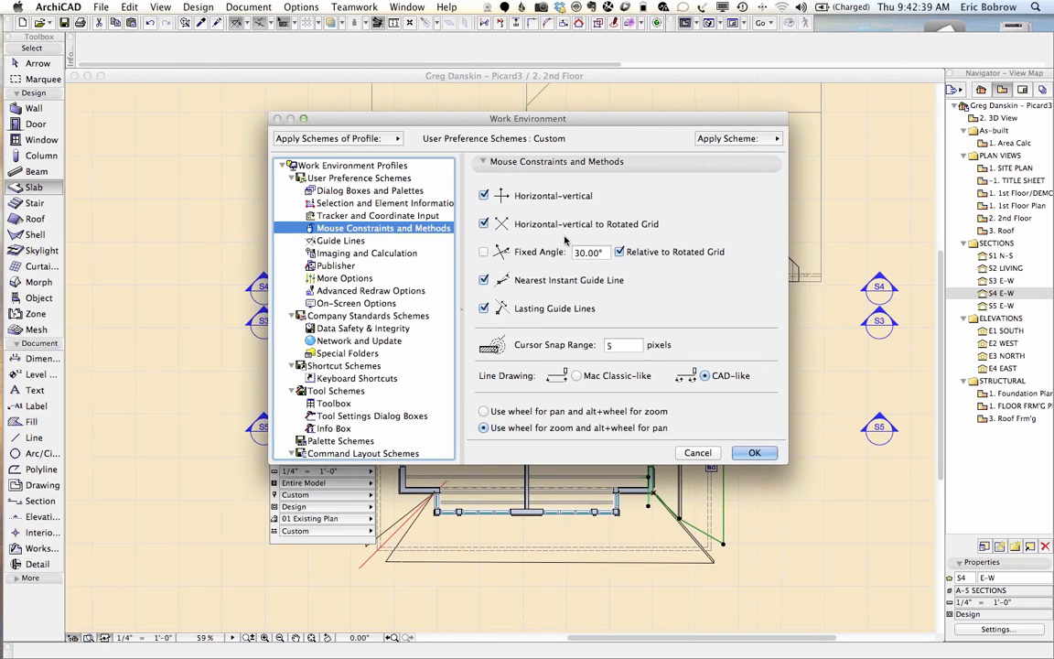
{"action": "left_click", "coordinate": [698, 453]}
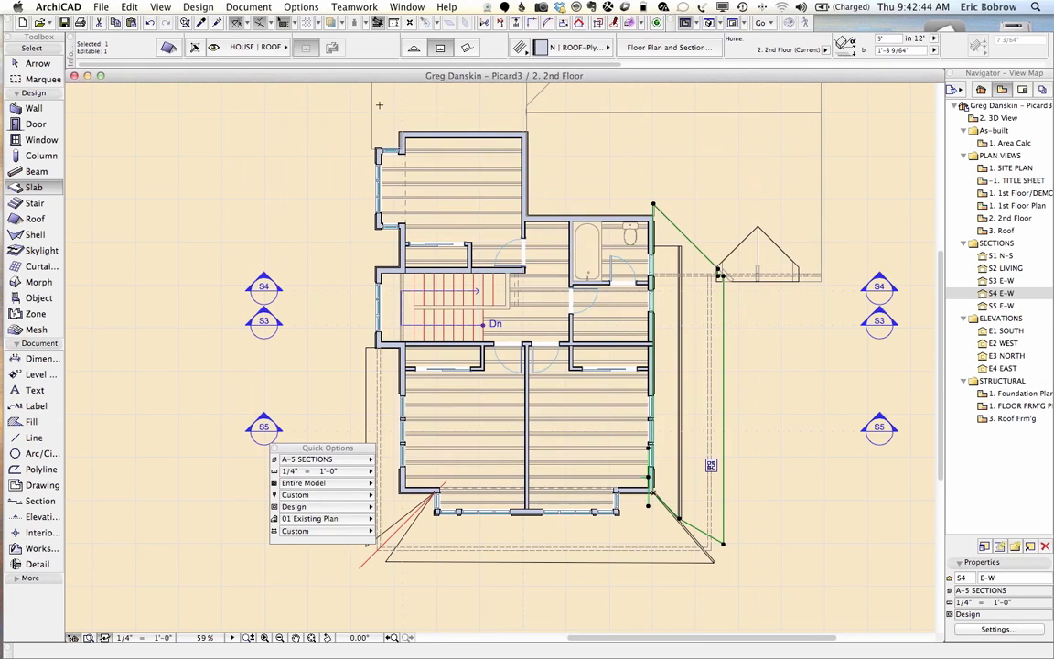
{"action": "left_click", "coordinate": [249, 24]}
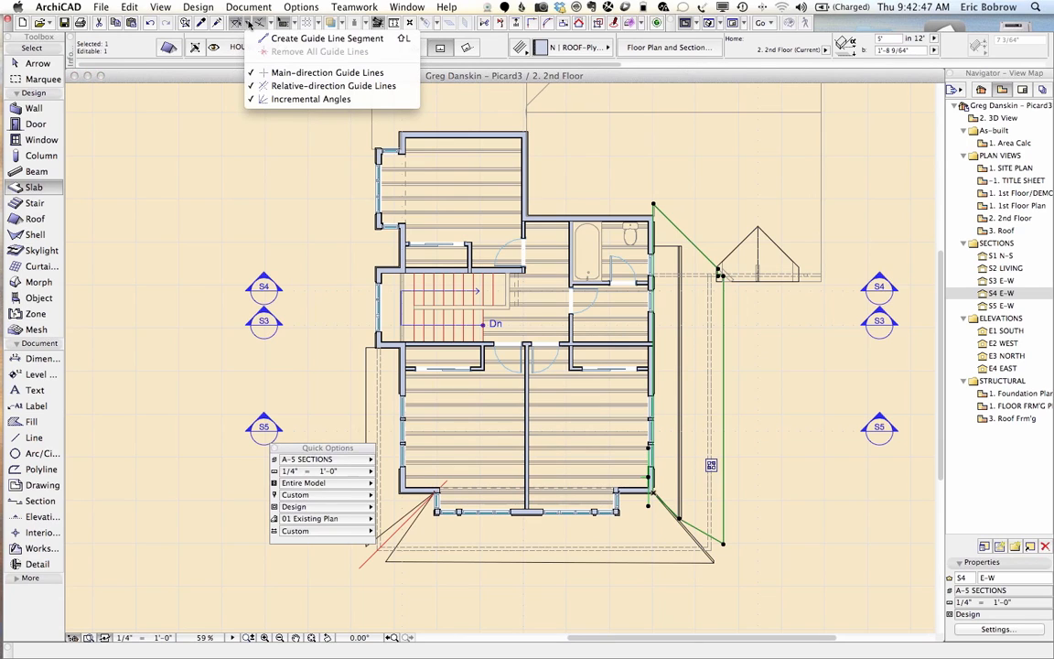
{"action": "left_click", "coordinate": [249, 25]}
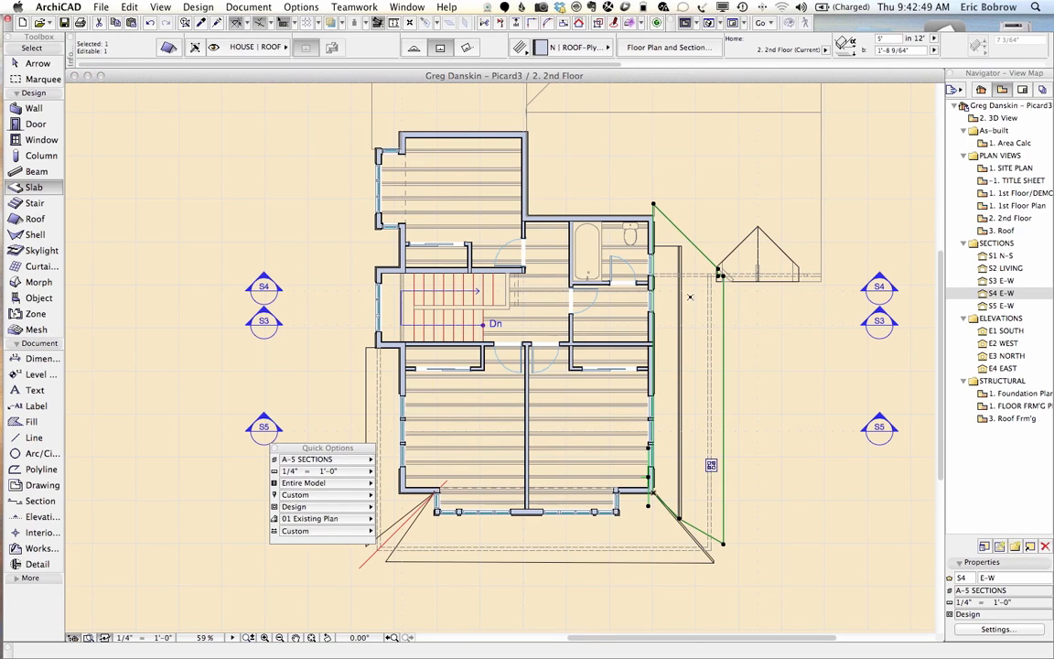
{"action": "left_click", "coordinate": [30, 107]}
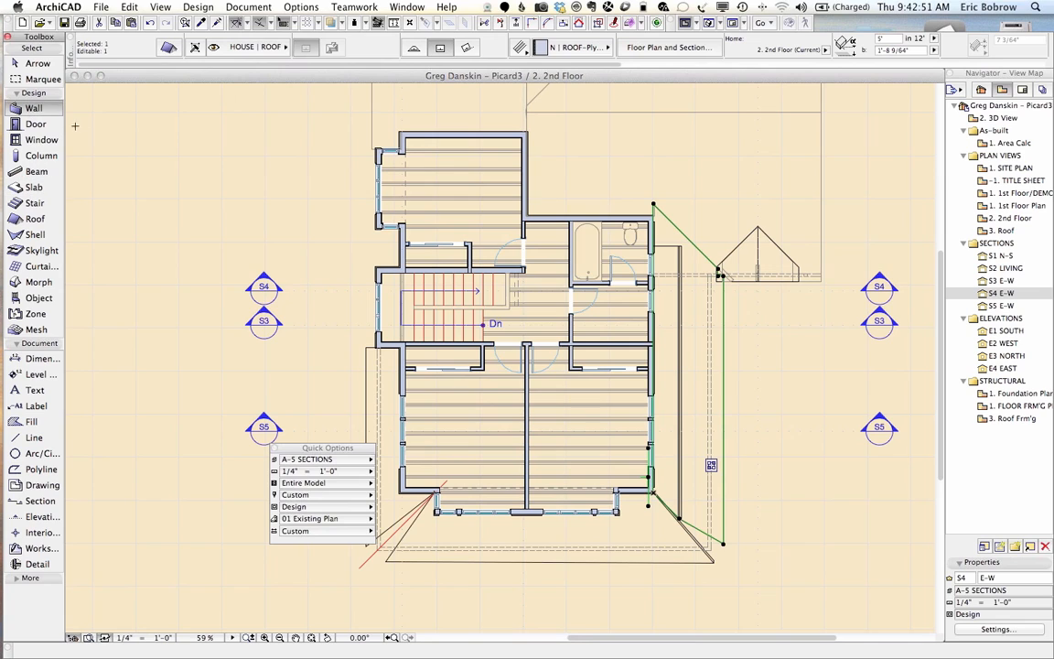
{"action": "left_click", "coordinate": [118, 141]}
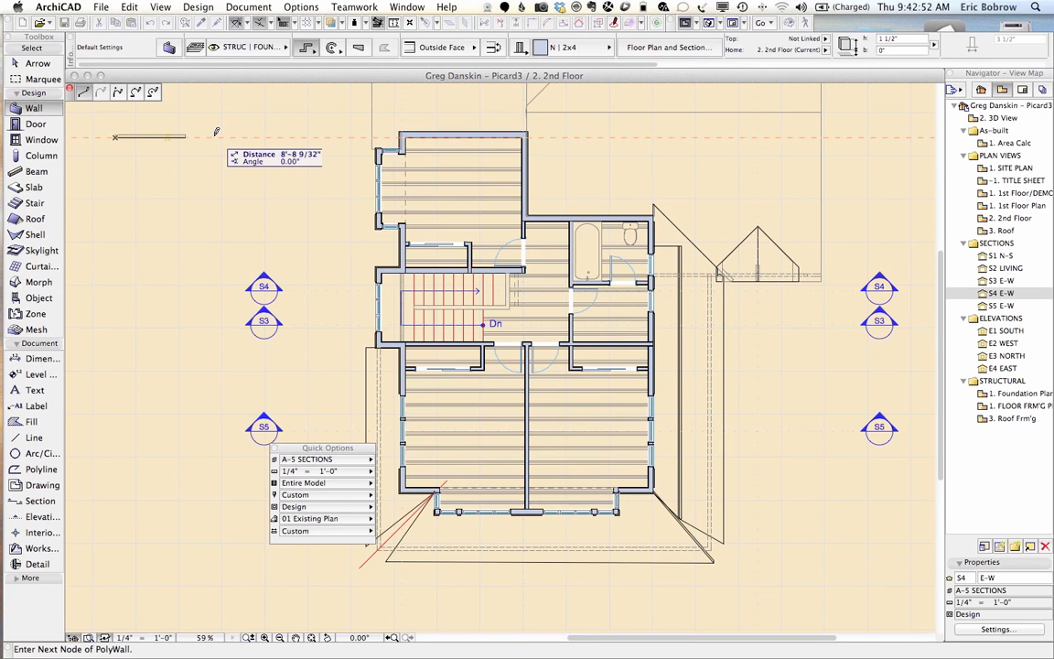
{"action": "key", "text": "Escape"}
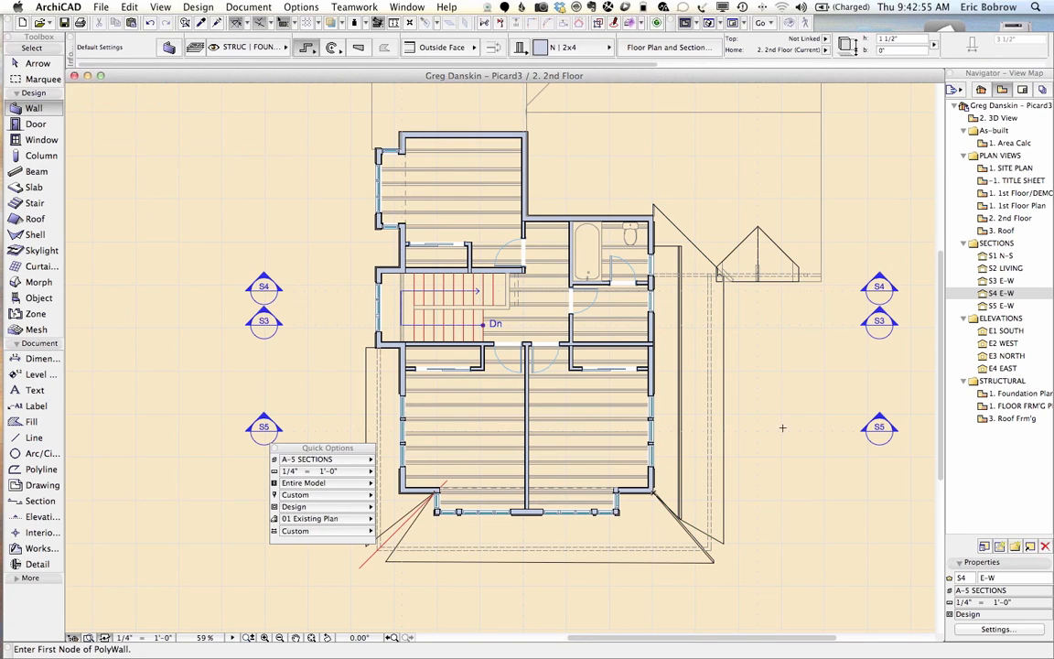
Move the lower roof along the house's east wall horizontally eastward, at an angle of 0°, clear of the building
{"action": "left_click", "coordinate": [723, 419], "text": "shift"}
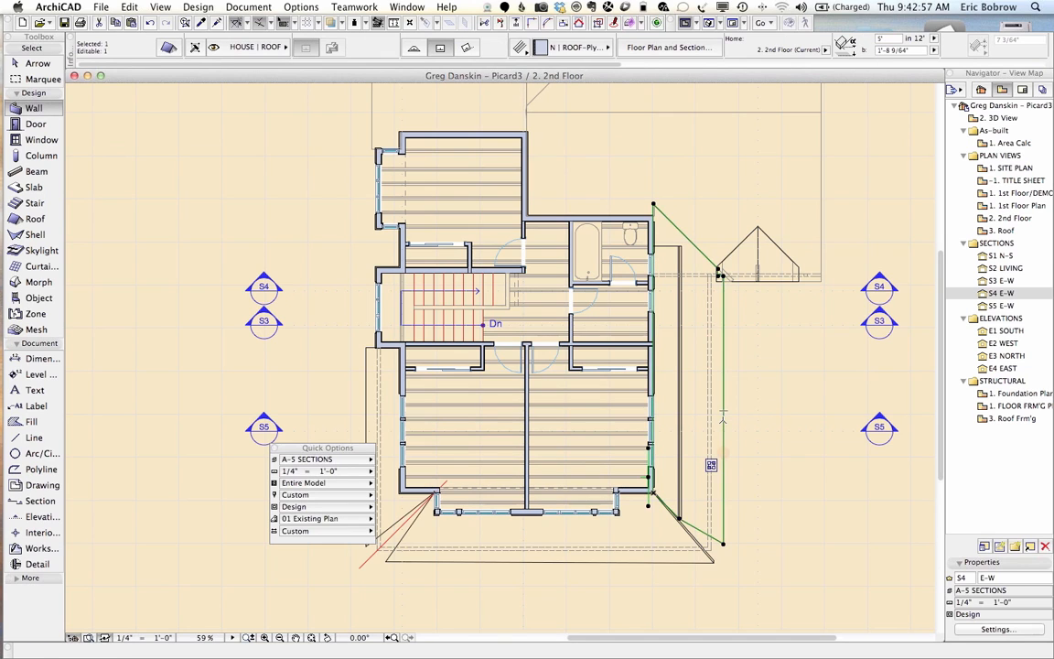
{"action": "key", "text": "super+d"}
{"action": "left_click", "coordinate": [723, 419]}
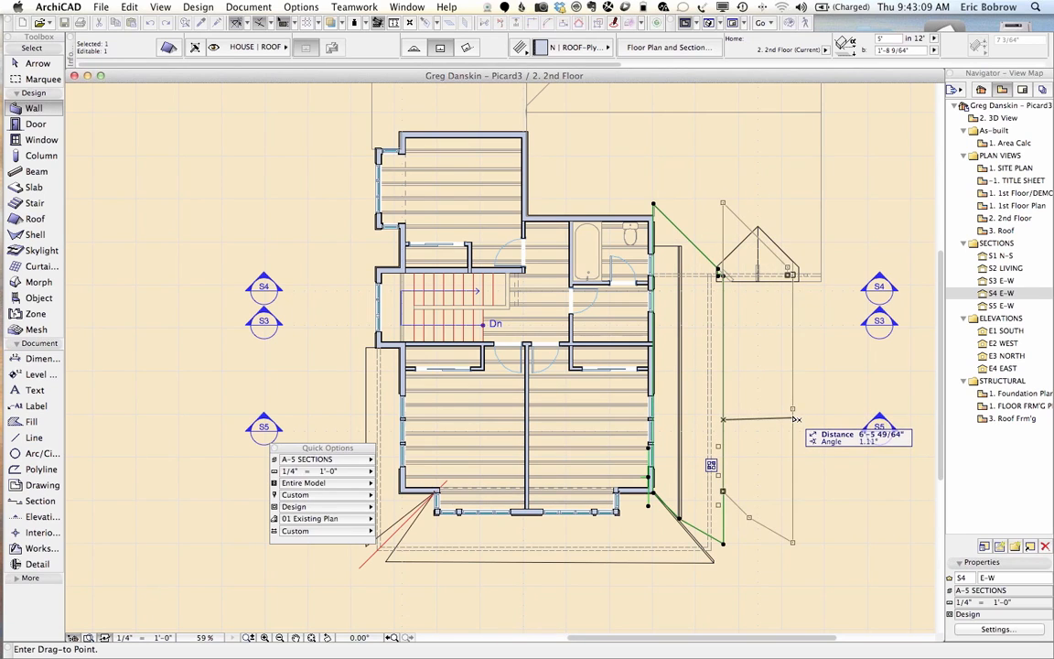
{"action": "key", "text": "Escape"}
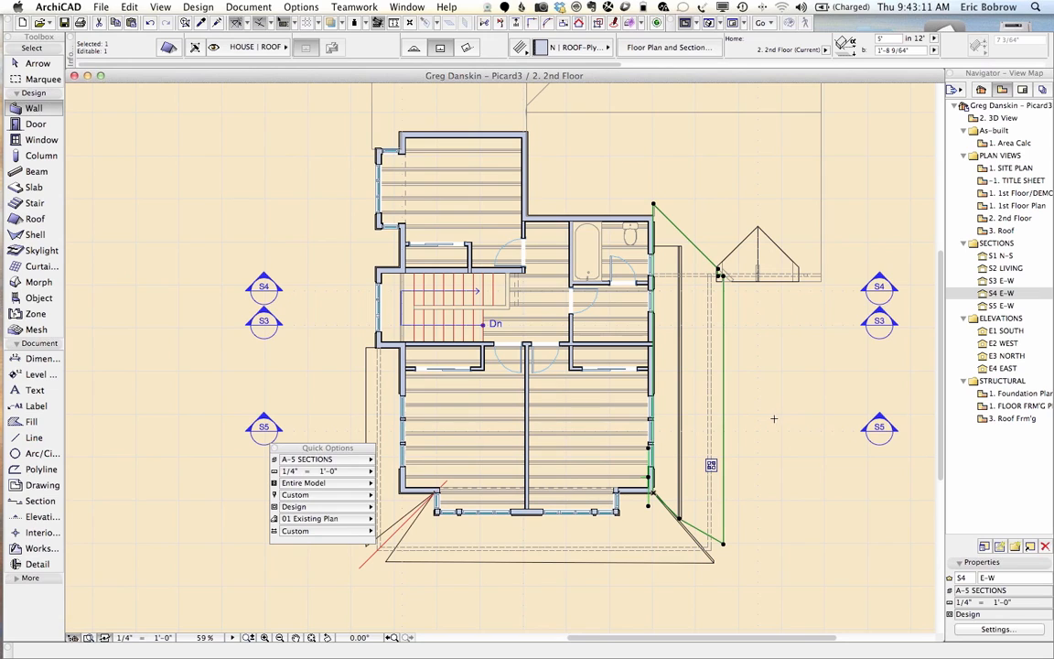
{"action": "key", "text": "super+d"}
{"action": "left_click", "coordinate": [722, 409]}
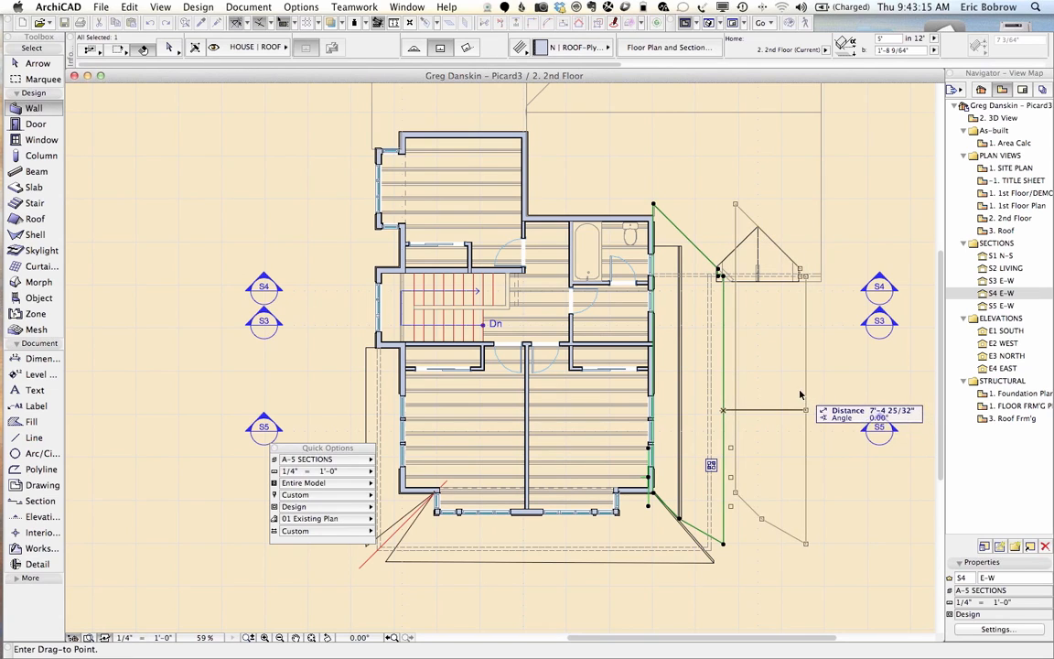
{"action": "key", "text": "Tab"}
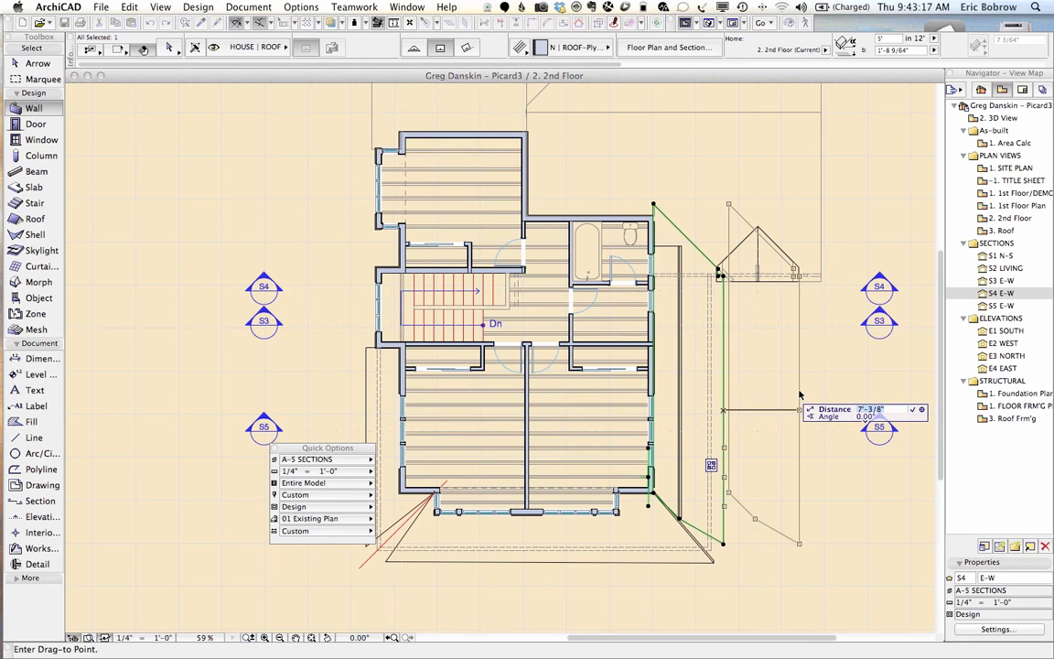
{"action": "key", "text": "Return"}
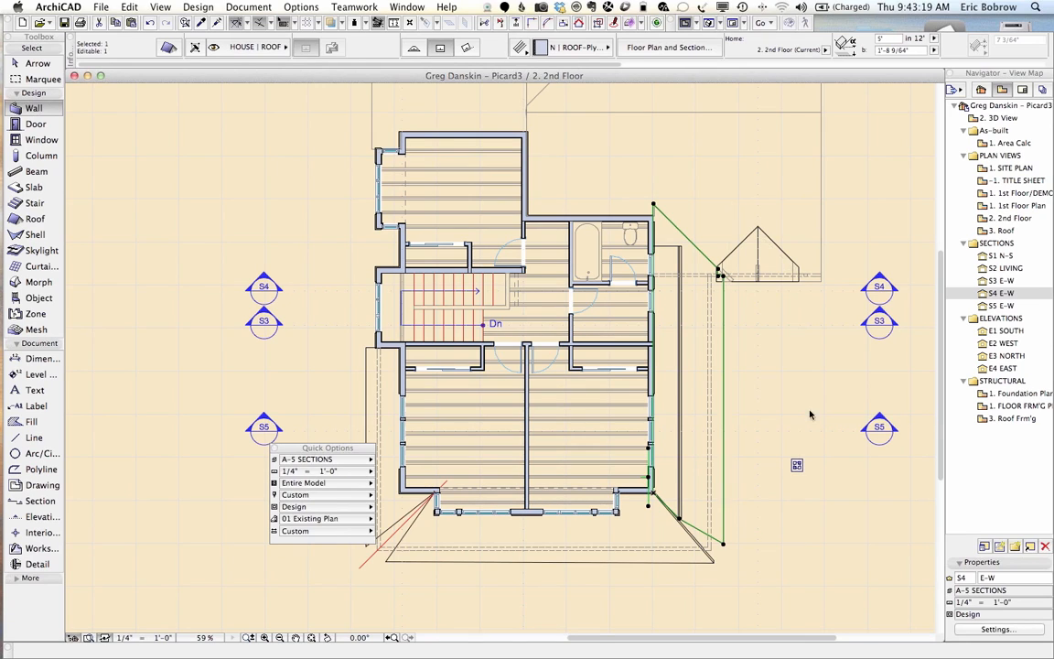
{"action": "key", "text": "Escape"}
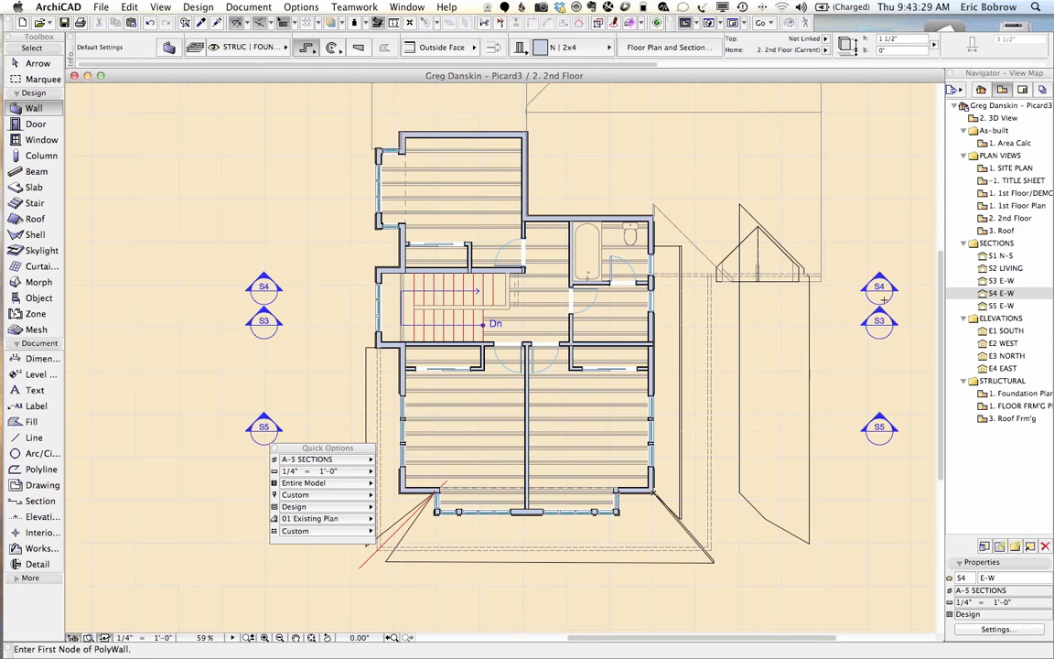
Inspect section S4 E-W where the composite floor slab meets the east exterior wall, then return to the 2nd Floor plan
{"action": "left_click", "coordinate": [407, 6]}
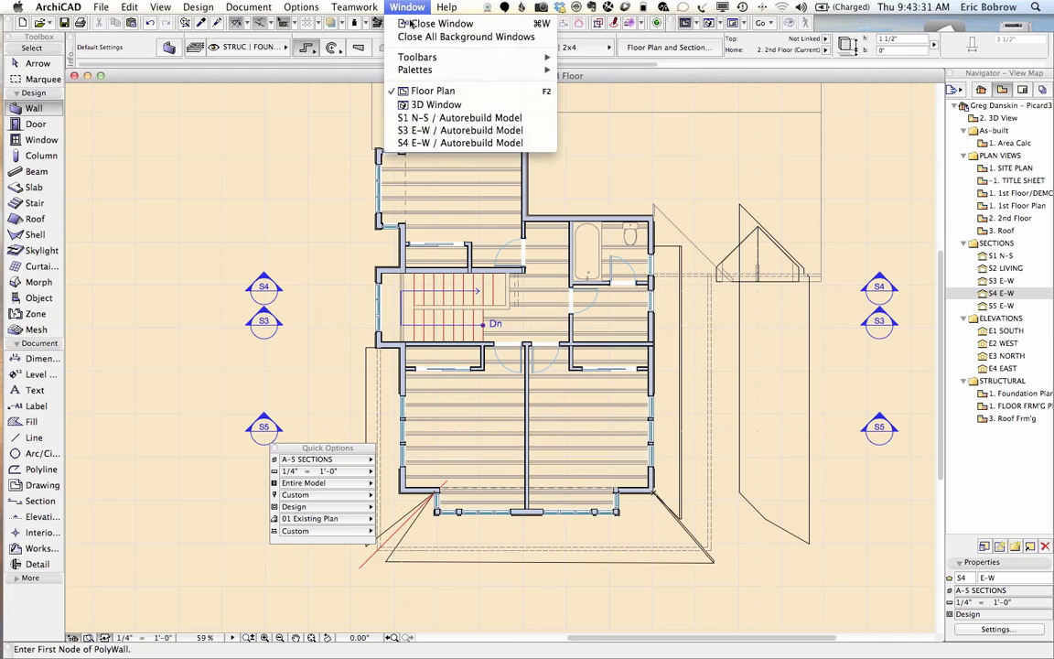
{"action": "left_click", "coordinate": [428, 143]}
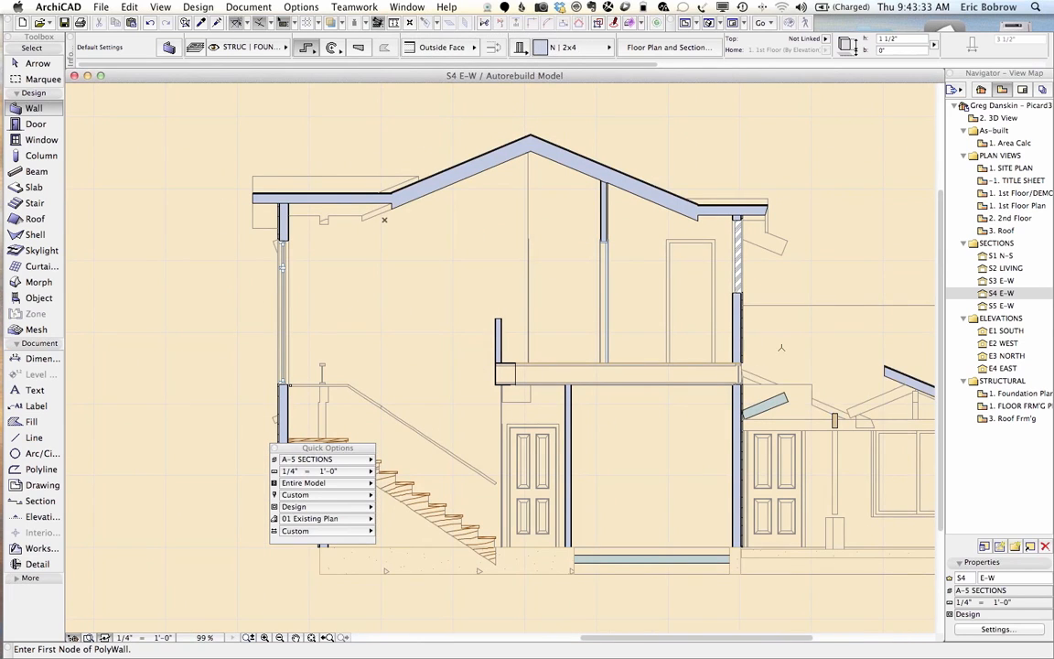
{"action": "scroll", "coordinate": [752, 382], "scroll_direction": "up", "scroll_amount": 8}
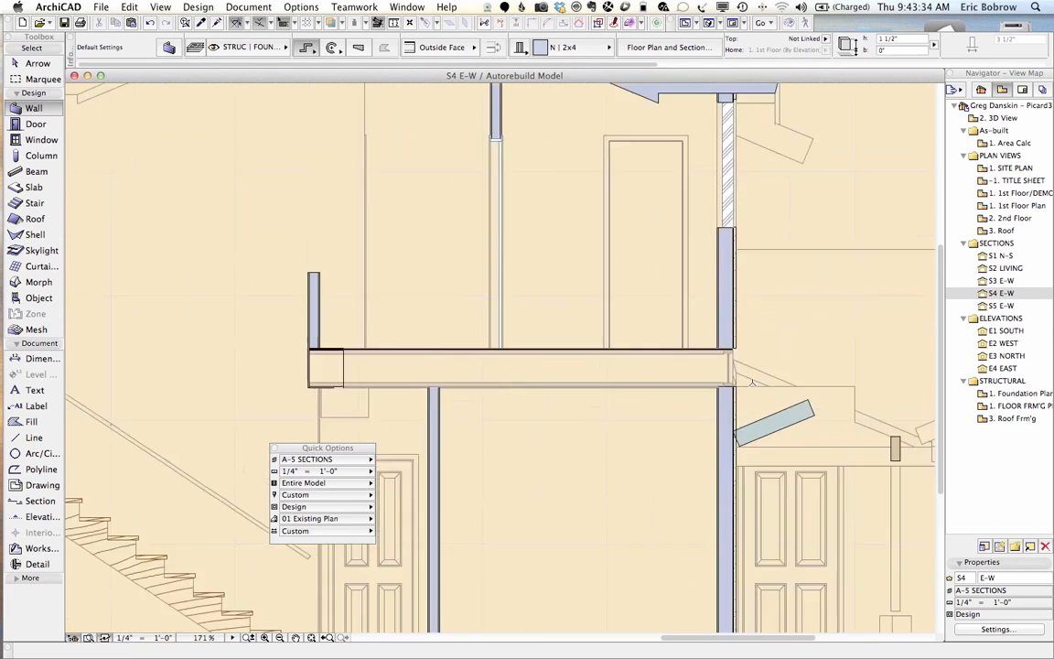
{"action": "scroll", "coordinate": [752, 382], "scroll_direction": "up", "scroll_amount": 2}
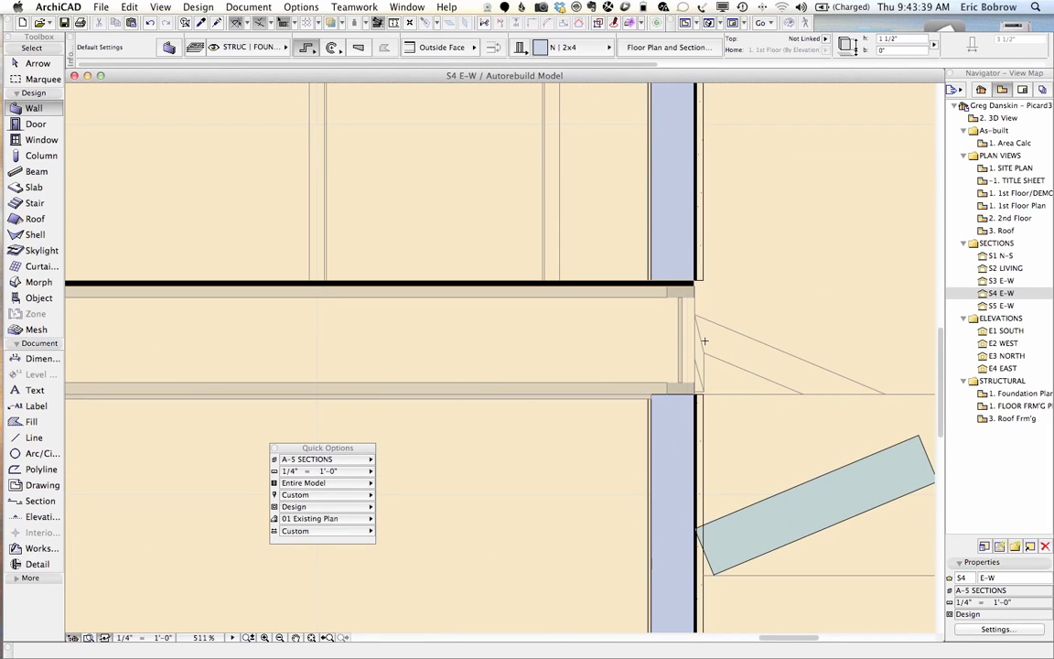
{"action": "scroll", "coordinate": [705, 341], "scroll_direction": "down", "scroll_amount": 5}
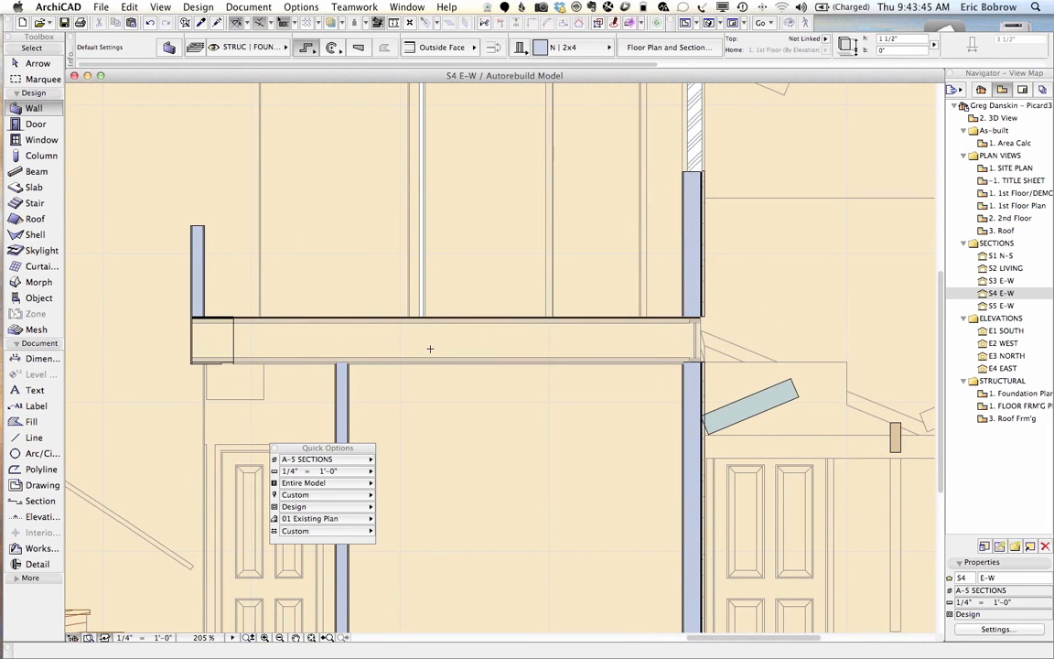
{"action": "key", "text": "F2"}
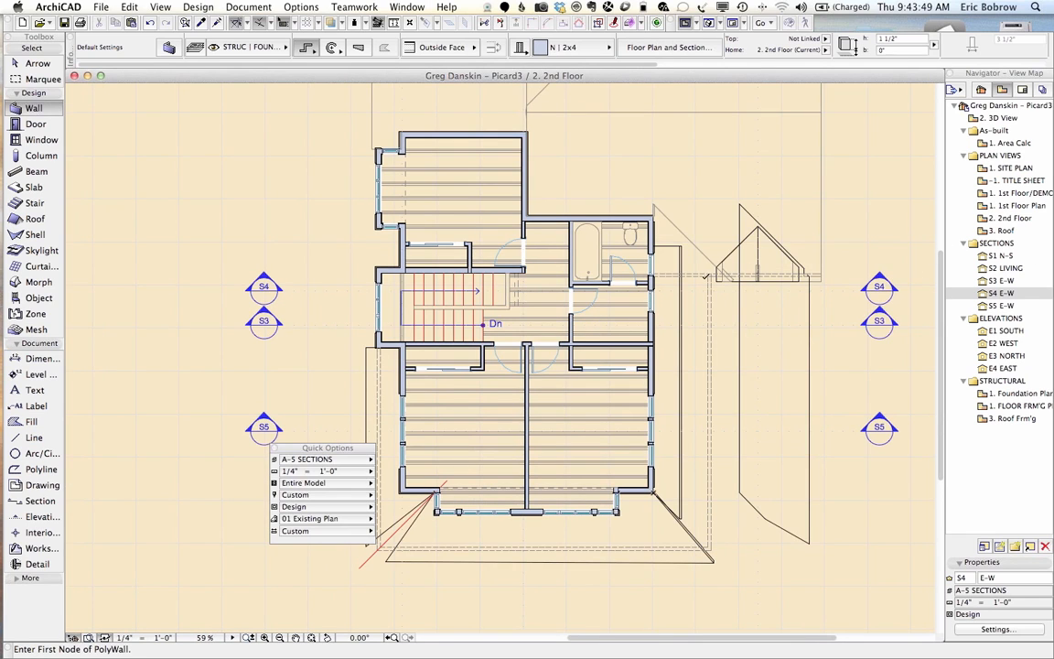
Offset the east edge of the narrow N Floor Test slab beside the stair to just outside the east exterior wall's stud core
{"action": "scroll", "coordinate": [504, 299], "scroll_direction": "up", "scroll_amount": 3}
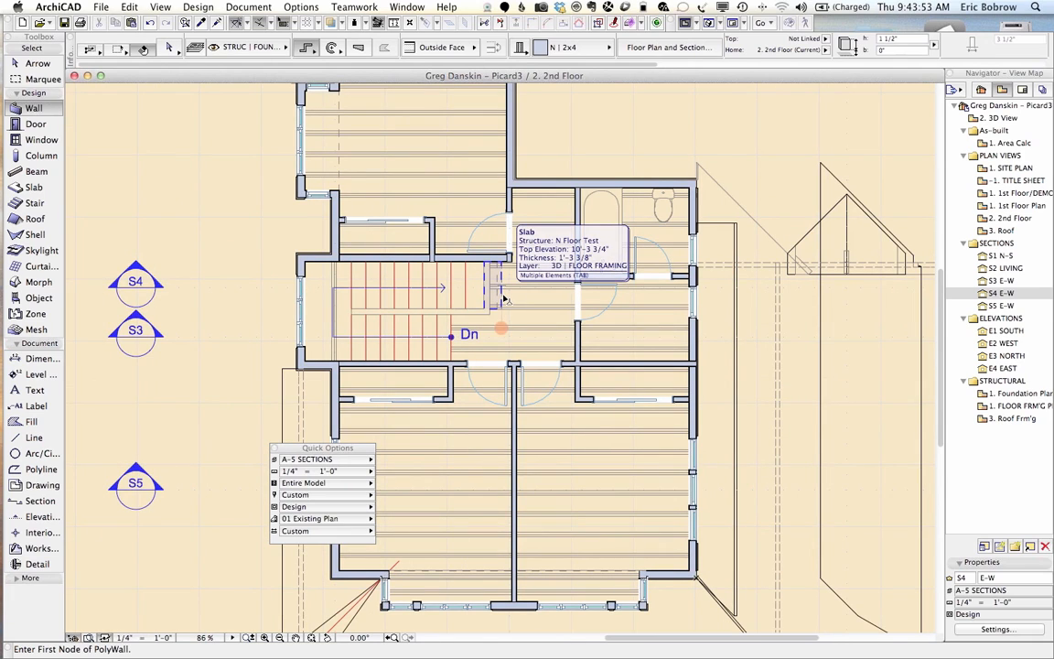
{"action": "left_click", "coordinate": [503, 299]}
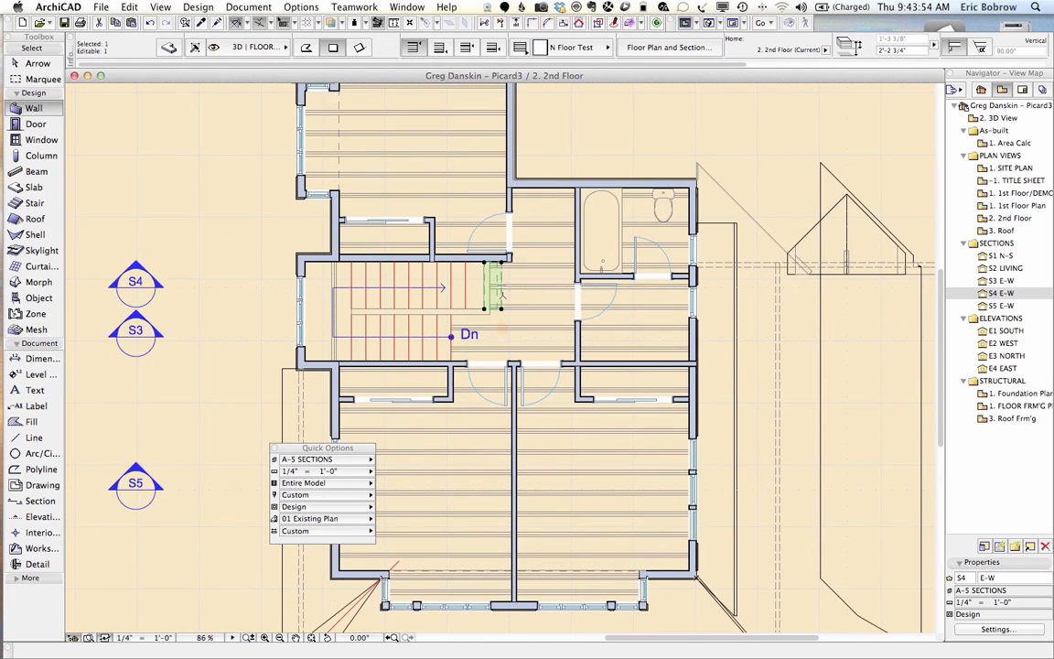
{"action": "left_click", "coordinate": [501, 295]}
{"action": "left_click", "coordinate": [547, 323]}
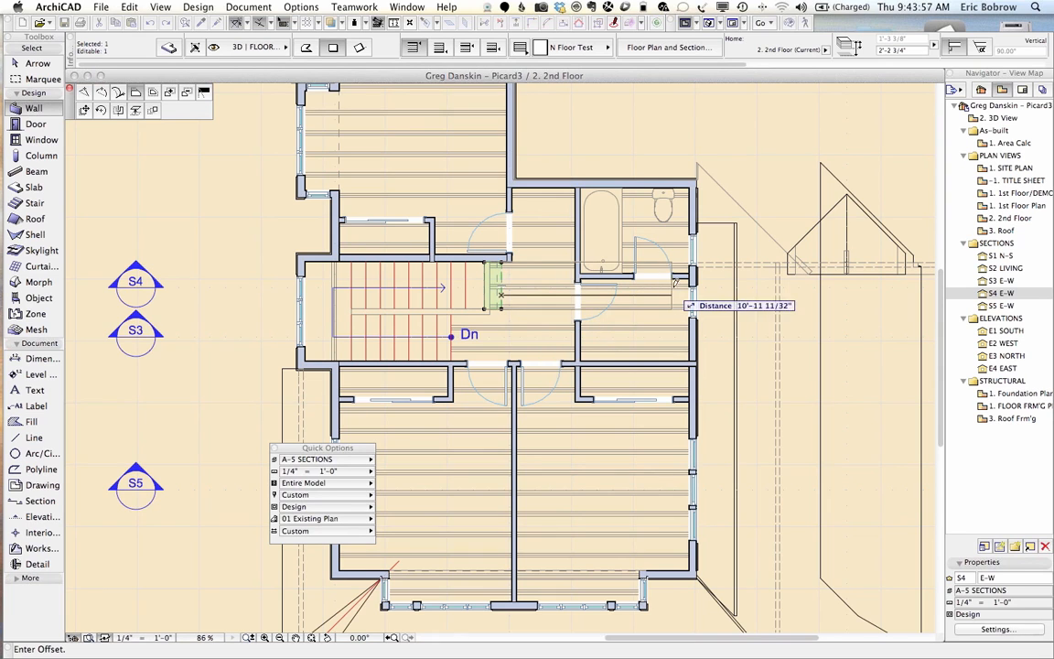
{"action": "scroll", "coordinate": [678, 279], "scroll_direction": "up", "scroll_amount": 10}
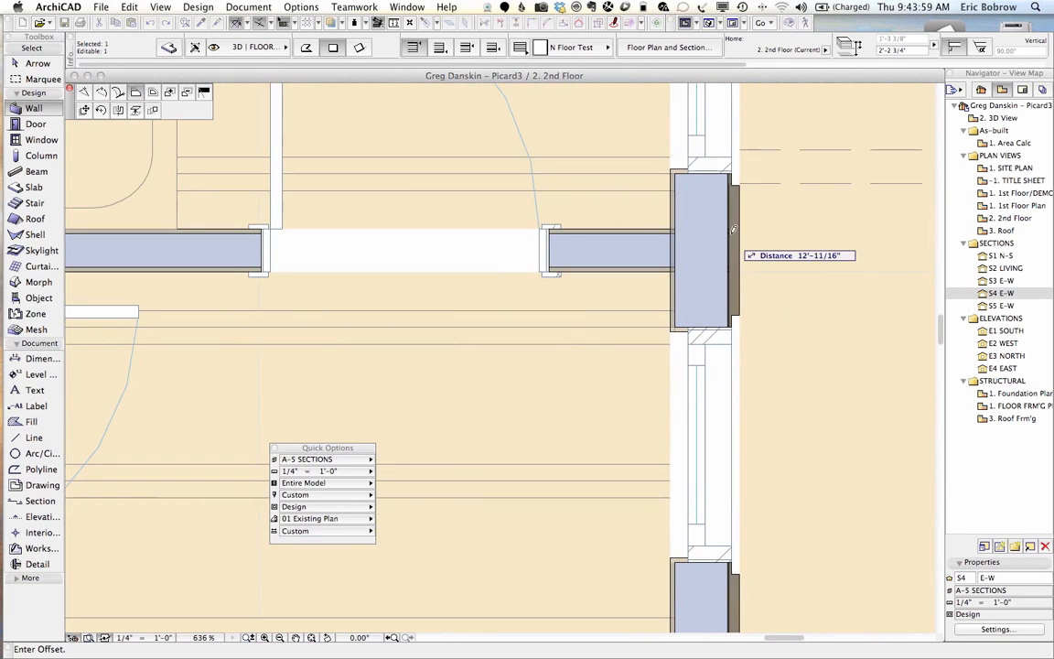
{"action": "scroll", "coordinate": [742, 232], "scroll_direction": "up", "scroll_amount": 1}
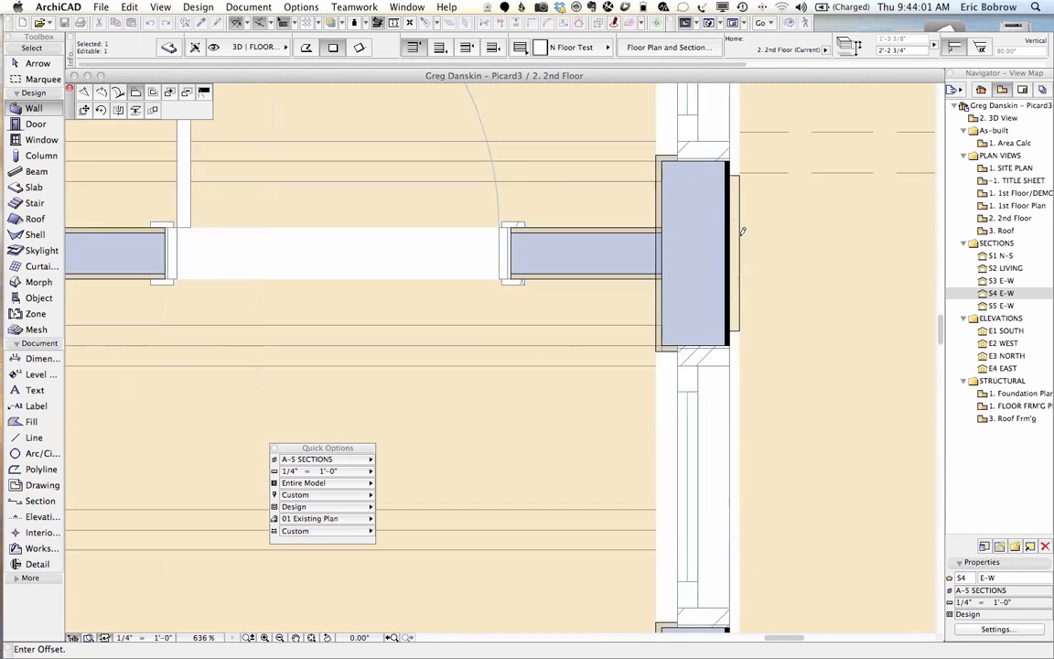
{"action": "scroll", "coordinate": [742, 232], "scroll_direction": "up", "scroll_amount": 4}
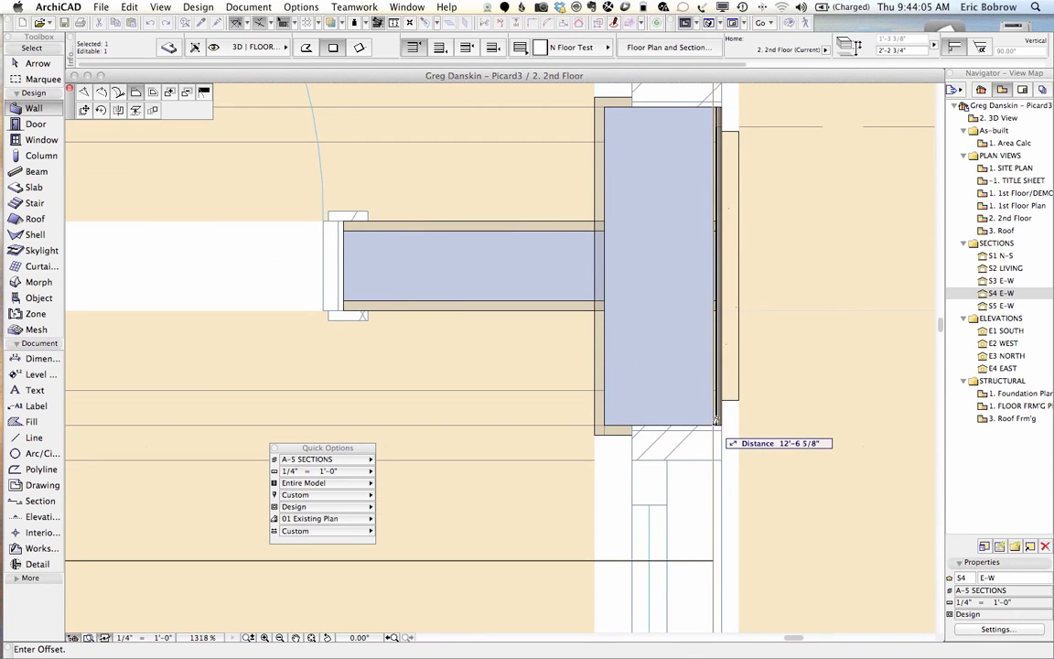
{"action": "left_click", "coordinate": [737, 113]}
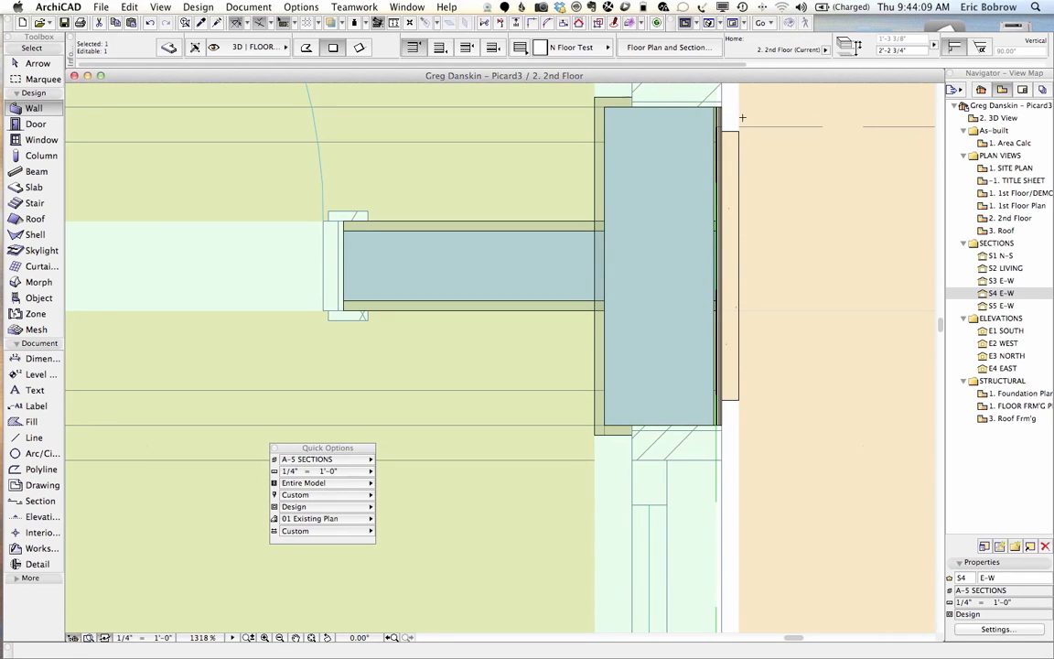
{"action": "scroll", "coordinate": [721, 445], "scroll_direction": "up", "scroll_amount": 4}
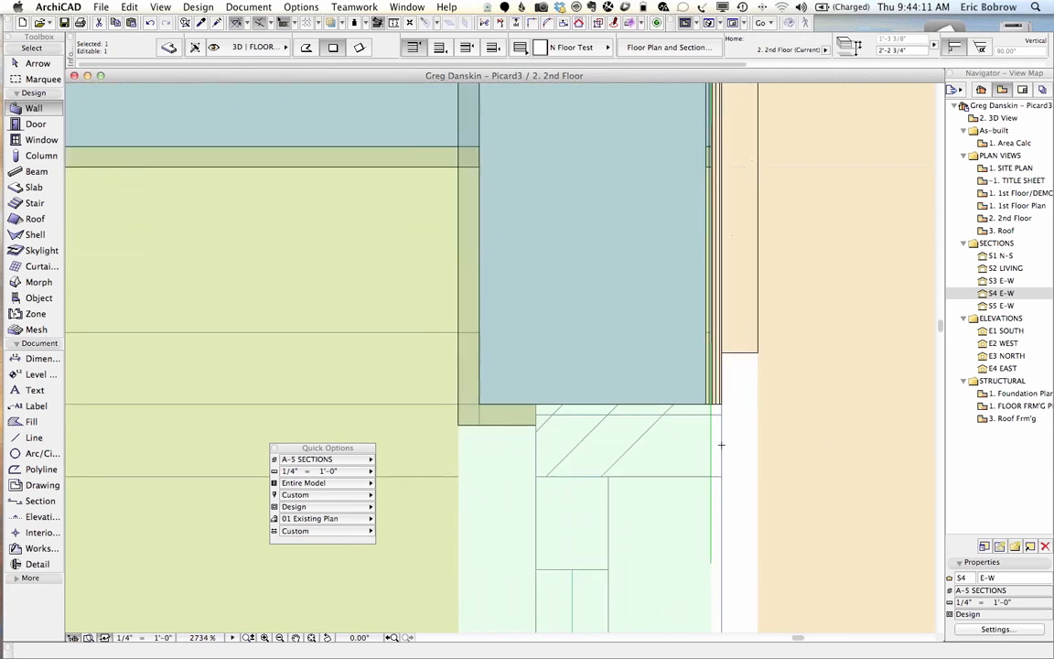
{"action": "scroll", "coordinate": [721, 445], "scroll_direction": "up", "scroll_amount": 1}
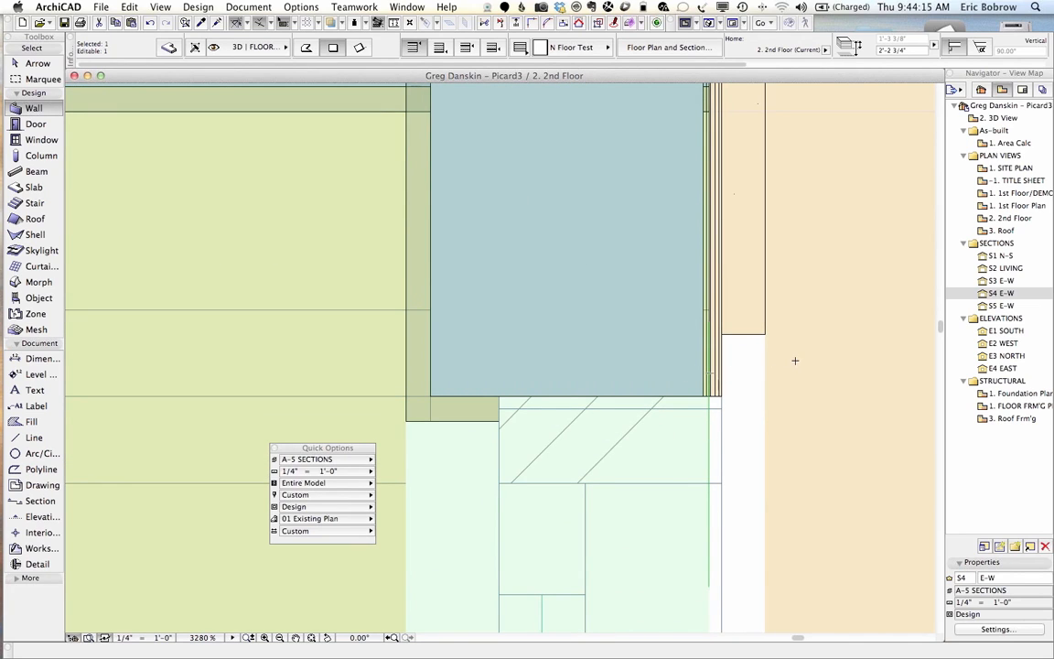
{"action": "key", "text": "Escape"}
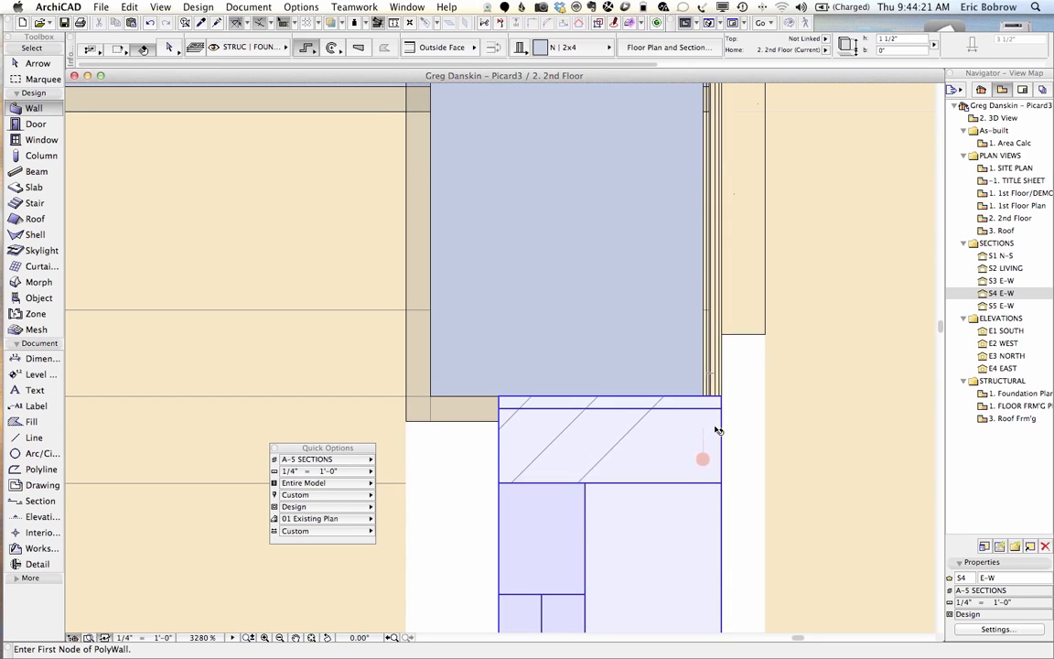
Offset the edge of the N Floor Test slab by 1/8" to the outer face of the exterior wall's studs in the floor plan
{"action": "scroll", "coordinate": [486, 382], "scroll_direction": "down", "scroll_amount": 3}
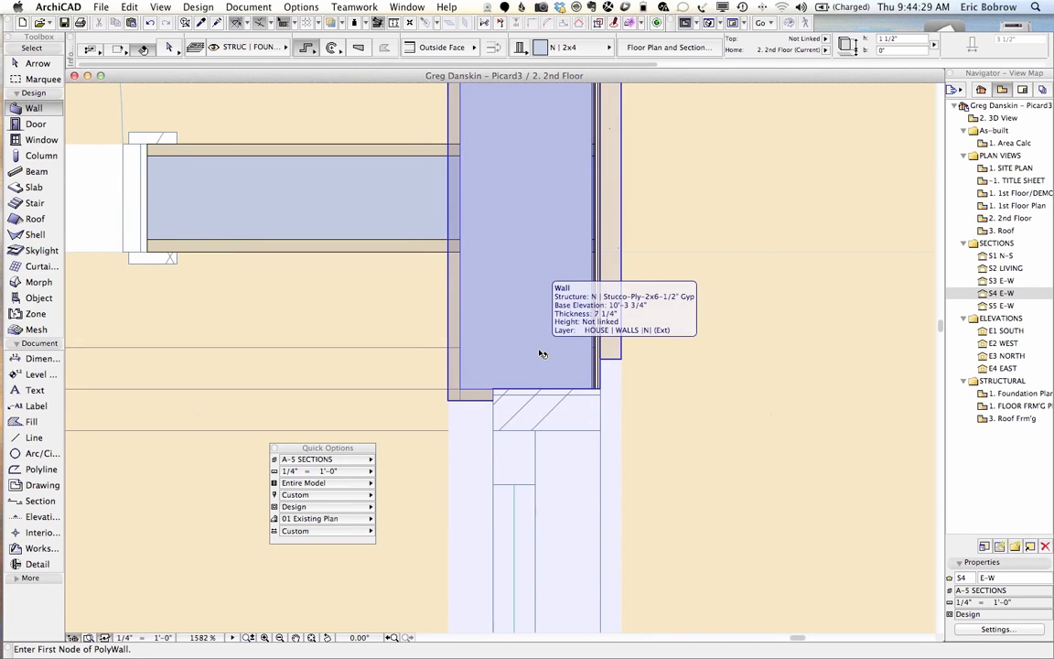
{"action": "left_click", "coordinate": [542, 355], "text": "shift"}
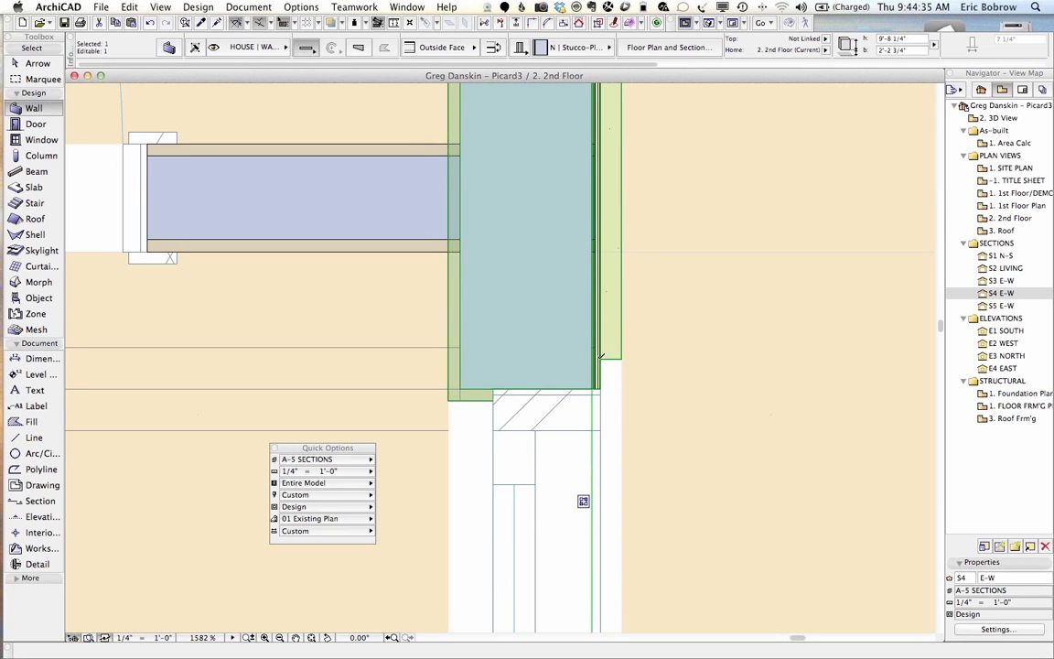
{"action": "scroll", "coordinate": [596, 358], "scroll_direction": "up", "scroll_amount": 4}
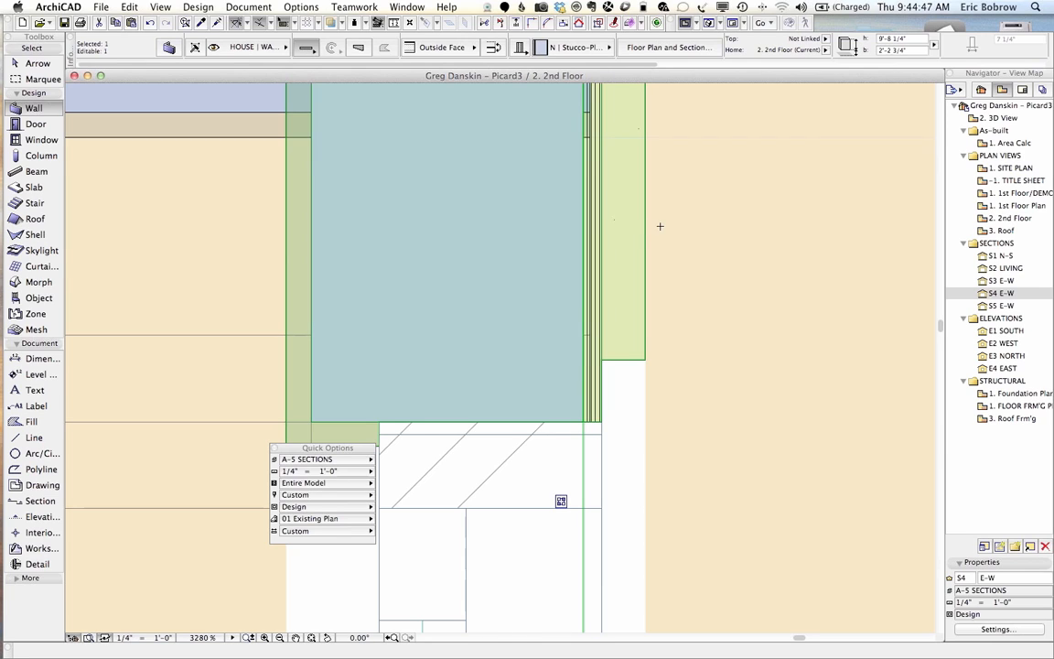
{"action": "scroll", "coordinate": [659, 225], "scroll_direction": "down", "scroll_amount": 2}
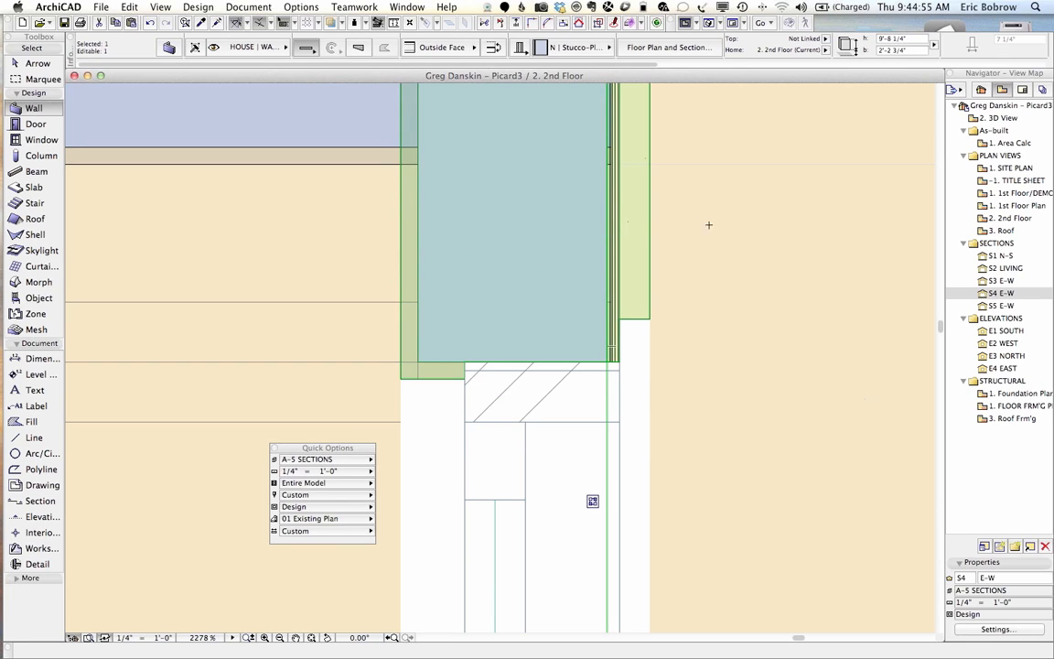
{"action": "key", "text": "Escape"}
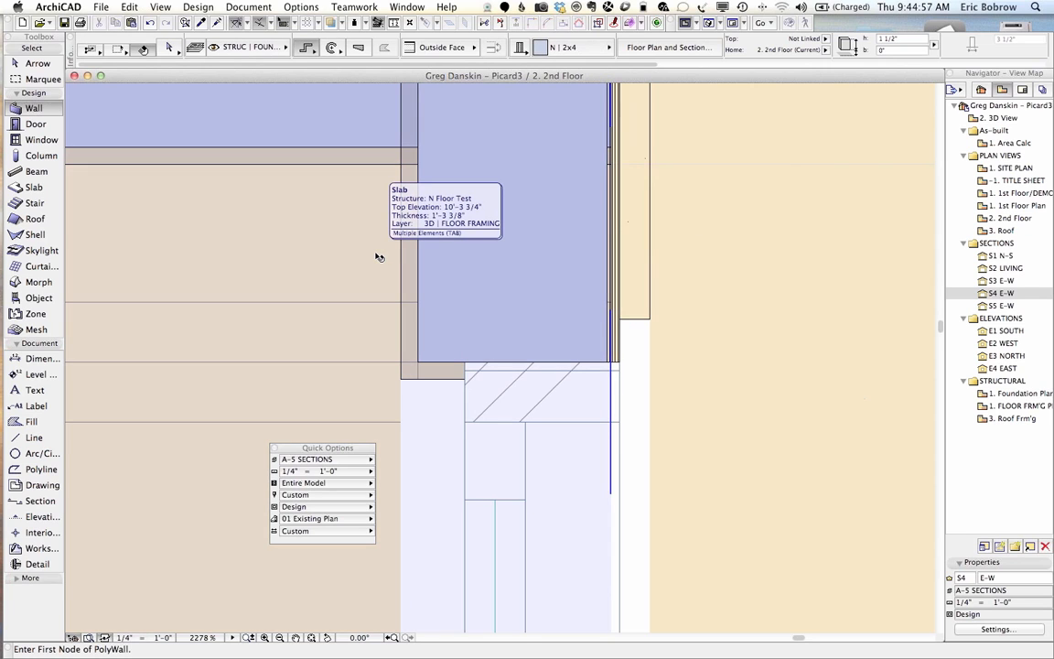
{"action": "left_click", "coordinate": [378, 257]}
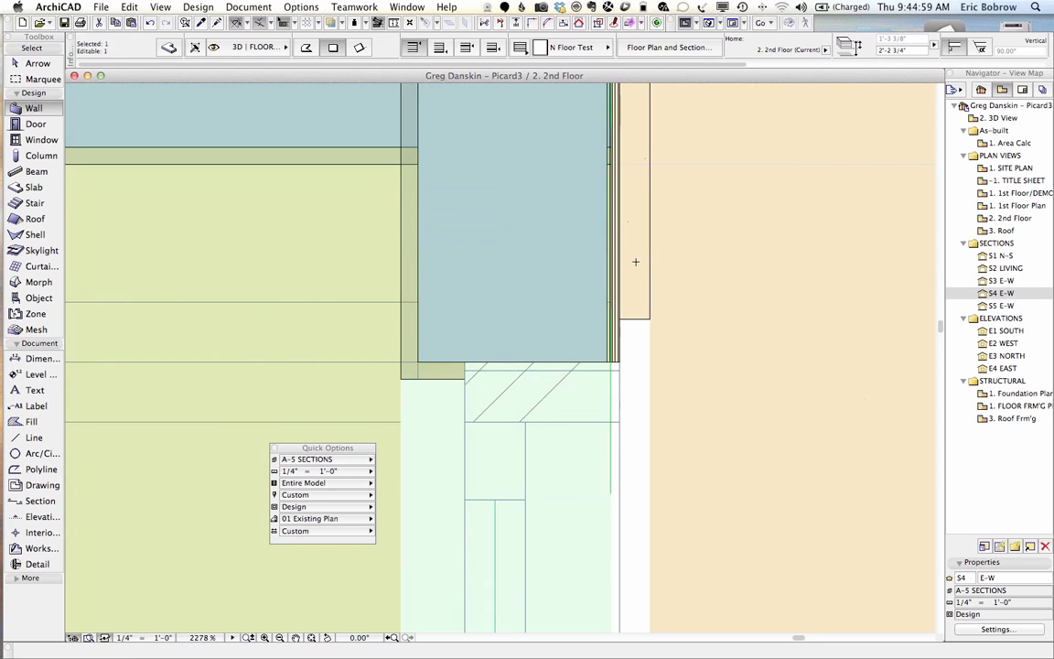
{"action": "left_click", "coordinate": [610, 271]}
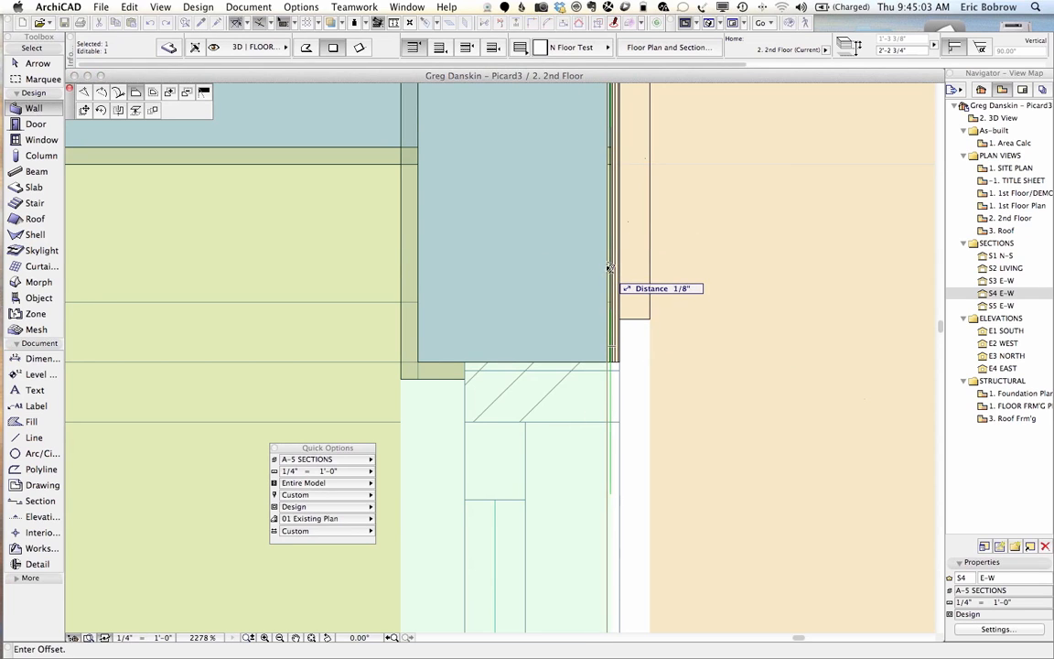
{"action": "left_click", "coordinate": [614, 267]}
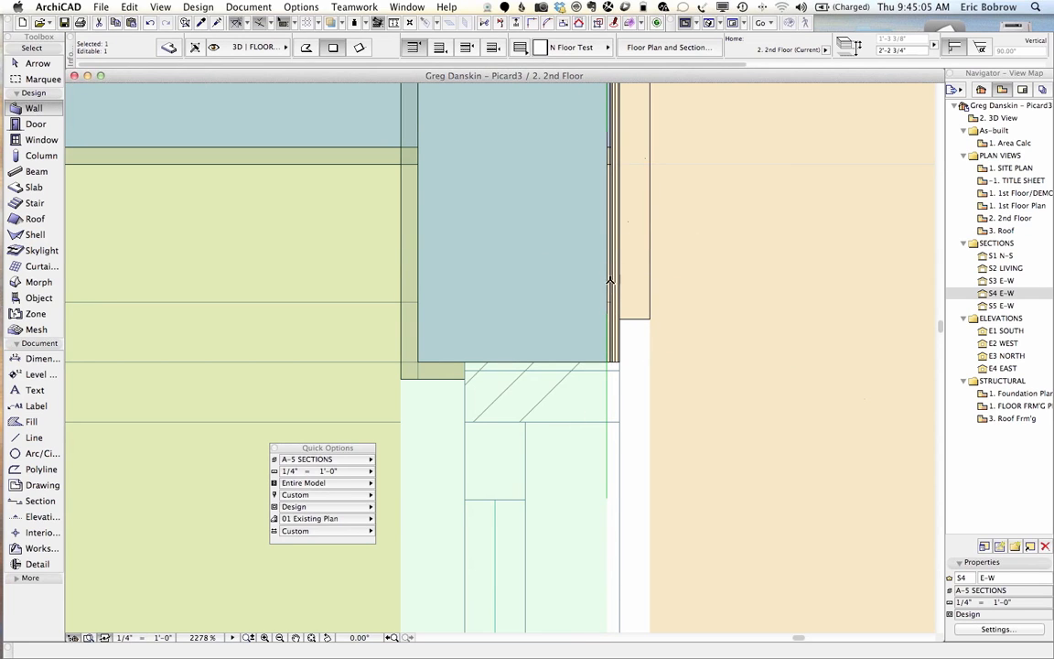
{"action": "key", "text": "Escape"}
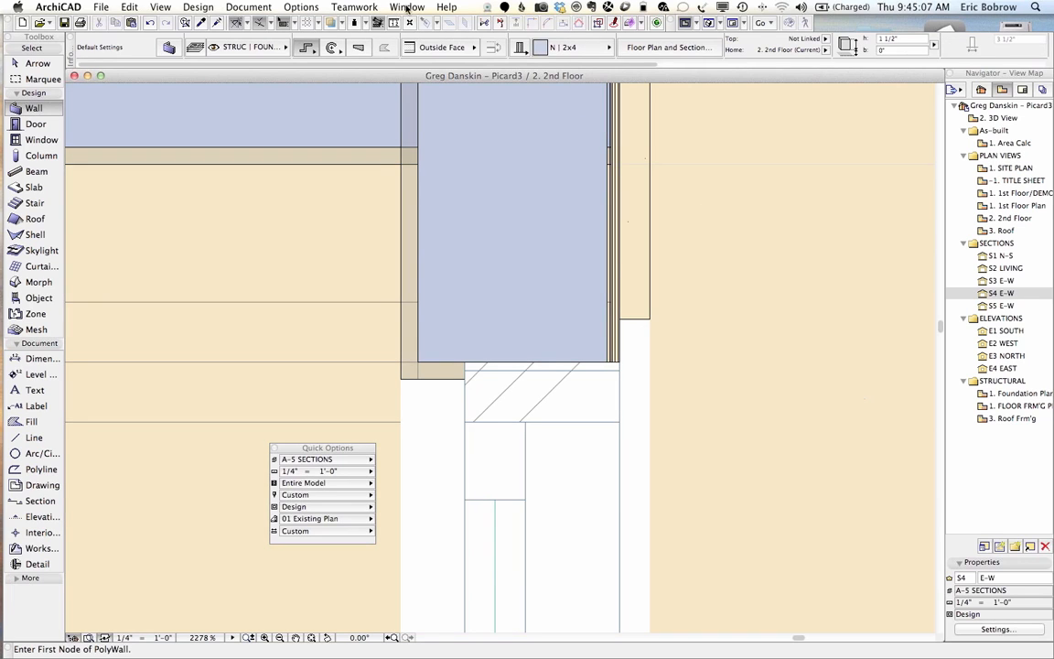
Switch to the S4 E-W section and examine the slab's edge where it meets the exterior walls
{"action": "left_click", "coordinate": [407, 7]}
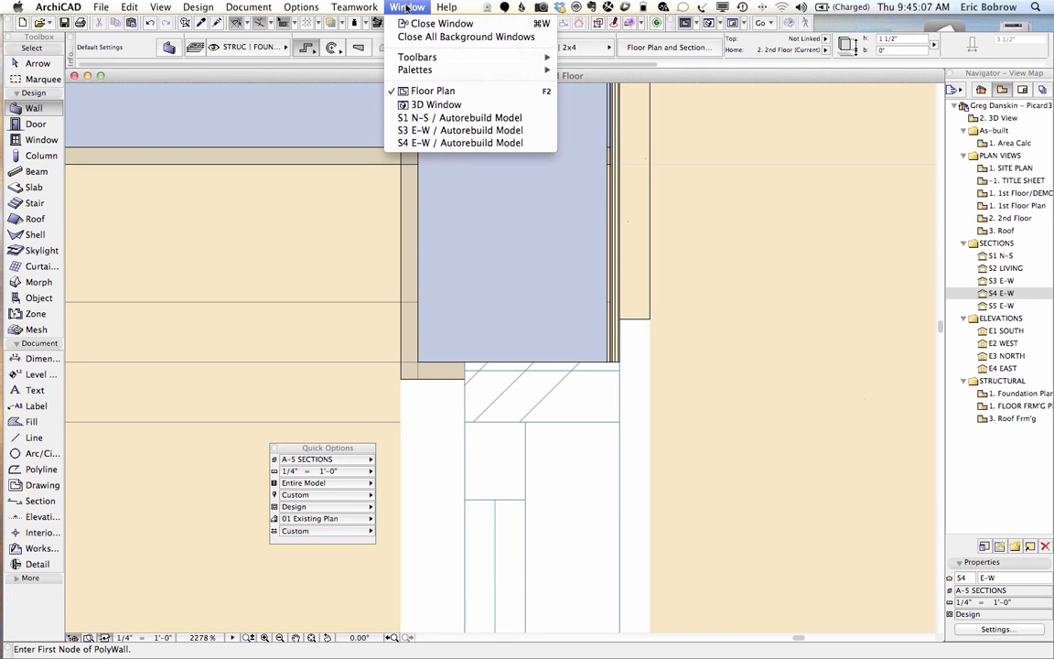
{"action": "left_click", "coordinate": [424, 142]}
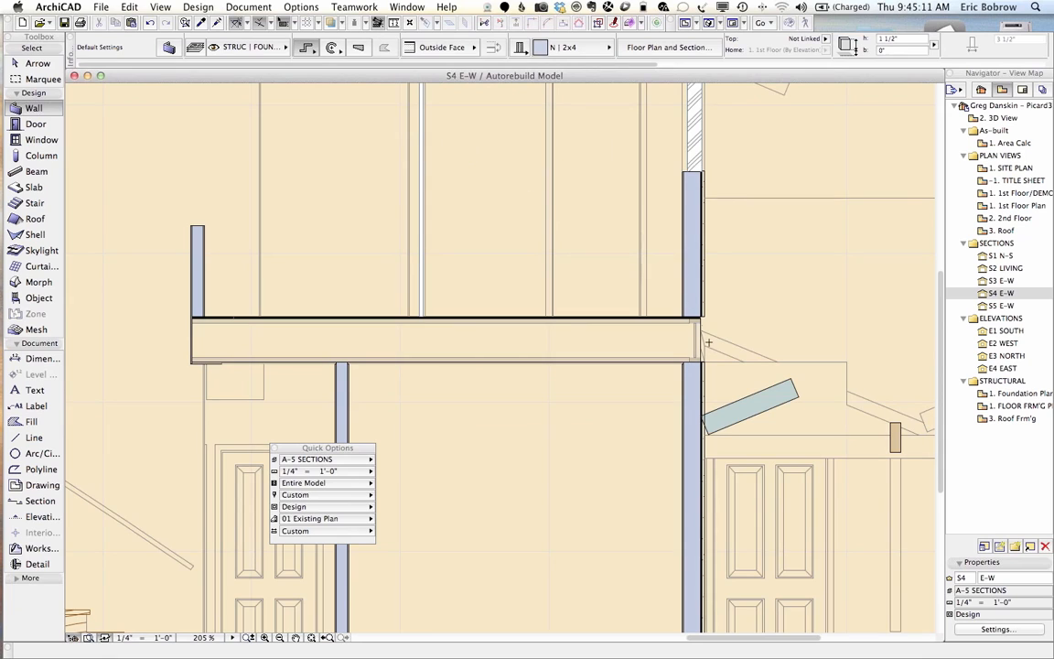
{"action": "scroll", "coordinate": [707, 344], "scroll_direction": "up", "scroll_amount": 2}
{"action": "left_click", "coordinate": [668, 346]}
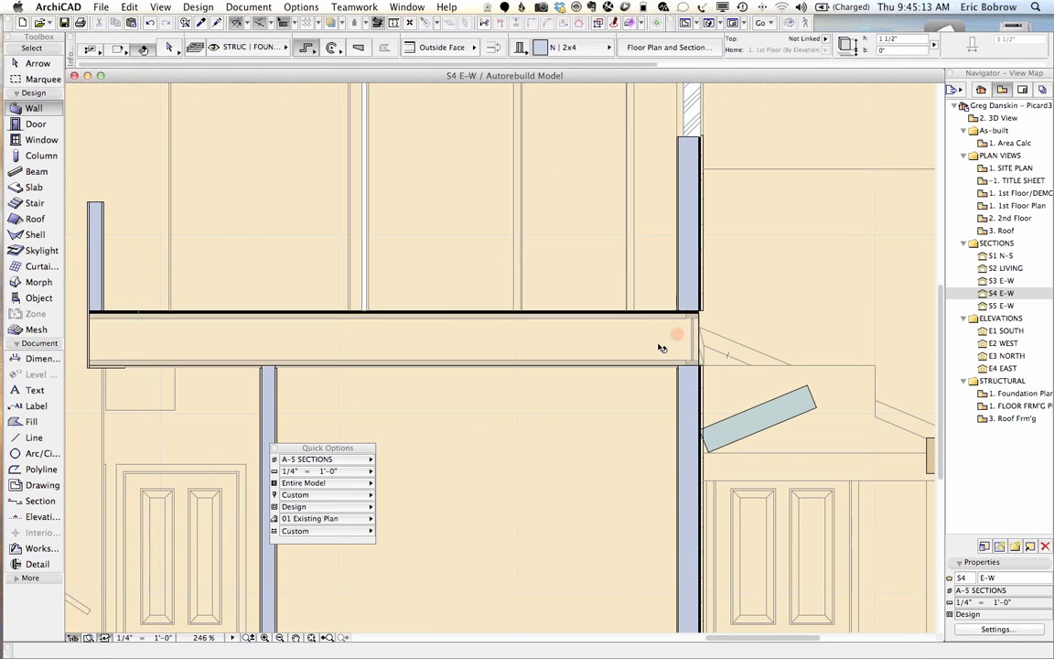
{"action": "left_click", "coordinate": [663, 347]}
{"action": "scroll", "coordinate": [697, 335], "scroll_direction": "up", "scroll_amount": 8}
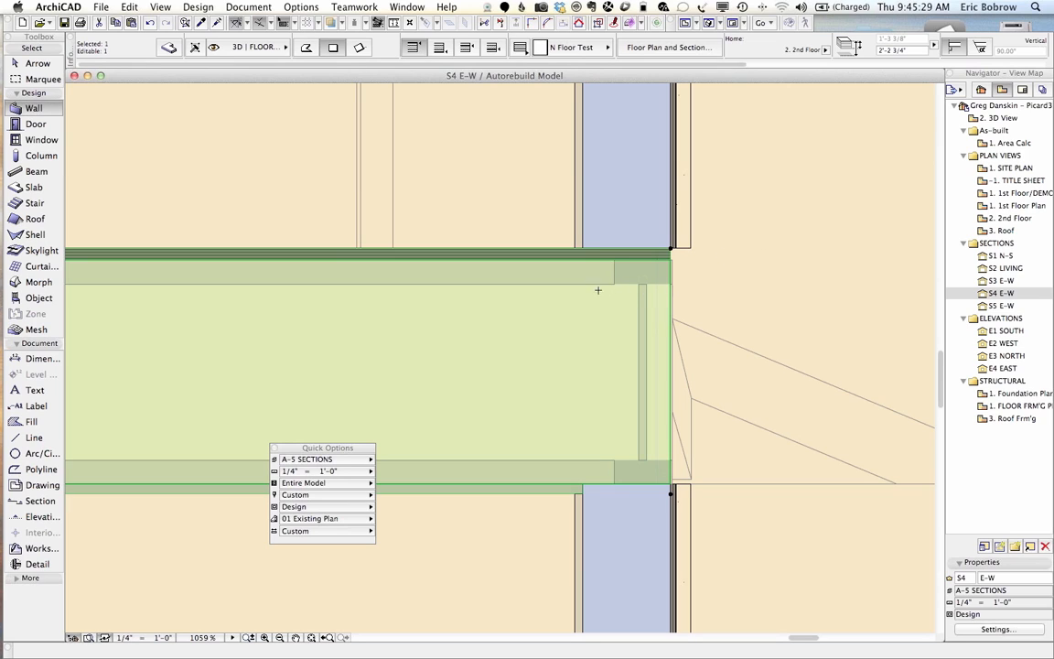
{"action": "key", "text": "Escape"}
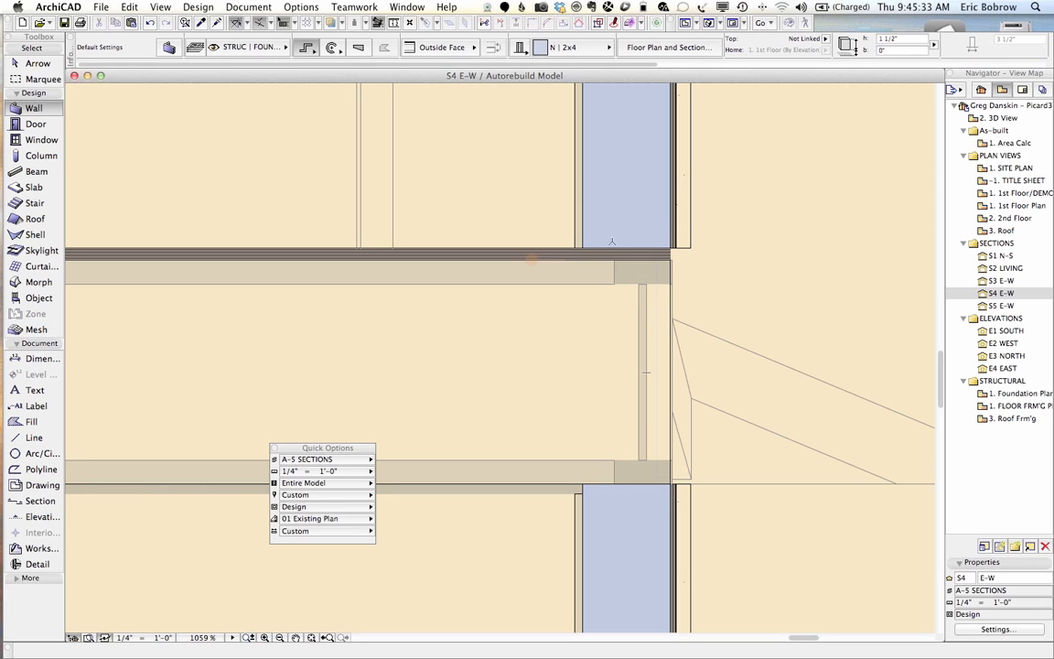
{"action": "left_click", "coordinate": [666, 215], "text": "shift"}
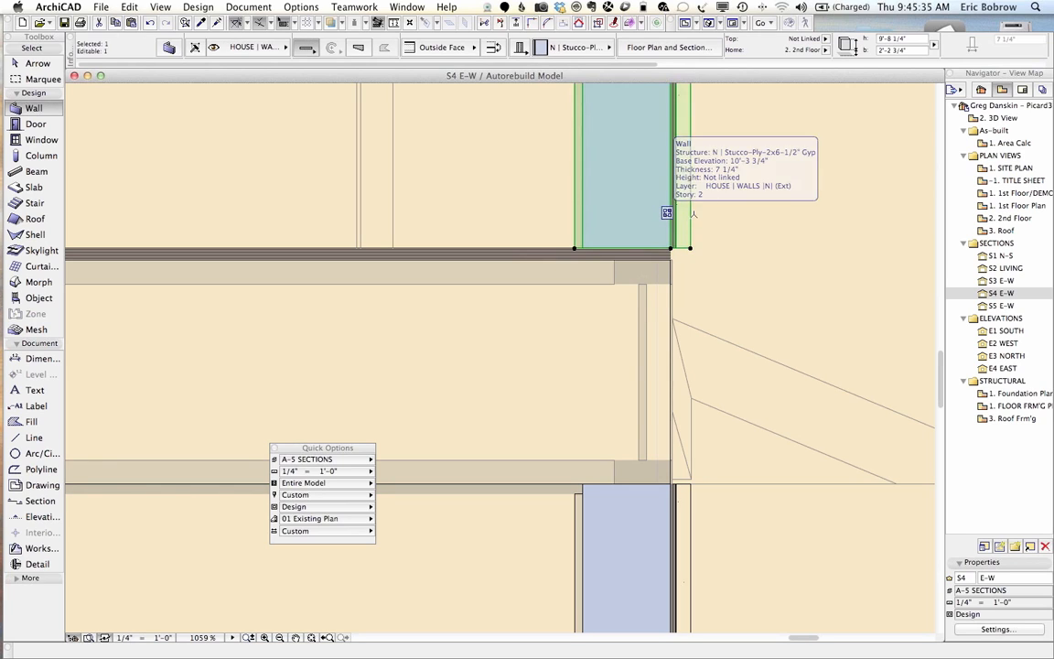
{"action": "key", "text": "super+d"}
{"action": "left_click", "coordinate": [691, 214]}
{"action": "key", "text": "Escape"}
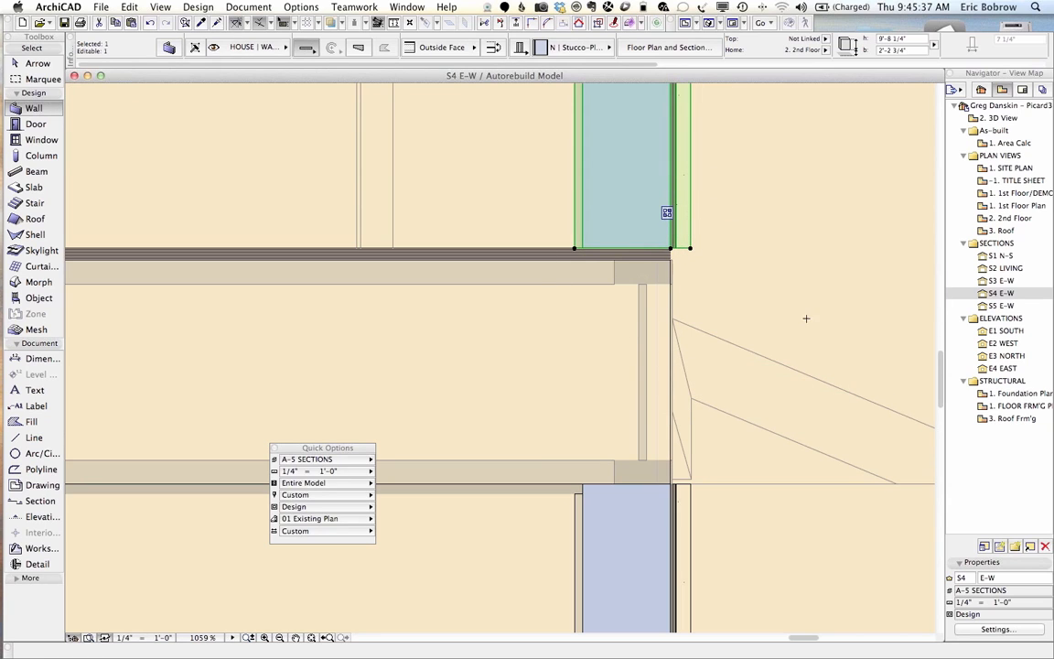
{"action": "left_click", "coordinate": [669, 494], "text": "shift"}
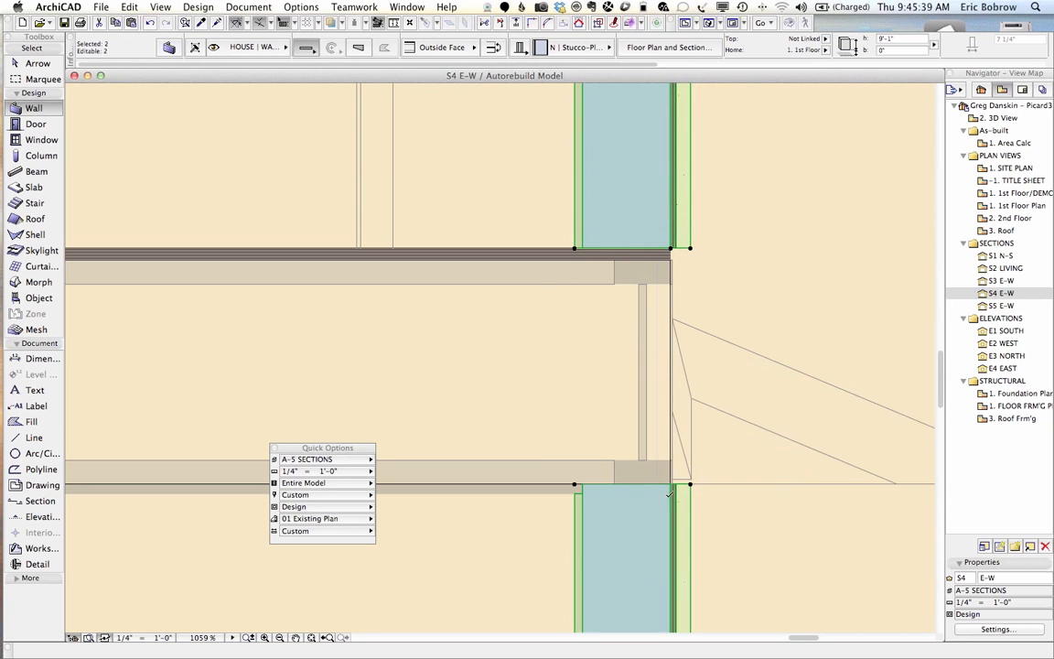
{"action": "left_click", "coordinate": [691, 483]}
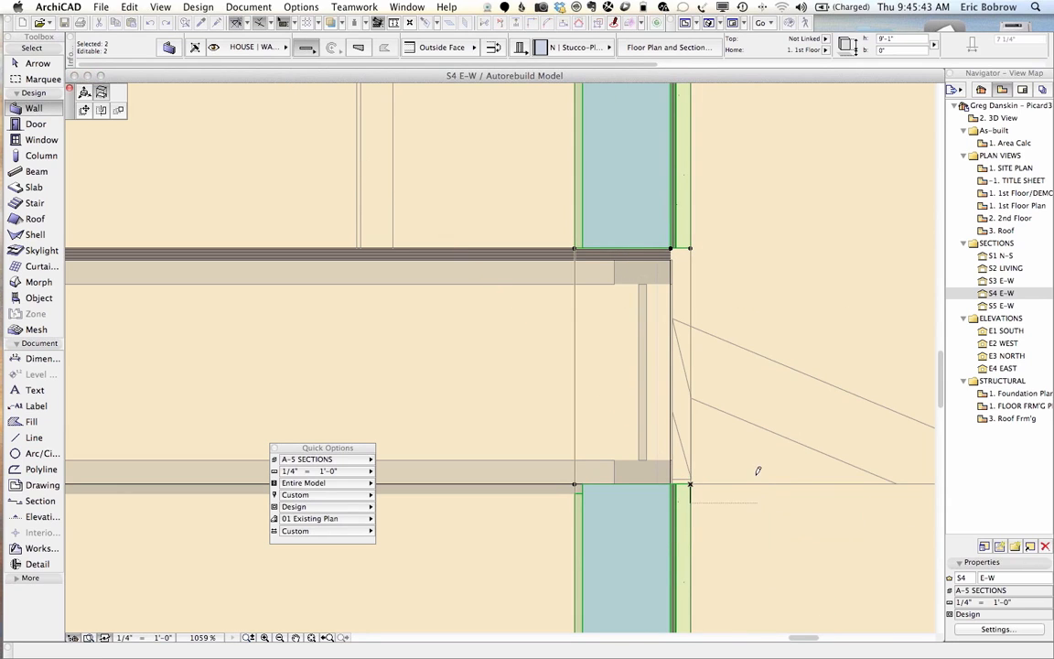
{"action": "key", "text": "Escape"}
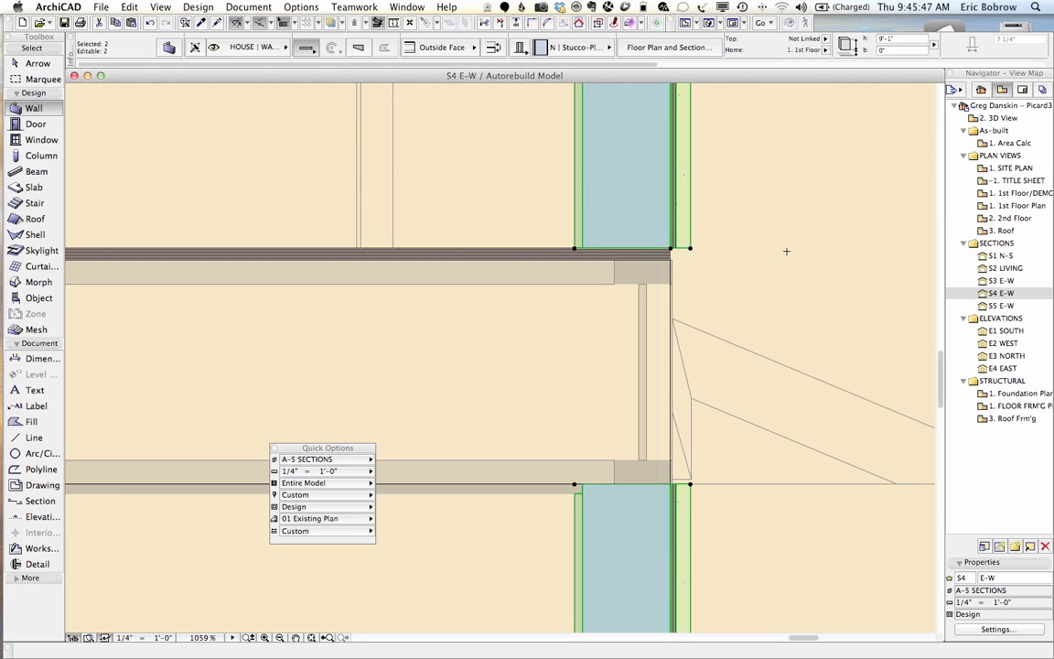
{"action": "key", "text": "Escape"}
Stretch the top of the first-floor exterior wall up to the base of the second-floor wall, at a height of 10'-3 3/4"
{"action": "left_click", "coordinate": [647, 546], "text": "shift"}
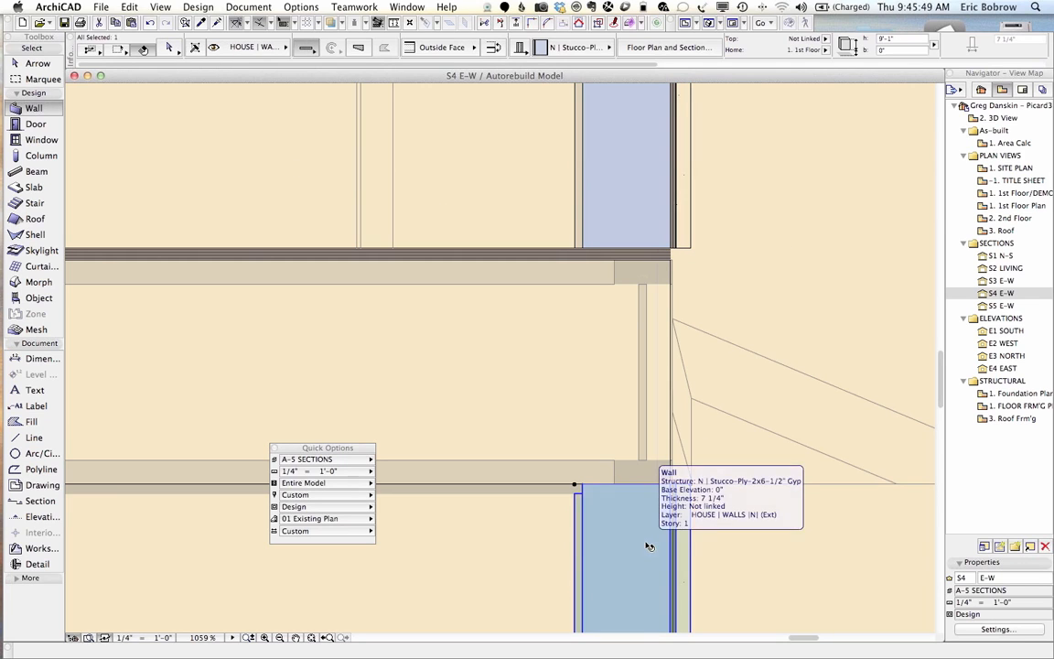
{"action": "left_click", "coordinate": [691, 485]}
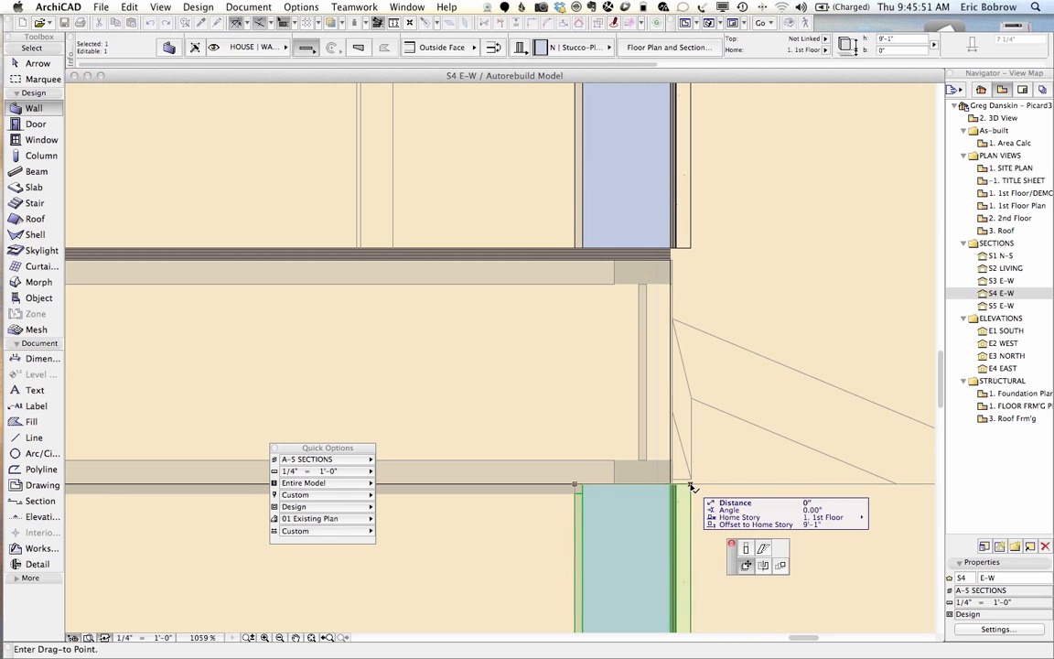
{"action": "left_click", "coordinate": [746, 548]}
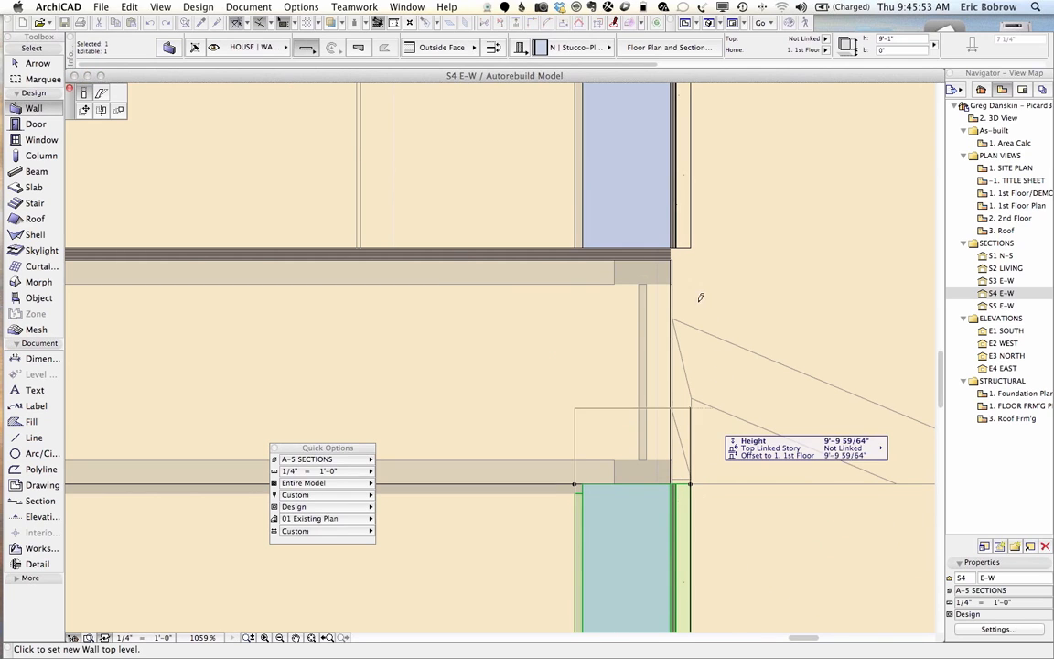
{"action": "left_click", "coordinate": [697, 244]}
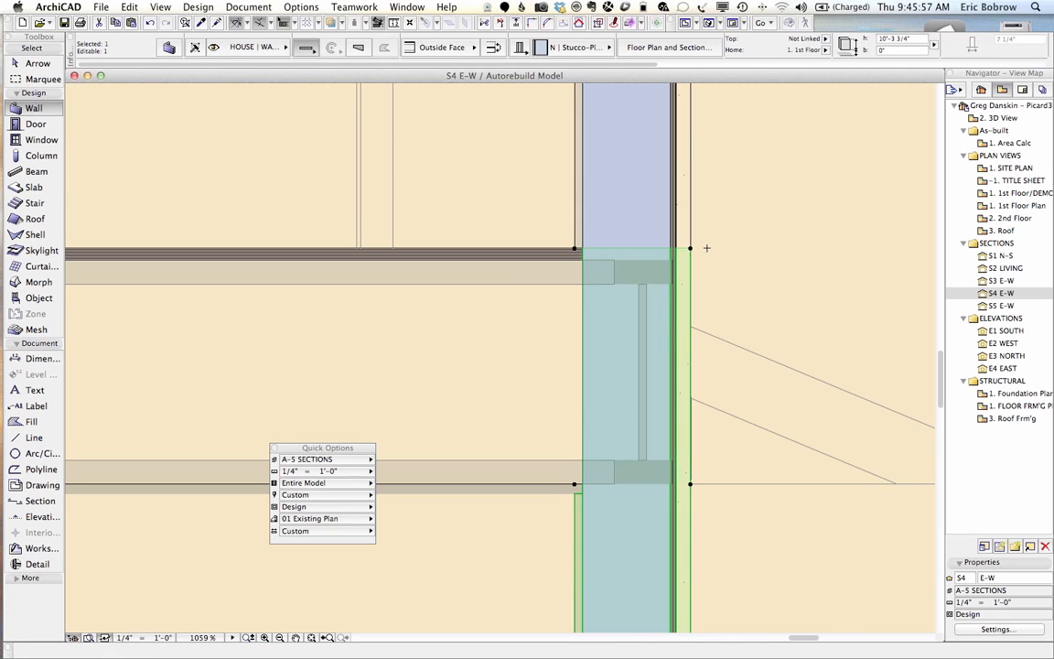
{"action": "key", "text": "Escape"}
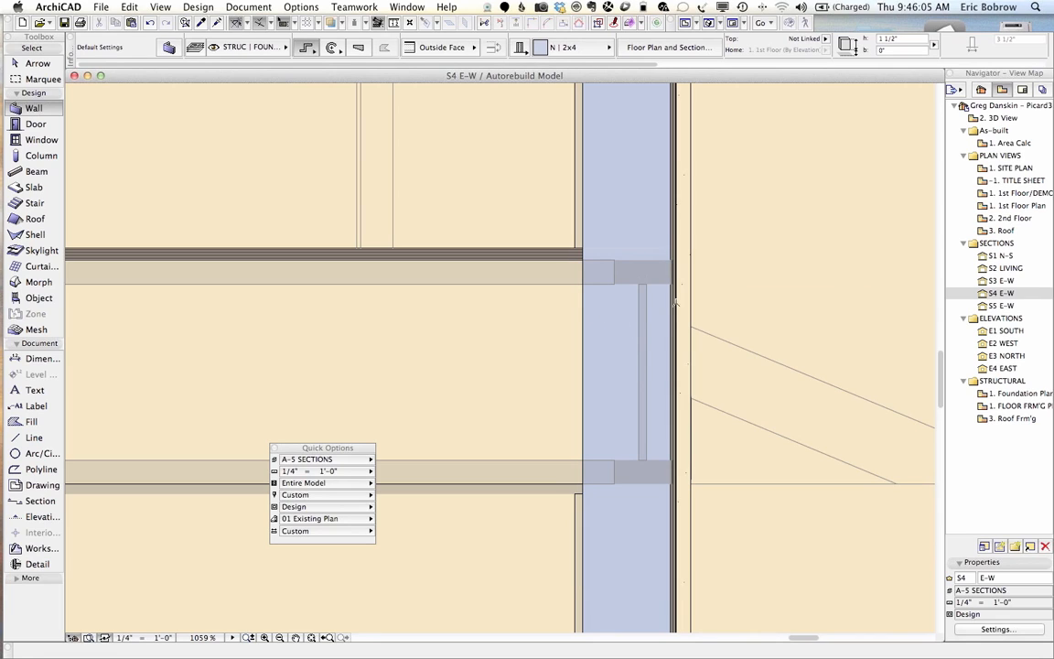
Select the N Floor Test slab together with the first-floor exterior wall in the section
{"action": "left_click", "coordinate": [687, 209]}
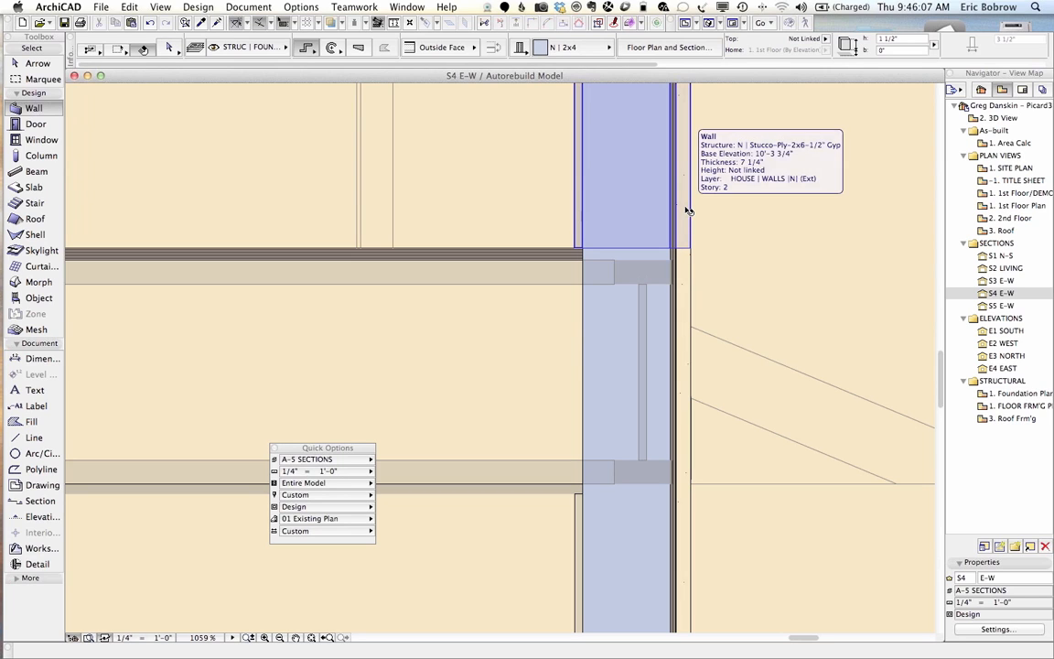
{"action": "left_click", "coordinate": [689, 273]}
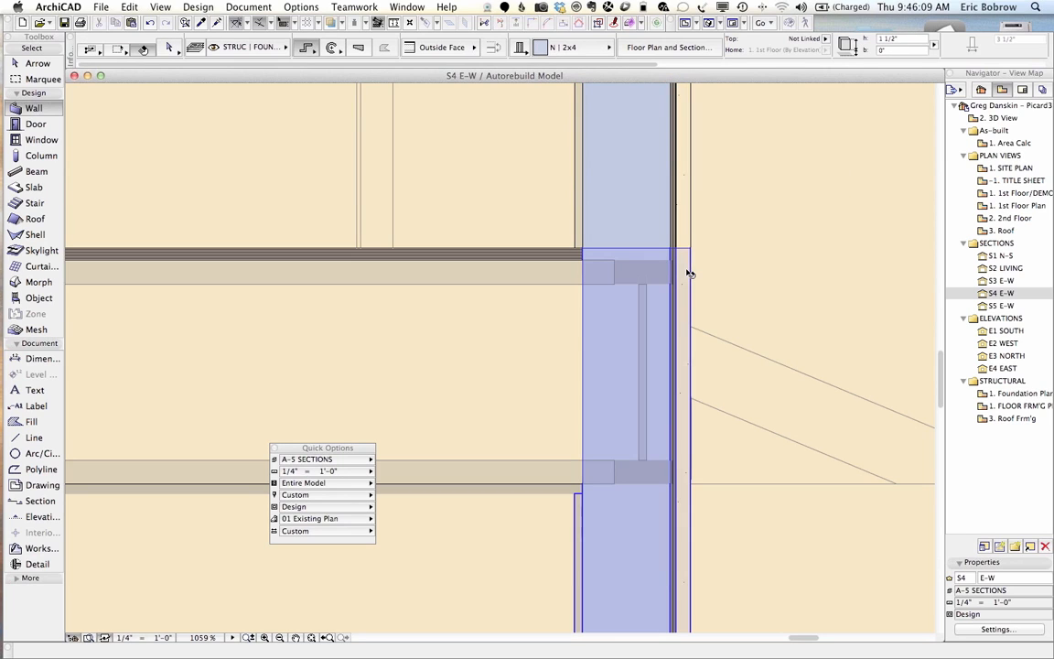
{"action": "key", "text": "Escape"}
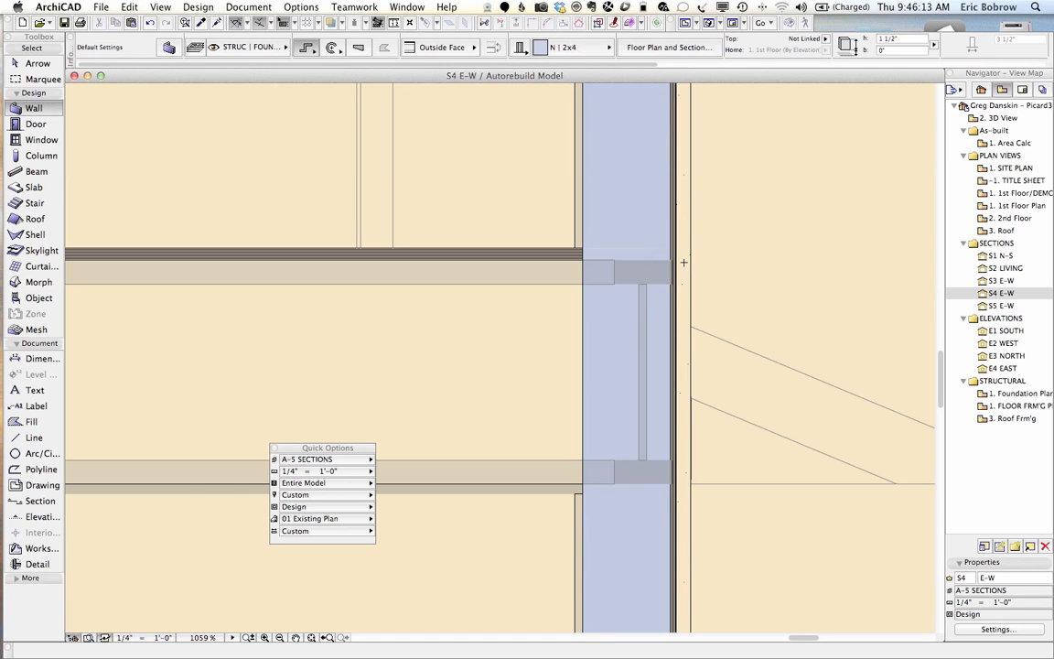
{"action": "key", "text": "shift"}
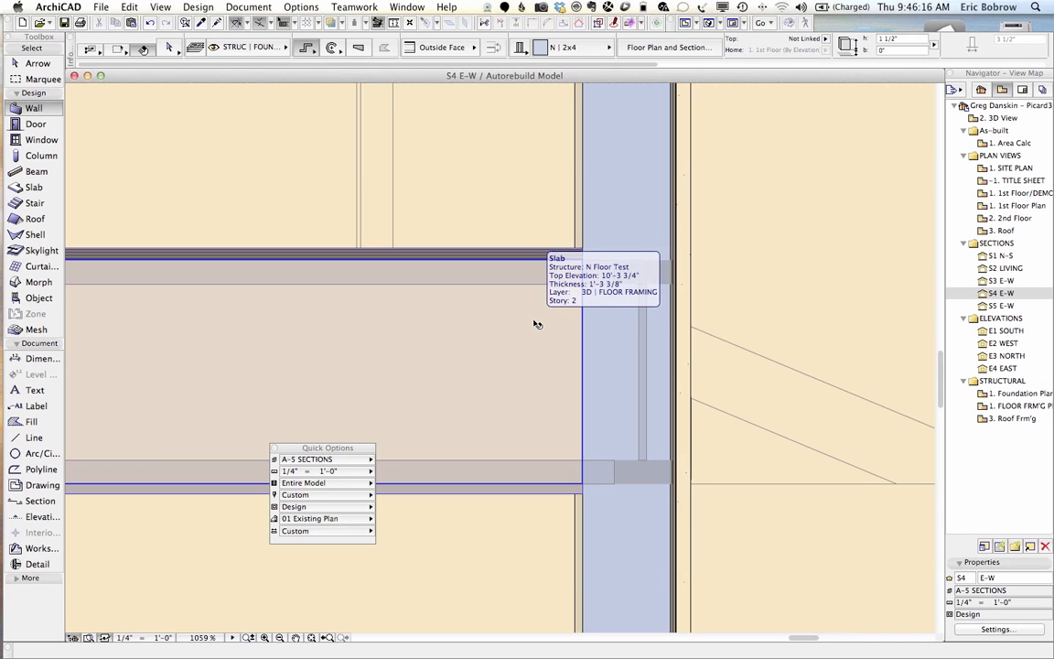
{"action": "left_click", "coordinate": [536, 324], "text": "shift"}
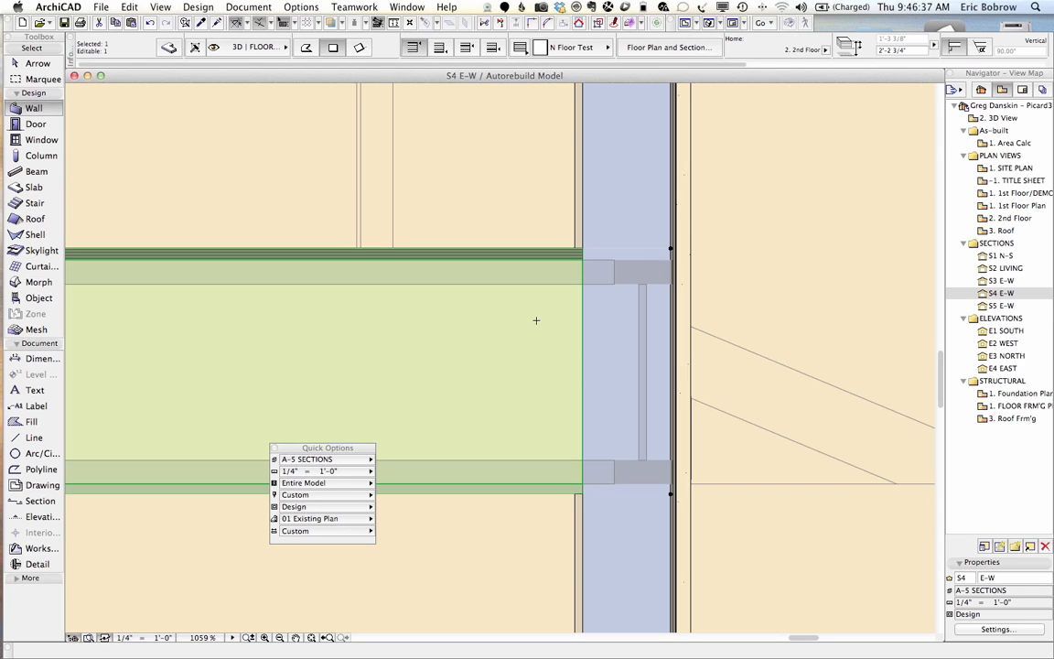
{"action": "left_click", "coordinate": [631, 167], "text": "shift"}
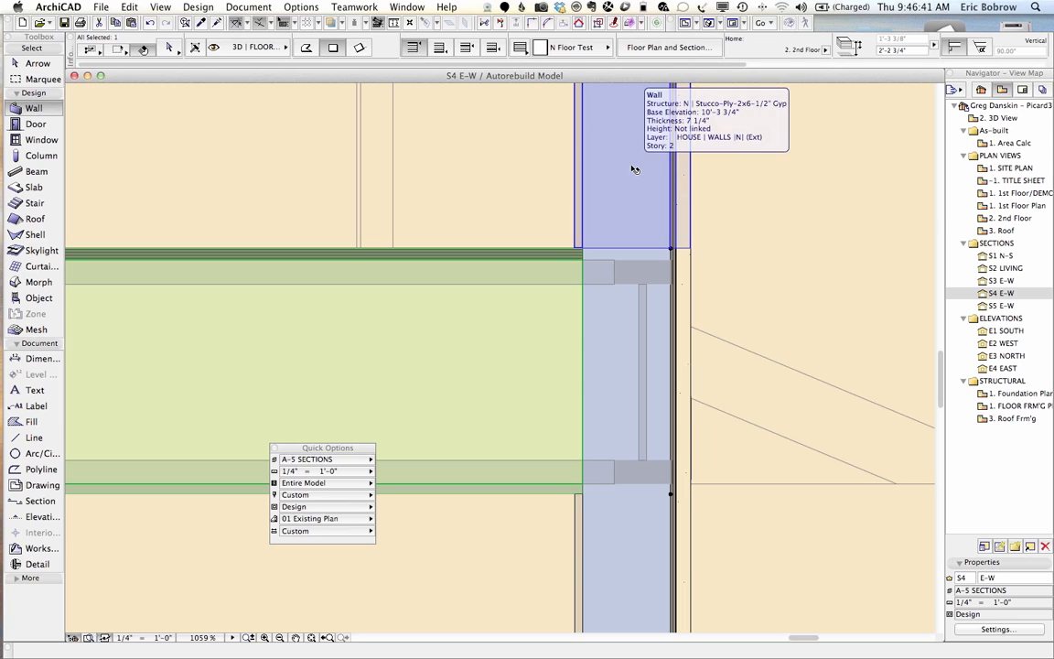
{"action": "left_click", "coordinate": [639, 510]}
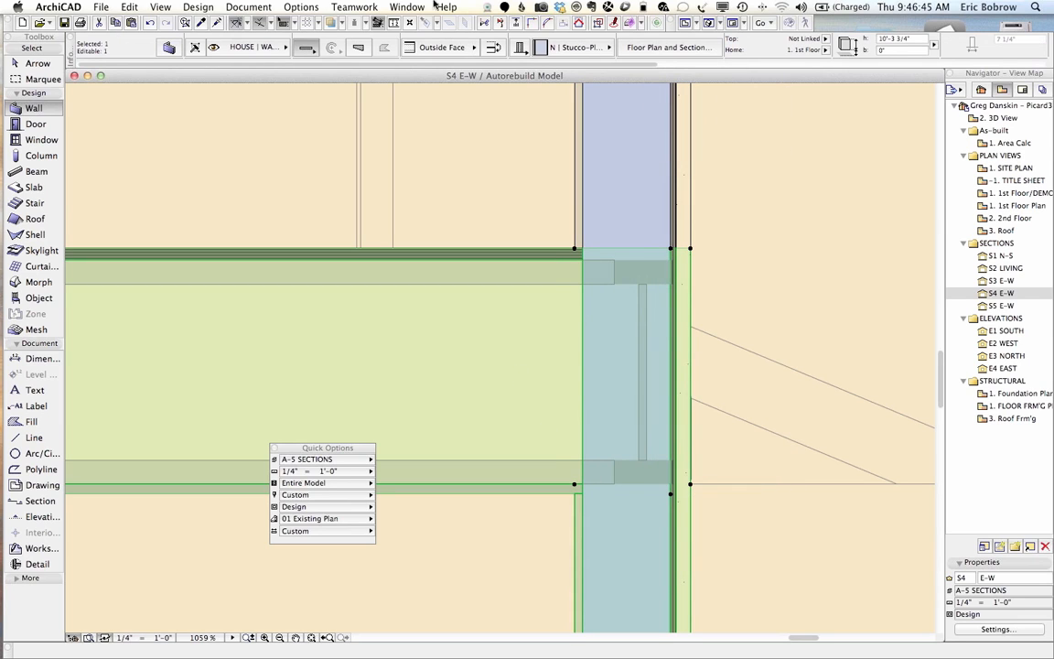
Open the Building Materials settings and sort the materials by intersection priority
{"action": "left_click", "coordinate": [289, 7]}
{"action": "mouse_move", "coordinate": [357, 25]}
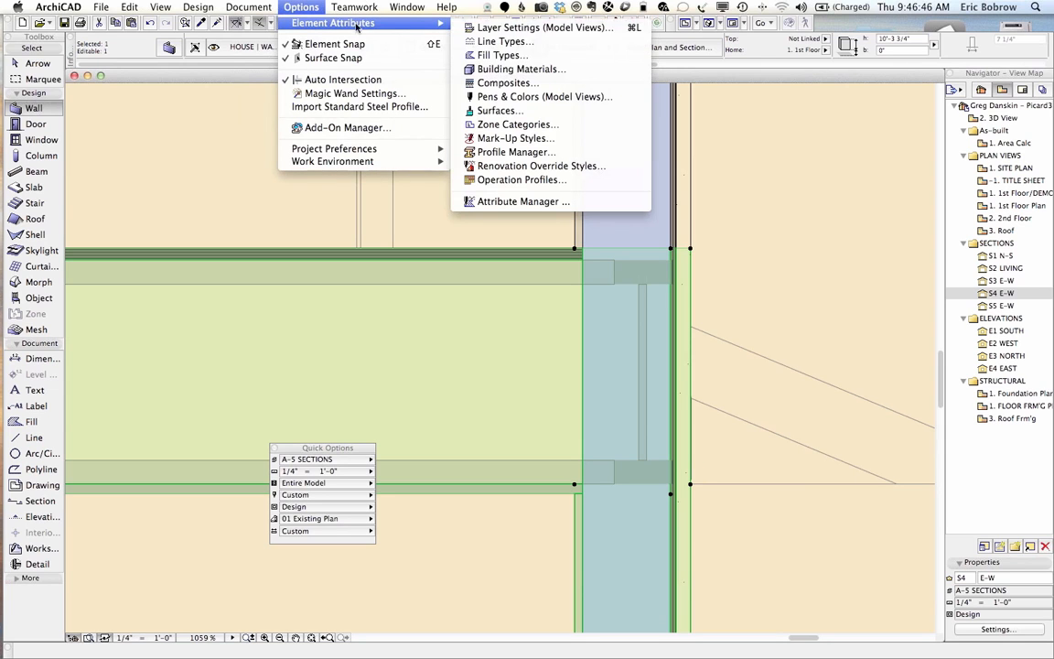
{"action": "left_click", "coordinate": [517, 70]}
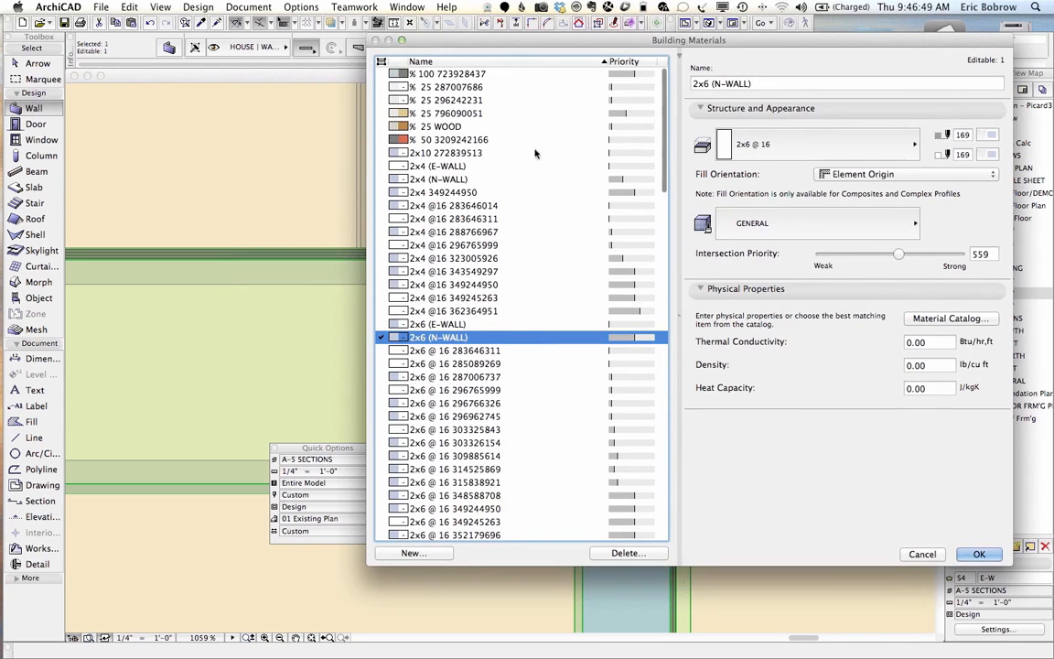
{"action": "scroll", "coordinate": [515, 177], "scroll_direction": "down", "scroll_amount": 5}
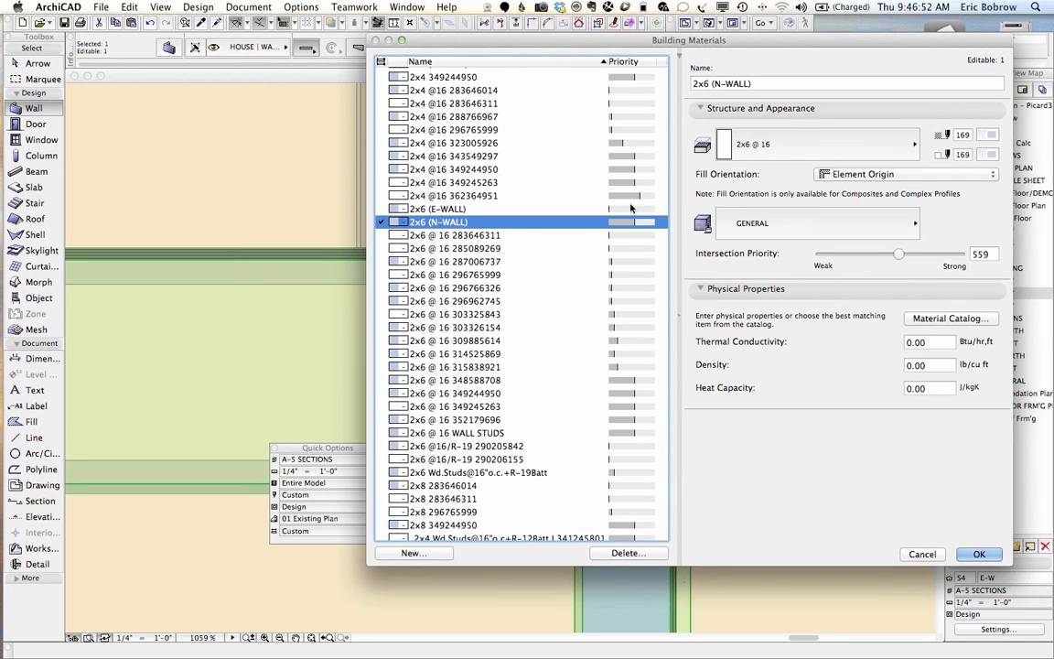
{"action": "left_click", "coordinate": [627, 63]}
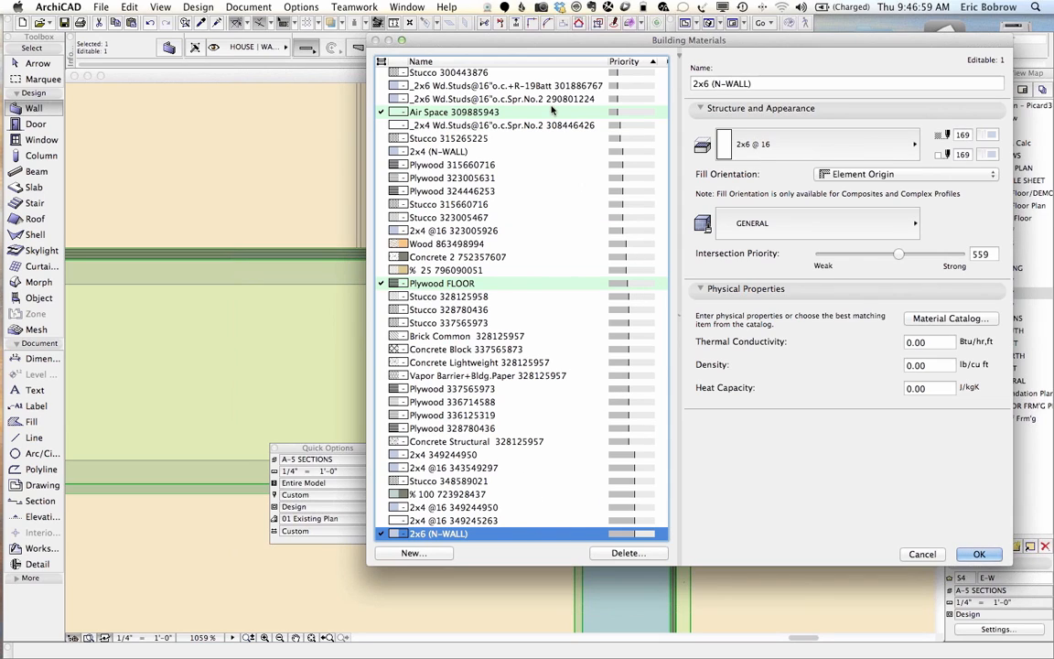
Raise the intersection priority of Air Space 309885943 above 2x6 (N-WALL) and Plywood 348589021, to 683
{"action": "left_click", "coordinate": [480, 111]}
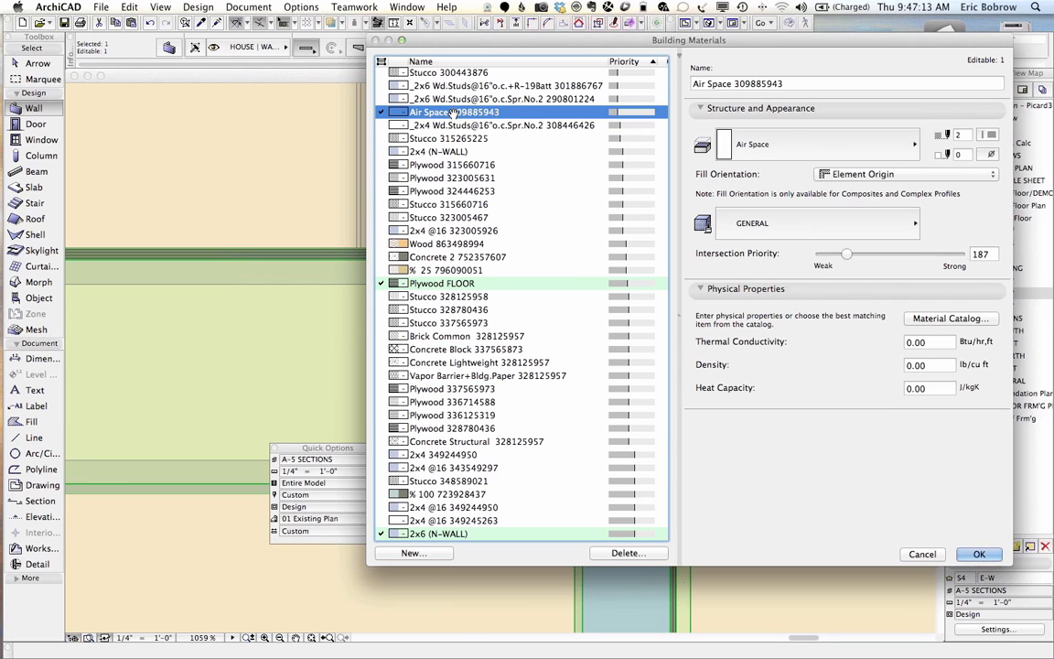
{"action": "left_click_drag", "start_coordinate": [452, 111], "coordinate": [469, 473]}
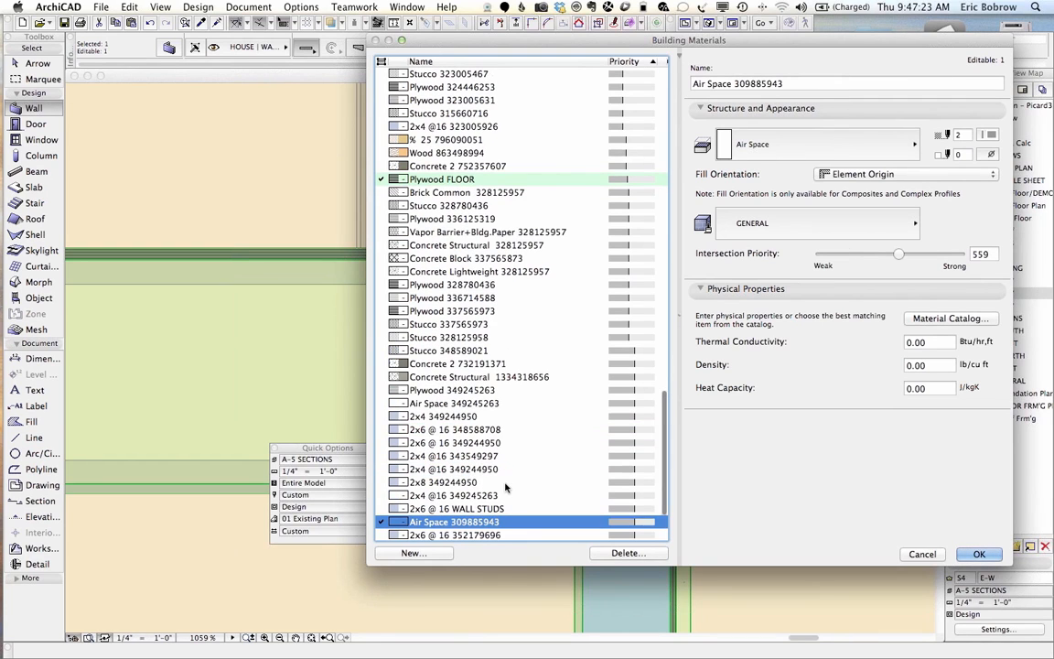
{"action": "scroll", "coordinate": [506, 489], "scroll_direction": "down", "scroll_amount": 5}
{"action": "scroll", "coordinate": [506, 450], "scroll_direction": "down", "scroll_amount": 1}
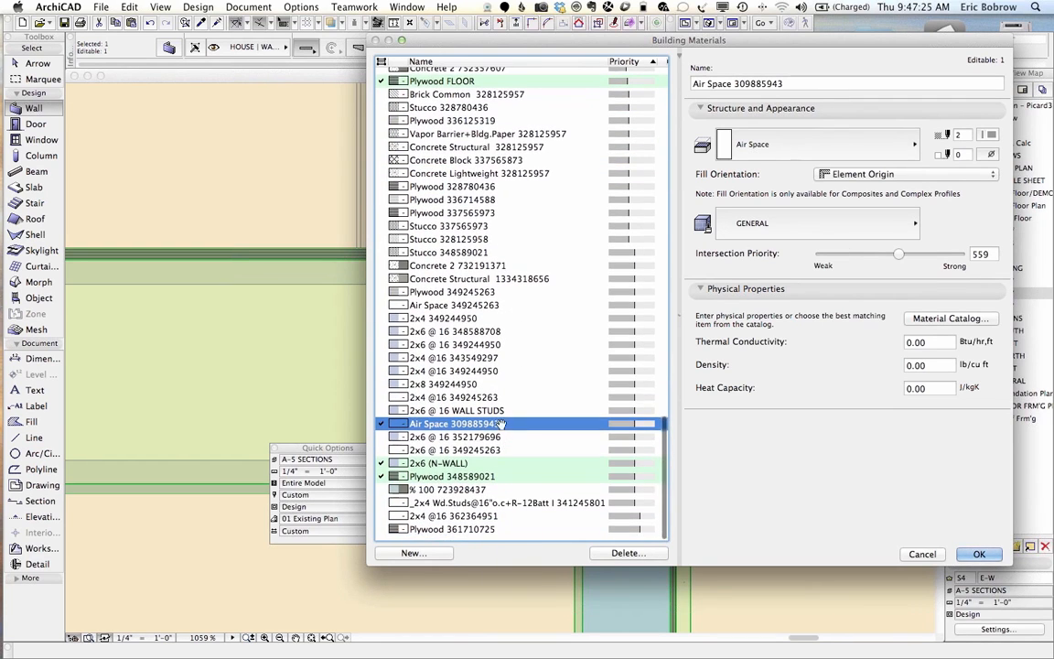
{"action": "left_click_drag", "start_coordinate": [439, 430], "coordinate": [450, 482]}
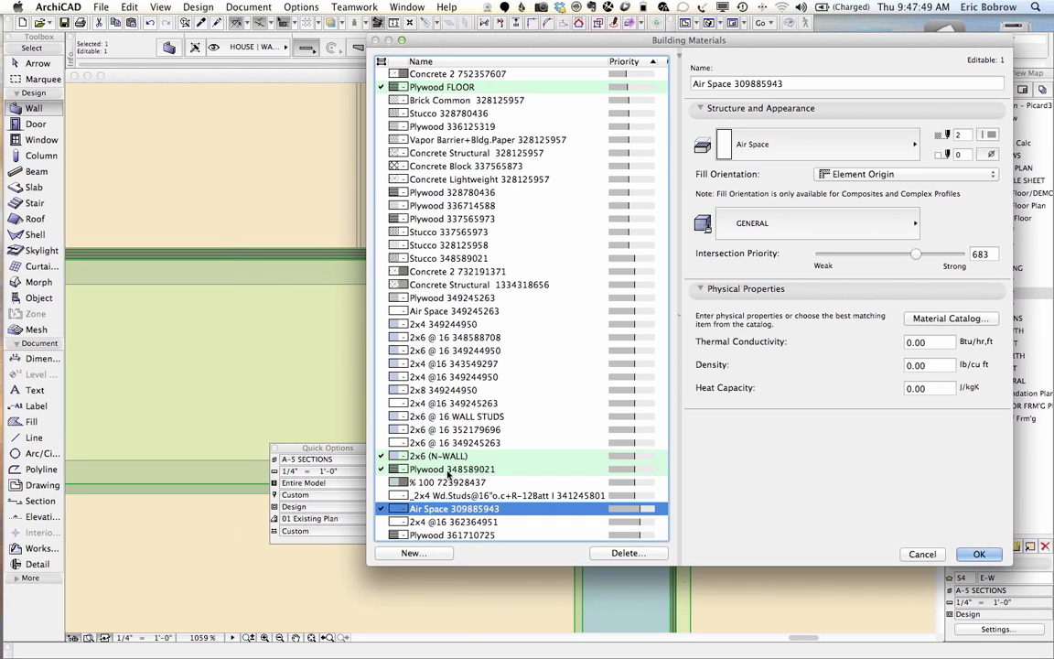
Compare the material priorities with the slab and wall junction, and raise Plywood FLOOR above 2x6 (N-WALL) in the priority order, at 559
{"action": "left_click_drag", "start_coordinate": [543, 42], "coordinate": [86, 66]}
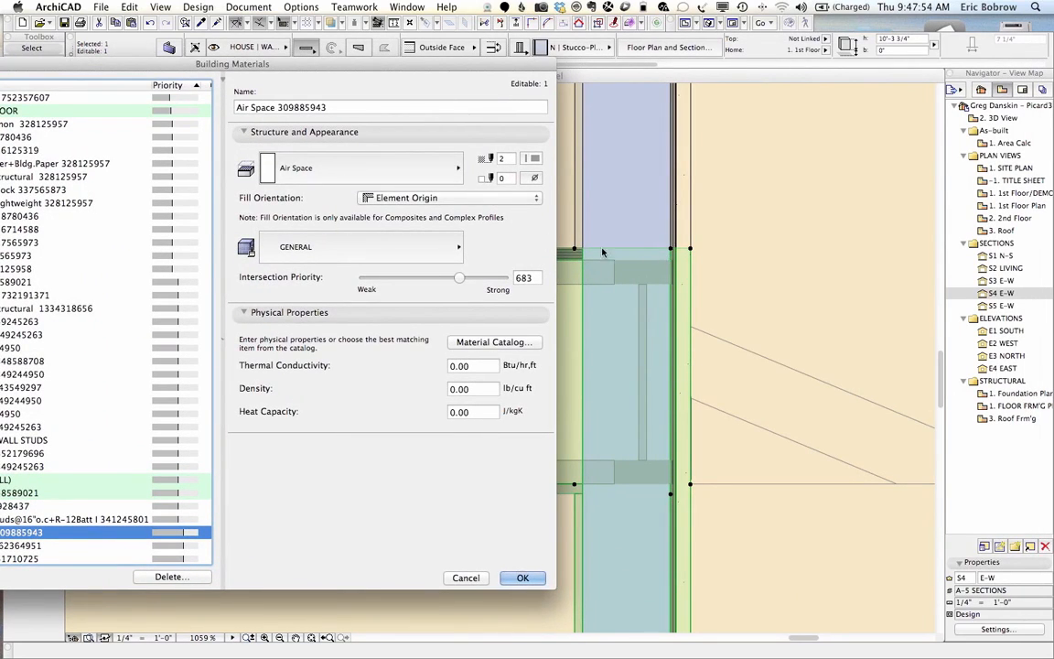
{"action": "left_click_drag", "start_coordinate": [40, 63], "coordinate": [406, 61]}
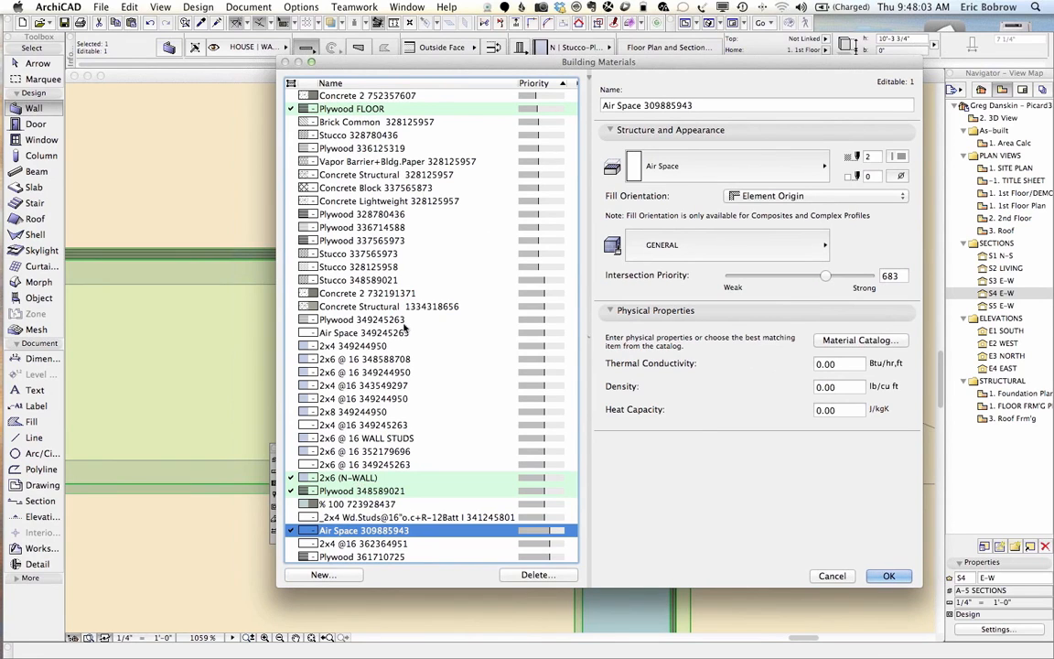
{"action": "left_click_drag", "start_coordinate": [399, 61], "coordinate": [0, 64]}
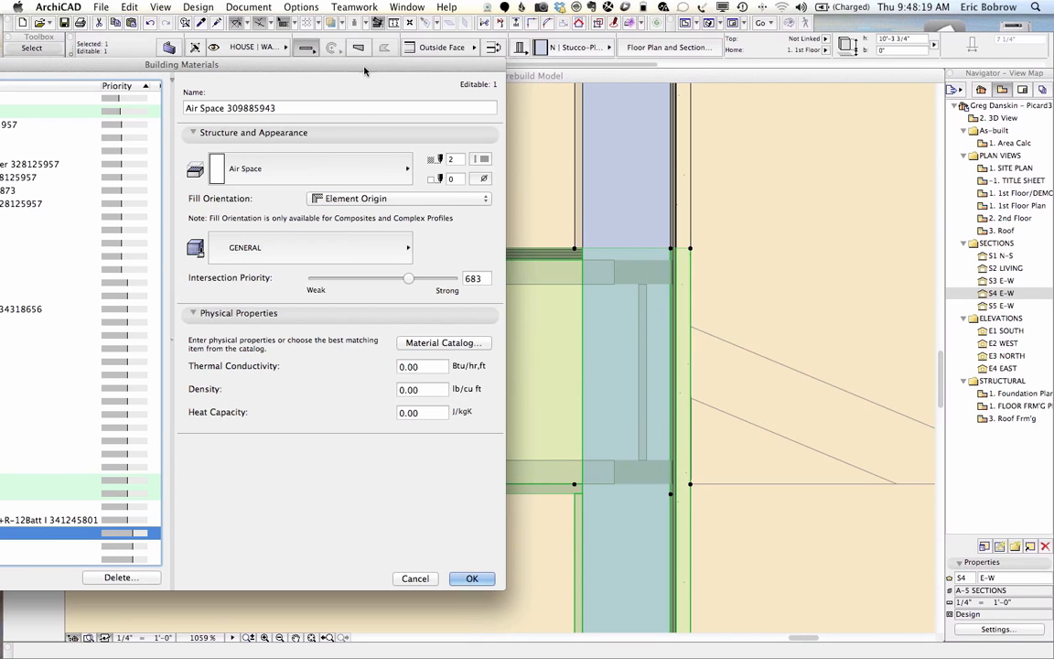
{"action": "left_click_drag", "start_coordinate": [392, 69], "coordinate": [698, 77]}
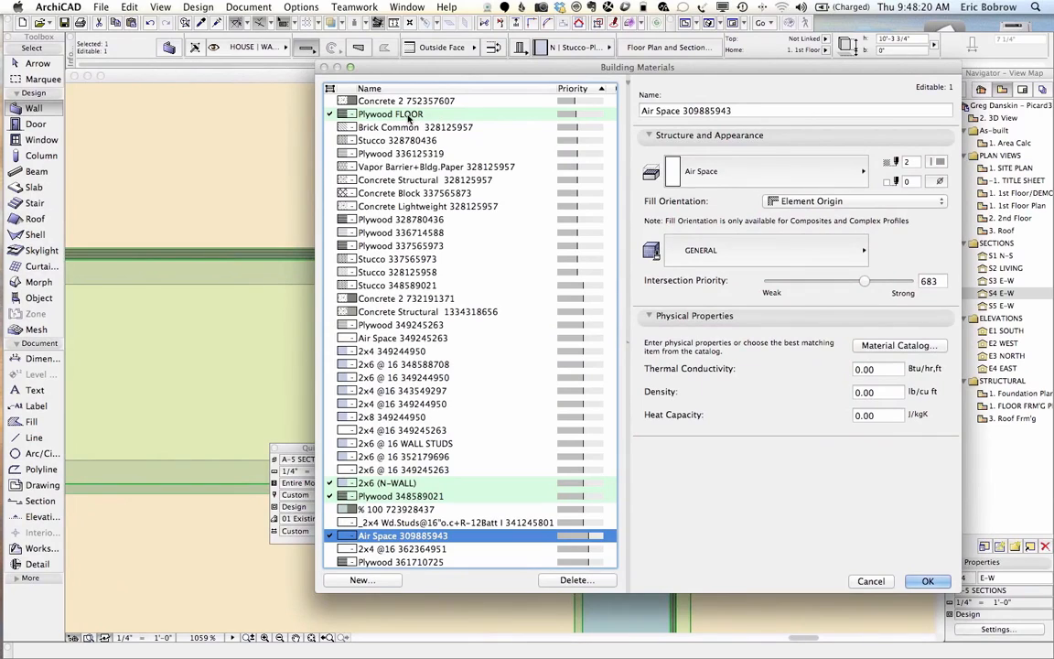
{"action": "left_click_drag", "start_coordinate": [408, 117], "coordinate": [407, 508]}
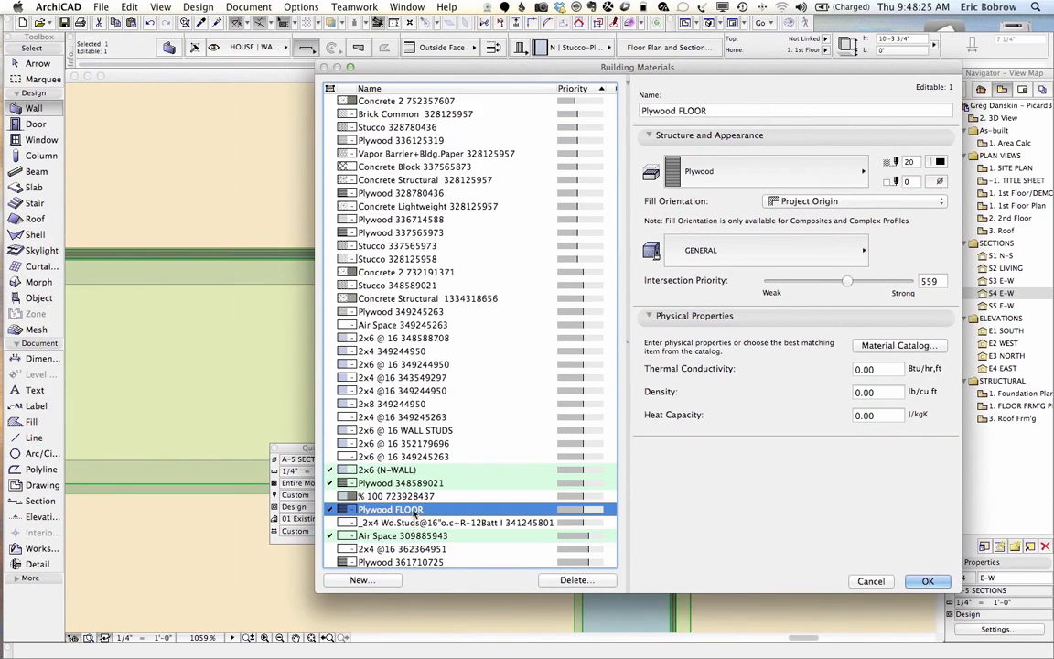
Raise Plywood 348589021 above Plywood FLOOR to priority 621, apply the building material changes and clear the selection
{"action": "left_click", "coordinate": [390, 471]}
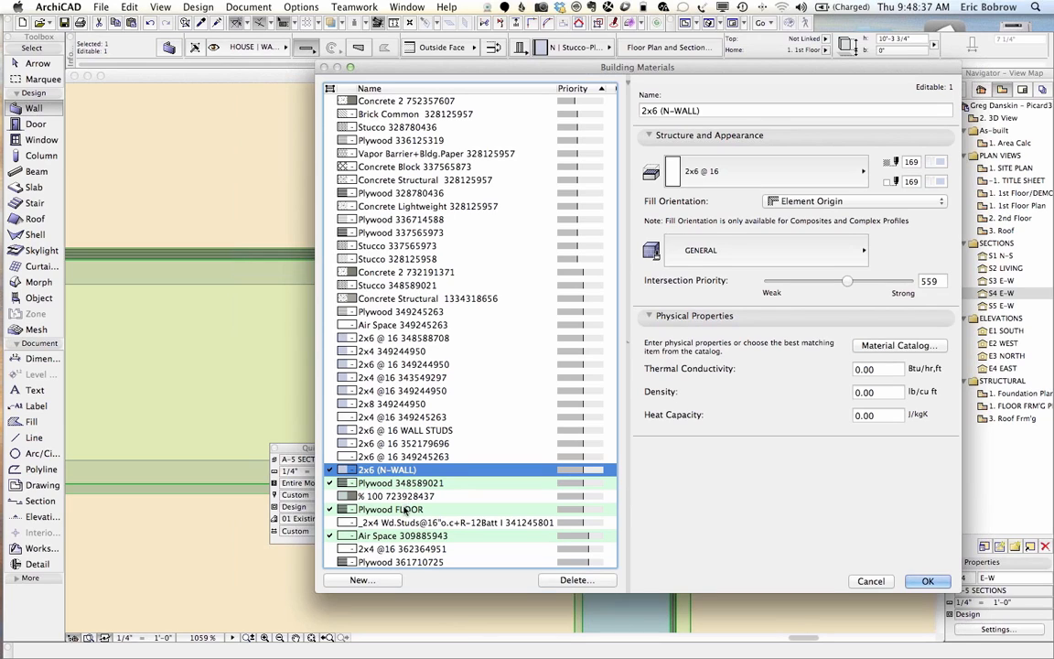
{"action": "mouse_move", "coordinate": [408, 486]}
{"action": "left_mouse_down"}
{"action": "mouse_move", "coordinate": [407, 520]}
{"action": "mouse_move", "coordinate": [414, 485]}
{"action": "mouse_move", "coordinate": [421, 500]}
{"action": "left_mouse_up"}
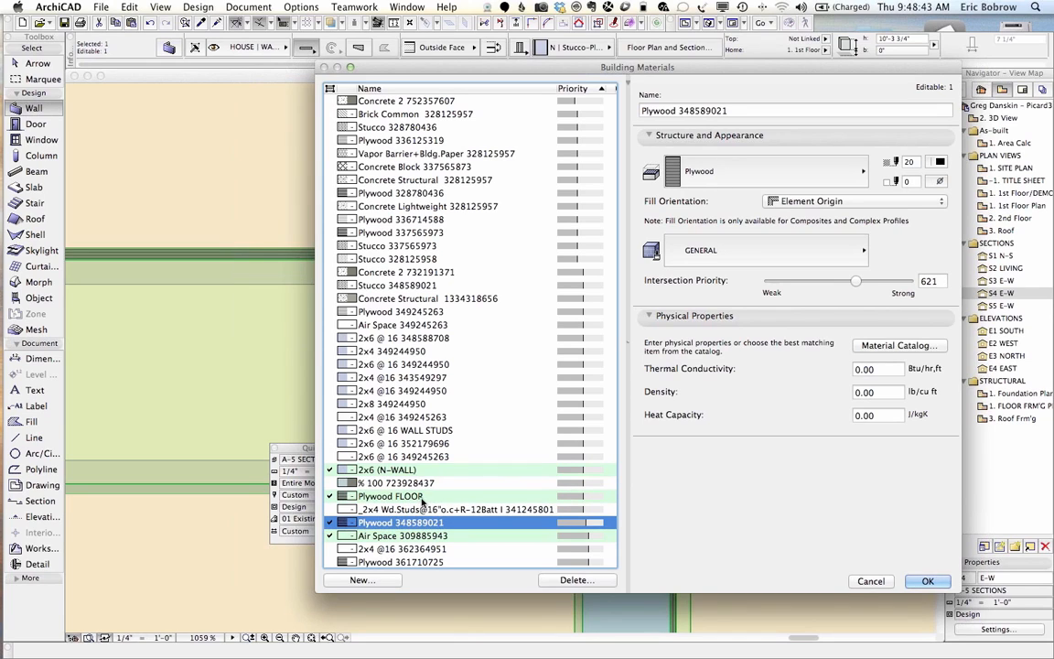
{"action": "left_click", "coordinate": [422, 498]}
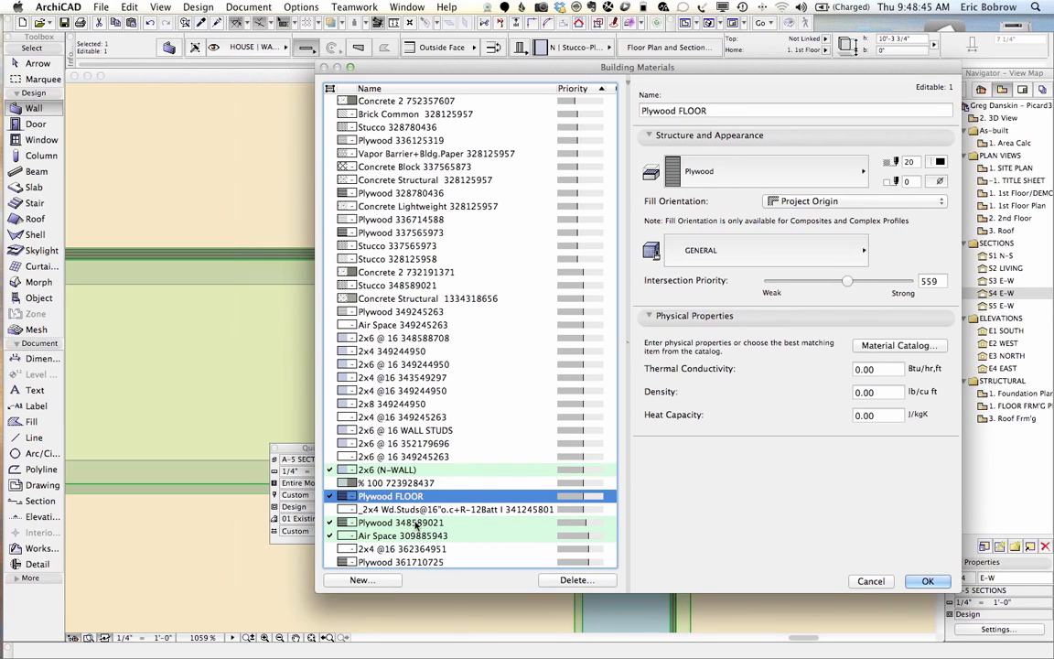
{"action": "left_click", "coordinate": [926, 582]}
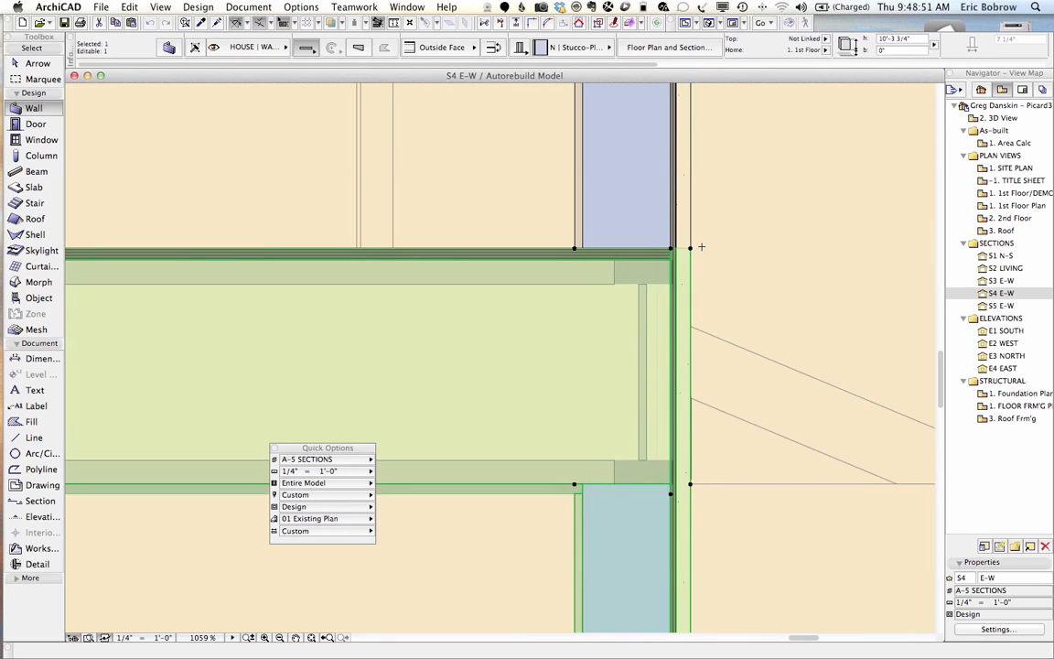
{"action": "key", "text": "Escape"}
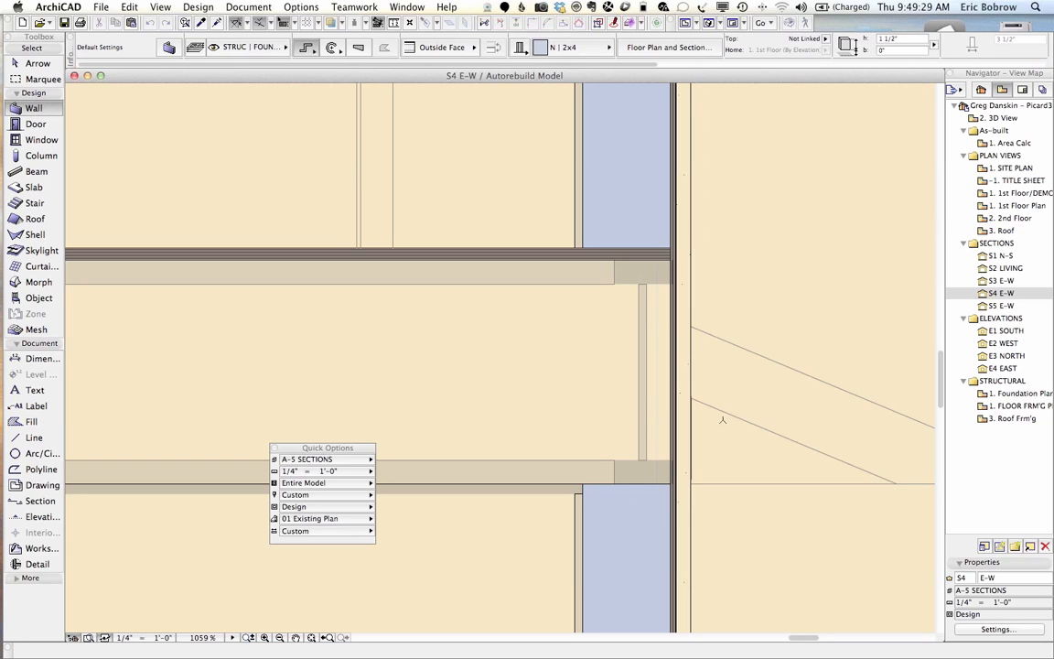
Examine how the end-on I-joist's flange meets the wall sheathing at the base of the floor framing
{"action": "scroll", "coordinate": [664, 486], "scroll_direction": "up", "scroll_amount": 3}
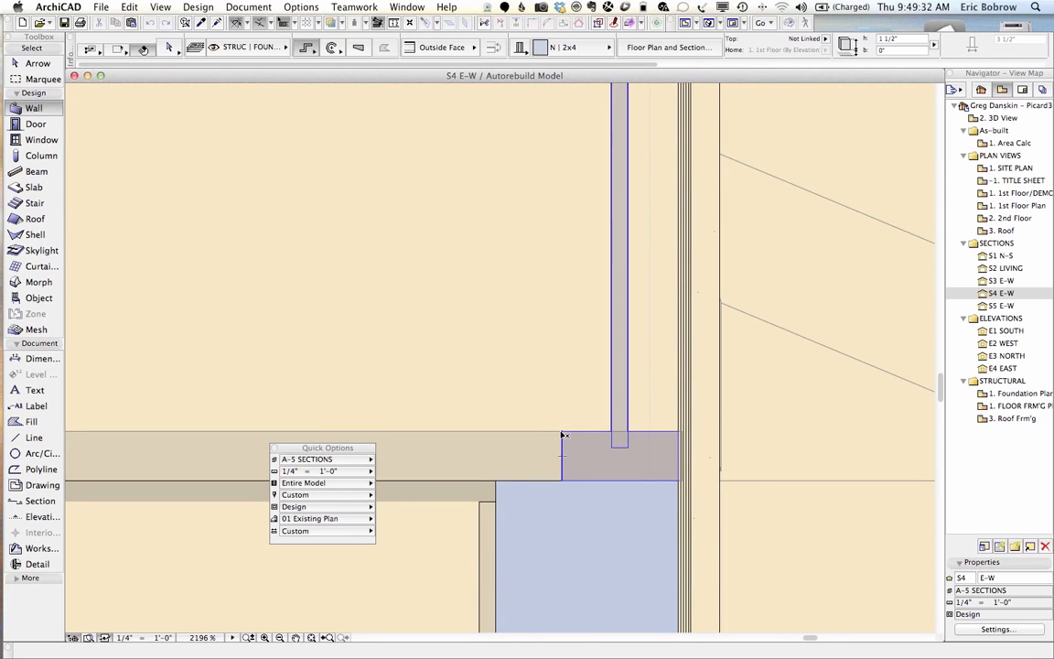
{"action": "left_click", "coordinate": [619, 364]}
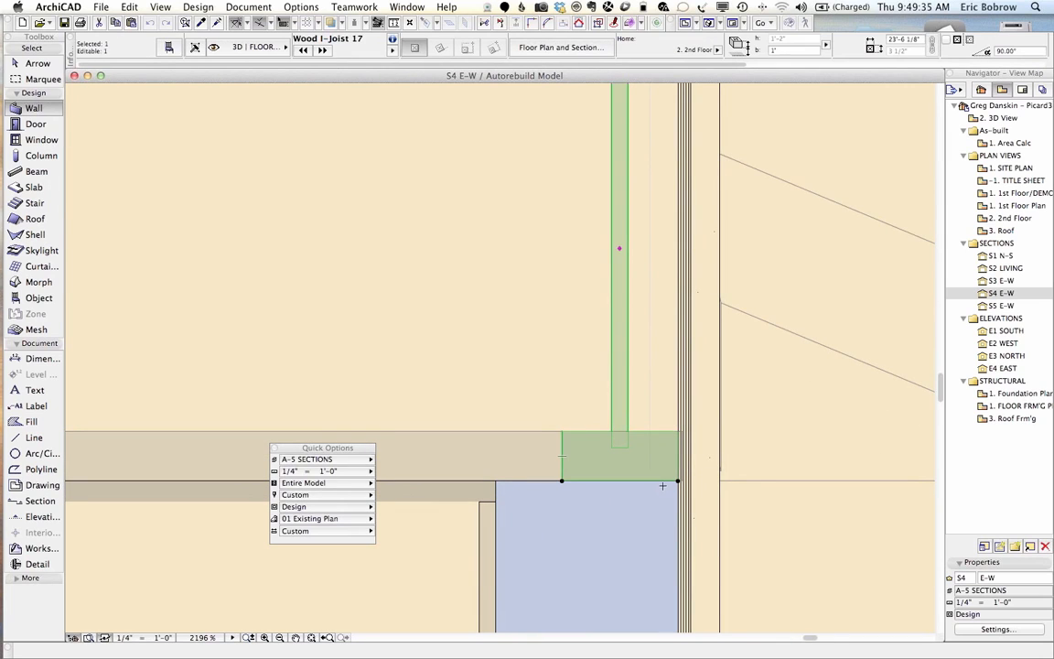
{"action": "scroll", "coordinate": [663, 486], "scroll_direction": "up", "scroll_amount": 2}
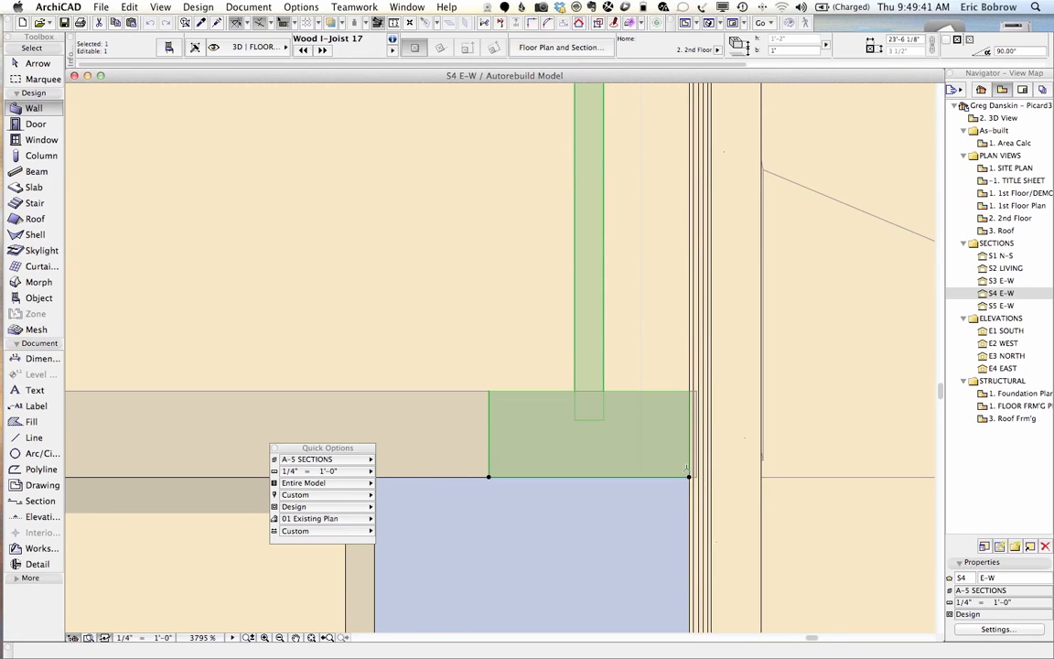
{"action": "scroll", "coordinate": [689, 472], "scroll_direction": "up", "scroll_amount": 3}
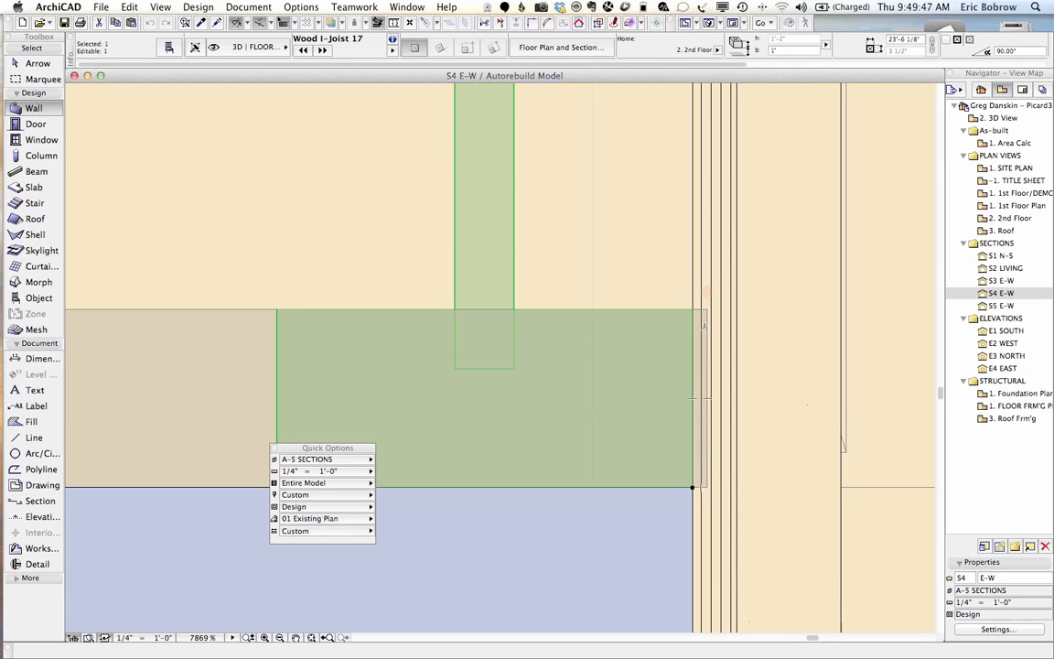
{"action": "scroll", "coordinate": [664, 317], "scroll_direction": "down", "scroll_amount": 3}
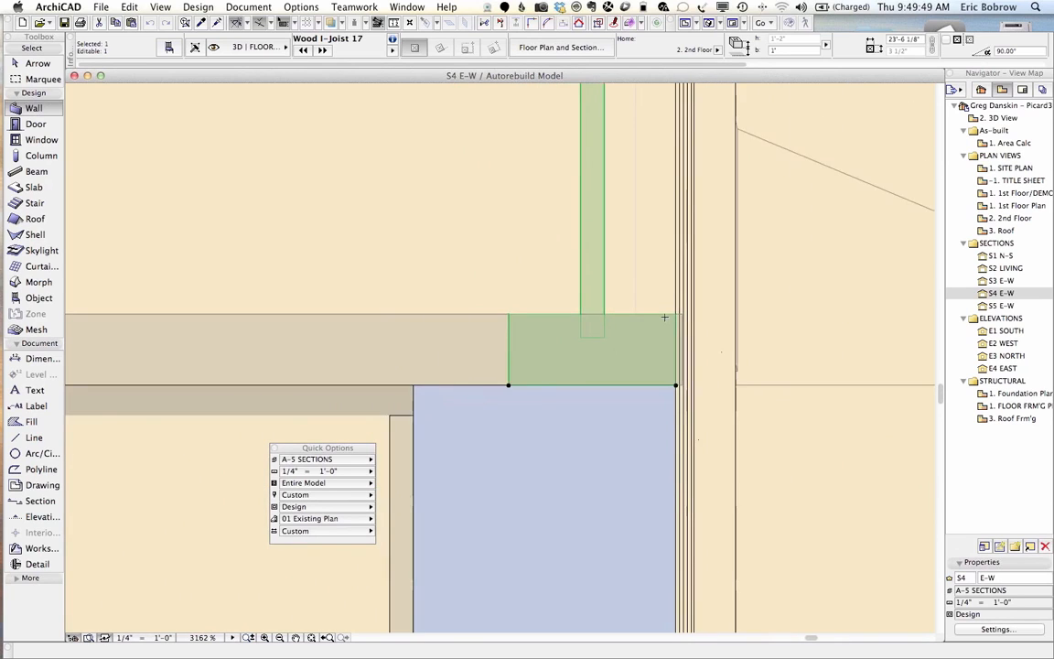
{"action": "scroll", "coordinate": [664, 318], "scroll_direction": "down", "scroll_amount": 1}
{"action": "middle_click_drag", "start_coordinate": [670, 318], "coordinate": [664, 563]}
{"action": "key", "text": "Escape"}
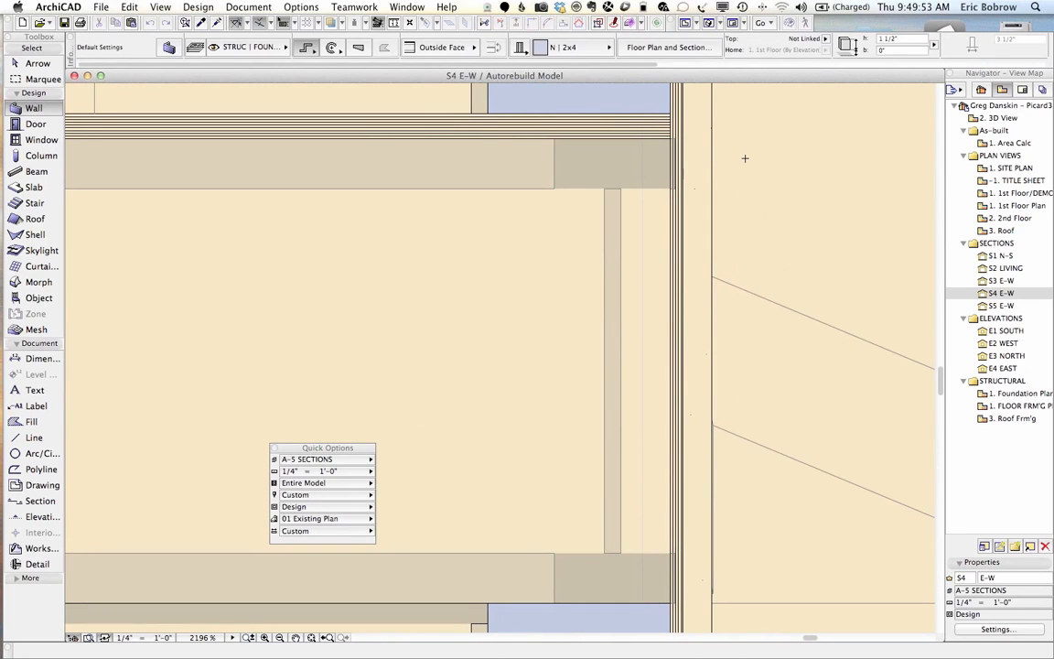
Check which of the overlapping Wood I-Joist objects extends past the studs by selecting the lengthwise and end-on joists in turn
{"action": "left_click", "coordinate": [677, 187]}
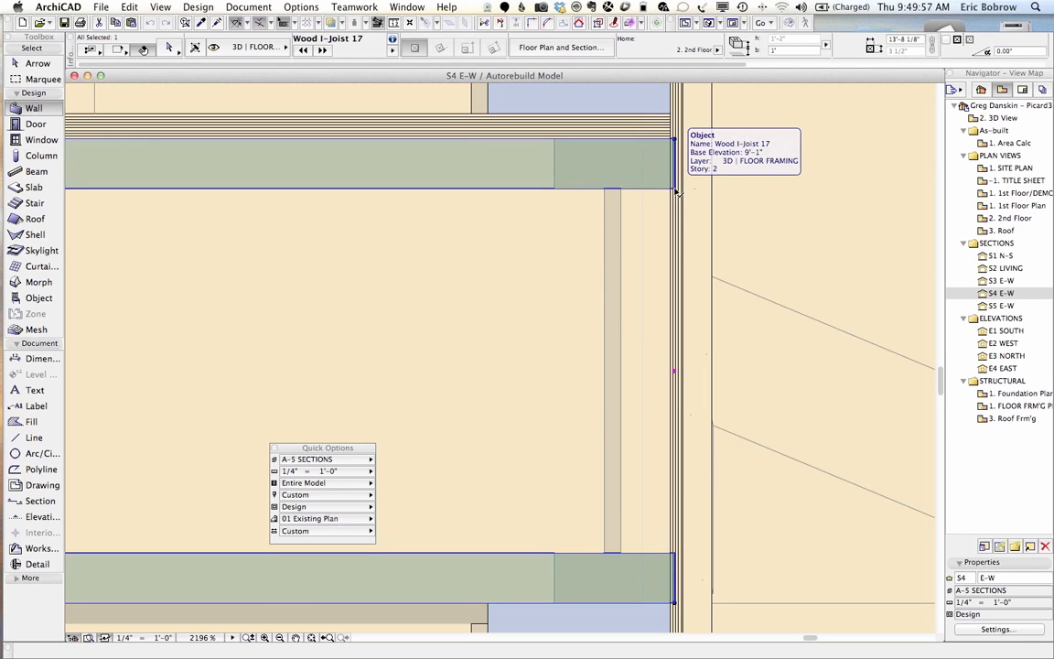
{"action": "left_click", "coordinate": [677, 187]}
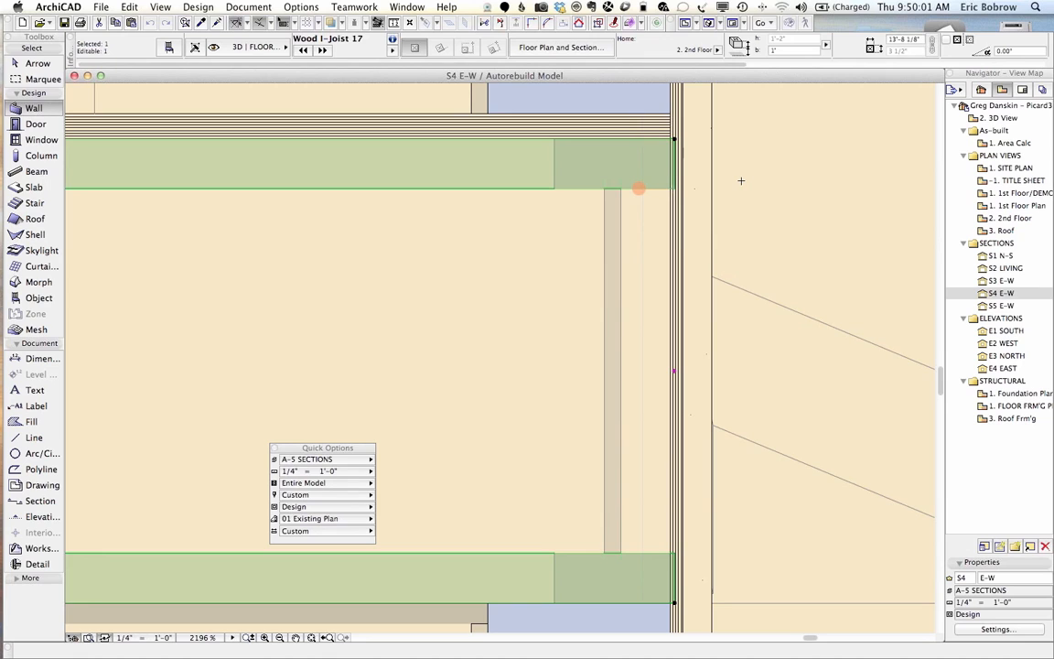
{"action": "key", "text": "Escape"}
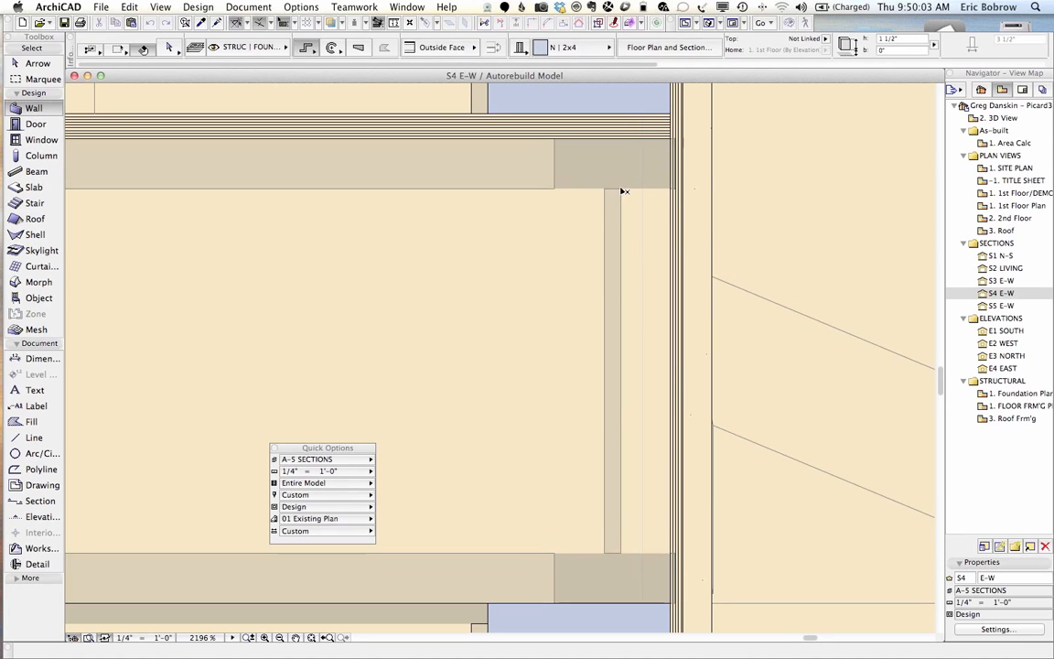
{"action": "left_click", "coordinate": [622, 189], "text": "shift"}
{"action": "left_click", "coordinate": [607, 217]}
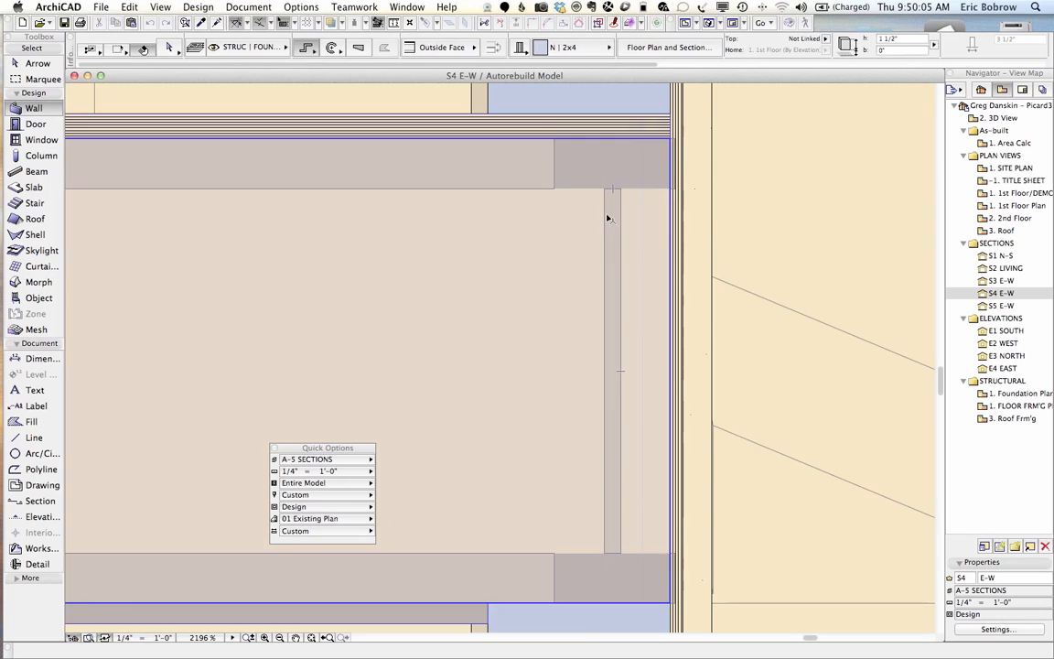
{"action": "key", "text": "Escape"}
{"action": "left_click", "coordinate": [607, 215], "text": "shift"}
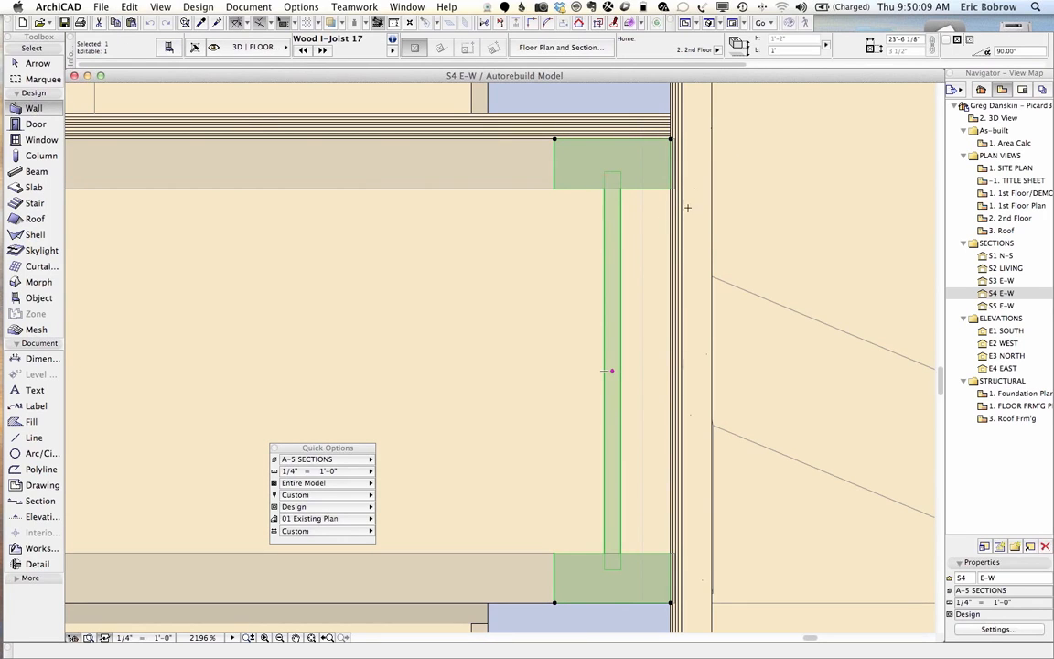
{"action": "key", "text": "Escape"}
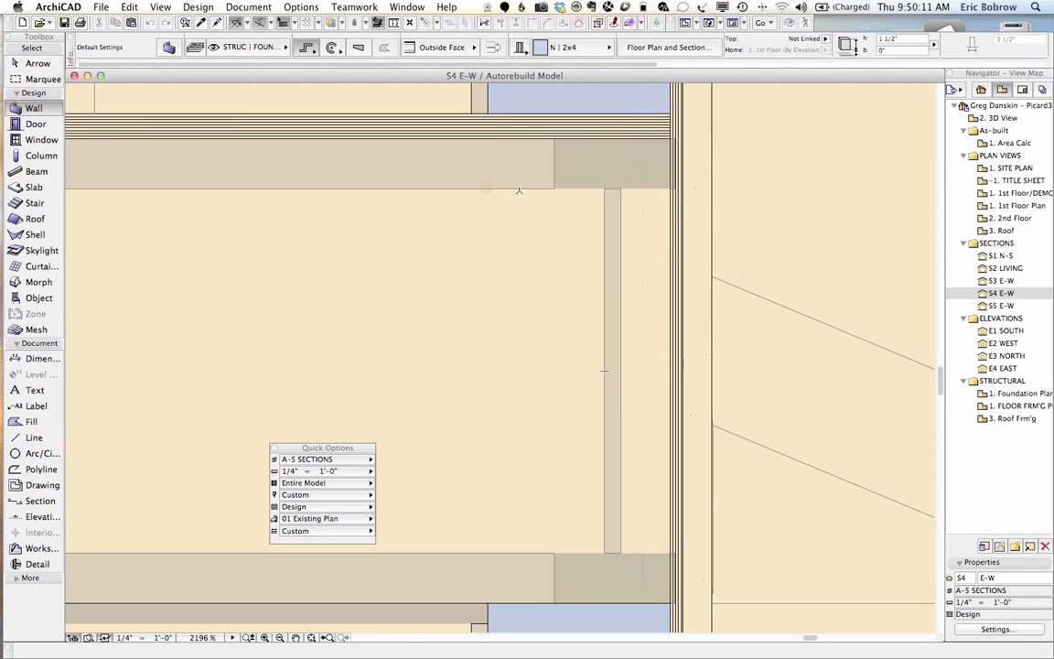
In the 2nd floor plan, shorten the lengthwise Wood I-Joist to the outer face of the wall studs, giving it a length of 13'-8"
{"action": "key", "text": "F2"}
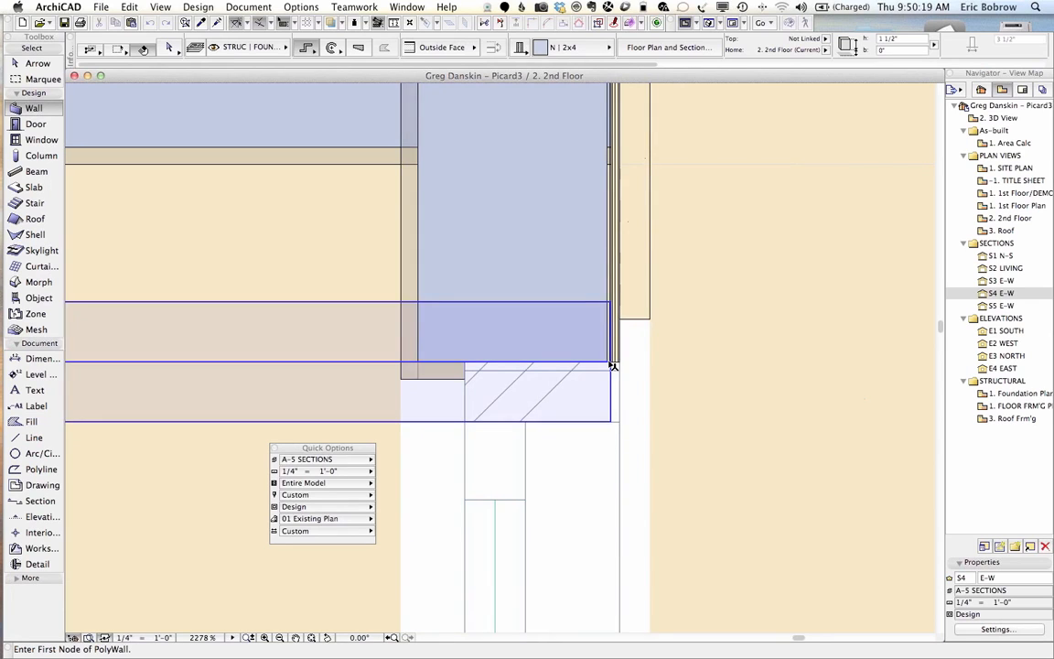
{"action": "left_click", "coordinate": [614, 360], "text": "shift"}
{"action": "scroll", "coordinate": [614, 359], "scroll_direction": "up", "scroll_amount": 5}
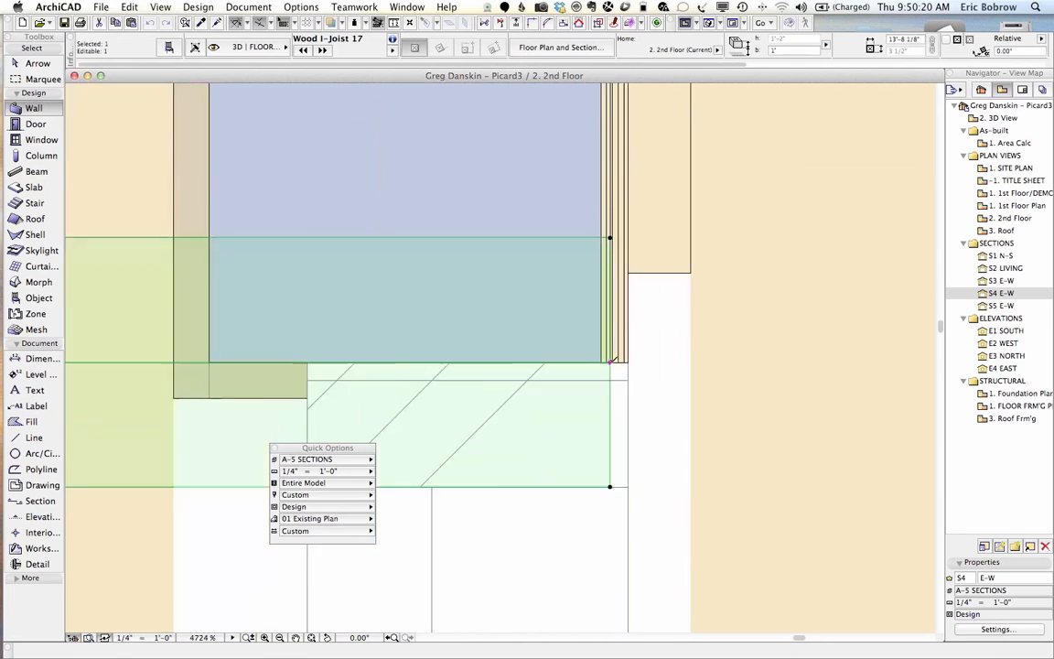
{"action": "left_click", "coordinate": [609, 358]}
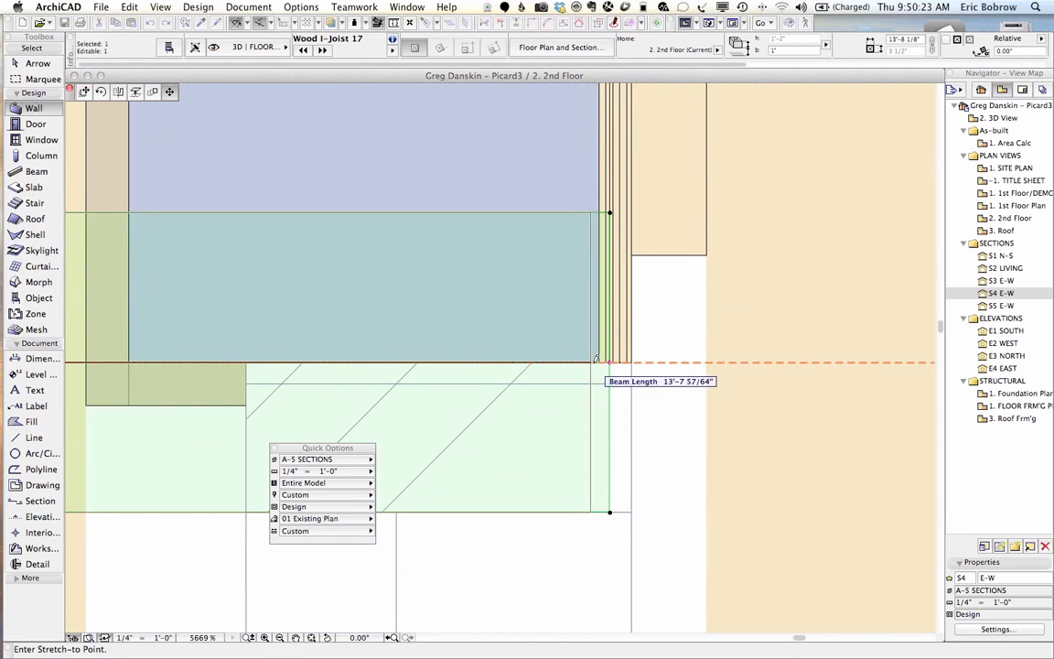
{"action": "left_click", "coordinate": [599, 363]}
{"action": "key", "text": "Escape"}
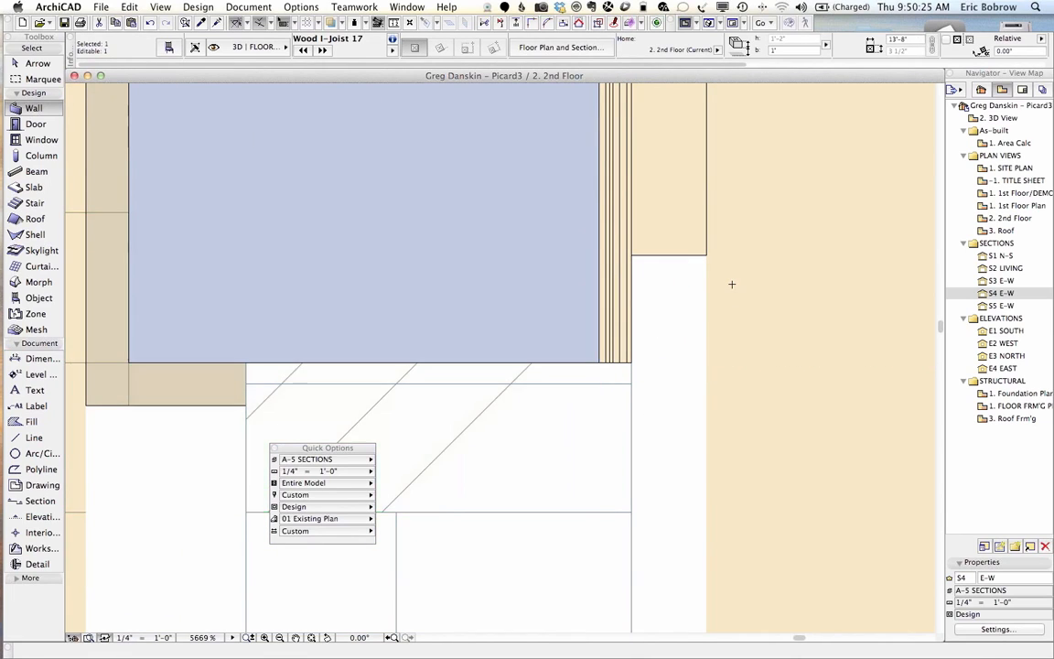
Return to the S4 E-W section and examine the cleaned-up junction and the N Floor Test slab's information
{"action": "left_click", "coordinate": [407, 7]}
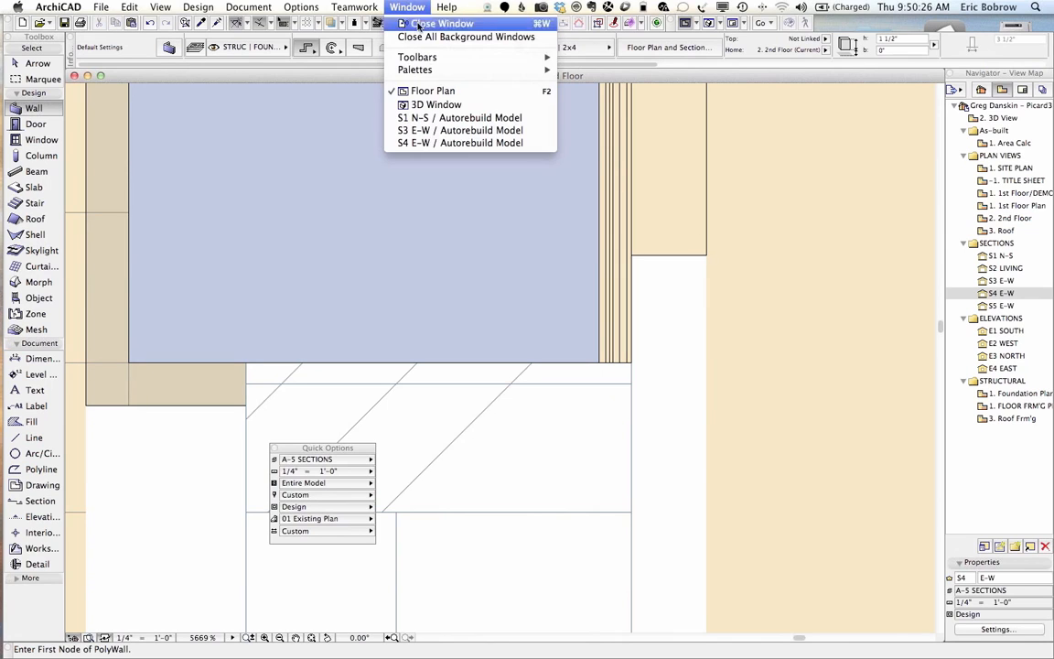
{"action": "left_click", "coordinate": [439, 143]}
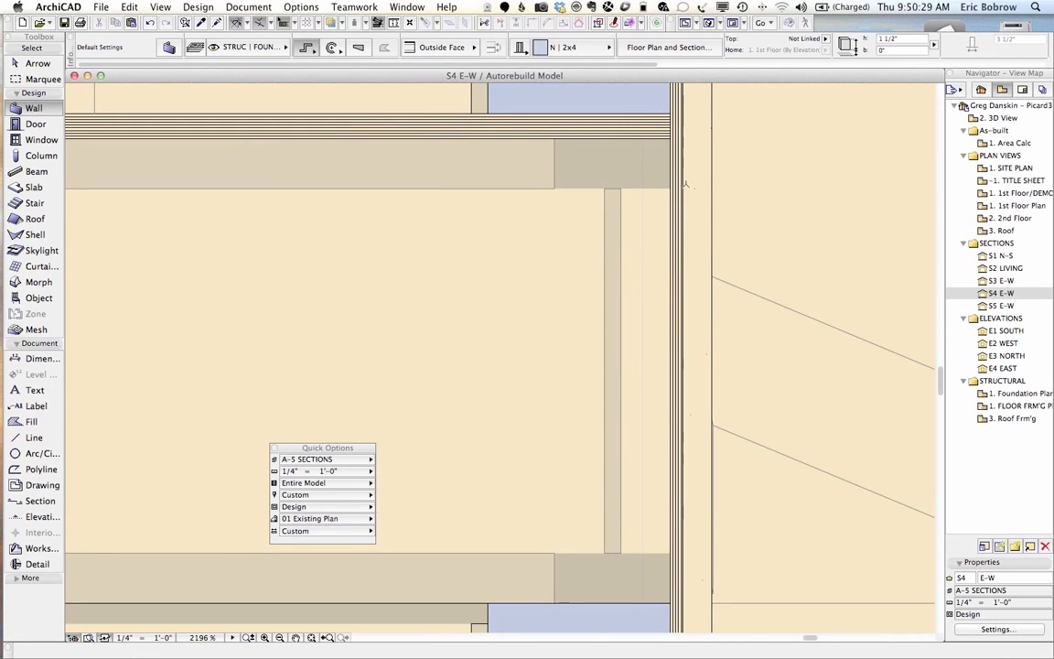
{"action": "scroll", "coordinate": [749, 219], "scroll_direction": "down", "scroll_amount": 3}
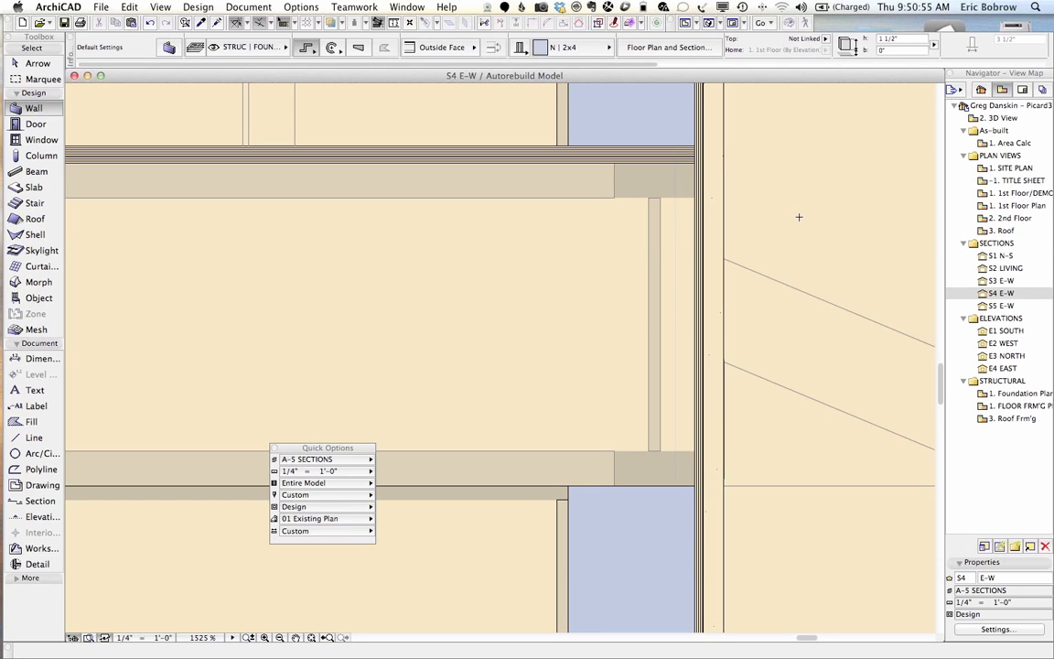
{"action": "scroll", "coordinate": [452, 167], "scroll_direction": "down", "scroll_amount": 3}
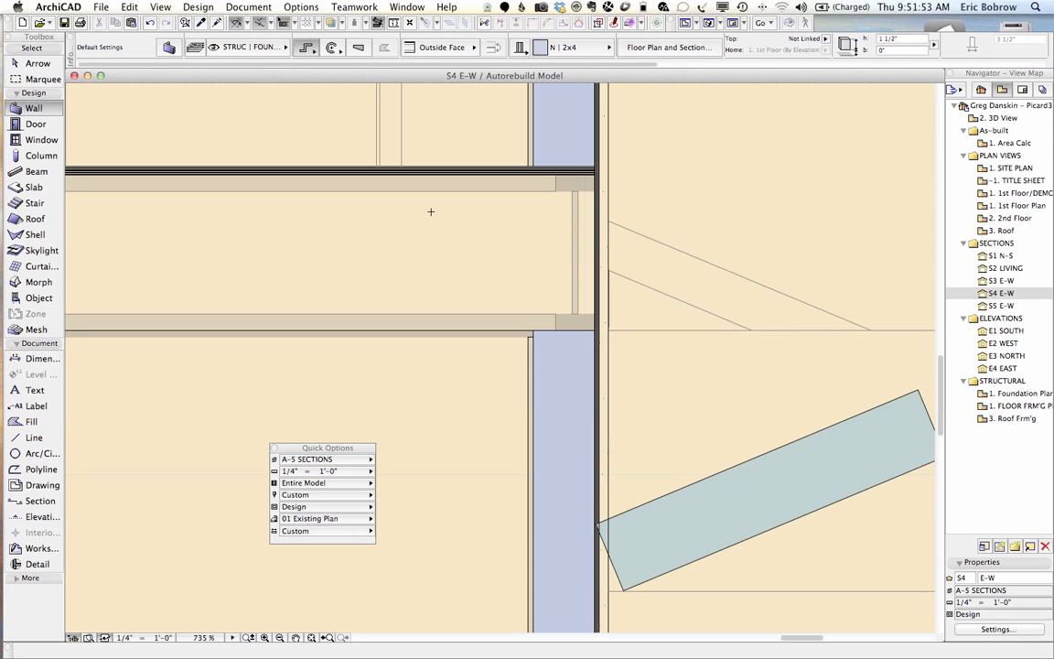
{"action": "key", "text": "shift"}
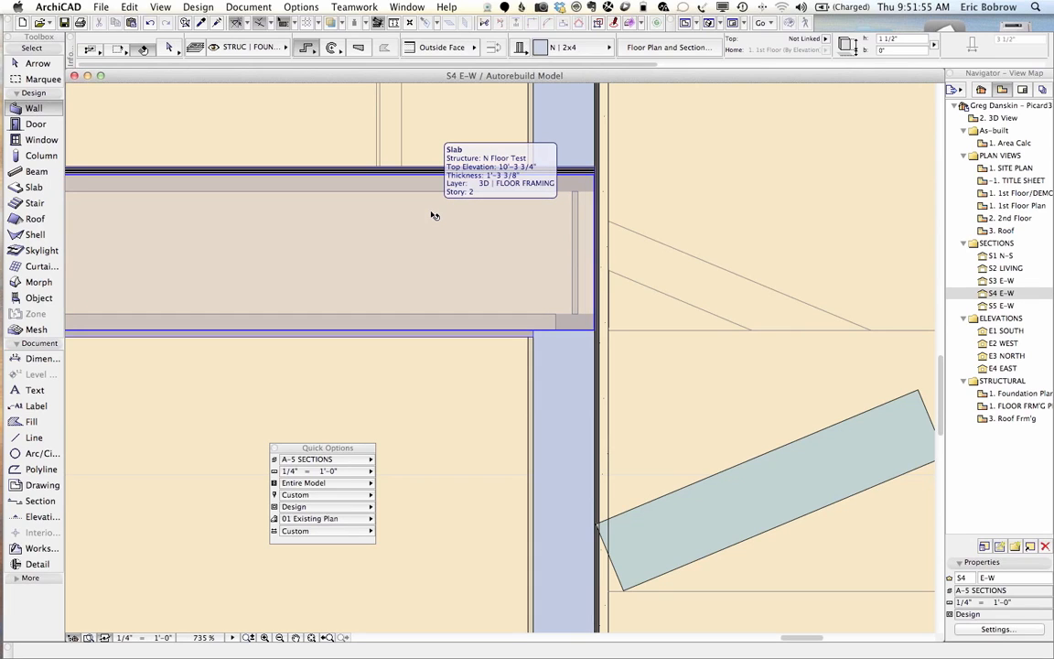
Select the N Floor Test slab to examine how its edge meets the exterior wall
{"action": "left_click", "coordinate": [434, 215], "text": "shift"}
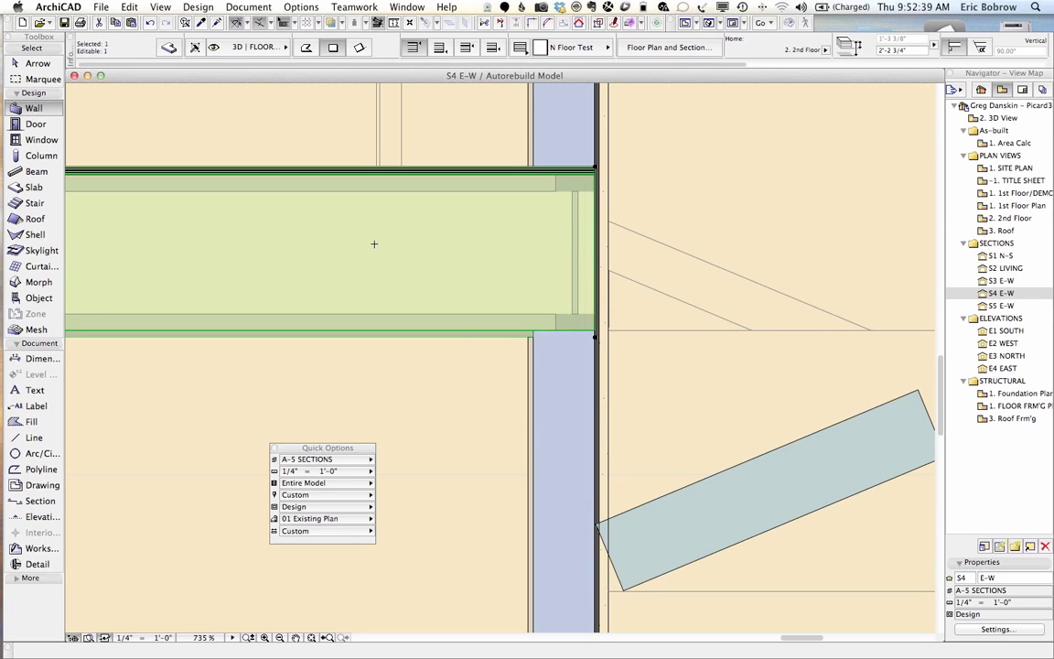
{"action": "scroll", "coordinate": [499, 228], "scroll_direction": "down", "scroll_amount": 3}
{"action": "scroll", "coordinate": [500, 229], "scroll_direction": "down", "scroll_amount": 1}
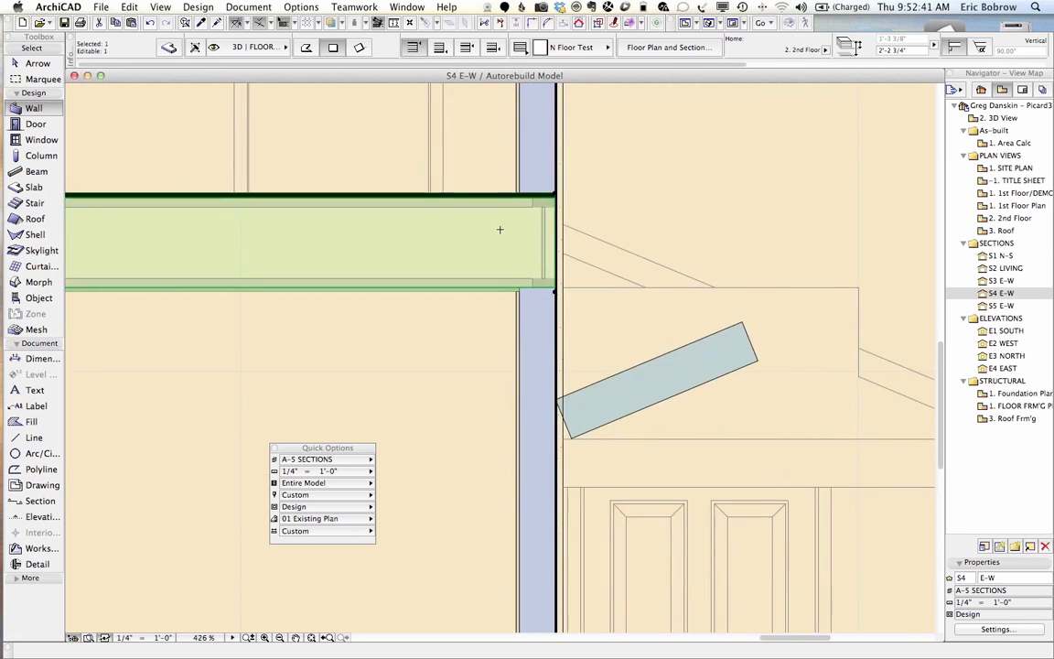
{"action": "scroll", "coordinate": [608, 208], "scroll_direction": "down", "scroll_amount": 2}
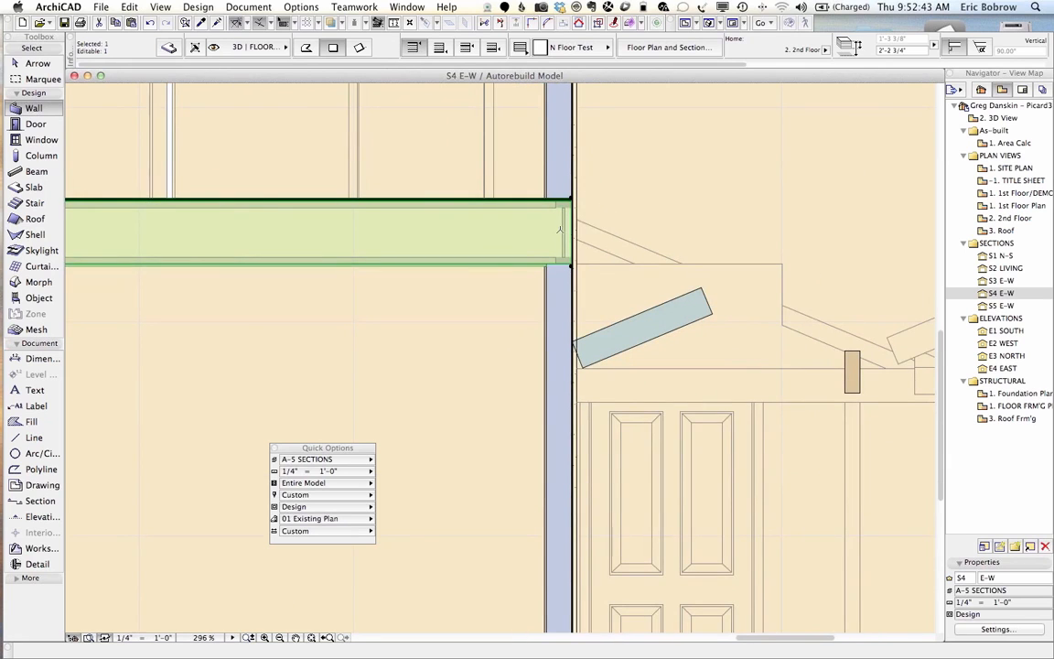
Move the sloped lower roof horizontally so its upper end overlaps the exterior wall at the end of the floor framing
{"action": "middle_click_drag", "start_coordinate": [717, 240], "coordinate": [494, 265]}
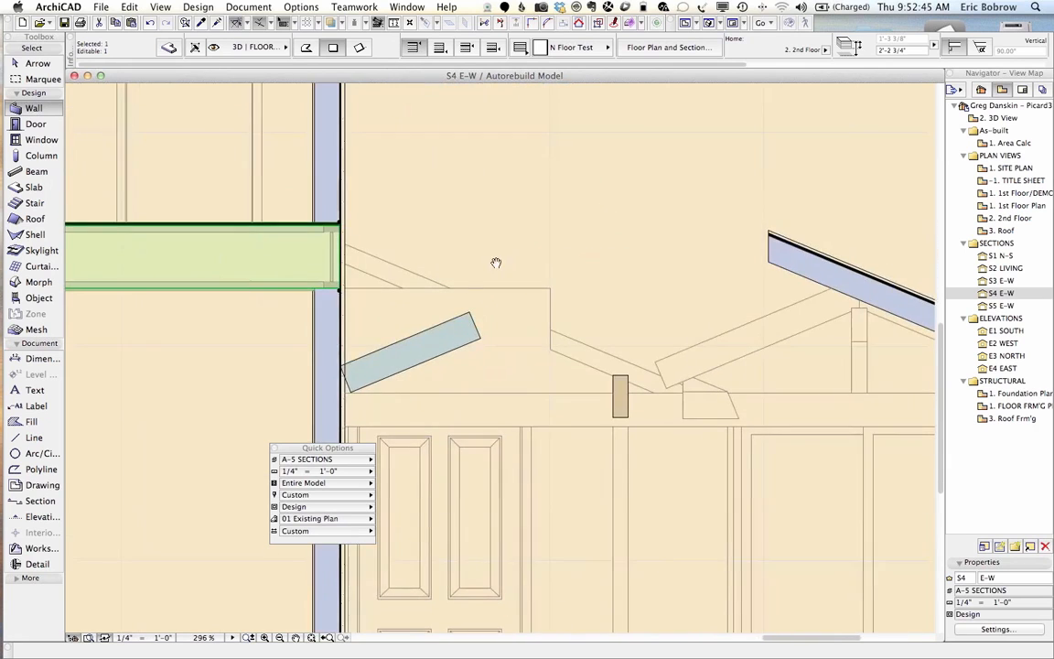
{"action": "left_click", "coordinate": [785, 224]}
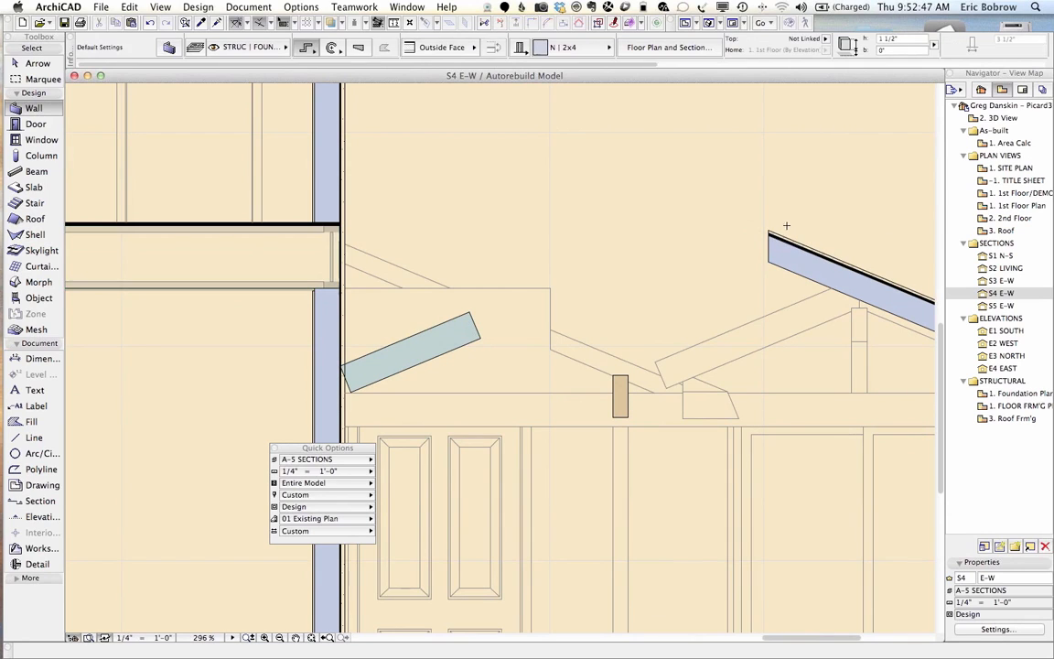
{"action": "left_click", "coordinate": [773, 234]}
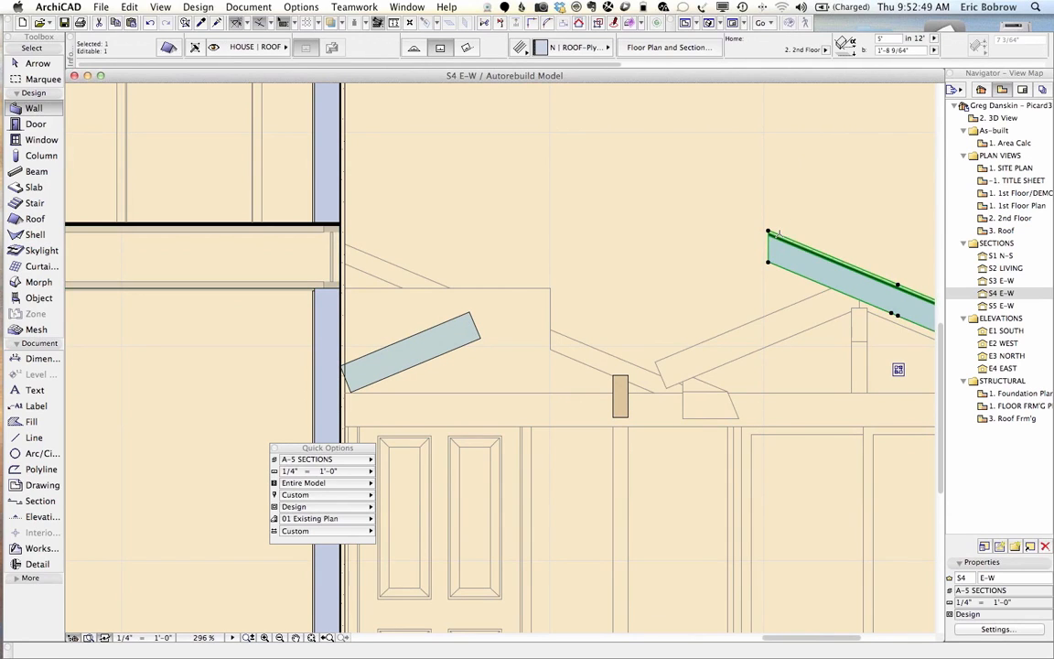
{"action": "key", "text": "super+d"}
{"action": "left_click", "coordinate": [768, 233]}
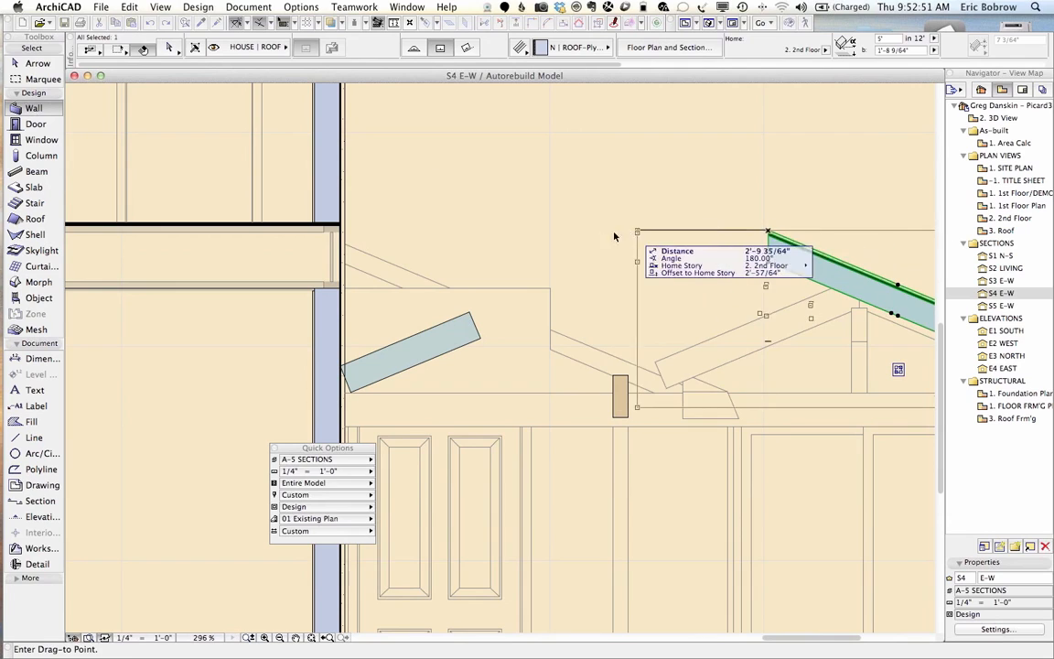
{"action": "key", "text": "Tab"}
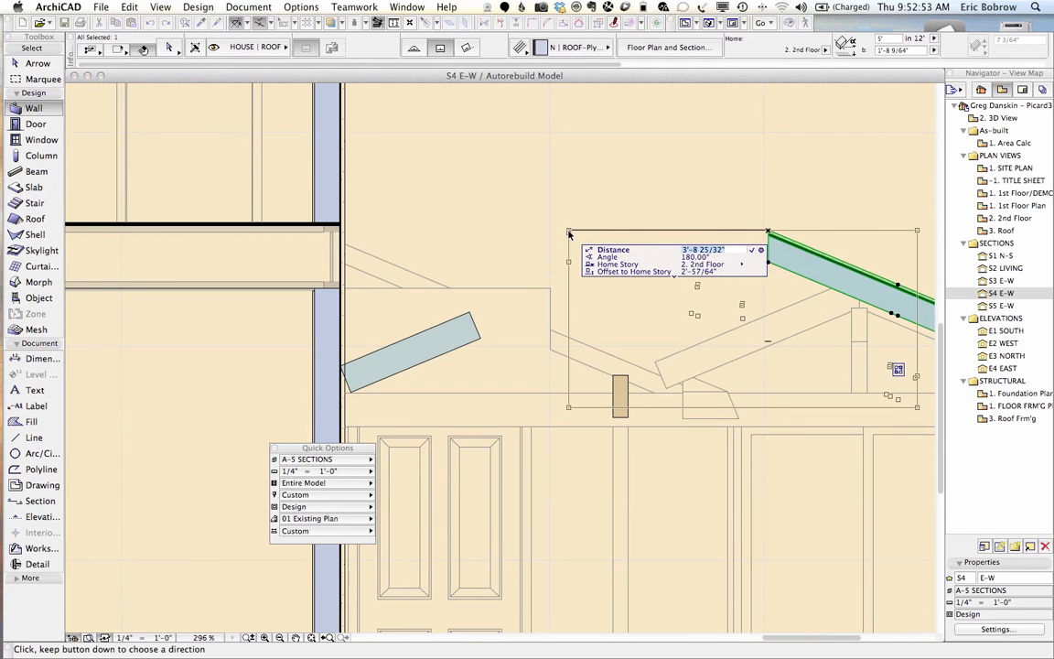
{"action": "left_click", "coordinate": [340, 229]}
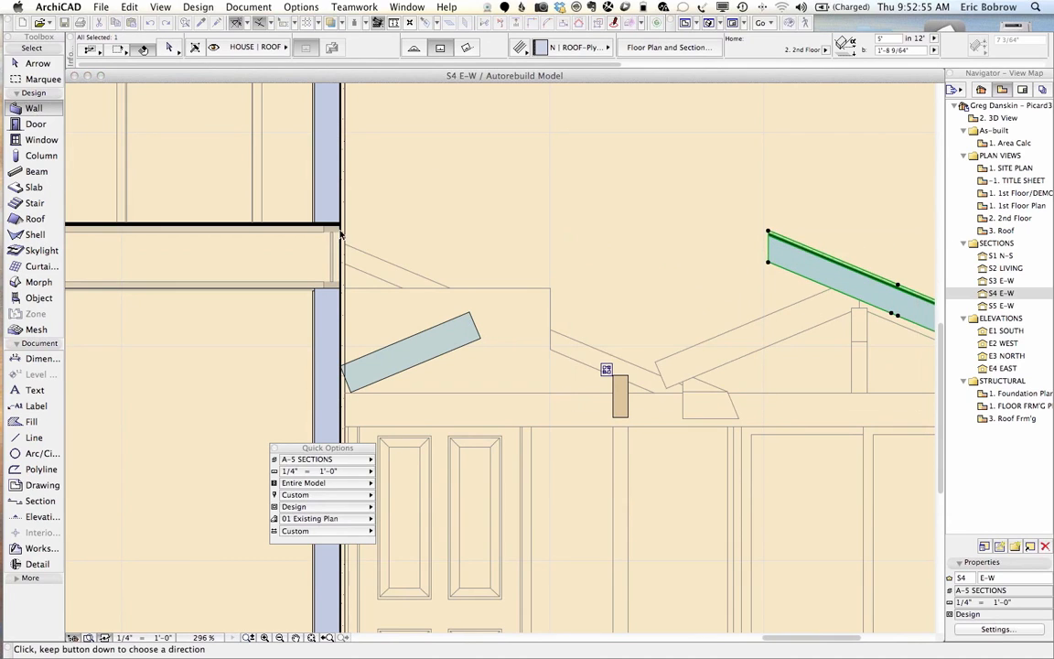
{"action": "scroll", "coordinate": [341, 228], "scroll_direction": "up", "scroll_amount": 5}
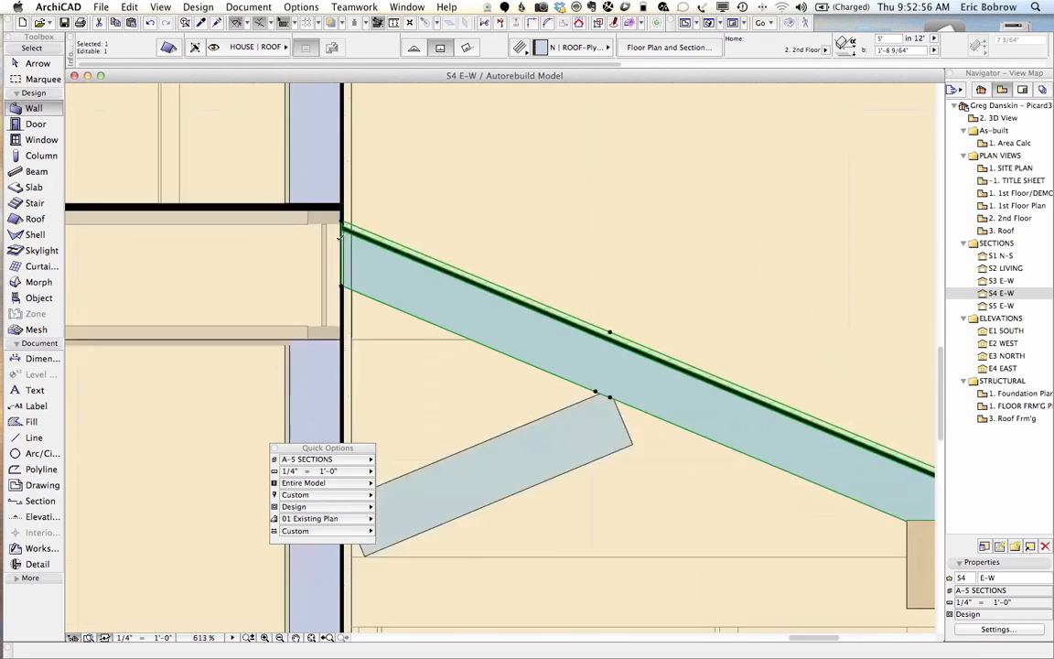
{"action": "key", "text": "Escape"}
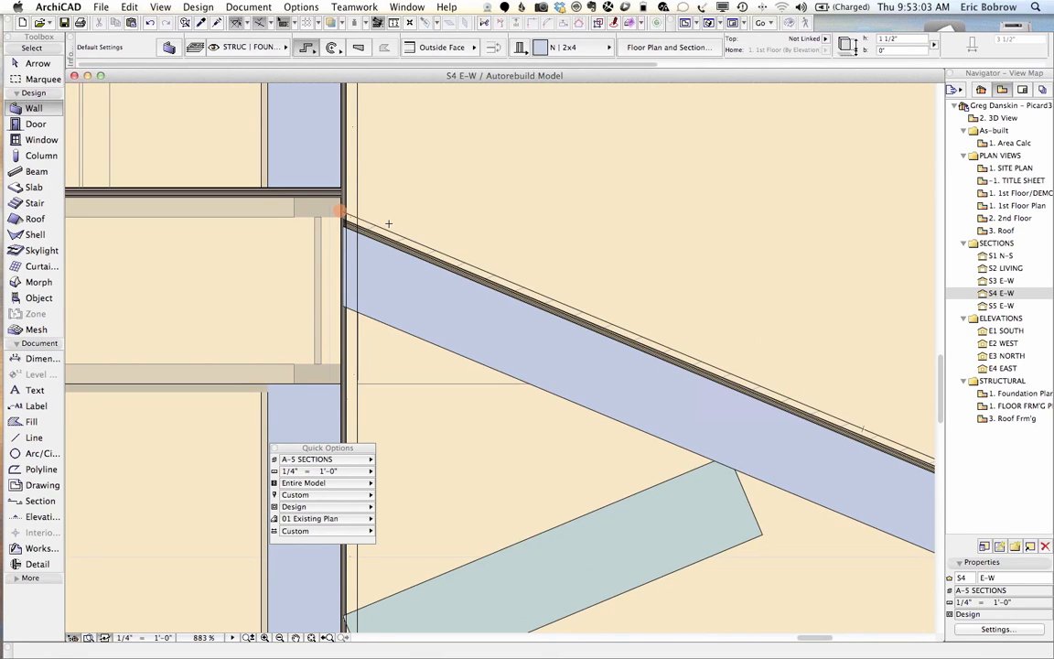
Select the 1st-floor exterior wall to check how far it extends behind the roof
{"action": "key", "text": "shift"}
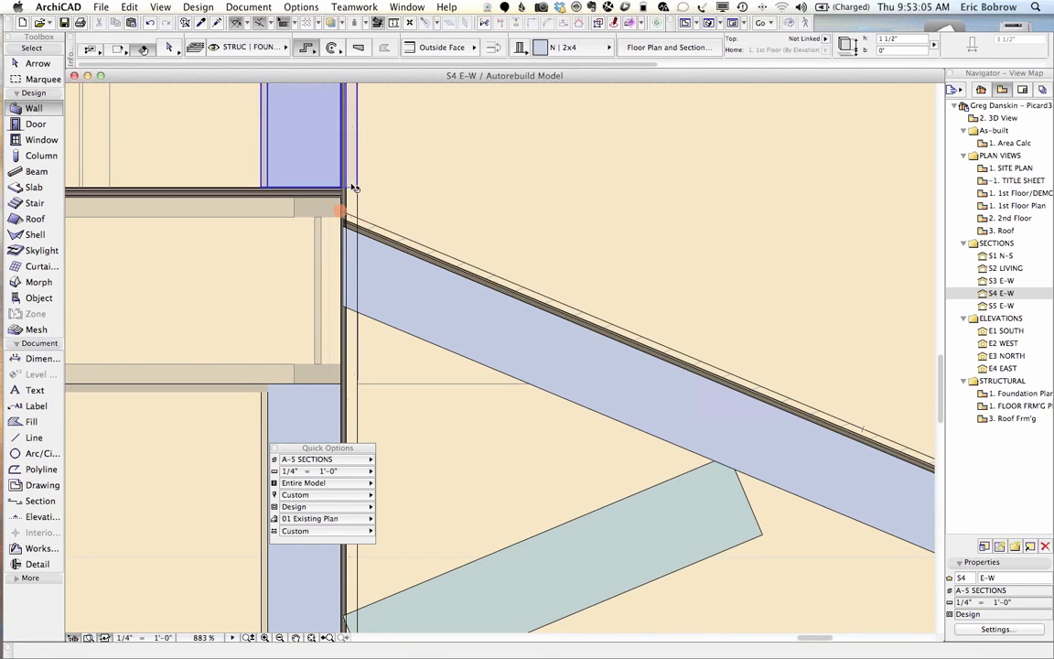
{"action": "left_click", "coordinate": [354, 189], "text": "shift"}
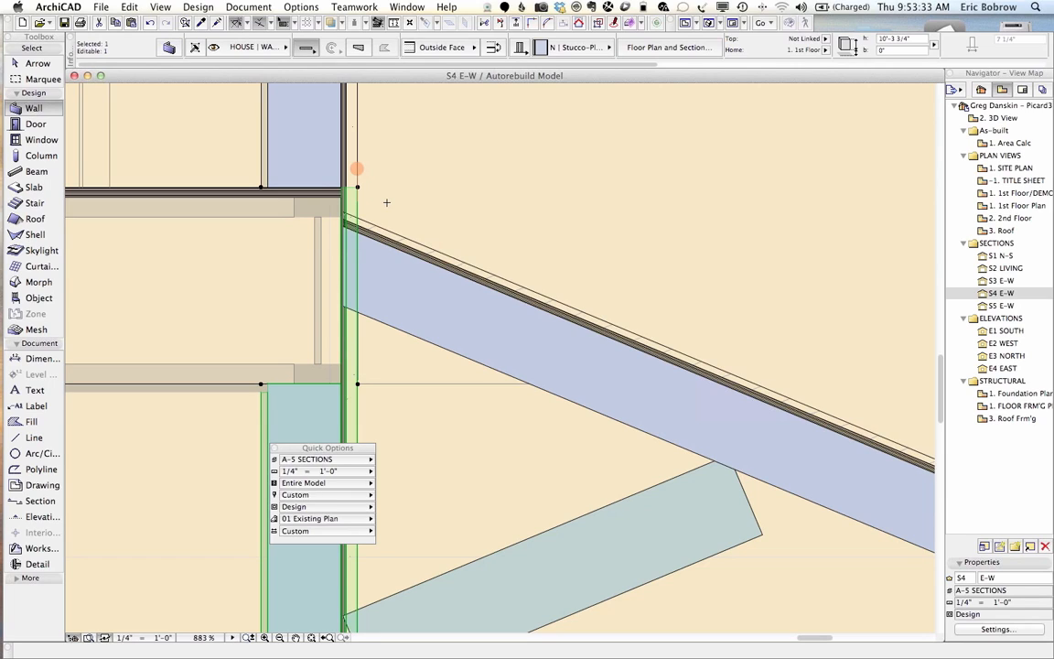
{"action": "key", "text": "Escape"}
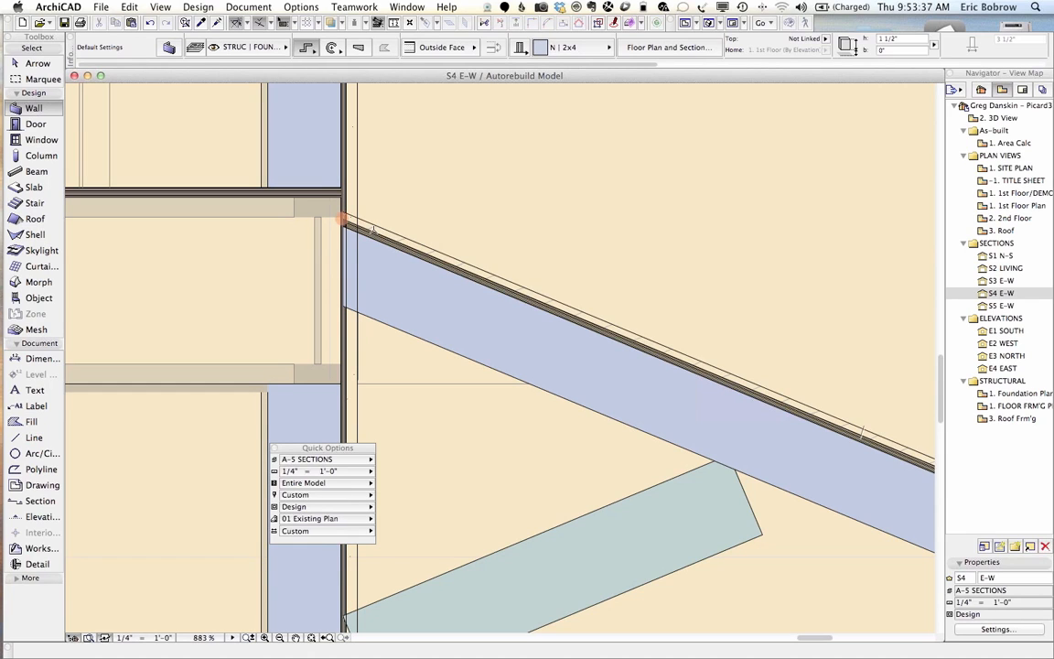
Connect the roof and the 1st-floor exterior wall with Merge Elements, and clear the selection
{"action": "scroll", "coordinate": [371, 229], "scroll_direction": "up", "scroll_amount": 2}
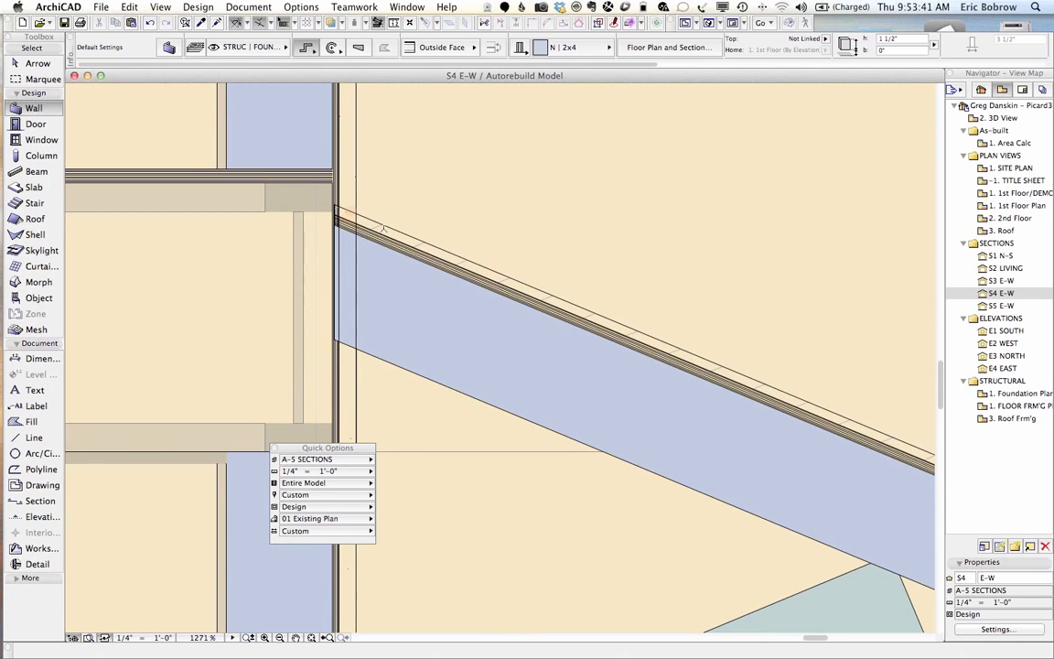
{"action": "left_click", "coordinate": [402, 238]}
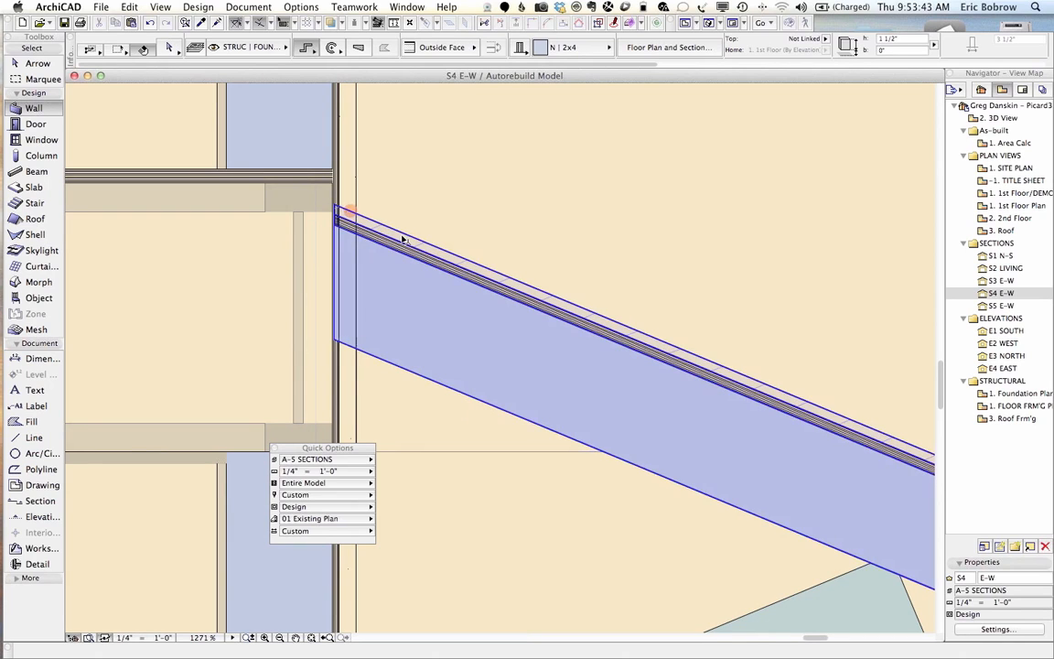
{"action": "left_click", "coordinate": [398, 289]}
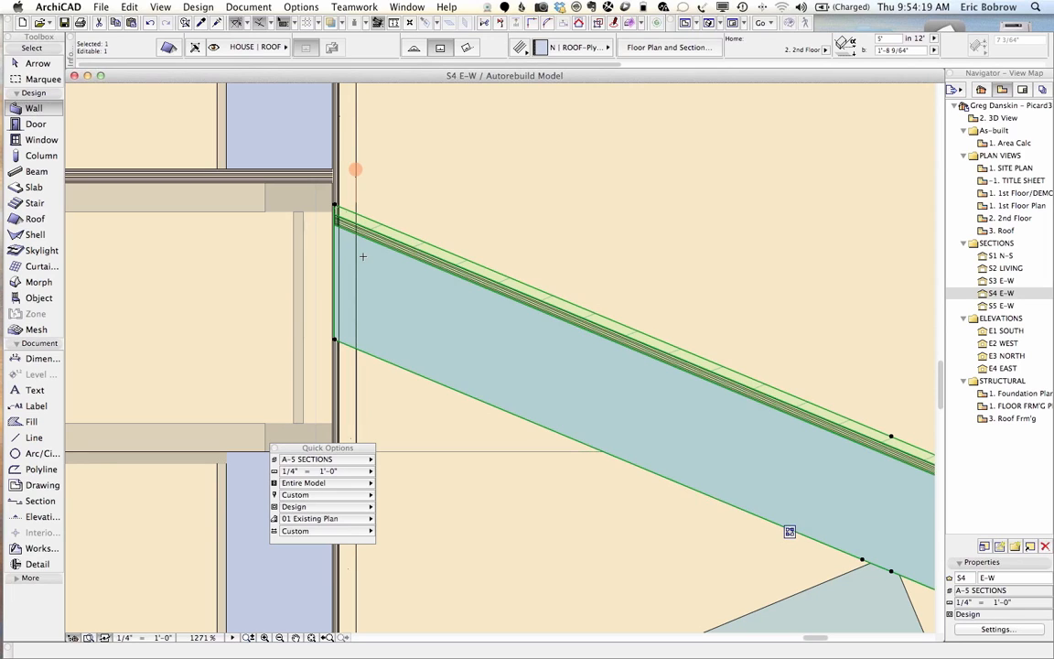
{"action": "key", "text": "super+a"}
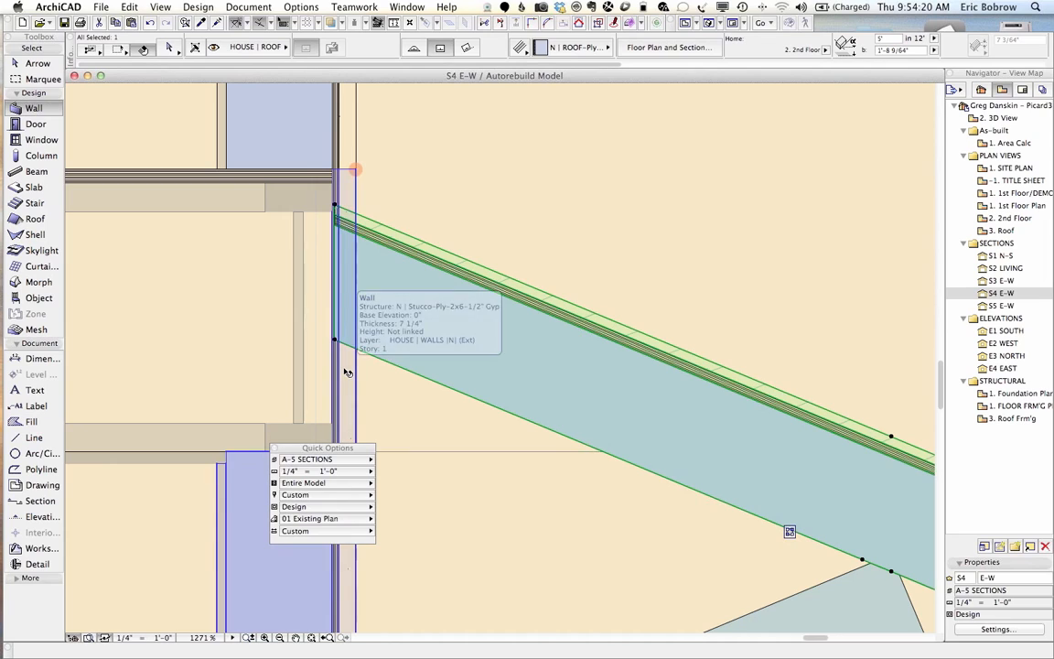
{"action": "left_click", "coordinate": [346, 373]}
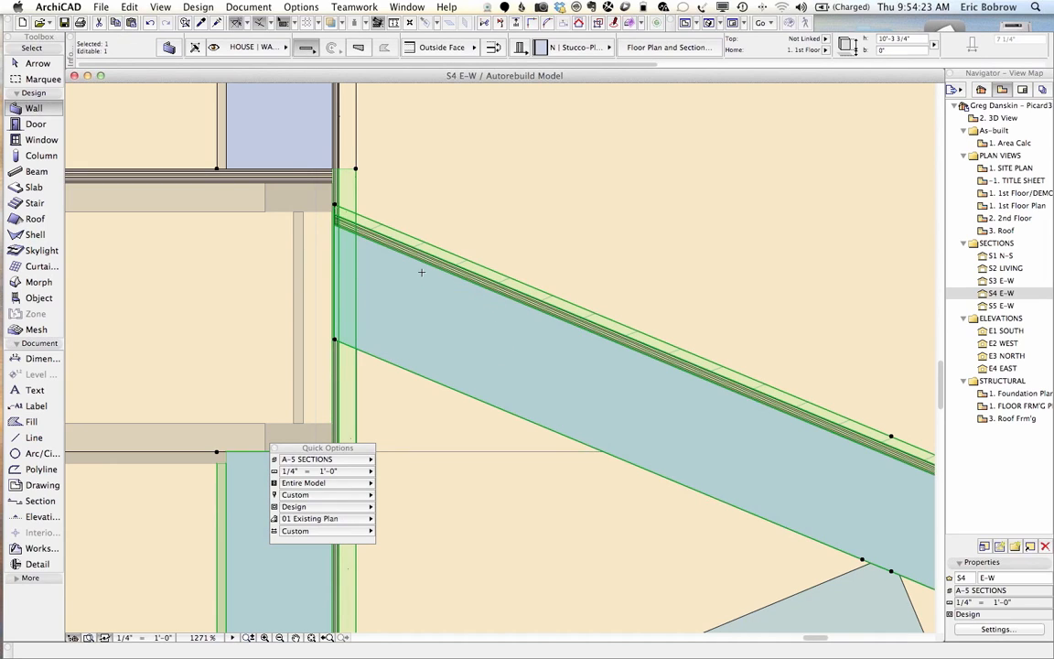
{"action": "right_click", "coordinate": [424, 184]}
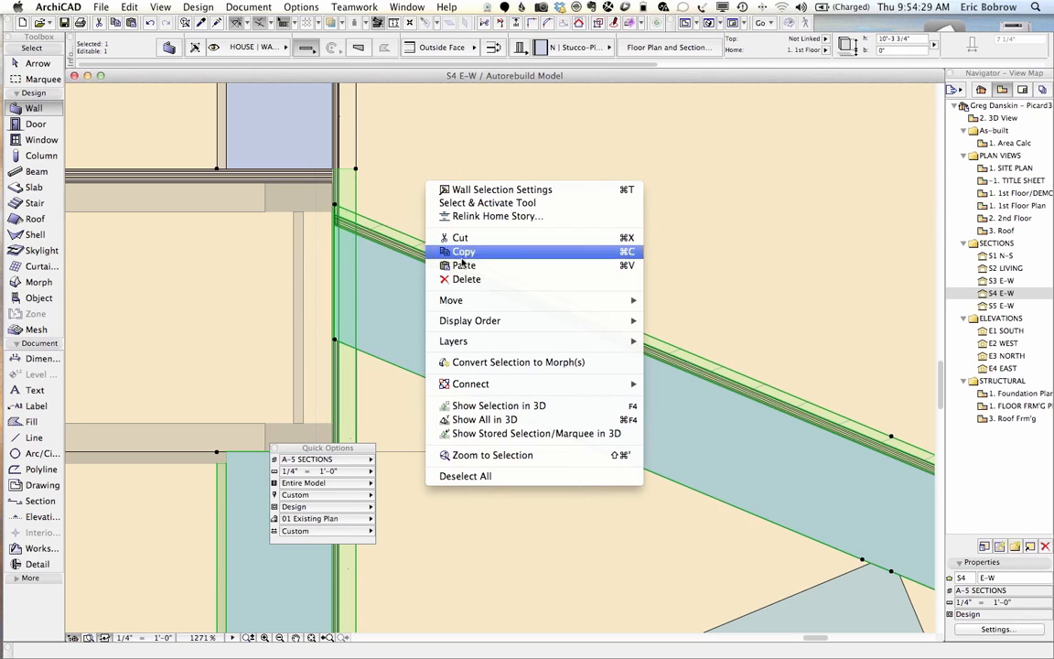
{"action": "mouse_move", "coordinate": [483, 386]}
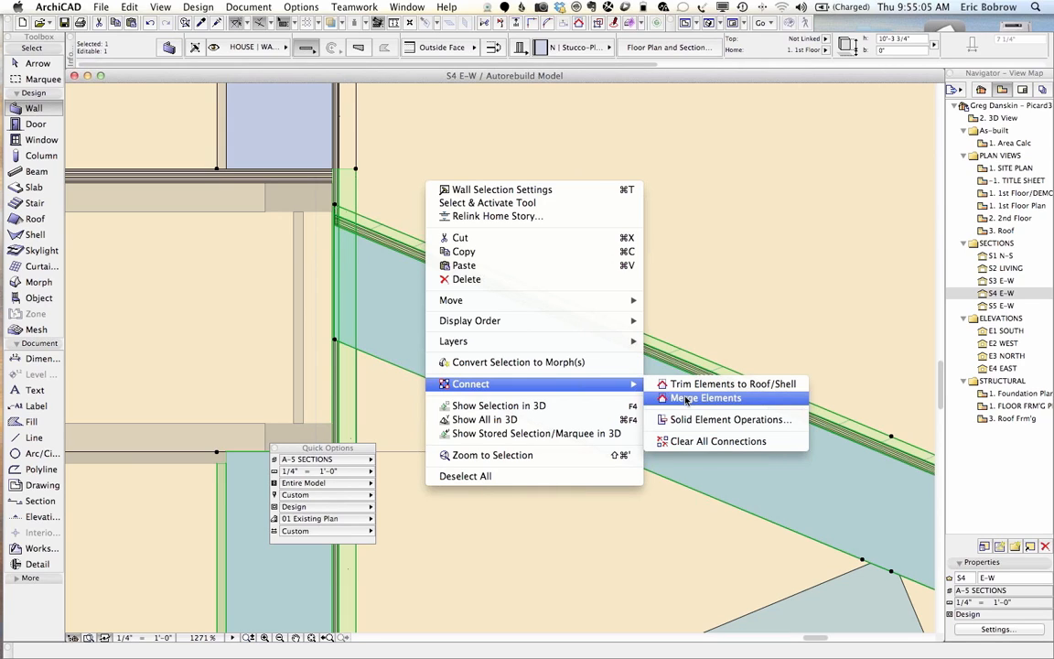
{"action": "left_click", "coordinate": [685, 399]}
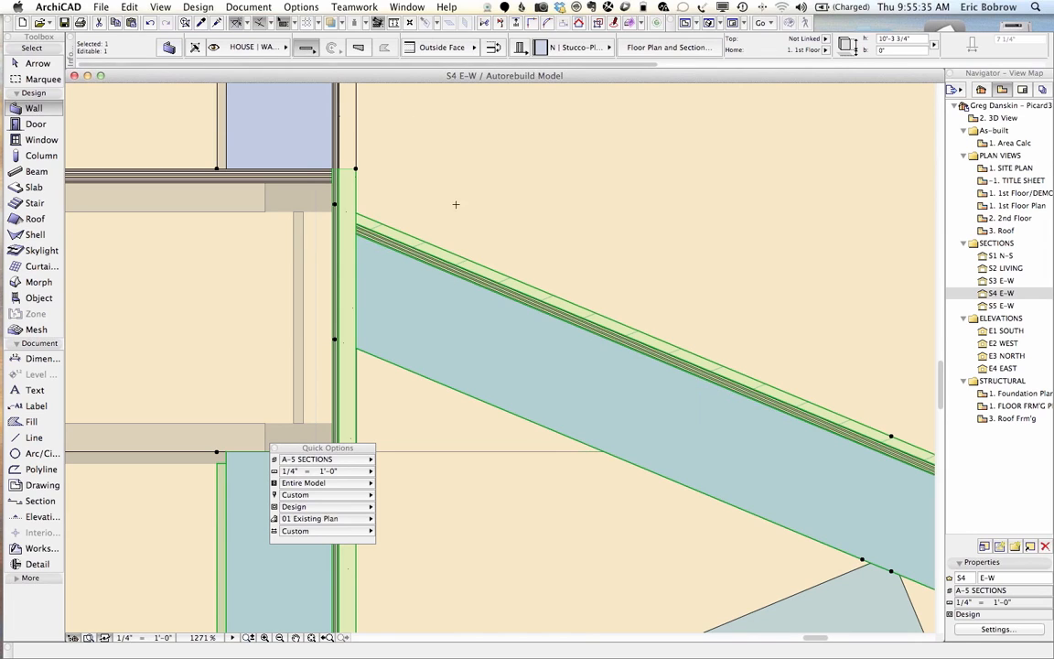
{"action": "key", "text": "Escape"}
Open the roof's N | ROOF-Ply-2x6 composite for editing and check the building material of its 2x10 skin
{"action": "left_click", "coordinate": [441, 315]}
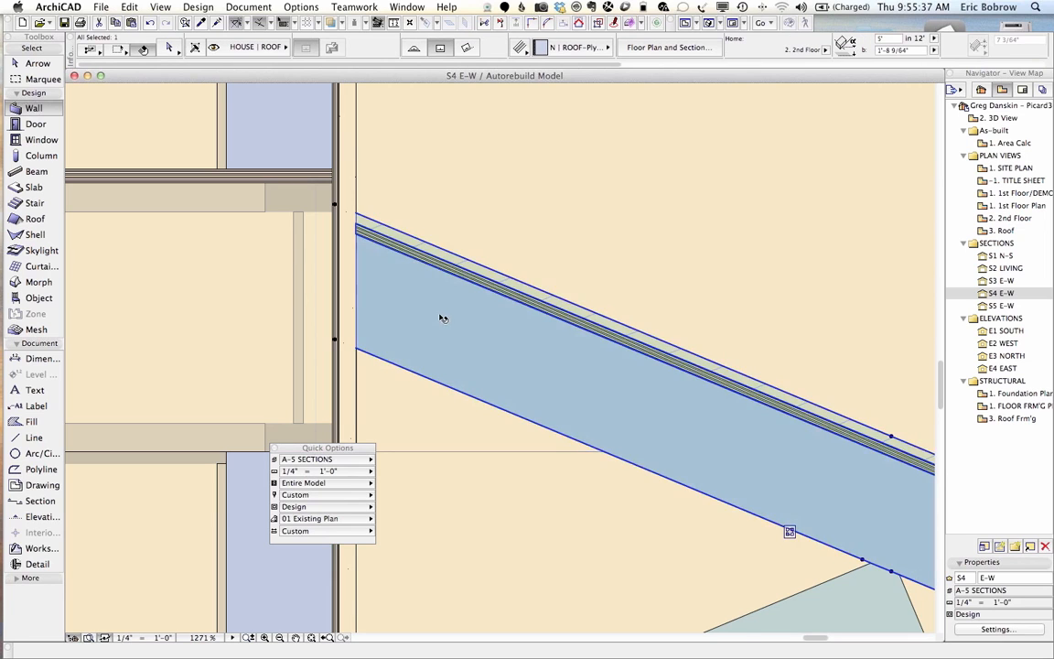
{"action": "right_click", "coordinate": [431, 284]}
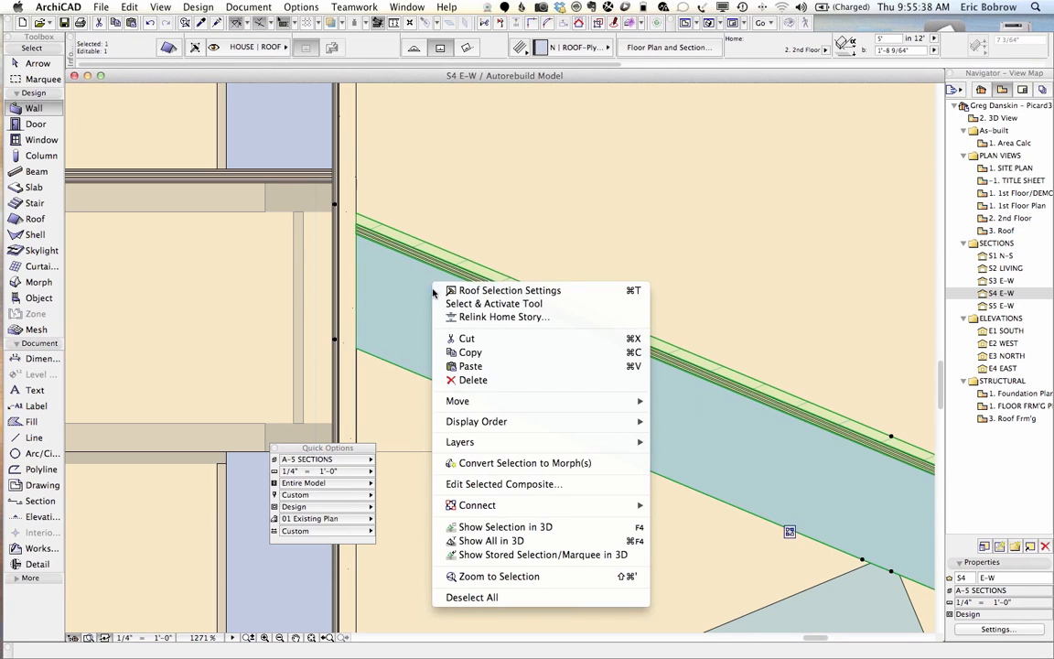
{"action": "left_click", "coordinate": [500, 486]}
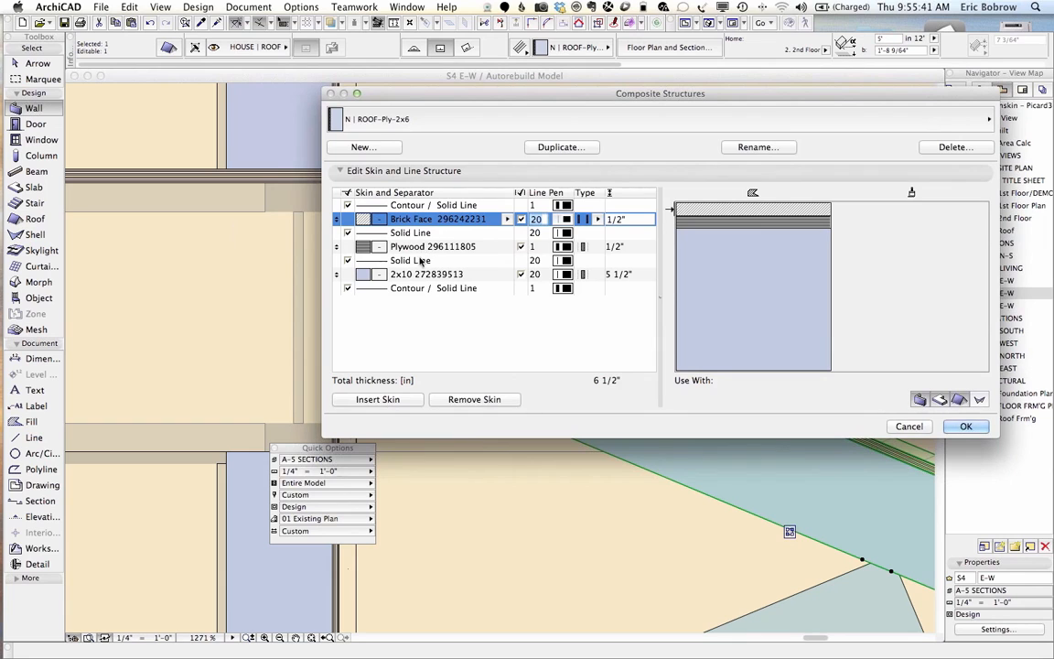
{"action": "left_click", "coordinate": [415, 278]}
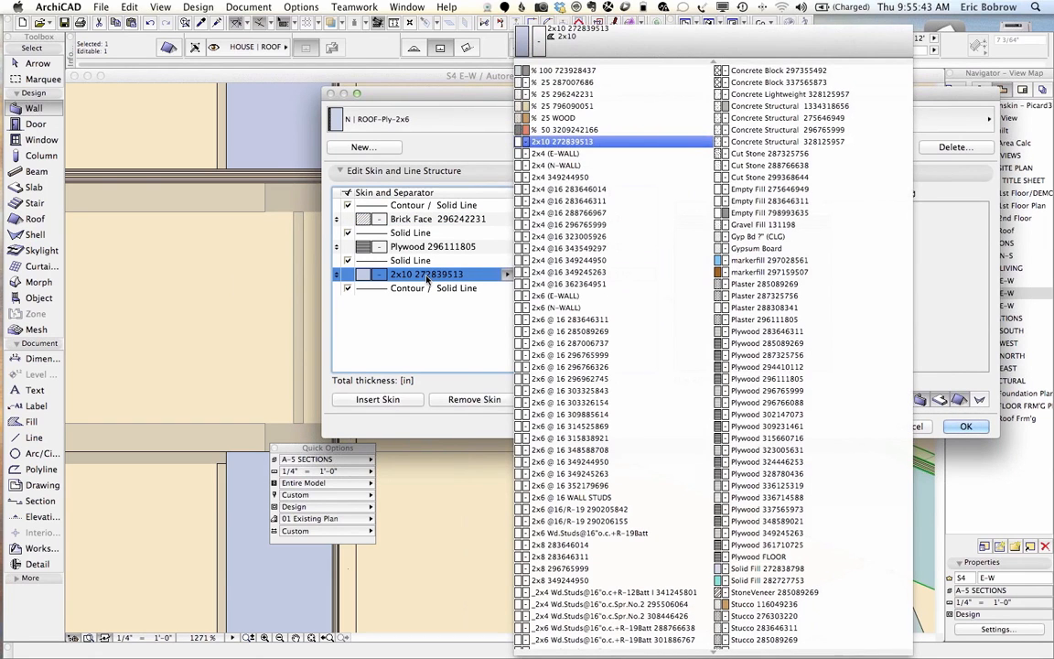
{"action": "left_click", "coordinate": [426, 279]}
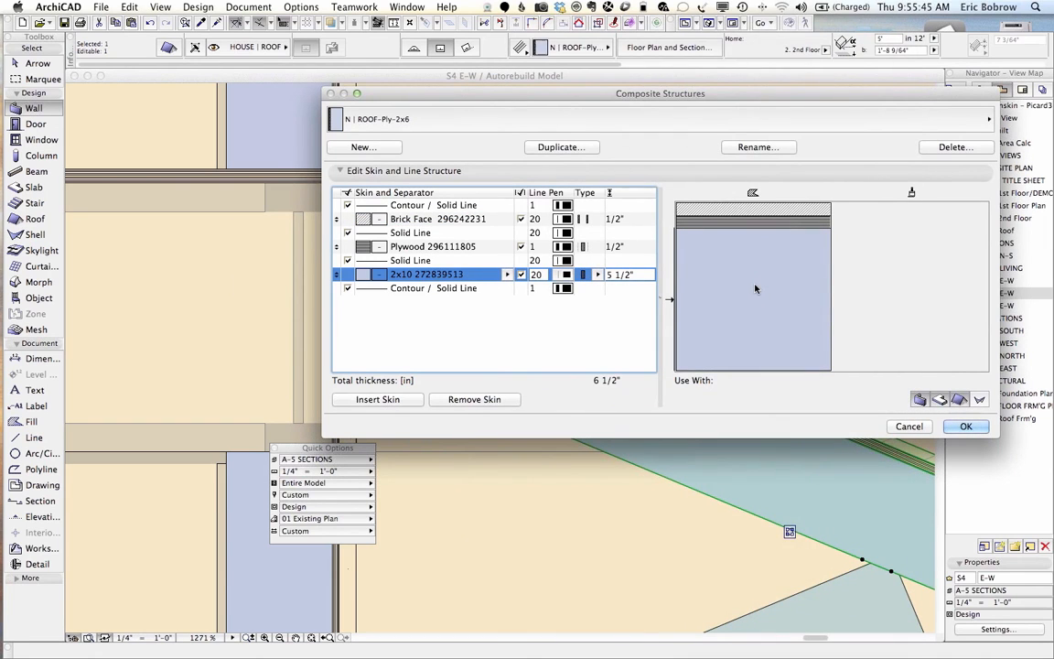
Check the building material of the roof composite's plywood skin against the wall junction, and close the composite without saving
{"action": "left_click_drag", "start_coordinate": [560, 95], "coordinate": [765, 96]}
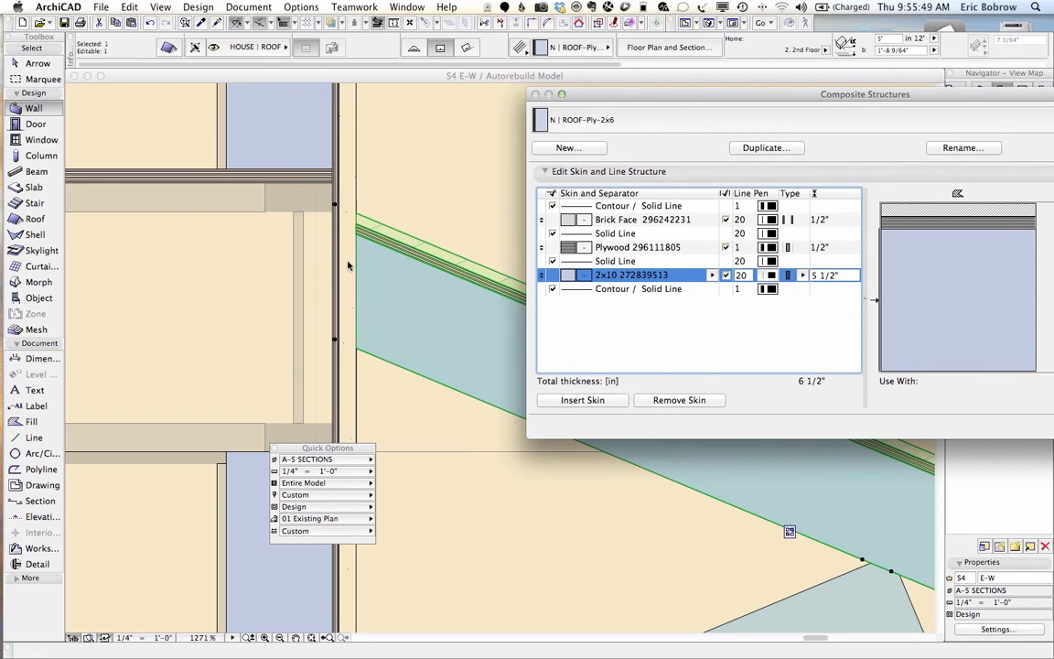
{"action": "left_click", "coordinate": [633, 254]}
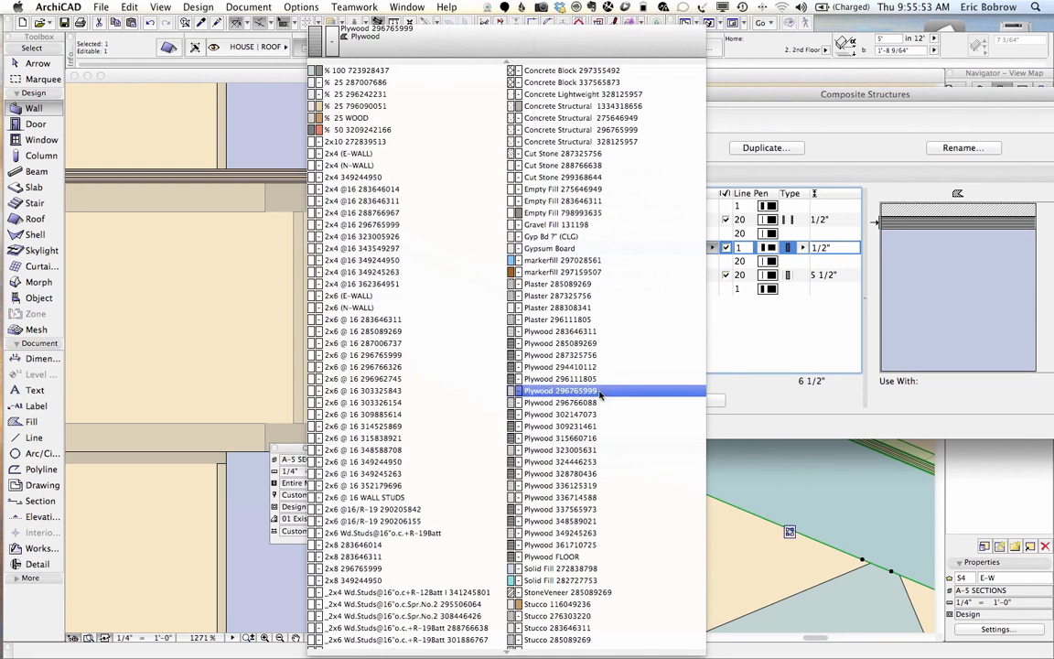
{"action": "left_click", "coordinate": [755, 400]}
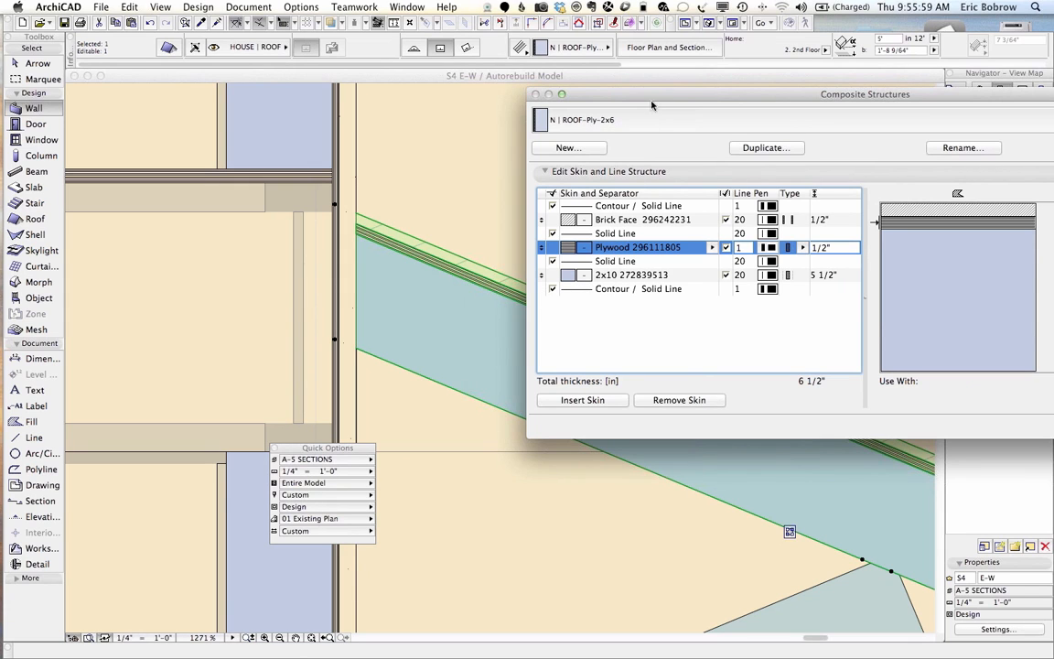
{"action": "left_click_drag", "start_coordinate": [604, 89], "coordinate": [385, 81]}
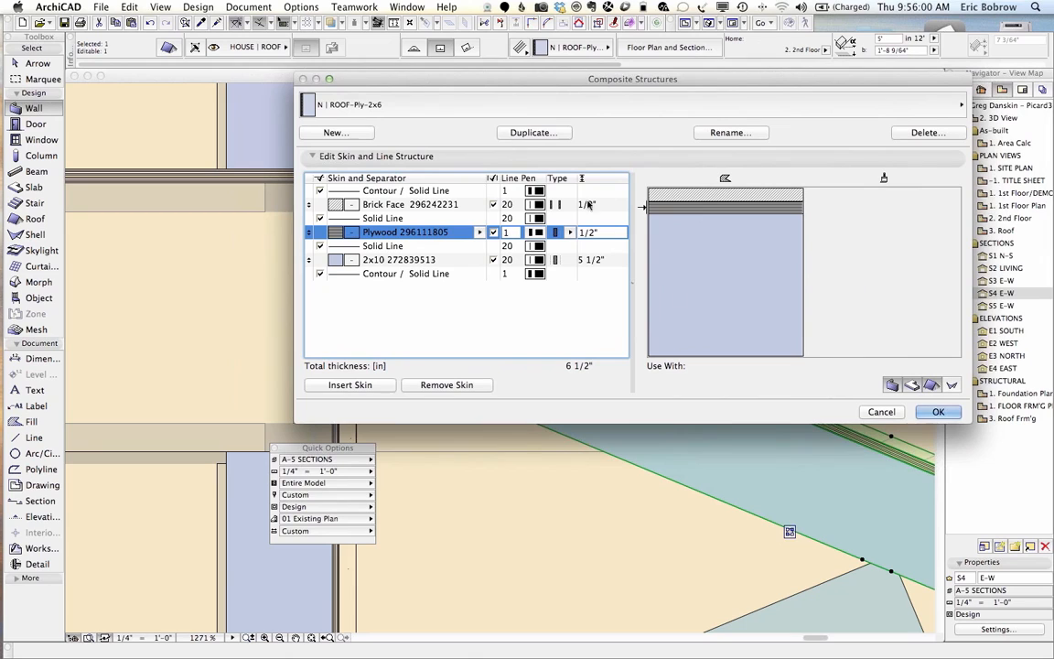
{"action": "left_click", "coordinate": [879, 414]}
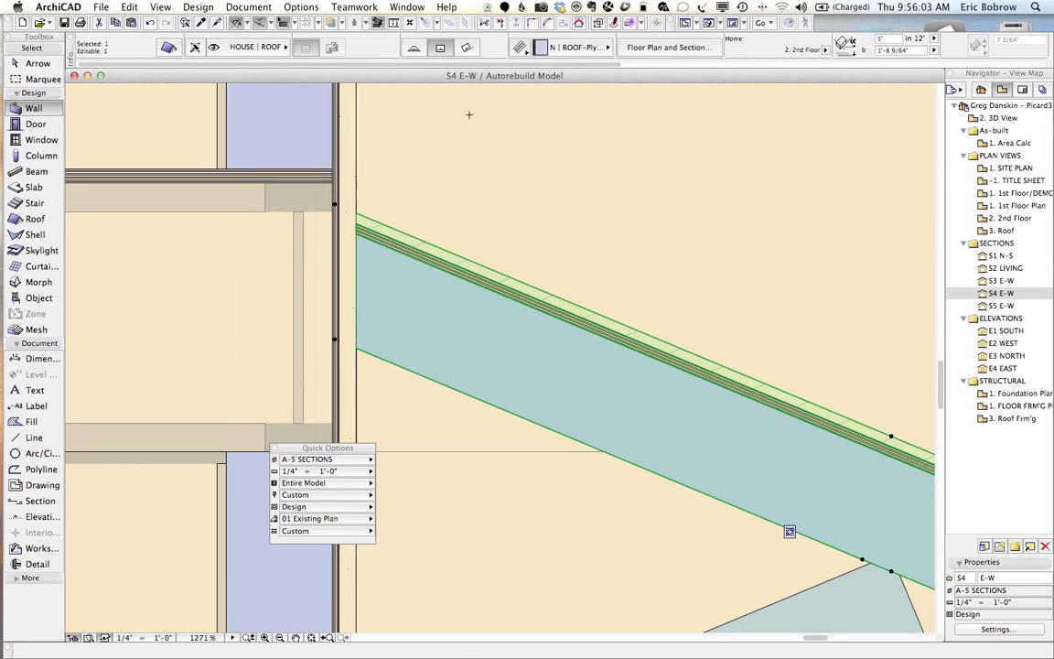
Add the 1st-floor exterior wall to the roof selection and open the Building Materials settings
{"action": "left_click", "coordinate": [308, 9]}
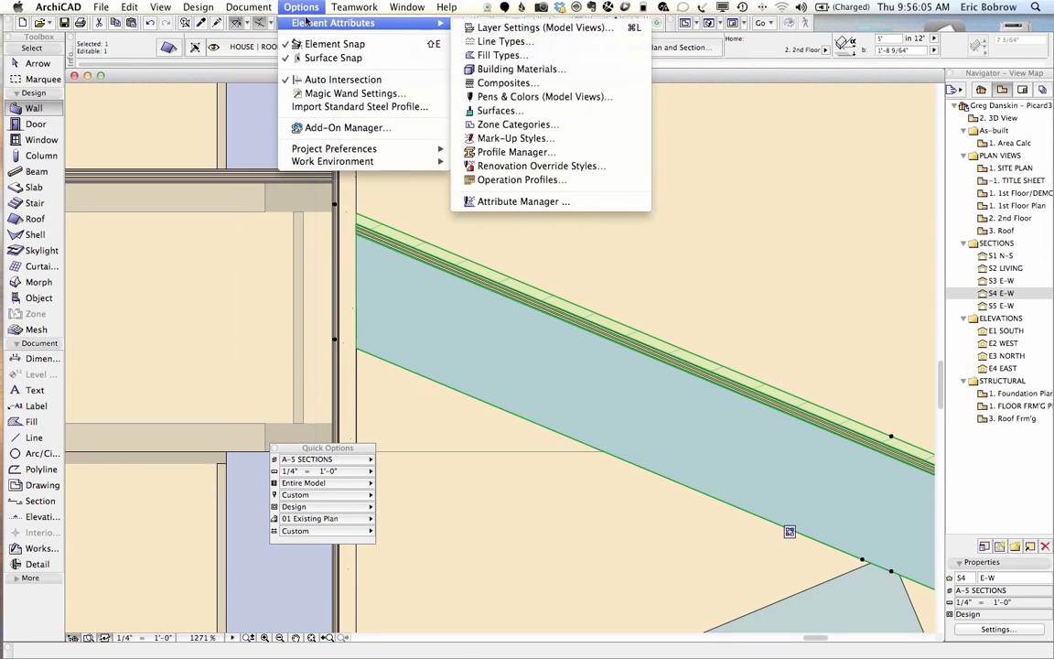
{"action": "left_click", "coordinate": [303, 4]}
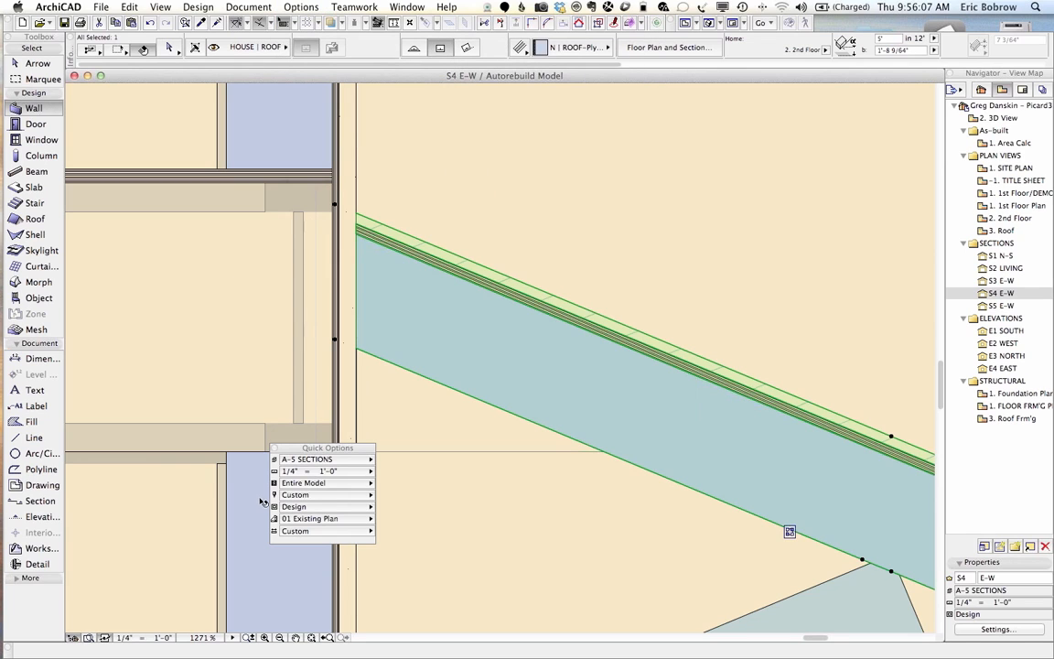
{"action": "left_click", "coordinate": [256, 503], "text": "shift"}
{"action": "left_click", "coordinate": [255, 502]}
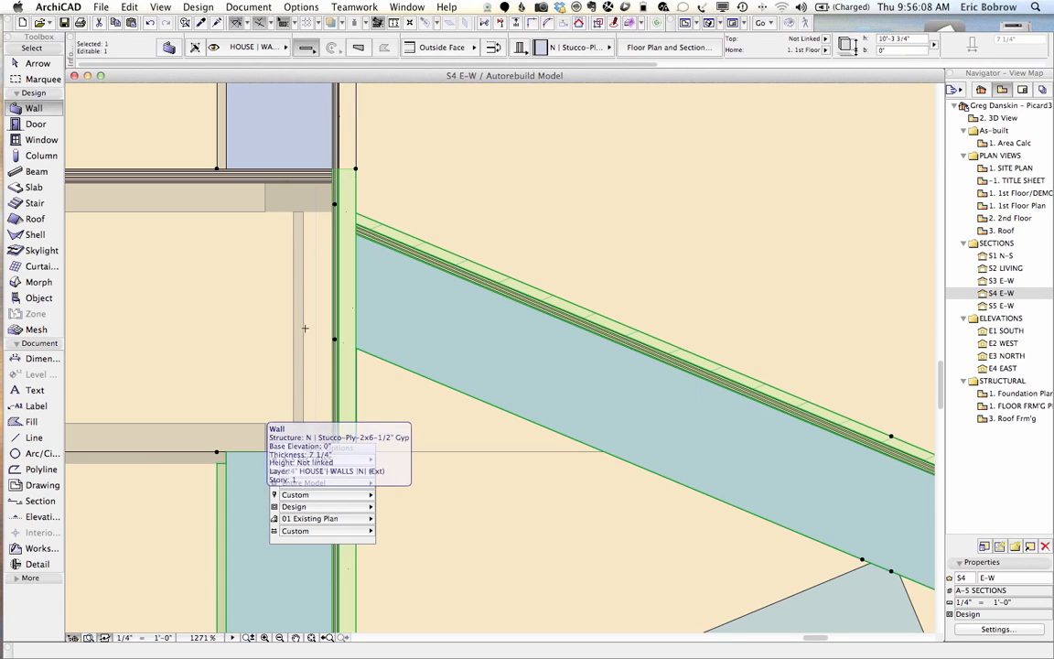
{"action": "left_click", "coordinate": [301, 8]}
{"action": "mouse_move", "coordinate": [297, 22]}
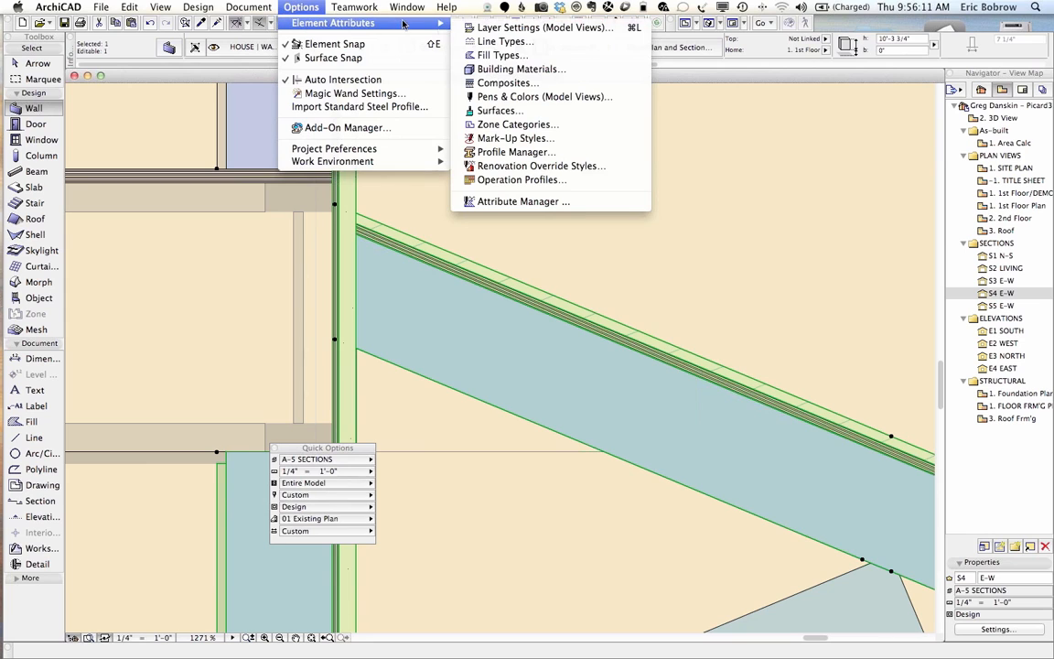
{"action": "left_click", "coordinate": [519, 70]}
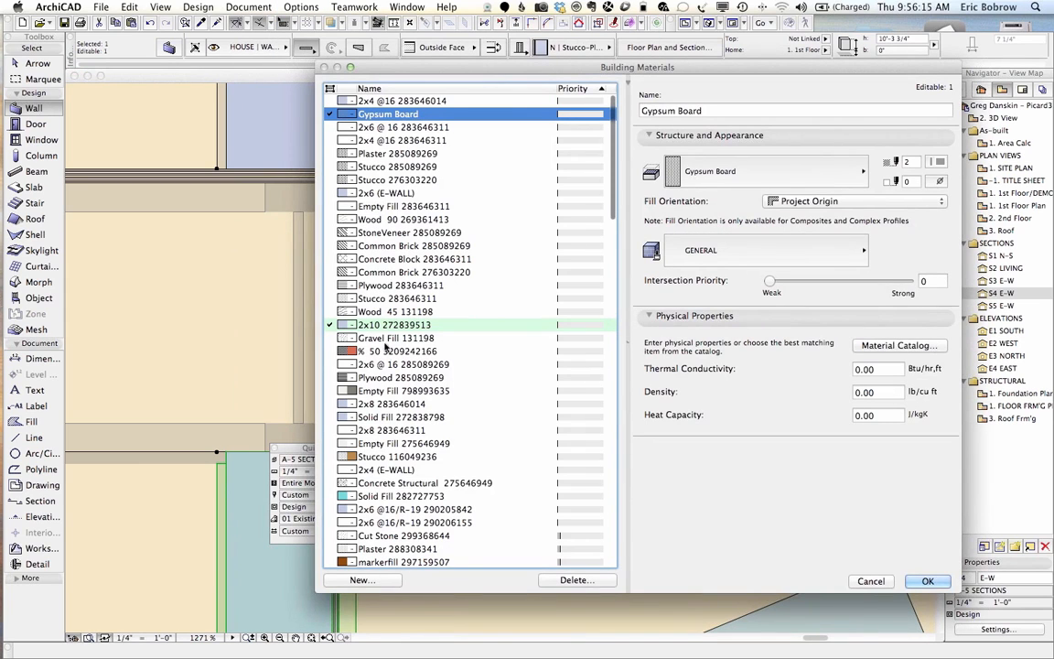
{"action": "left_click", "coordinate": [383, 324]}
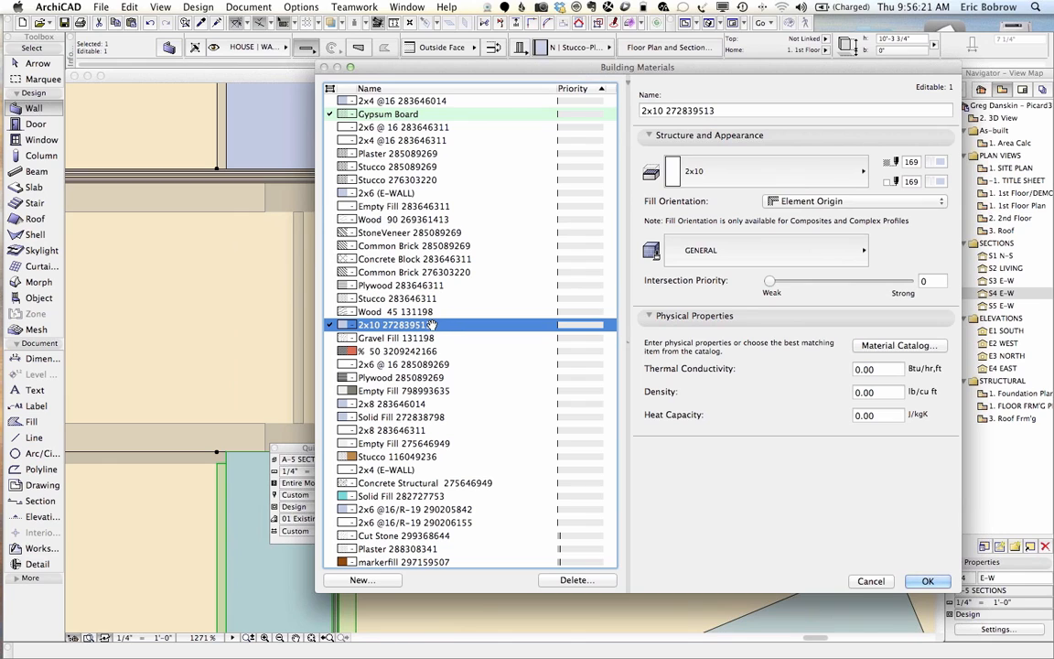
{"action": "left_click_drag", "start_coordinate": [427, 323], "coordinate": [452, 341]}
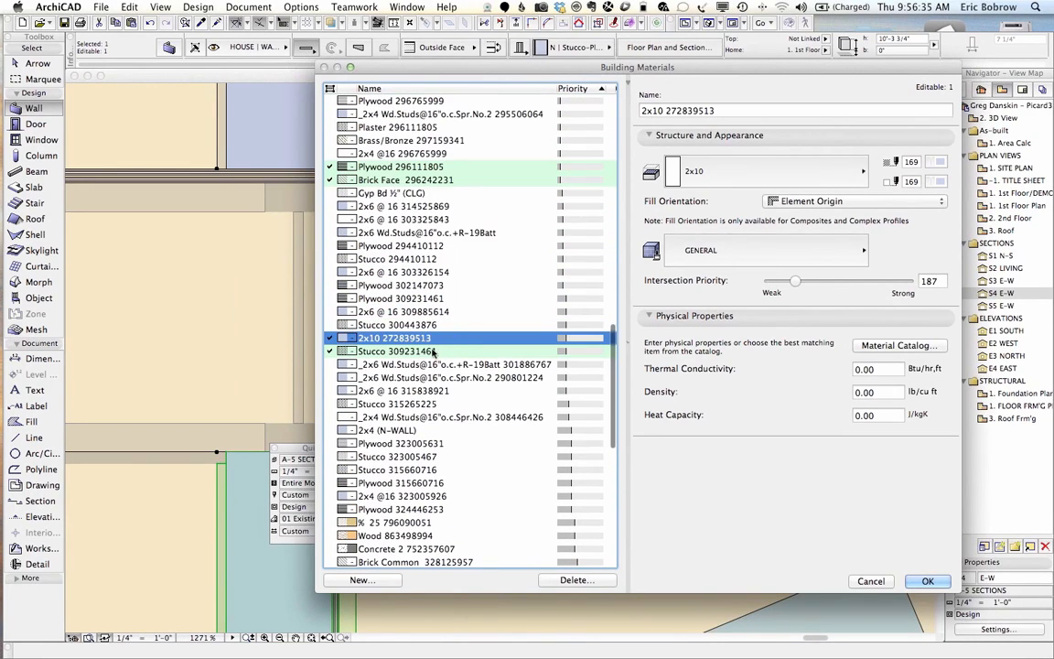
{"action": "left_click_drag", "start_coordinate": [430, 378], "coordinate": [440, 385]}
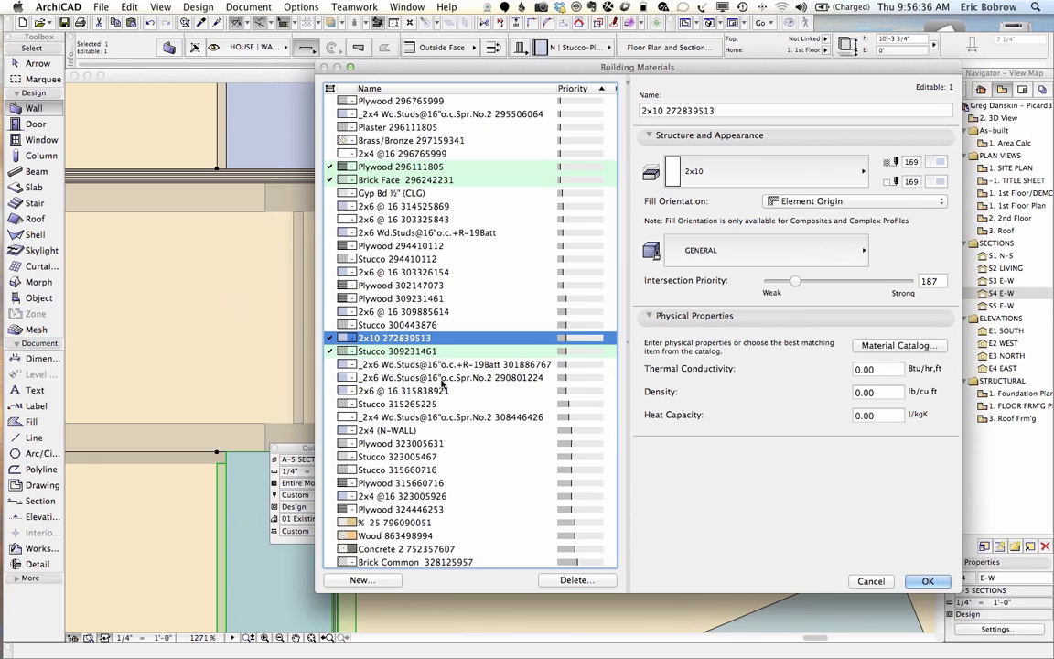
{"action": "left_click_drag", "start_coordinate": [428, 338], "coordinate": [429, 370]}
{"action": "left_click_drag", "start_coordinate": [428, 415], "coordinate": [425, 404]}
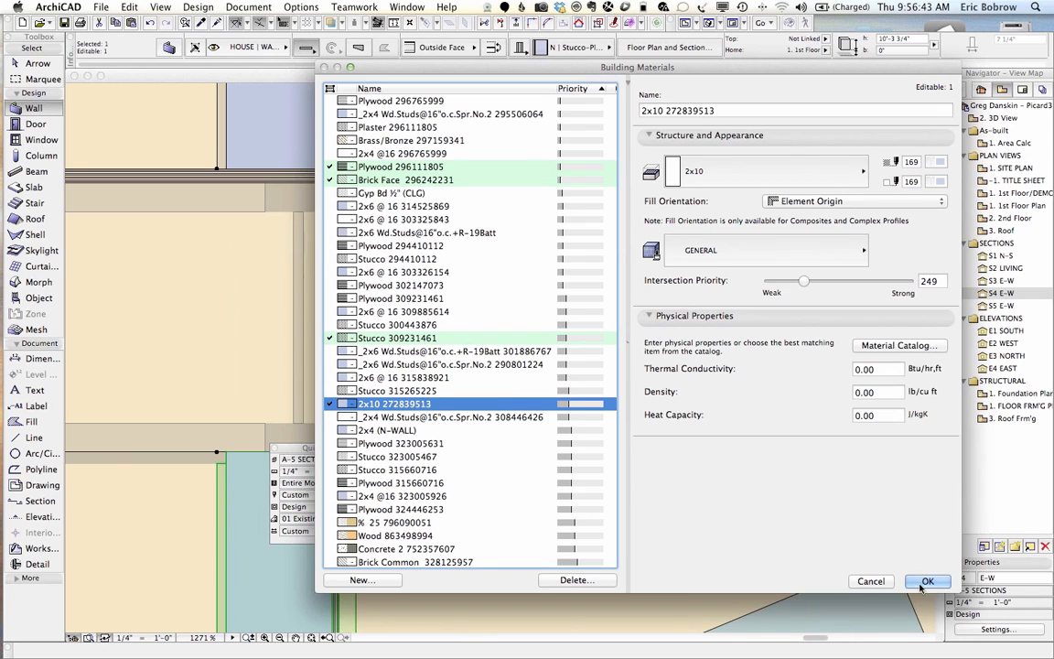
{"action": "key", "text": "Return"}
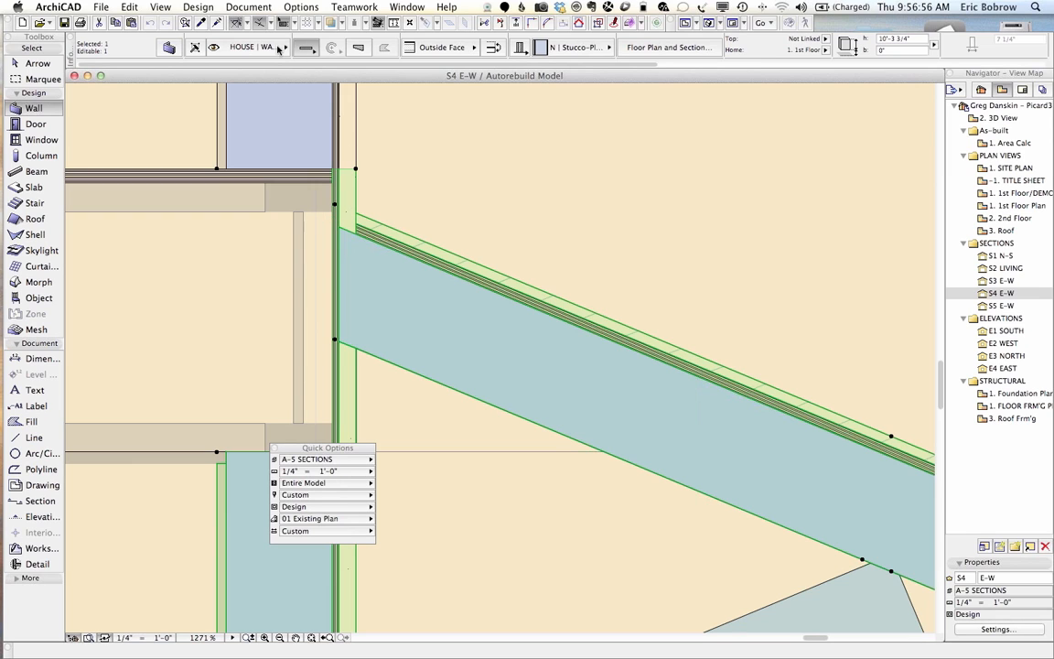
{"action": "left_click", "coordinate": [300, 6]}
{"action": "mouse_move", "coordinate": [306, 28]}
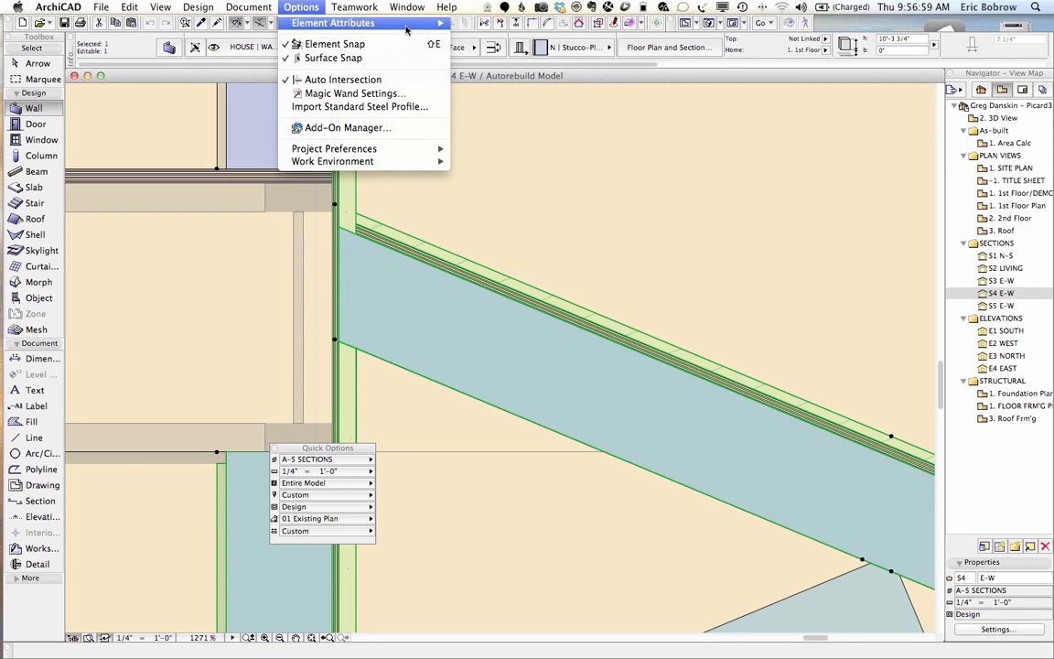
{"action": "left_click", "coordinate": [500, 70]}
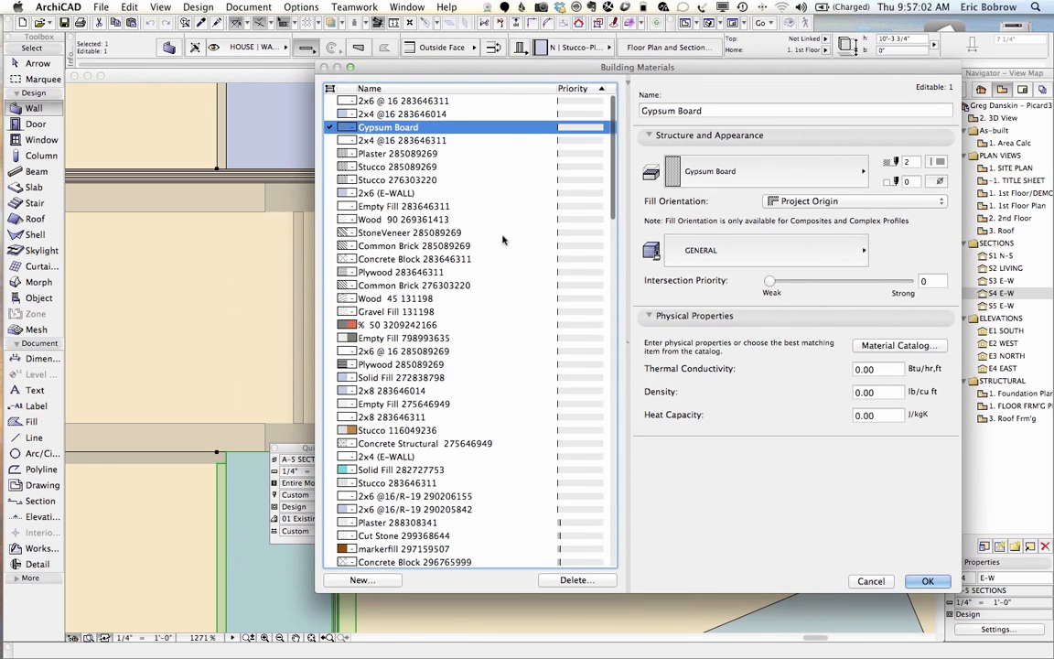
{"action": "scroll", "coordinate": [502, 238], "scroll_direction": "down", "scroll_amount": 7}
{"action": "scroll", "coordinate": [502, 238], "scroll_direction": "down", "scroll_amount": 10}
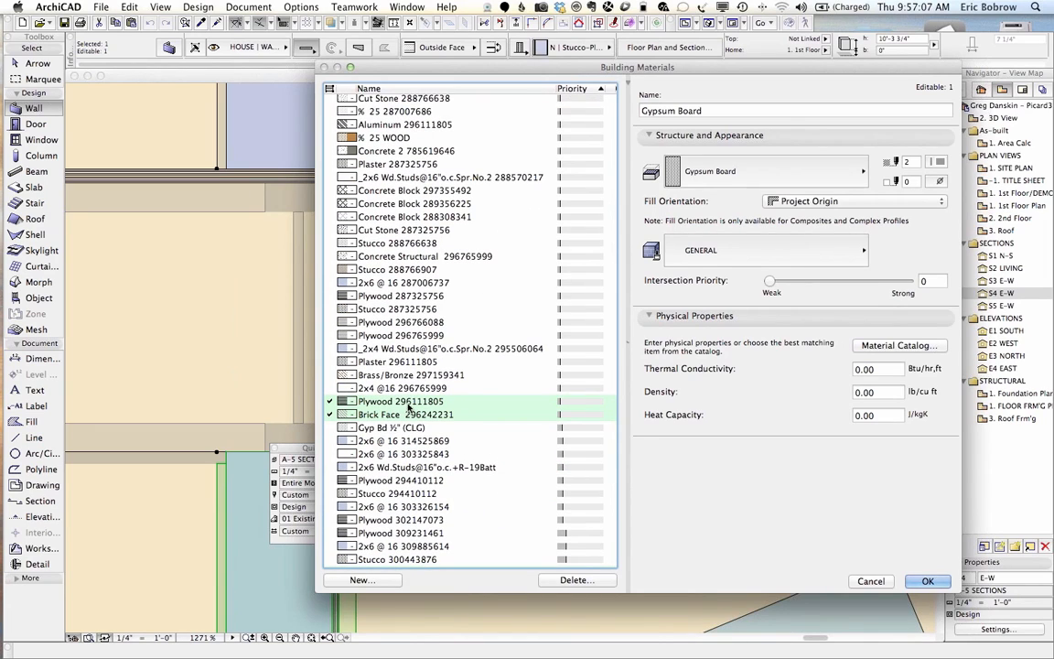
{"action": "left_click_drag", "start_coordinate": [403, 407], "coordinate": [379, 515]}
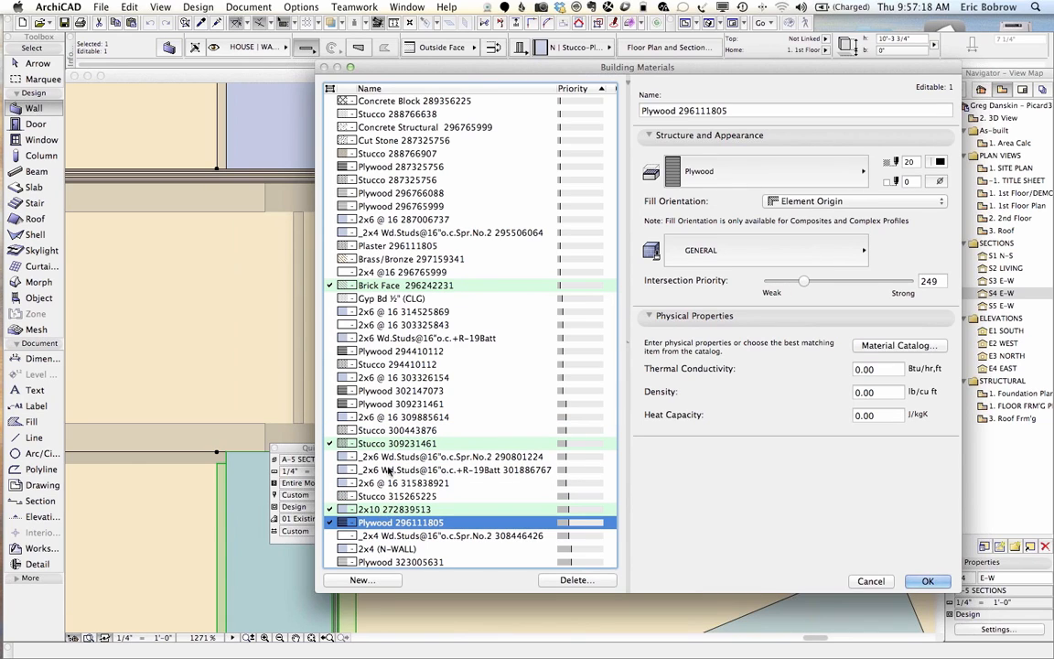
{"action": "left_click_drag", "start_coordinate": [383, 509], "coordinate": [383, 540]}
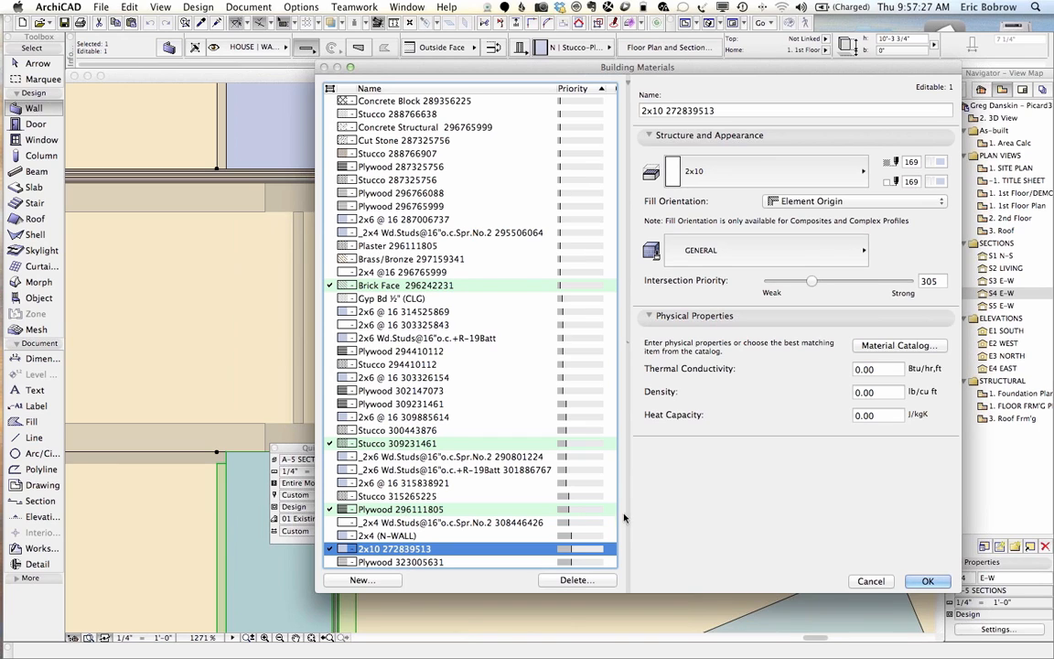
{"action": "left_click", "coordinate": [928, 580]}
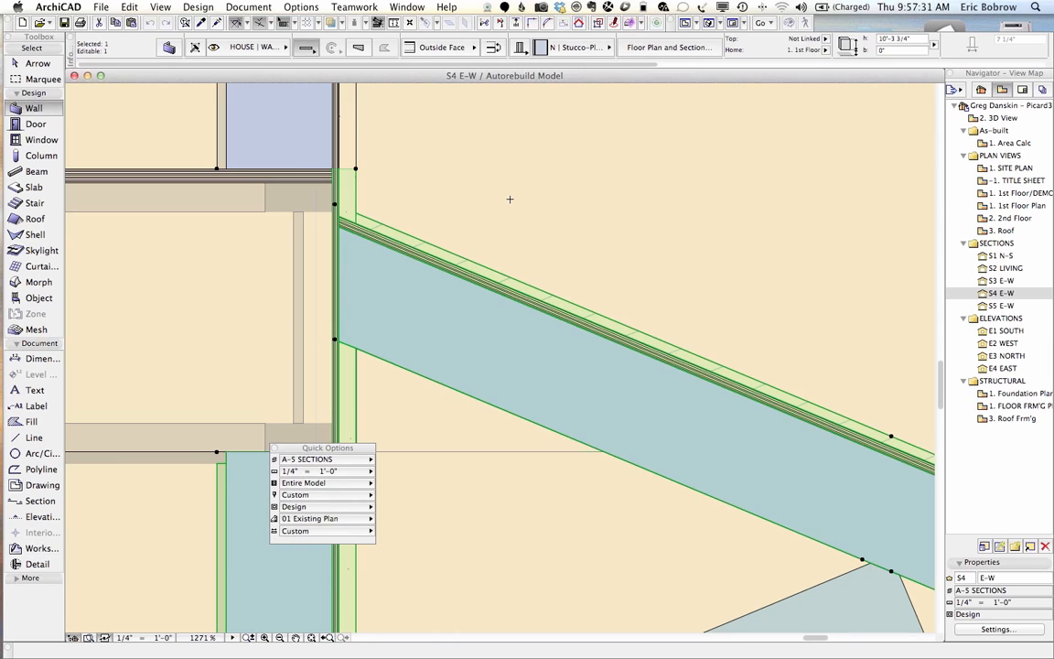
{"action": "key", "text": "Escape"}
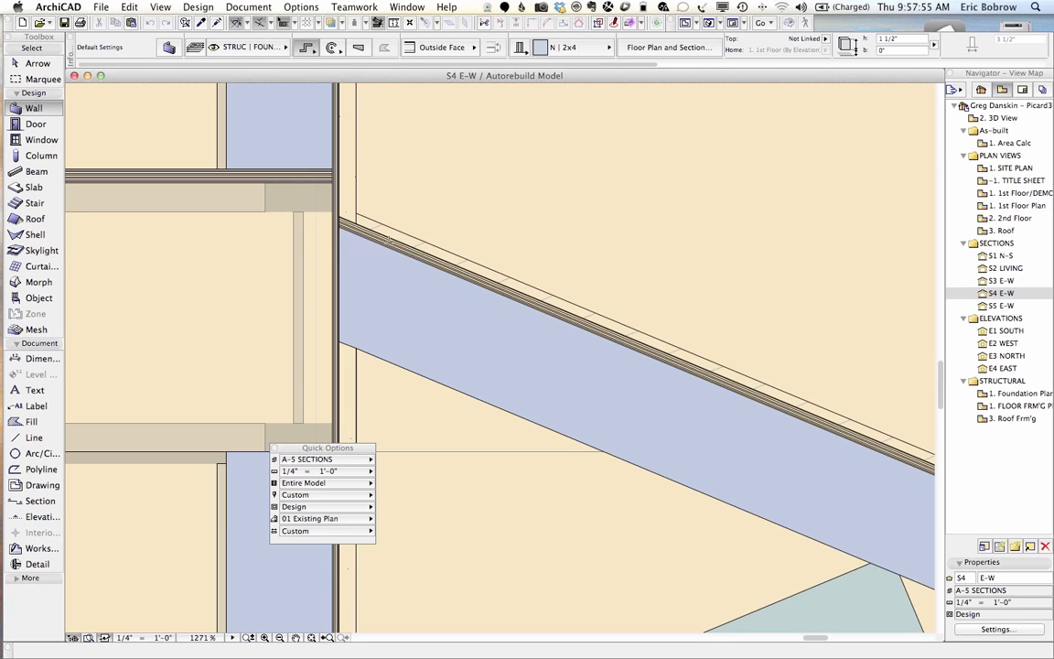
Check the priority order of the building materials used by the roof and 1st-floor exterior wall, changing nothing, and clear the selection
{"action": "left_click", "coordinate": [350, 261]}
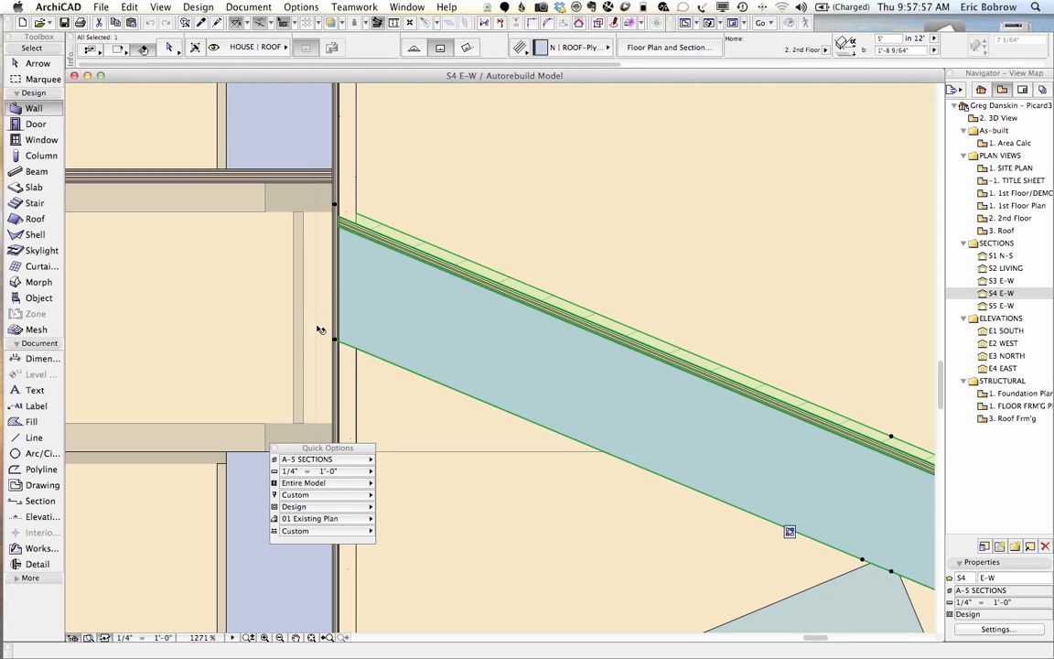
{"action": "left_click", "coordinate": [245, 567]}
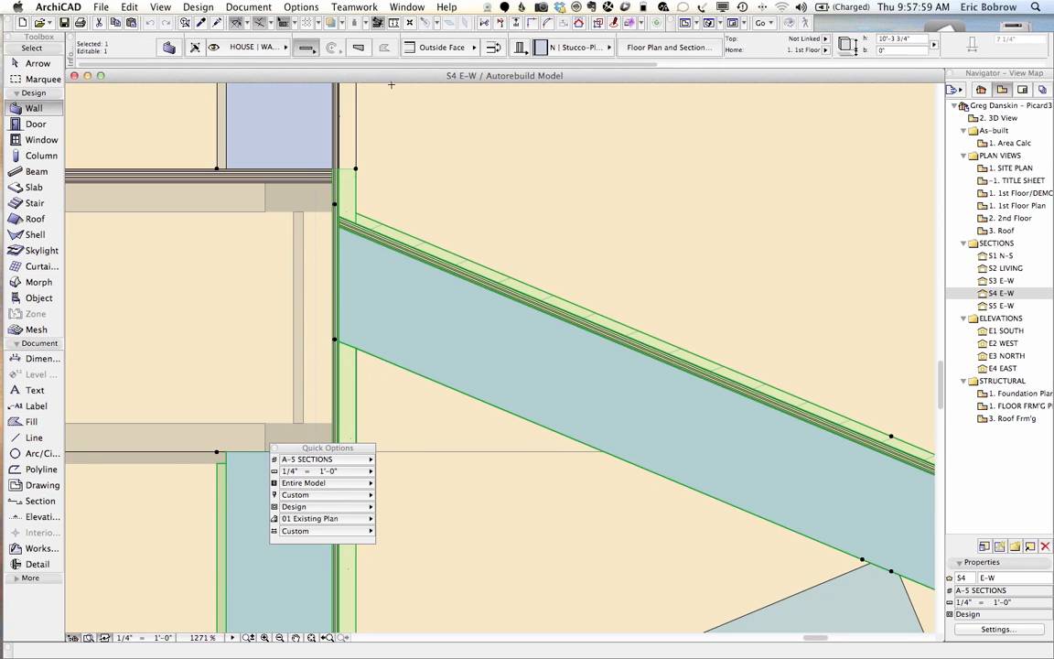
{"action": "left_click", "coordinate": [301, 7]}
{"action": "mouse_move", "coordinate": [332, 24]}
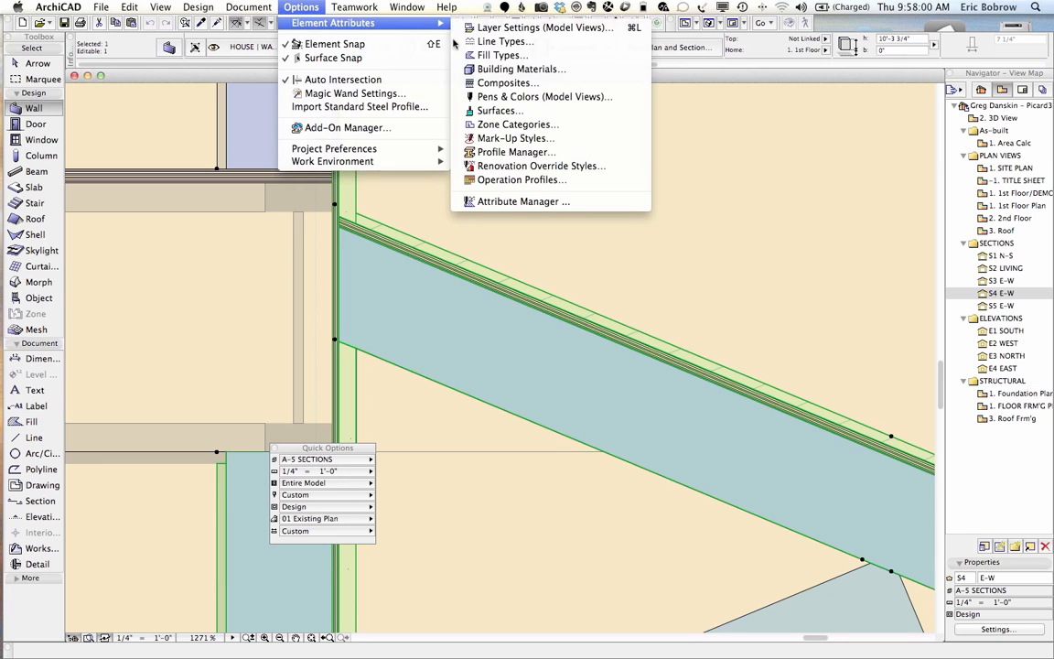
{"action": "left_click", "coordinate": [492, 73]}
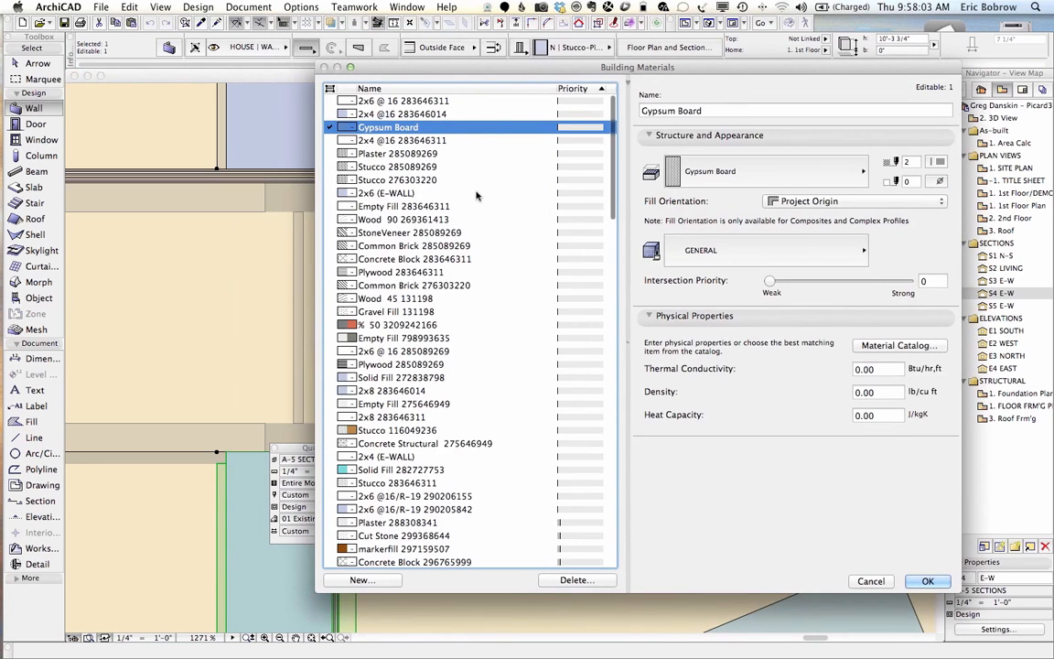
{"action": "scroll", "coordinate": [475, 197], "scroll_direction": "down", "scroll_amount": 8}
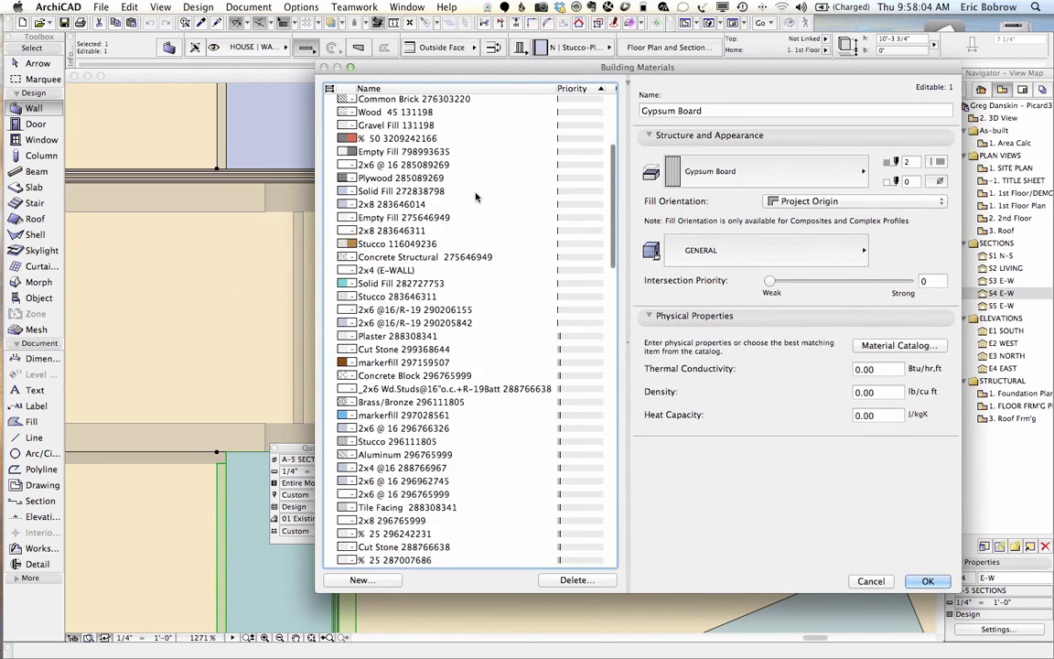
{"action": "scroll", "coordinate": [476, 197], "scroll_direction": "down", "scroll_amount": 10}
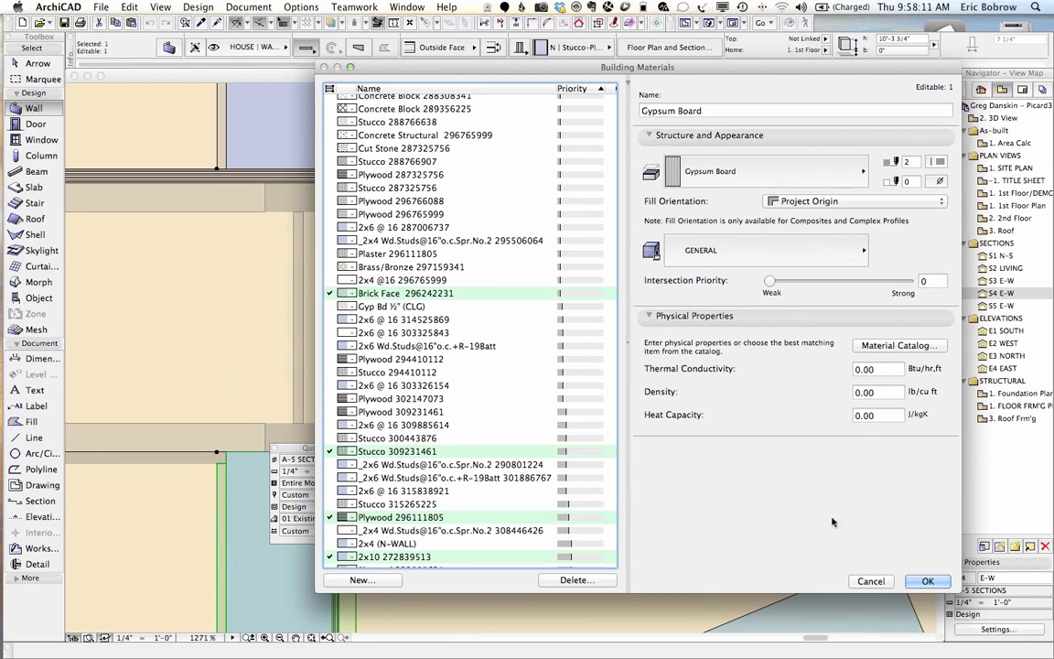
{"action": "left_click", "coordinate": [867, 580]}
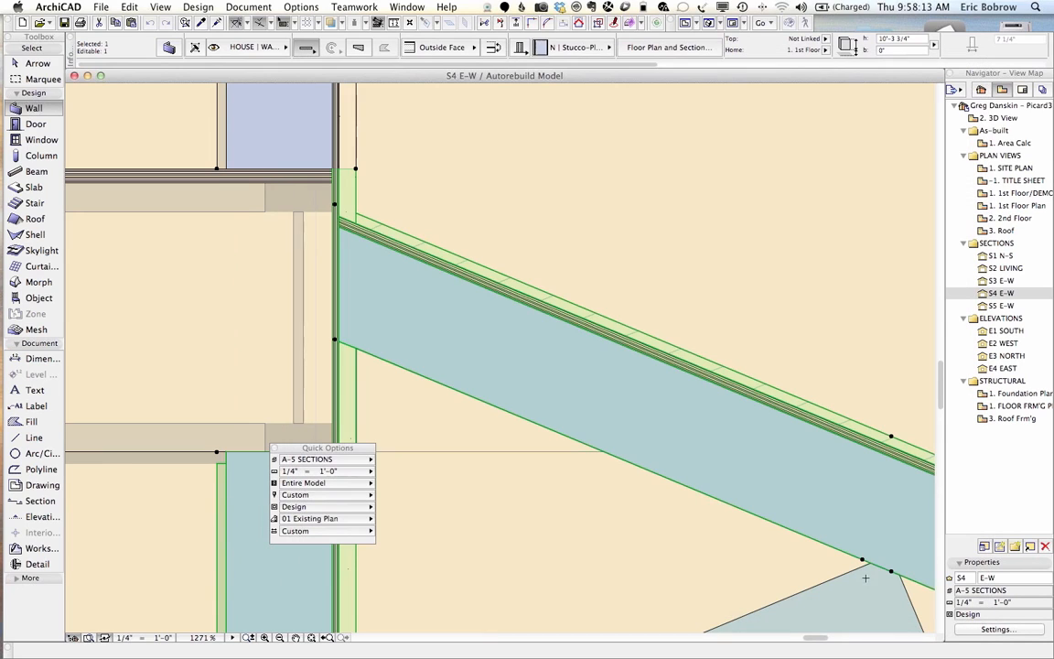
{"action": "key", "text": "Escape"}
Select the lower roof and open its N | ROOF-Ply-2x6 composite for editing
{"action": "key", "text": "shift"}
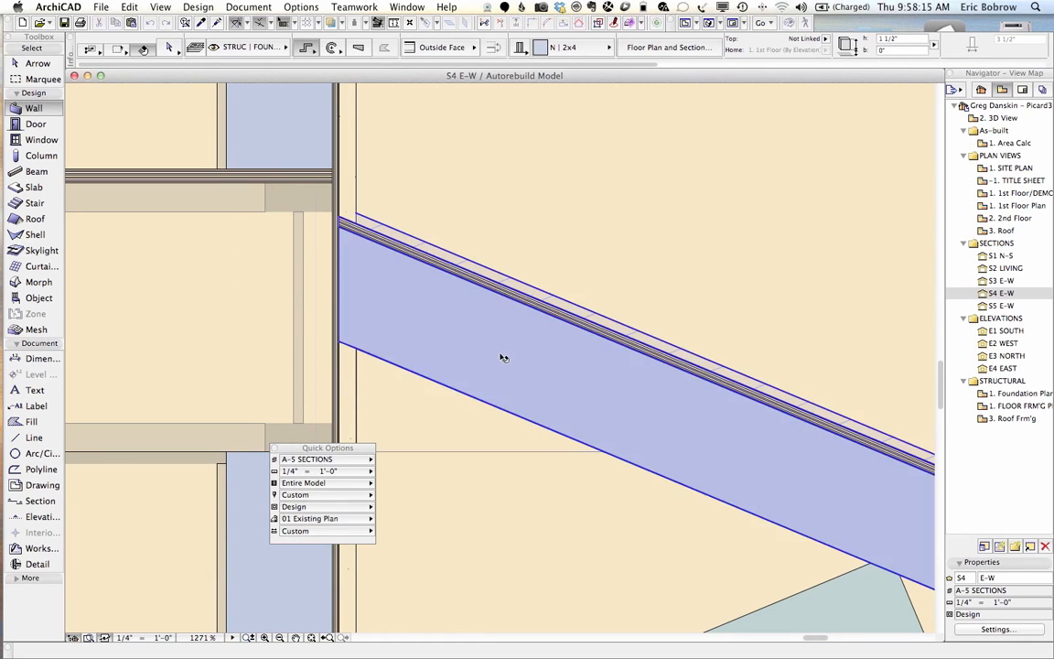
{"action": "left_click", "coordinate": [502, 357]}
{"action": "right_click", "coordinate": [409, 285]}
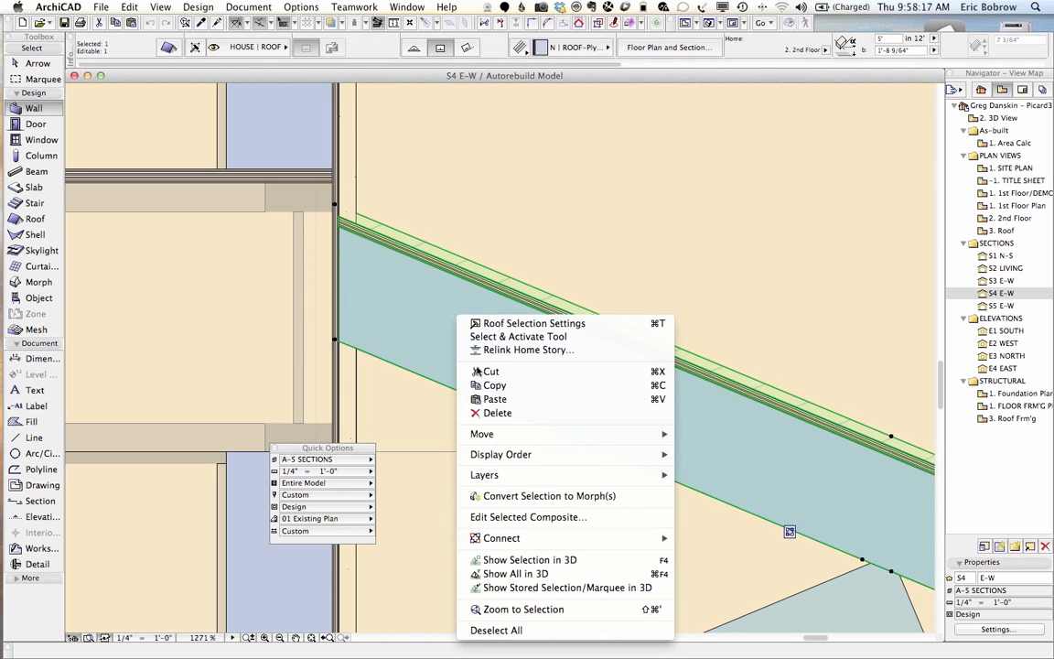
{"action": "mouse_move", "coordinate": [486, 438]}
{"action": "left_click", "coordinate": [540, 517]}
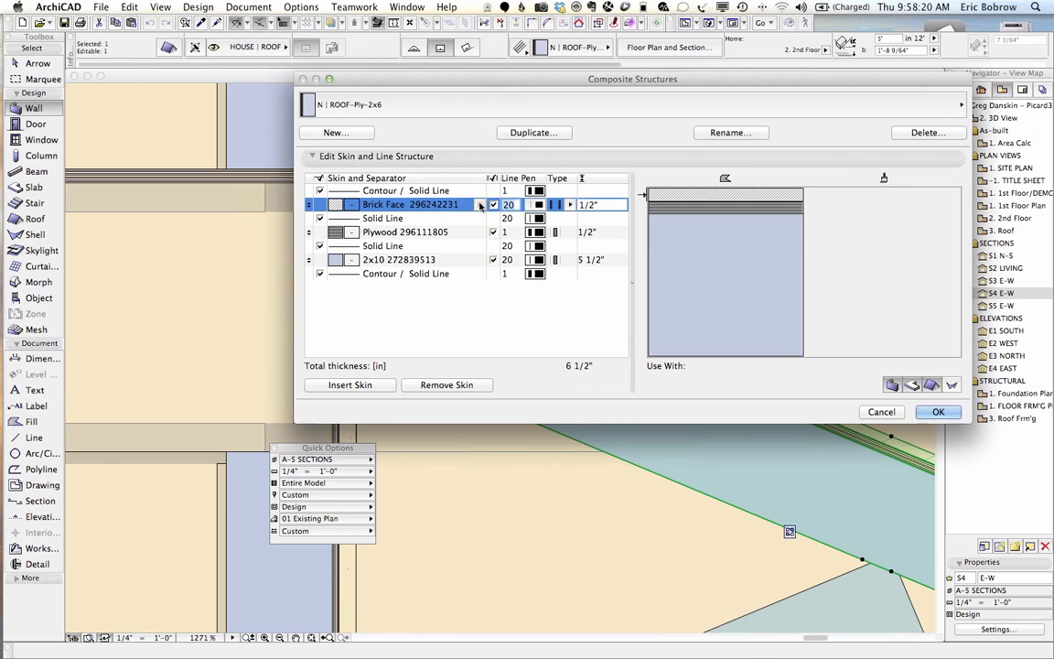
Look through the building material choices for the roof composite's Brick Face skin, and close the composite with that skin unchanged
{"action": "left_click", "coordinate": [478, 204]}
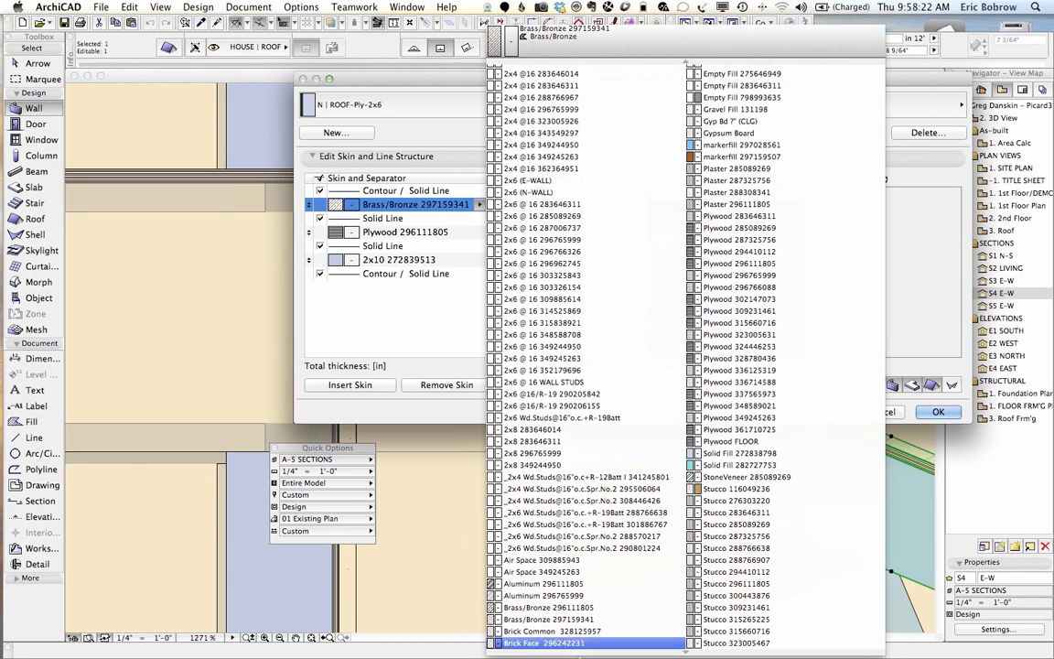
{"action": "mouse_move", "coordinate": [580, 656]}
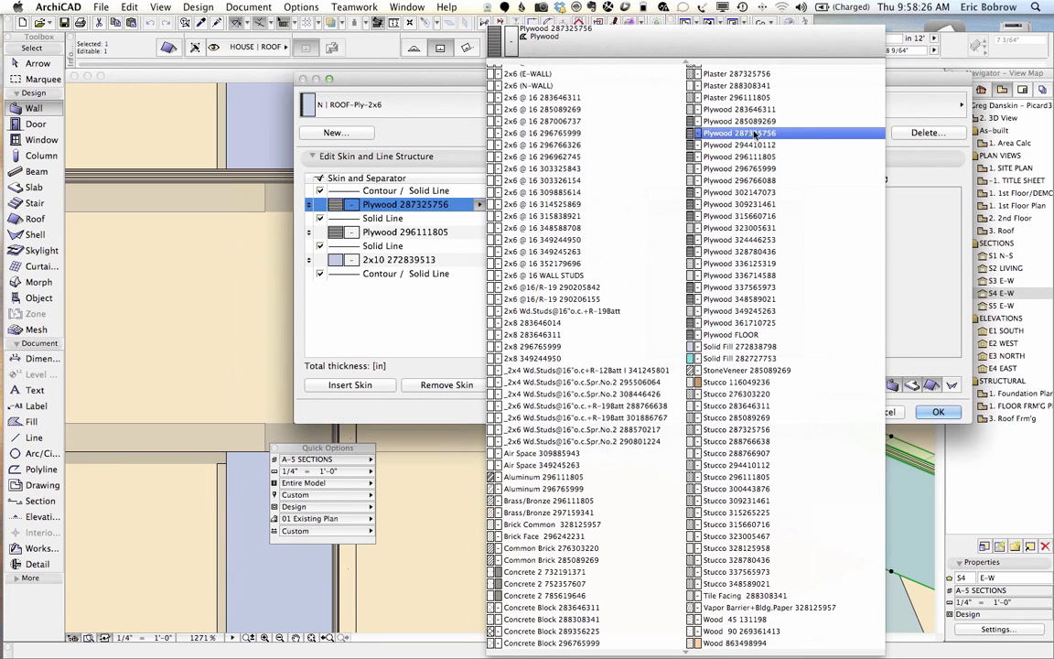
{"action": "scroll", "coordinate": [764, 522], "scroll_direction": "up", "scroll_amount": 6}
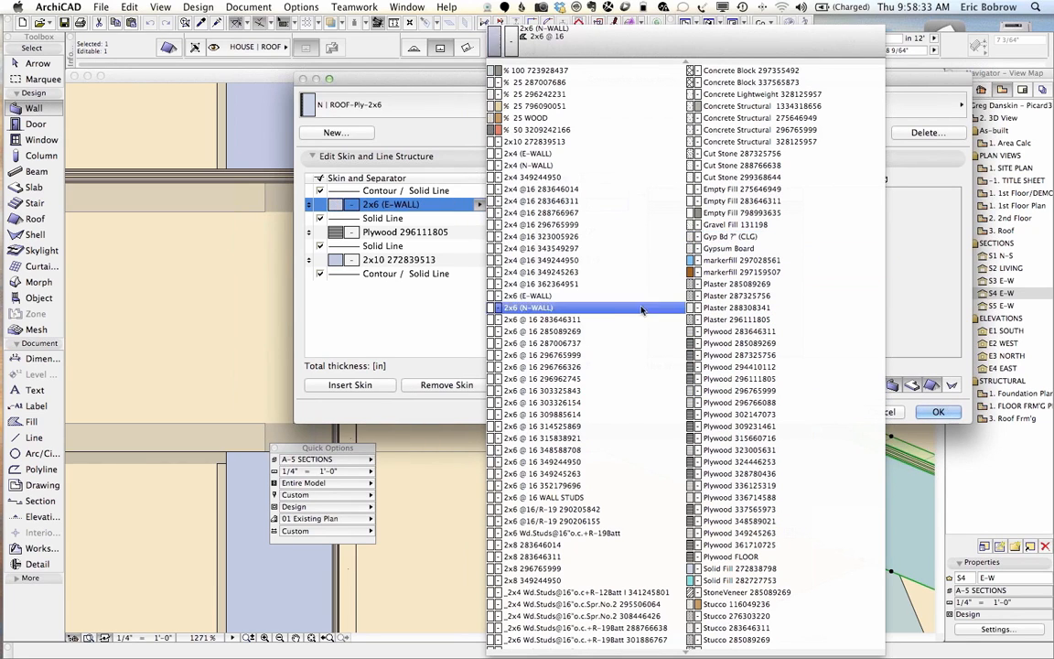
{"action": "scroll", "coordinate": [641, 306], "scroll_direction": "down", "scroll_amount": 6}
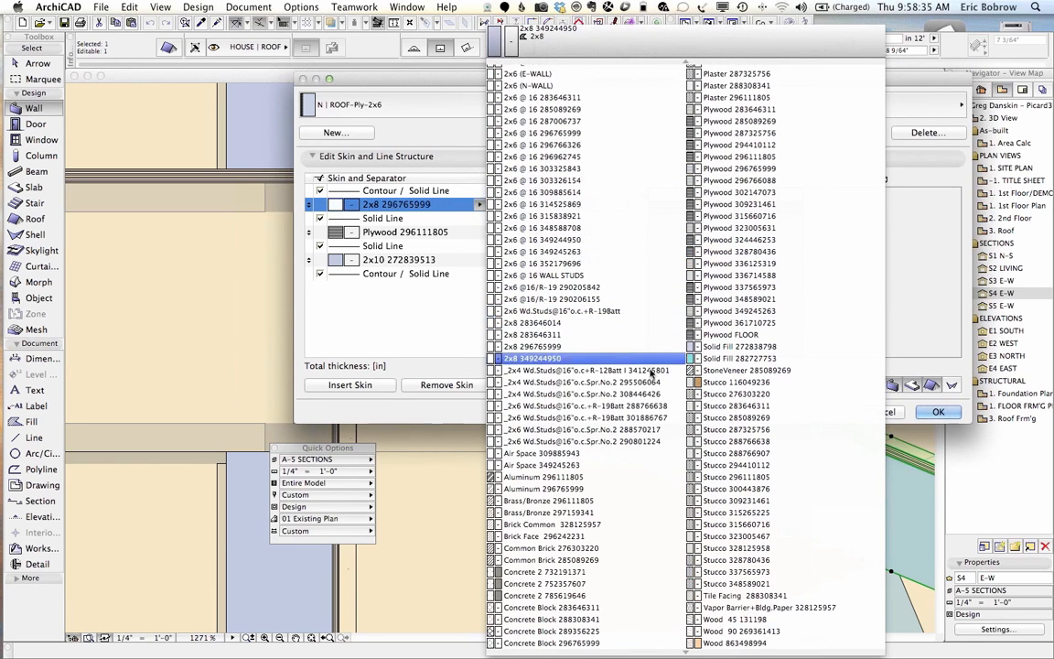
{"action": "scroll", "coordinate": [645, 348], "scroll_direction": "up", "scroll_amount": 6}
{"action": "scroll", "coordinate": [649, 365], "scroll_direction": "down", "scroll_amount": 6}
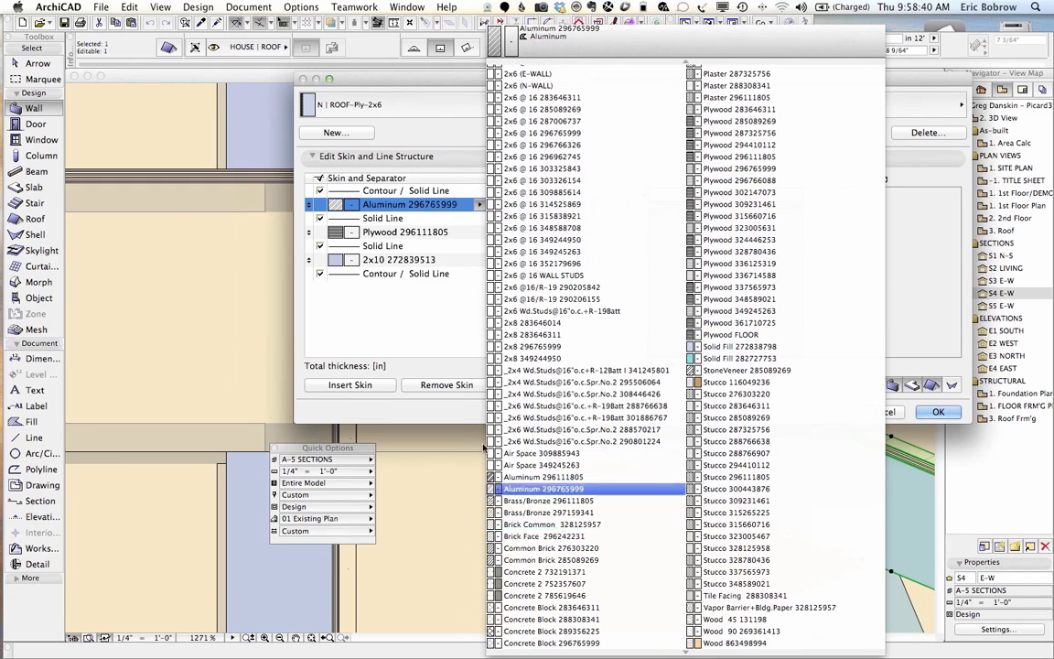
{"action": "left_click", "coordinate": [445, 413]}
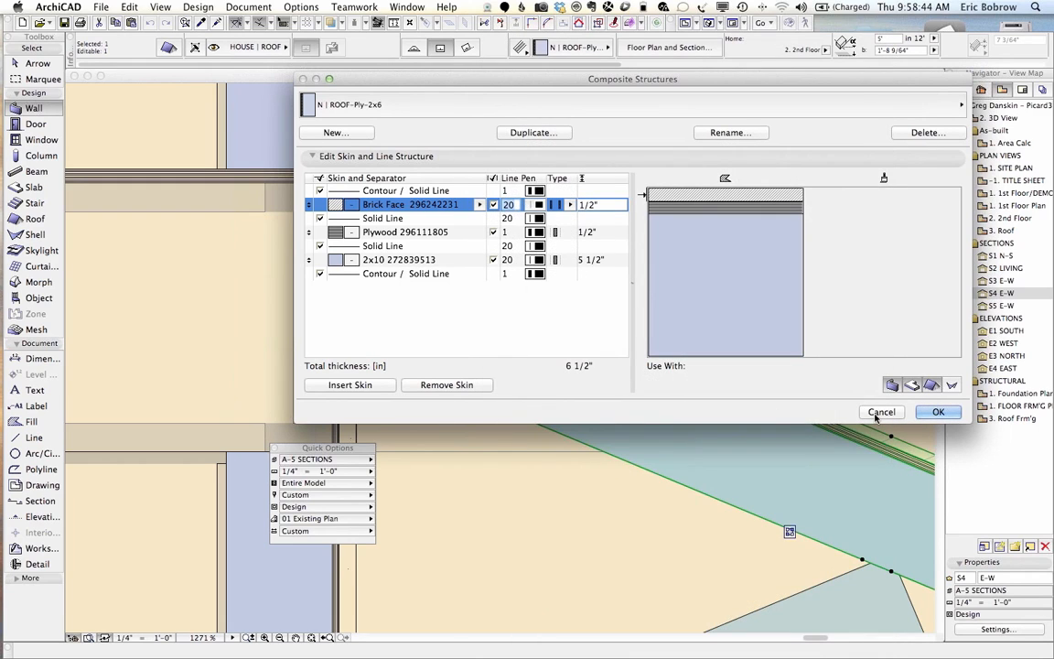
{"action": "key", "text": "Return"}
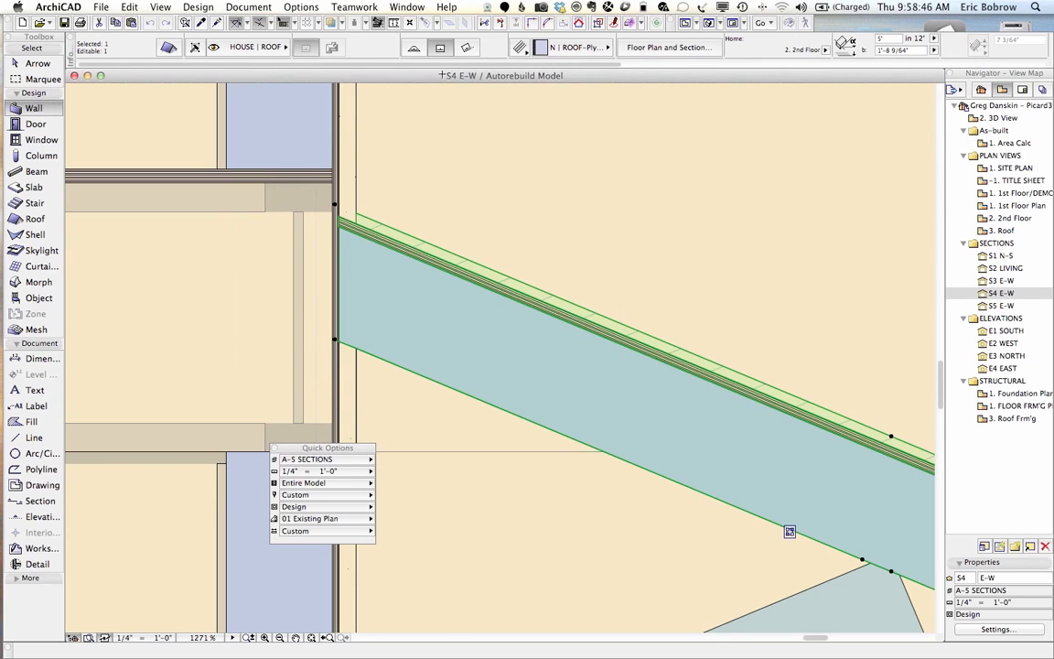
Rename the roof's Brick Face 296242231 building material as Asphalt Shingles
{"action": "left_click", "coordinate": [285, 8]}
{"action": "mouse_move", "coordinate": [348, 25]}
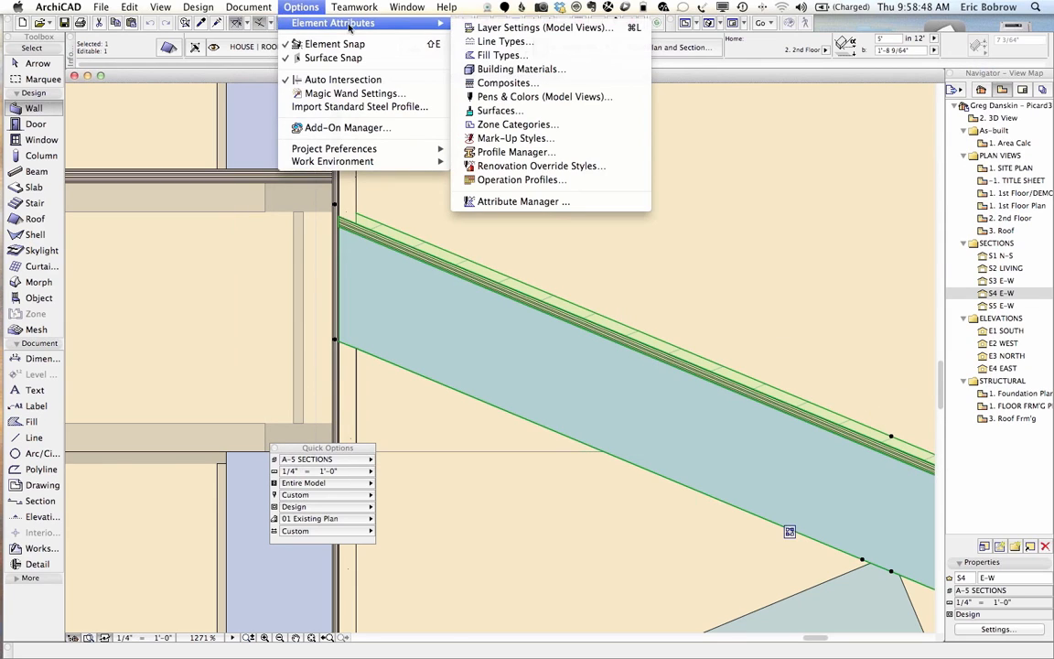
{"action": "left_click", "coordinate": [512, 70]}
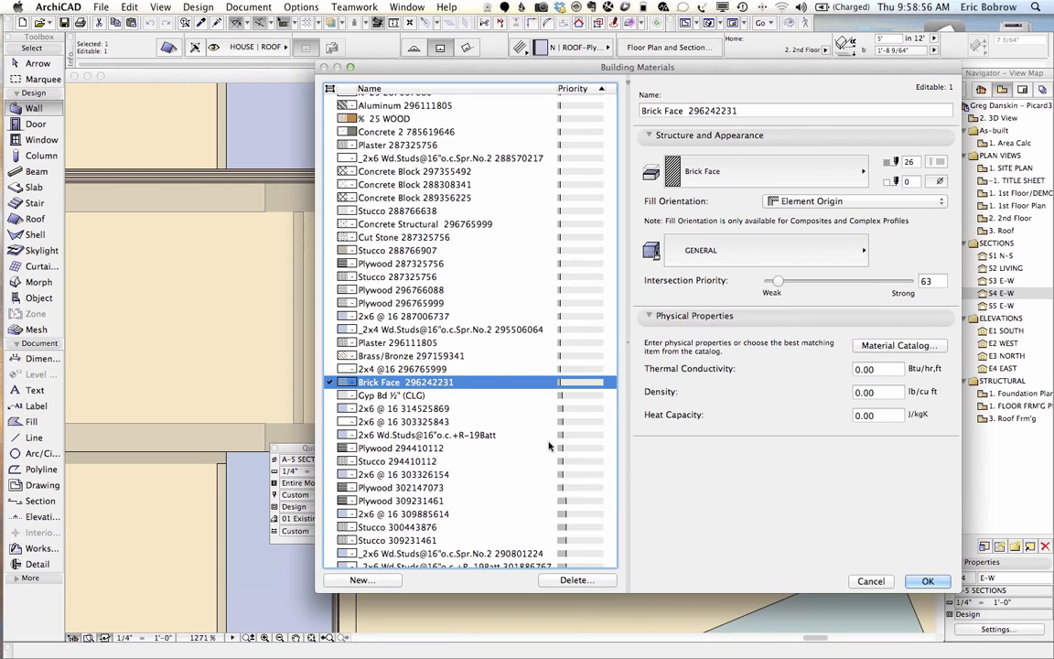
{"action": "left_click_drag", "start_coordinate": [750, 111], "coordinate": [614, 107]}
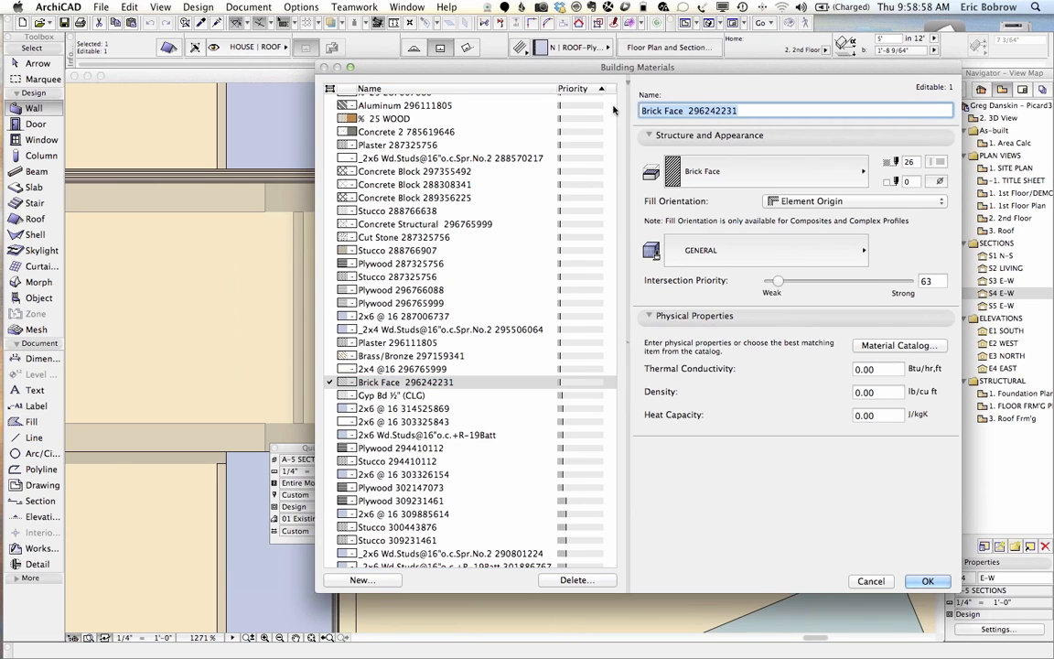
{"action": "type", "text": "Asphal"}
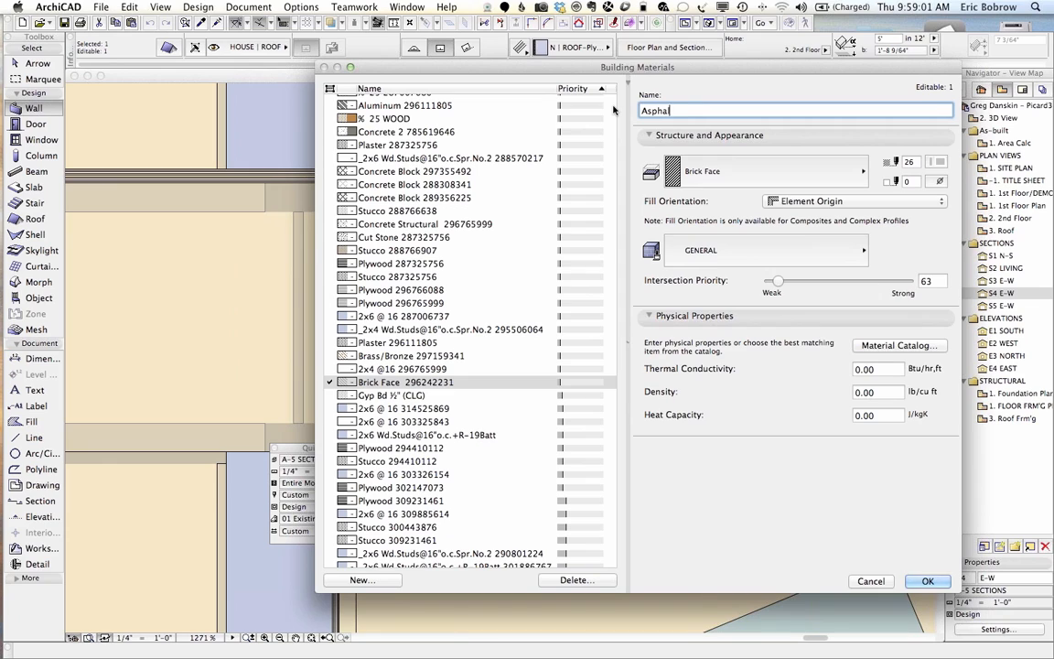
{"action": "type", "text": "t Shingles"}
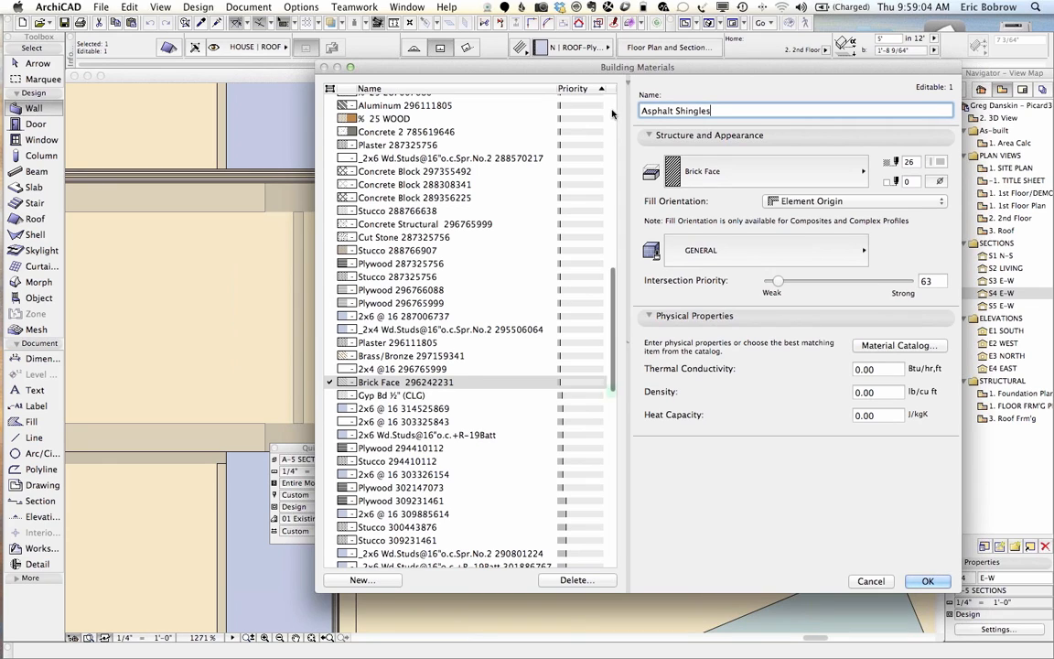
Change the cut fill of the Asphalt Shingles building material to Solid + Dashed
{"action": "left_click", "coordinate": [707, 176]}
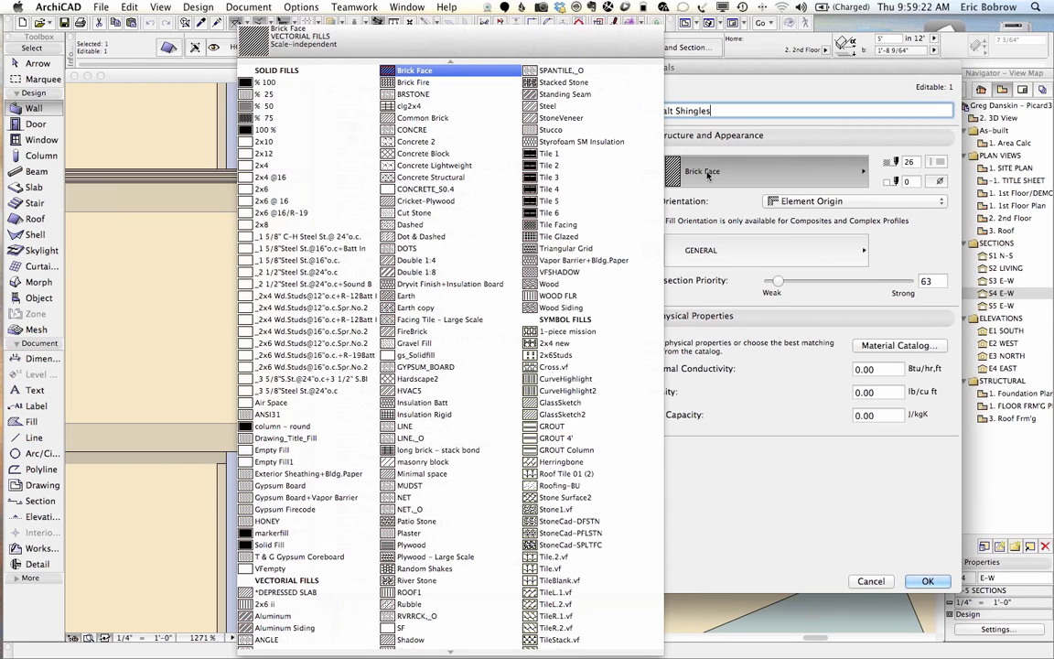
{"action": "left_click", "coordinate": [708, 174]}
{"action": "left_click", "coordinate": [707, 174]}
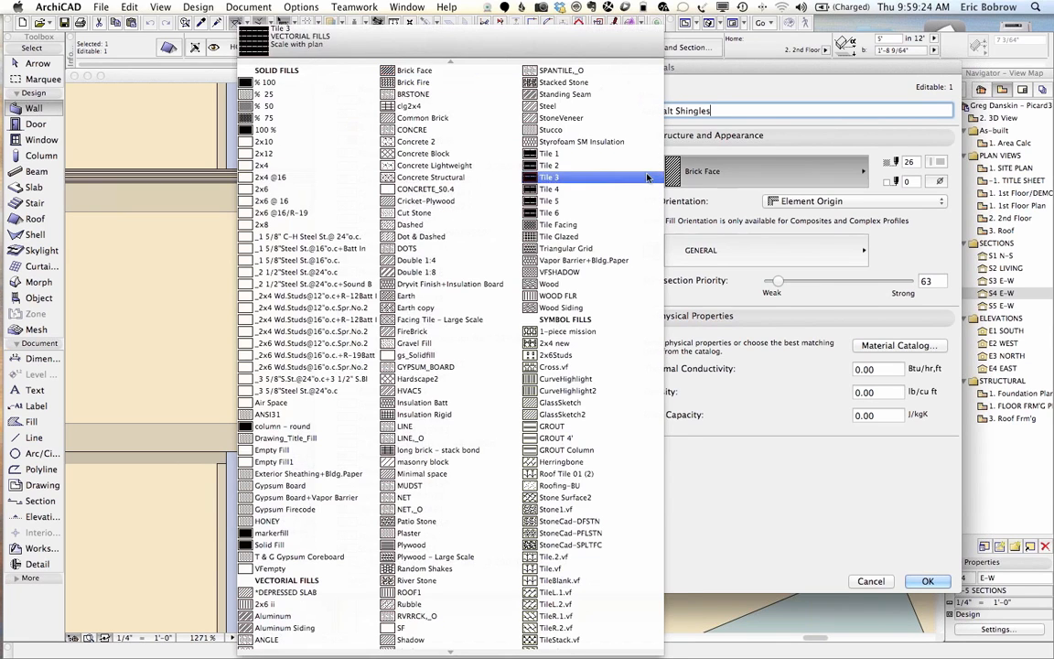
{"action": "scroll", "coordinate": [426, 482], "scroll_direction": "down", "scroll_amount": 5}
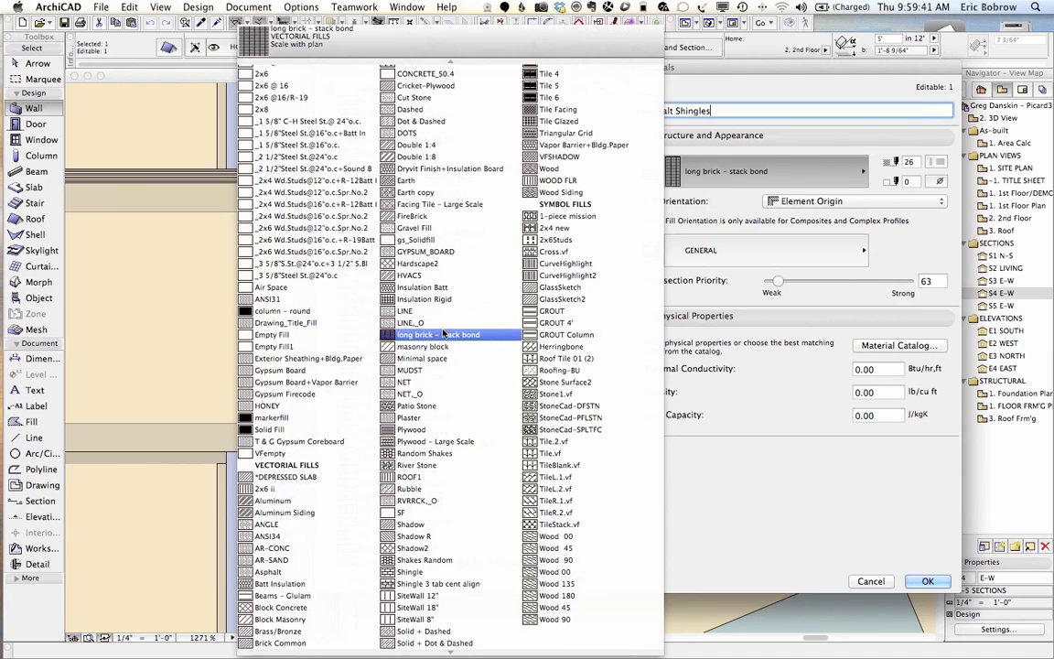
{"action": "left_click", "coordinate": [423, 631]}
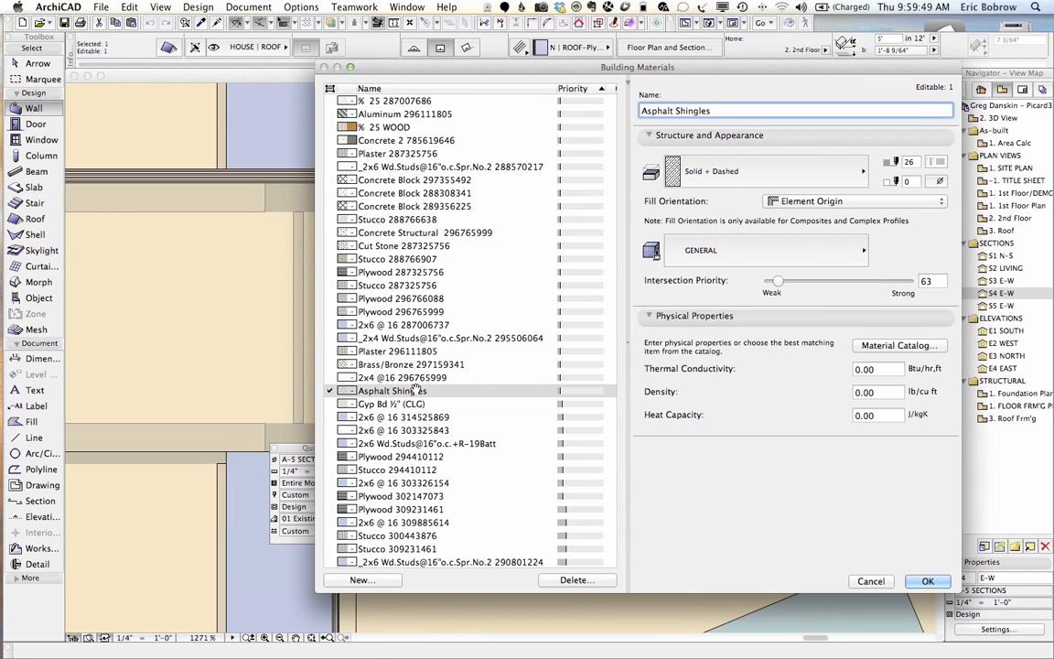
Raise Asphalt Shingles in the priority order to just before Plywood 296111805, apply the changes and clear the roof selection
{"action": "left_click_drag", "start_coordinate": [417, 399], "coordinate": [430, 329]}
{"action": "left_click_drag", "start_coordinate": [430, 326], "coordinate": [399, 365]}
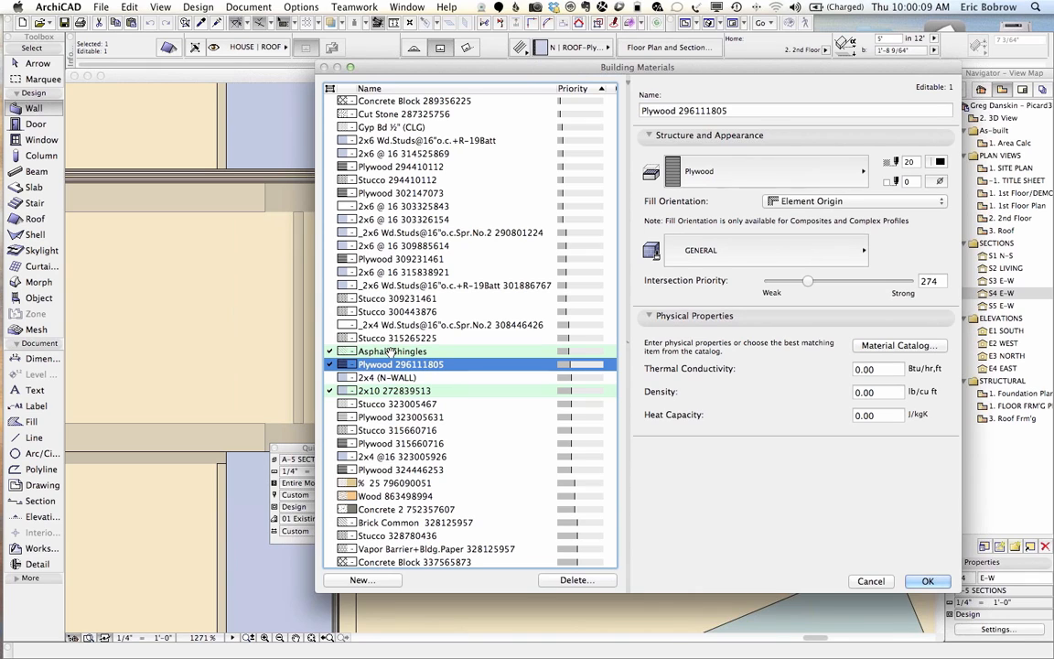
{"action": "left_click", "coordinate": [924, 581]}
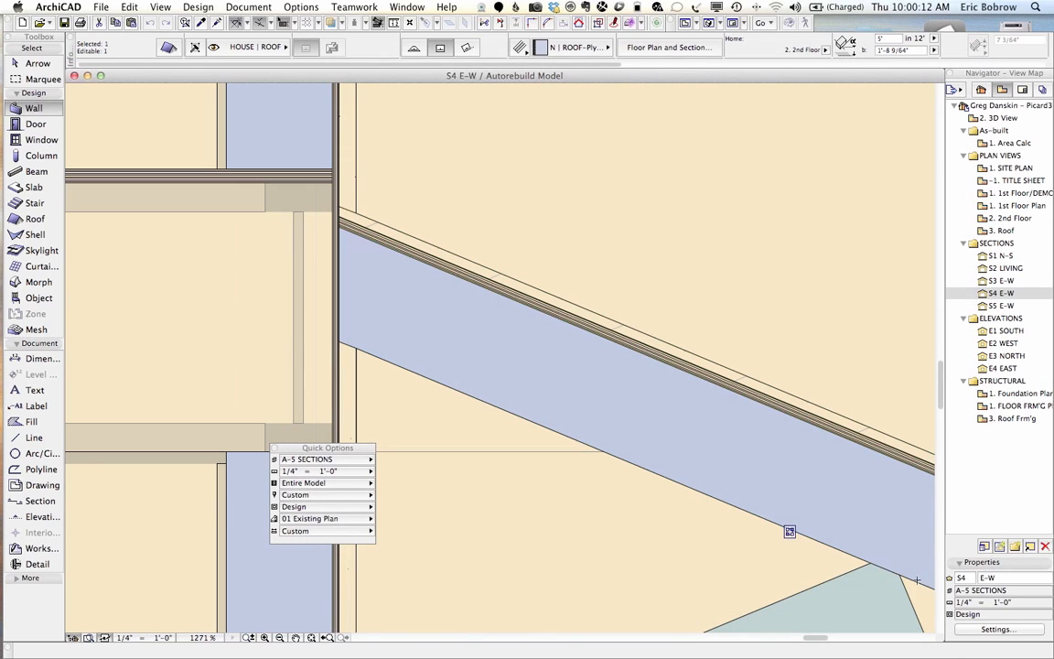
{"action": "key", "text": "Escape"}
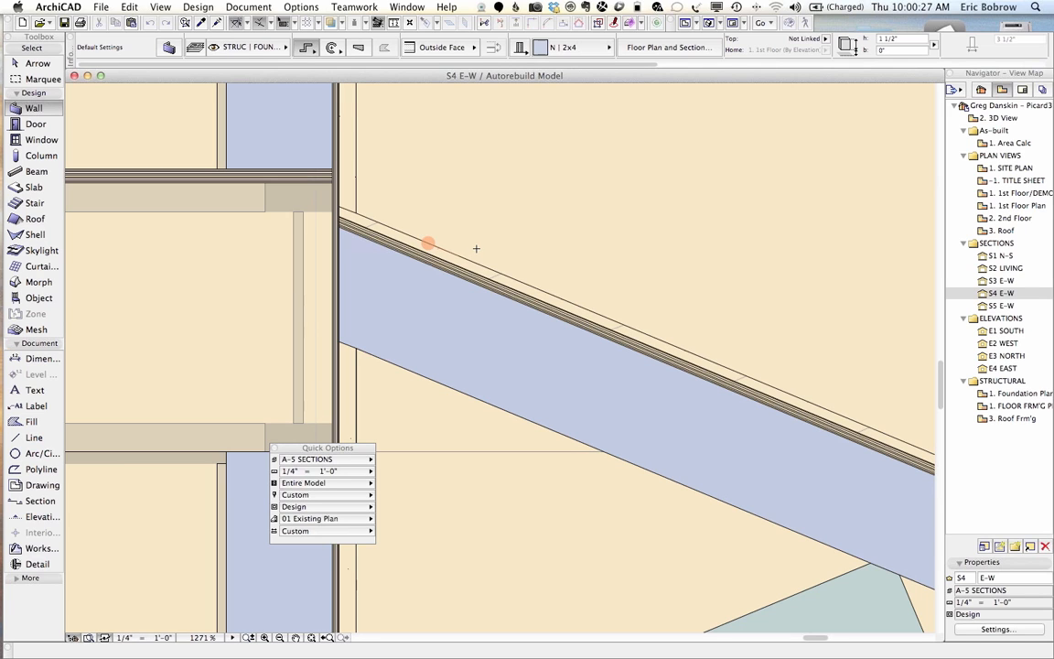
Check the legacy intersection option in the Construction Elements project preferences and close them without changes
{"action": "scroll", "coordinate": [334, 247], "scroll_direction": "down", "scroll_amount": 8}
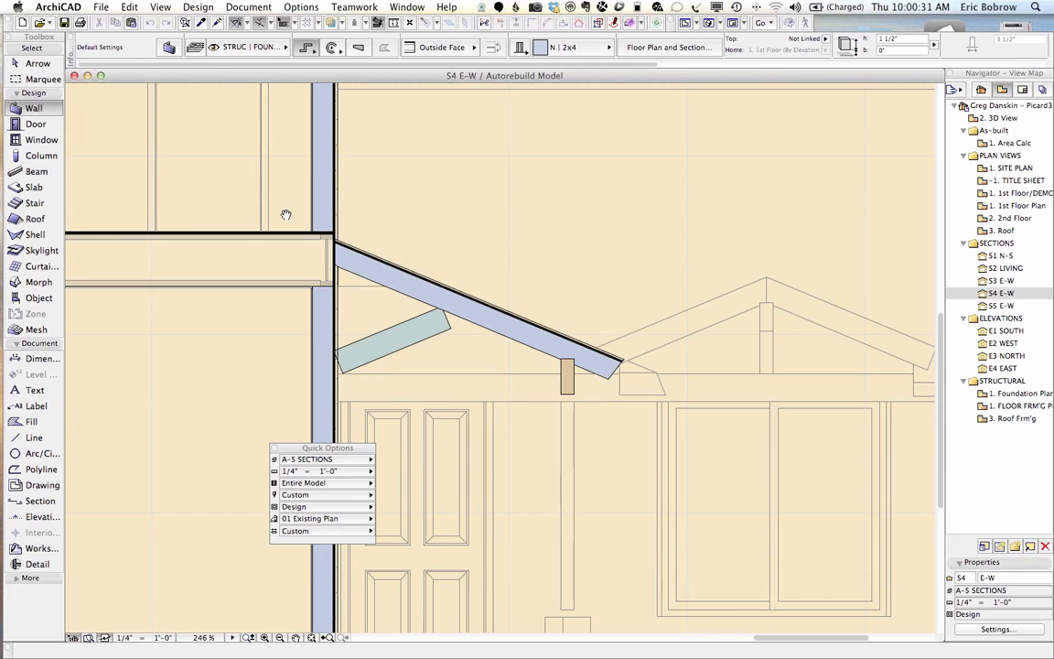
{"action": "middle_click_drag", "start_coordinate": [285, 214], "coordinate": [628, 211]}
{"action": "scroll", "coordinate": [627, 214], "scroll_direction": "down", "scroll_amount": 2}
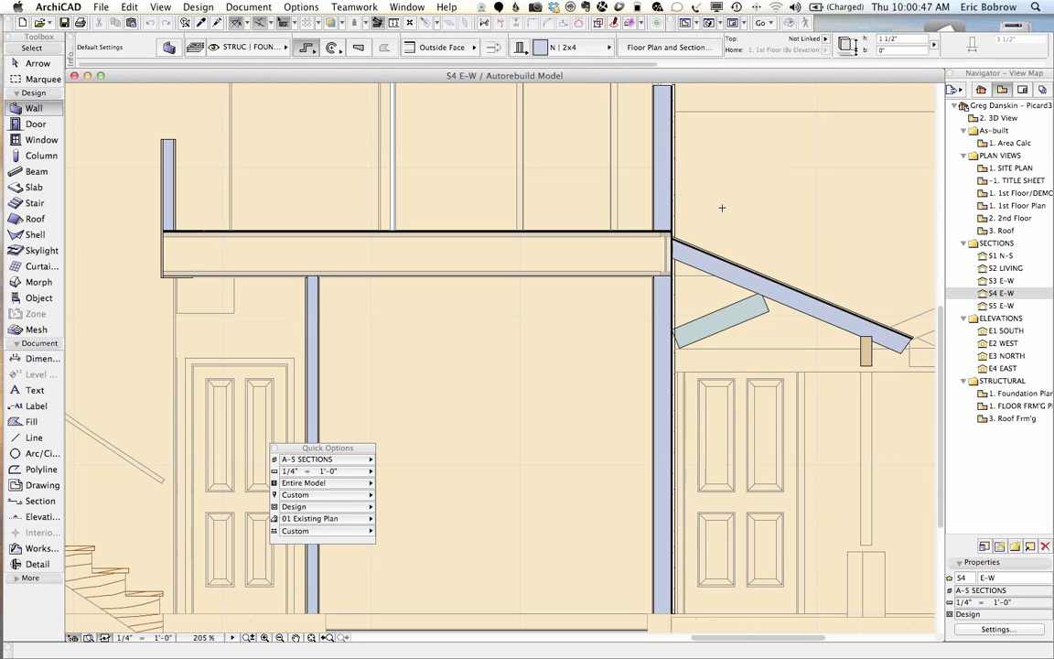
{"action": "left_click", "coordinate": [296, 7]}
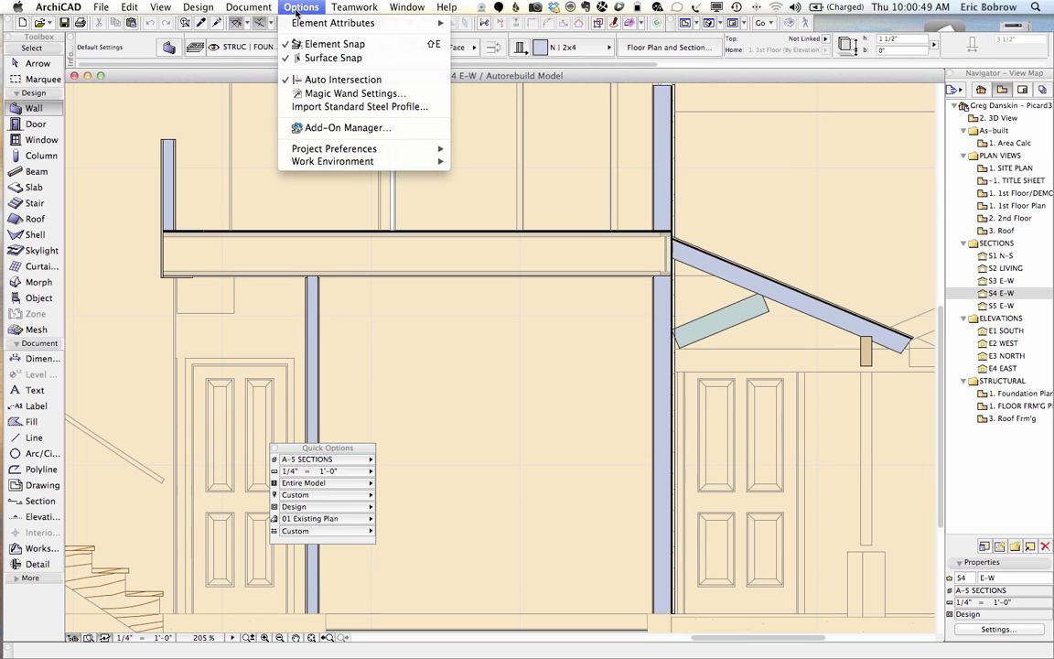
{"action": "mouse_move", "coordinate": [430, 148]}
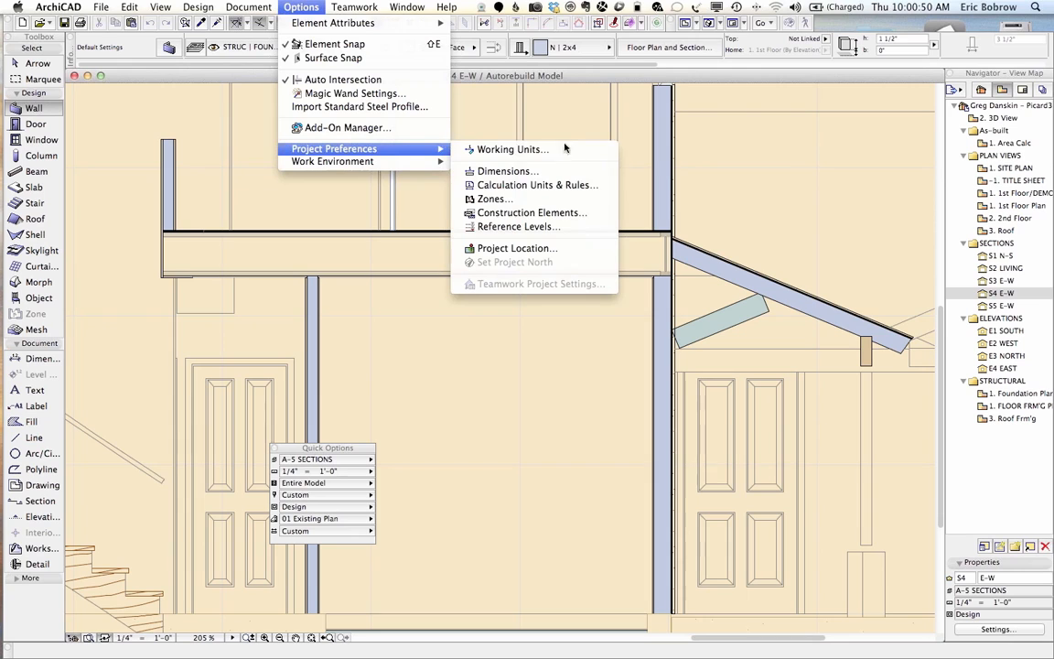
{"action": "left_click", "coordinate": [530, 213]}
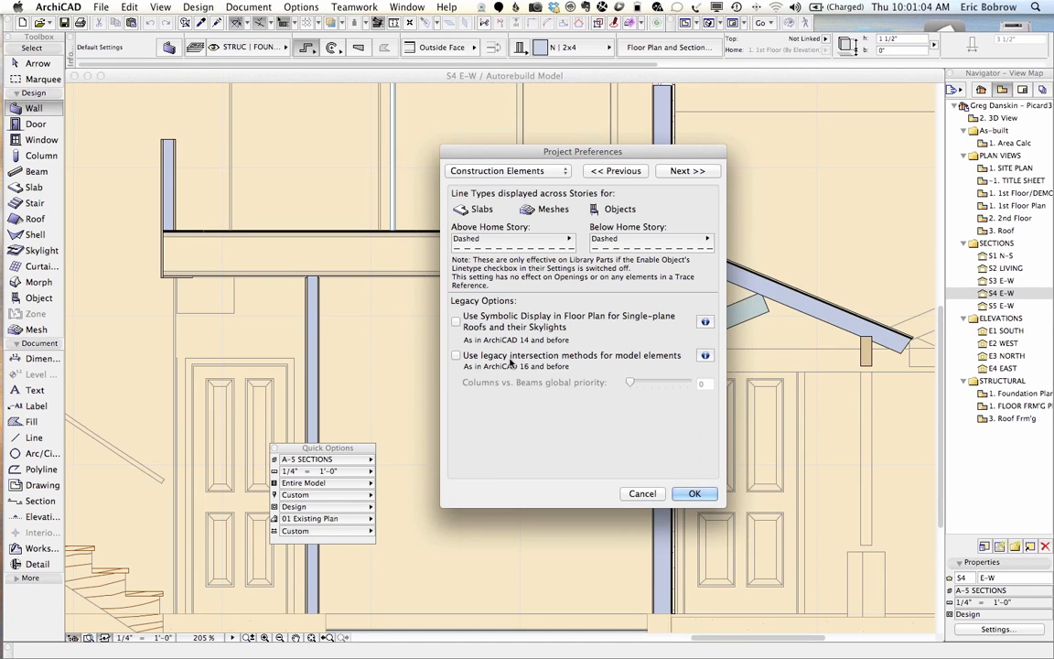
{"action": "left_click", "coordinate": [637, 493]}
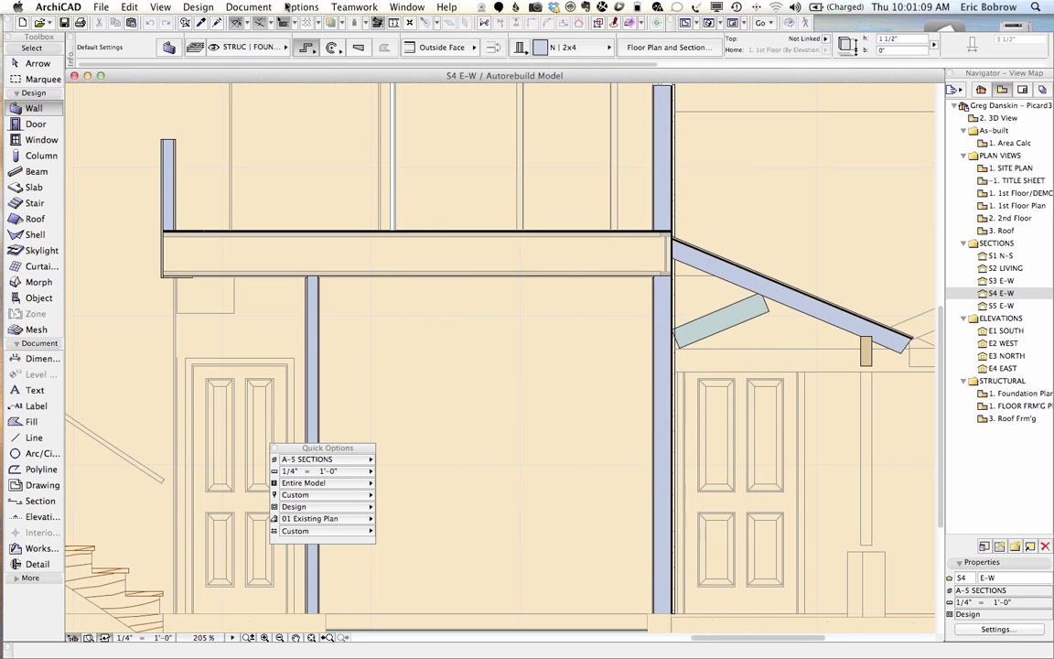
Open the building materials list and sort it by name to bring the 2x6 @ 16 materials together
{"action": "left_click", "coordinate": [286, 8]}
{"action": "mouse_move", "coordinate": [434, 25]}
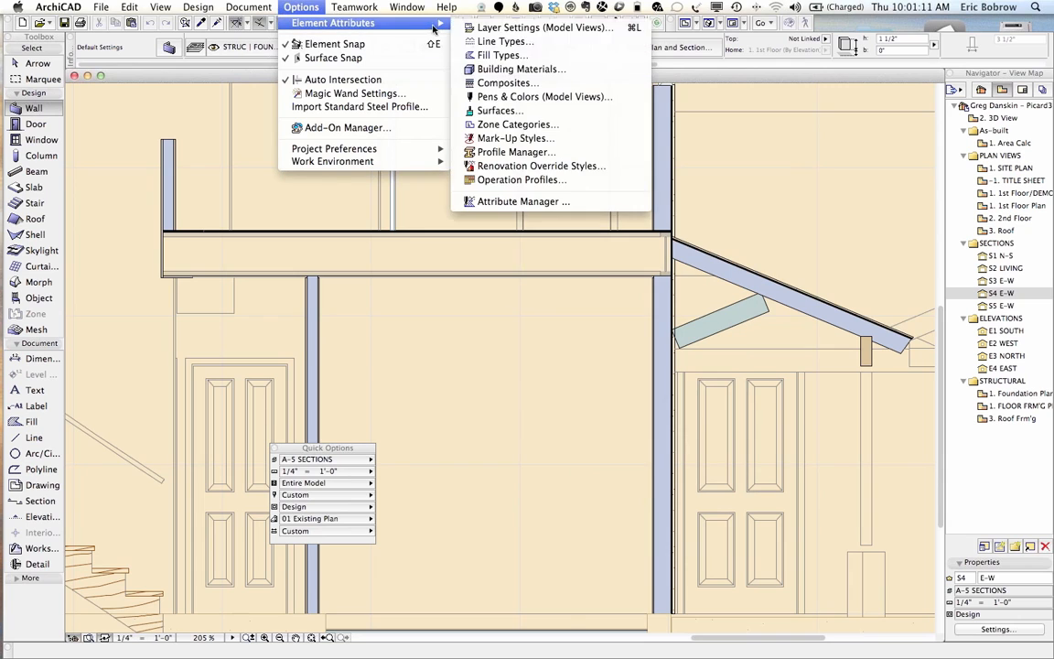
{"action": "left_click", "coordinate": [509, 68]}
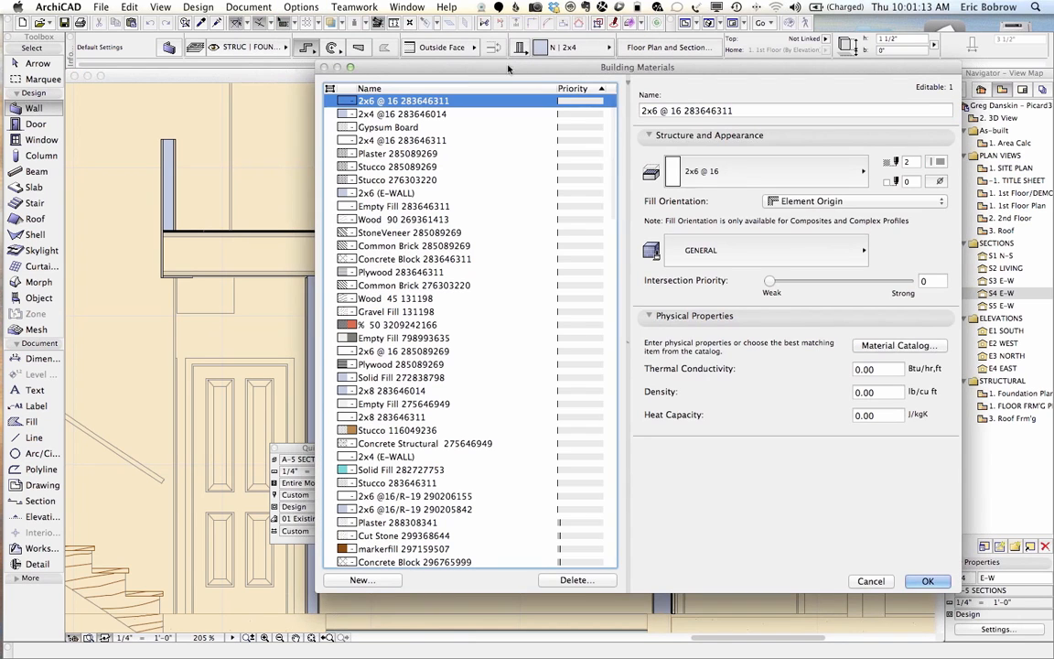
{"action": "left_click", "coordinate": [375, 88]}
{"action": "scroll", "coordinate": [513, 470], "scroll_direction": "down", "scroll_amount": 2}
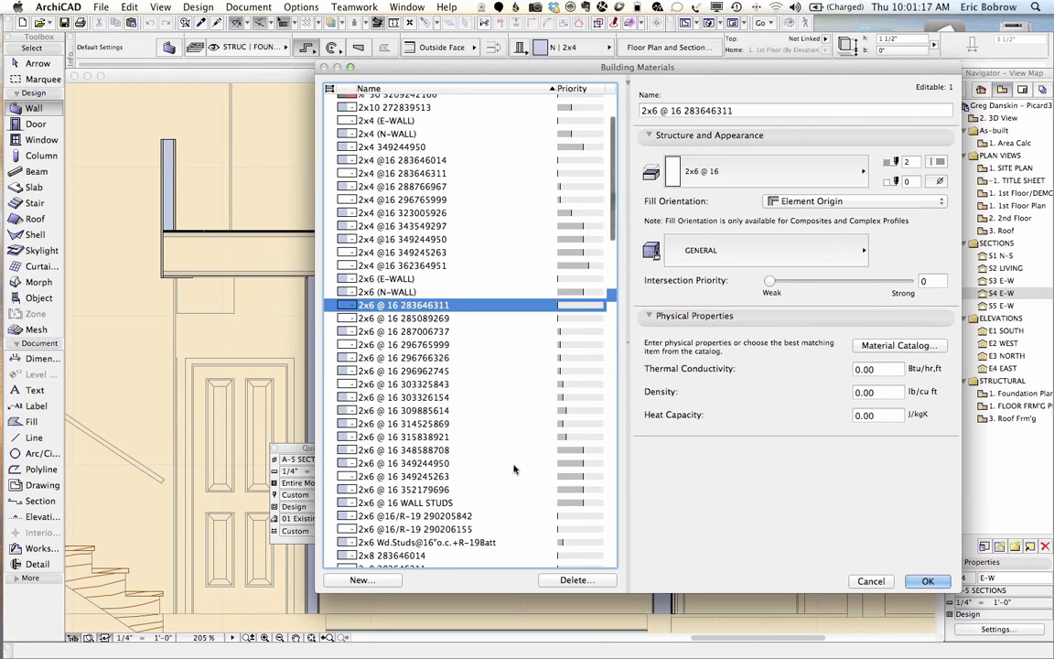
{"action": "scroll", "coordinate": [514, 469], "scroll_direction": "down", "scroll_amount": 1}
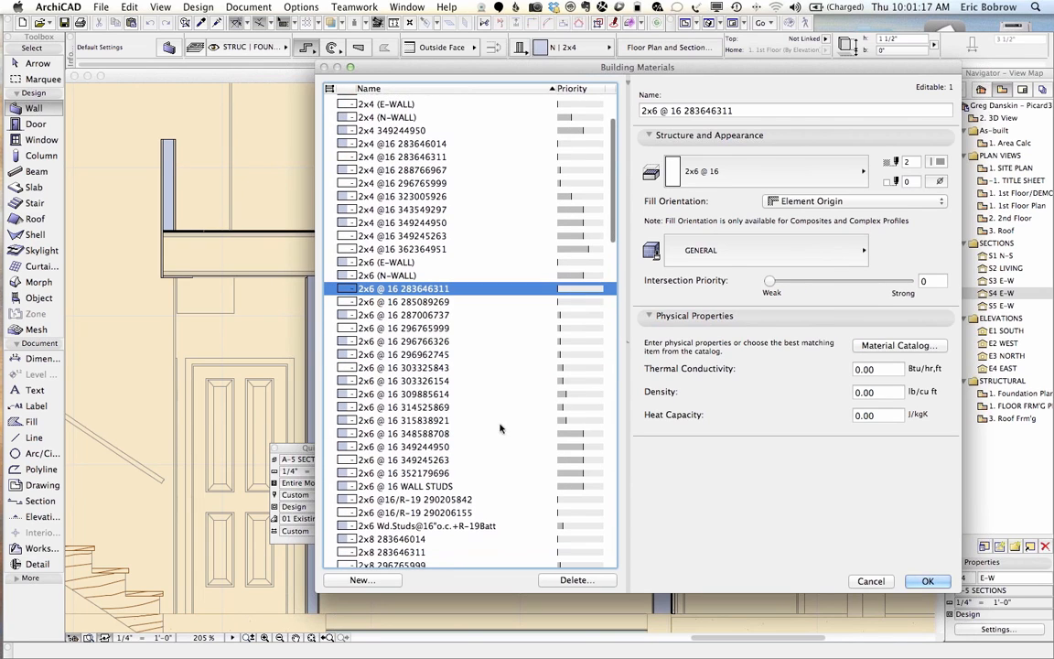
{"action": "left_click", "coordinate": [427, 473]}
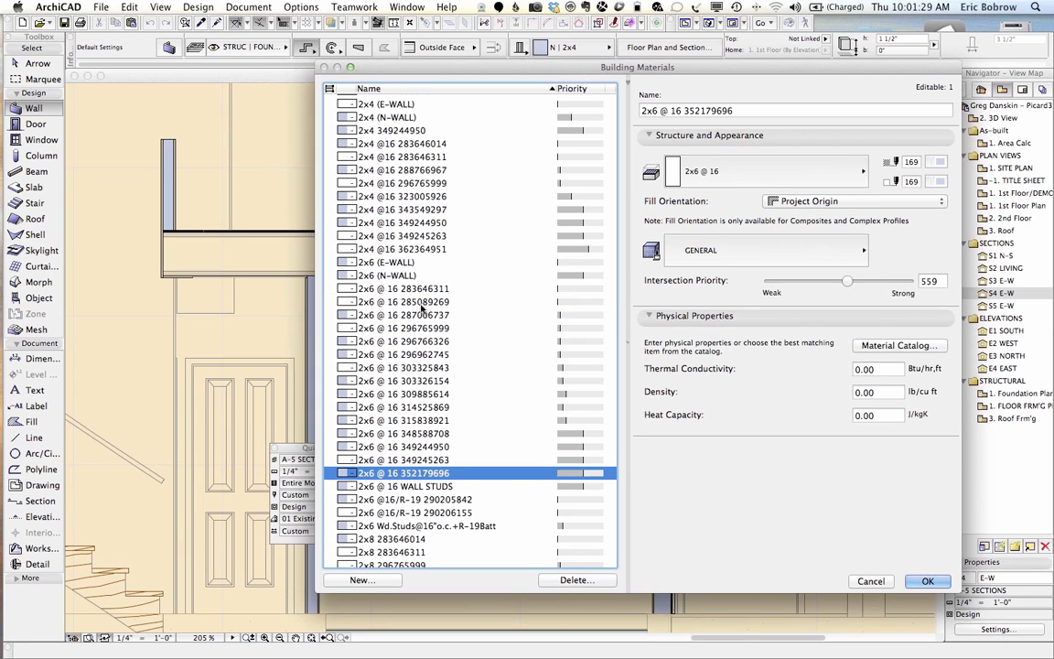
{"action": "left_click", "coordinate": [422, 304], "text": "shift"}
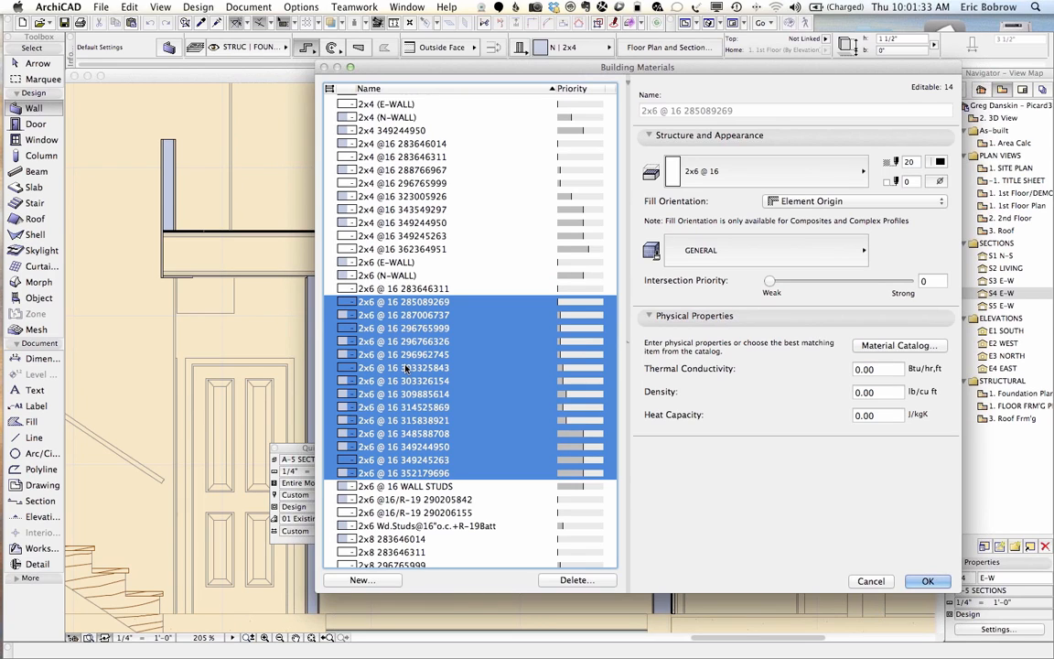
{"action": "left_click", "coordinate": [556, 580]}
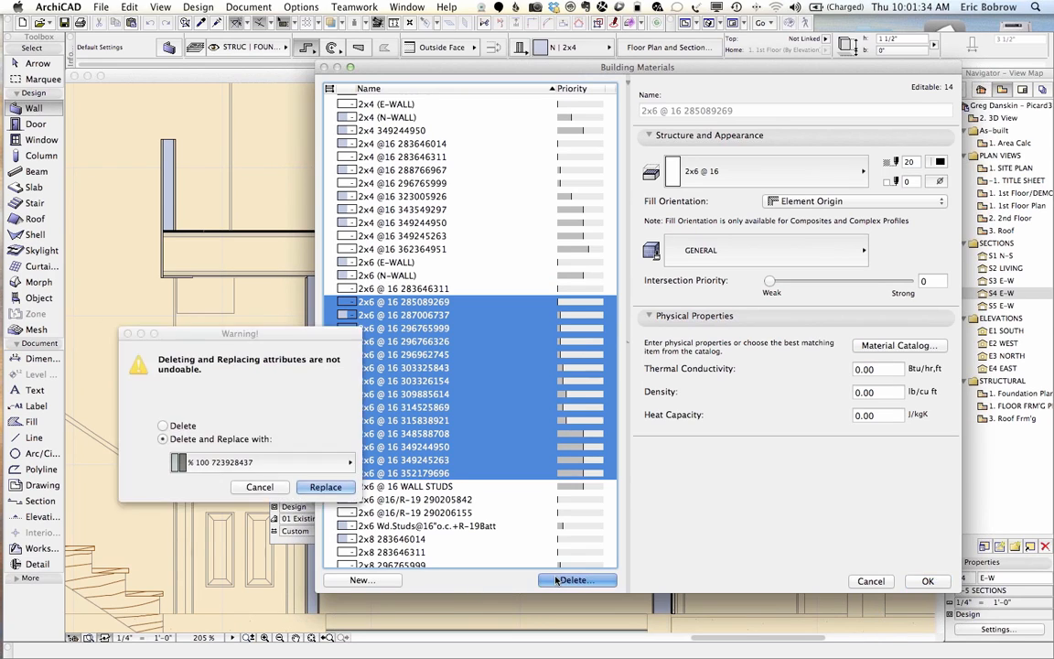
{"action": "left_click", "coordinate": [265, 462]}
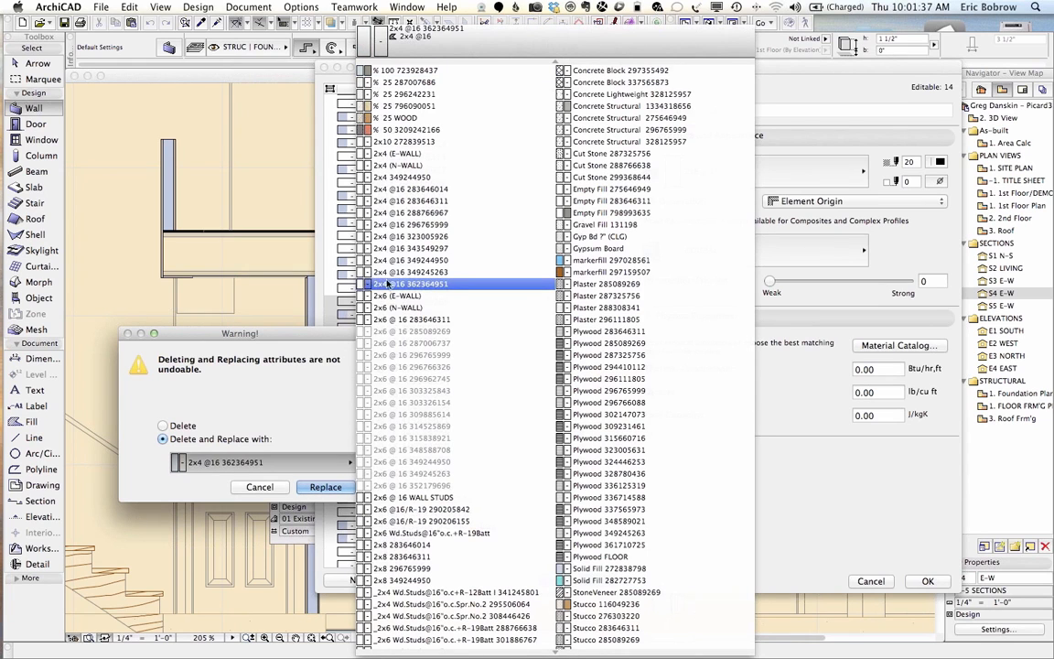
{"action": "left_click", "coordinate": [412, 320]}
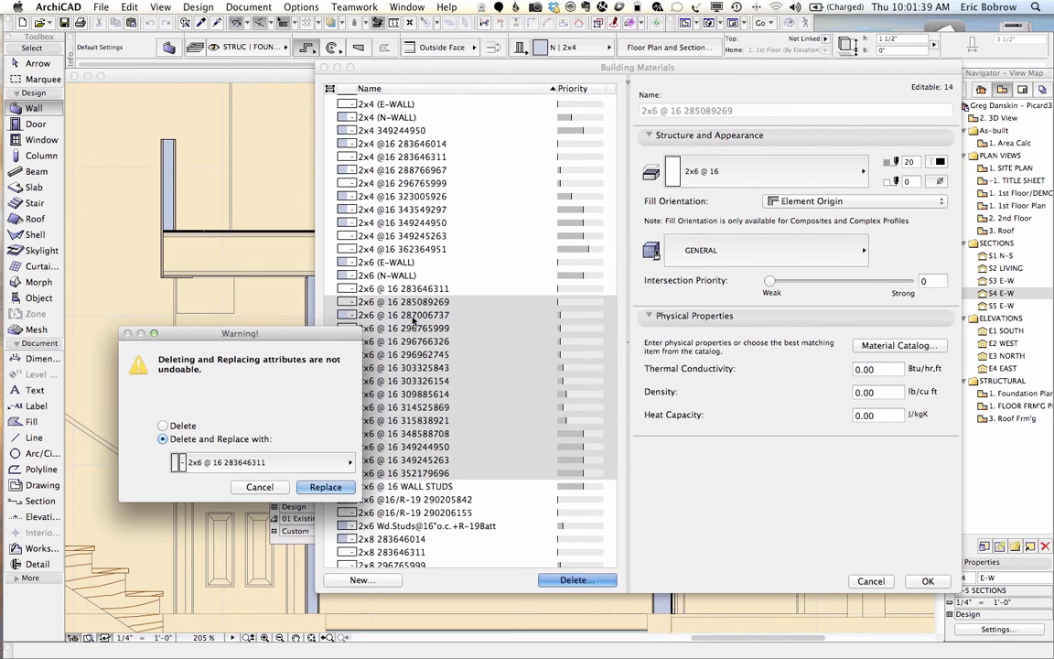
{"action": "left_click", "coordinate": [335, 492]}
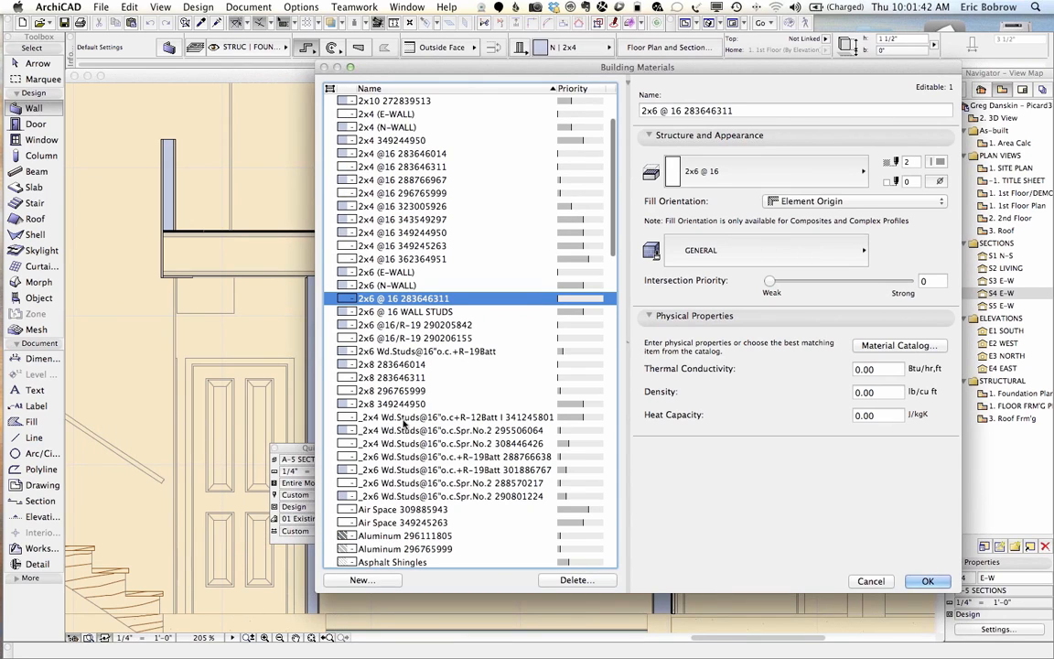
Compare the fills and pens of the four _2x6 Wd.Studs@16"o.c. building materials
{"action": "left_click", "coordinate": [395, 456]}
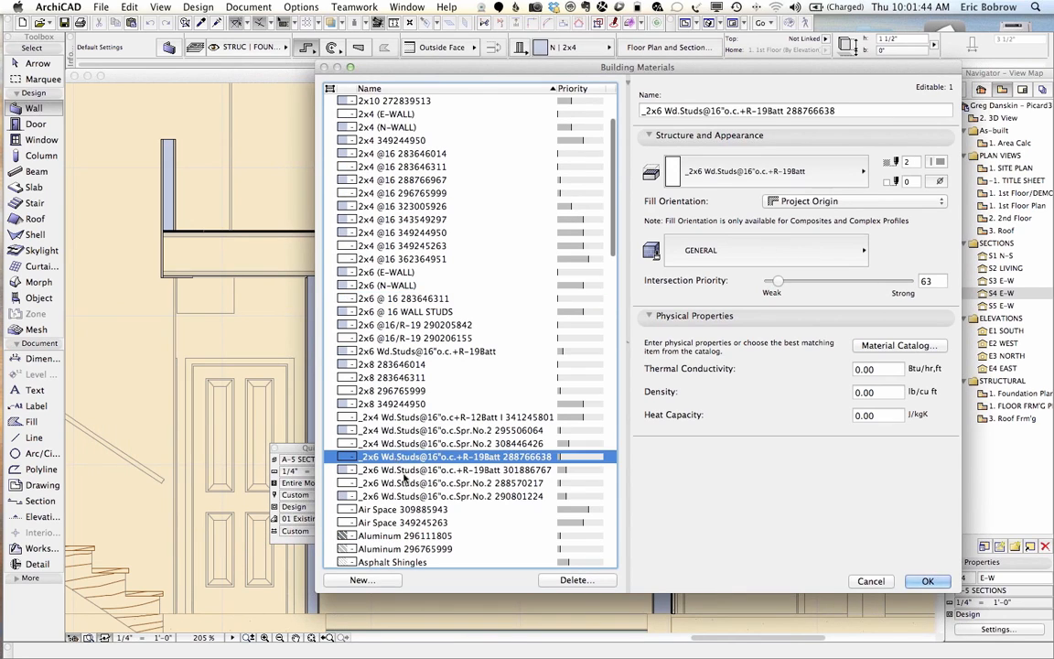
{"action": "left_click", "coordinate": [448, 495], "text": "shift"}
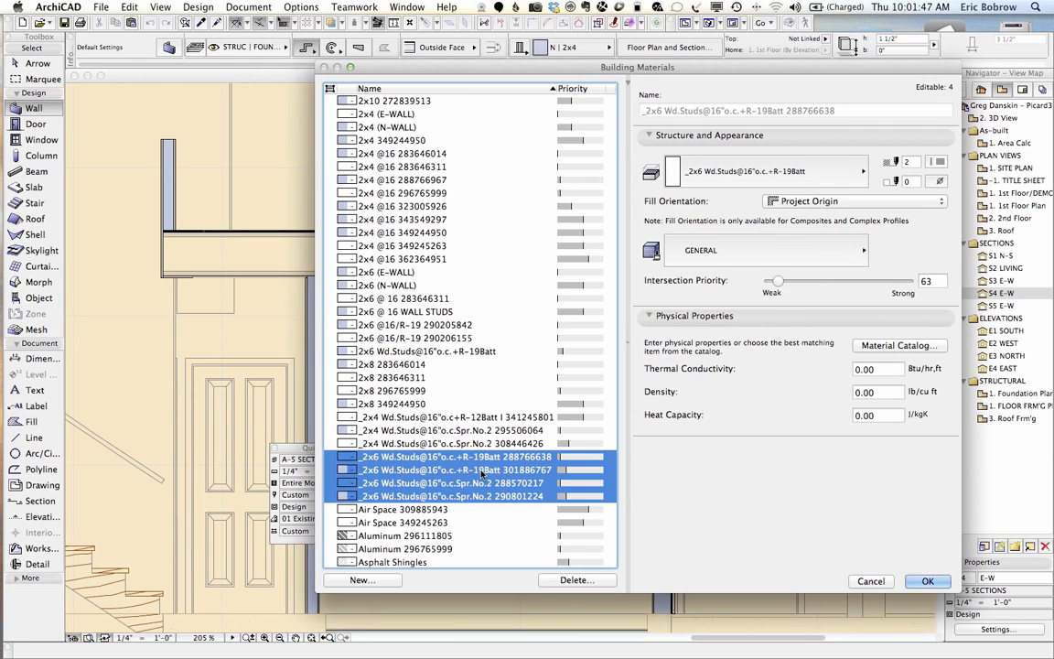
{"action": "left_click", "coordinate": [468, 497]}
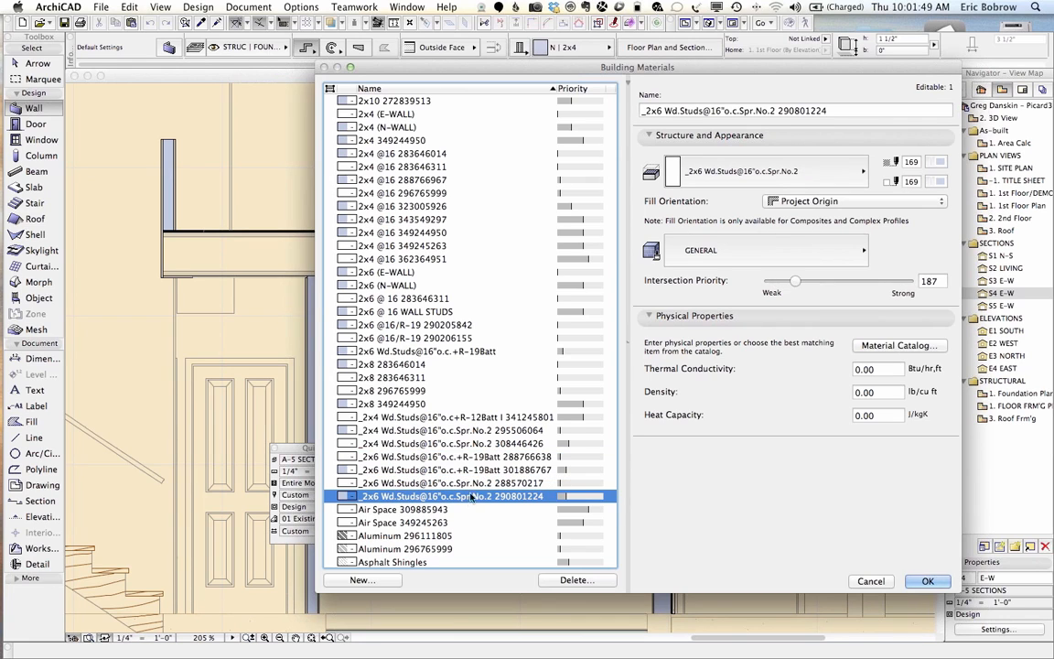
{"action": "left_click", "coordinate": [473, 470]}
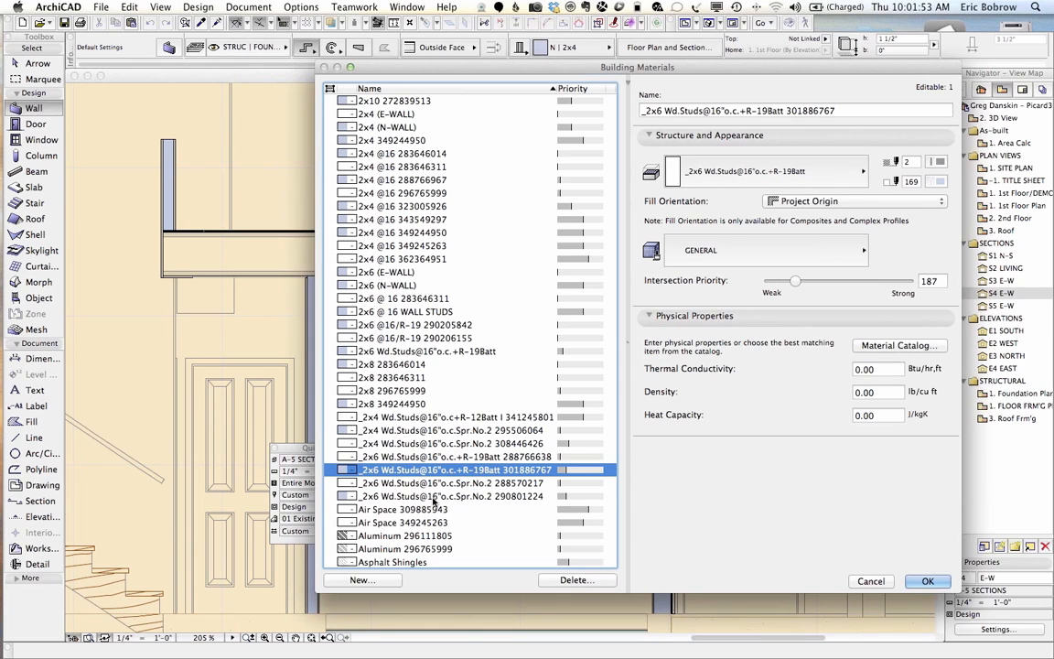
Delete the building material _2x6 Wd.Studs@16"o.c.Spr.No.2 290801224, replacing it with _2x6 Wd.Studs@16"o.c.Spr.No.2 288570217
{"action": "left_click", "coordinate": [375, 497]}
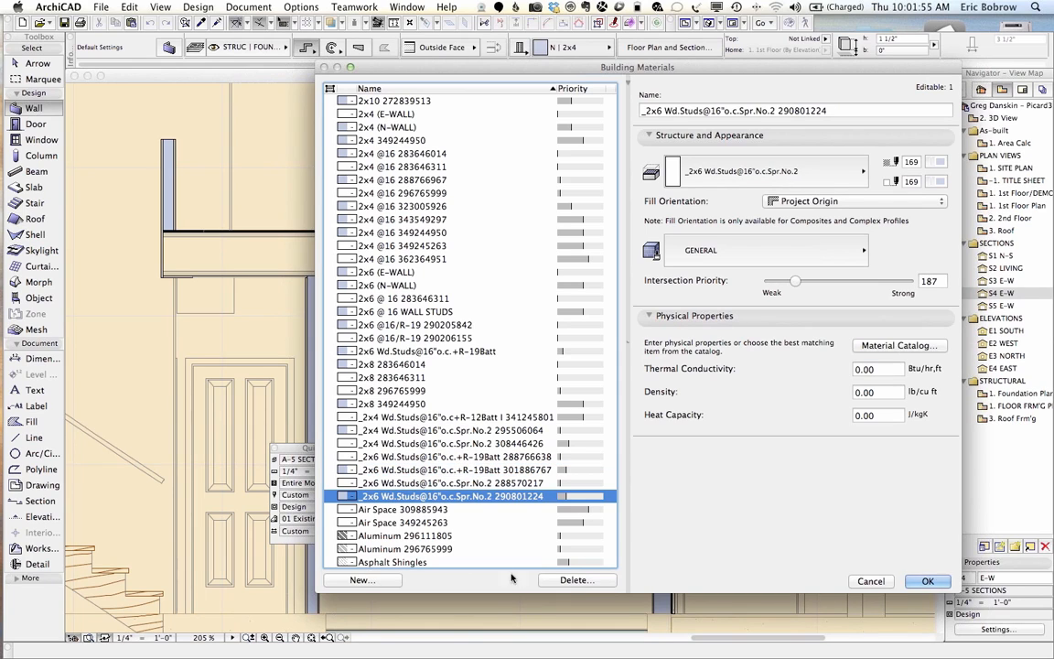
{"action": "left_click", "coordinate": [576, 580]}
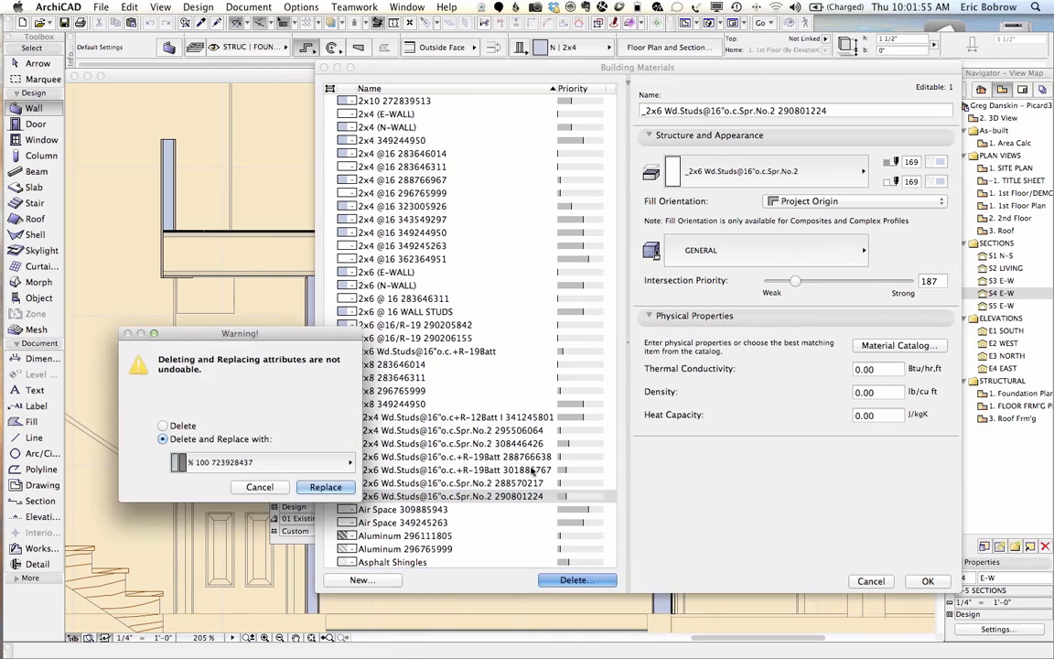
{"action": "left_click", "coordinate": [338, 465]}
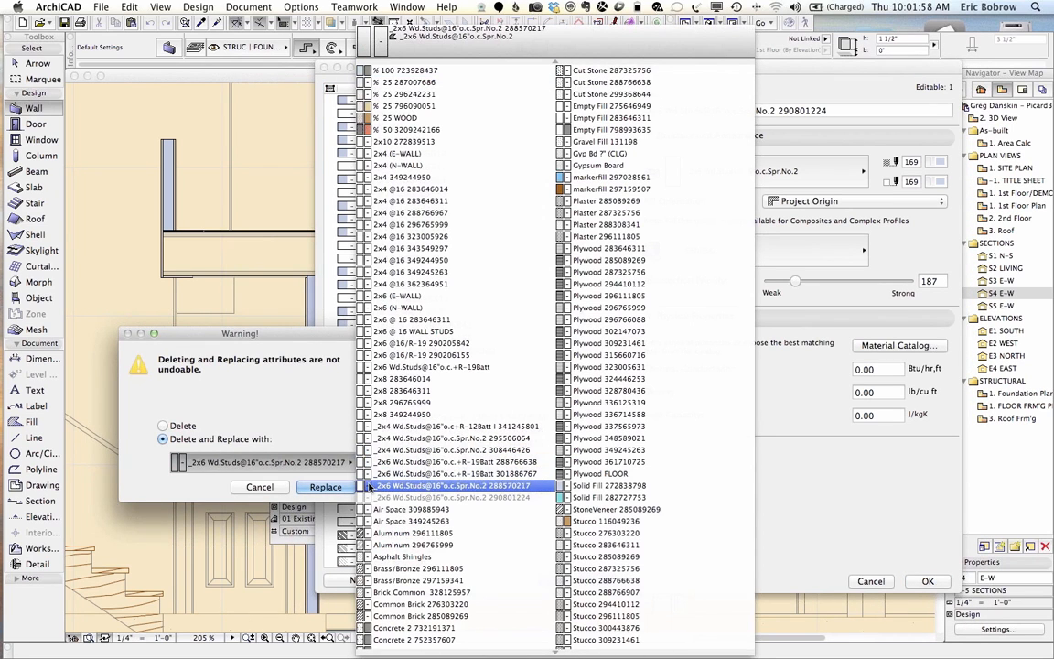
{"action": "left_click", "coordinate": [387, 485]}
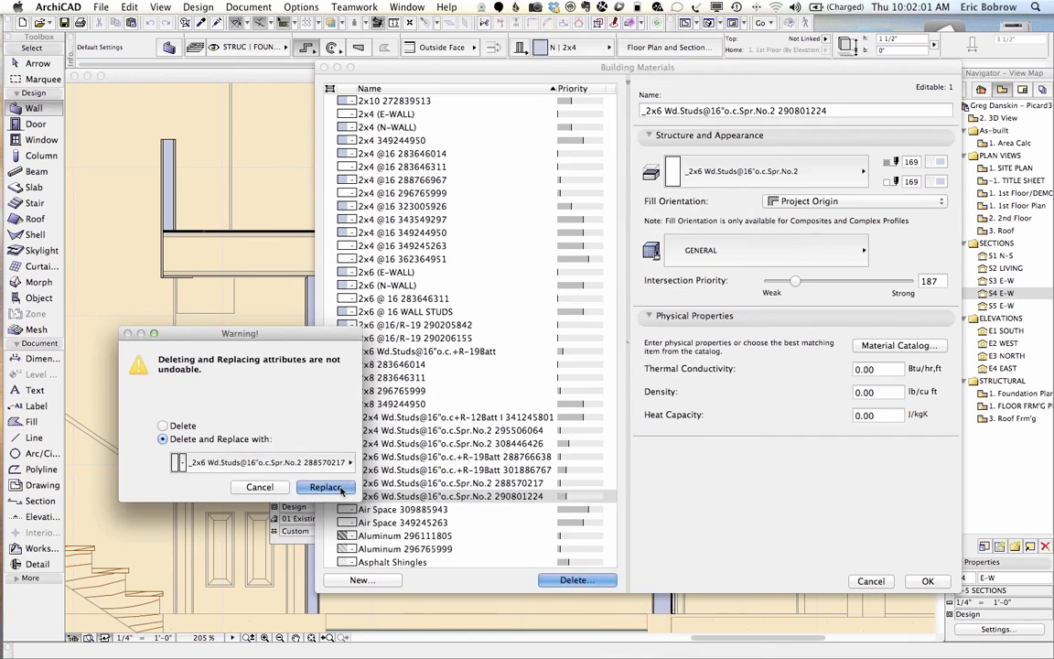
{"action": "left_click", "coordinate": [325, 487]}
Delete the building material _2x6 Wd.Studs@16"o.c.+R-19Batt 301886767, replacing it with _2x6 Wd.Studs@16"o.c.+R-19Batt 288766638
{"action": "left_click", "coordinate": [392, 470]}
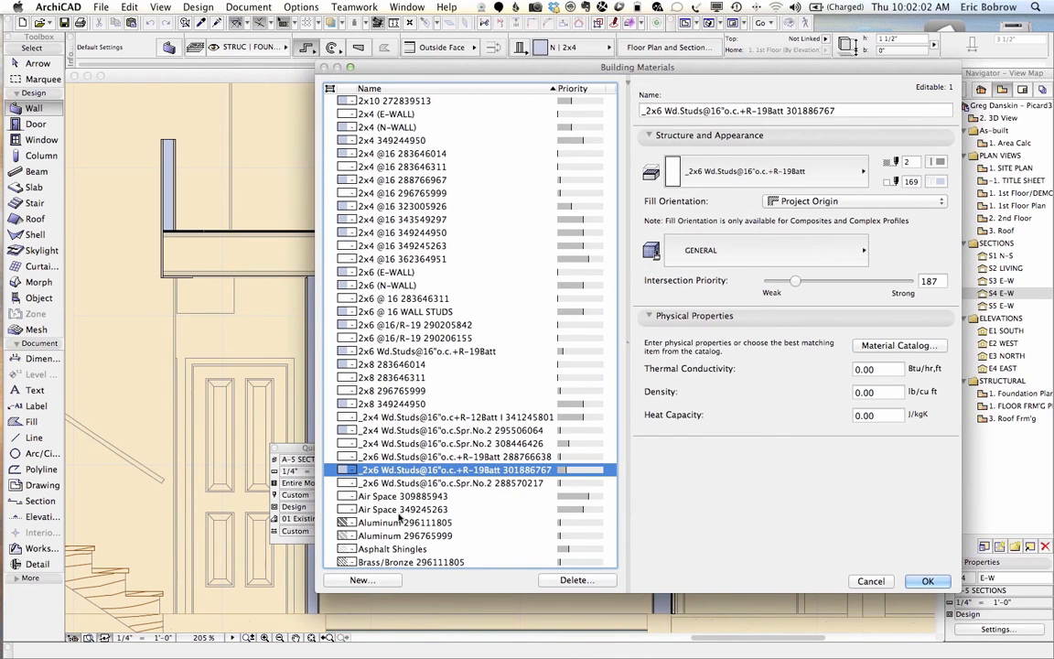
{"action": "left_click", "coordinate": [577, 580]}
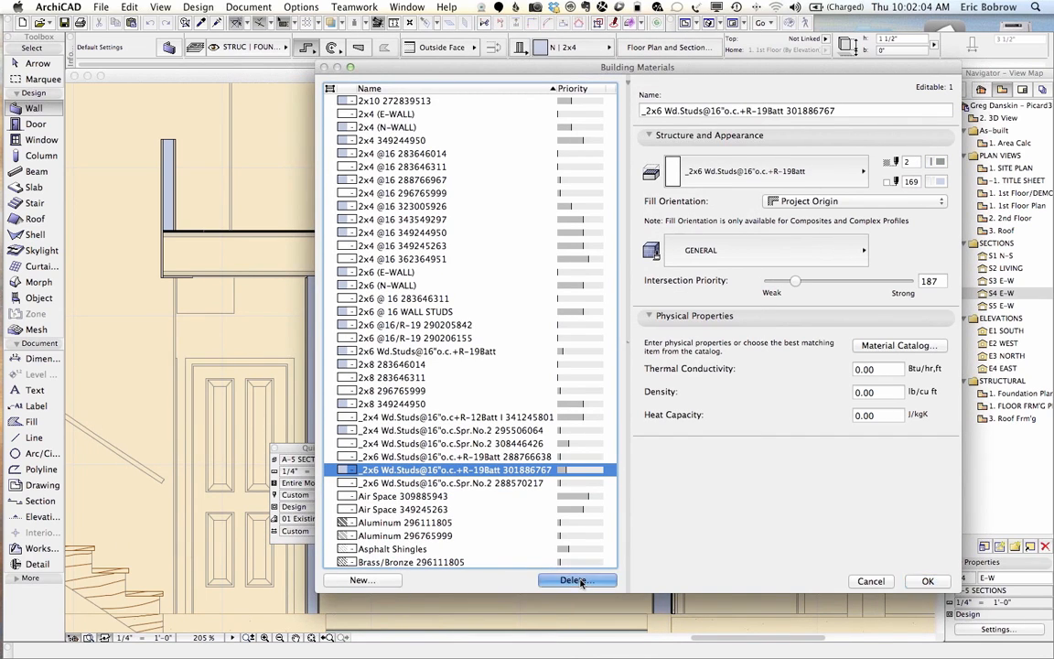
{"action": "left_click", "coordinate": [264, 464]}
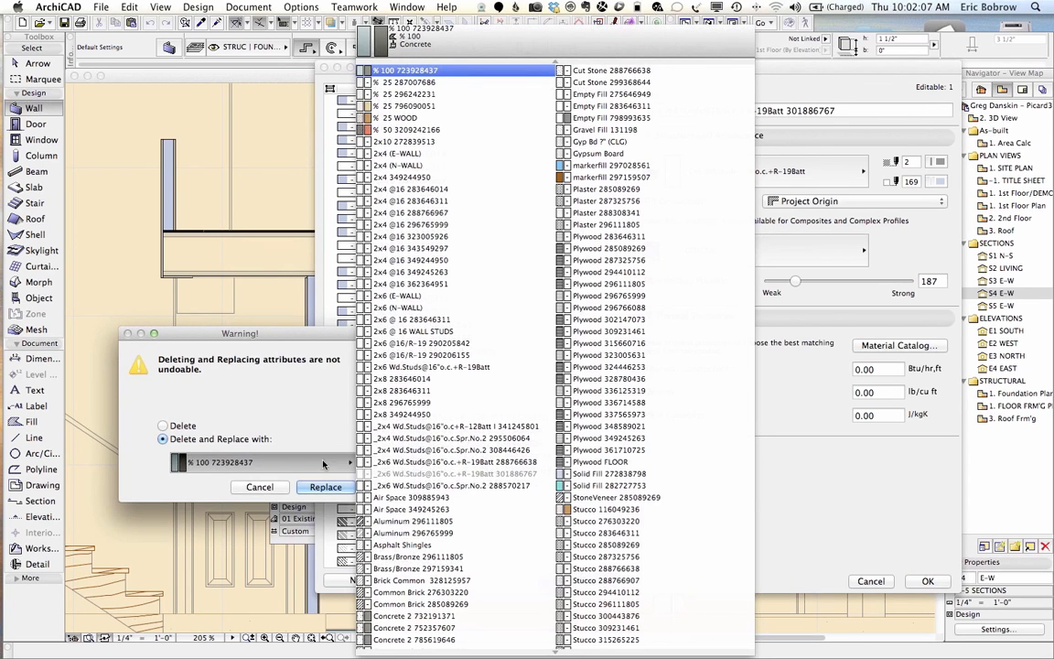
{"action": "left_click", "coordinate": [430, 462]}
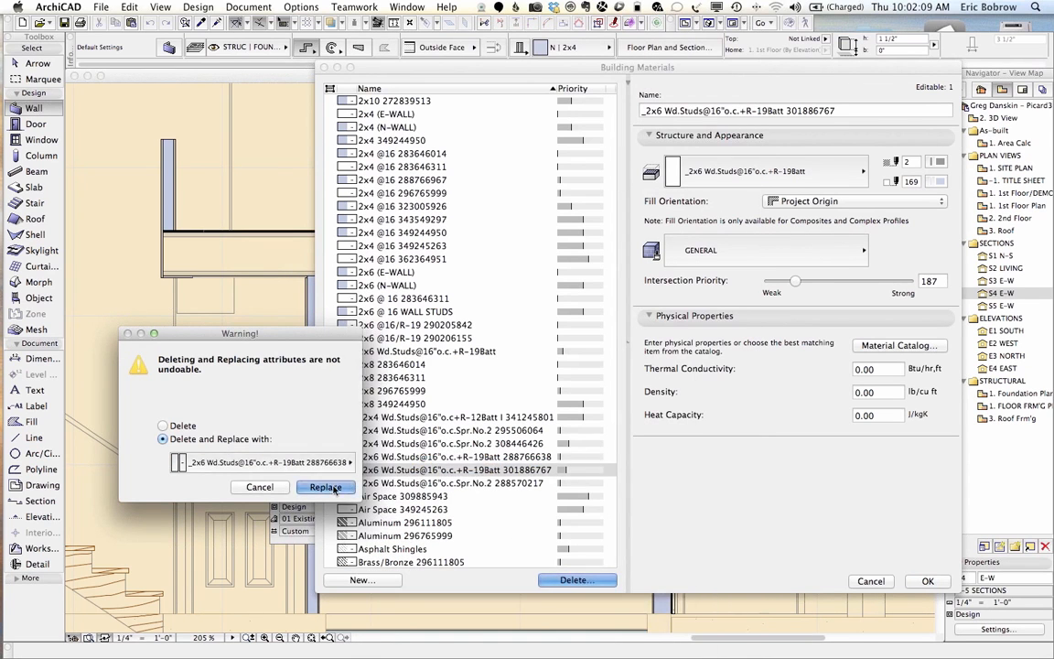
{"action": "left_click", "coordinate": [322, 487]}
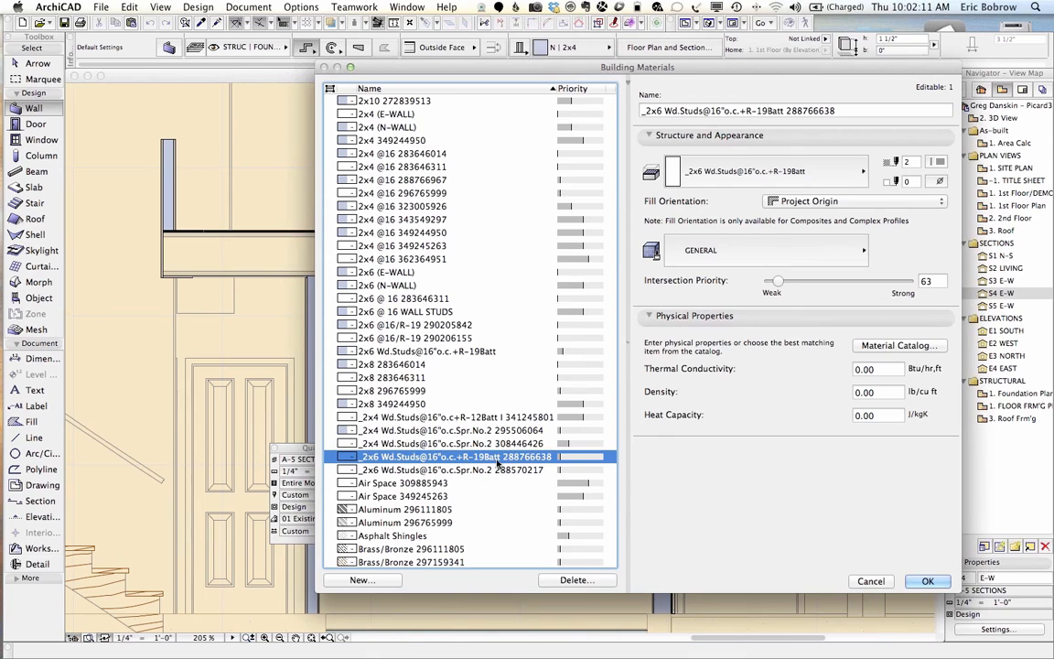
Remove the numeric suffix from the remaining R-19 batt material so it is named _2x6 Wd.Studs@16"o.c.+R-19Batt, and accept the building material changes
{"action": "left_click", "coordinate": [792, 107]}
{"action": "double_click", "coordinate": [792, 110]}
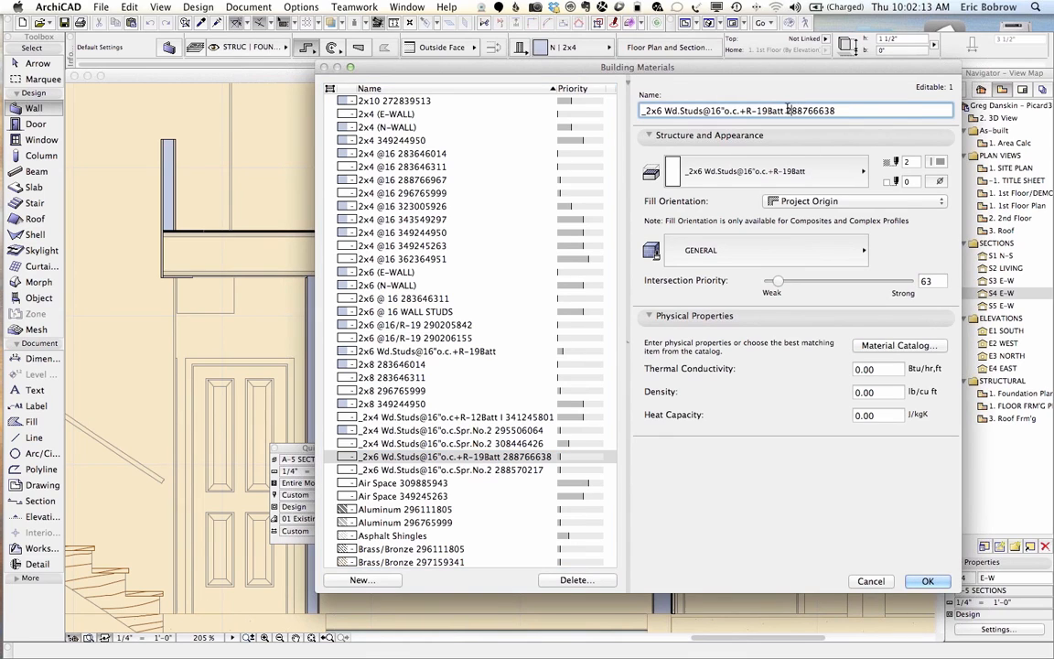
{"action": "key", "text": "BackSpace"}
{"action": "key", "text": "Return"}
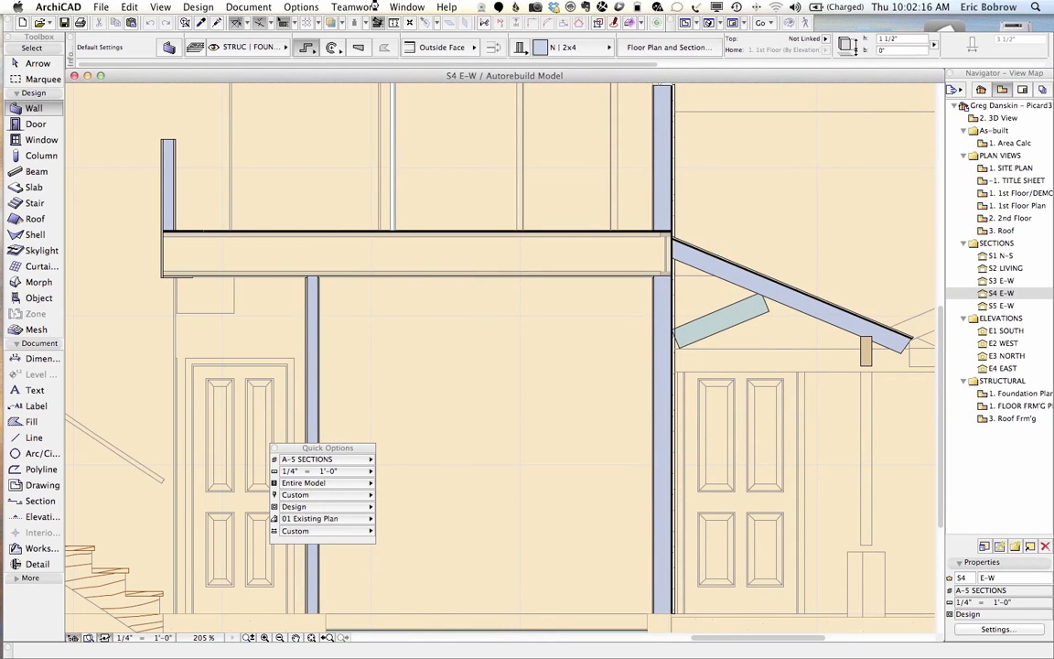
{"action": "left_click", "coordinate": [301, 6]}
{"action": "mouse_move", "coordinate": [366, 23]}
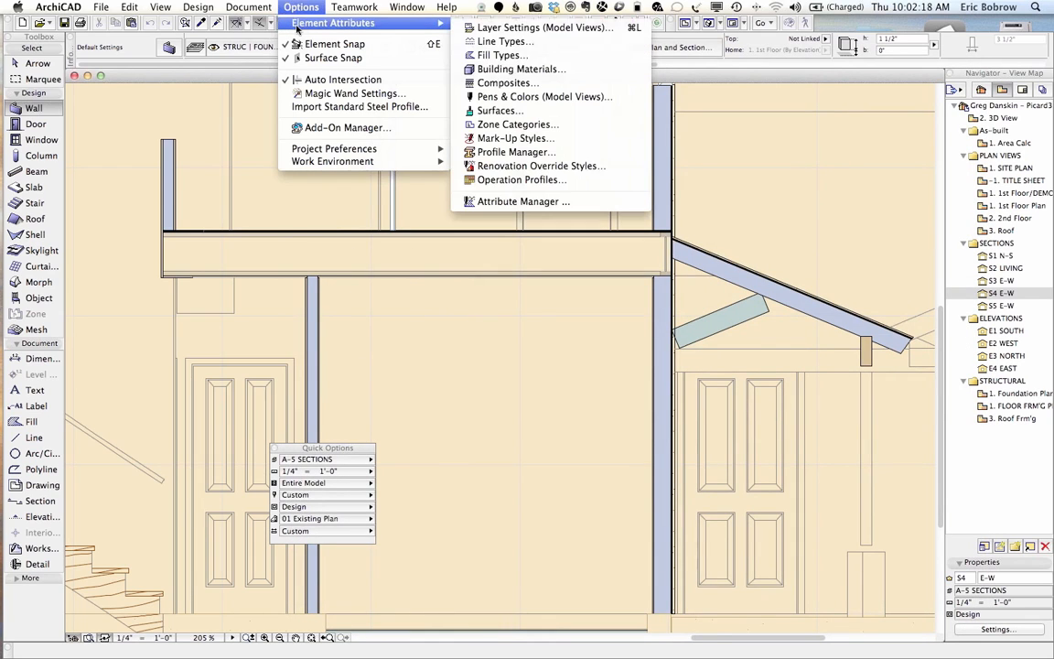
{"action": "left_click", "coordinate": [498, 71]}
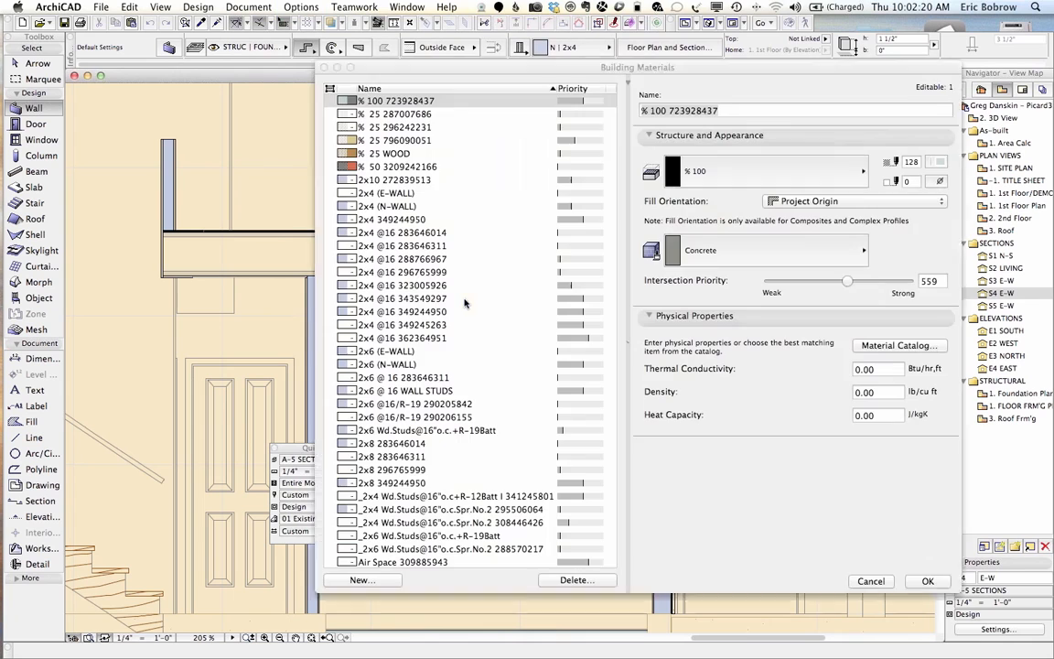
{"action": "scroll", "coordinate": [470, 365], "scroll_direction": "down", "scroll_amount": 3}
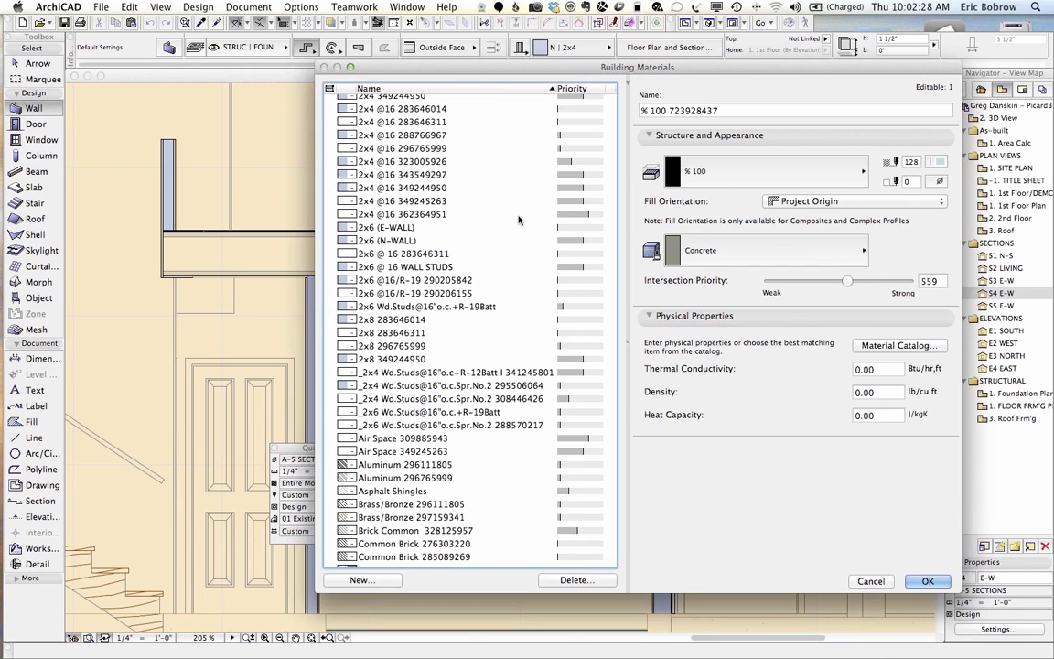
{"action": "scroll", "coordinate": [518, 219], "scroll_direction": "up", "scroll_amount": 5}
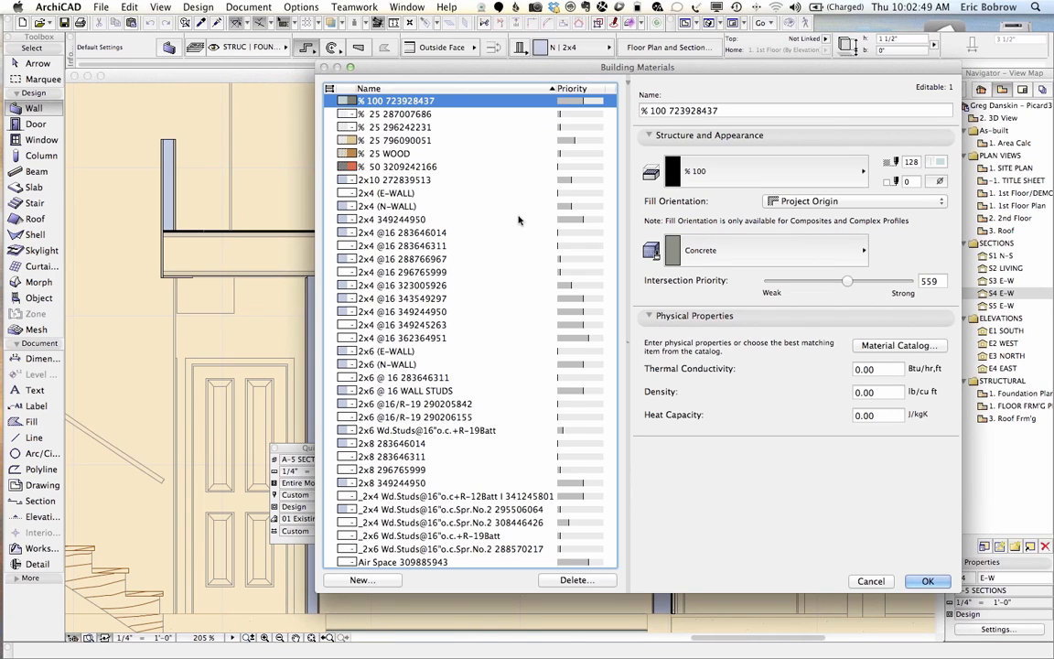
{"action": "left_click", "coordinate": [421, 338]}
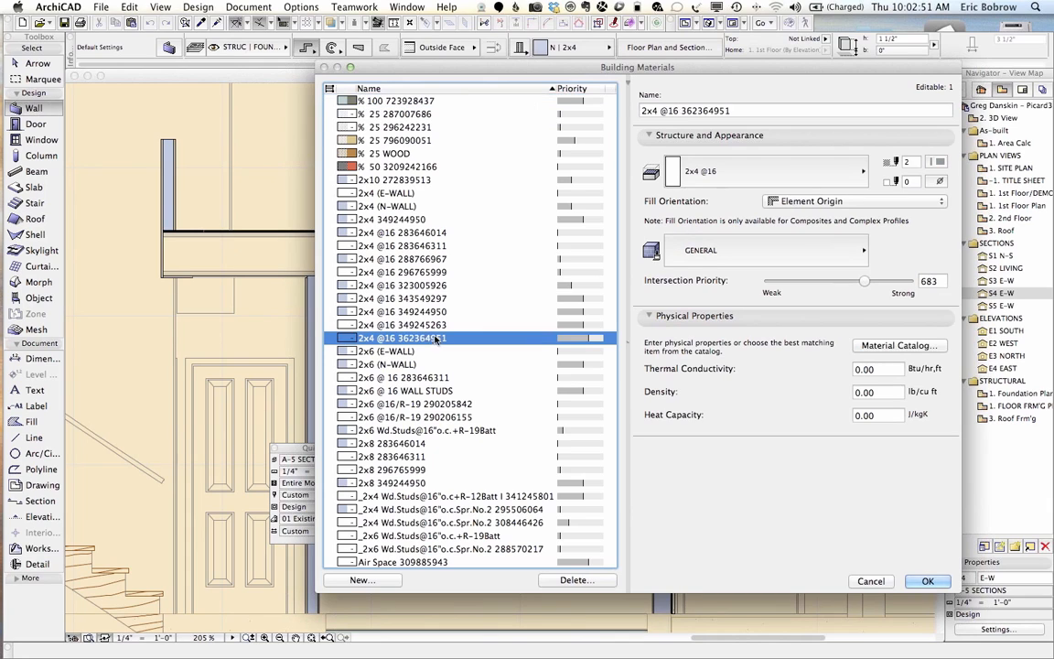
{"action": "left_click", "coordinate": [419, 245], "text": "shift"}
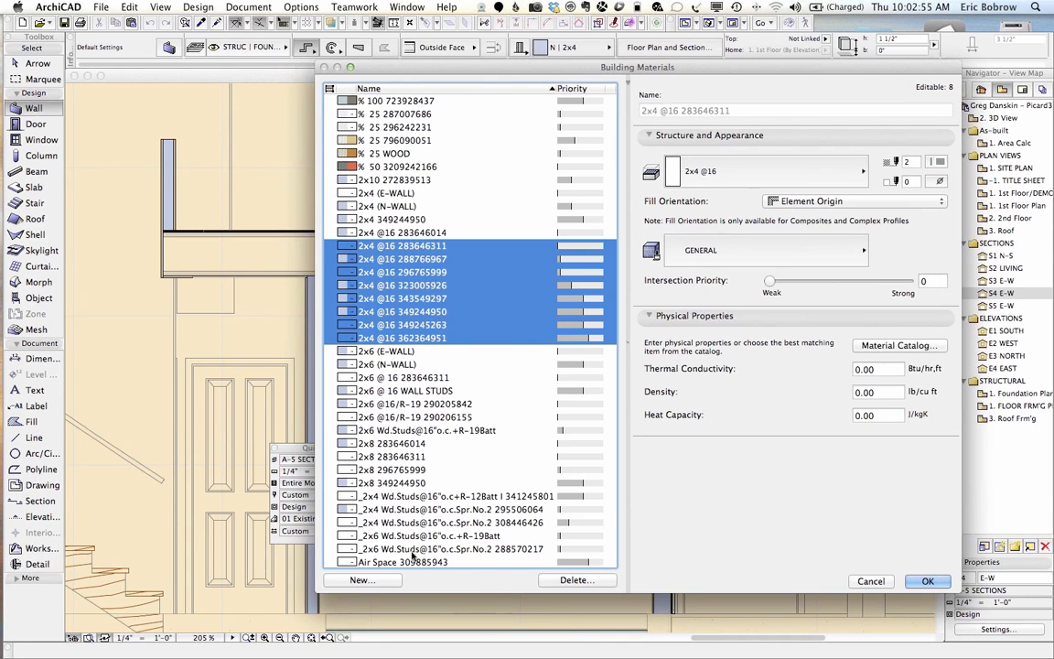
{"action": "left_click", "coordinate": [590, 577]}
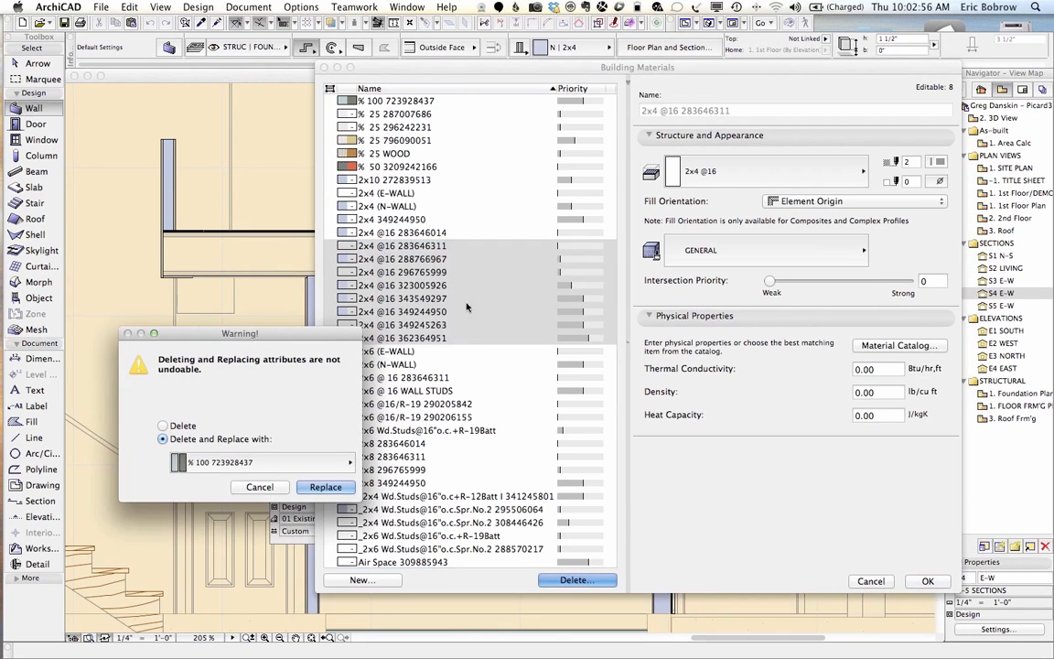
{"action": "left_click", "coordinate": [283, 460]}
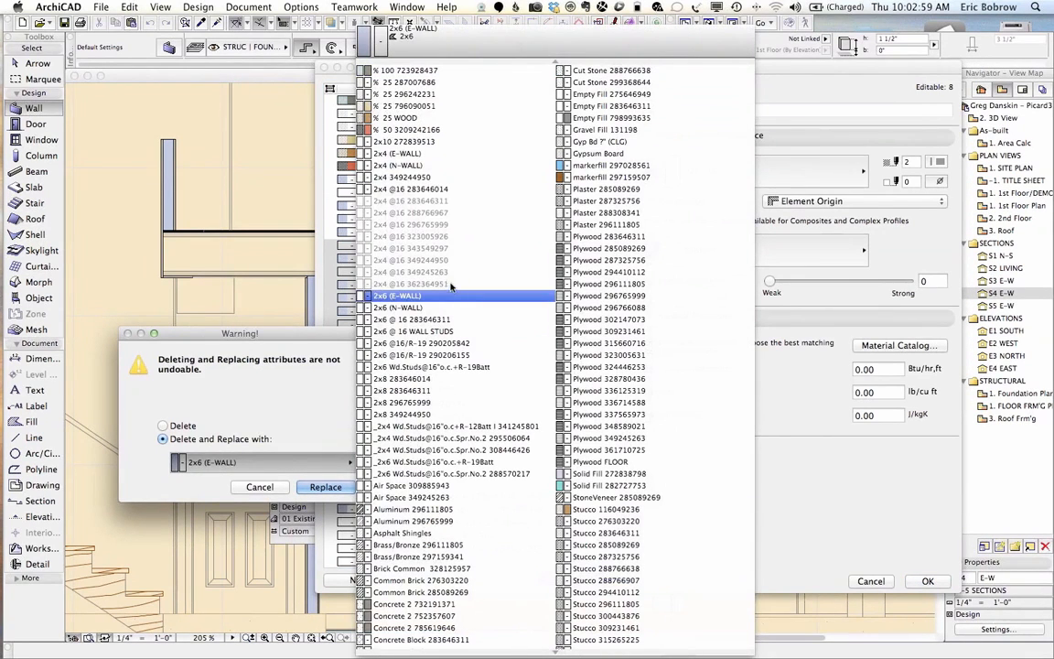
{"action": "left_click", "coordinate": [437, 188]}
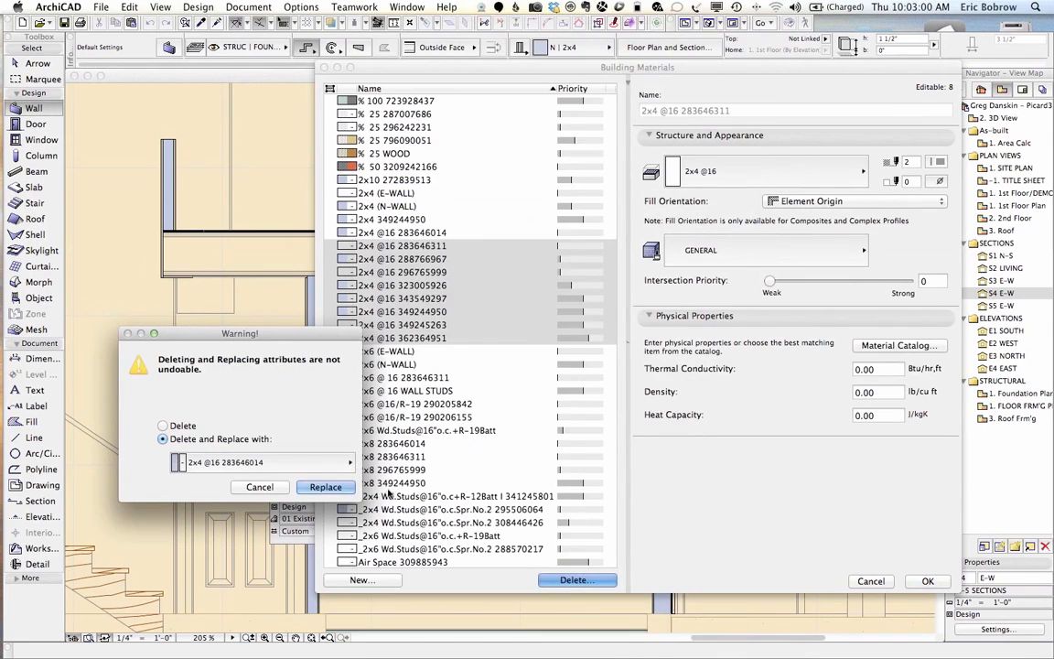
{"action": "left_click", "coordinate": [324, 488]}
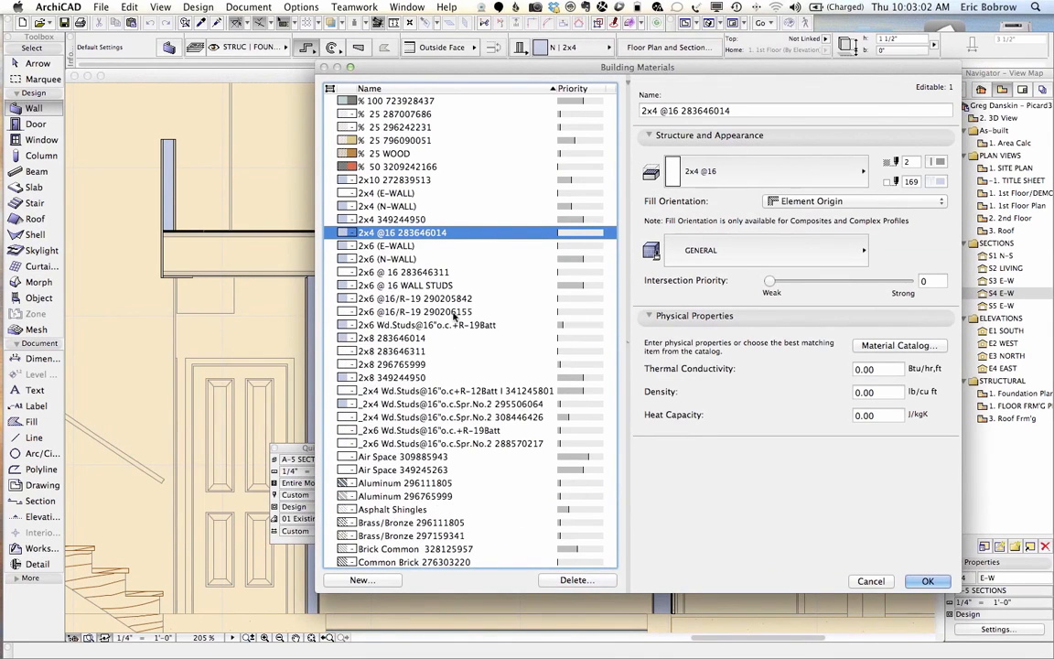
{"action": "scroll", "coordinate": [428, 366], "scroll_direction": "down", "scroll_amount": 10}
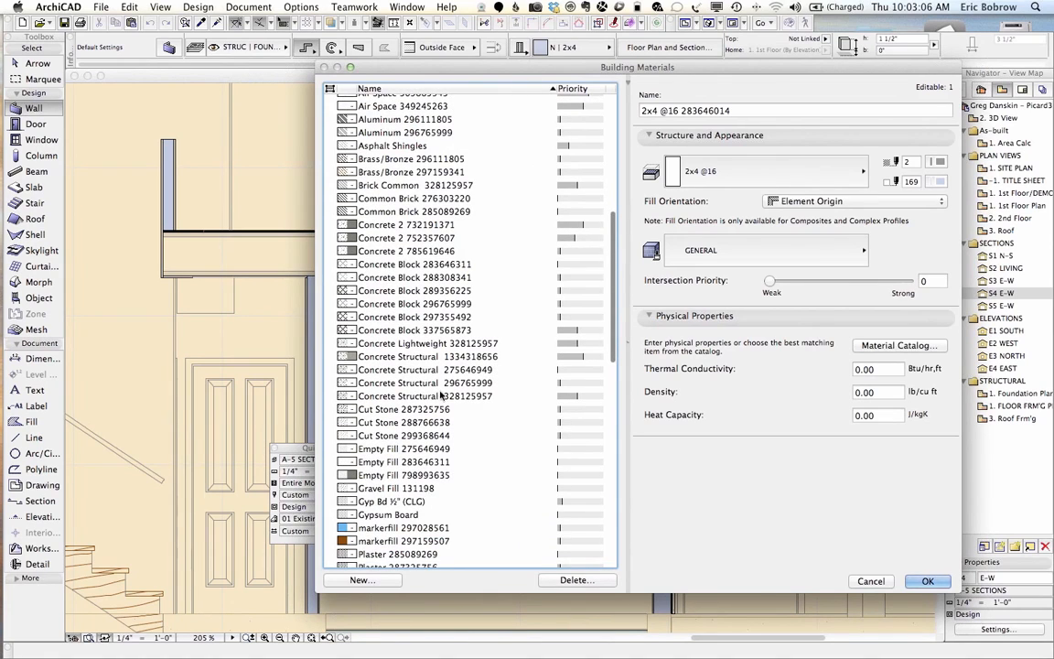
{"action": "scroll", "coordinate": [426, 394], "scroll_direction": "down", "scroll_amount": 1}
{"action": "left_click", "coordinate": [425, 388]}
{"action": "left_click", "coordinate": [426, 362], "text": "shift"}
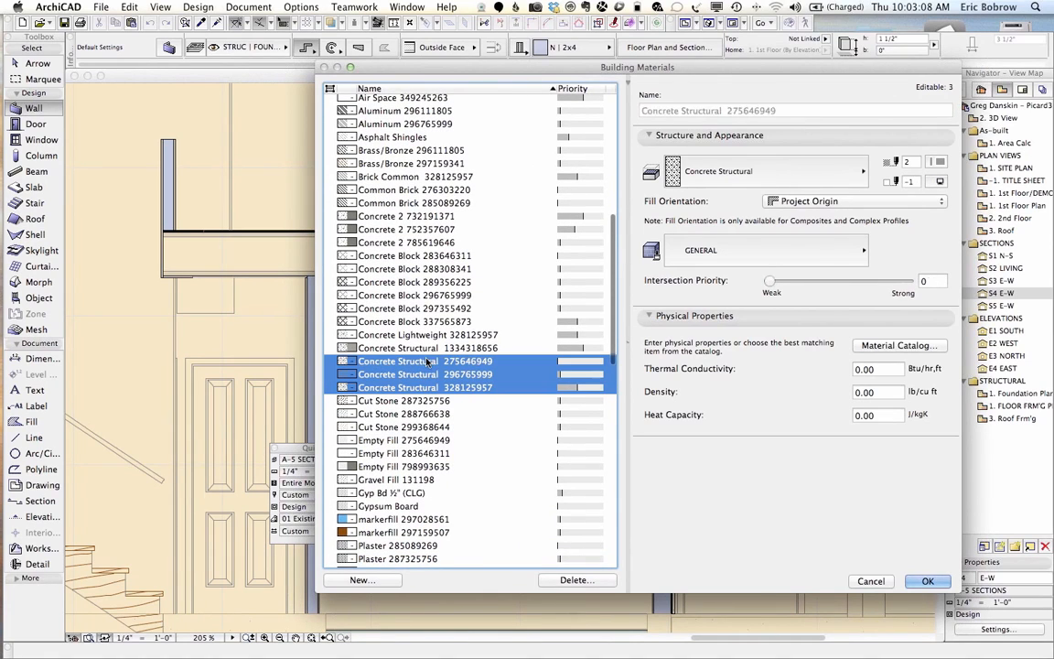
{"action": "left_click", "coordinate": [576, 580]}
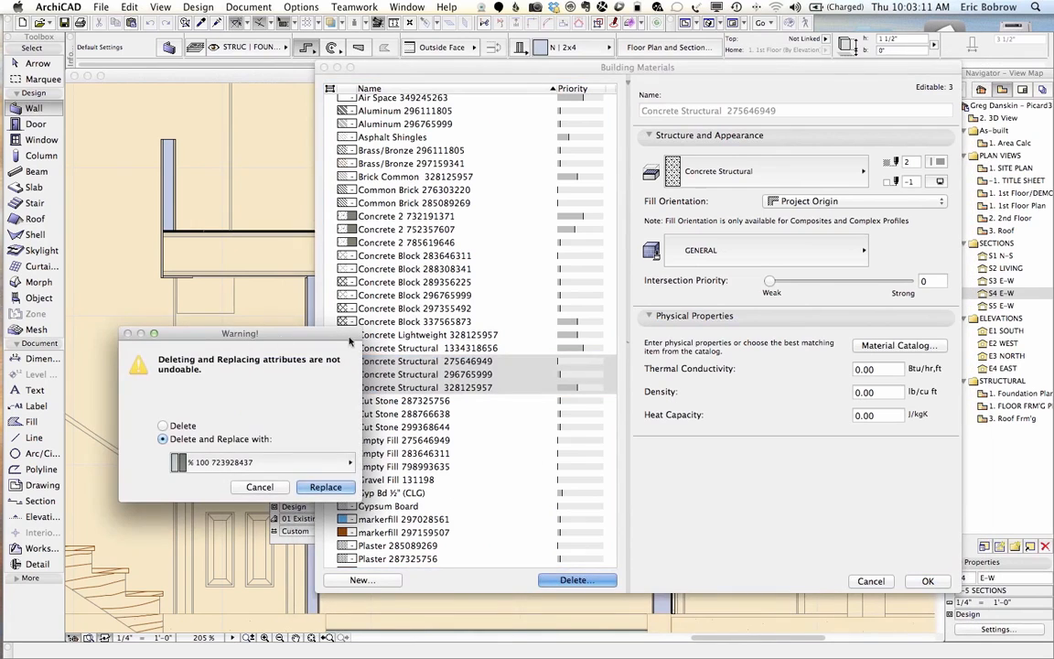
{"action": "left_click", "coordinate": [236, 462]}
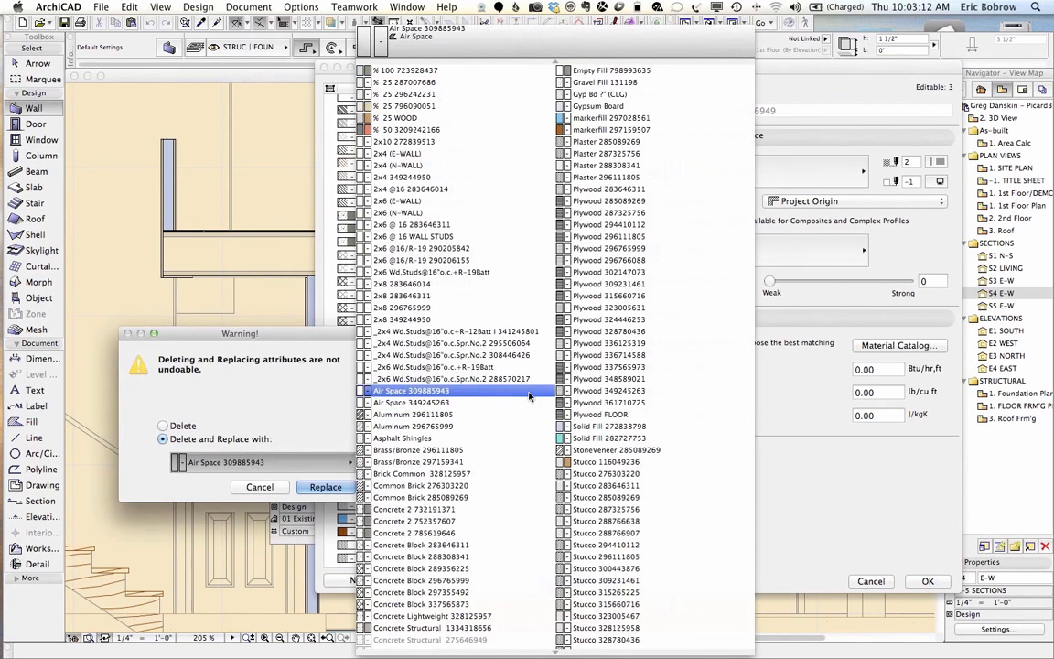
{"action": "scroll", "coordinate": [476, 590], "scroll_direction": "down", "scroll_amount": 2}
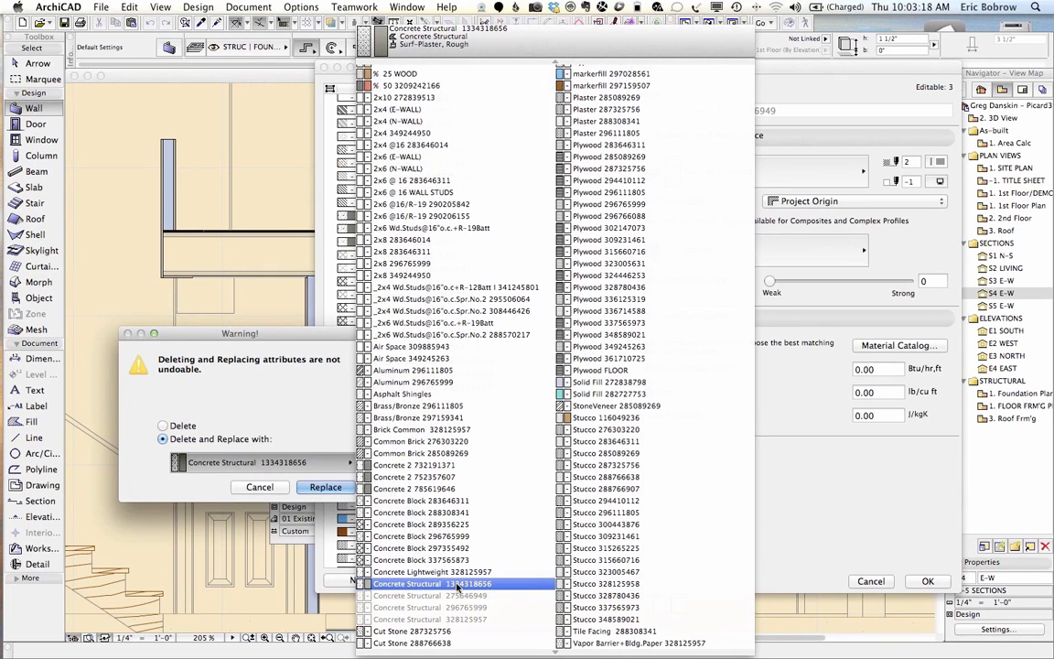
{"action": "left_click", "coordinate": [457, 584]}
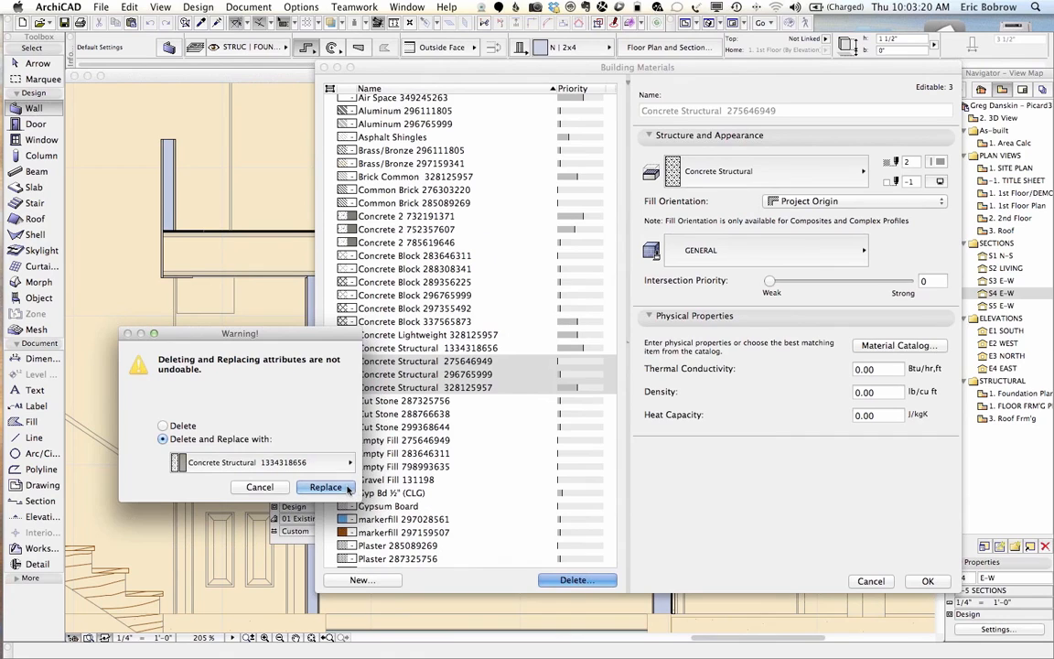
{"action": "left_click", "coordinate": [351, 490]}
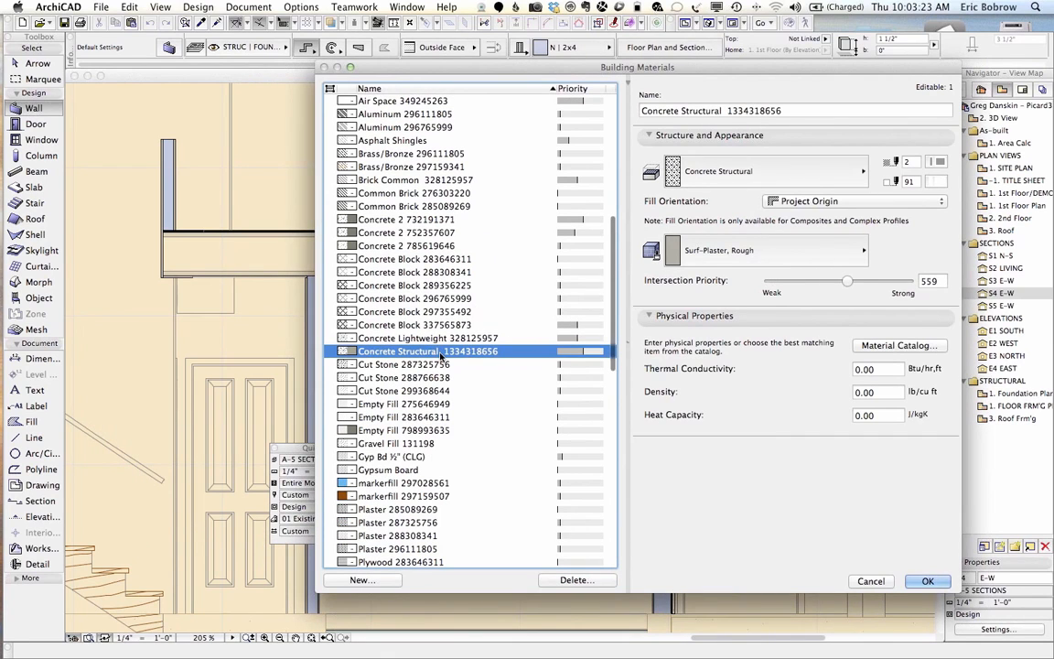
Delete the building materials from Concrete Block 288308341 through Concrete Block 337565873, replacing them with Concrete Block 283646311
{"action": "left_click", "coordinate": [441, 326]}
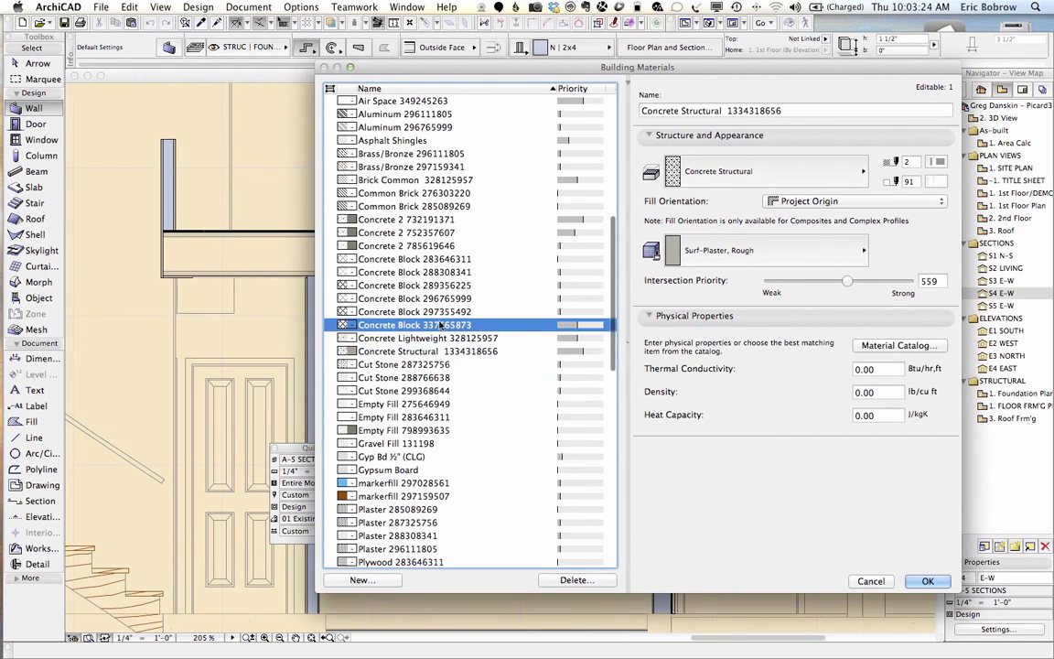
{"action": "left_click", "coordinate": [428, 272], "text": "shift"}
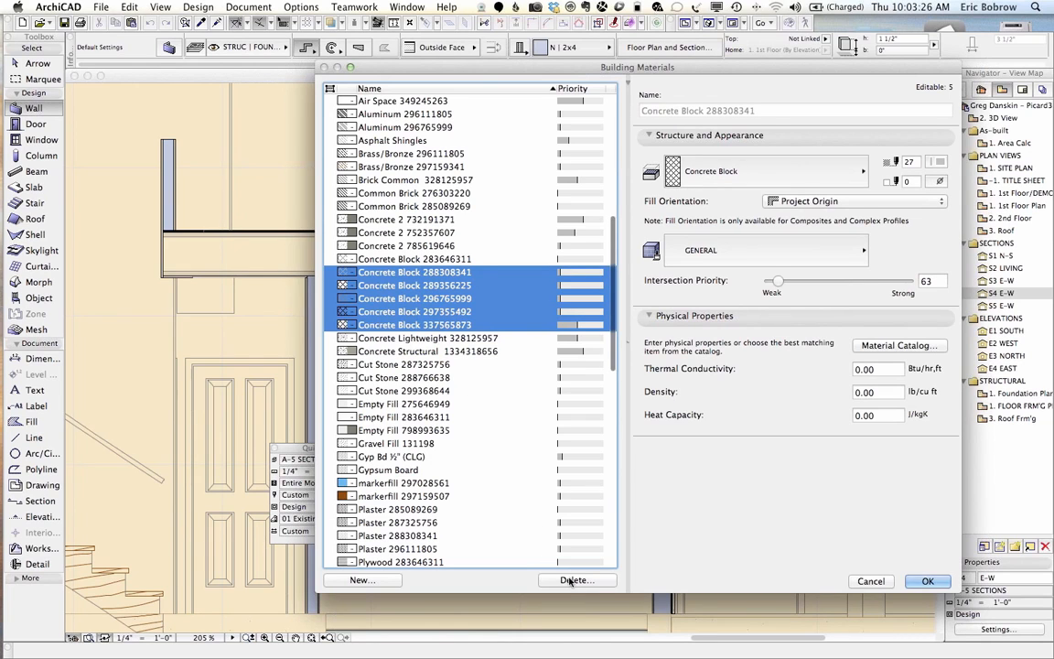
{"action": "left_click", "coordinate": [576, 579]}
{"action": "left_click", "coordinate": [265, 463]}
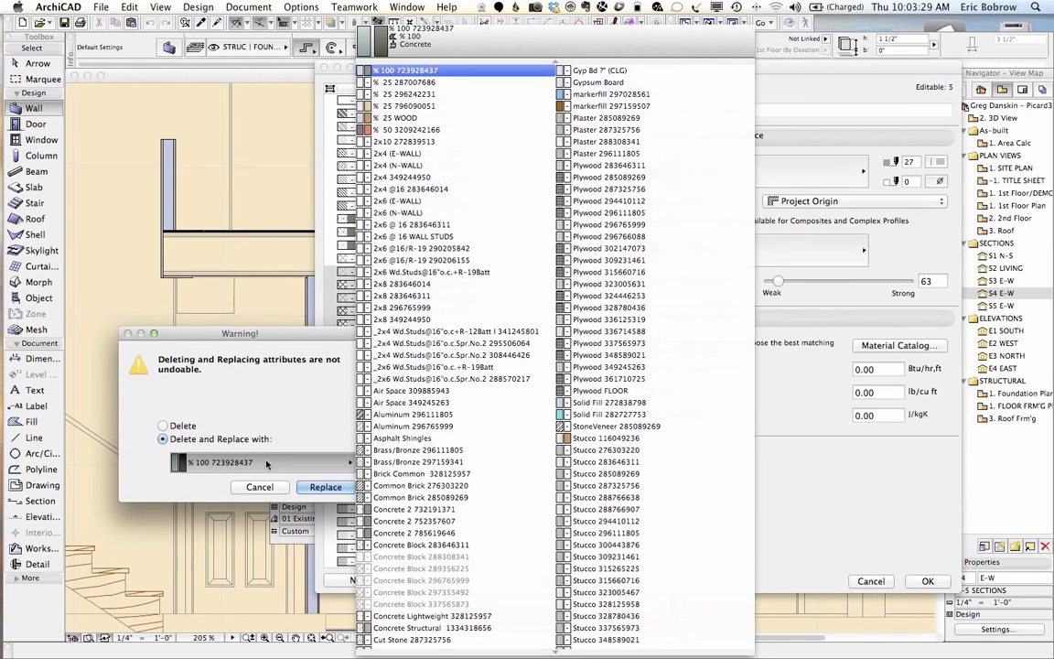
{"action": "left_click", "coordinate": [446, 545]}
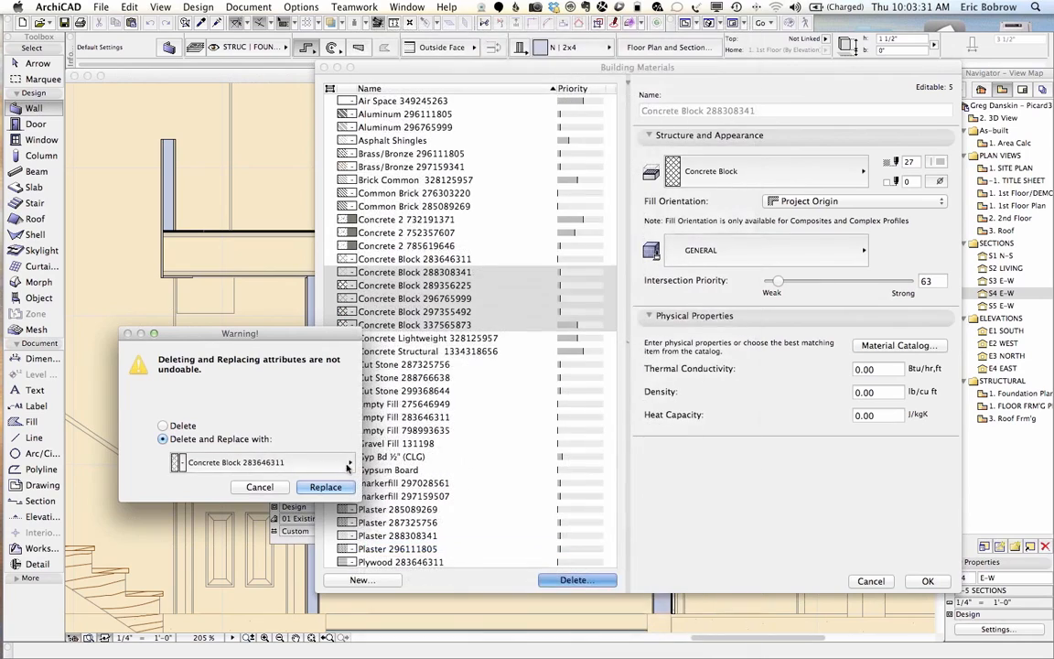
{"action": "left_click", "coordinate": [327, 487]}
Delete the building materials Plywood 285089269 through Plywood 361710725, replacing them with Plywood 283646311
{"action": "scroll", "coordinate": [431, 330], "scroll_direction": "down", "scroll_amount": 6}
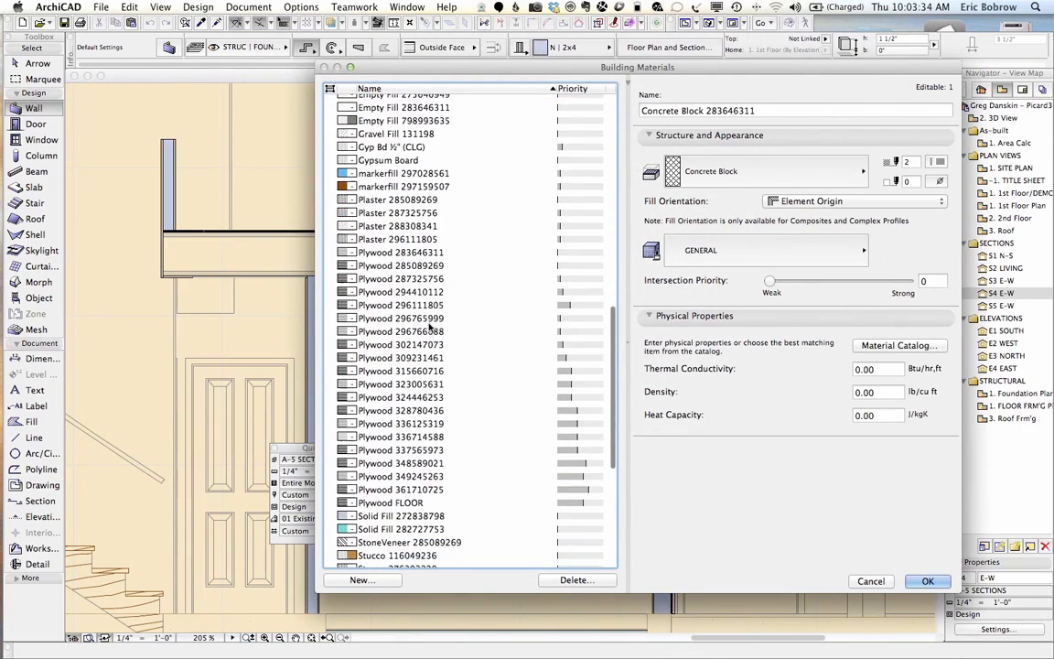
{"action": "left_click", "coordinate": [394, 489]}
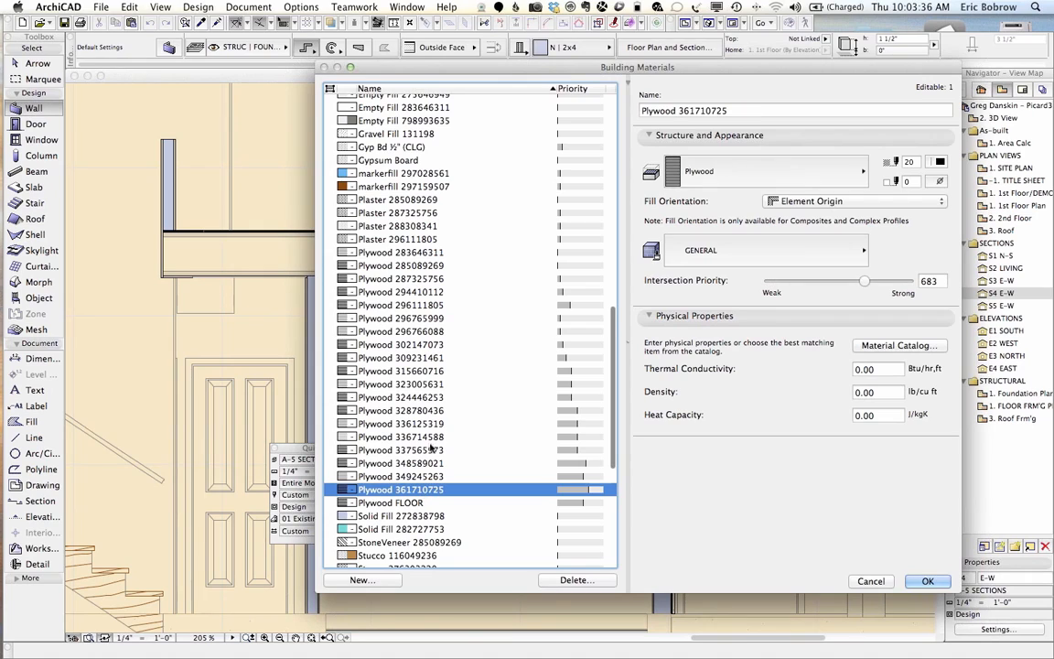
{"action": "left_click", "coordinate": [418, 265], "text": "shift"}
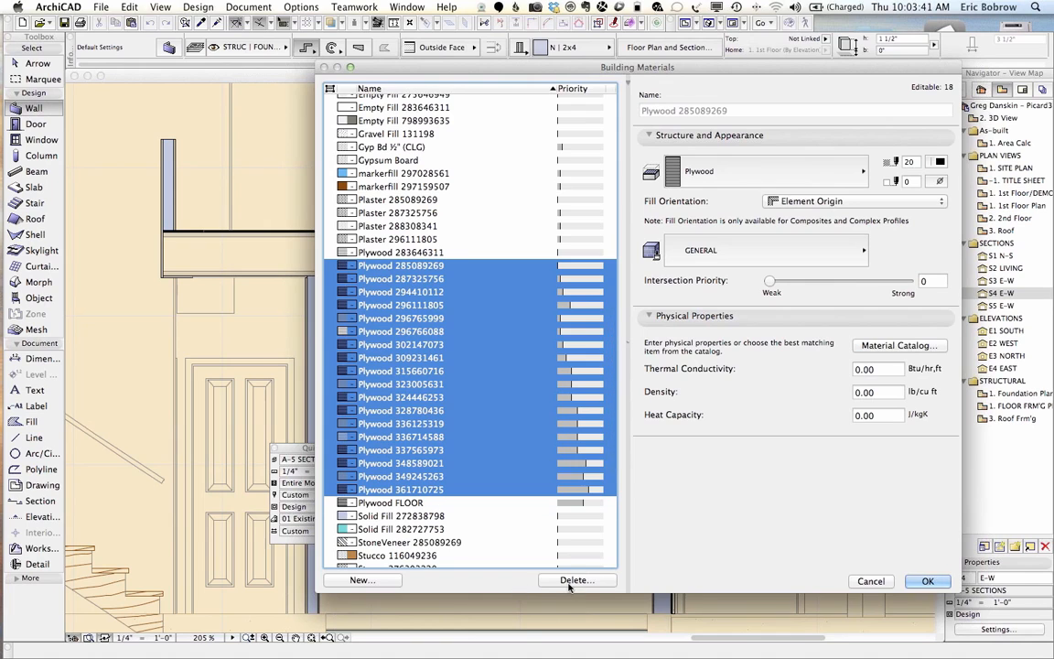
{"action": "left_click", "coordinate": [574, 580]}
{"action": "left_click", "coordinate": [287, 463]}
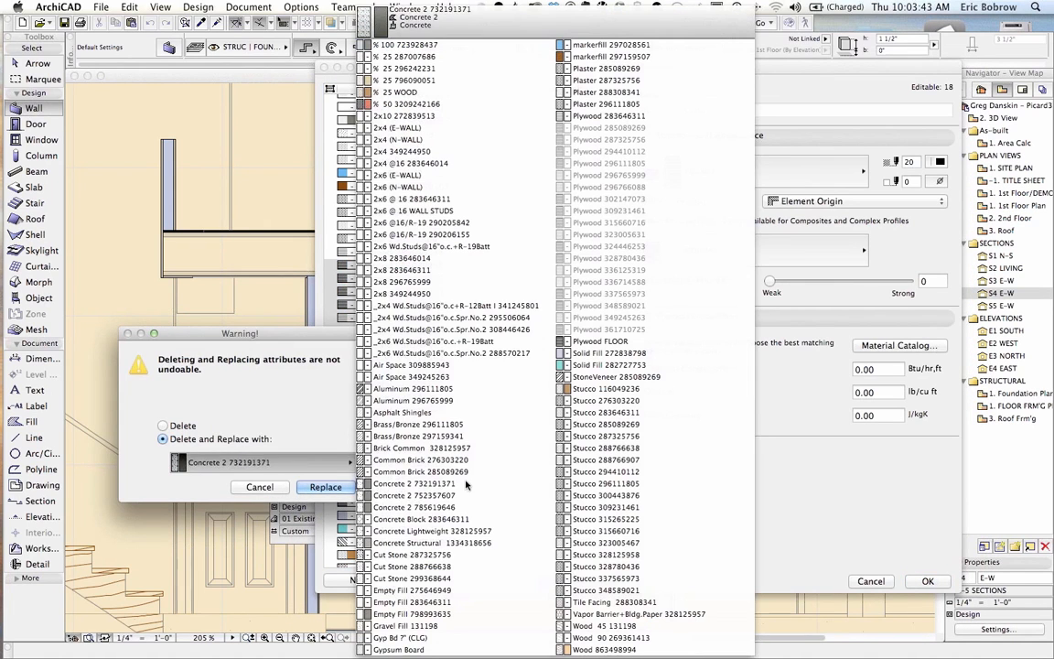
{"action": "left_click", "coordinate": [606, 115]}
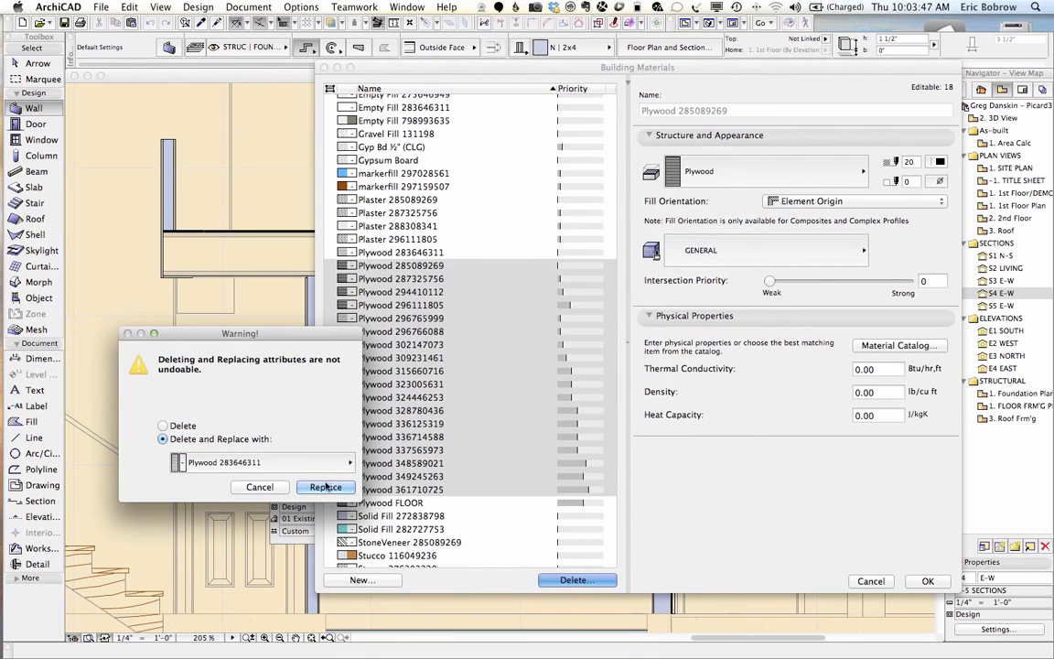
{"action": "left_click", "coordinate": [322, 487]}
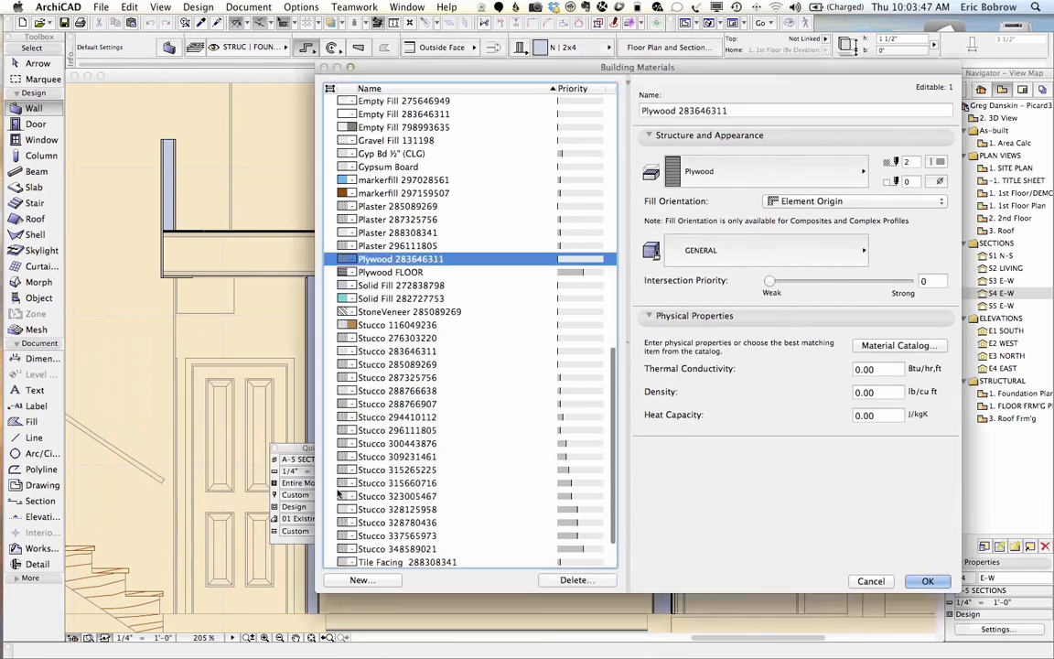
Delete the building materials Stucco 276303220 through Stucco 348589021, replacing them with Stucco 116049236, and accept the building material changes
{"action": "left_click", "coordinate": [412, 548]}
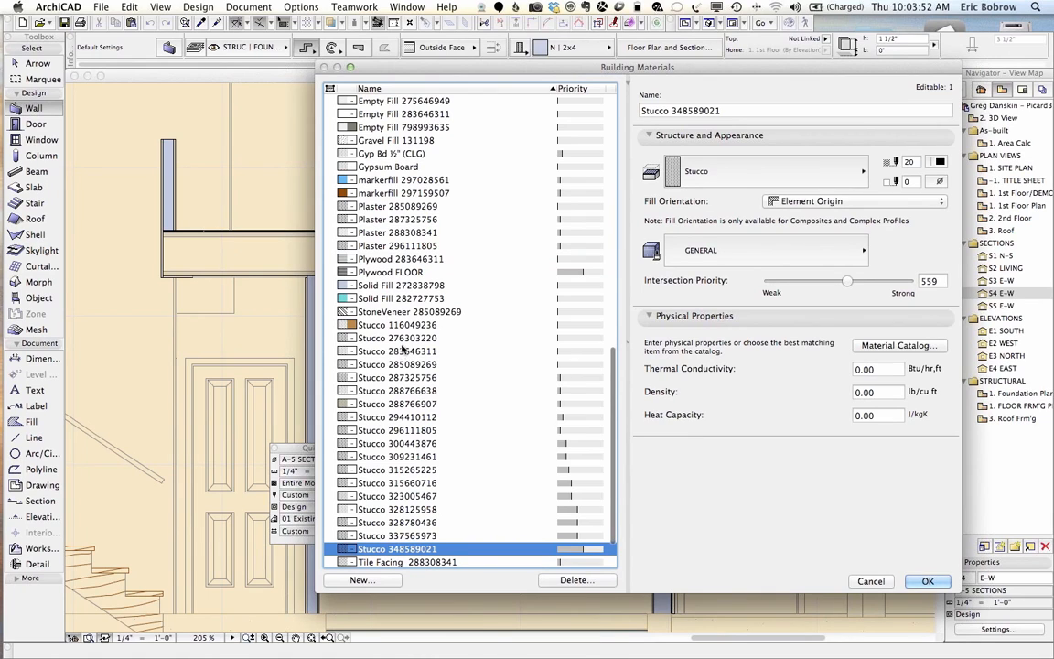
{"action": "left_click", "coordinate": [366, 338], "text": "shift"}
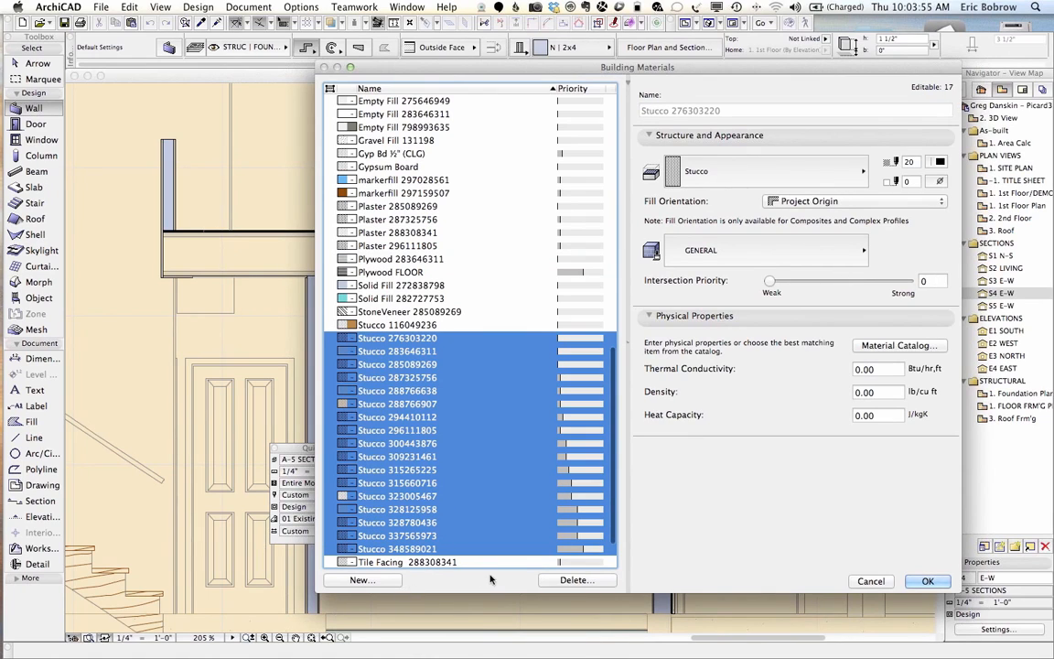
{"action": "left_click", "coordinate": [573, 580]}
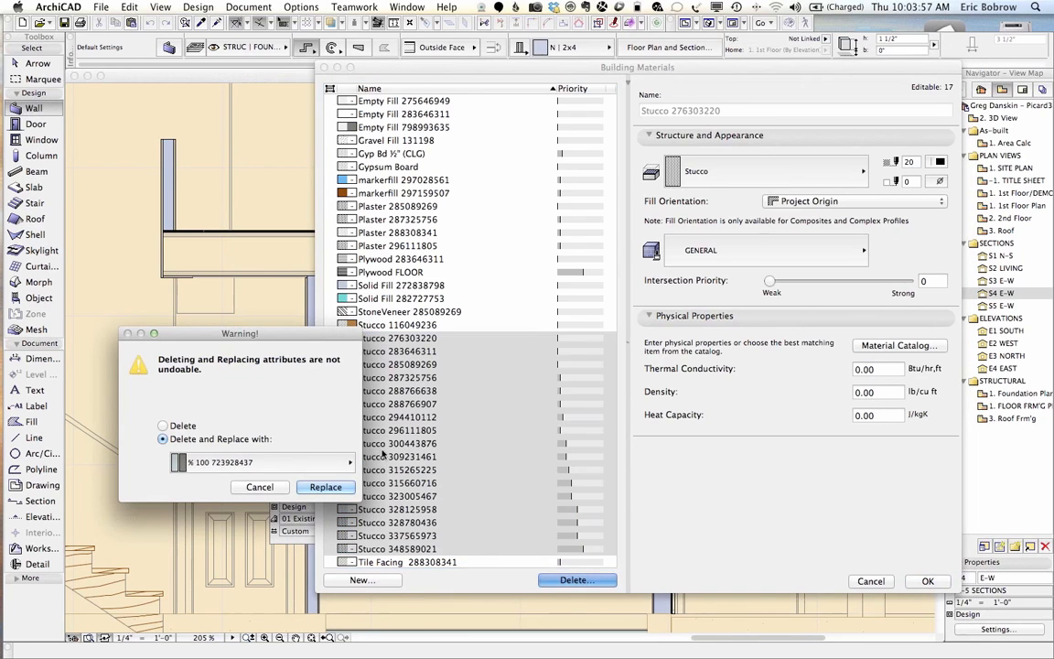
{"action": "left_click", "coordinate": [265, 462]}
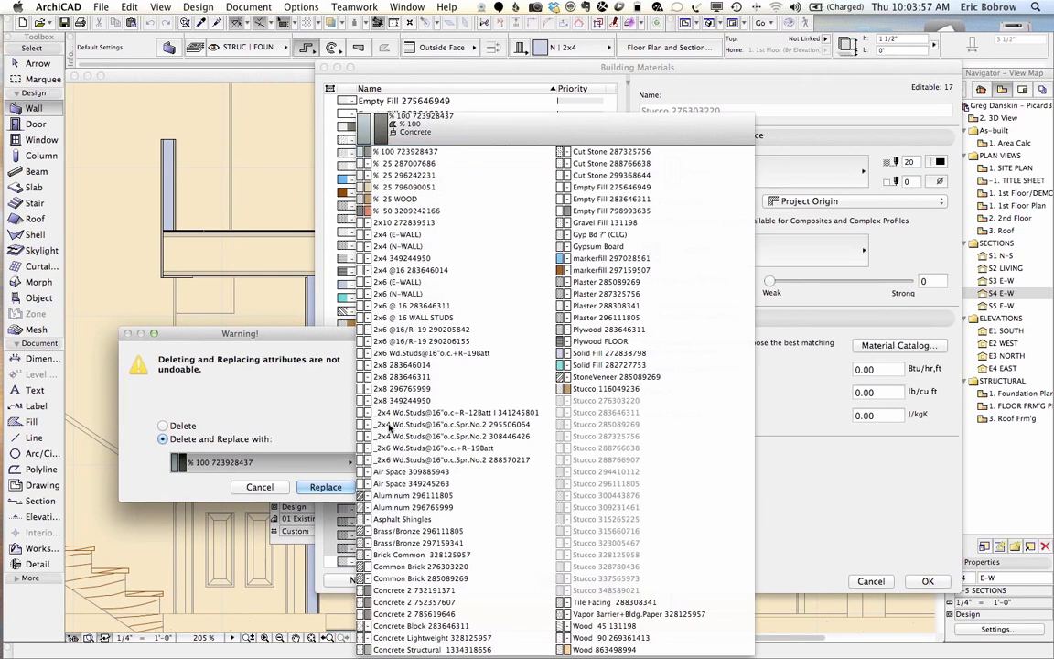
{"action": "left_click", "coordinate": [606, 388]}
{"action": "left_click", "coordinate": [325, 487]}
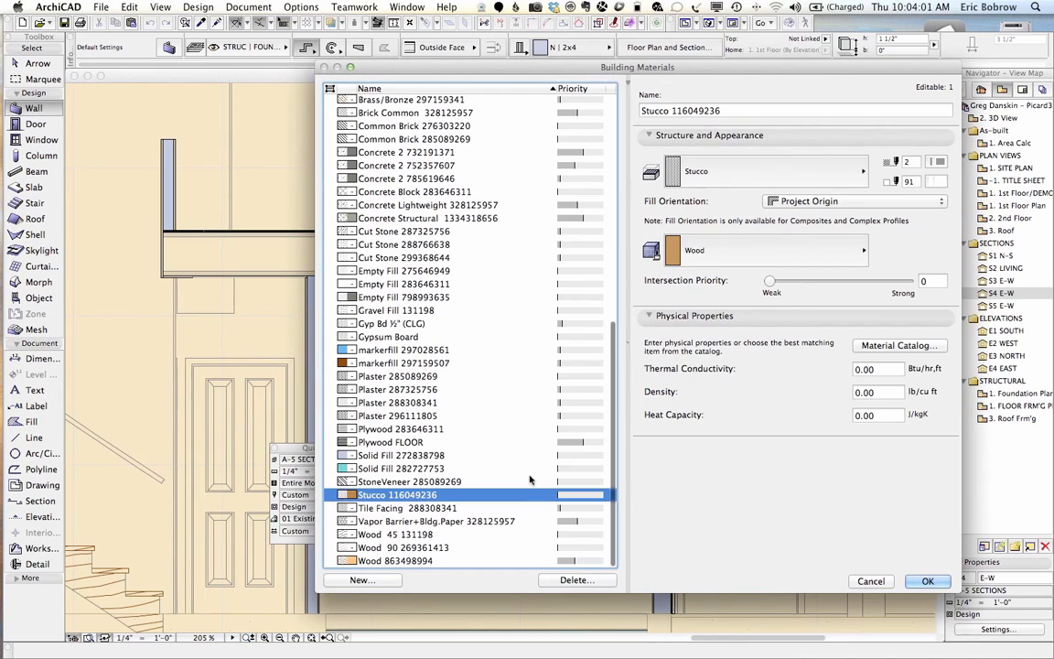
{"action": "scroll", "coordinate": [483, 433], "scroll_direction": "up", "scroll_amount": 10}
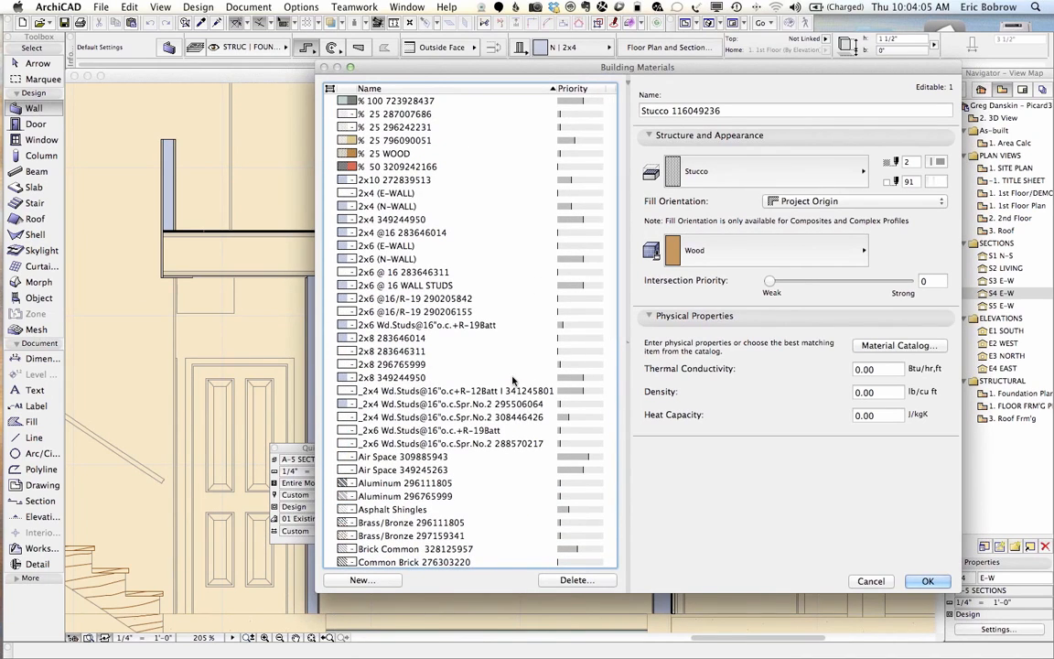
{"action": "scroll", "coordinate": [512, 380], "scroll_direction": "down", "scroll_amount": 12}
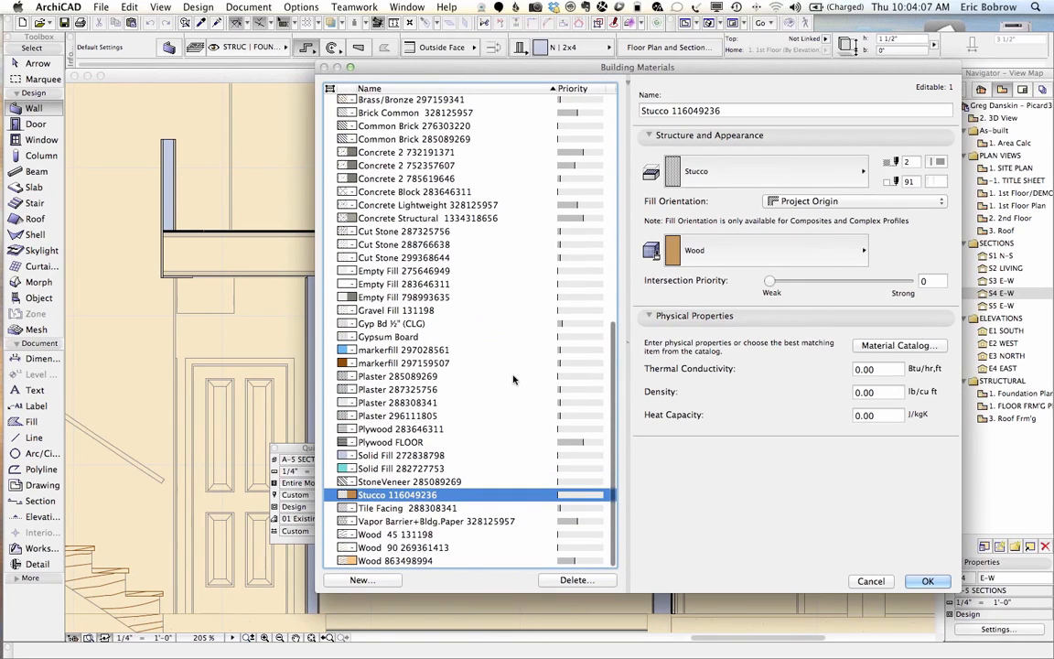
{"action": "left_click", "coordinate": [928, 581]}
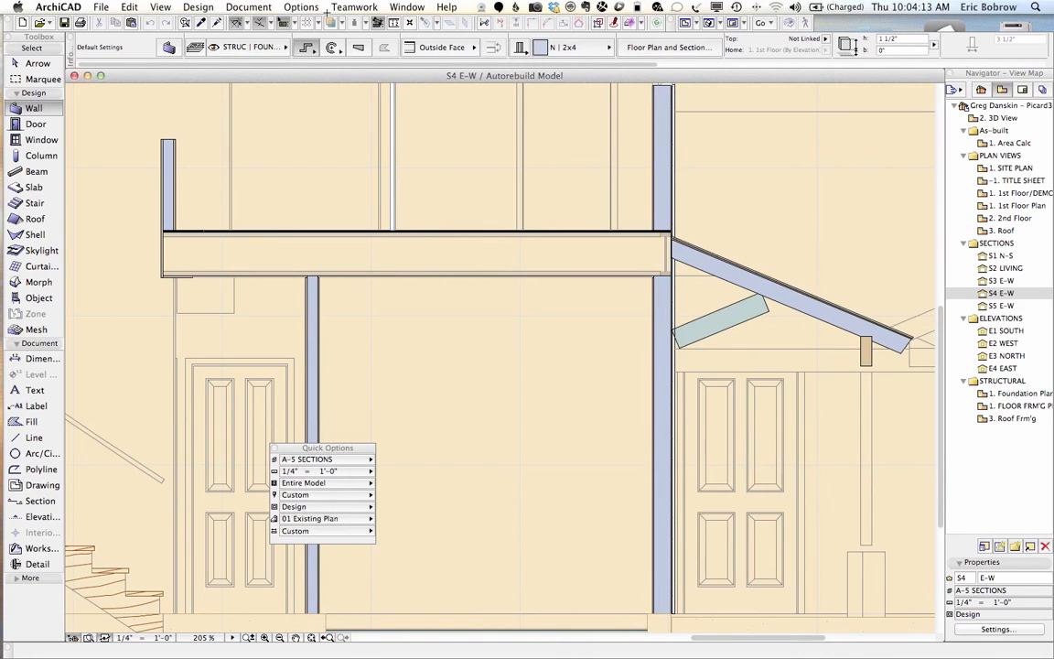
Return to the 2nd Floor plan, fit the whole drawing in the window and save the project
{"action": "key", "text": "F2"}
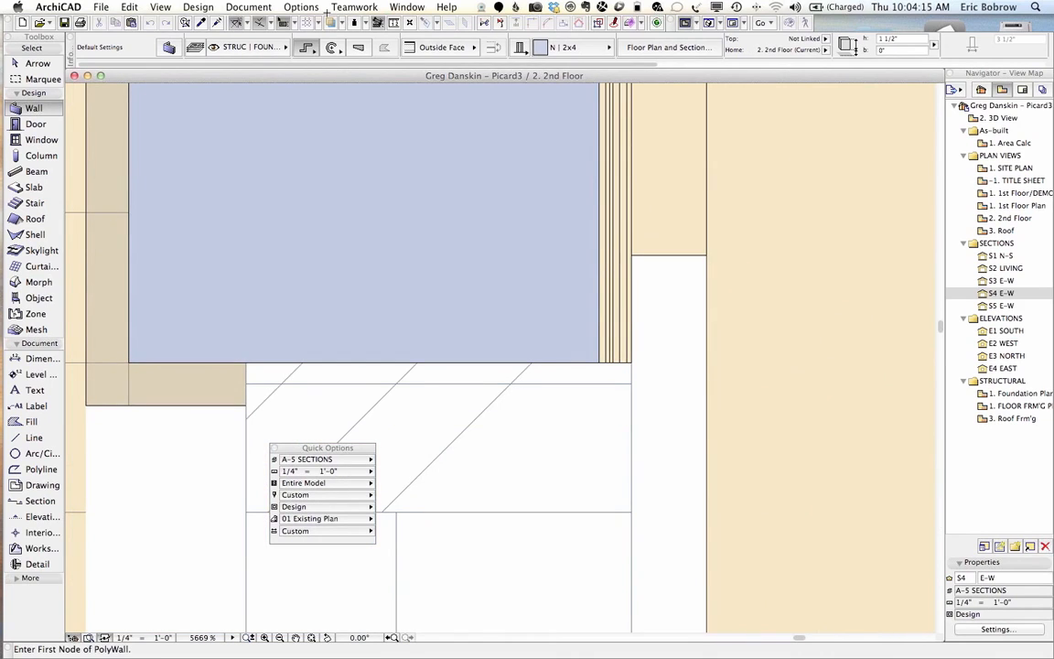
{"action": "key", "text": "super+apostrophe"}
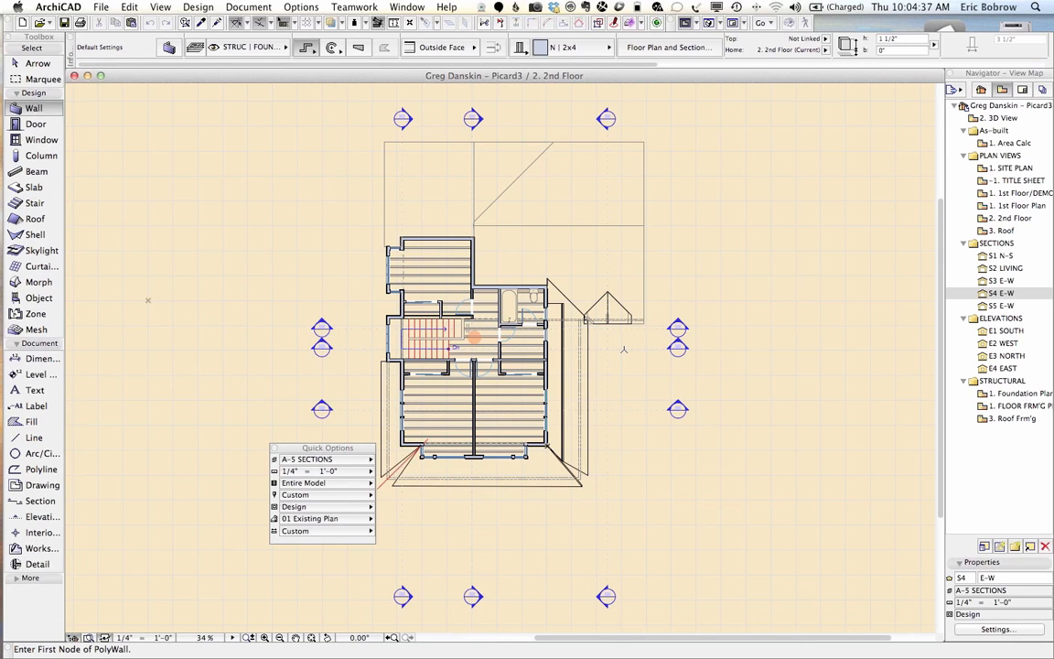
{"action": "key", "text": "super+s"}
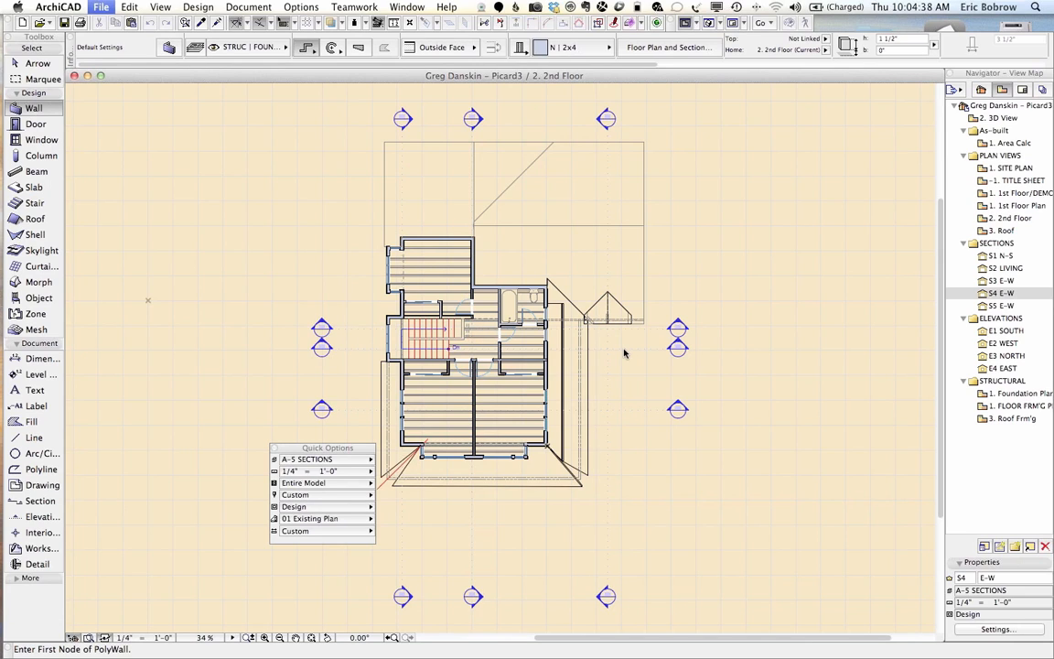
Open the Attribute Manager and show the project's building materials
{"action": "left_click", "coordinate": [312, 9]}
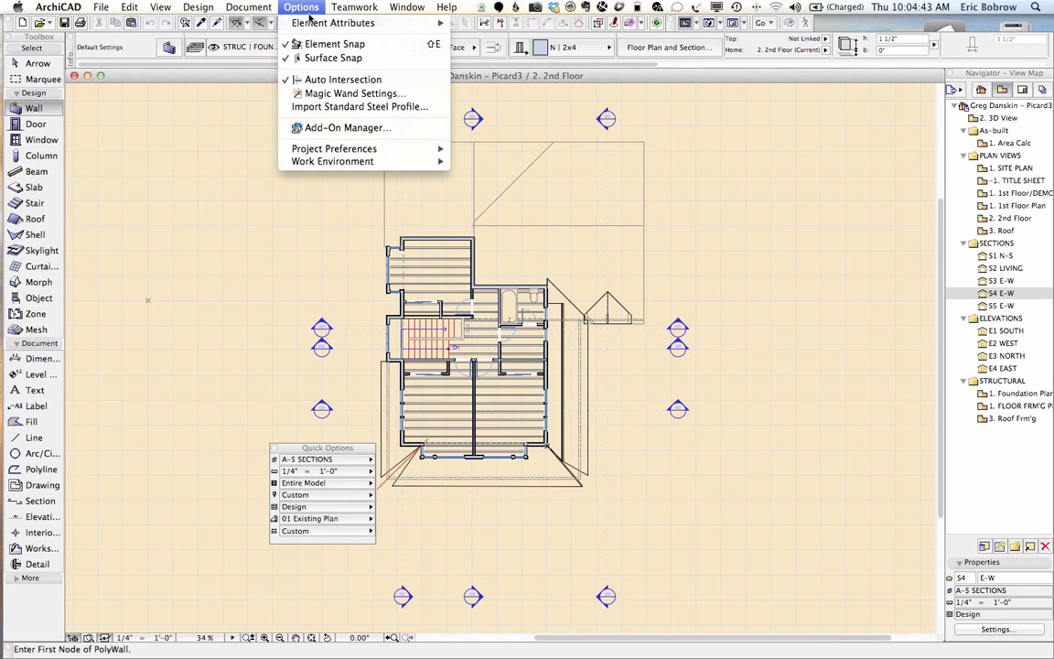
{"action": "mouse_move", "coordinate": [296, 24]}
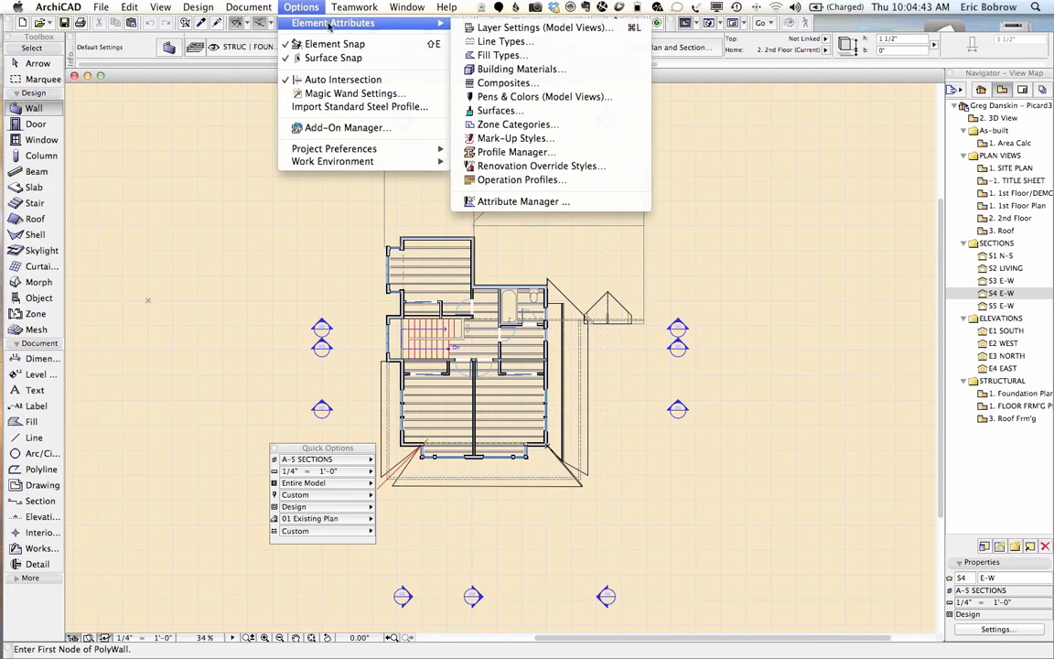
{"action": "left_click", "coordinate": [506, 203]}
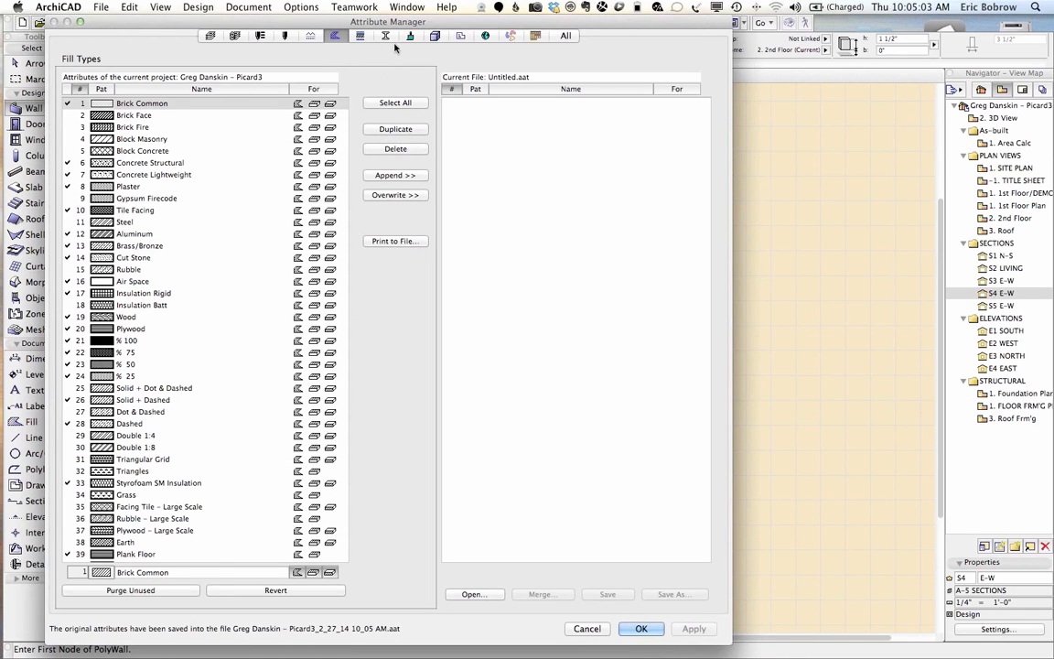
{"action": "left_click", "coordinate": [435, 36]}
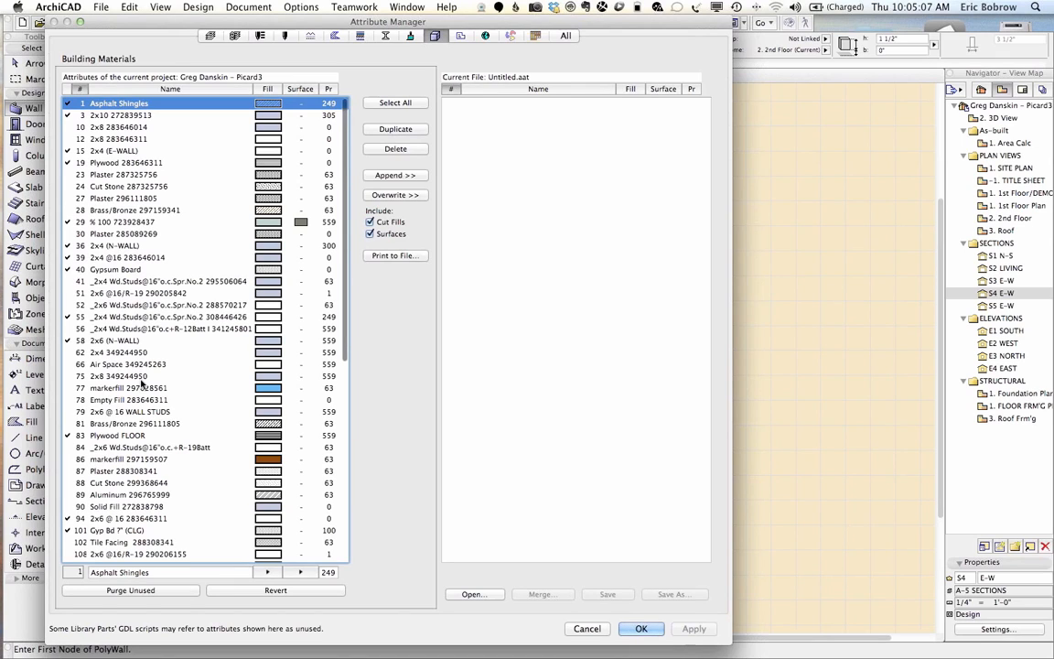
Load ArchiCAD 17 Residential Template.tpl from the ArchiCAD 17 Defaults folder as the second attribute source
{"action": "left_click", "coordinate": [474, 595]}
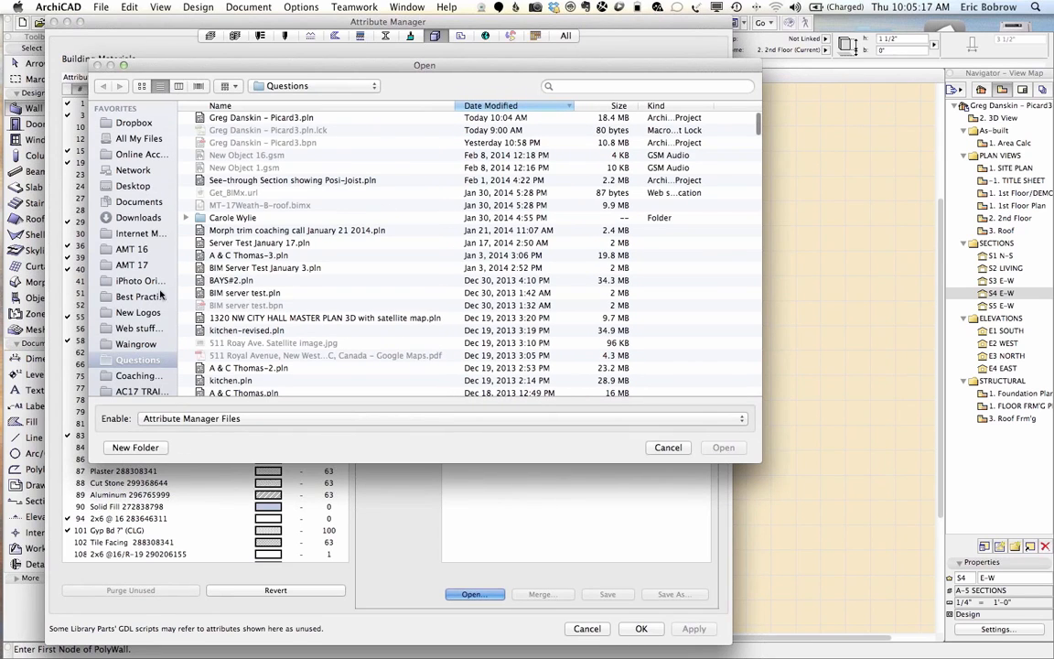
{"action": "scroll", "coordinate": [134, 274], "scroll_direction": "down", "scroll_amount": 6}
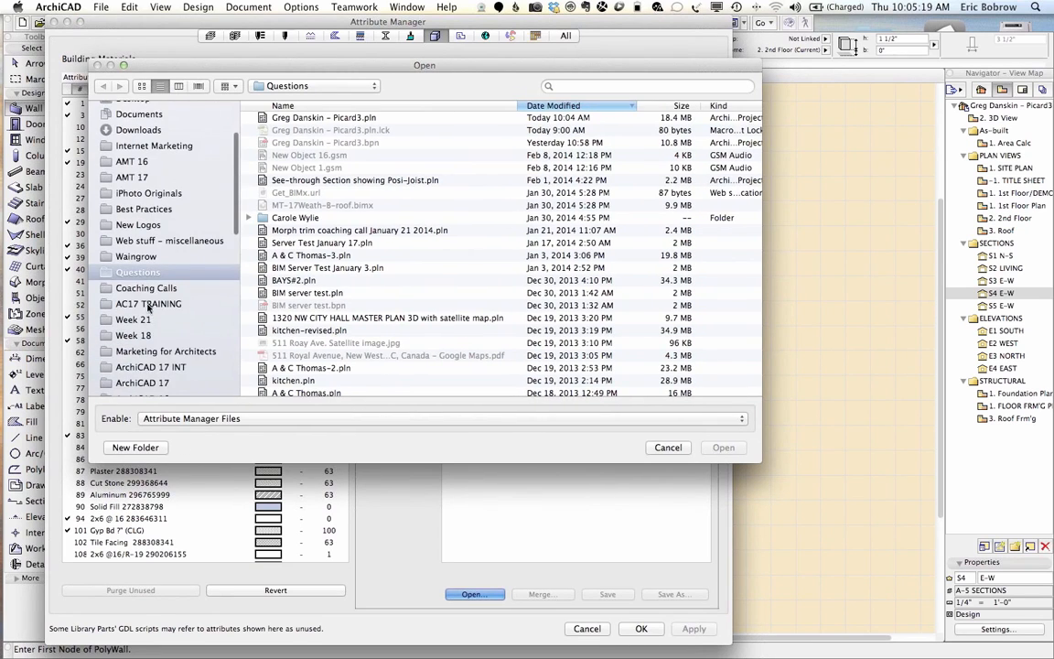
{"action": "left_click", "coordinate": [142, 275]}
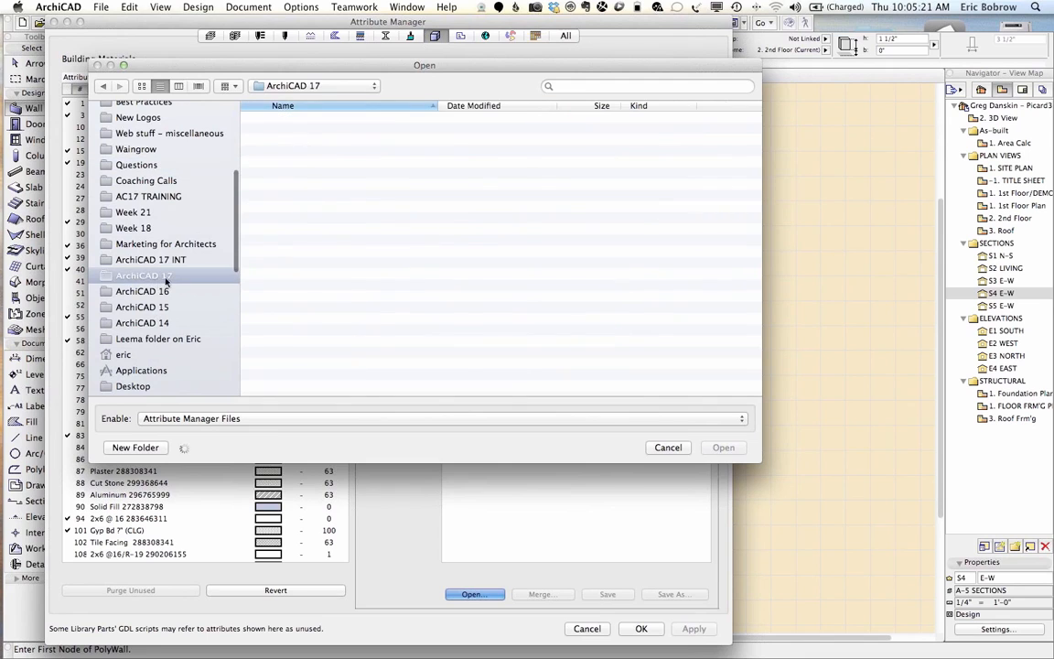
{"action": "scroll", "coordinate": [295, 262], "scroll_direction": "down", "scroll_amount": 5}
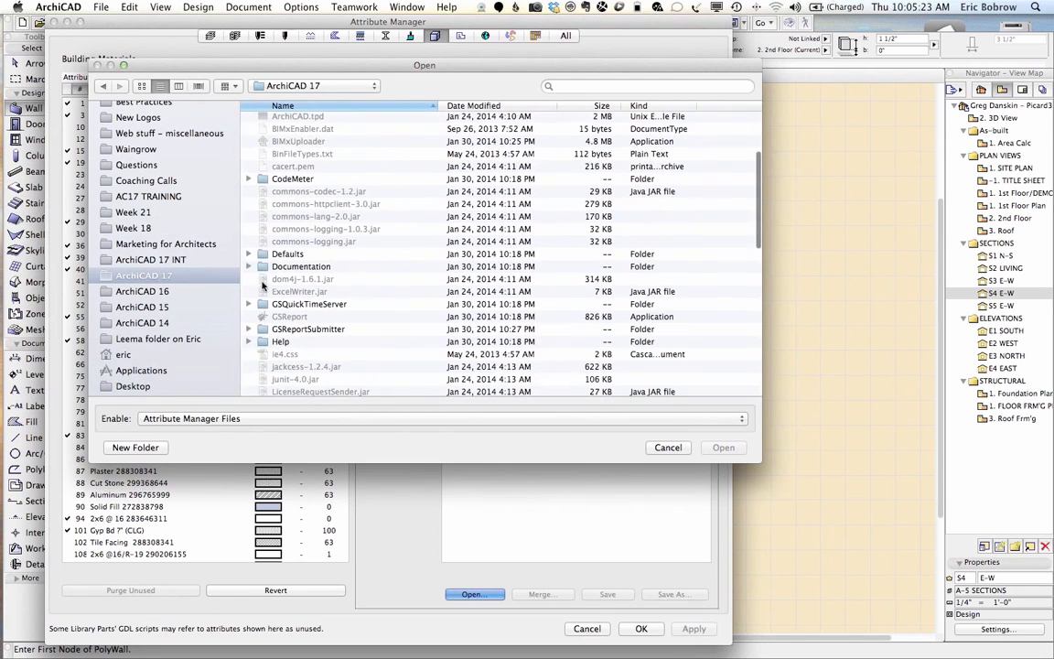
{"action": "double_click", "coordinate": [274, 255]}
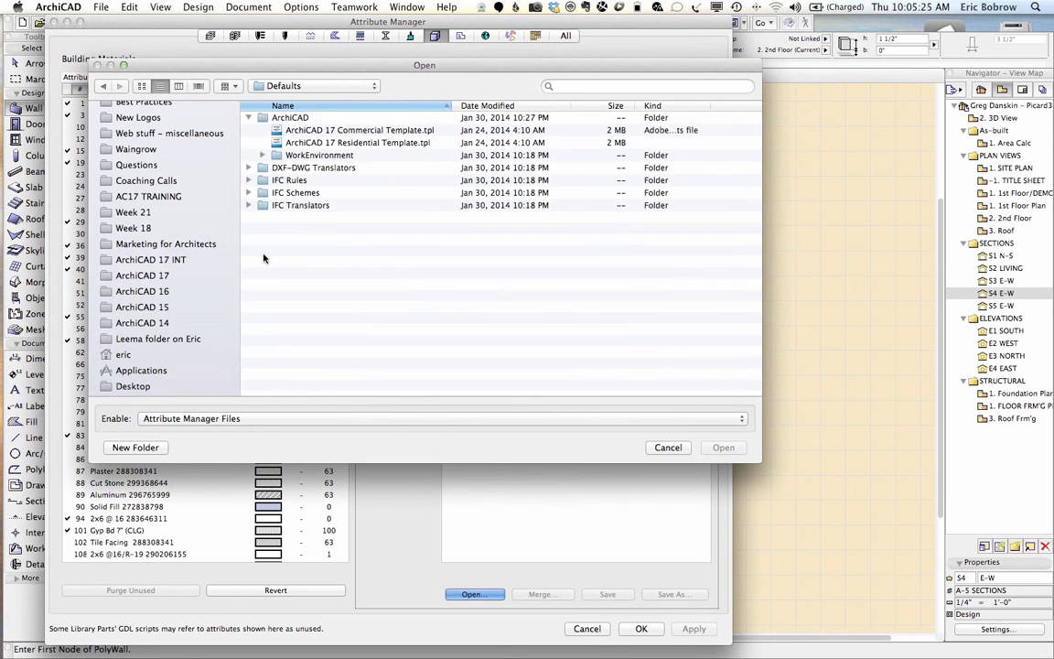
{"action": "left_click", "coordinate": [345, 144]}
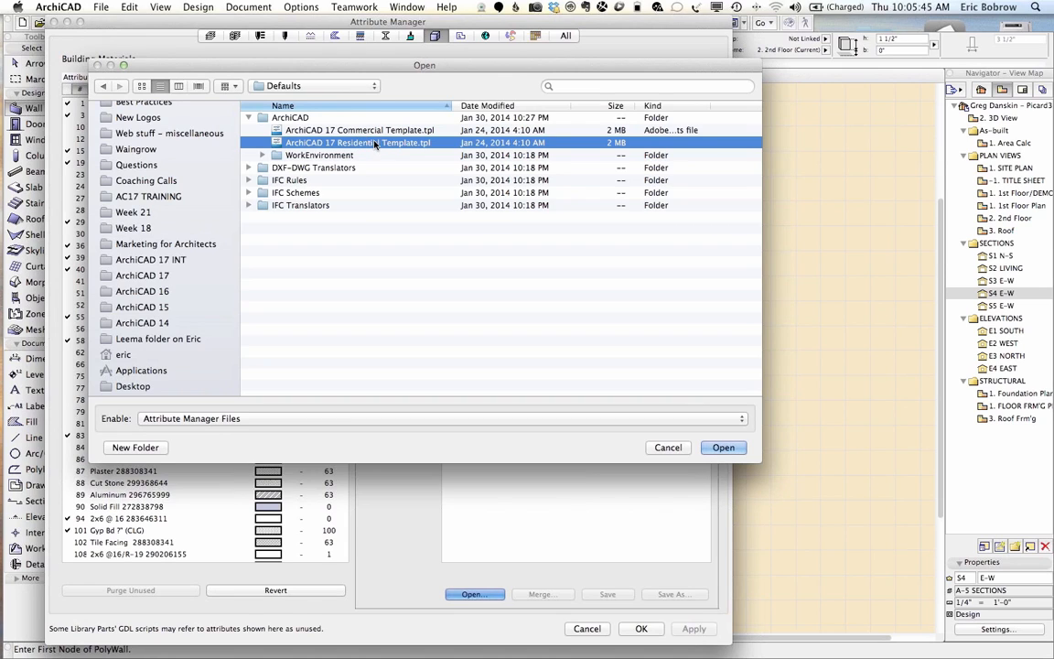
{"action": "left_click", "coordinate": [723, 448]}
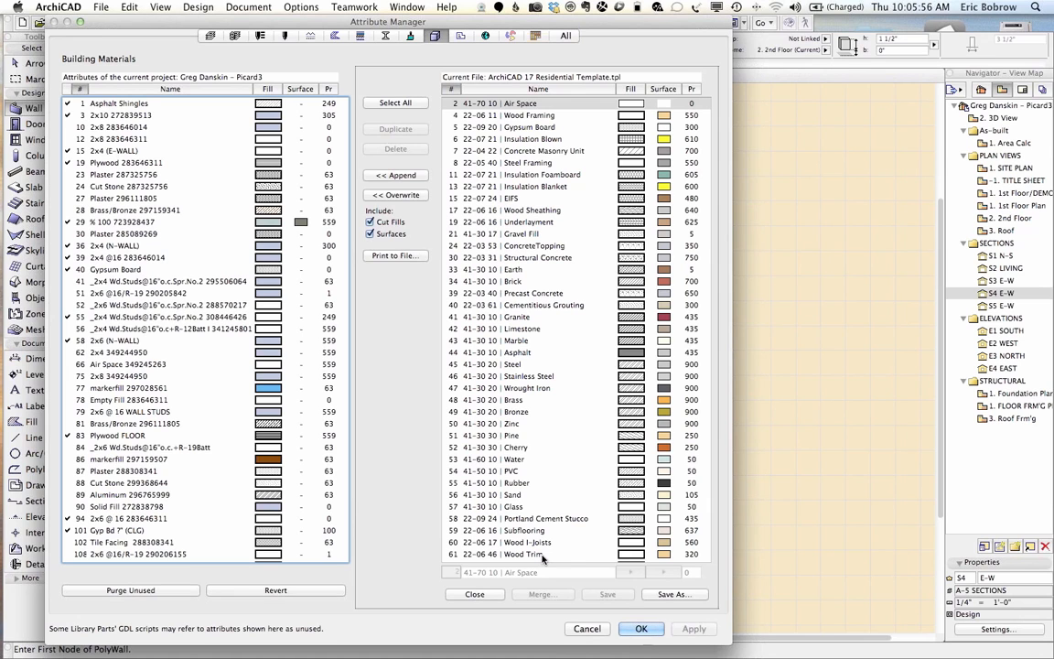
Append all building materials of the residential template to the project's attributes and check them in the project's list
{"action": "scroll", "coordinate": [518, 427], "scroll_direction": "down", "scroll_amount": 8}
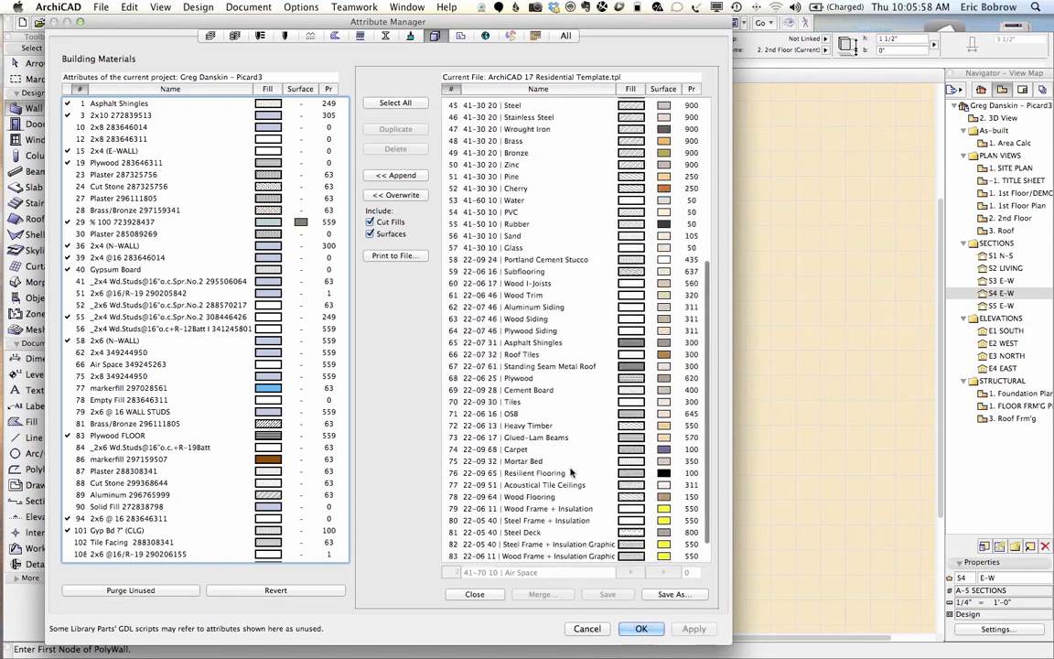
{"action": "scroll", "coordinate": [568, 409], "scroll_direction": "up", "scroll_amount": 10}
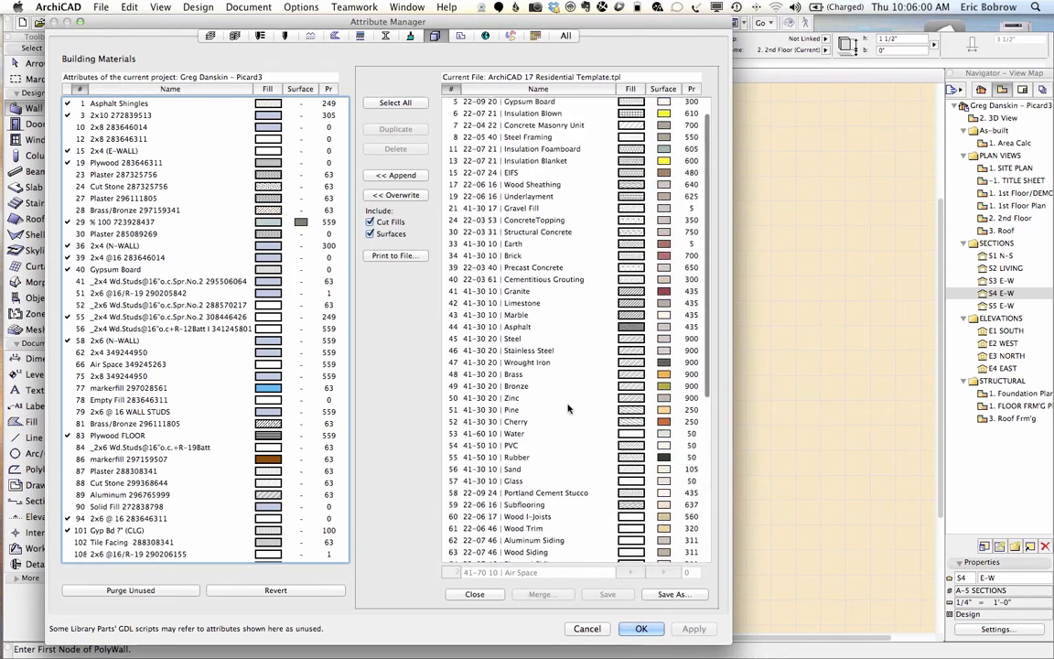
{"action": "scroll", "coordinate": [567, 409], "scroll_direction": "up", "scroll_amount": 2}
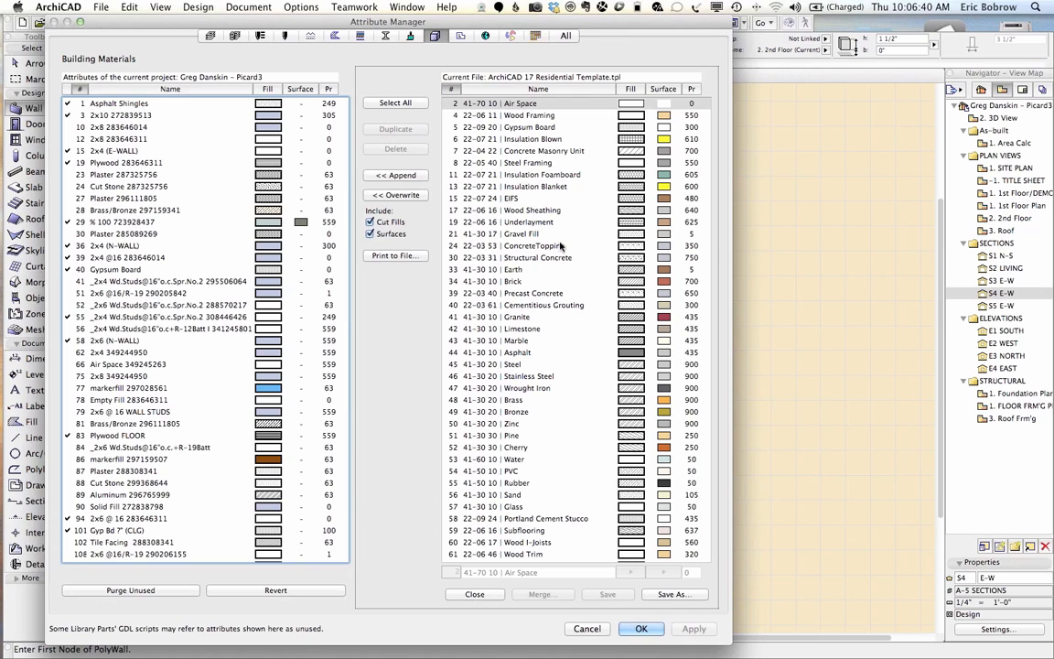
{"action": "left_click", "coordinate": [395, 103]}
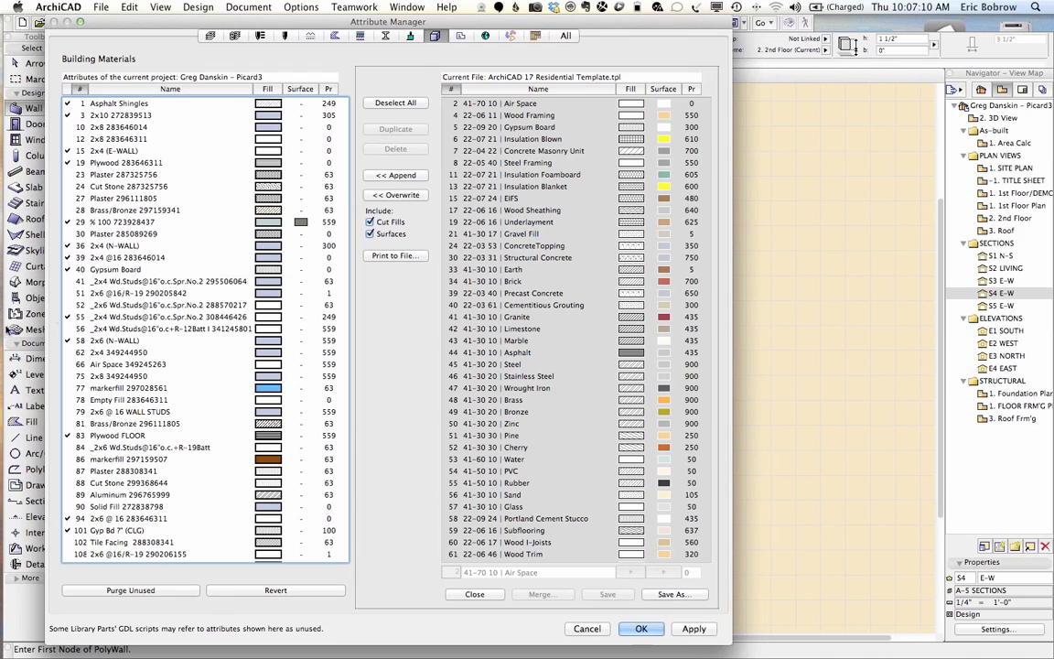
{"action": "scroll", "coordinate": [210, 365], "scroll_direction": "down", "scroll_amount": 3}
{"action": "scroll", "coordinate": [211, 364], "scroll_direction": "down", "scroll_amount": 20}
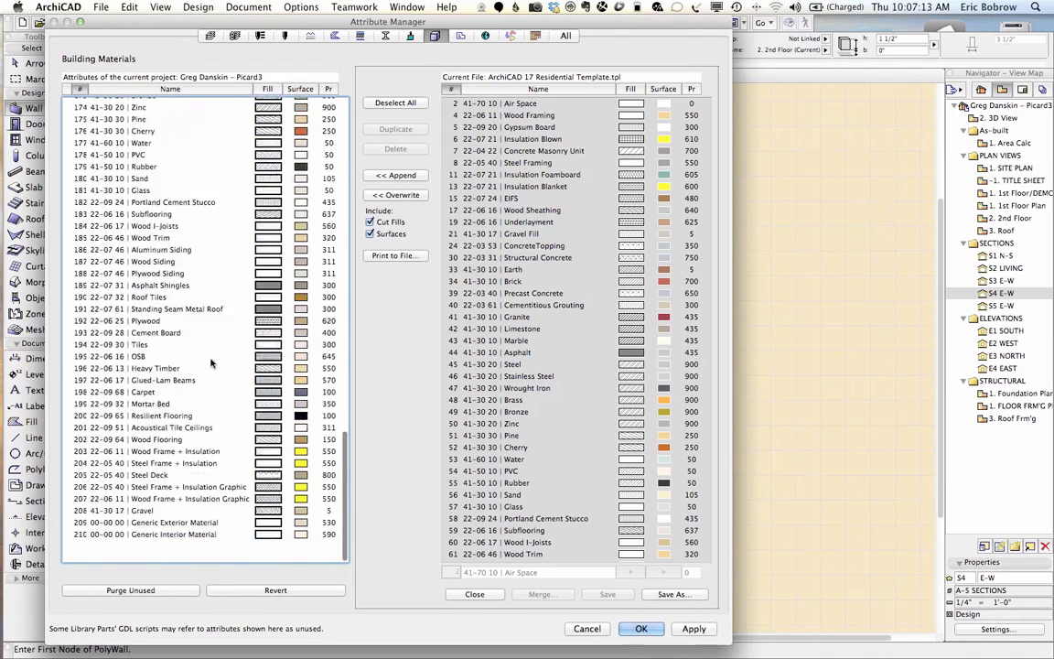
{"action": "scroll", "coordinate": [110, 384], "scroll_direction": "up", "scroll_amount": 6}
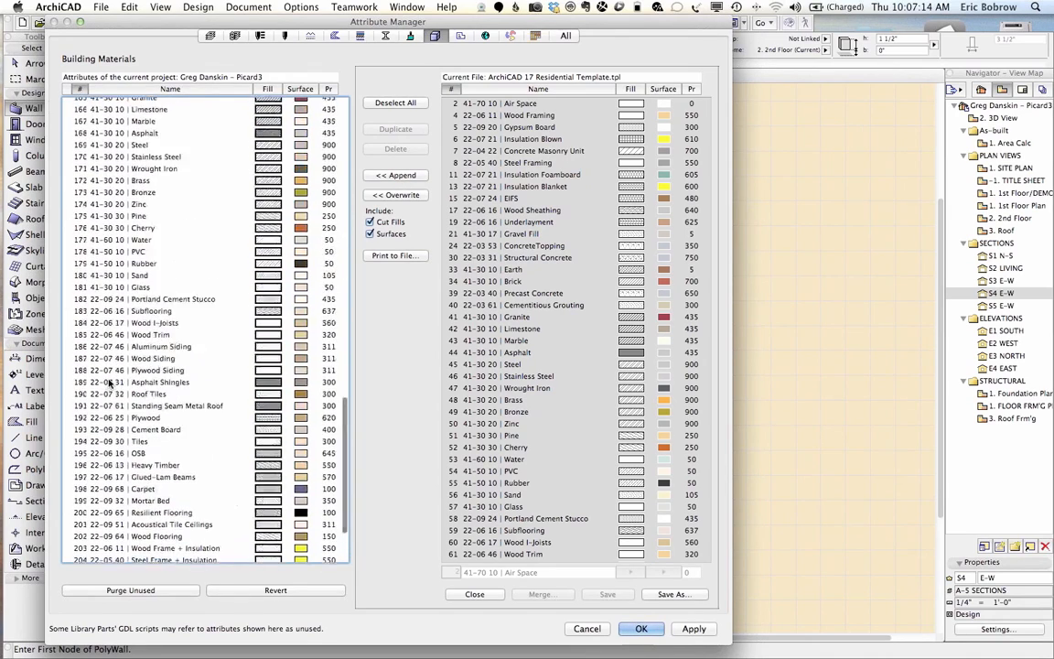
{"action": "scroll", "coordinate": [110, 384], "scroll_direction": "up", "scroll_amount": 5}
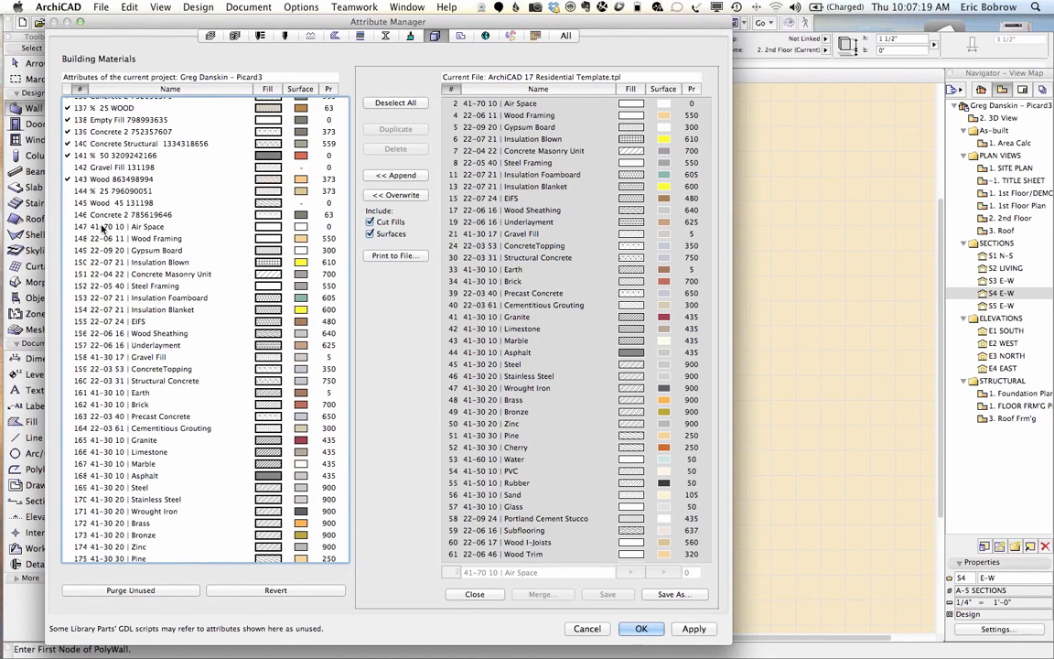
Apply the attribute changes and create all the appended building materials with their fills and surfaces in the project
{"action": "left_click", "coordinate": [641, 629]}
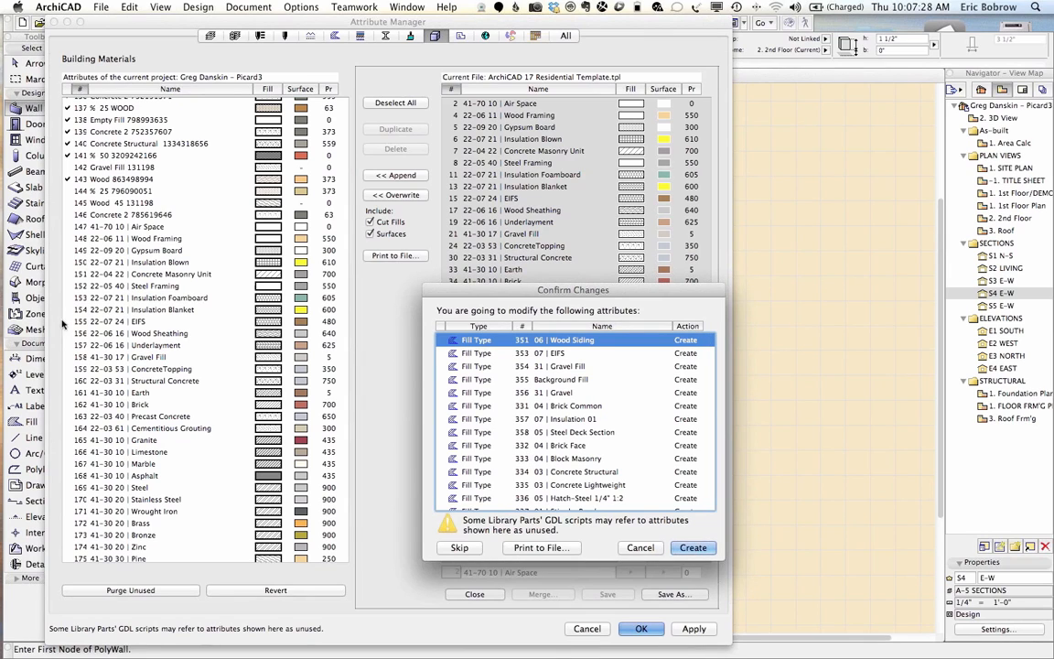
{"action": "scroll", "coordinate": [566, 402], "scroll_direction": "down", "scroll_amount": 1}
{"action": "scroll", "coordinate": [566, 403], "scroll_direction": "down", "scroll_amount": 15}
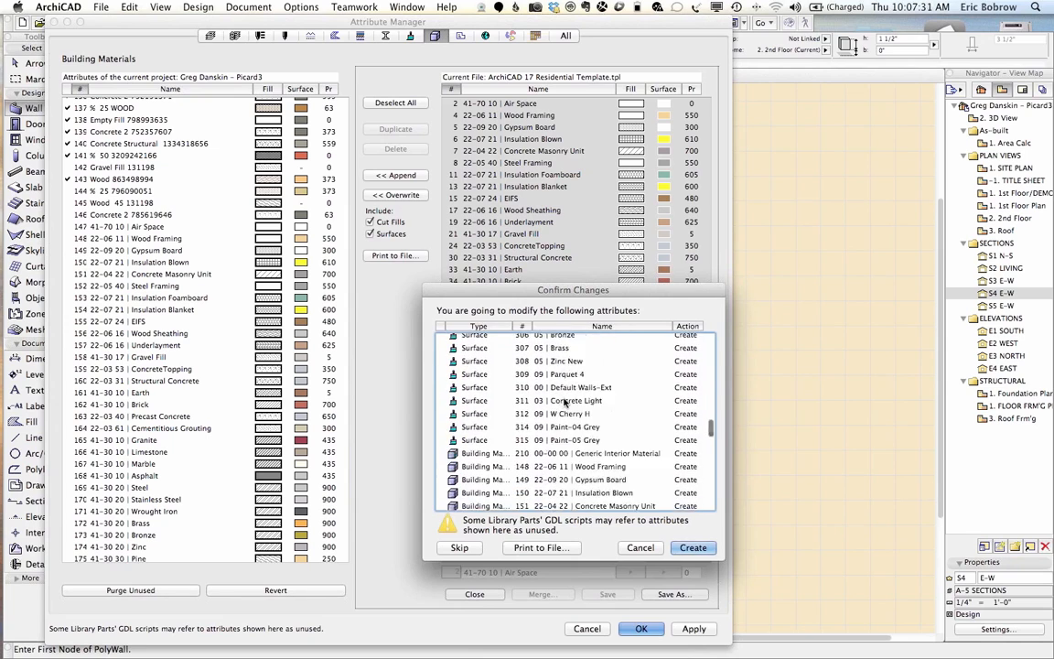
{"action": "scroll", "coordinate": [549, 403], "scroll_direction": "up", "scroll_amount": 5}
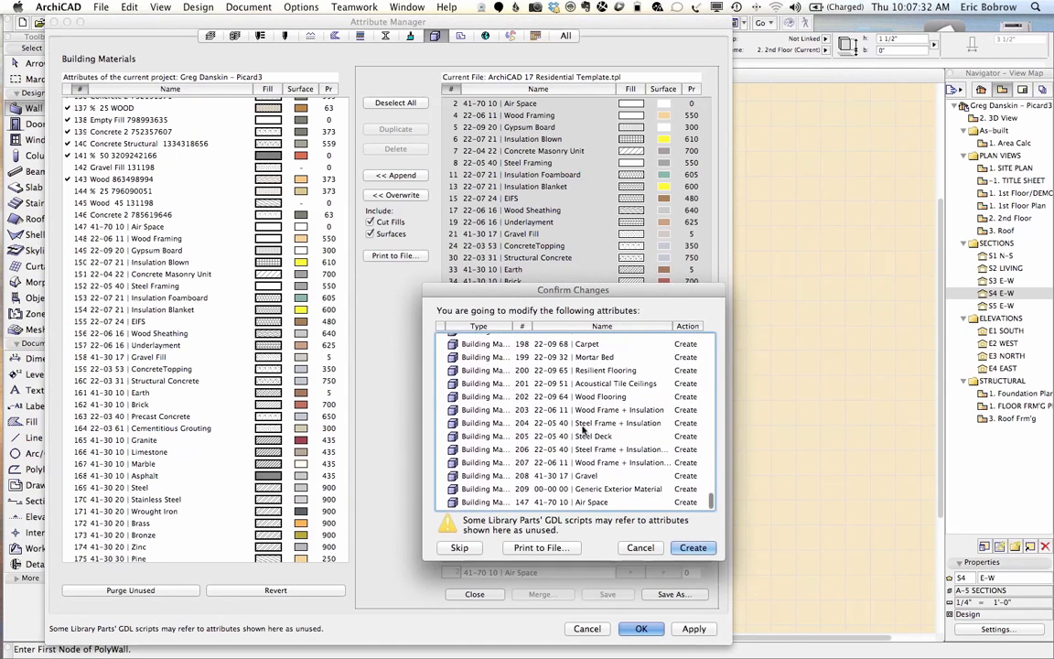
{"action": "left_click", "coordinate": [693, 547]}
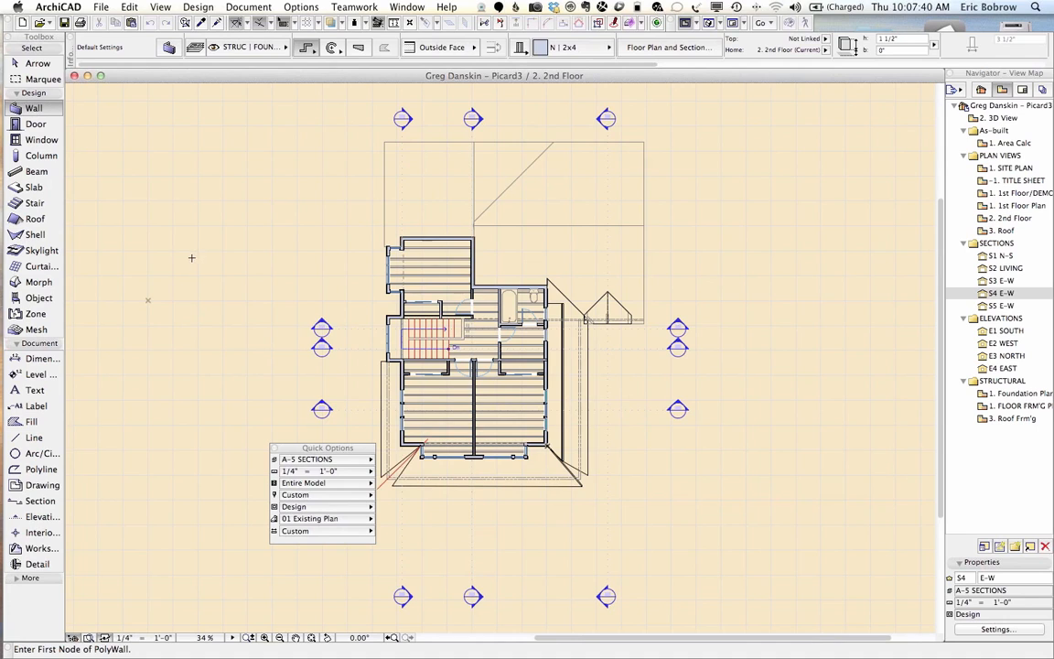
Open the Building Materials settings, browse the imported template materials and view the properties of 22-07 46 | Plywood Siding
{"action": "left_click", "coordinate": [300, 7]}
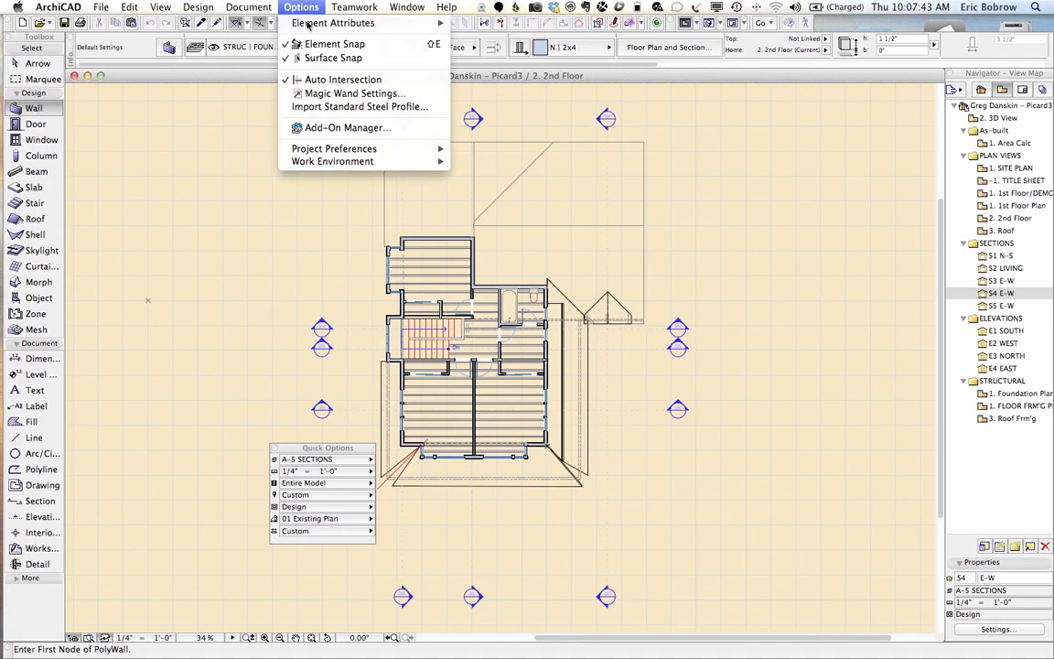
{"action": "mouse_move", "coordinate": [333, 23]}
{"action": "left_click", "coordinate": [508, 70]}
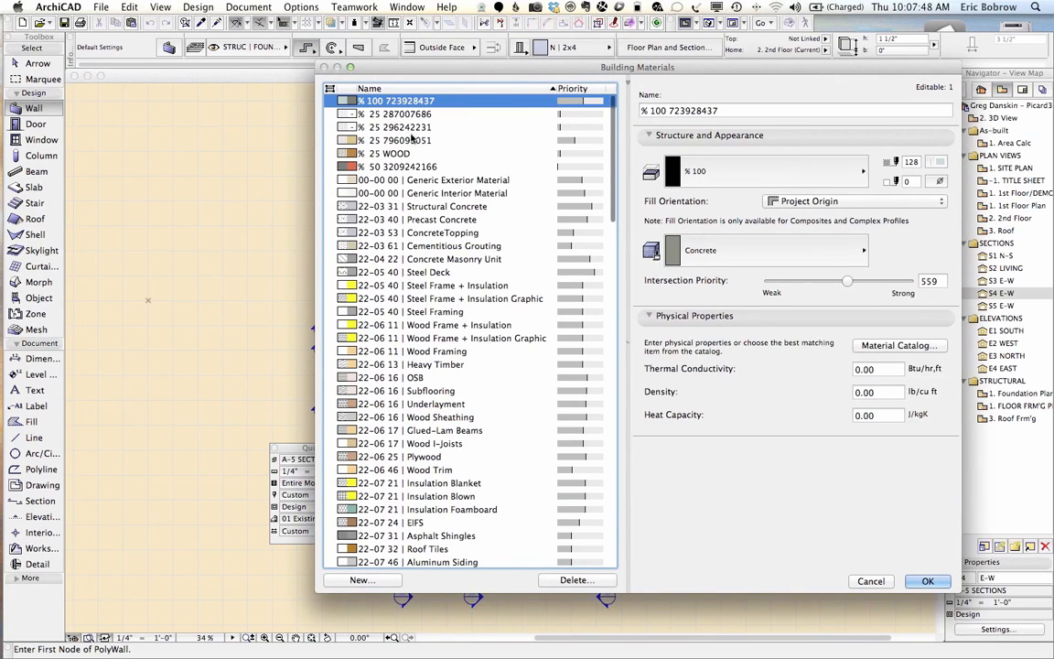
{"action": "scroll", "coordinate": [370, 293], "scroll_direction": "down", "scroll_amount": 3}
{"action": "scroll", "coordinate": [376, 304], "scroll_direction": "down", "scroll_amount": 8}
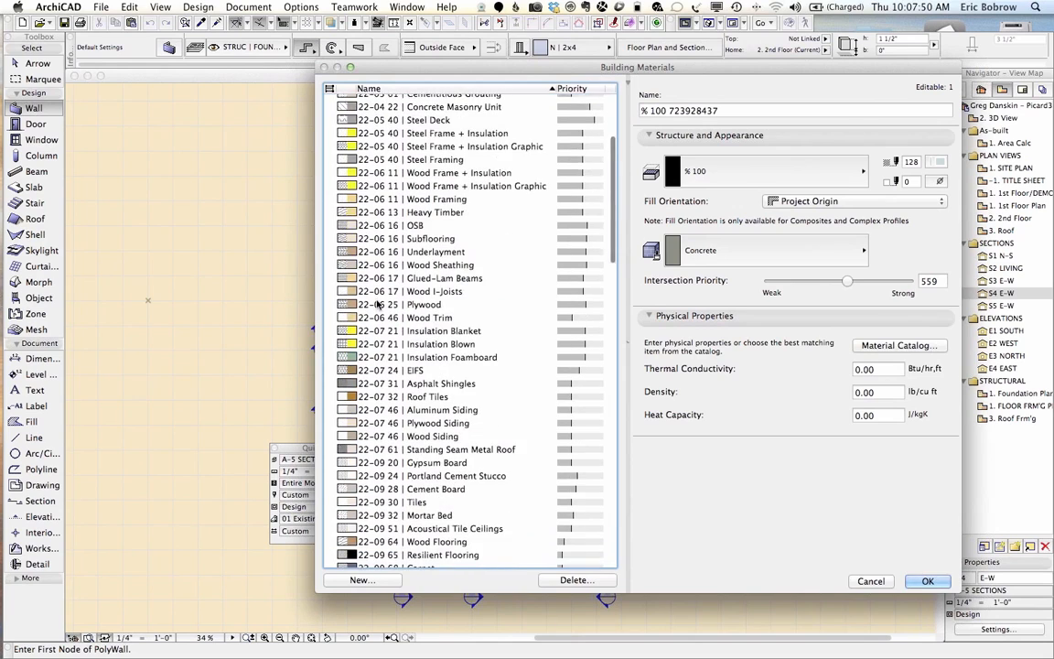
{"action": "scroll", "coordinate": [376, 304], "scroll_direction": "down", "scroll_amount": 1}
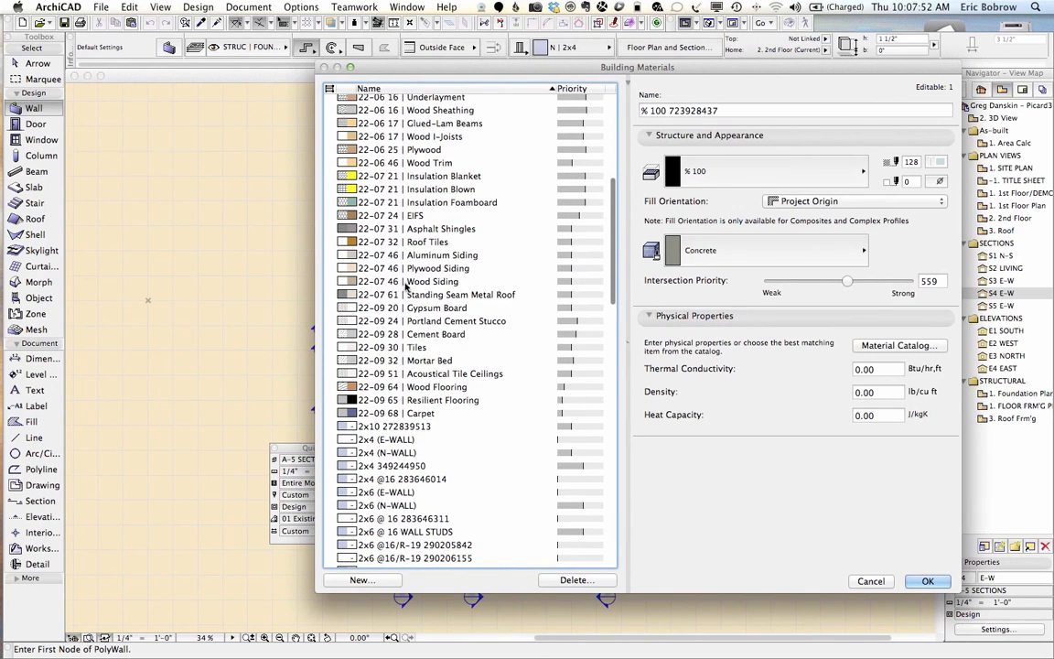
{"action": "left_click", "coordinate": [433, 269]}
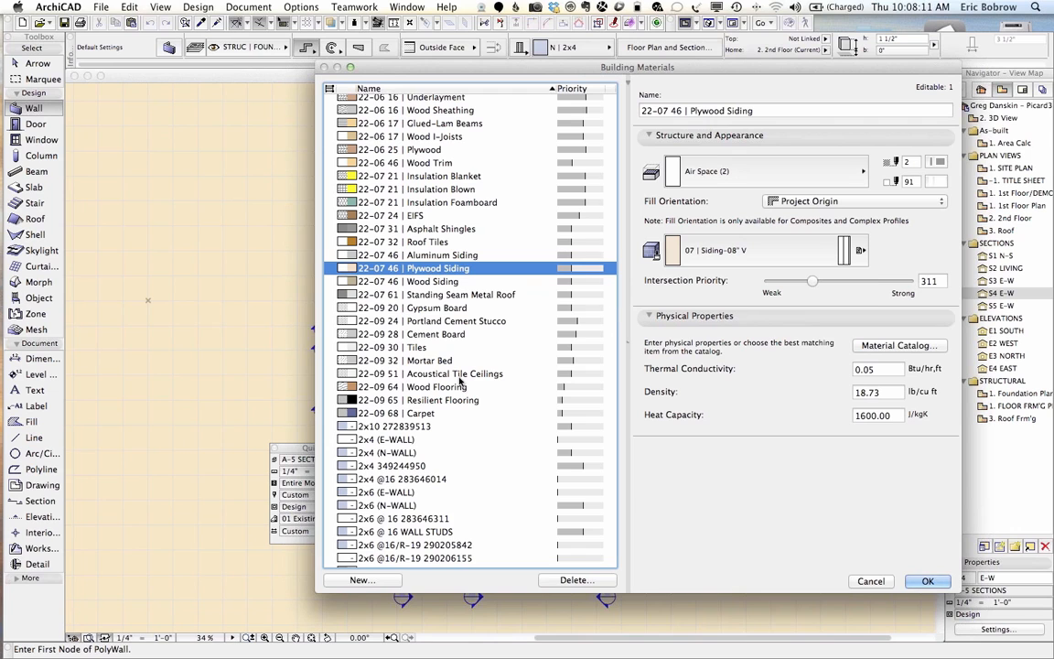
Compare the intersection priority and surface of 22-07 31 | Asphalt Shingles with those of the old Asphalt Shingles material, and close the settings
{"action": "scroll", "coordinate": [464, 387], "scroll_direction": "up", "scroll_amount": 5}
{"action": "scroll", "coordinate": [460, 381], "scroll_direction": "up", "scroll_amount": 8}
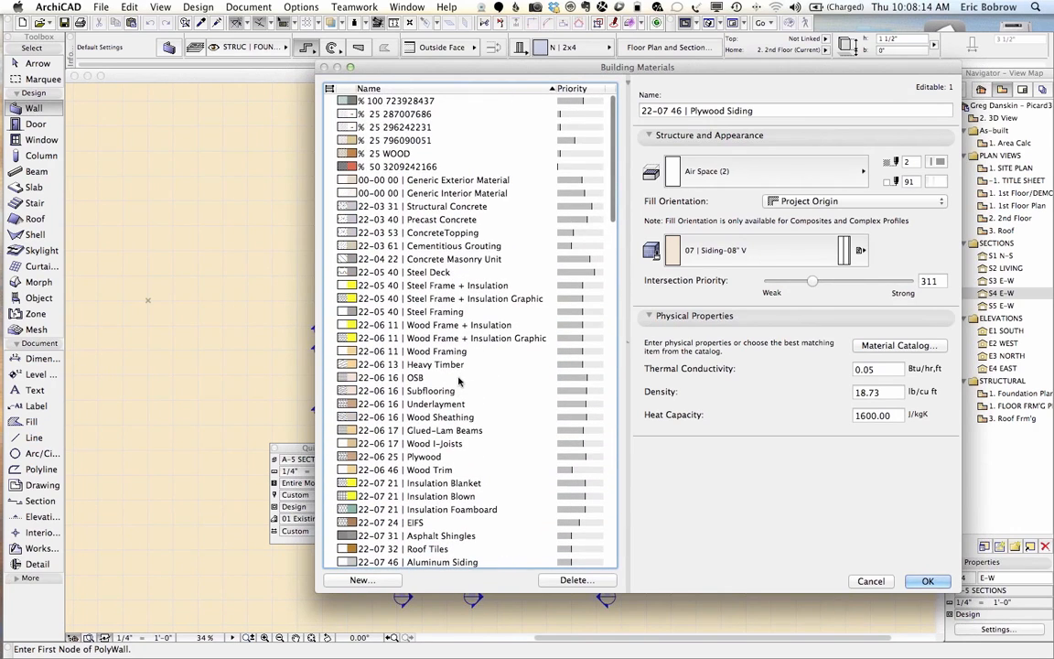
{"action": "scroll", "coordinate": [459, 383], "scroll_direction": "down", "scroll_amount": 5}
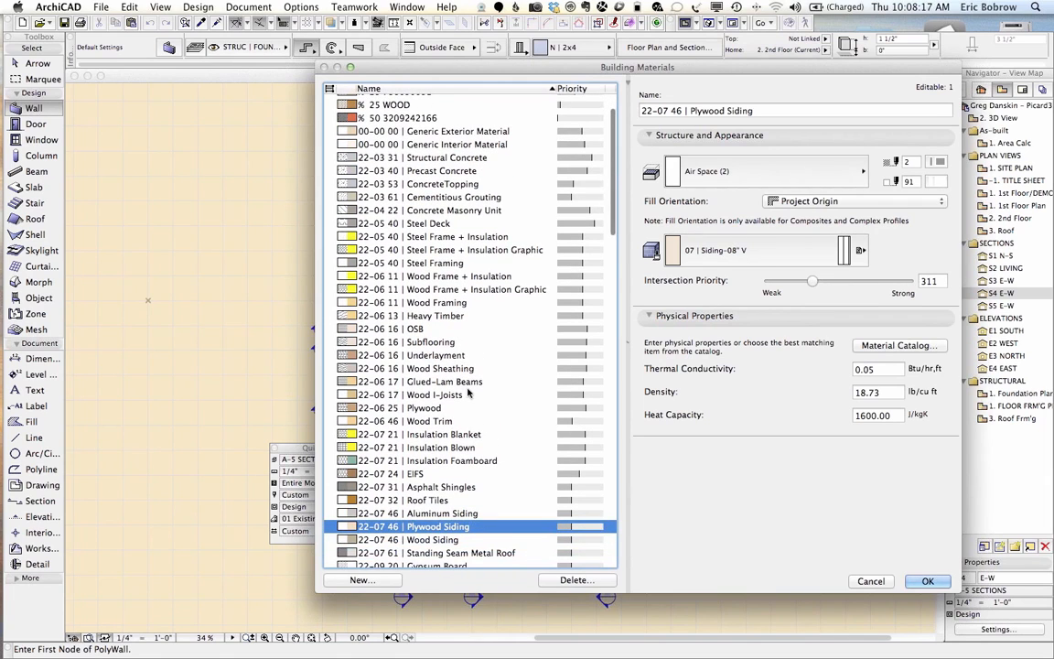
{"action": "scroll", "coordinate": [467, 392], "scroll_direction": "down", "scroll_amount": 2}
{"action": "left_click", "coordinate": [451, 426]}
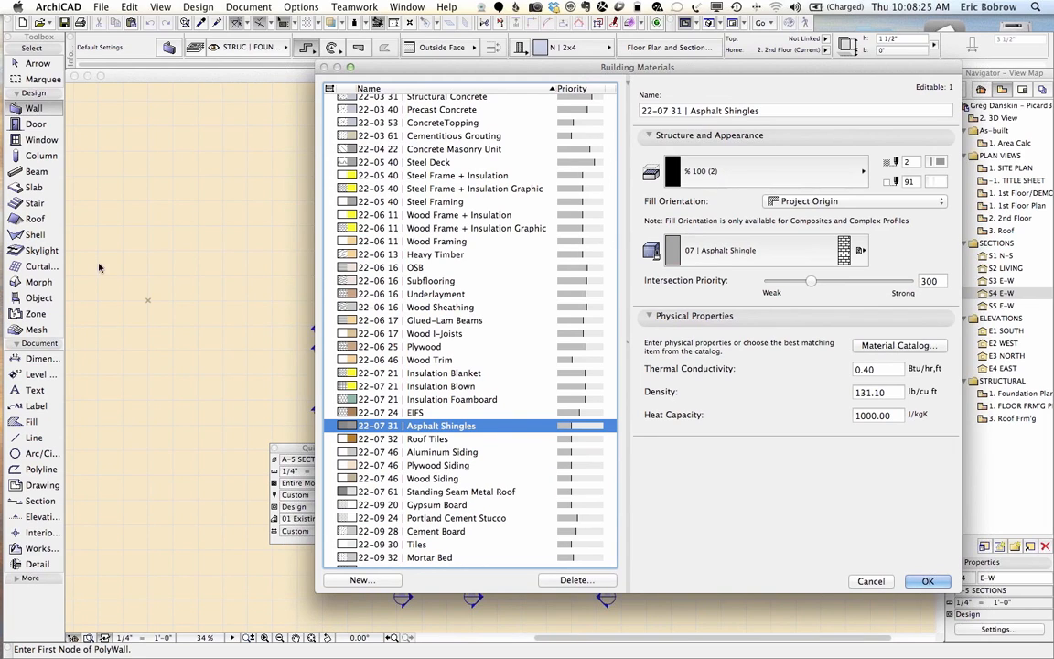
{"action": "scroll", "coordinate": [464, 345], "scroll_direction": "down", "scroll_amount": 5}
{"action": "scroll", "coordinate": [464, 345], "scroll_direction": "down", "scroll_amount": 8}
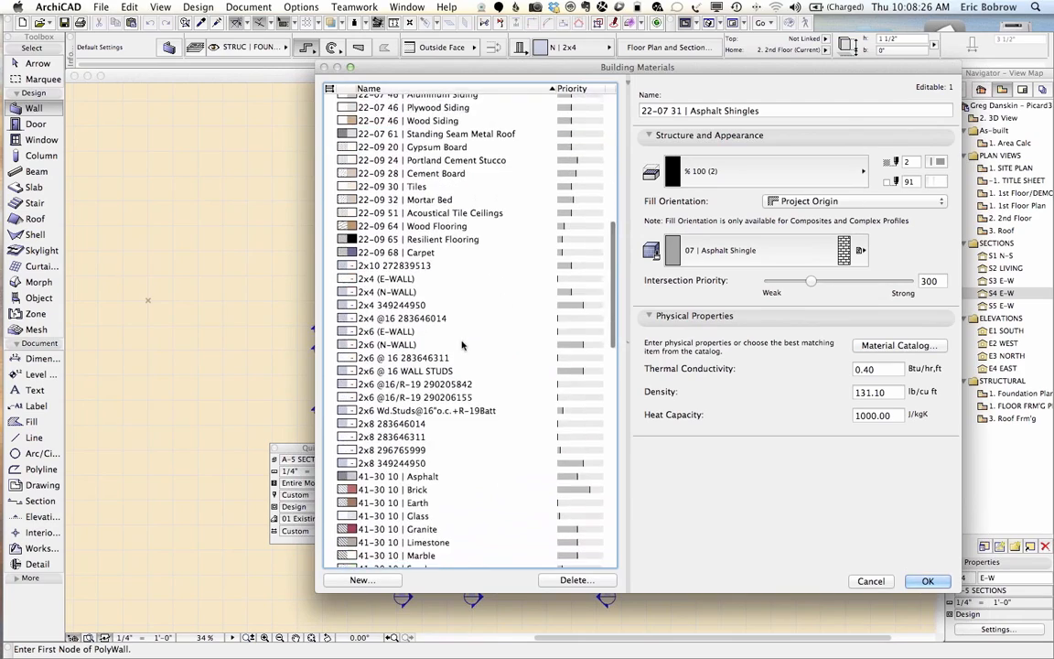
{"action": "scroll", "coordinate": [463, 345], "scroll_direction": "down", "scroll_amount": 15}
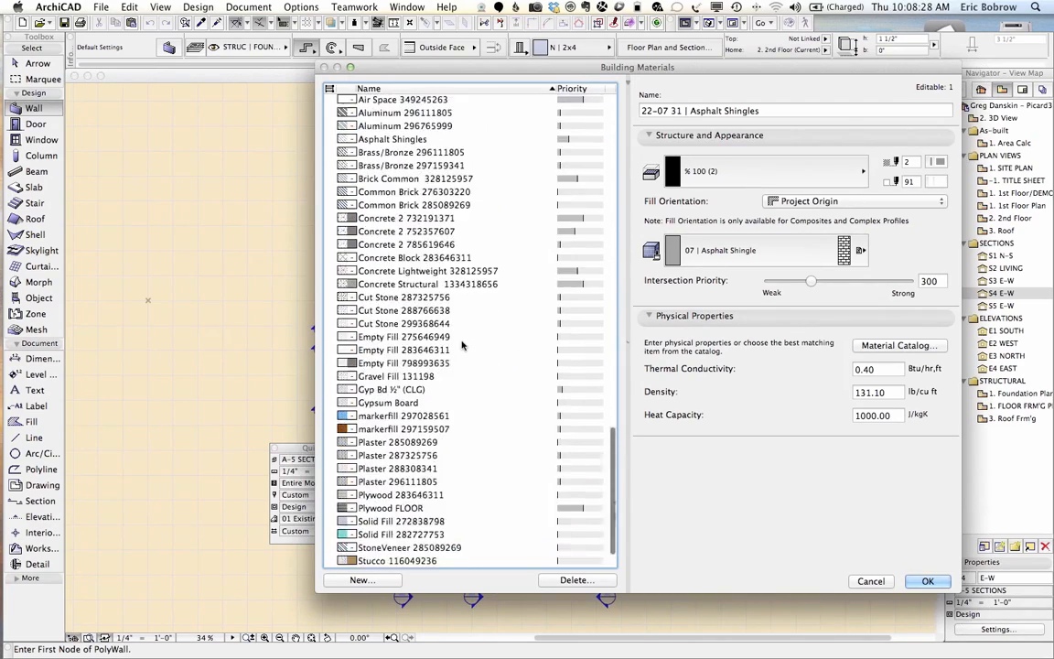
{"action": "scroll", "coordinate": [396, 251], "scroll_direction": "up", "scroll_amount": 4}
{"action": "left_click", "coordinate": [393, 239]}
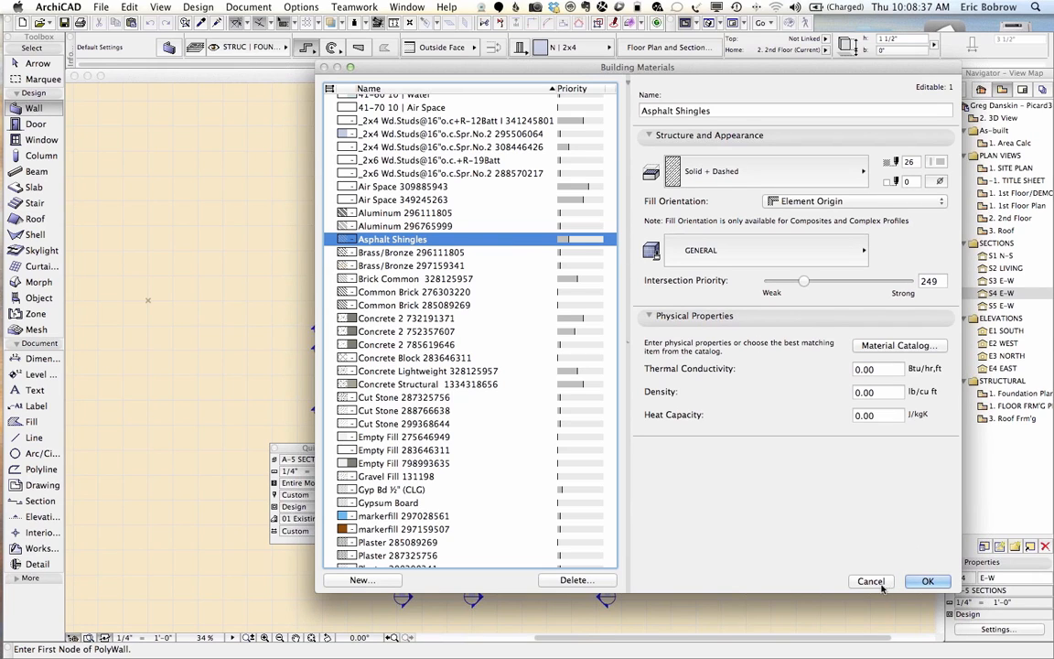
{"action": "left_click", "coordinate": [927, 581]}
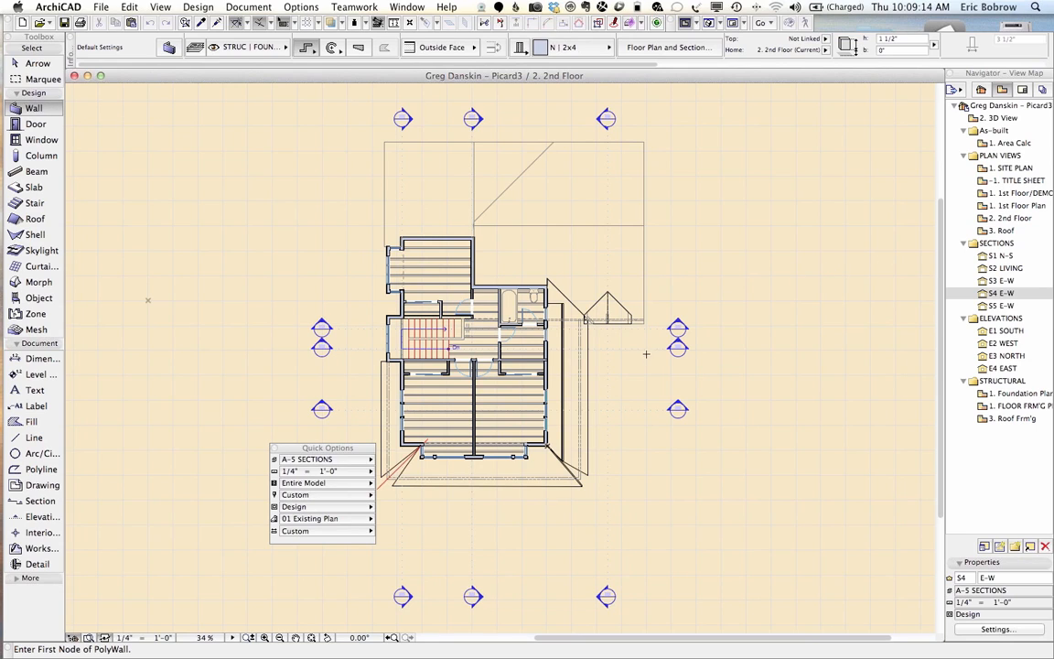
In the N | ROOF-Ply-2x6 composite of the roof east of the 2nd Floor walls, replace the Asphalt Shingles skin with 22-07 31 | Asphalt Shingles
{"action": "left_click", "coordinate": [587, 368]}
{"action": "right_click", "coordinate": [599, 373]}
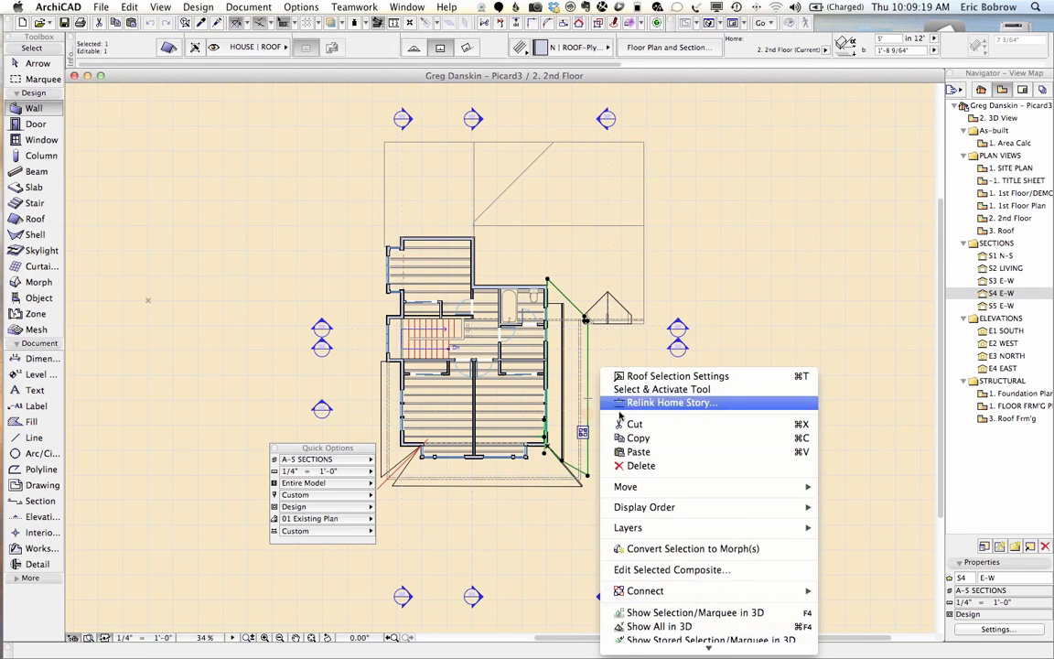
{"action": "left_click", "coordinate": [644, 570]}
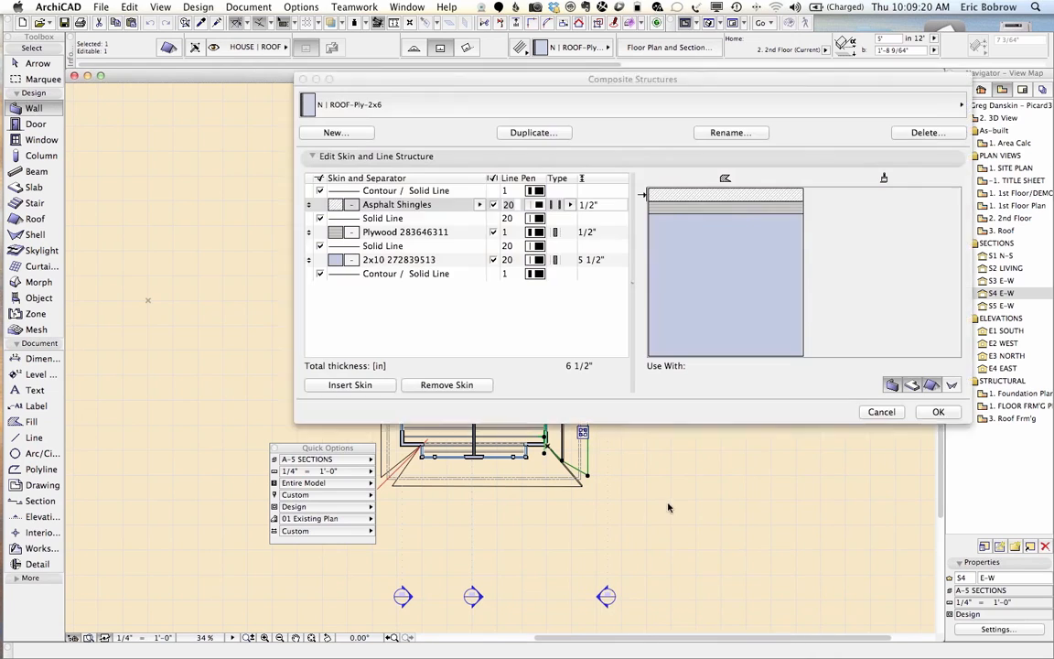
{"action": "left_click", "coordinate": [418, 205]}
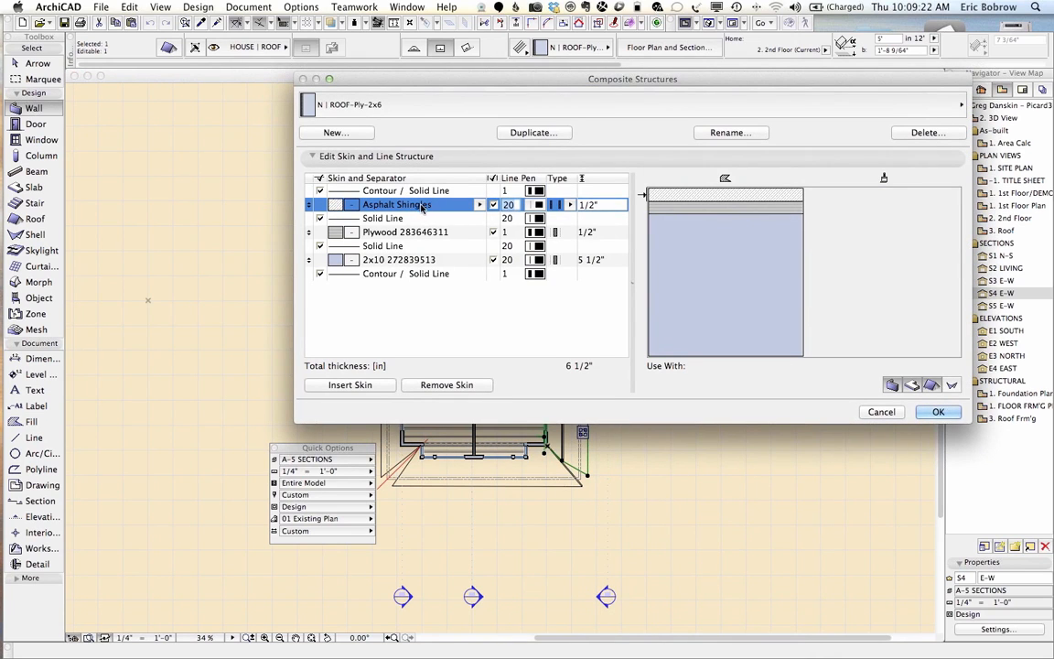
{"action": "left_click", "coordinate": [478, 205]}
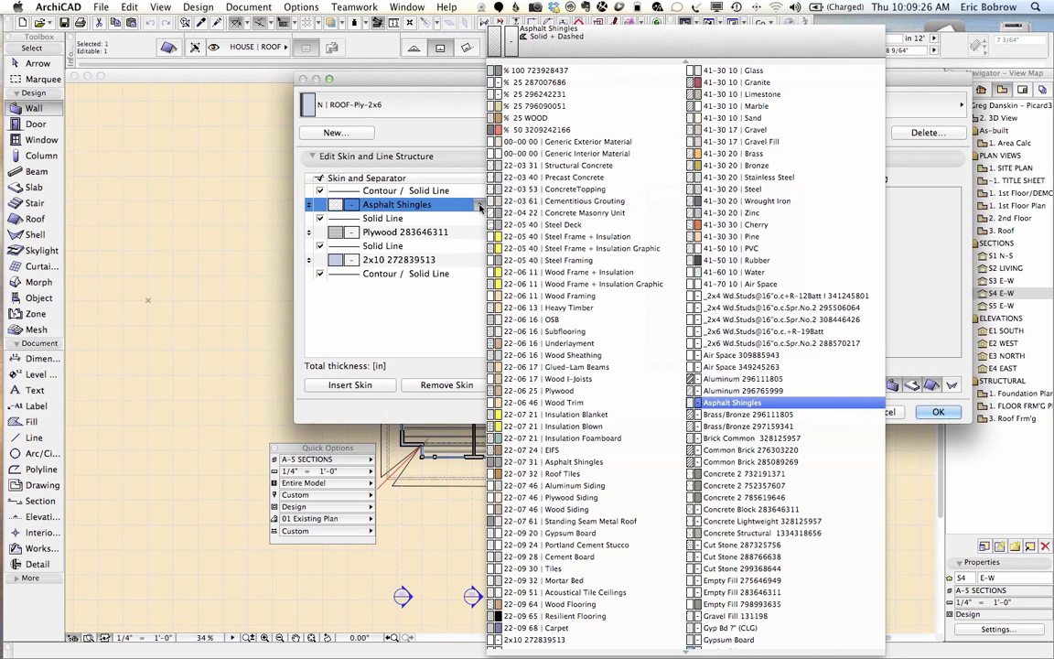
{"action": "left_click", "coordinate": [586, 462]}
{"action": "left_click", "coordinate": [591, 464]}
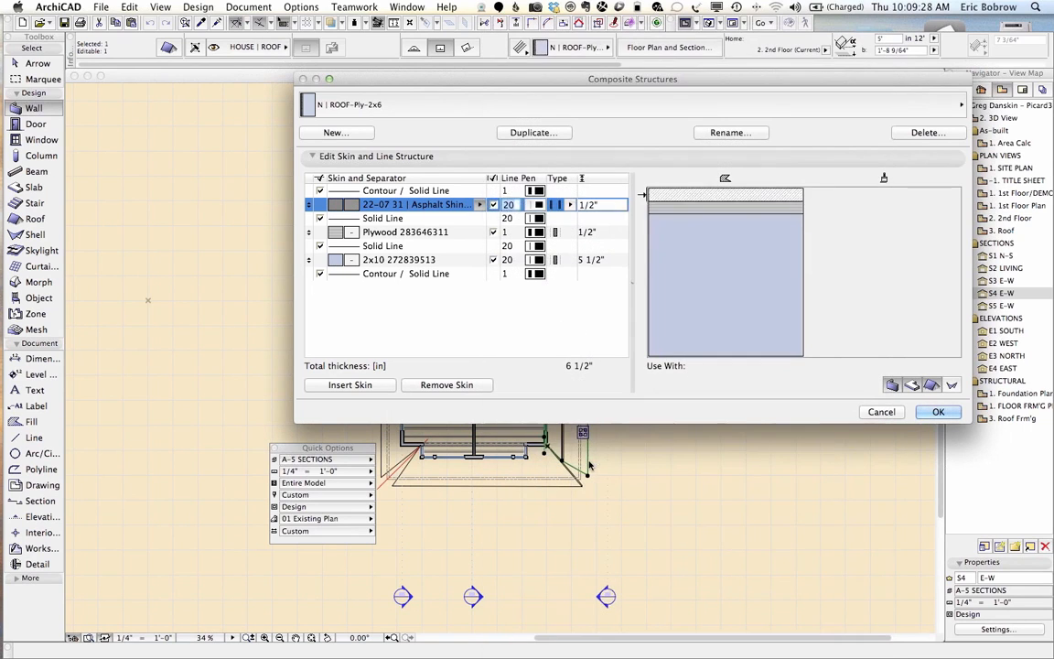
{"action": "left_click", "coordinate": [940, 412]}
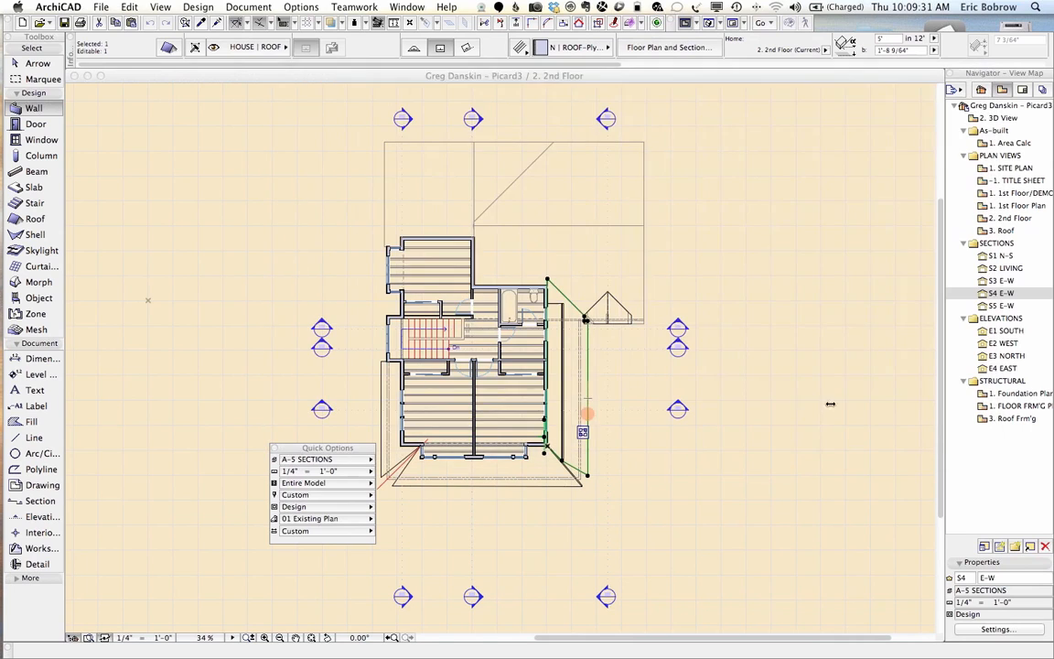
{"action": "key", "text": "Escape"}
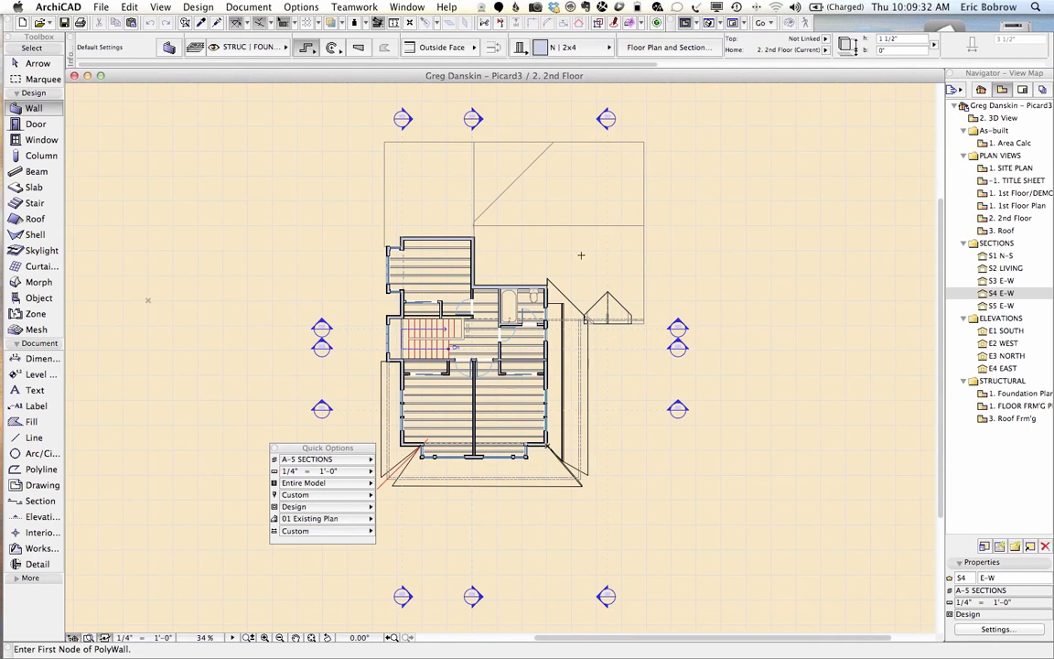
Open section S4 E-W and examine the junction between the sloping roof's upper end and the exterior wall
{"action": "left_click", "coordinate": [386, 7]}
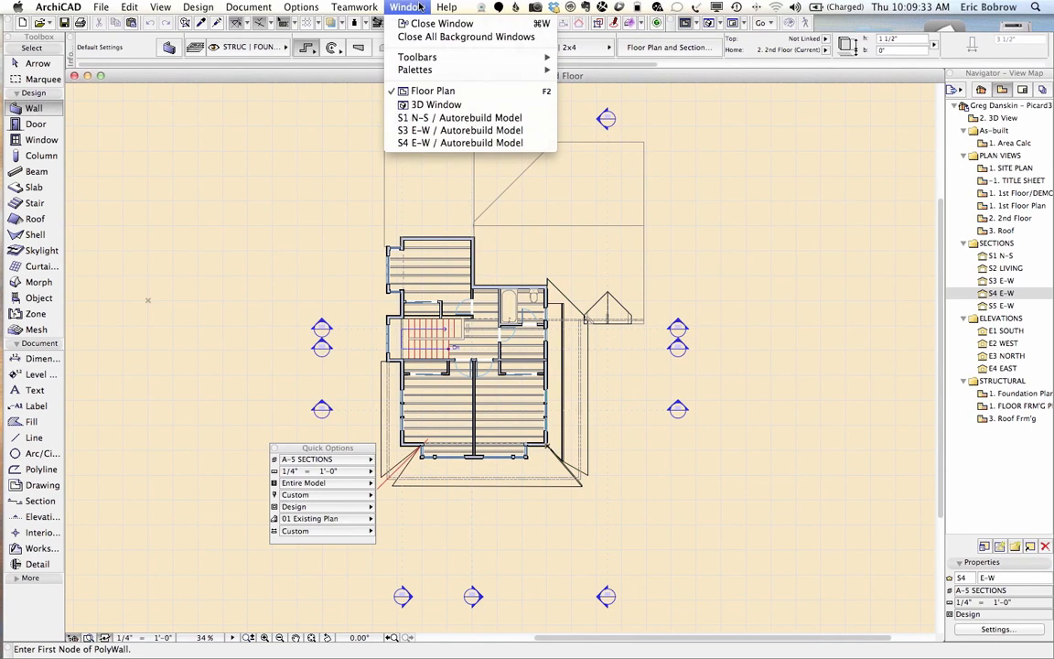
{"action": "left_click", "coordinate": [407, 142]}
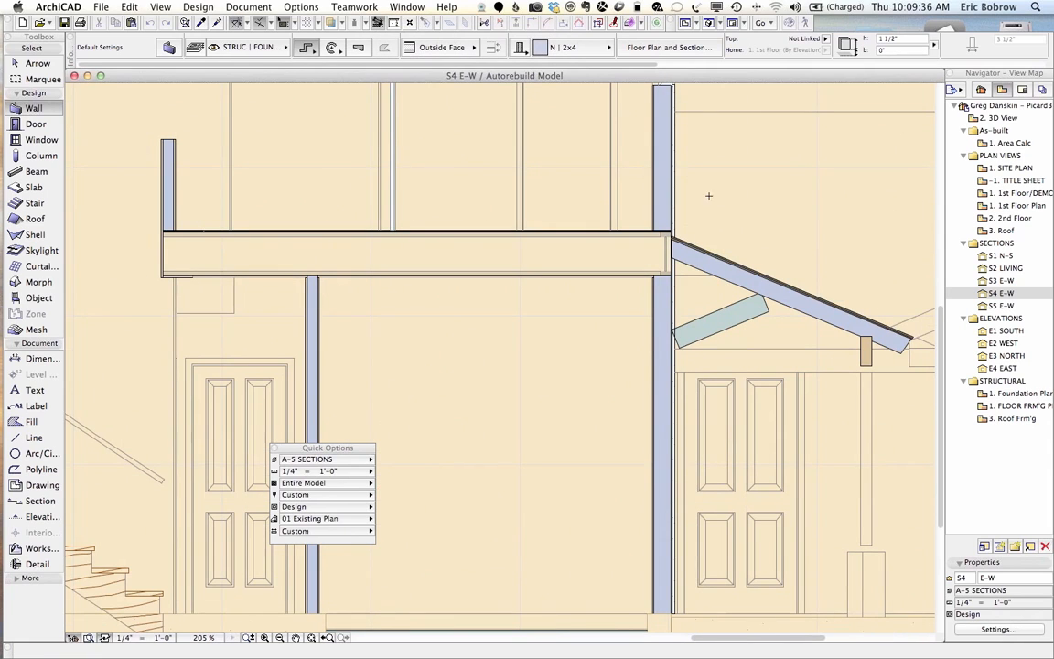
{"action": "scroll", "coordinate": [717, 230], "scroll_direction": "up", "scroll_amount": 3}
{"action": "scroll", "coordinate": [717, 231], "scroll_direction": "up", "scroll_amount": 5}
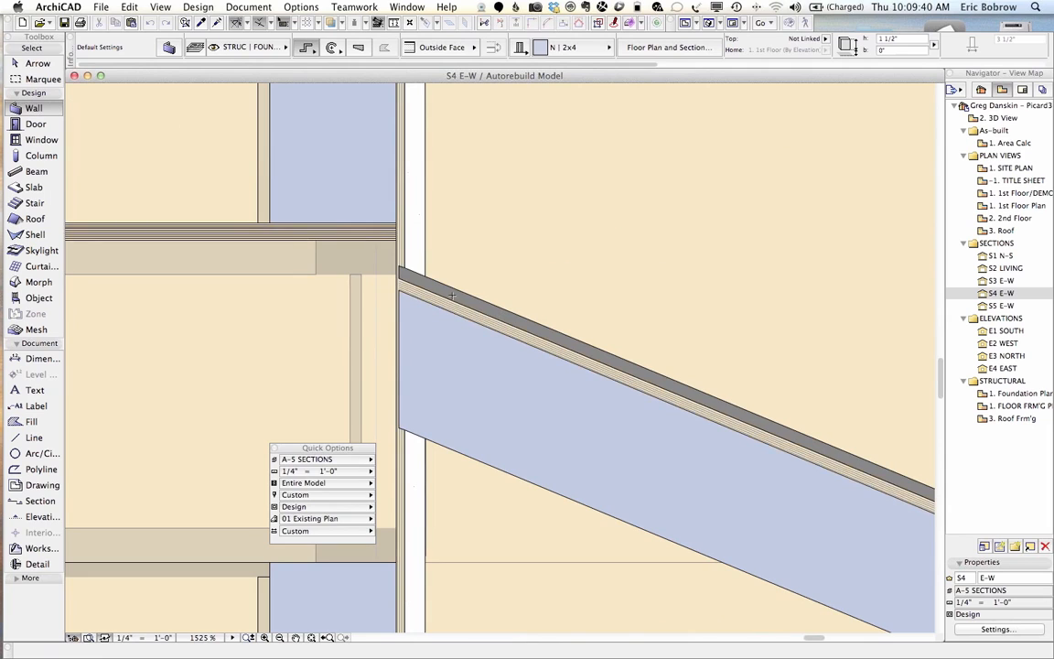
{"action": "scroll", "coordinate": [452, 295], "scroll_direction": "up", "scroll_amount": 2}
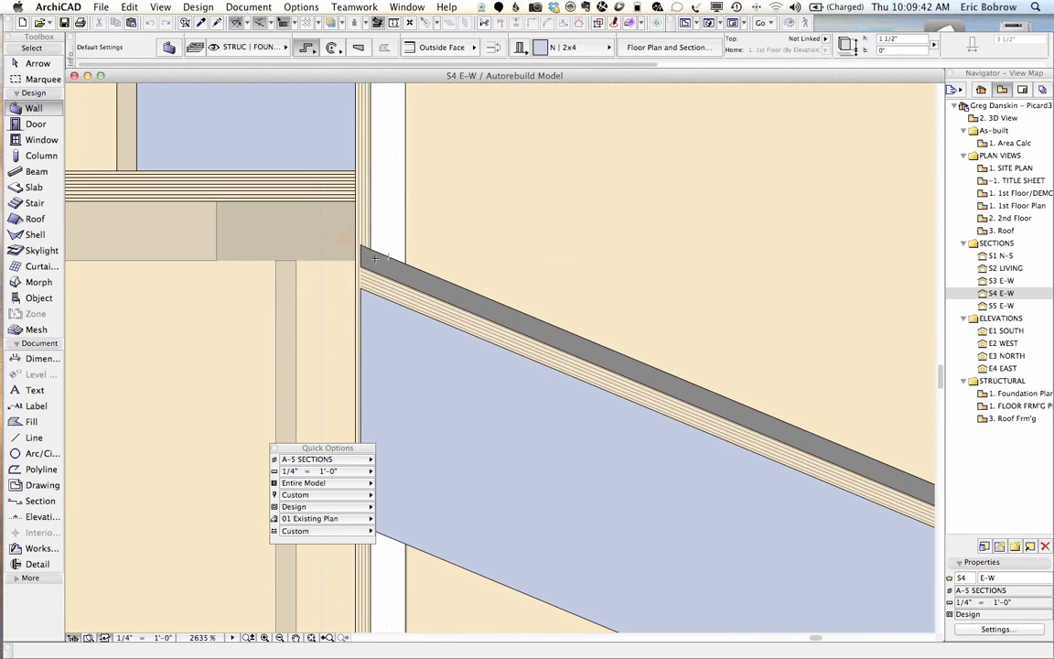
Move the sloping roof horizontally in the section so its upper corner meets the outer face of the wall's plywood layer
{"action": "left_click", "coordinate": [437, 337]}
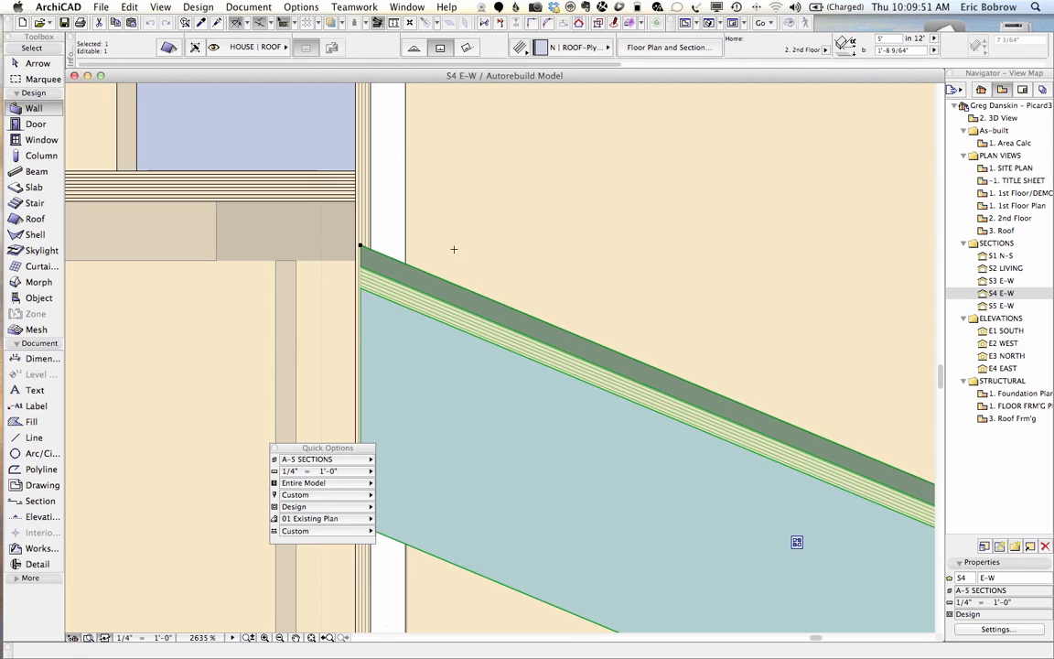
{"action": "key", "text": "super+d"}
{"action": "left_click", "coordinate": [361, 244]}
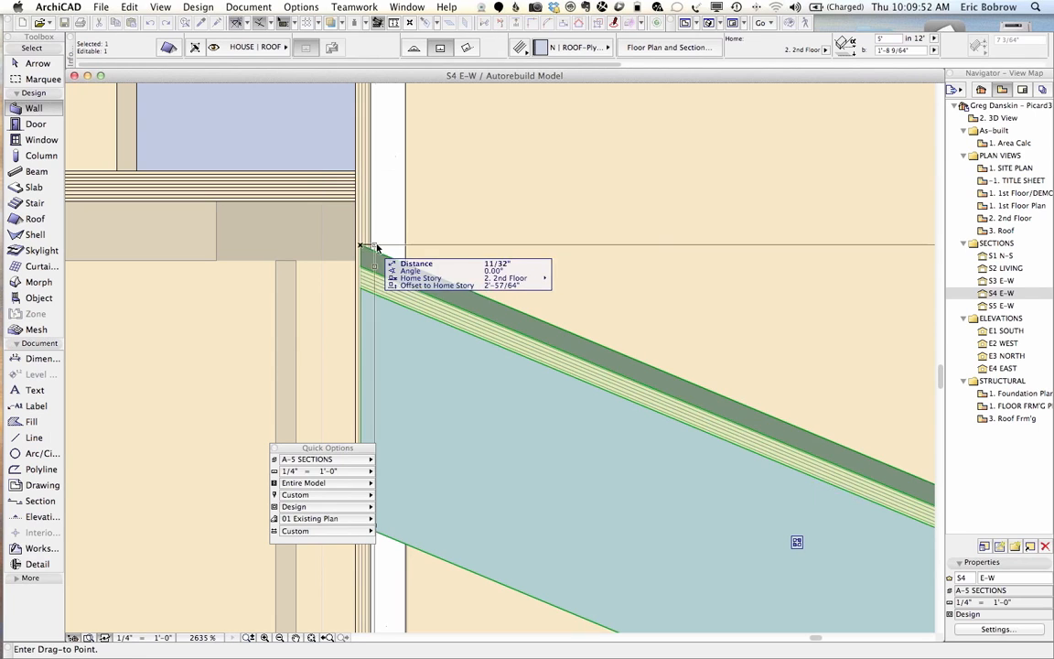
{"action": "left_click", "coordinate": [371, 245]}
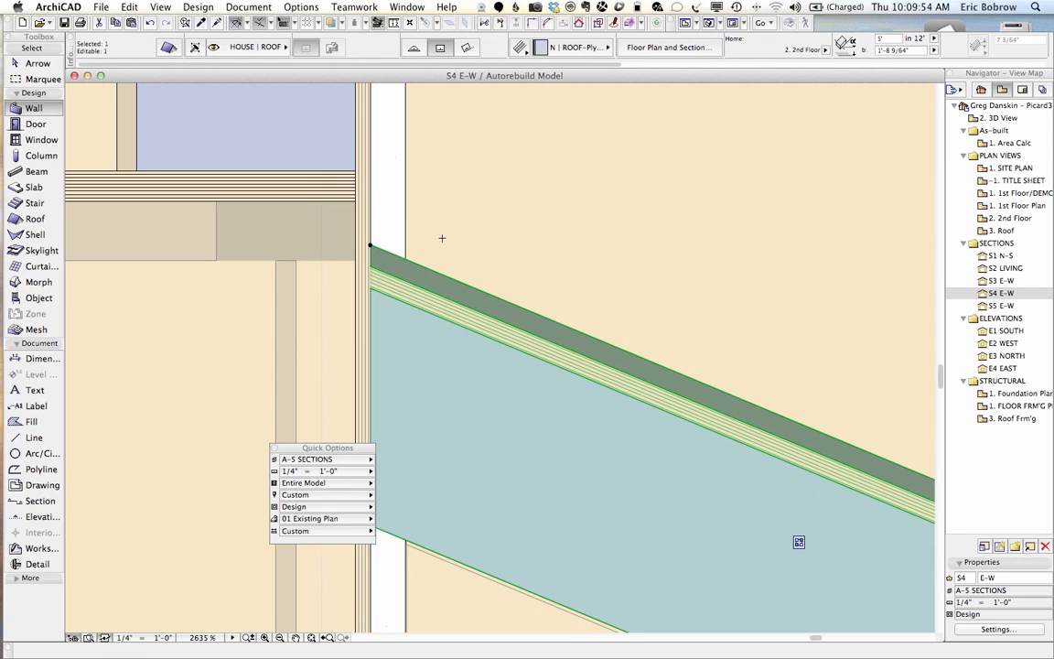
{"action": "key", "text": "Escape"}
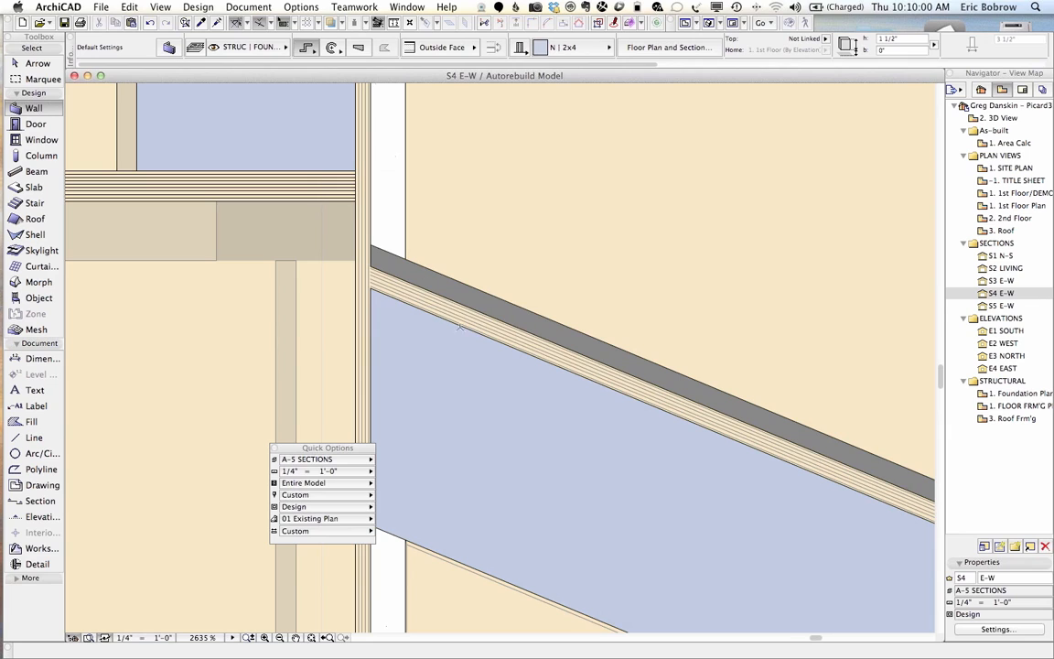
Check the sloping roof's structure and layer information in the section and review its junction with the wall
{"action": "key", "text": "shift"}
{"action": "left_click", "coordinate": [469, 301], "text": "shift"}
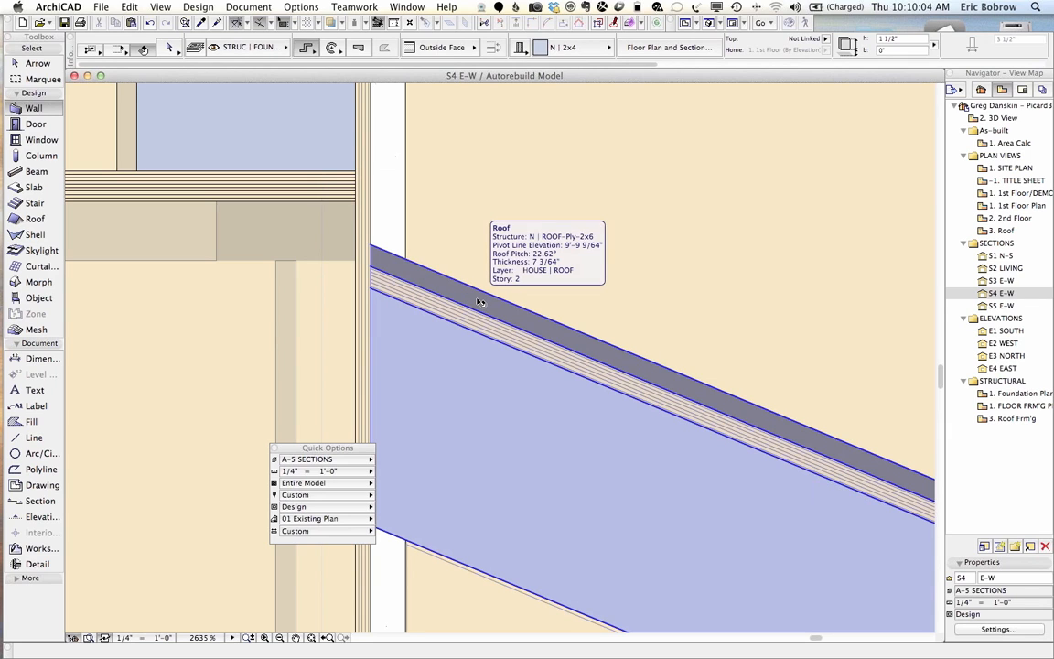
{"action": "key", "text": "Escape"}
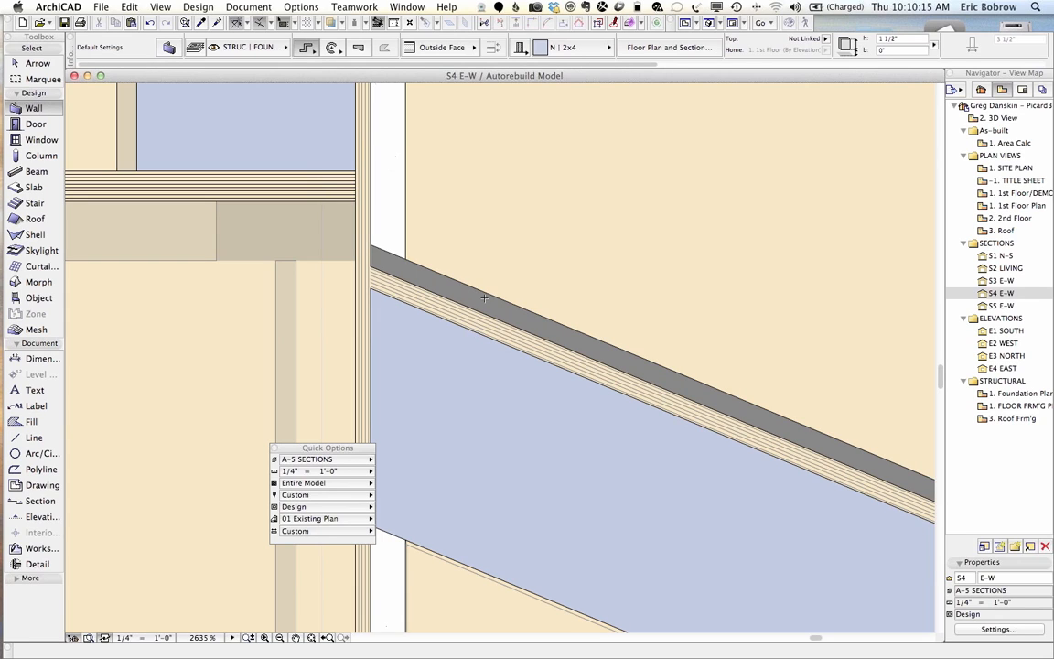
{"action": "scroll", "coordinate": [484, 298], "scroll_direction": "down", "scroll_amount": 3}
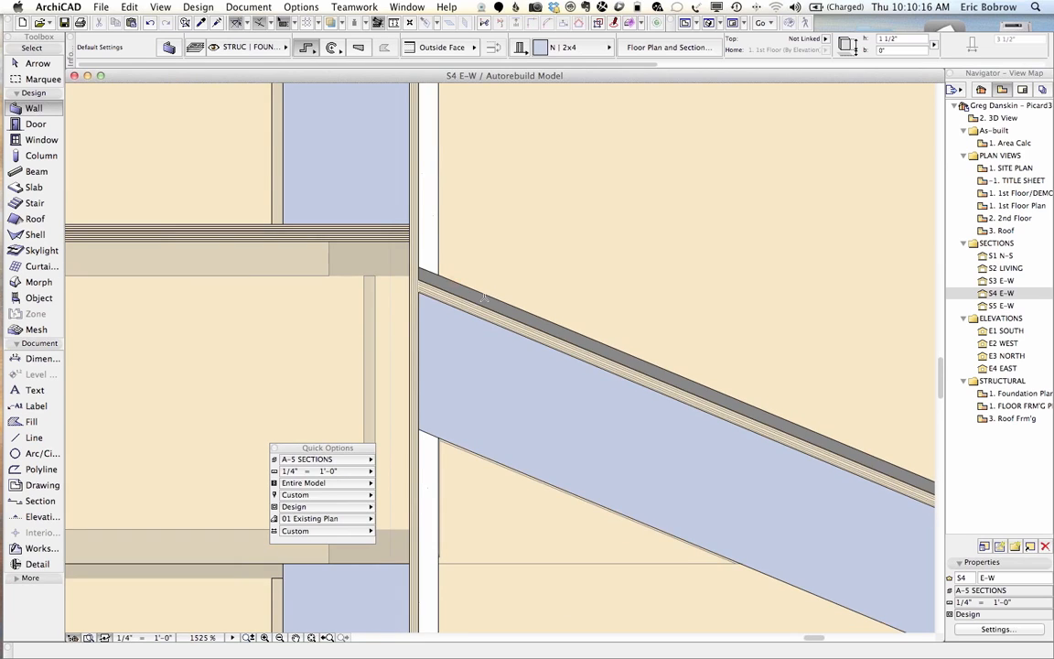
{"action": "scroll", "coordinate": [484, 298], "scroll_direction": "down", "scroll_amount": 2}
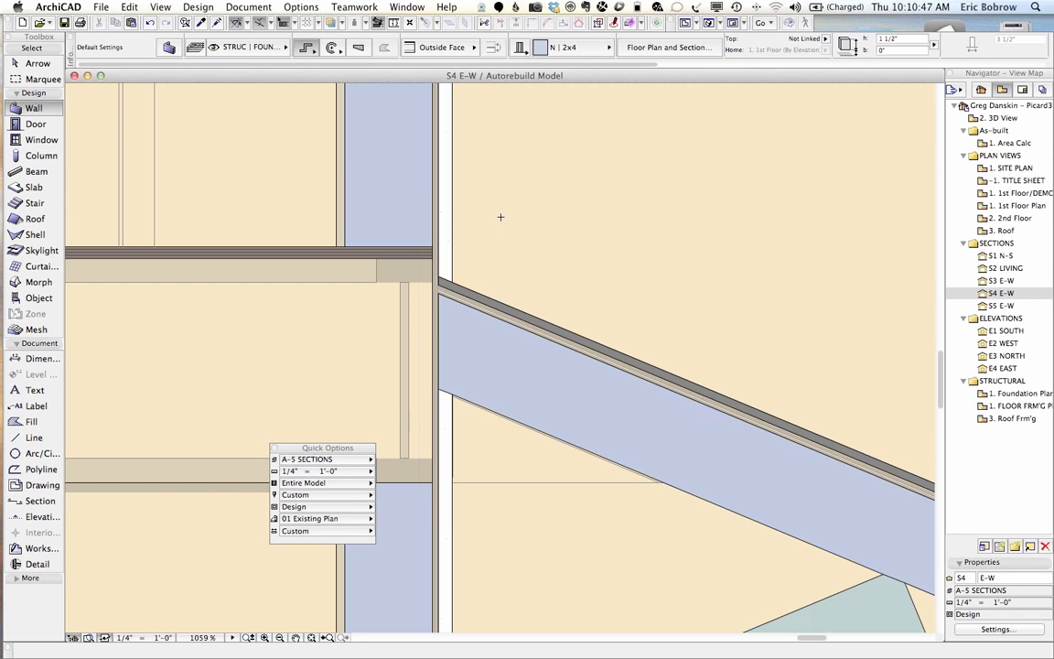
Select the W Single Hung1 17 window in the upper exterior wall and anchor its vertical position by Header to Story 2
{"action": "scroll", "coordinate": [500, 217], "scroll_direction": "down", "scroll_amount": 5}
{"action": "middle_click_drag", "start_coordinate": [500, 218], "coordinate": [532, 453]}
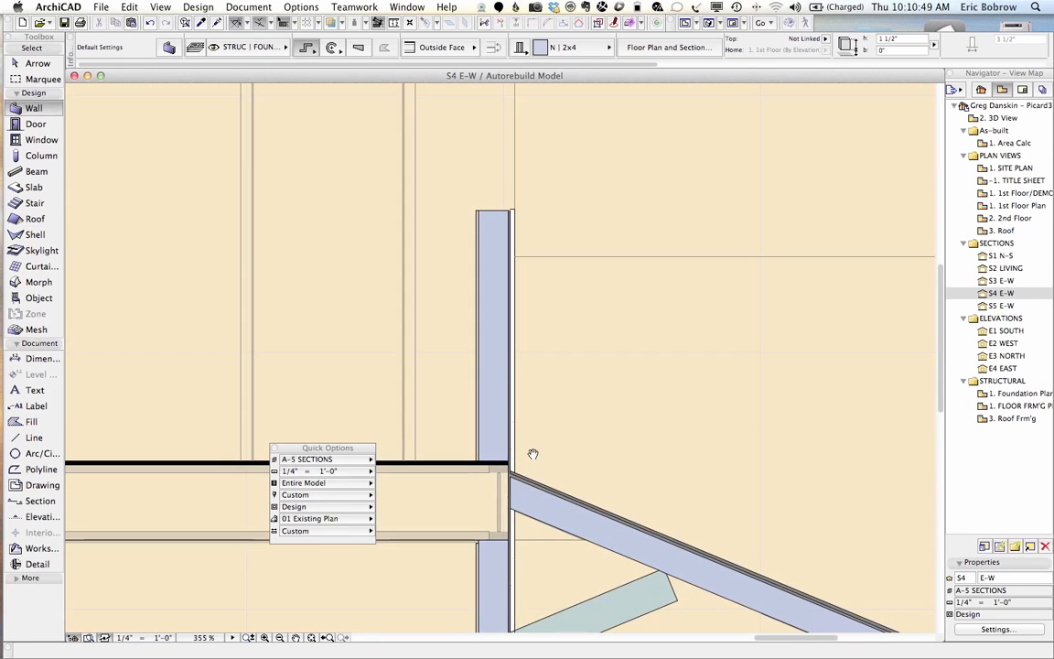
{"action": "middle_click_drag", "start_coordinate": [568, 386], "coordinate": [574, 501]}
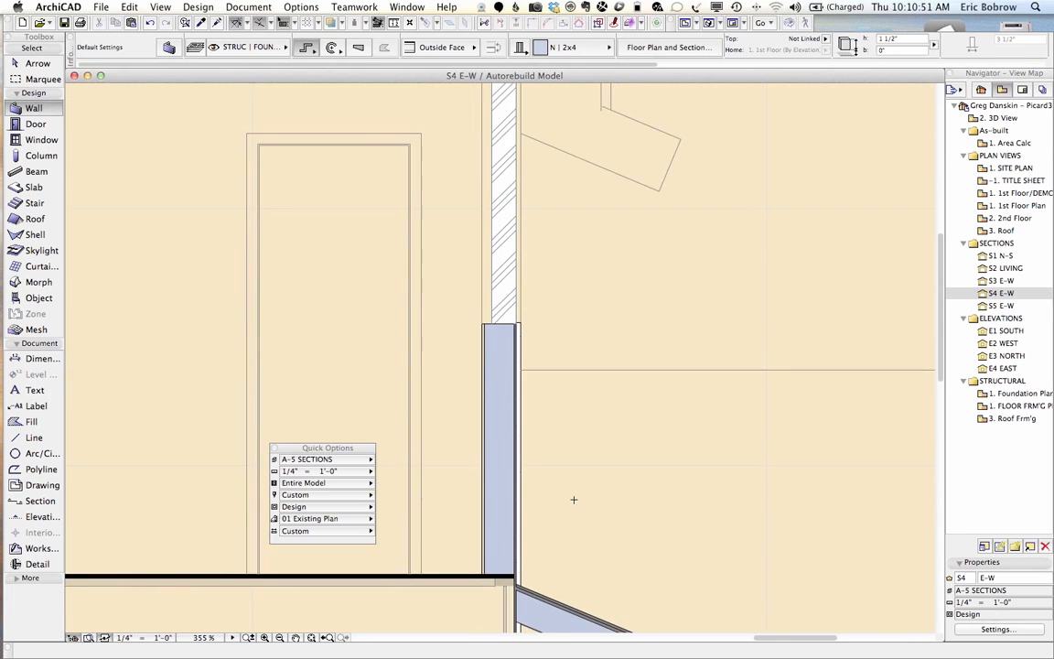
{"action": "scroll", "coordinate": [573, 500], "scroll_direction": "down", "scroll_amount": 2}
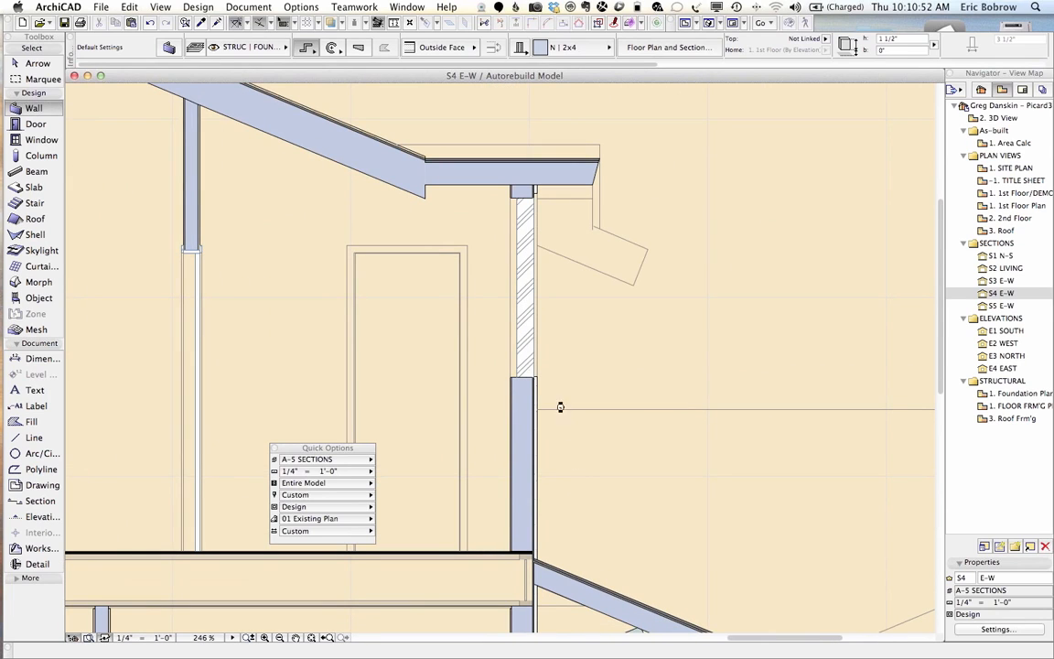
{"action": "key", "text": "shift"}
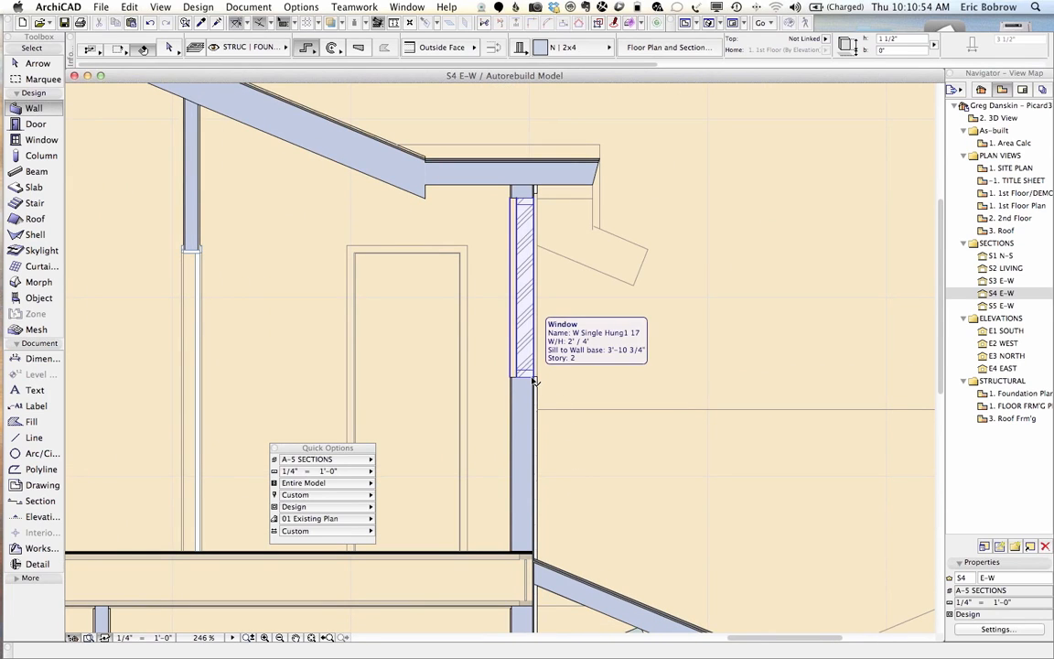
{"action": "left_click", "coordinate": [535, 380], "text": "shift"}
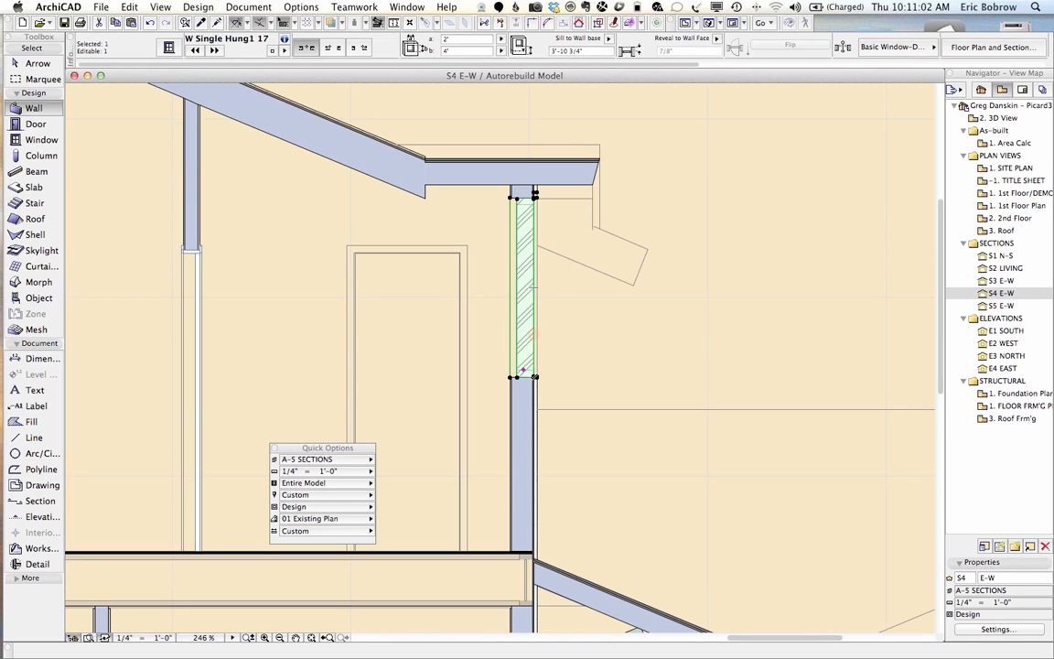
{"action": "left_click", "coordinate": [533, 334]}
{"action": "left_click", "coordinate": [610, 40]}
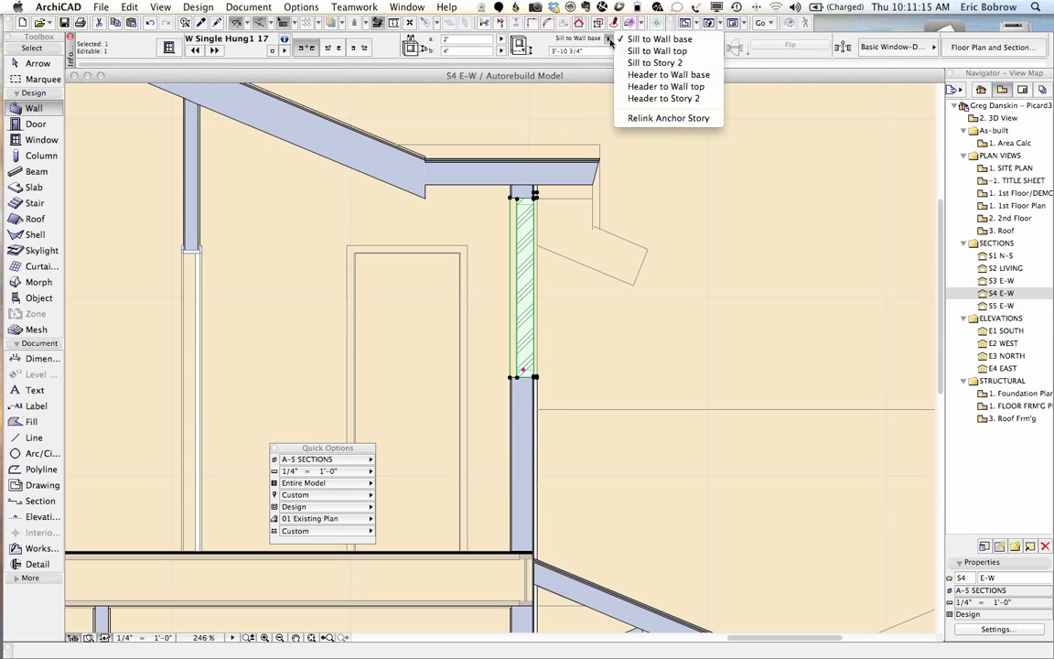
{"action": "left_click", "coordinate": [646, 75]}
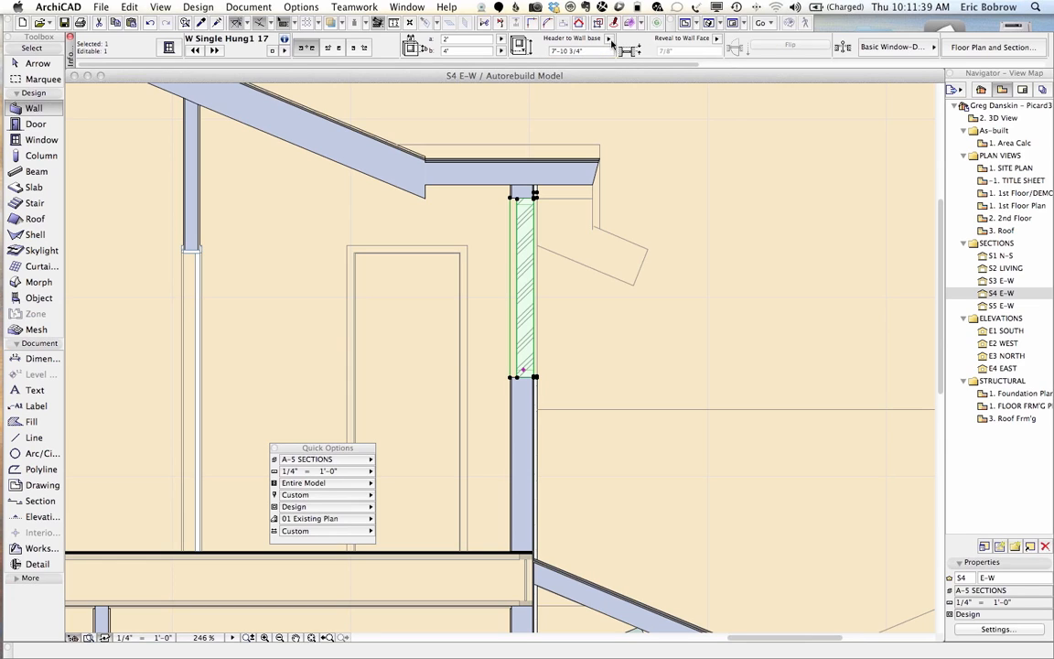
{"action": "left_click", "coordinate": [610, 43]}
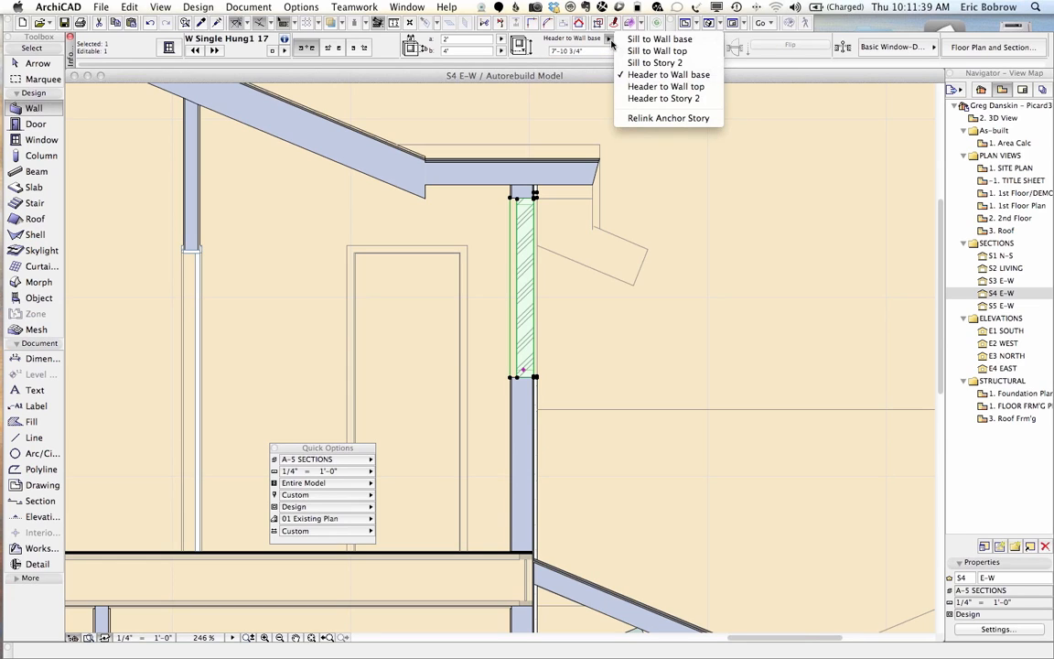
{"action": "left_click", "coordinate": [653, 97]}
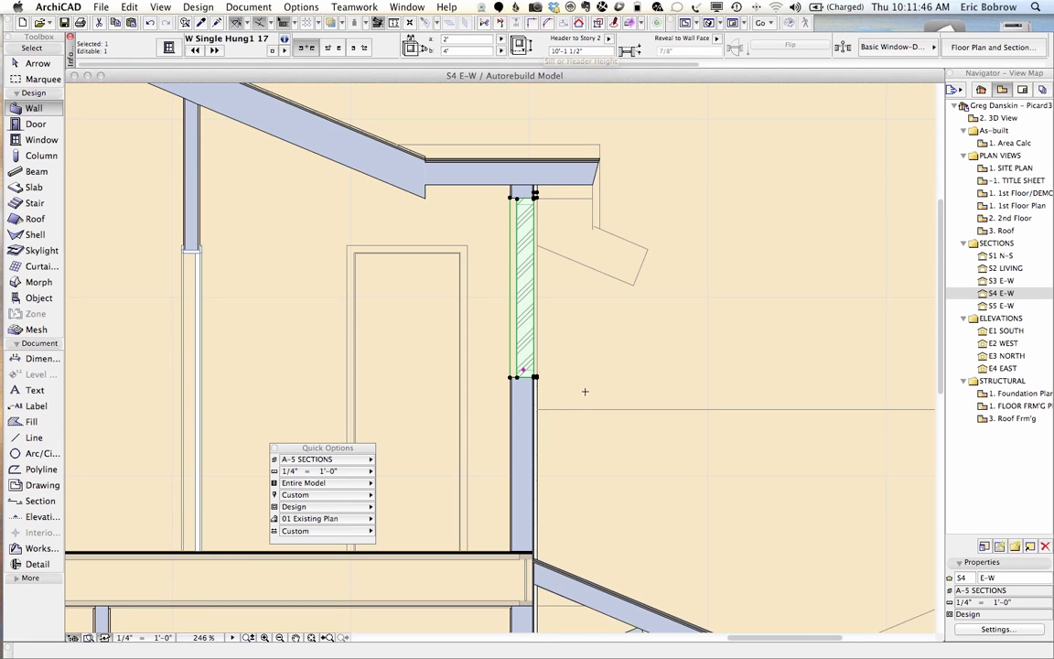
Deselect the window and set the S4 E-W section's story levels to Display Only
{"action": "scroll", "coordinate": [590, 381], "scroll_direction": "down", "scroll_amount": 5}
{"action": "scroll", "coordinate": [593, 381], "scroll_direction": "down", "scroll_amount": 8}
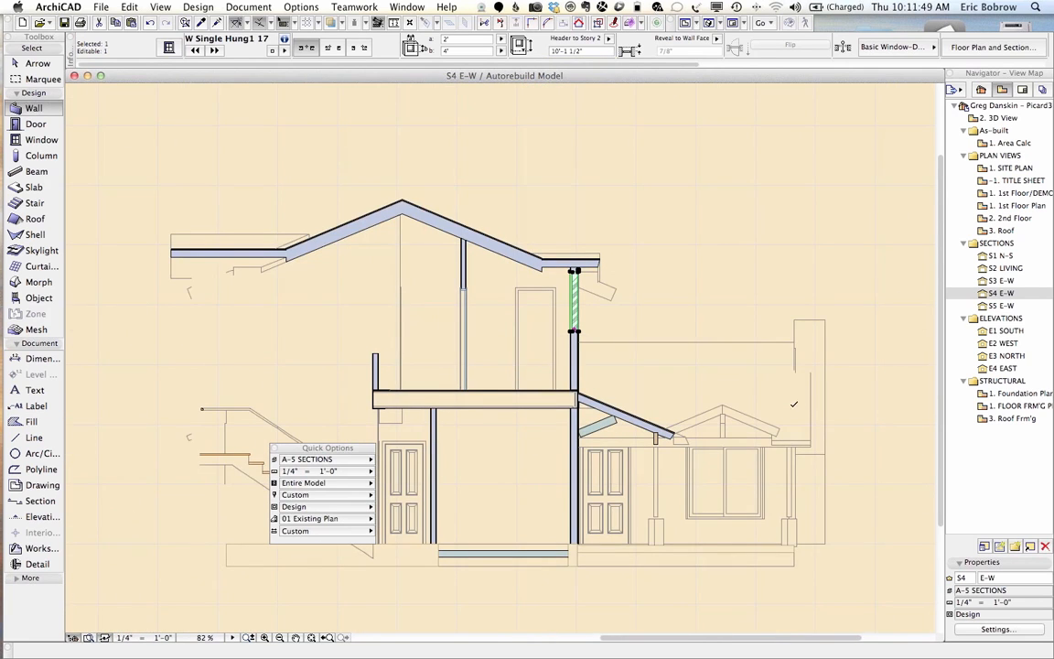
{"action": "middle_click_drag", "start_coordinate": [849, 410], "coordinate": [670, 372]}
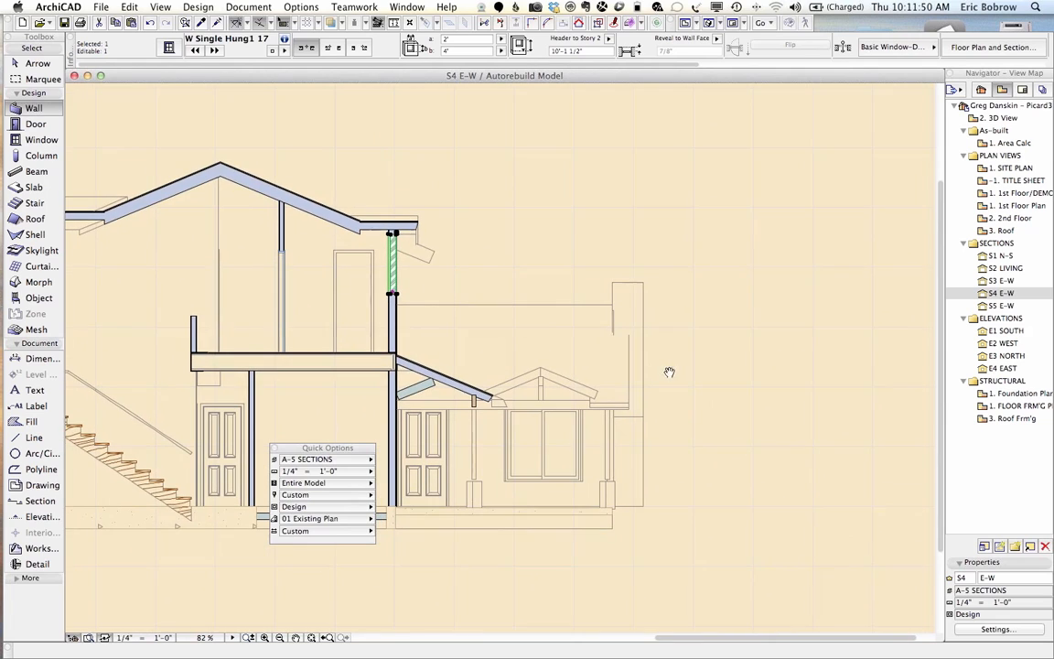
{"action": "right_click", "coordinate": [630, 219]}
{"action": "left_click", "coordinate": [566, 205]}
{"action": "right_click", "coordinate": [458, 119]}
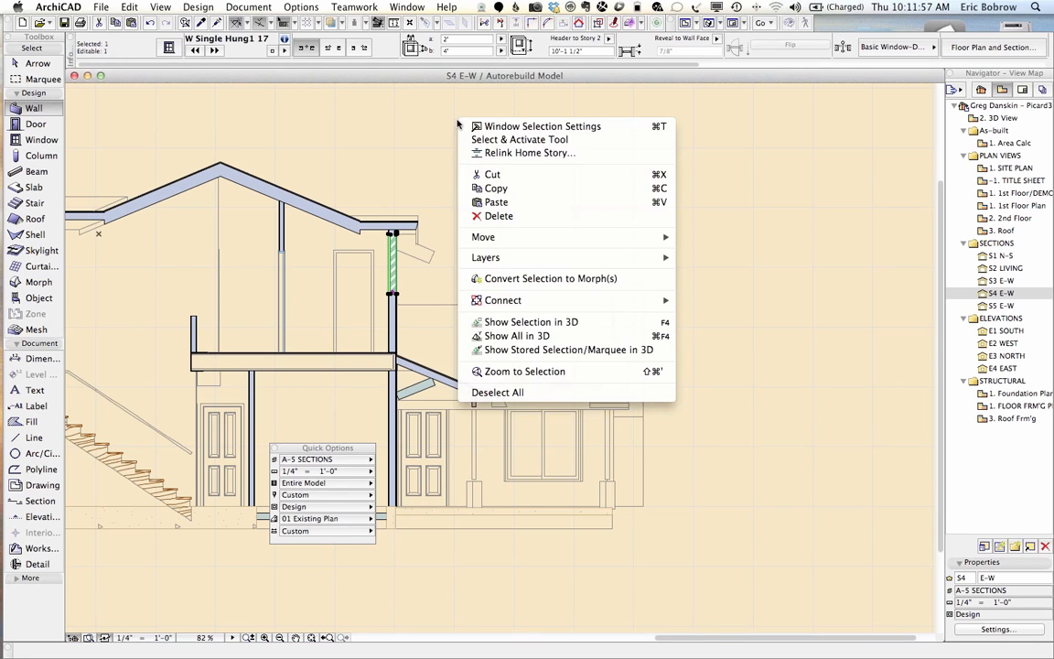
{"action": "left_click", "coordinate": [427, 119]}
{"action": "key", "text": "Escape"}
{"action": "right_click", "coordinate": [441, 118]}
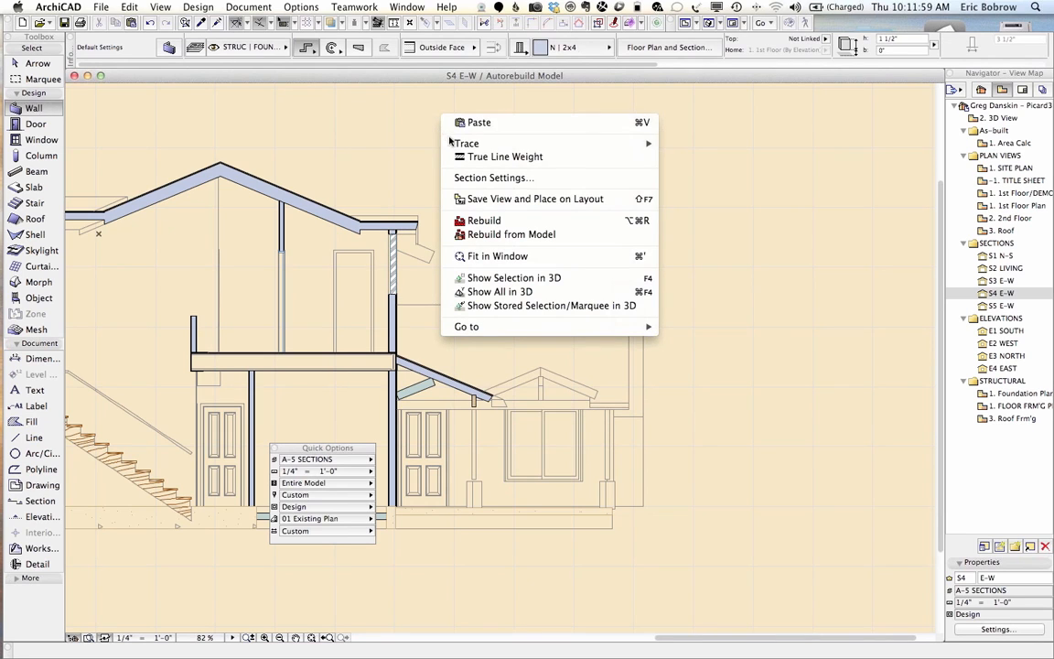
{"action": "left_click", "coordinate": [466, 179]}
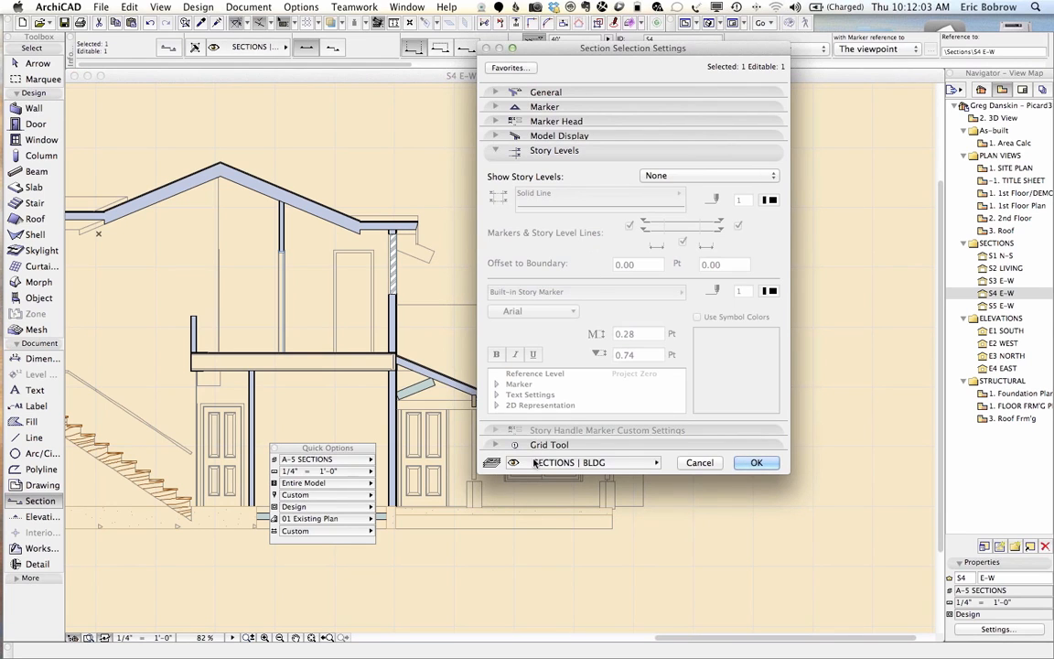
{"action": "left_click", "coordinate": [640, 176]}
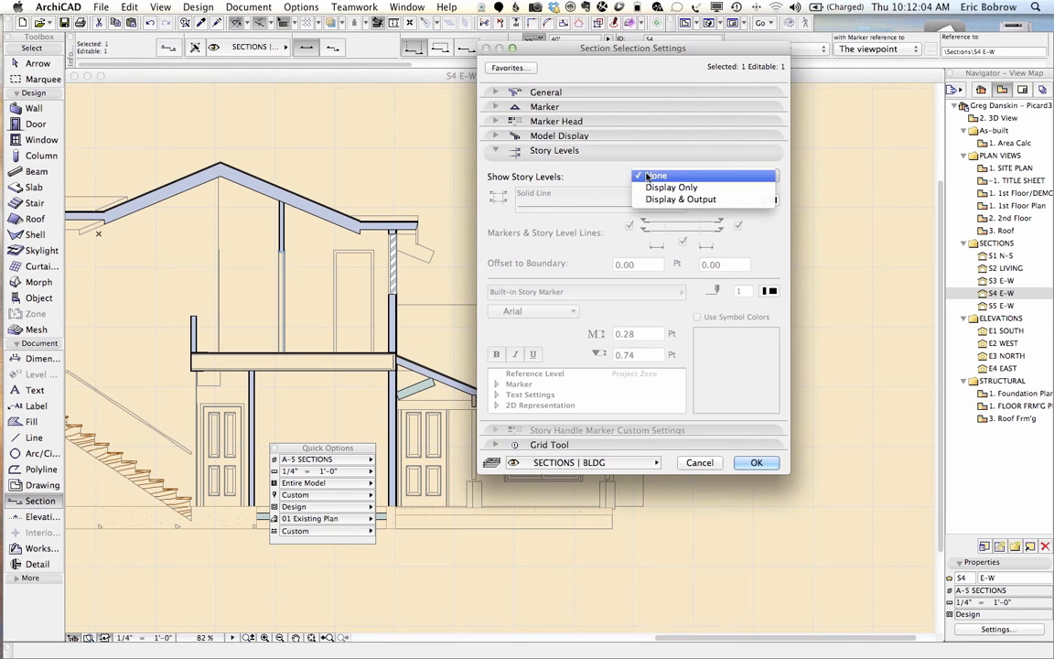
{"action": "left_click", "coordinate": [668, 188]}
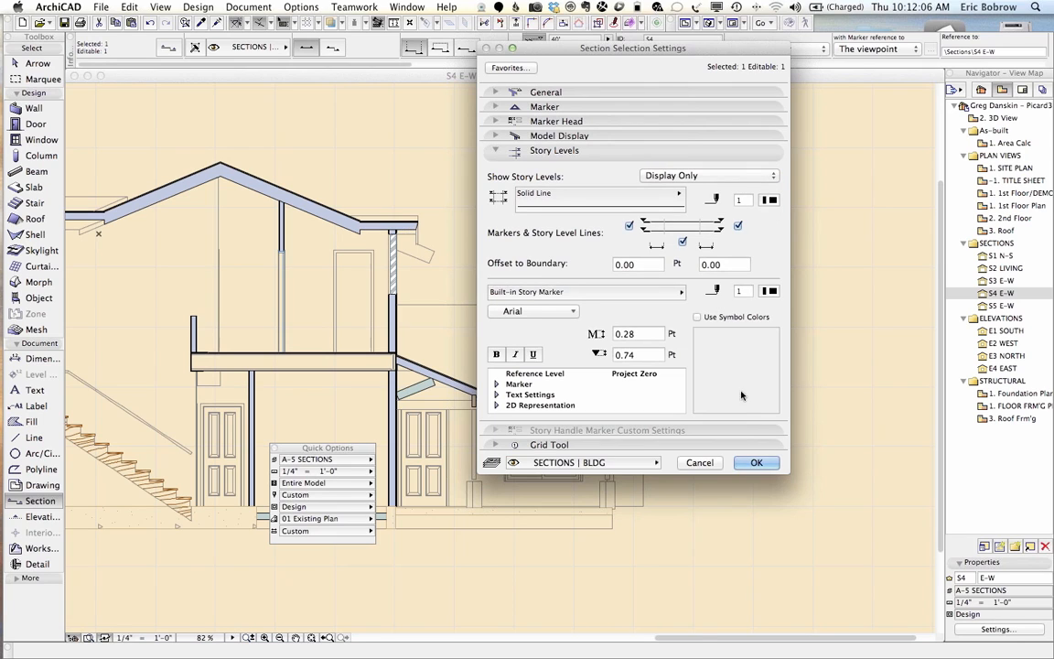
{"action": "left_click", "coordinate": [748, 464]}
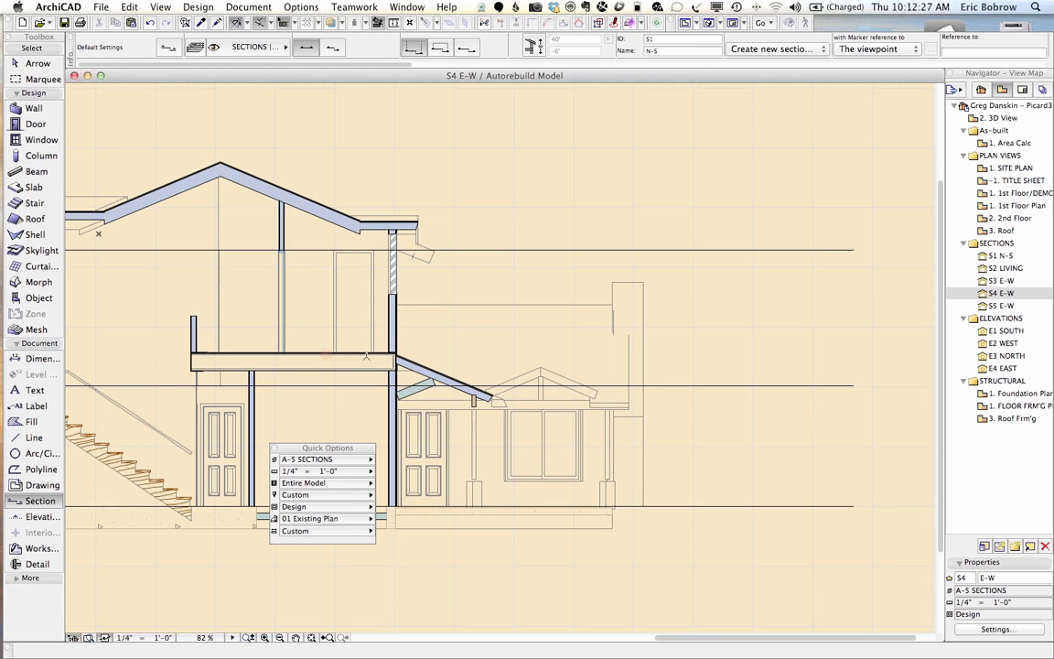
Check the home story, height and base offset of the upper and lower exterior walls at the floor junction
{"action": "scroll", "coordinate": [385, 353], "scroll_direction": "up", "scroll_amount": 3}
{"action": "scroll", "coordinate": [385, 352], "scroll_direction": "up", "scroll_amount": 5}
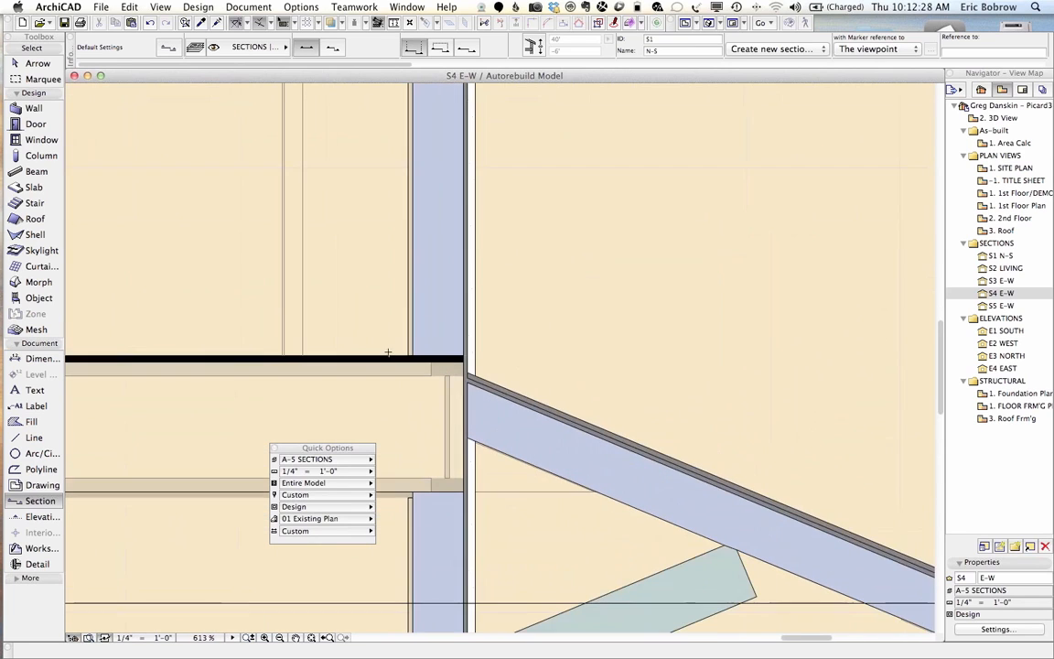
{"action": "left_click", "coordinate": [439, 332]}
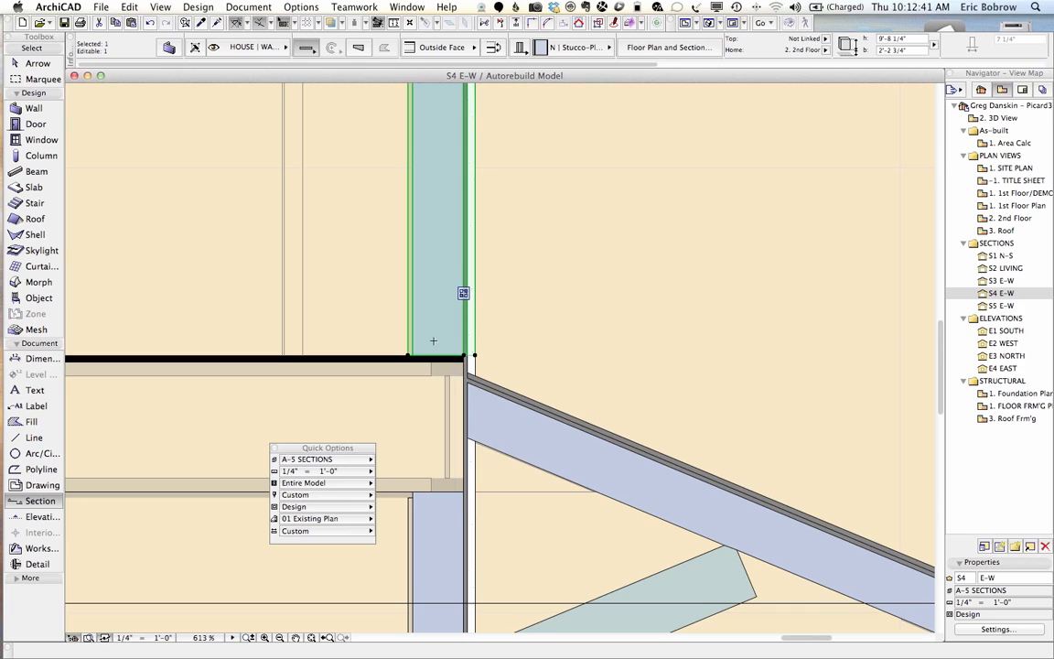
{"action": "left_click", "coordinate": [389, 355]}
{"action": "key", "text": "Escape"}
{"action": "left_click", "coordinate": [442, 540]}
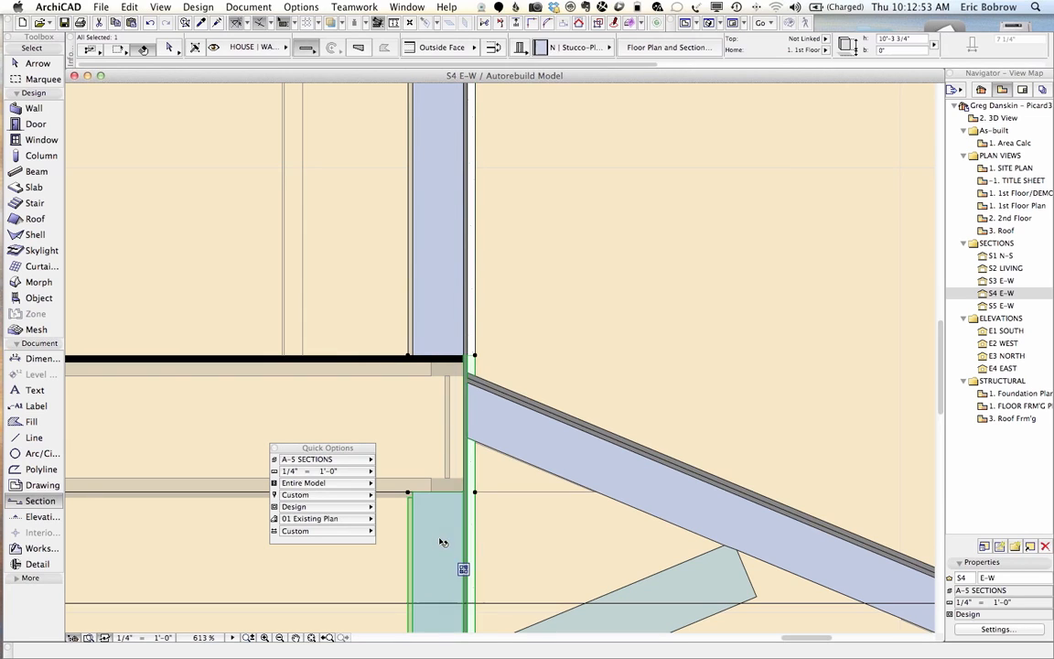
{"action": "key", "text": "Escape"}
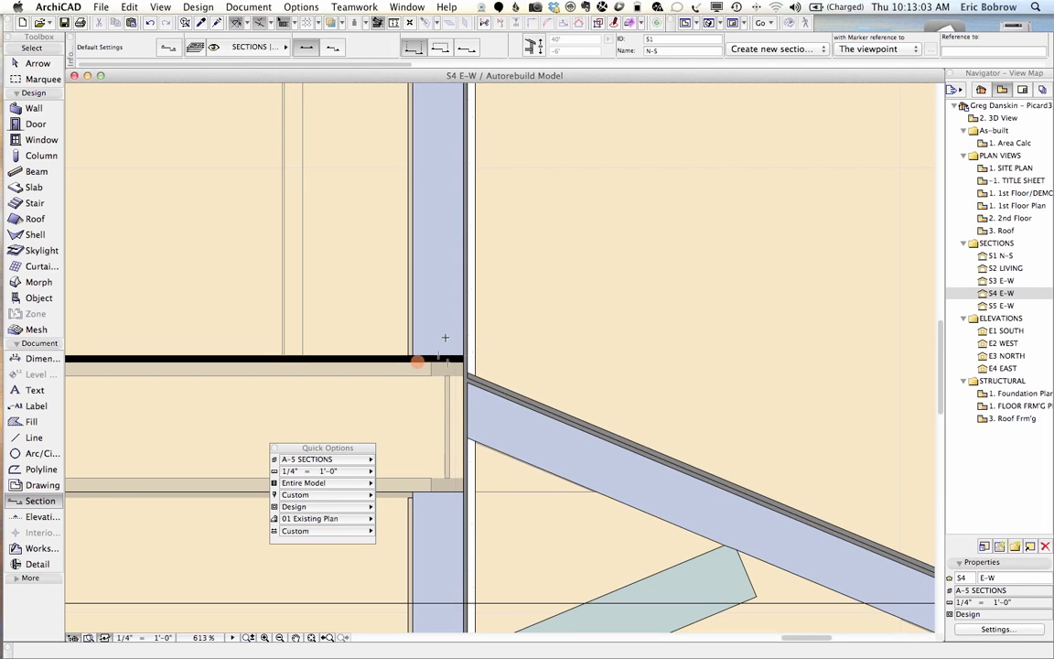
Try to select the upper-floor interior wall beyond the section cut by its surface
{"action": "scroll", "coordinate": [502, 313], "scroll_direction": "down", "scroll_amount": 5}
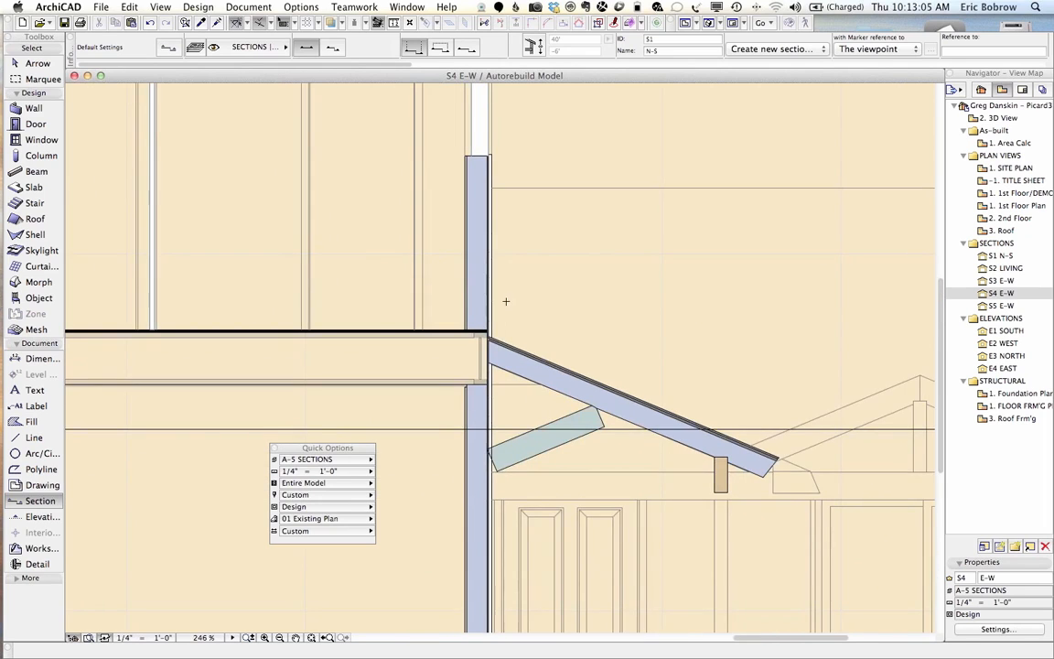
{"action": "middle_click_drag", "start_coordinate": [518, 323], "coordinate": [525, 445]}
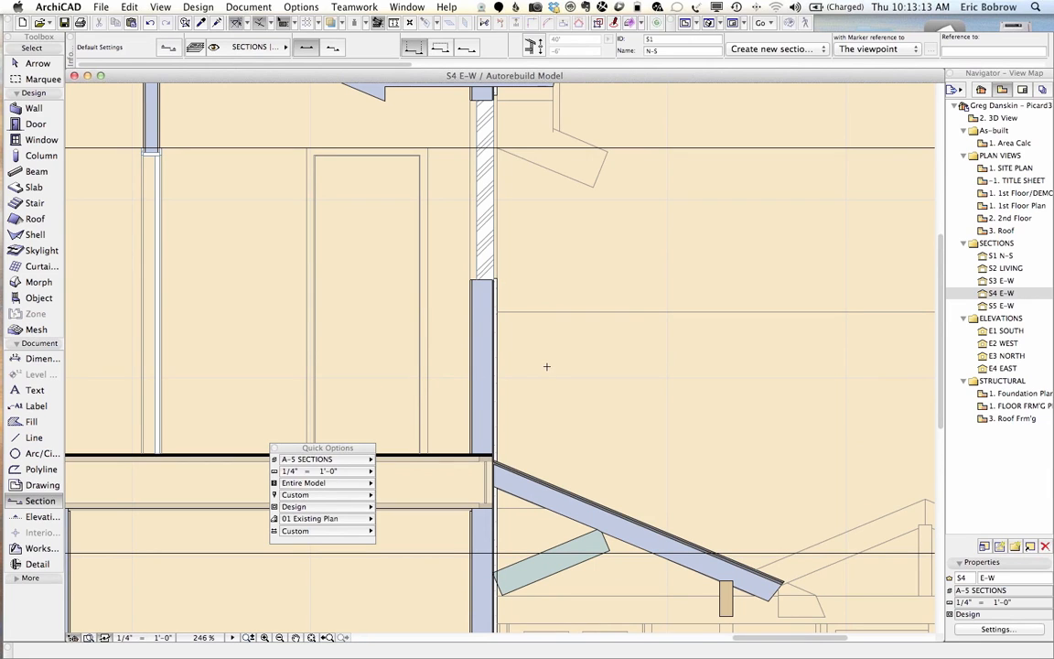
{"action": "scroll", "coordinate": [544, 366], "scroll_direction": "down", "scroll_amount": 3}
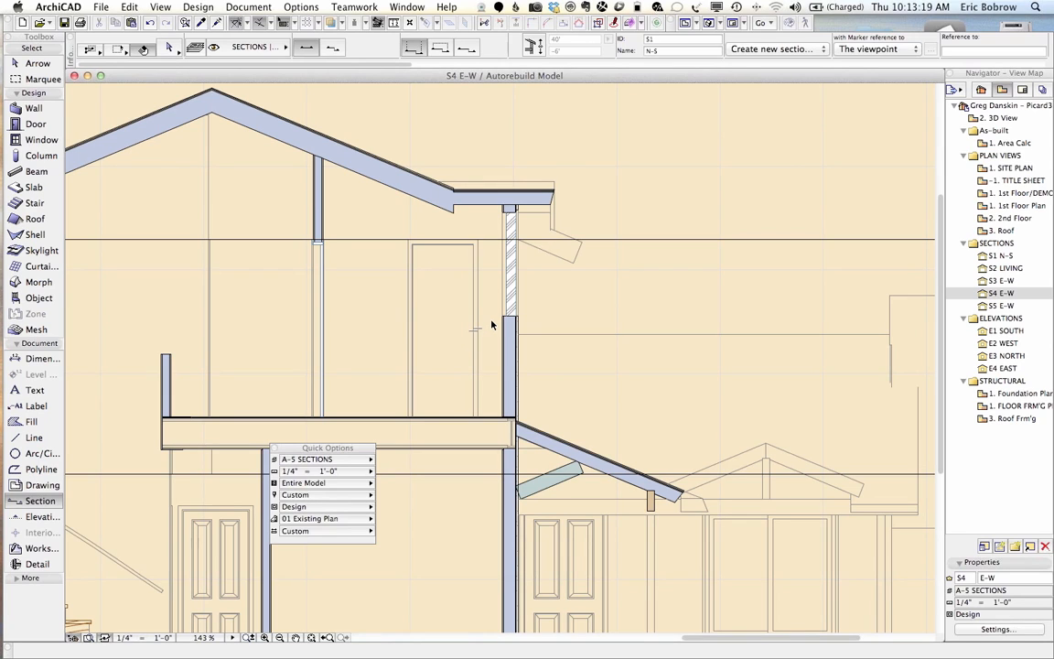
{"action": "left_click", "coordinate": [37, 62]}
{"action": "left_click", "coordinate": [387, 226]}
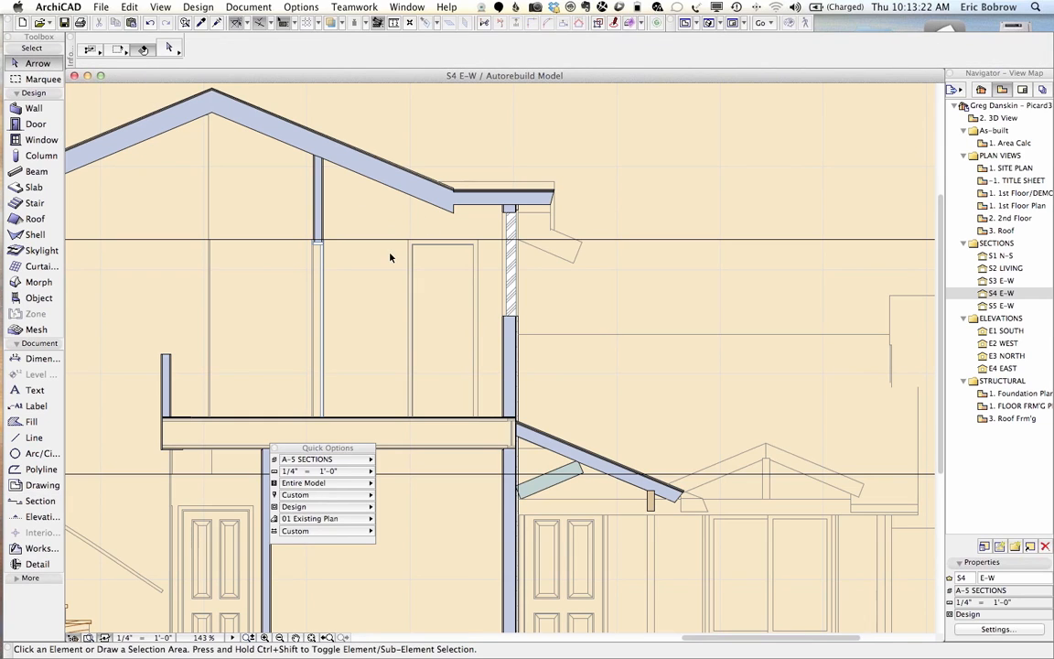
{"action": "left_click_drag", "start_coordinate": [358, 271], "coordinate": [384, 306]}
{"action": "left_click_drag", "start_coordinate": [380, 387], "coordinate": [389, 390]}
Set the section's uncut surfaces to fill with Uniform Pen Color, using the Window Background pen
{"action": "right_click", "coordinate": [635, 127]}
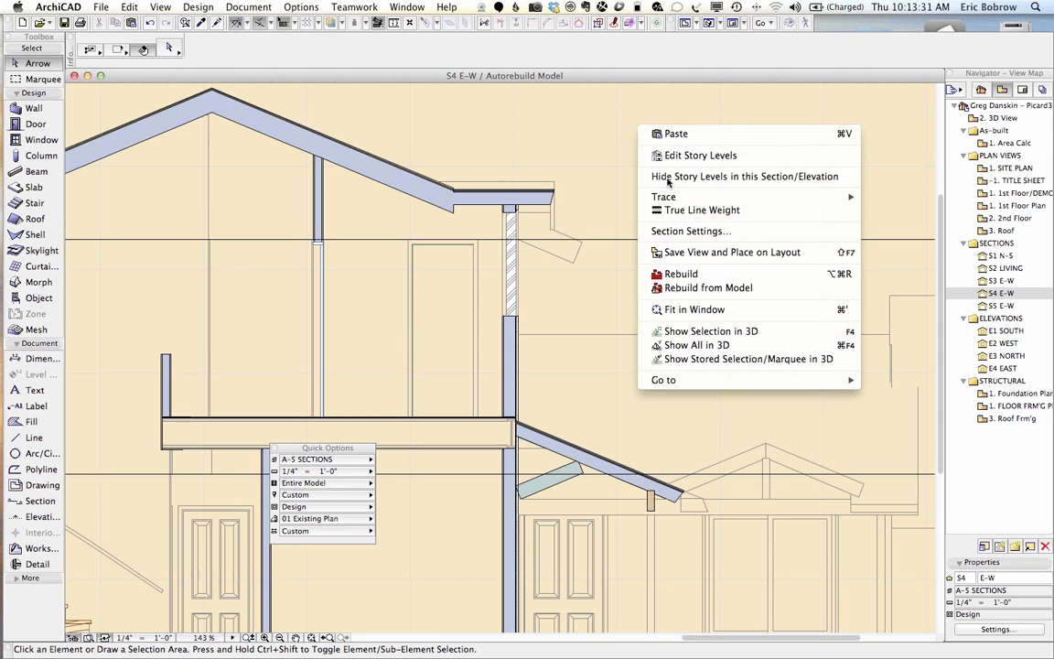
{"action": "left_click", "coordinate": [683, 235]}
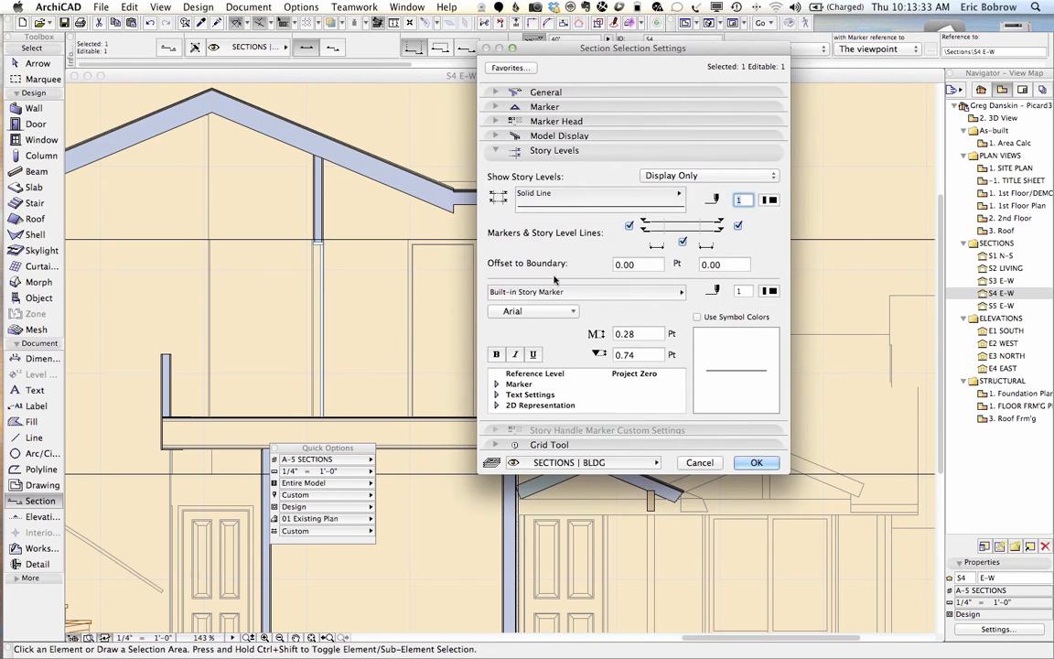
{"action": "left_click", "coordinate": [546, 136]}
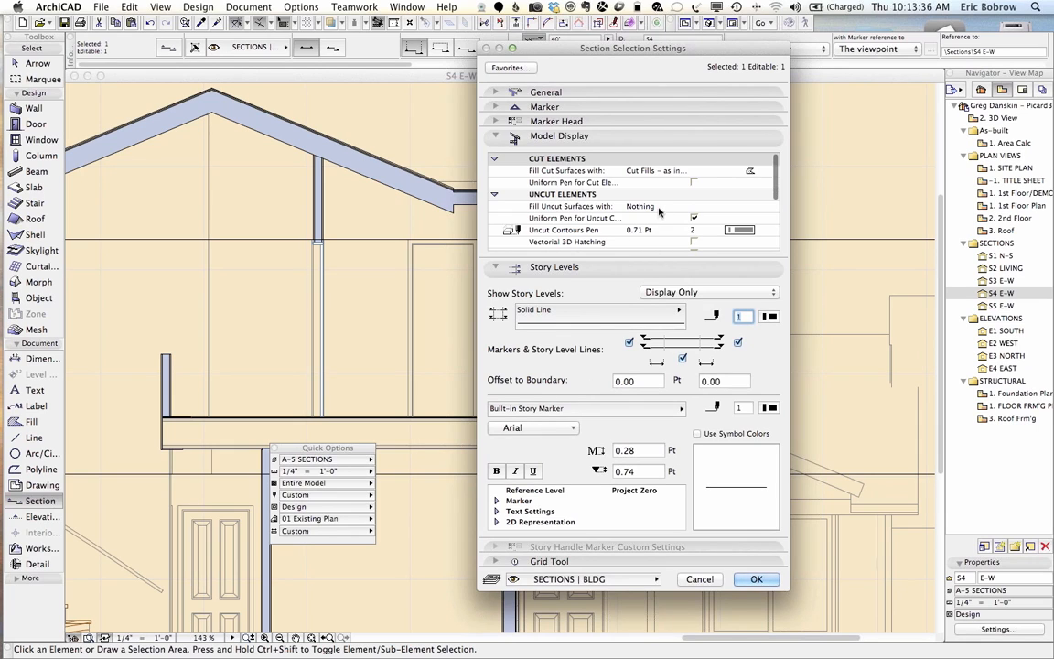
{"action": "left_click", "coordinate": [595, 207]}
{"action": "left_click", "coordinate": [764, 207]}
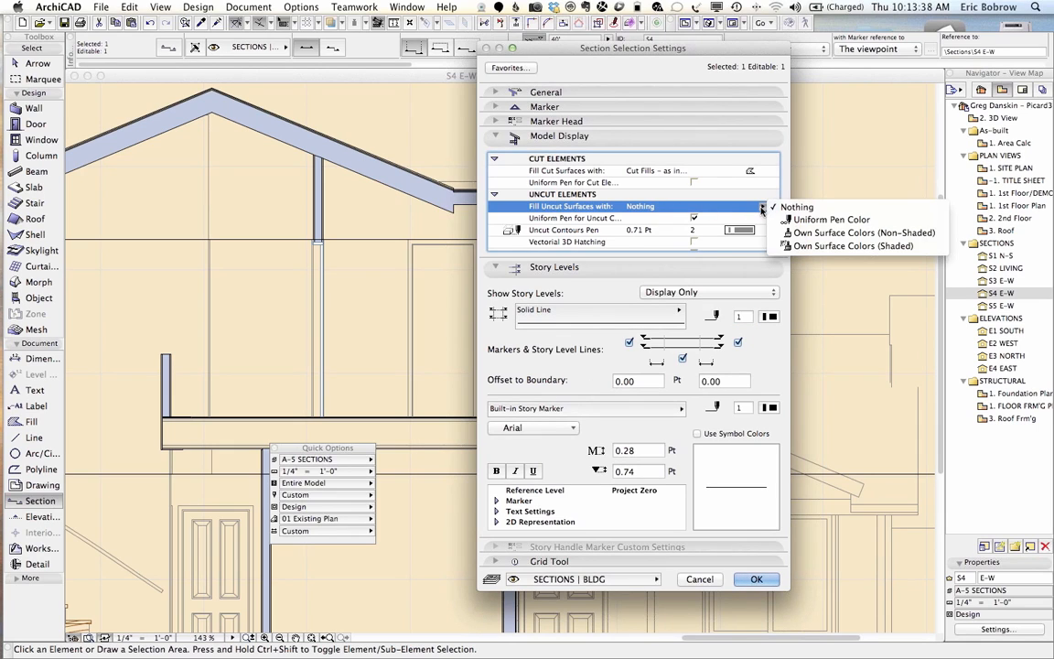
{"action": "left_click", "coordinate": [787, 220]}
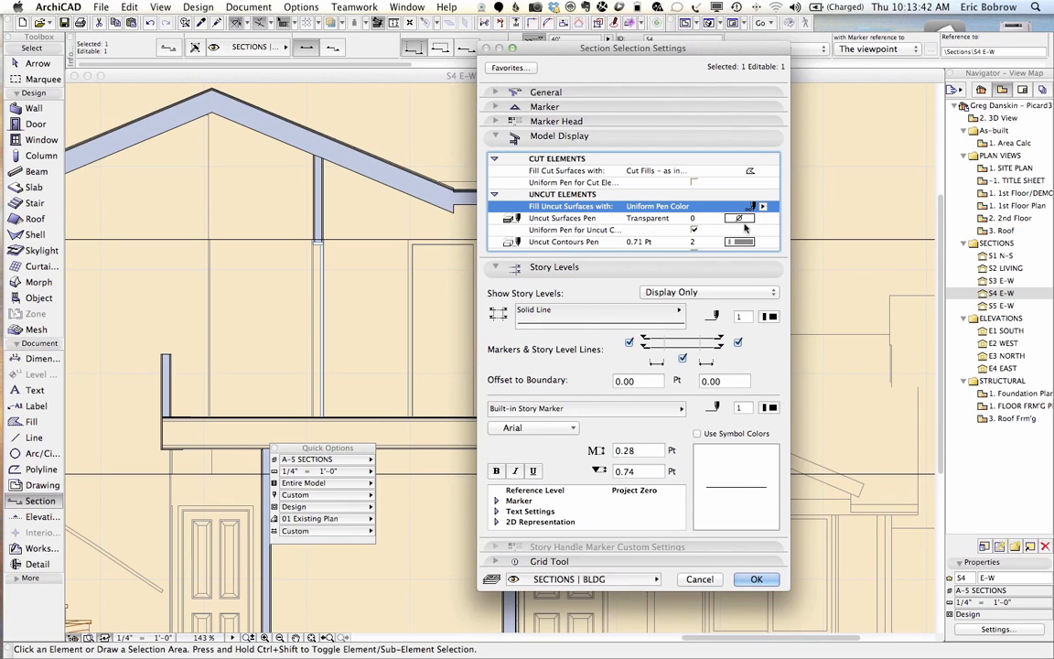
{"action": "left_click", "coordinate": [741, 219]}
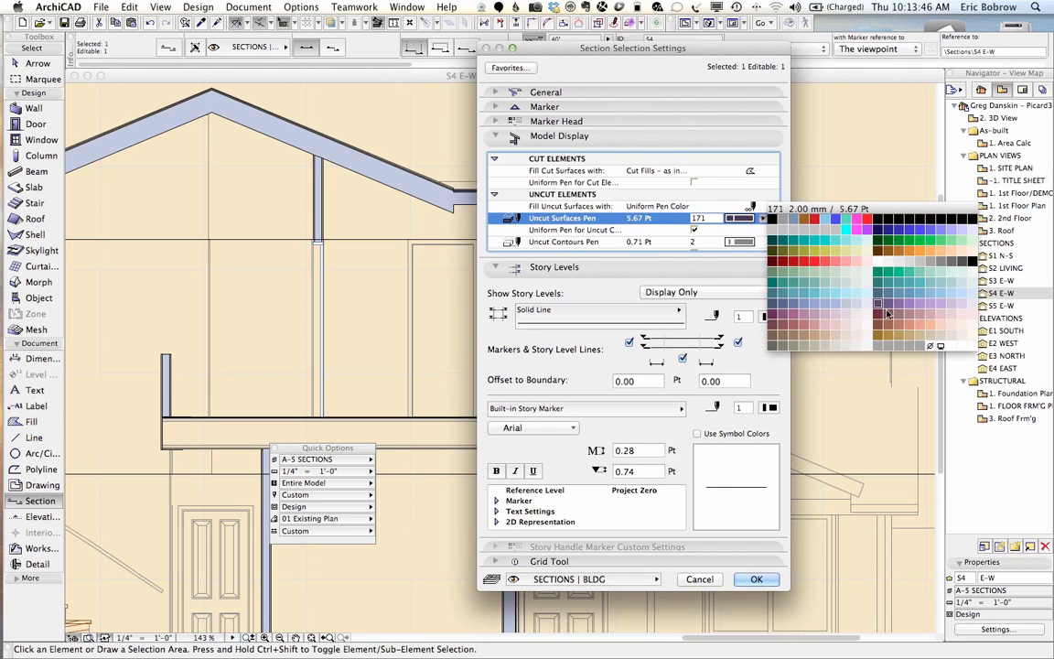
{"action": "left_click", "coordinate": [939, 346]}
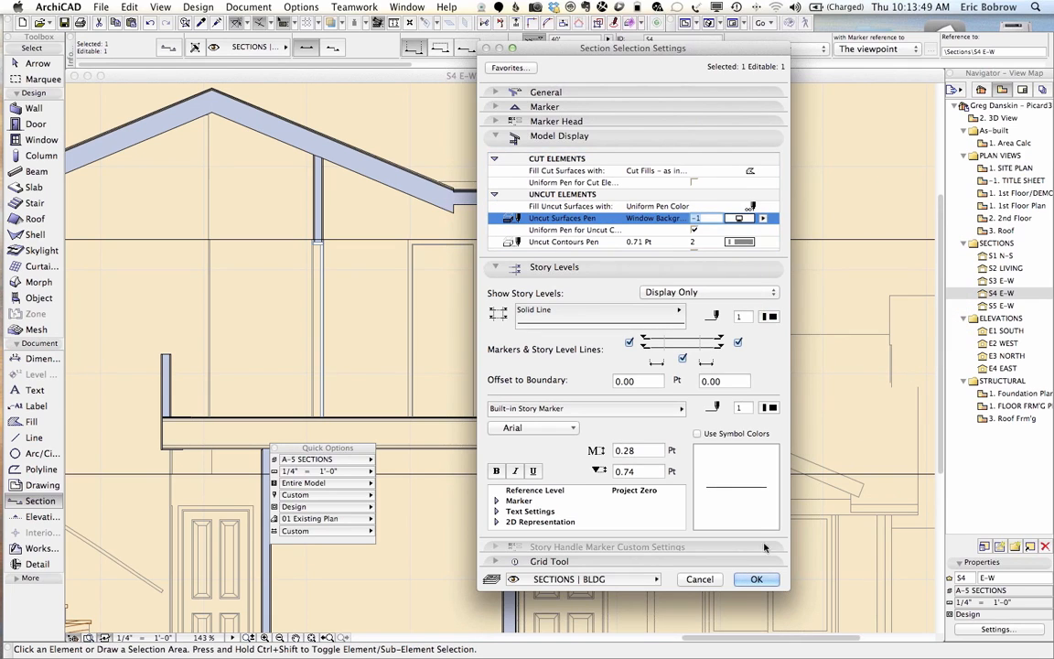
{"action": "left_click", "coordinate": [757, 579]}
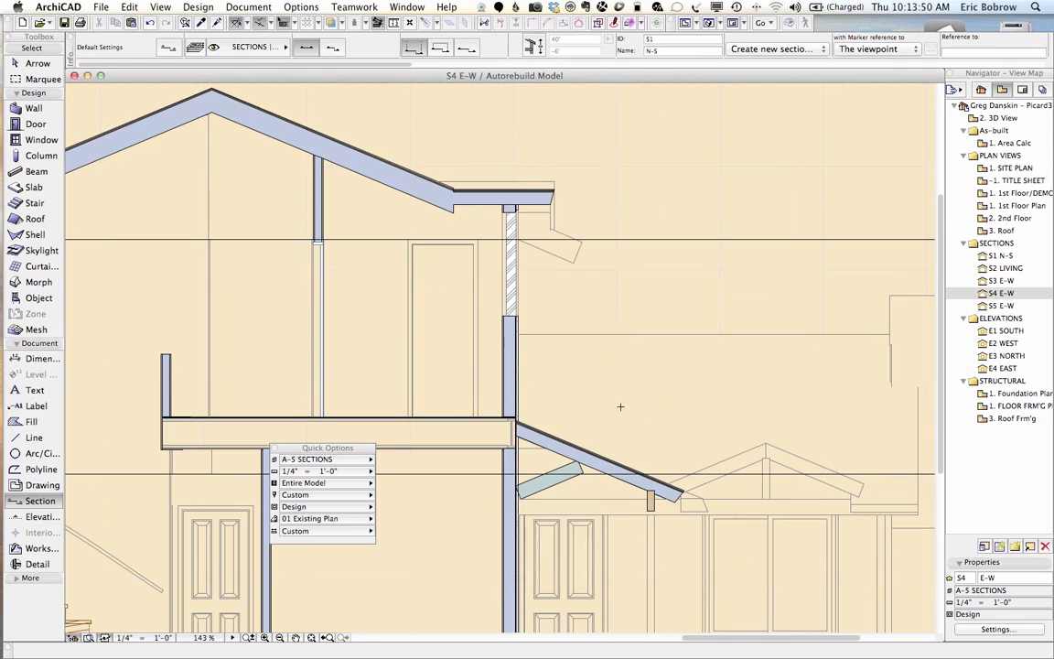
Select the upper-floor interior wall containing the door by its surface and check its base elevation and home story
{"action": "left_click", "coordinate": [385, 287], "text": "shift"}
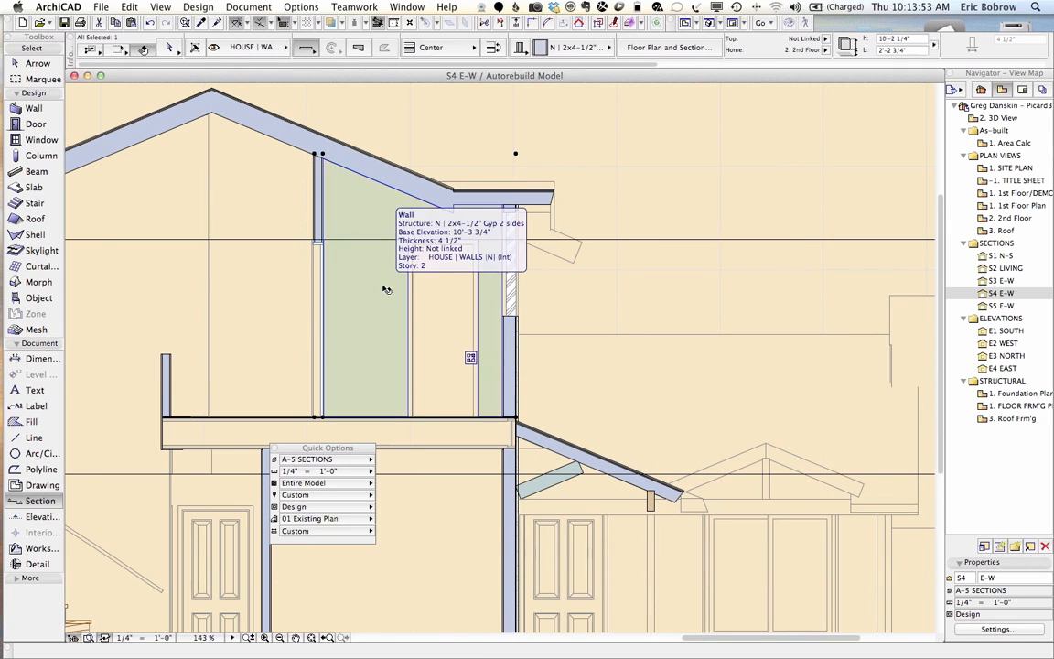
{"action": "left_click", "coordinate": [384, 287]}
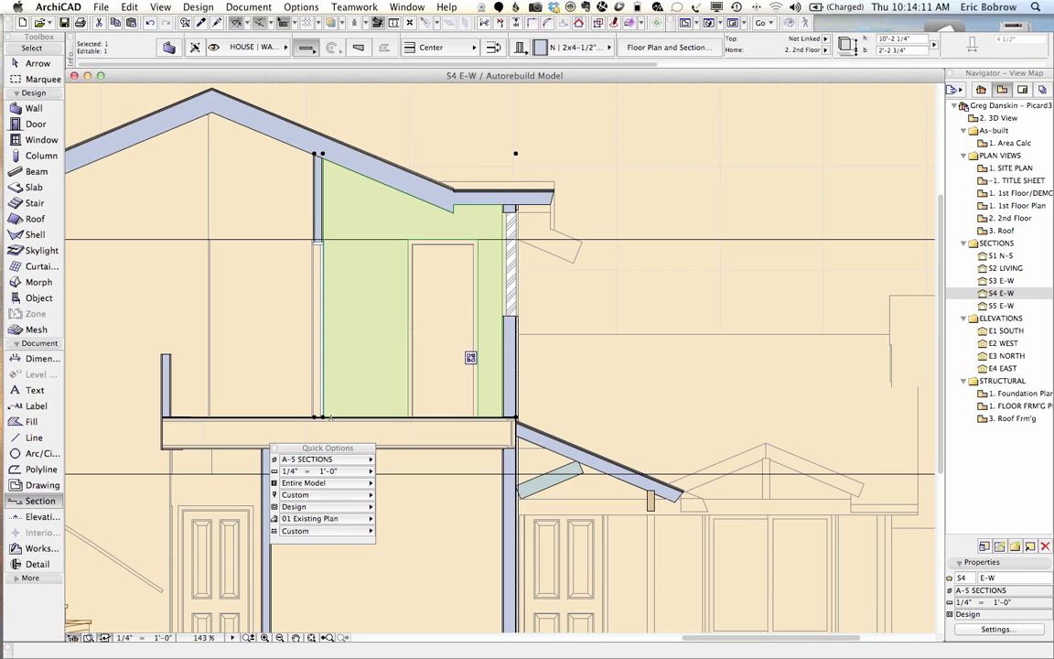
Select the upper-floor door beyond the section cut and check its size and sill height relative to the wall base
{"action": "scroll", "coordinate": [314, 418], "scroll_direction": "up", "scroll_amount": 3}
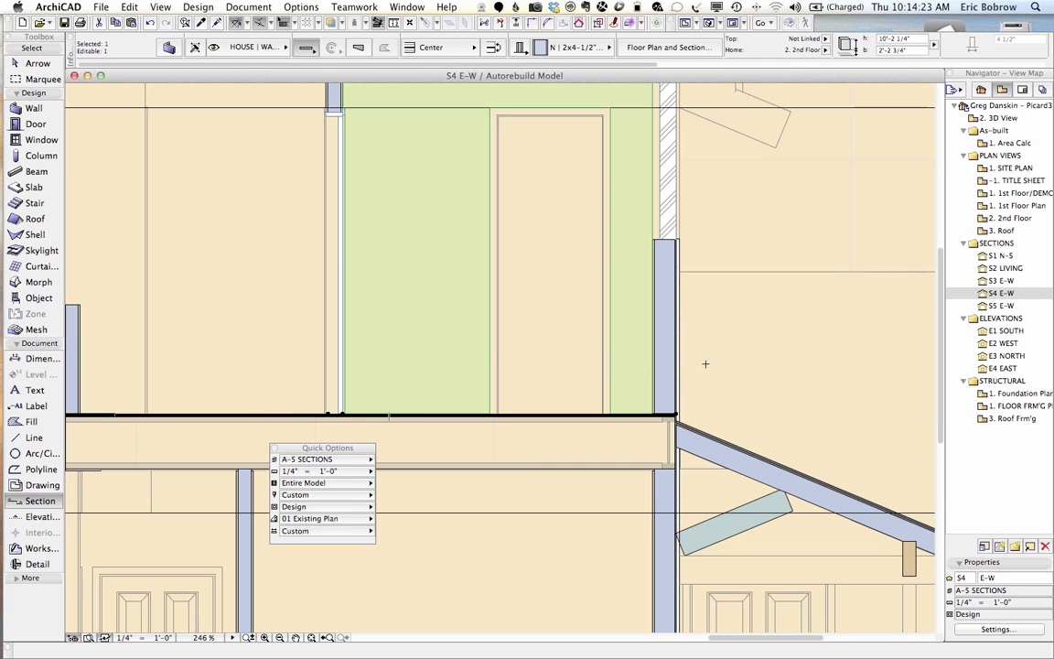
{"action": "key", "text": "Escape"}
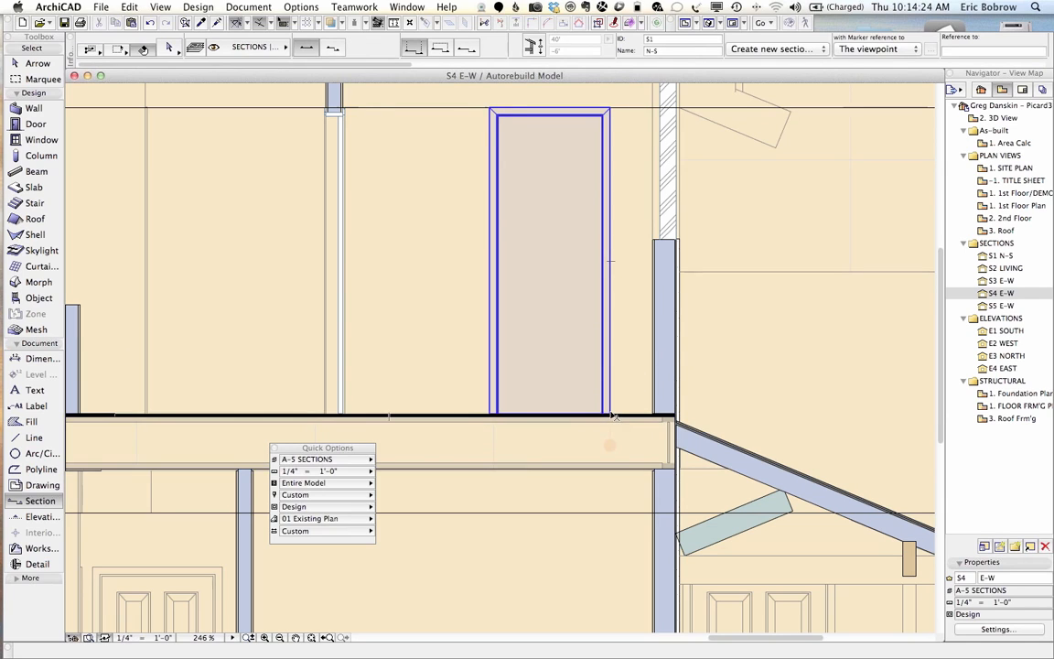
{"action": "left_click", "coordinate": [610, 405], "text": "shift"}
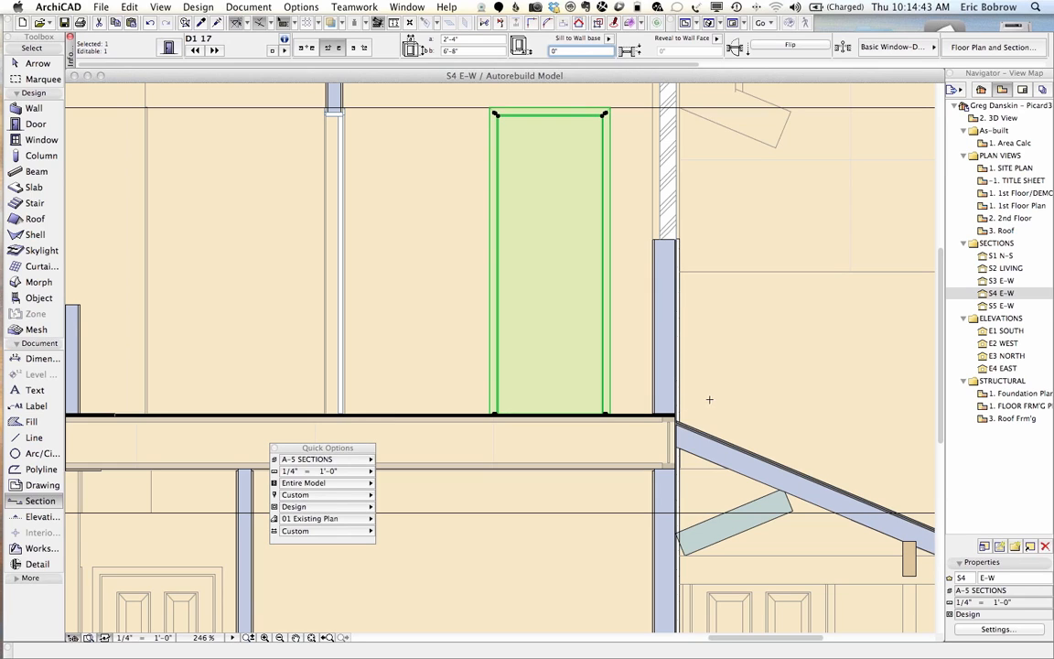
{"action": "key", "text": "Escape"}
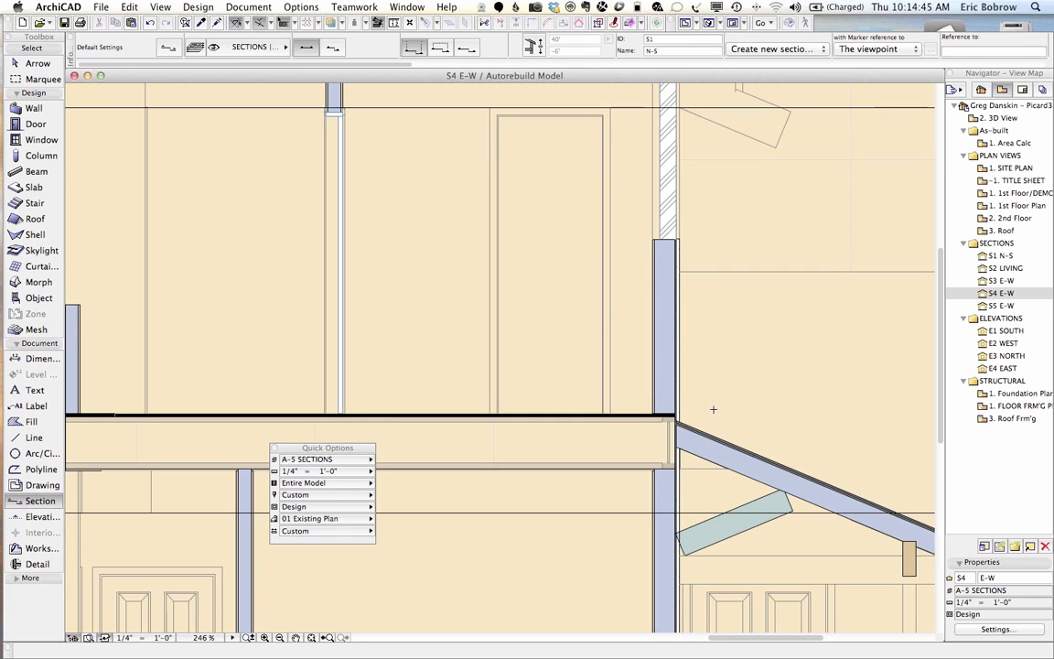
Compare the home story and vertical extents of the upper and lower exterior walls where they meet at the floor edge
{"action": "scroll", "coordinate": [712, 409], "scroll_direction": "down", "scroll_amount": 2}
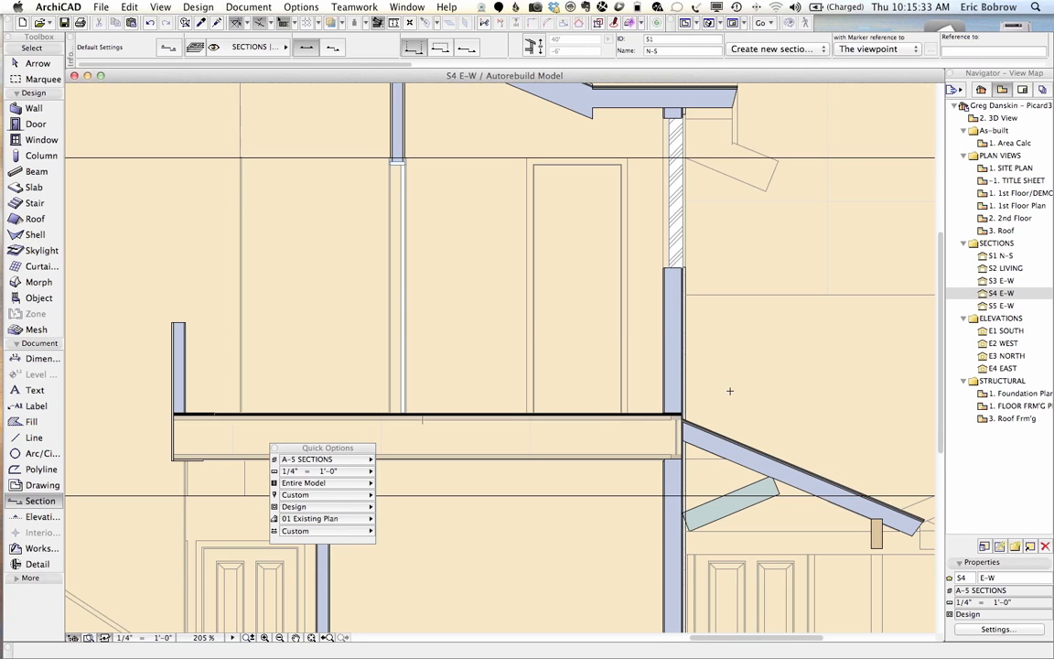
{"action": "left_click", "coordinate": [677, 400], "text": "shift"}
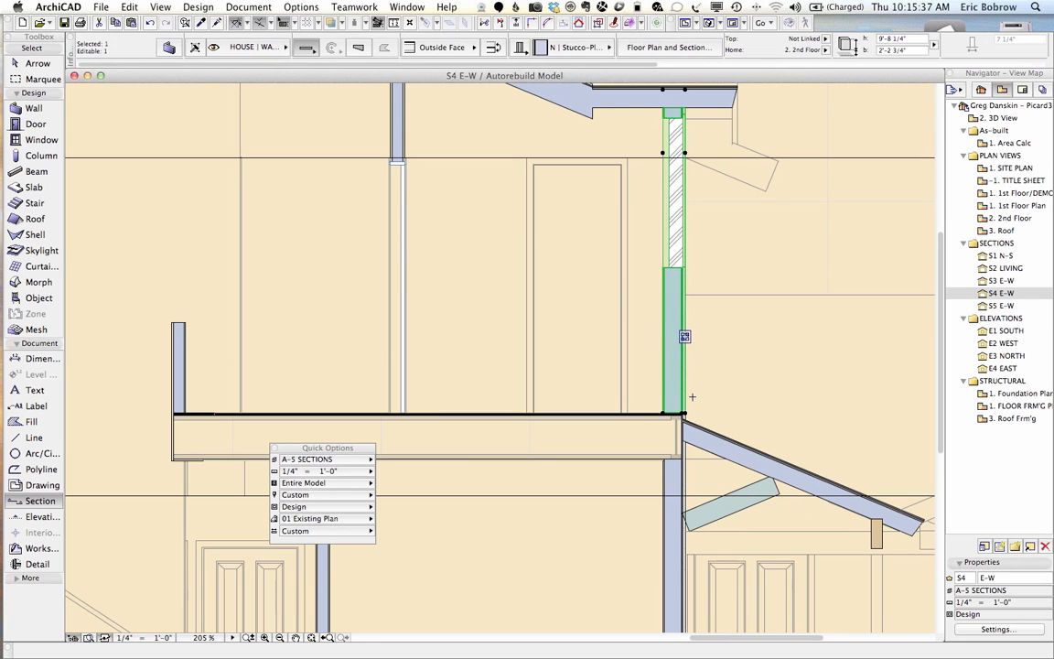
{"action": "key", "text": "Escape"}
{"action": "left_click", "coordinate": [672, 481], "text": "shift"}
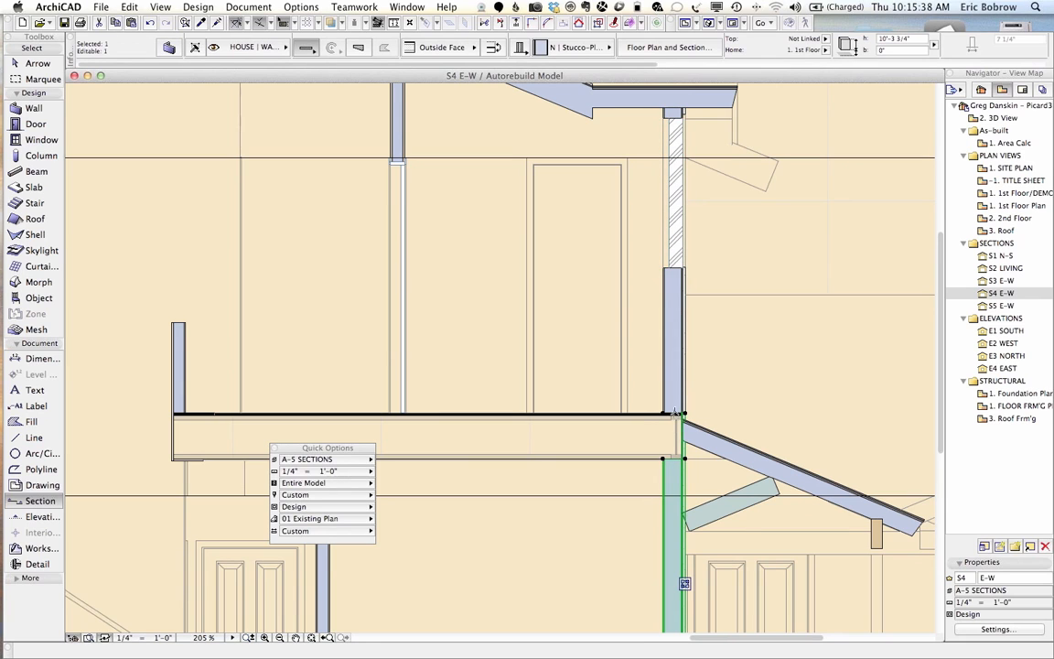
{"action": "scroll", "coordinate": [679, 423], "scroll_direction": "up", "scroll_amount": 5}
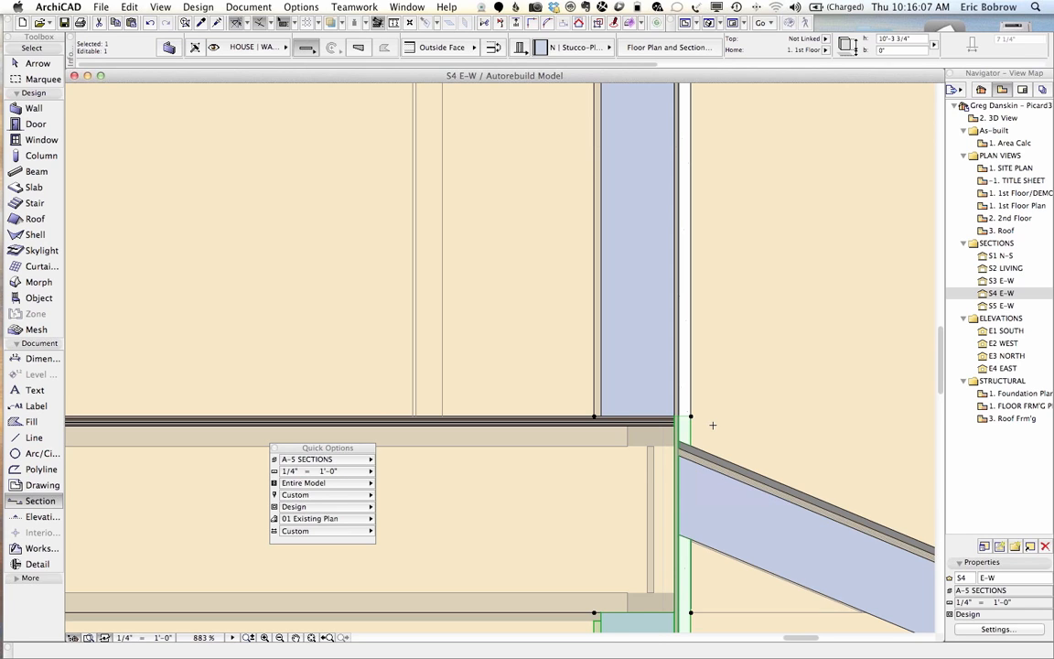
{"action": "scroll", "coordinate": [713, 425], "scroll_direction": "down", "scroll_amount": 6}
{"action": "scroll", "coordinate": [713, 424], "scroll_direction": "down", "scroll_amount": 2}
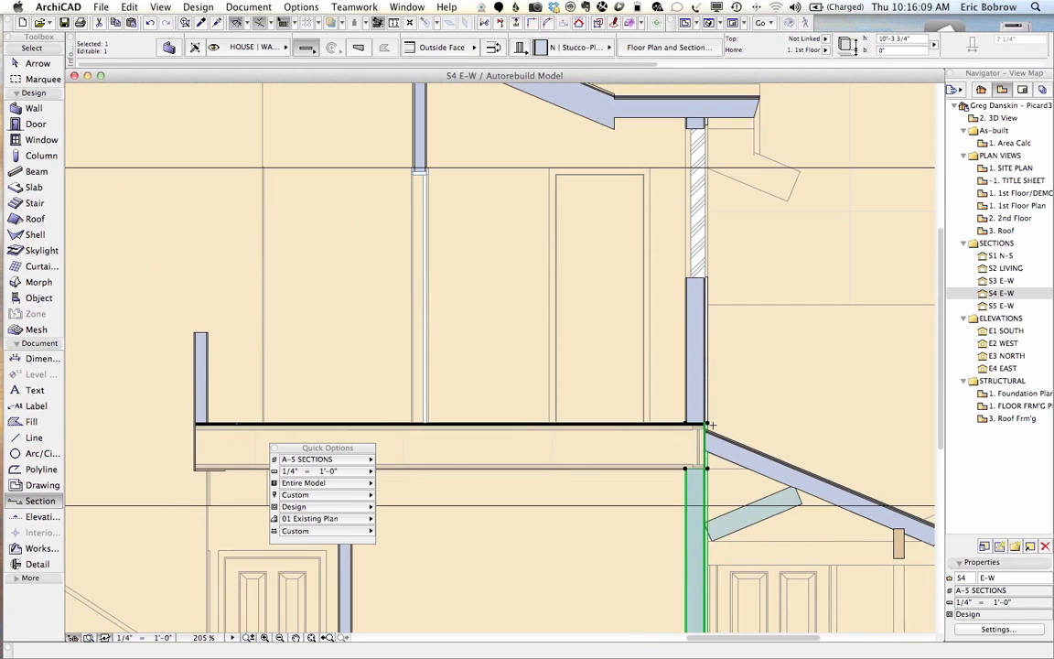
{"action": "key", "text": "Escape"}
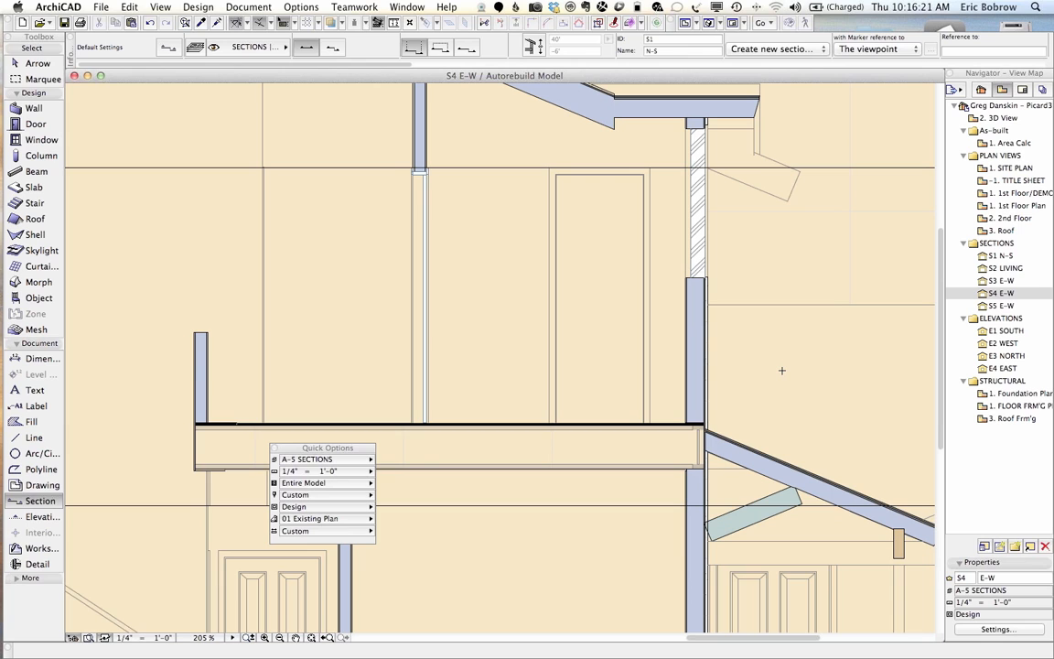
{"action": "scroll", "coordinate": [782, 371], "scroll_direction": "down", "scroll_amount": 1}
{"action": "scroll", "coordinate": [781, 370], "scroll_direction": "down", "scroll_amount": 1}
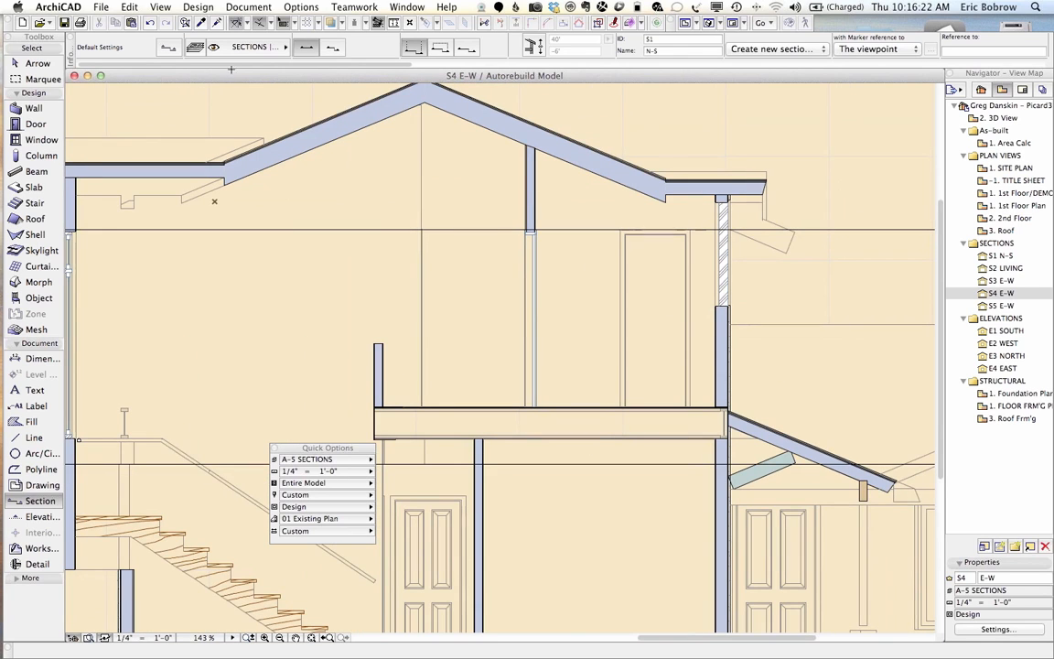
Return to the 2nd Floor plan and save a project copy in the Questions folder, adding "- with AC17 building materials" to the file name
{"action": "key", "text": "F2"}
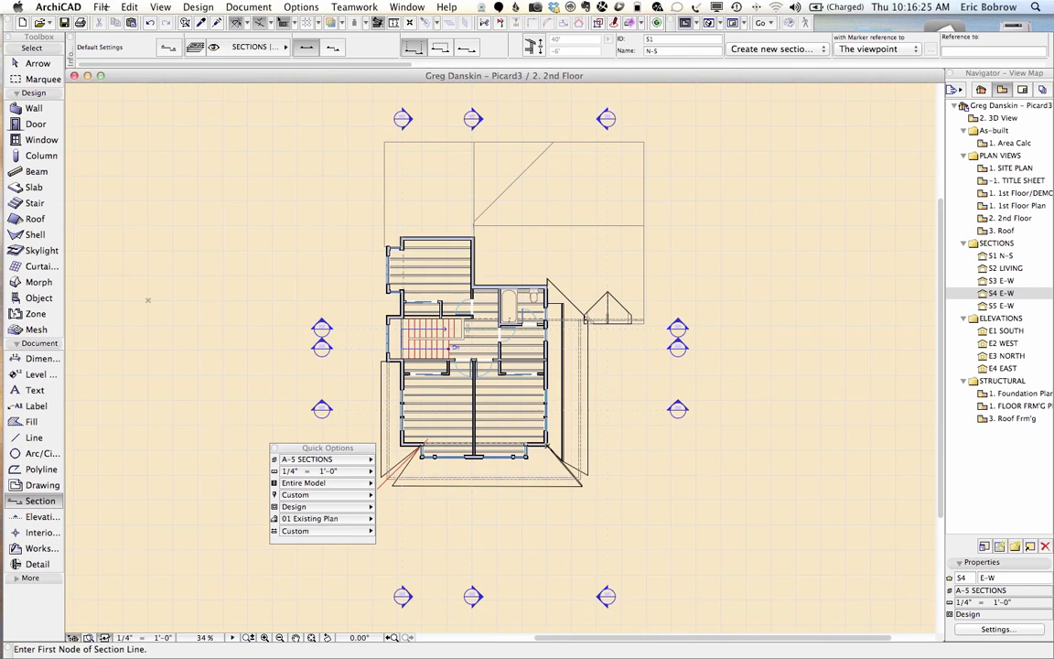
{"action": "left_click", "coordinate": [106, 9]}
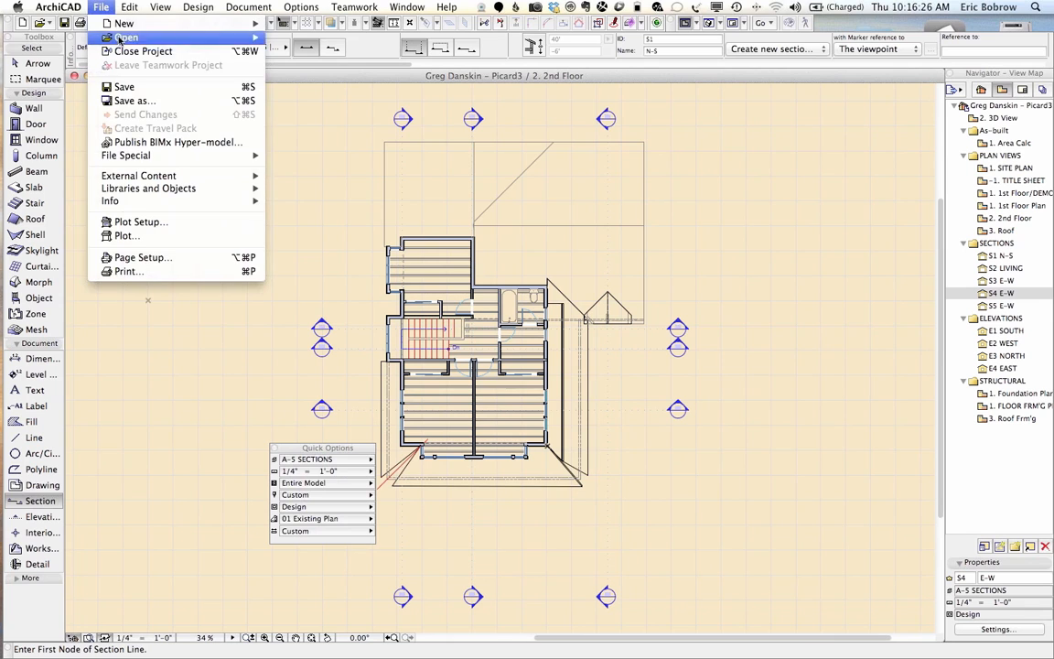
{"action": "left_click", "coordinate": [128, 101]}
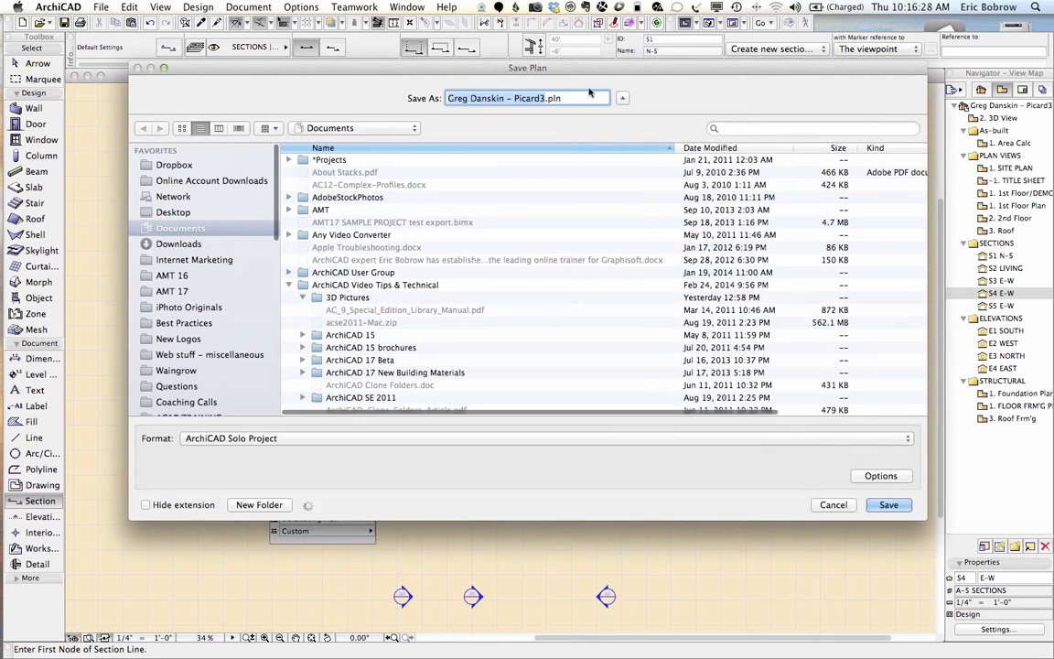
{"action": "left_click", "coordinate": [561, 99]}
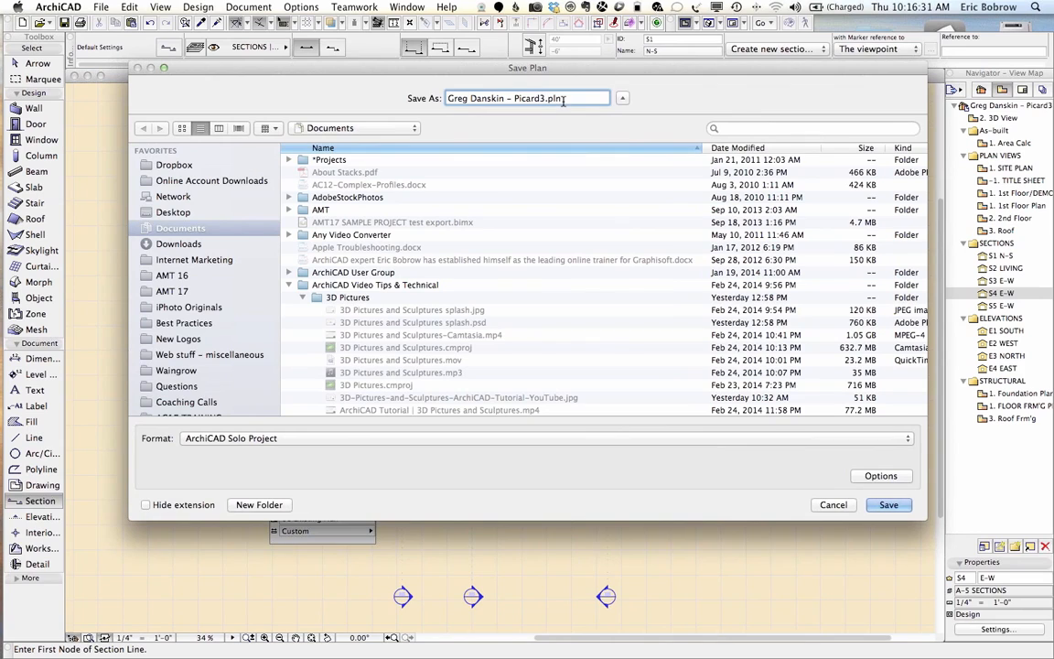
{"action": "type", "text": "- with building materials"}
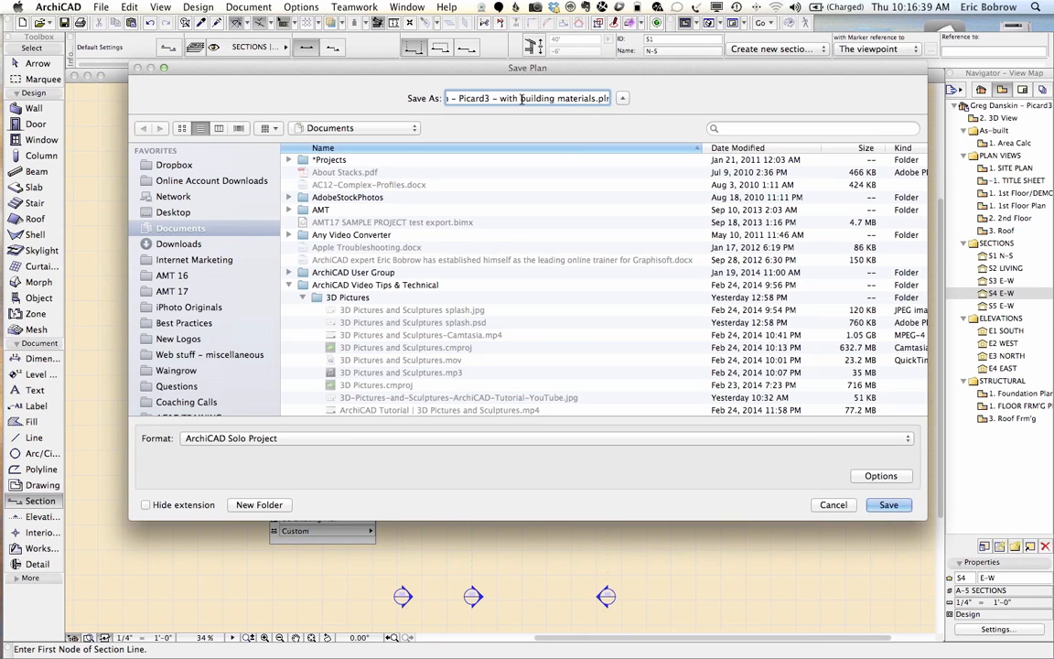
{"action": "type", "text": "AC17"}
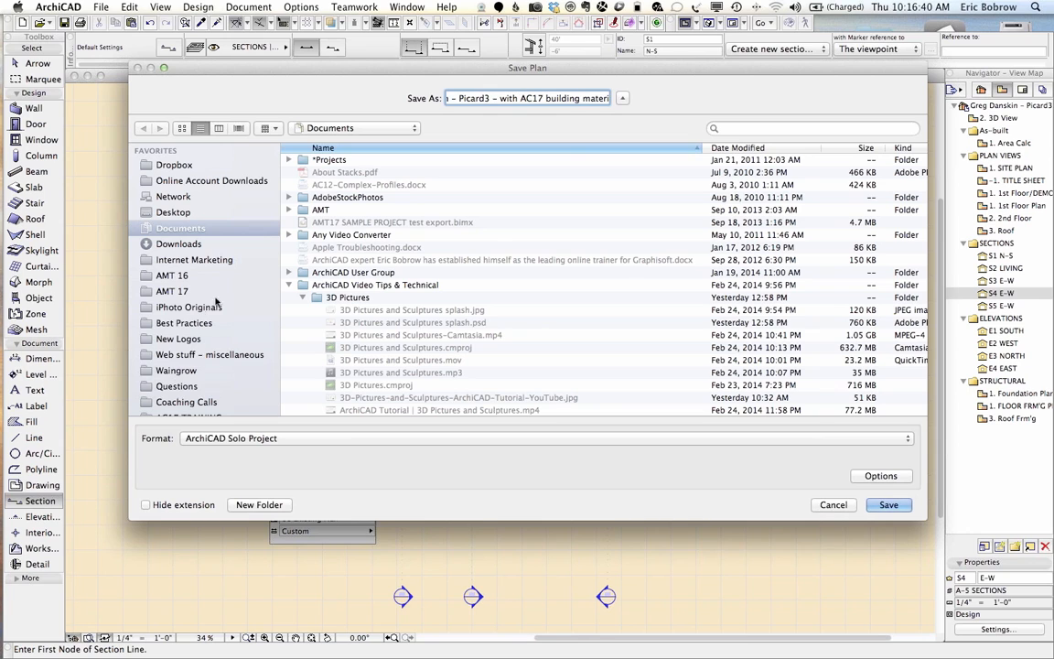
{"action": "scroll", "coordinate": [175, 321], "scroll_direction": "down", "scroll_amount": 2}
{"action": "left_click", "coordinate": [191, 356]}
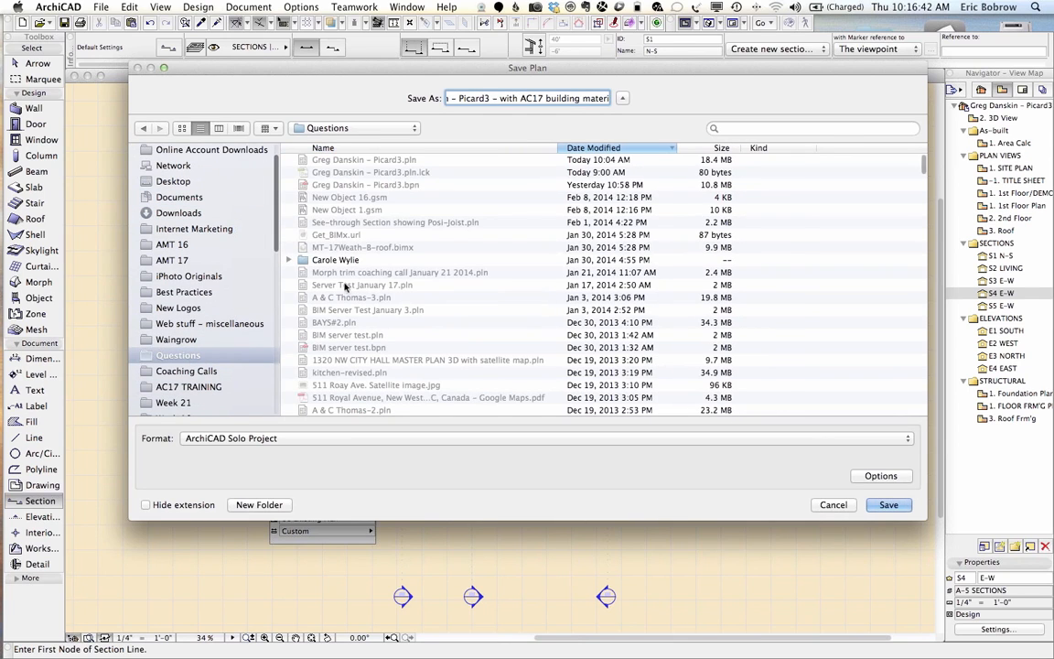
{"action": "left_click", "coordinate": [885, 506]}
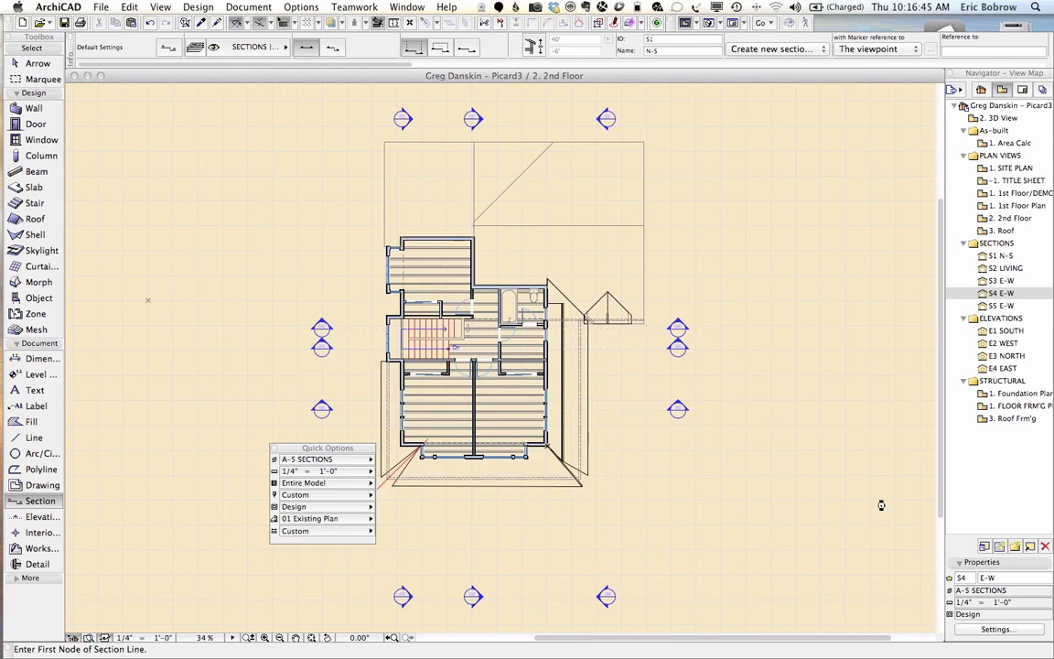